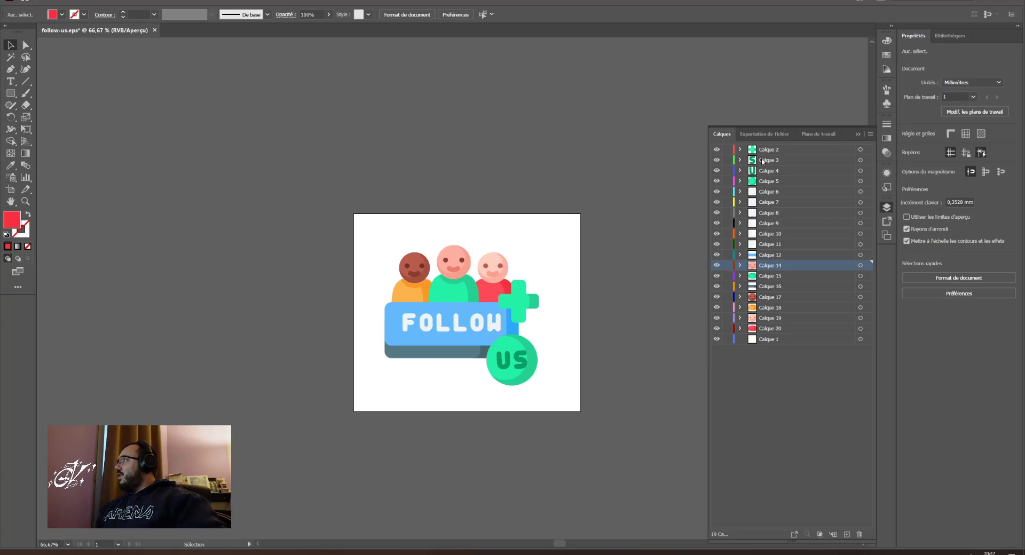
Rename the layers Calque 2 and Calque 3 to "Croix" and "S".
double_click(764, 150)
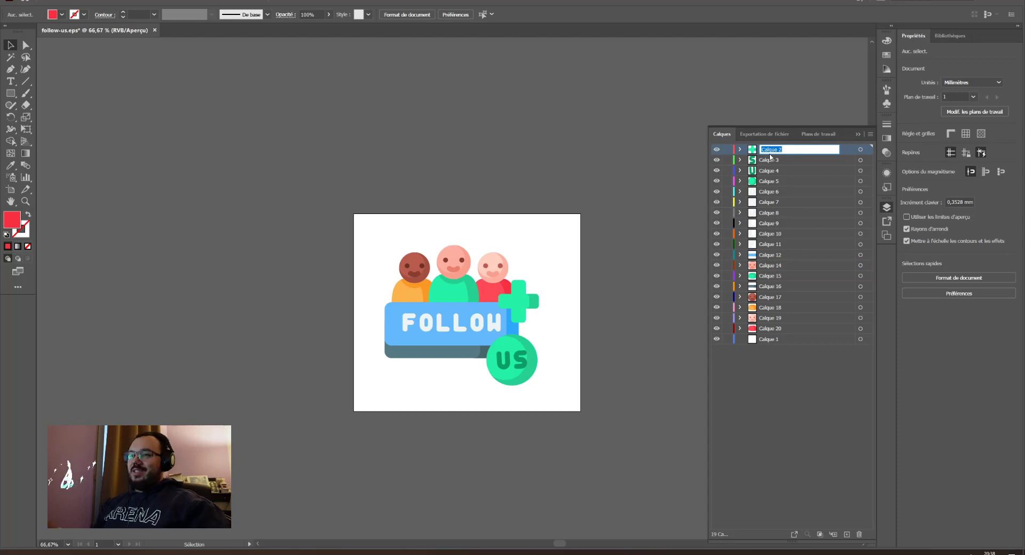
text(Croix)
key(Return)
double_click(769, 160)
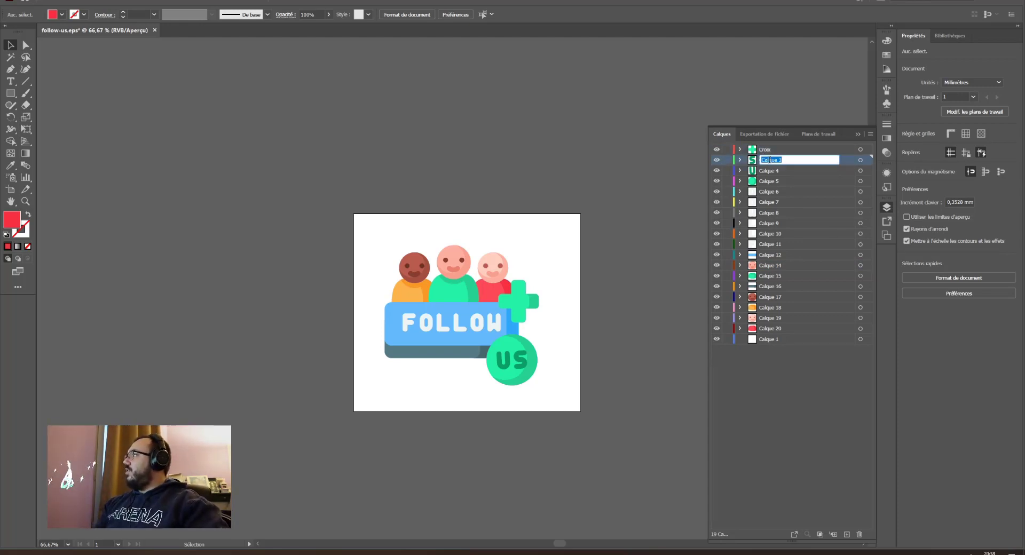
text(S)
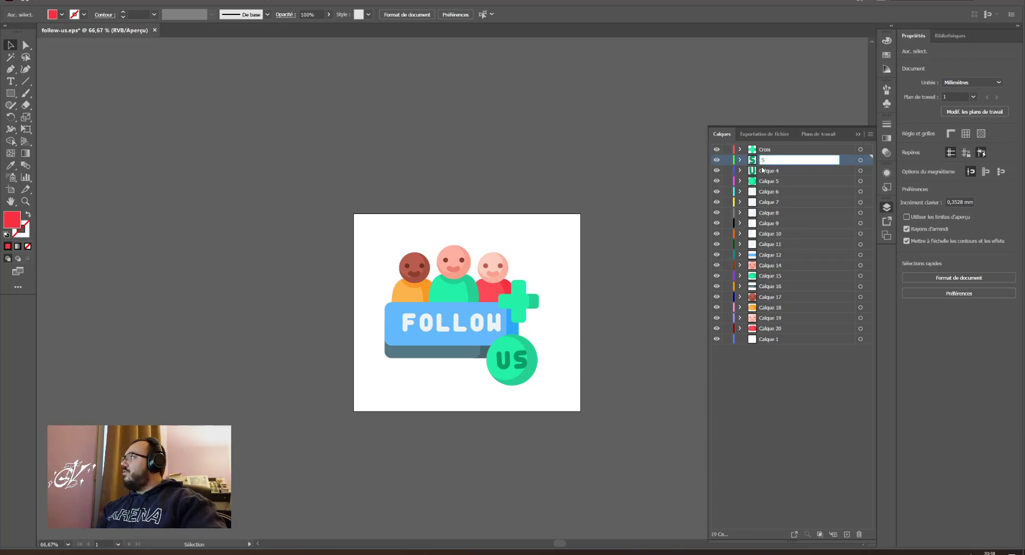
Rename the layer Calque 4 to "U" and Calque 5 to "Rond".
click(767, 171)
double_click(767, 171)
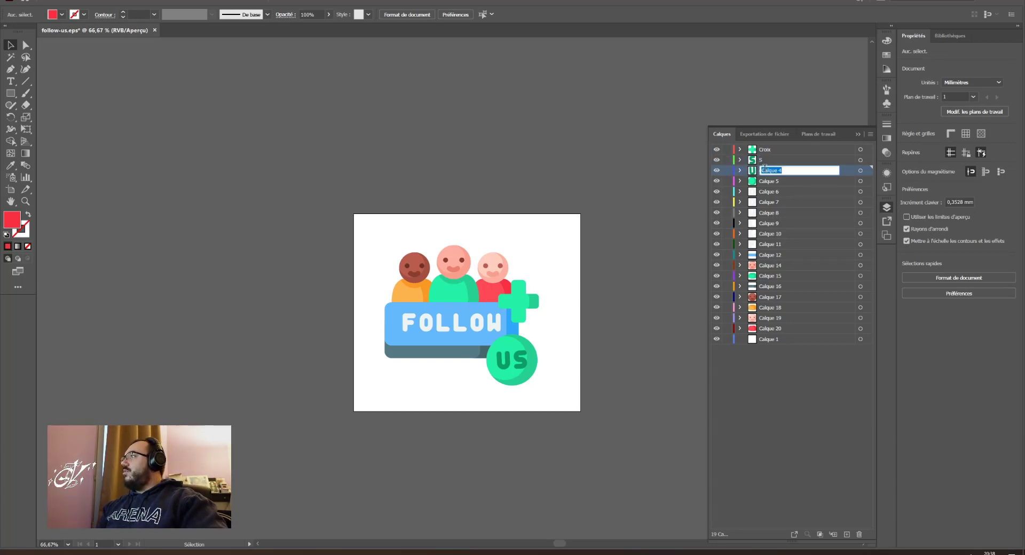
text(U)
click(772, 183)
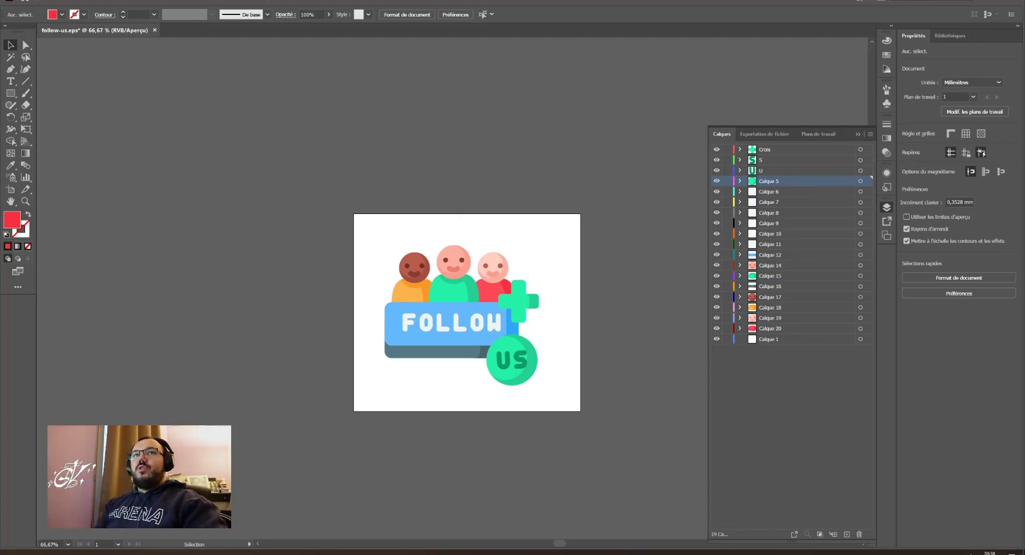
drag(0, 174, 199, 148)
text(Ro)
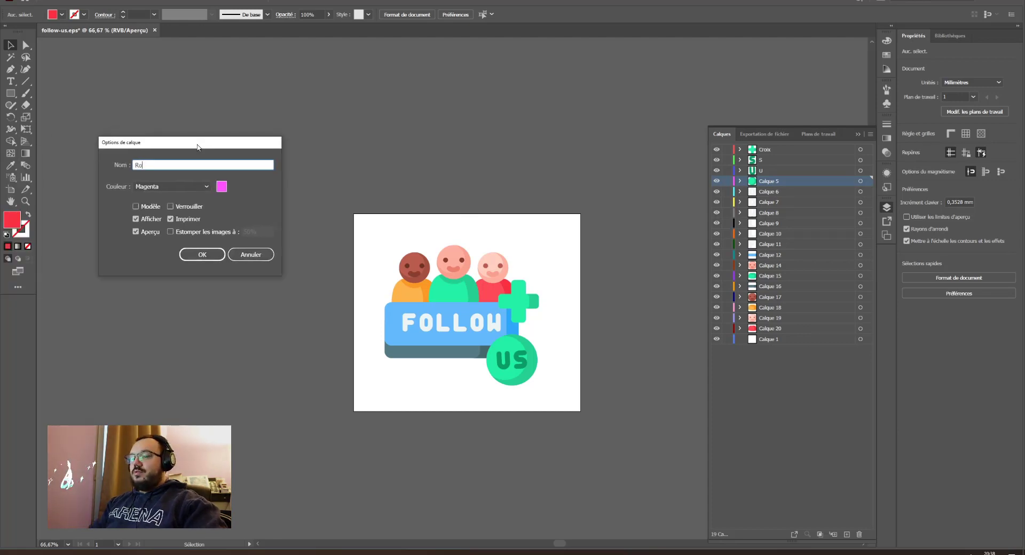
text(nd)
key(Return)
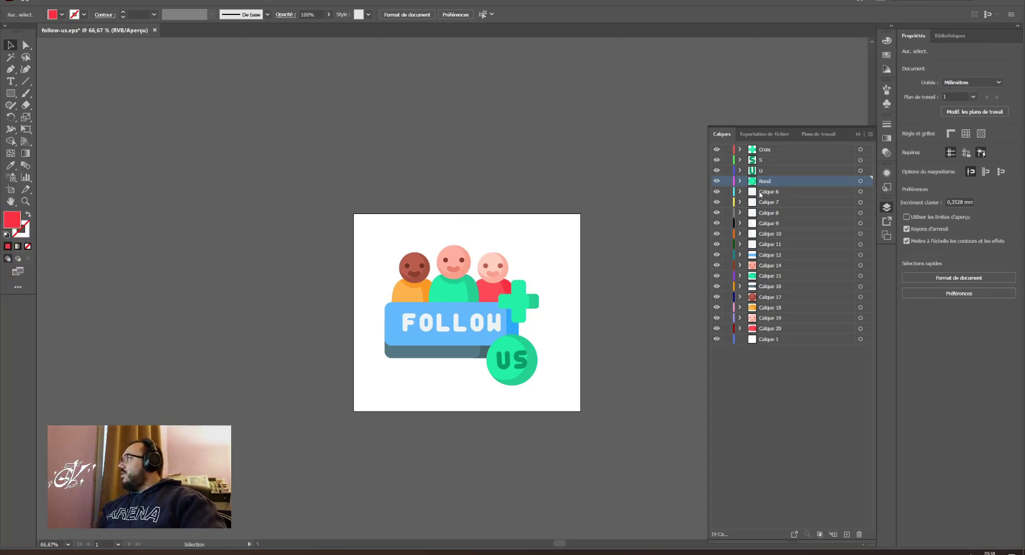
Identify the letter on Calque 6 by toggling its visibility, and rename both Calque 6 and Calque 7 to "o".
click(763, 193)
click(716, 192)
click(716, 193)
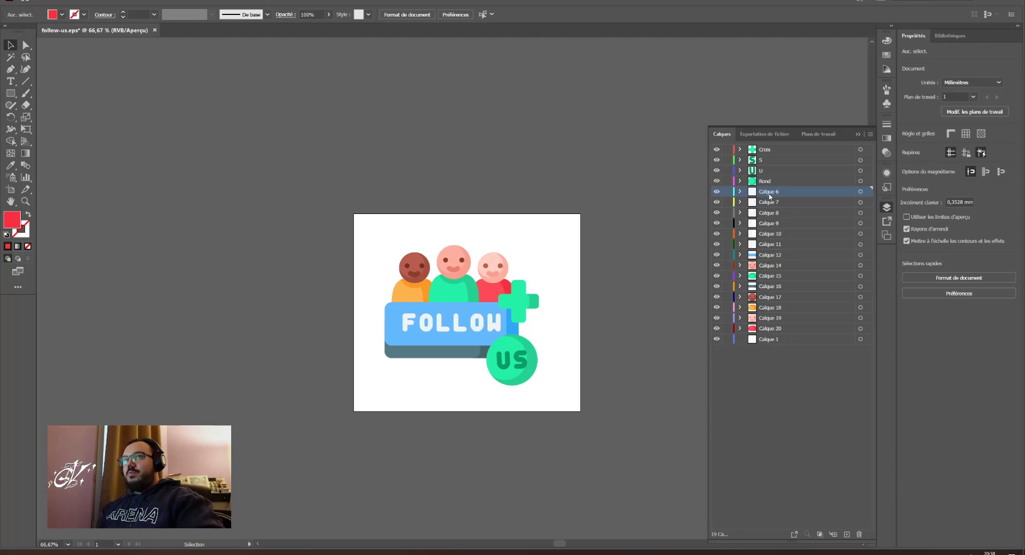
double_click(772, 193)
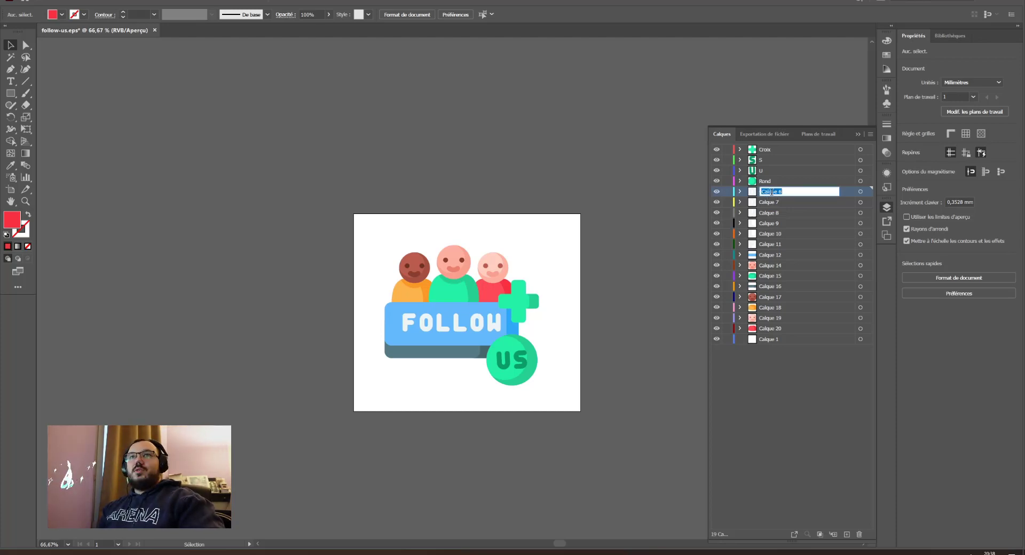
text(o)
key(Return)
double_click(770, 202)
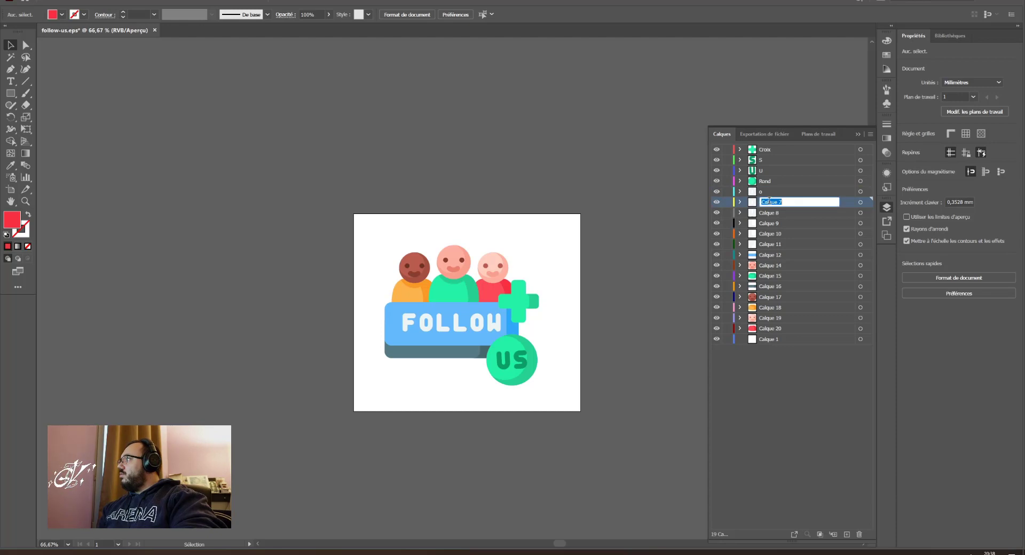
text(o)
key(Return)
Rename the layer Calque 8 to "w" and Calque 9 to "l".
double_click(771, 212)
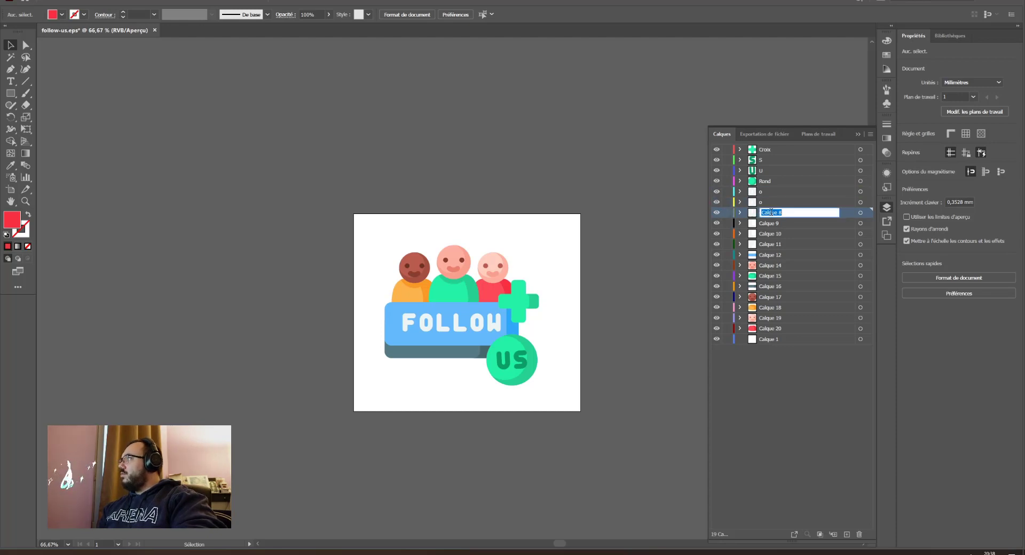
text(w)
key(Return)
double_click(773, 223)
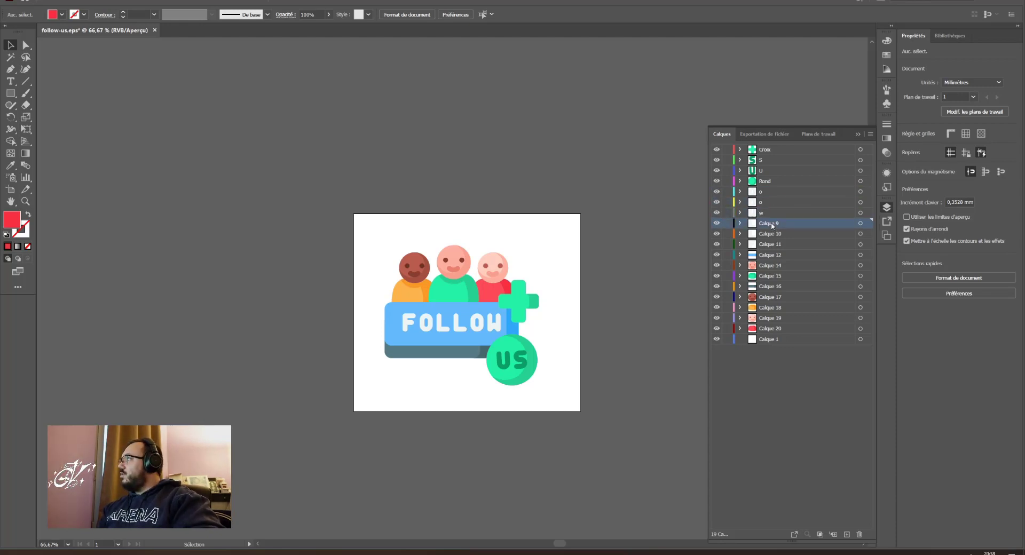
text(l)
key(Return)
Rename the layer Calque 10 to "l" and Calque 11 to "f".
double_click(770, 233)
text(l)
key(Return)
click(770, 246)
double_click(770, 245)
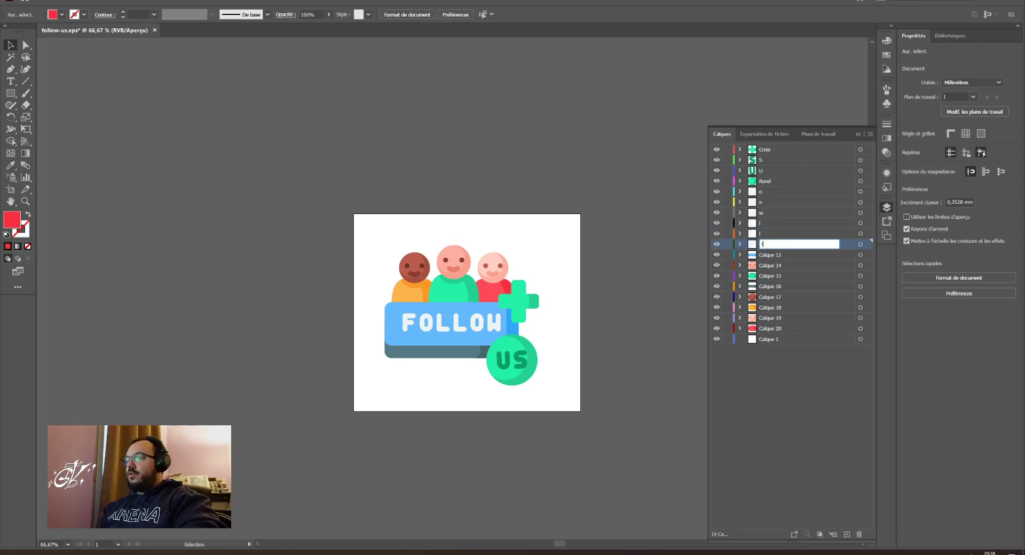
text(f)
key(Return)
Rename the layer Calque 12 to "fond bleu" and Calque 14 to "tete centre".
click(773, 257)
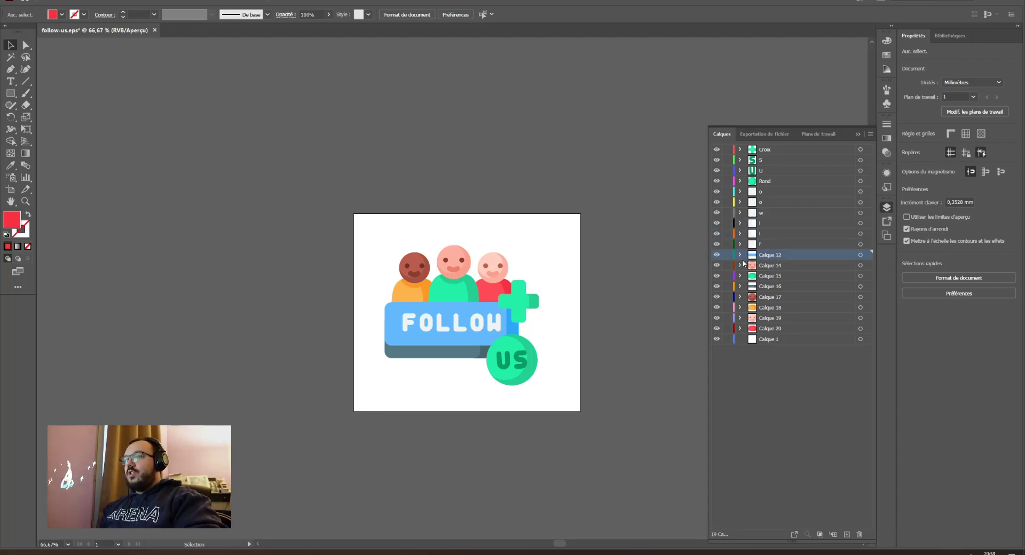
double_click(772, 255)
text(fond bleu)
key(Return)
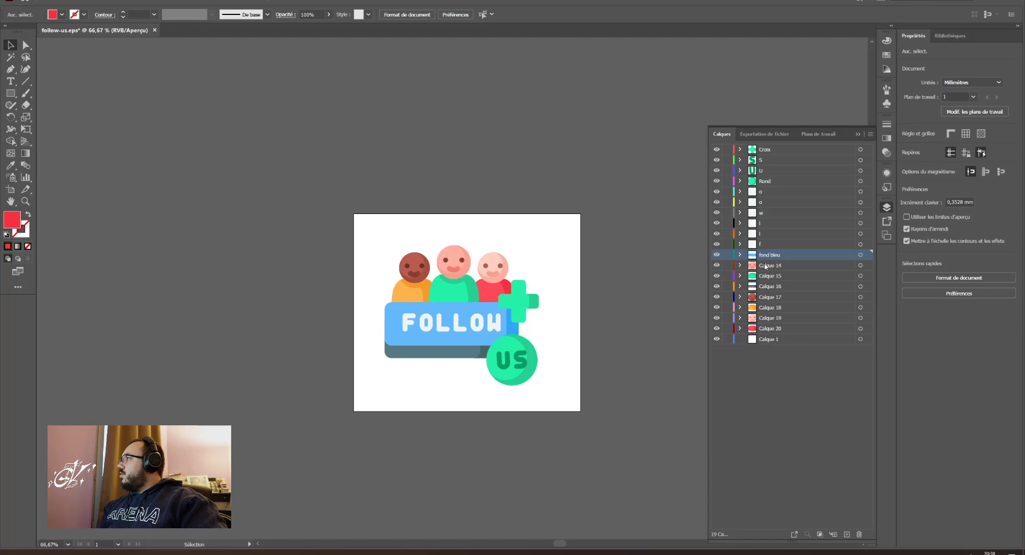
double_click(774, 265)
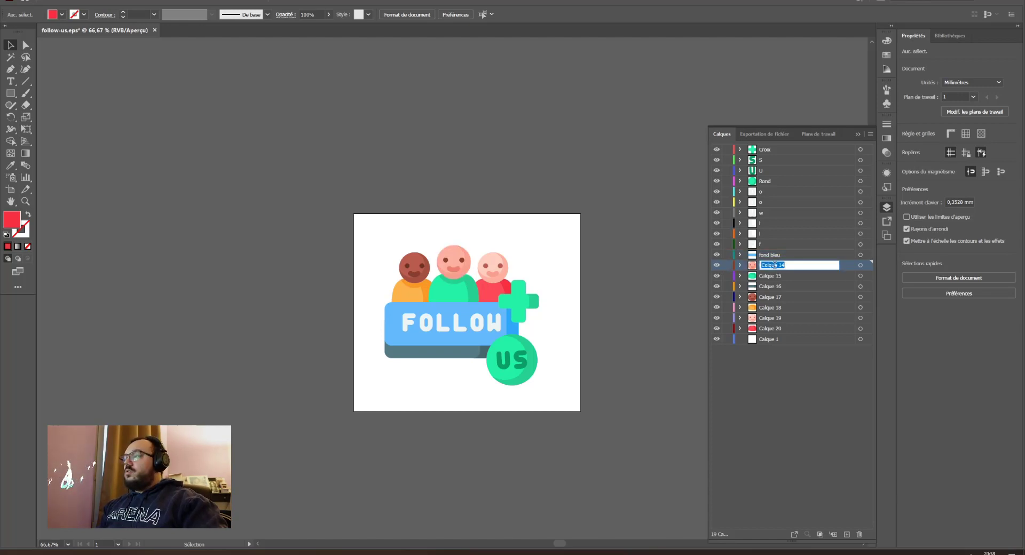
key(BackSpace)
text(tete cen)
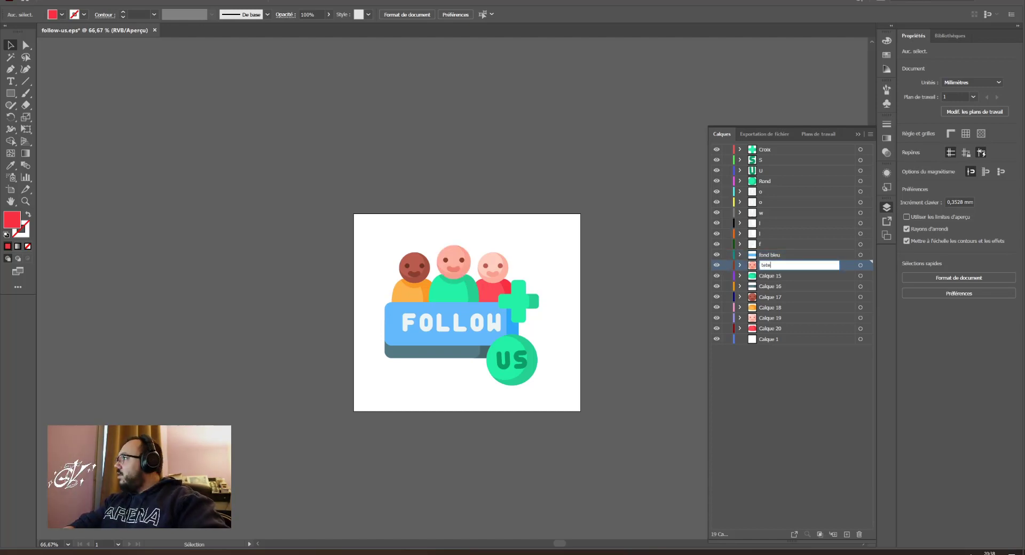
key(Return)
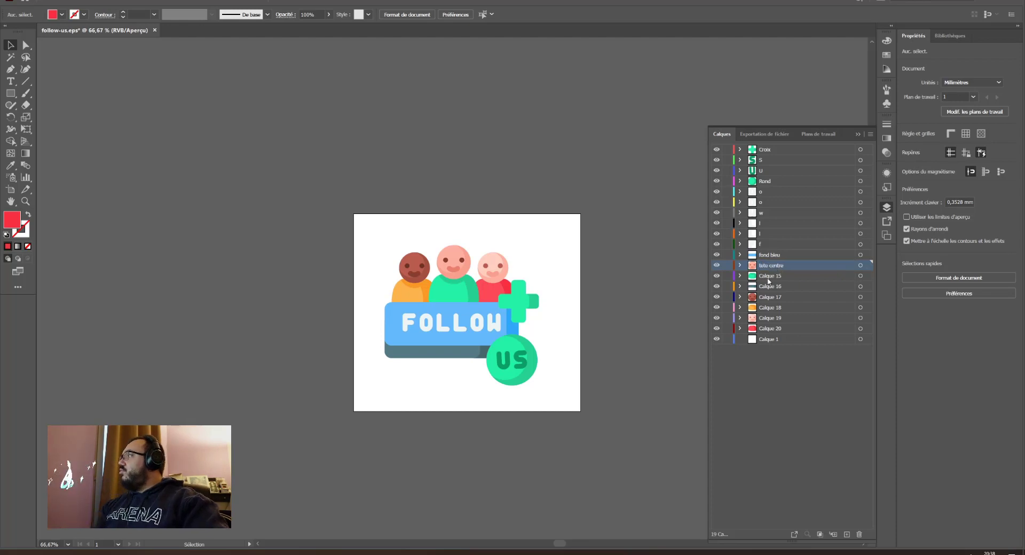
Rename the layer Calque 15 to "crops vert" and Calque 16 to "ombre bleu".
double_click(767, 277)
text(drops vert)
key(Return)
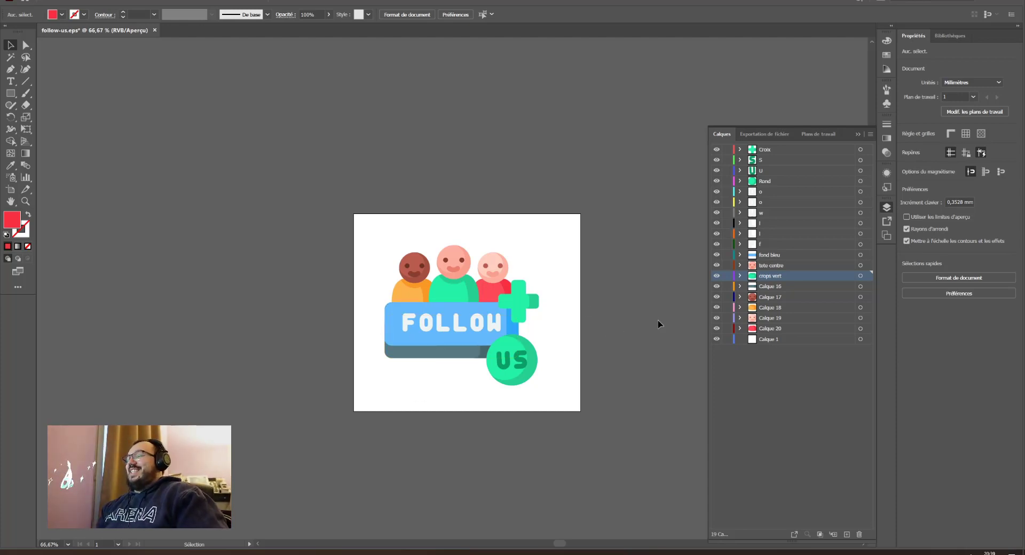
double_click(767, 288)
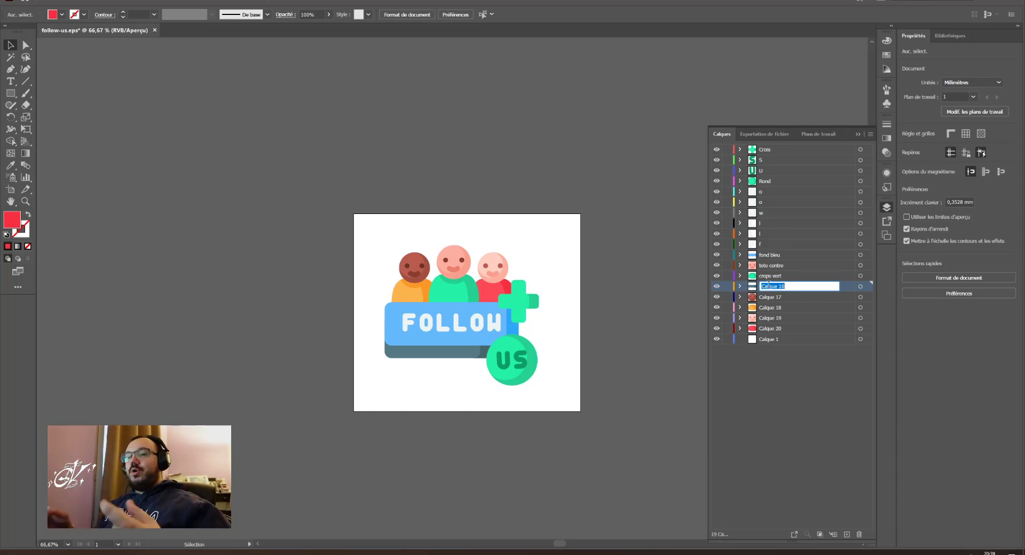
text(ombre bleu)
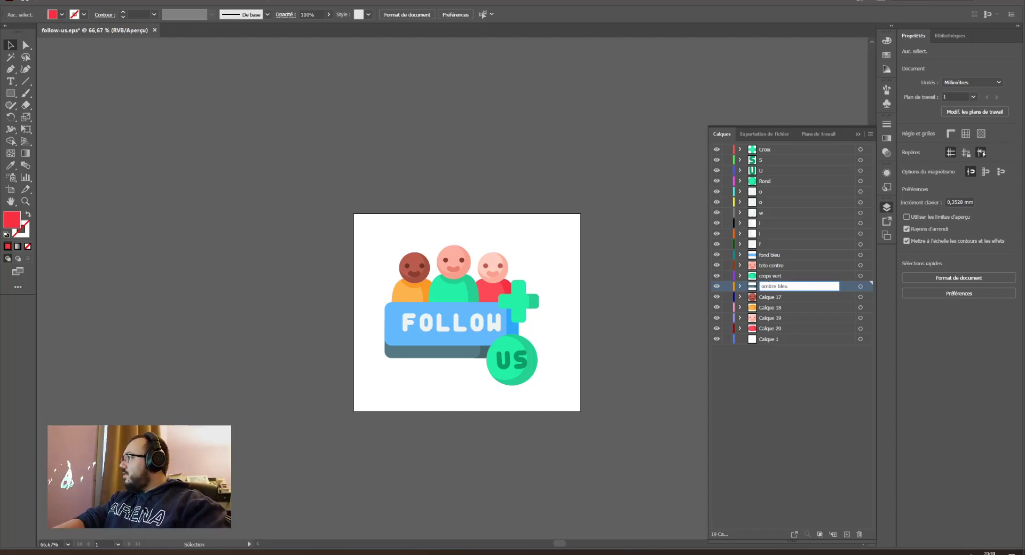
key(Return)
Rename the layer Calque 17, holding the dark brown head, to "tete gauche".
click(770, 297)
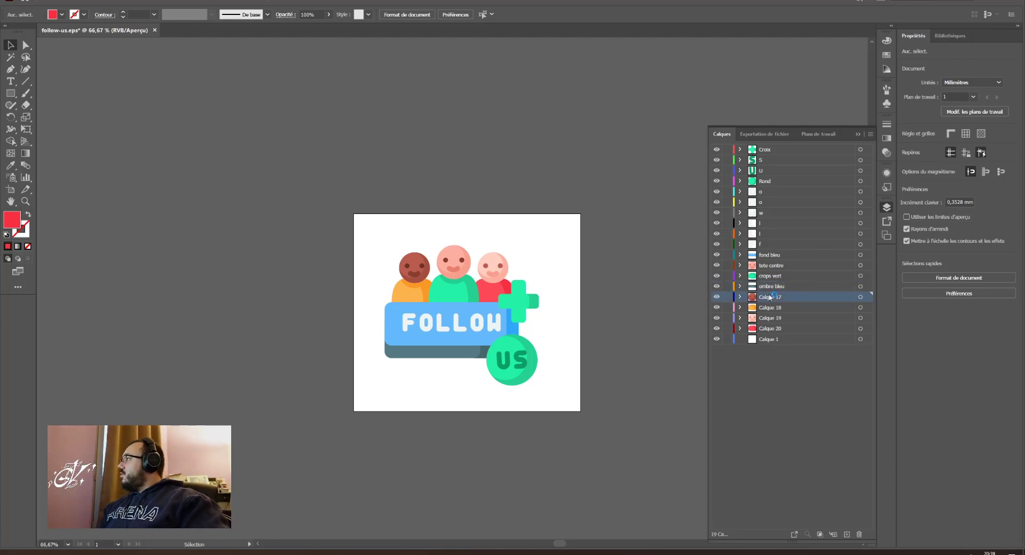
double_click(770, 297)
text(tete g)
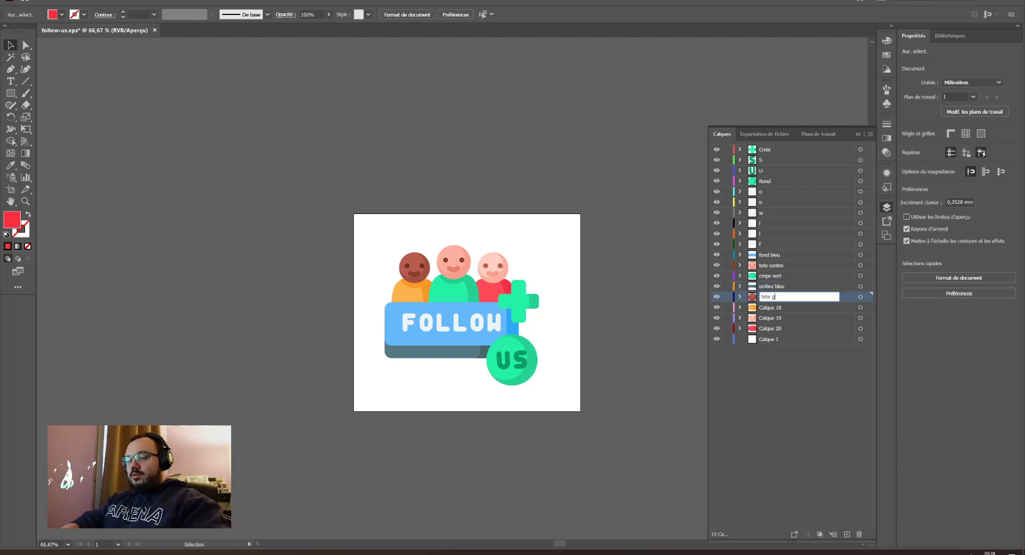
text(auche)
key(Return)
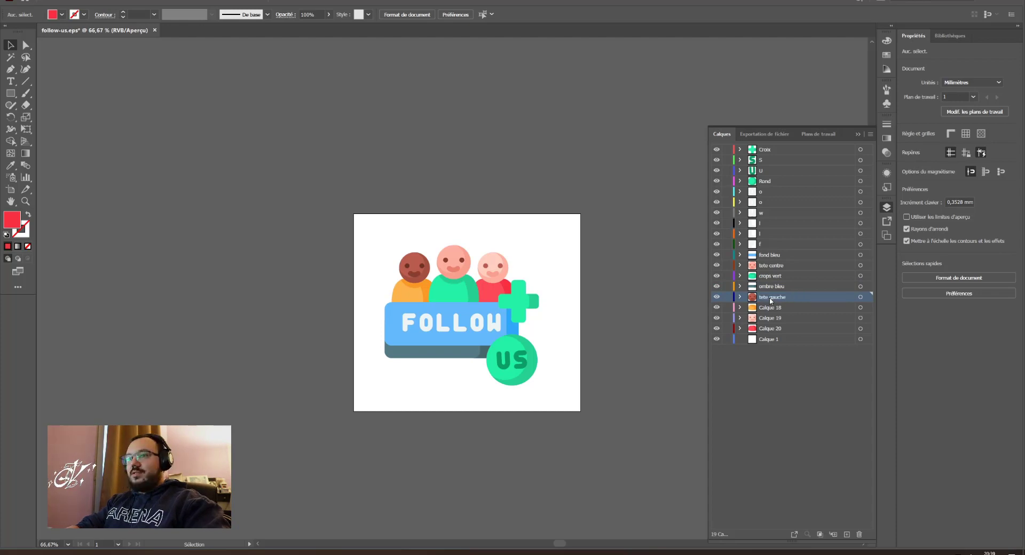
Ignore the friend request notification and reopen the name of the layer Calque 18 for editing.
double_click(772, 307)
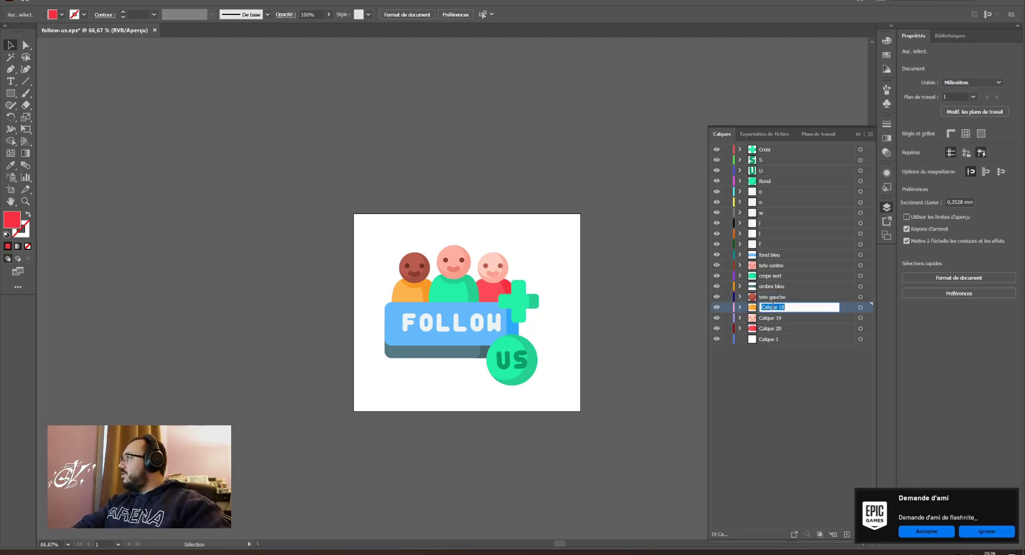
click(1000, 533)
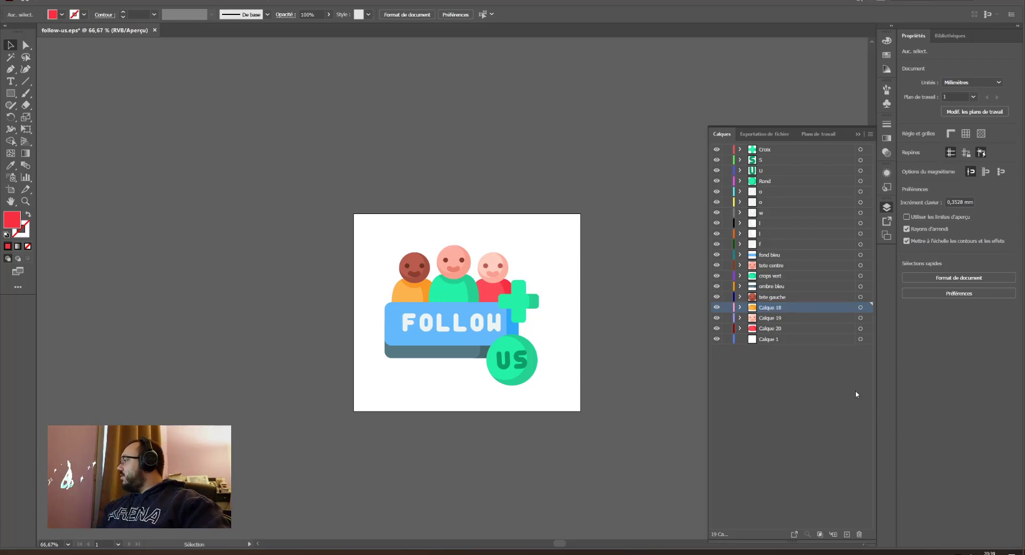
double_click(773, 307)
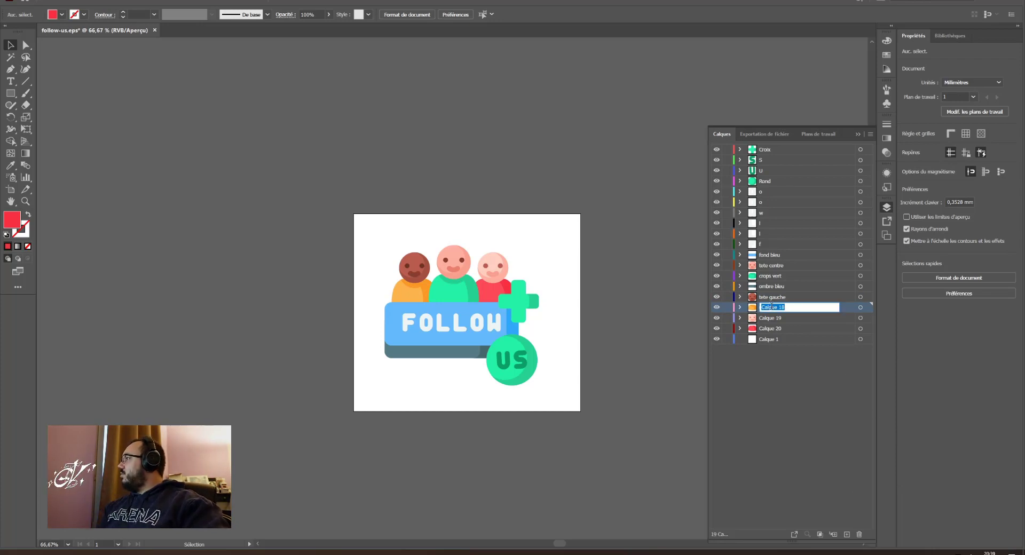
Correct the misspelled name of the green body layer to "corps vert".
double_click(771, 277)
click(773, 276)
click(774, 281)
double_click(772, 276)
drag(775, 276, 762, 276)
text(corps)
key(Return)
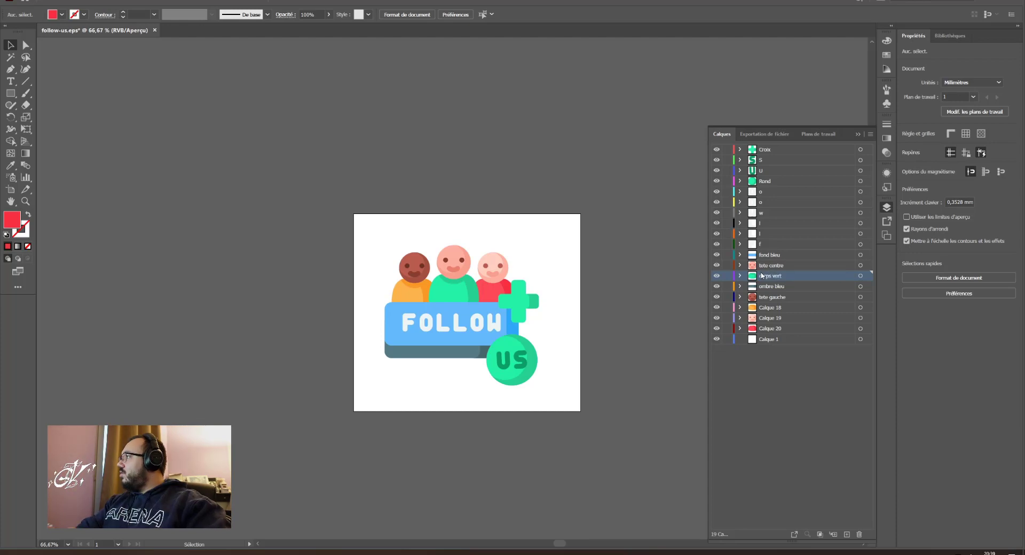
Rename the layer Calque 18, holding the orange body, to "corps jaune".
double_click(775, 308)
text(c)
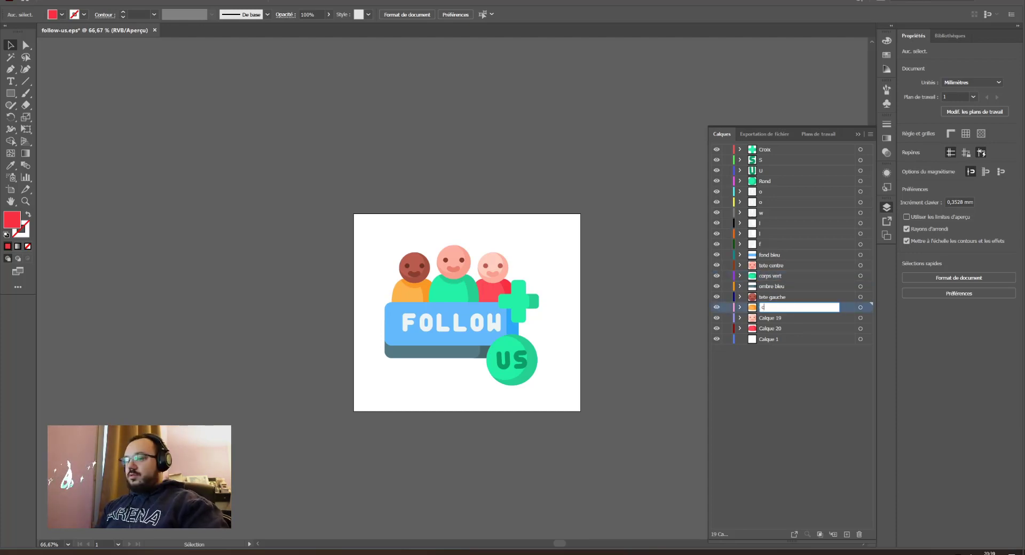
text(orps jaune)
key(Return)
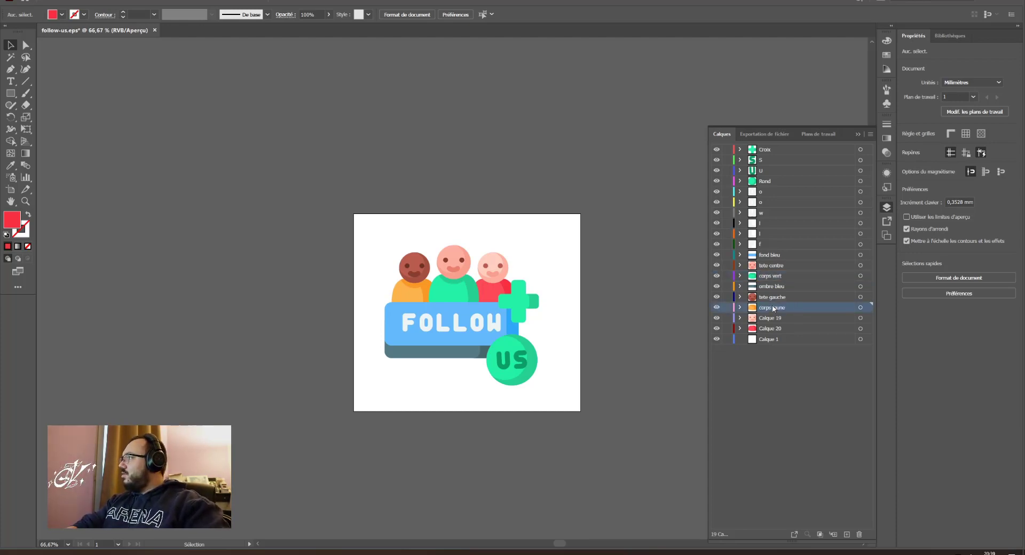
Rename the layer Calque 19 to "tete droite" and Calque 20 to "corps rouge".
double_click(774, 318)
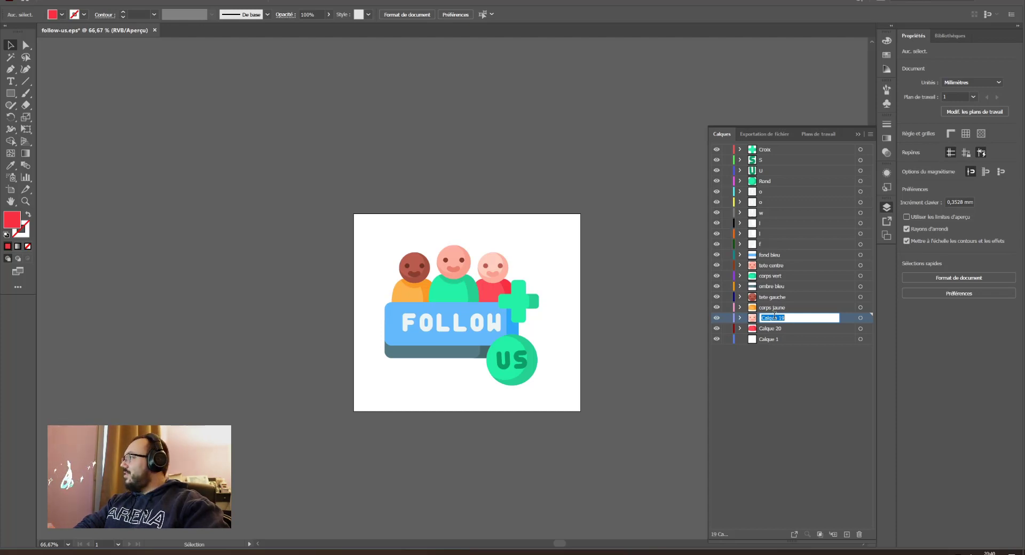
text(tete droite)
key(Return)
double_click(767, 327)
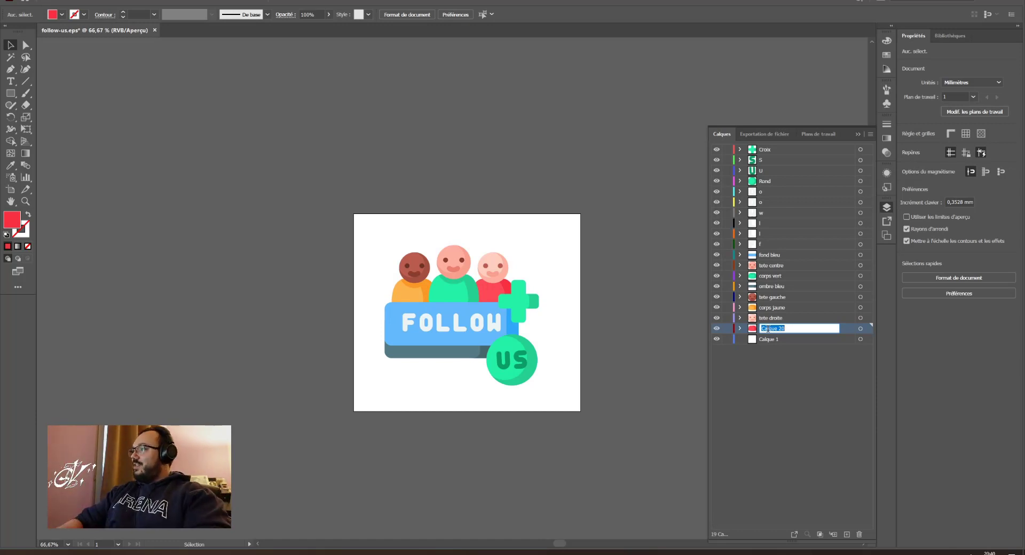
text(corps rouge)
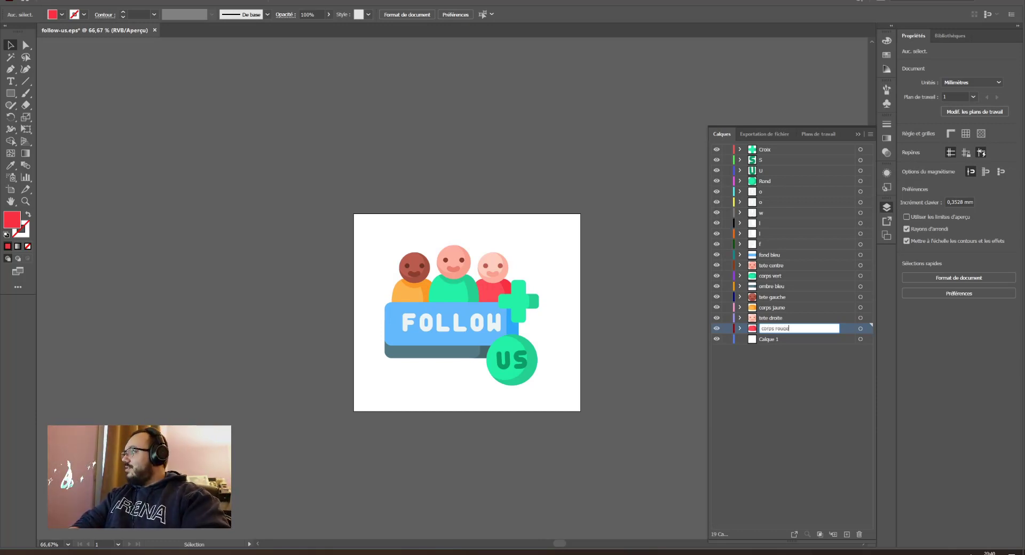
key(Return)
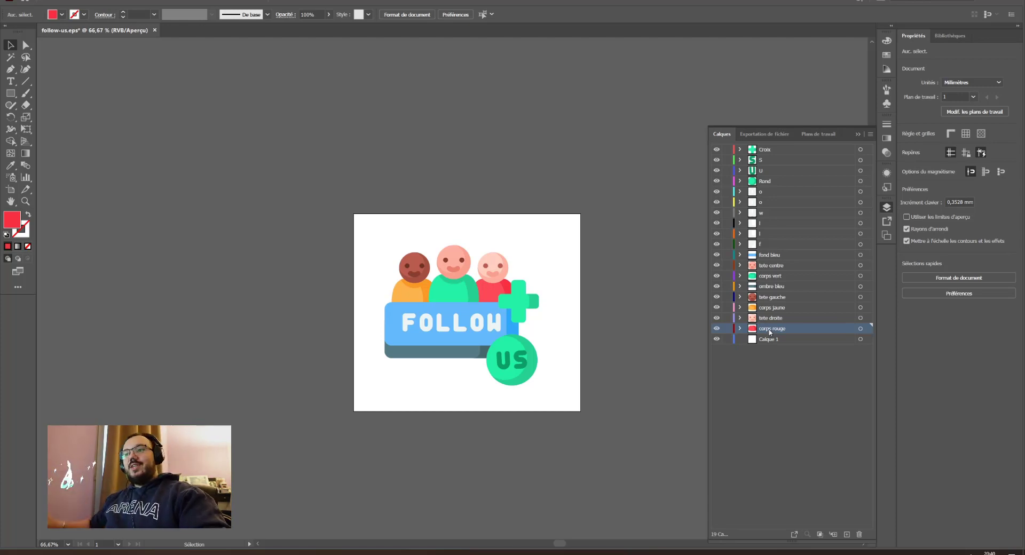
Delete the empty layer Calque 1.
click(750, 339)
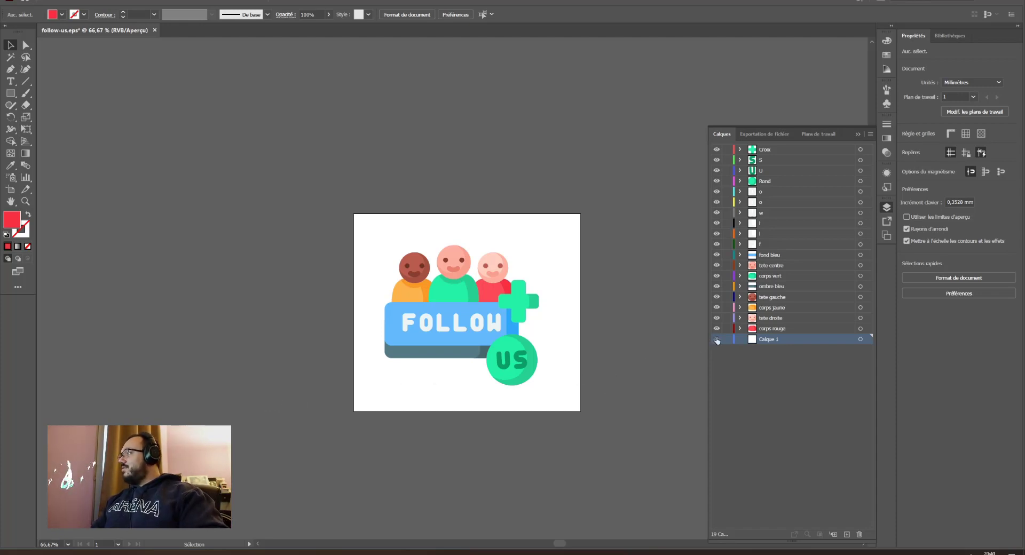
click(859, 535)
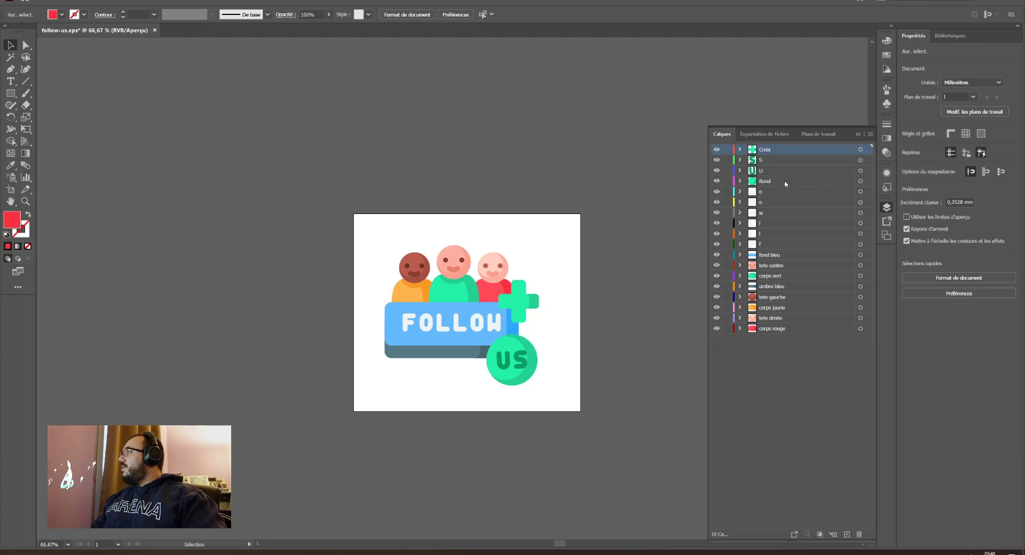
click(53, 2)
click(80, 83)
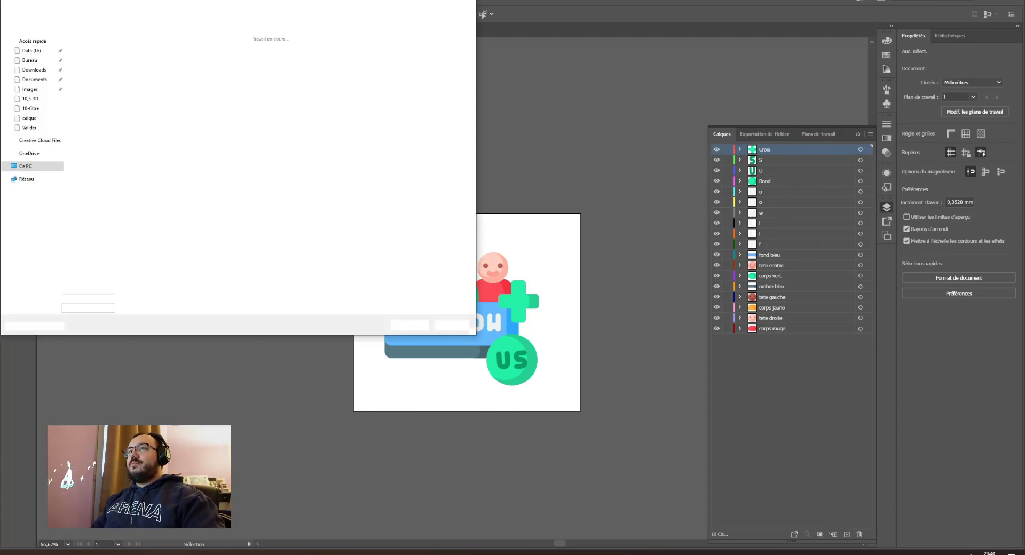
click(454, 327)
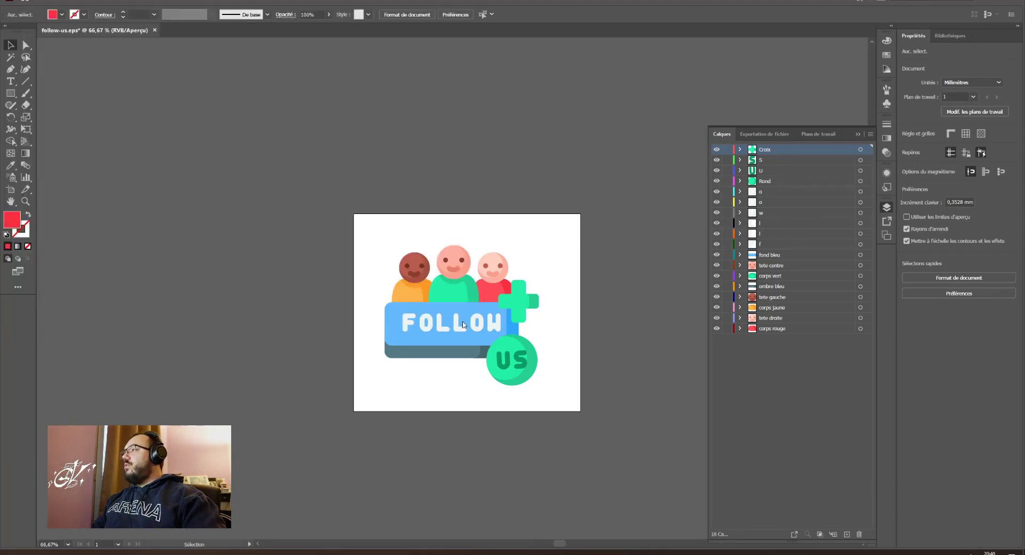
Try to ungroup all of the illustration's artwork at once.
click(741, 149)
click(741, 149)
key(ctrl+a)
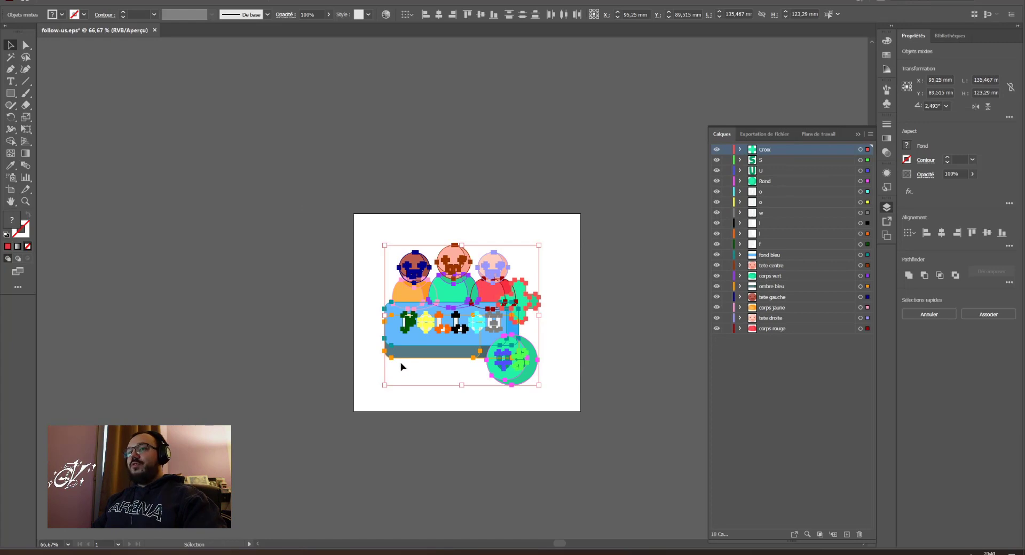
right_click(416, 336)
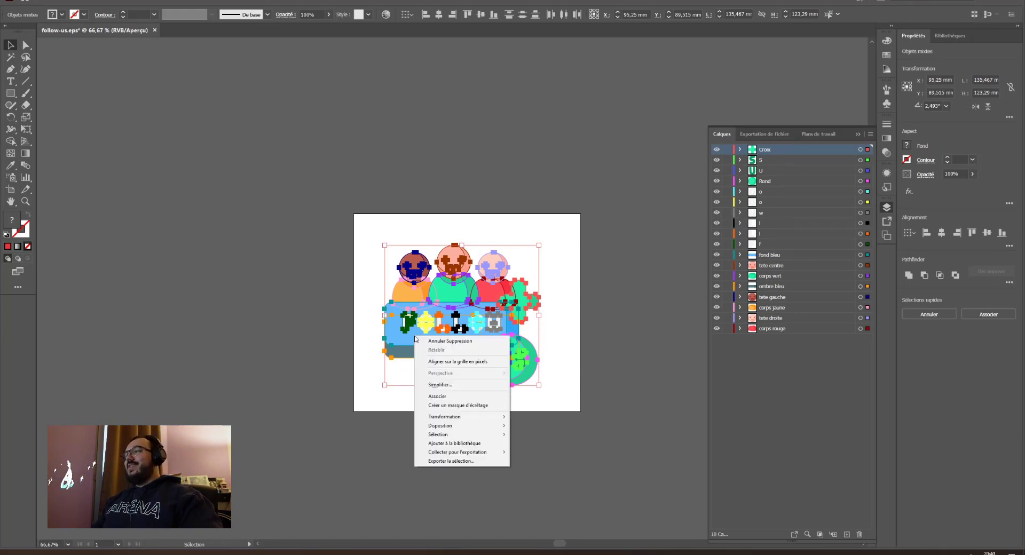
click(594, 379)
Ungroup the green circle behind the letters US.
click(534, 369)
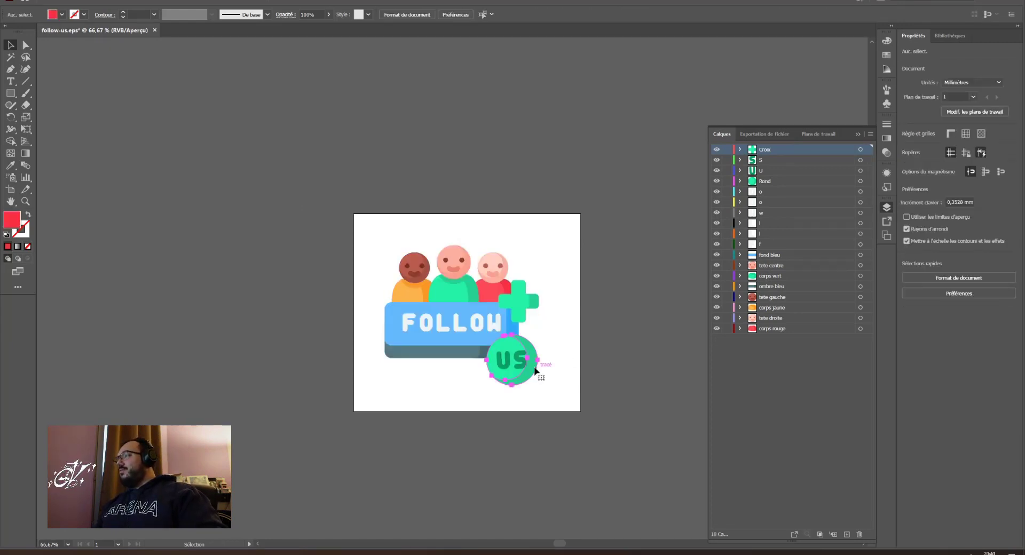
right_click(536, 370)
click(558, 434)
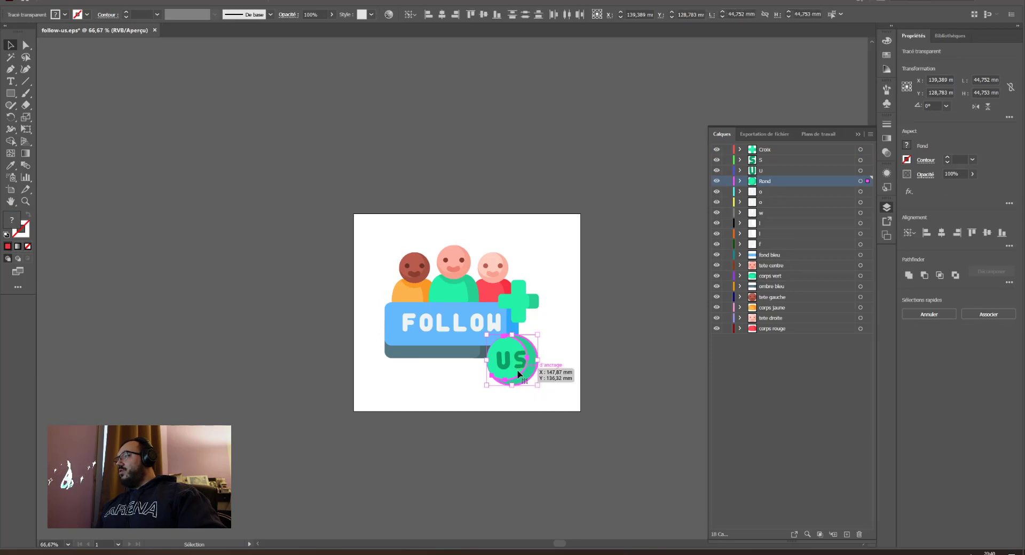
click(548, 383)
right_click(530, 378)
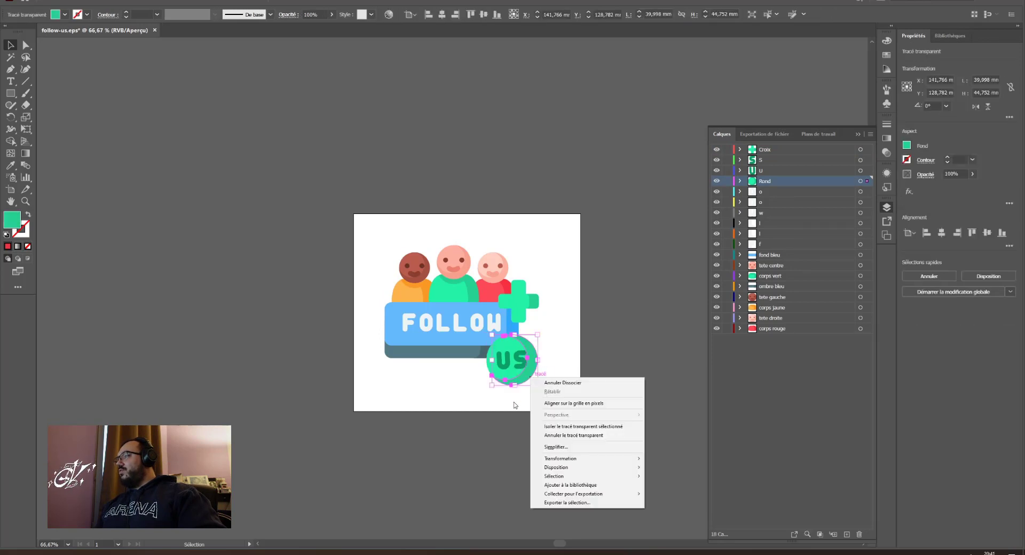
click(555, 436)
Ungroup the blue background of the FOLLOW button and its dark shadow shape.
click(450, 337)
right_click(451, 337)
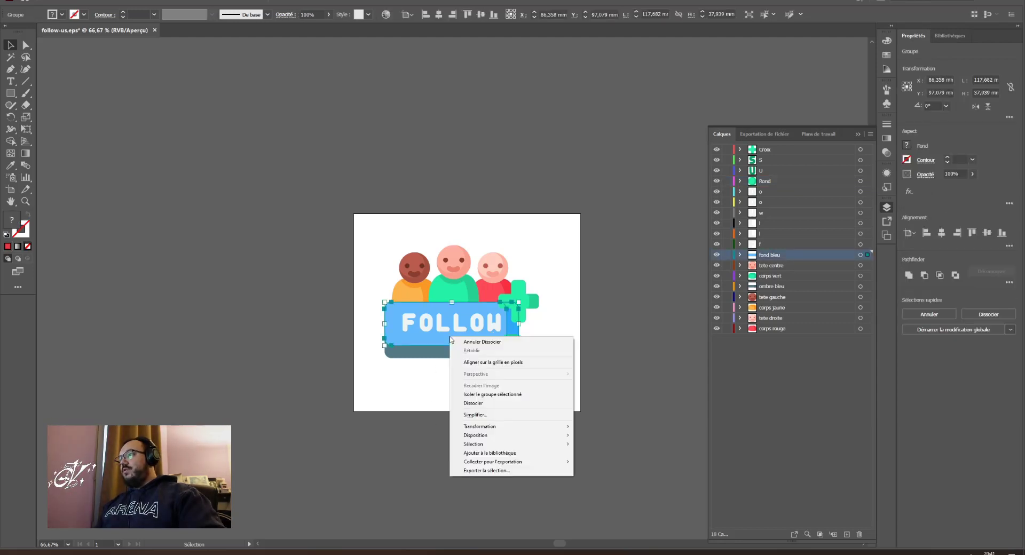
click(468, 405)
right_click(430, 351)
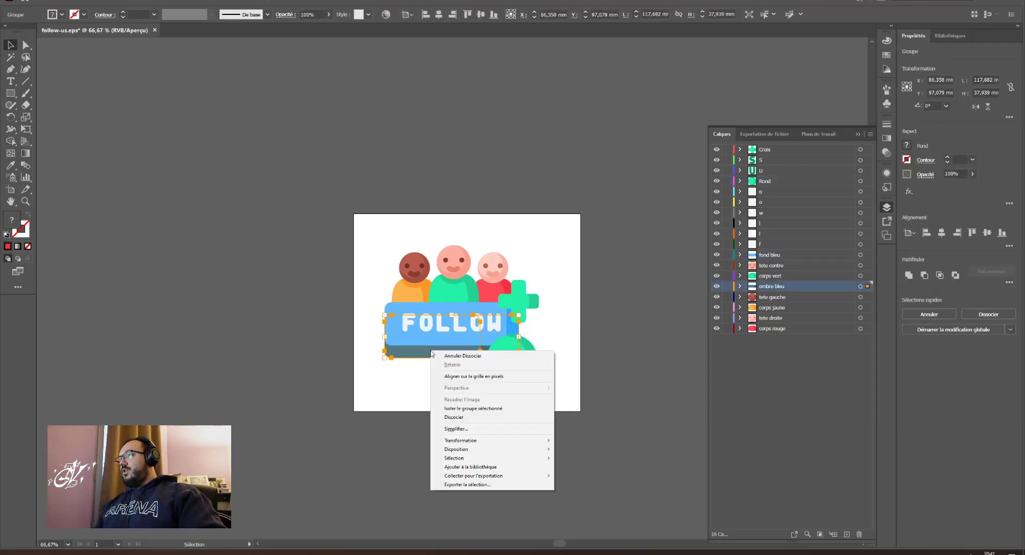
click(453, 418)
Ungroup the green cross beside the FOLLOW button.
click(510, 315)
right_click(513, 298)
click(529, 368)
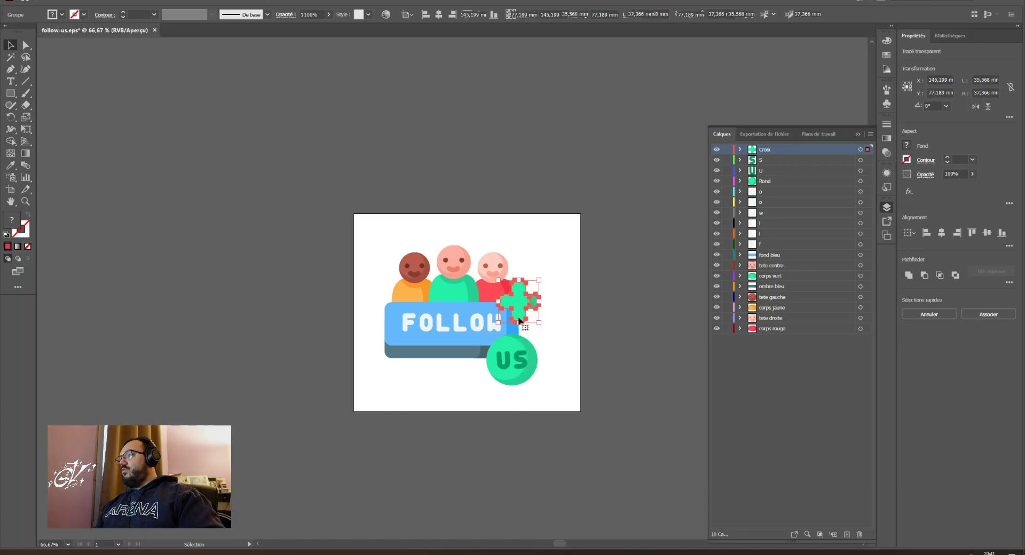
Ungroup the head and the red body of the right-hand character.
right_click(500, 265)
click(523, 334)
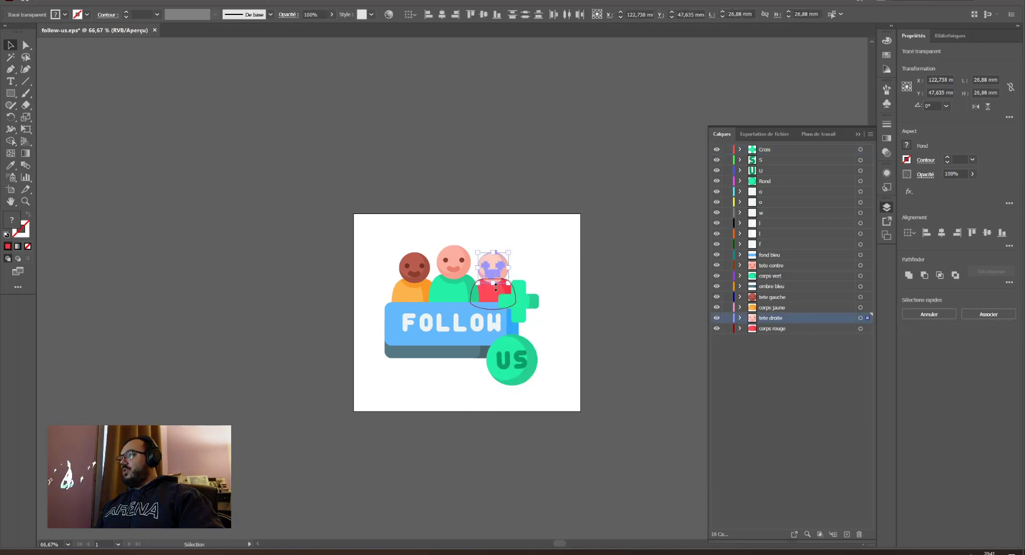
click(496, 296)
right_click(489, 287)
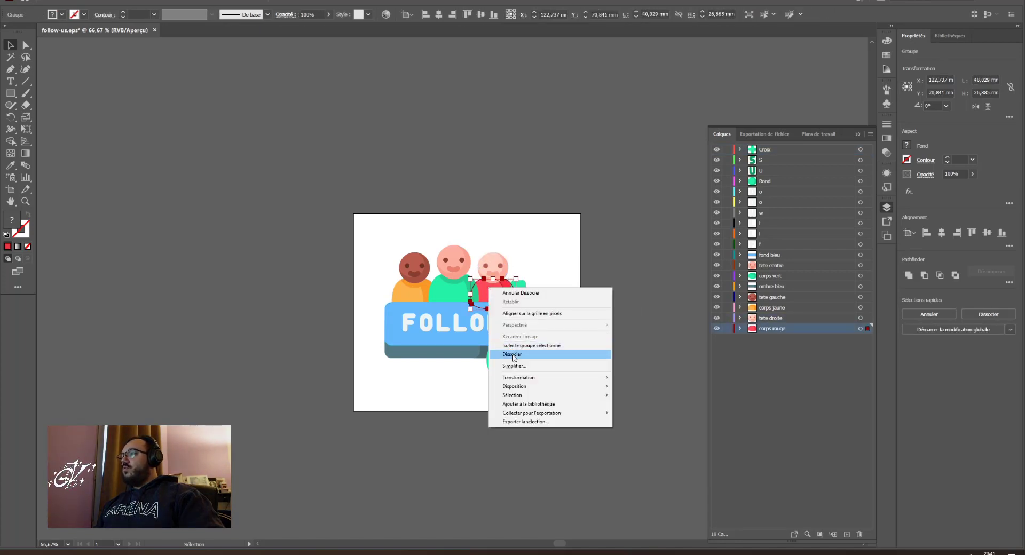
click(508, 354)
Ungroup the green body and the head of the middle character.
right_click(462, 294)
click(484, 357)
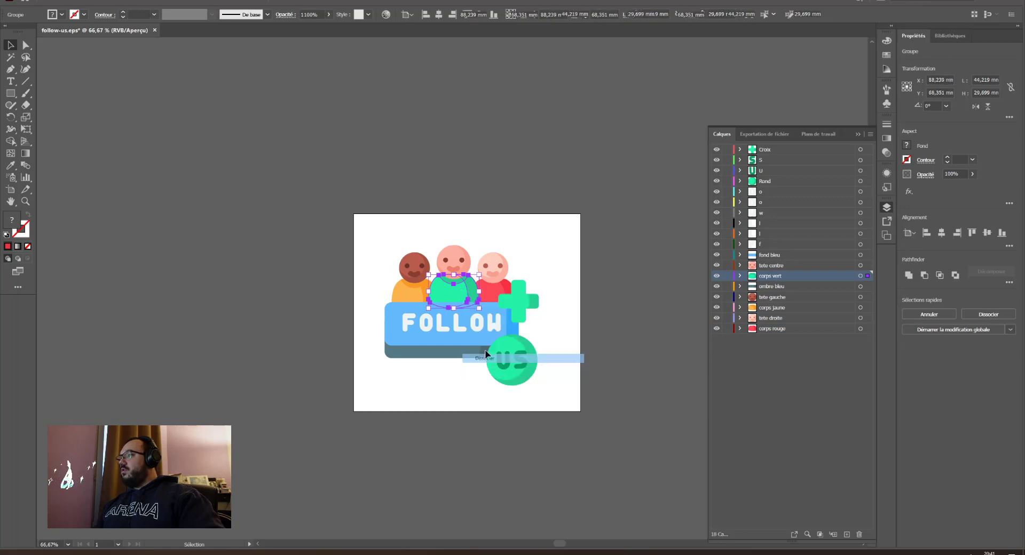
click(460, 260)
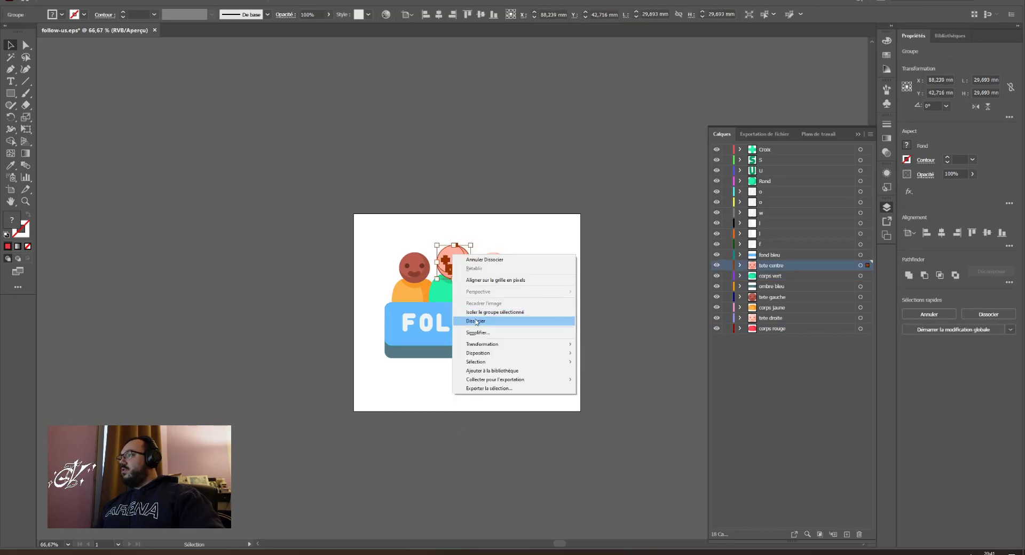
click(475, 321)
Ungroup the brown head and the orange body of the left-hand character, leaving nothing selected.
click(410, 266)
right_click(413, 267)
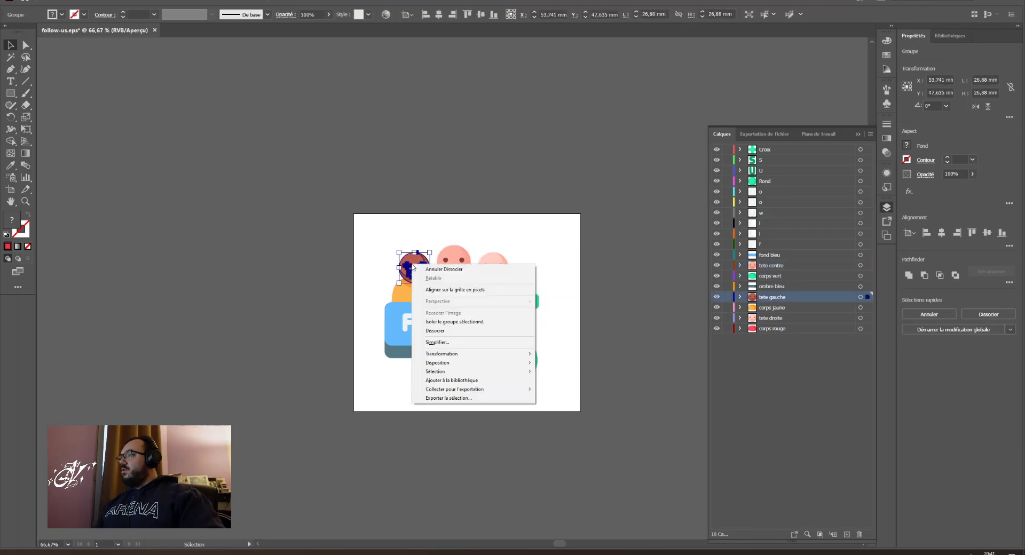
click(435, 331)
click(416, 297)
right_click(417, 298)
click(441, 368)
click(460, 368)
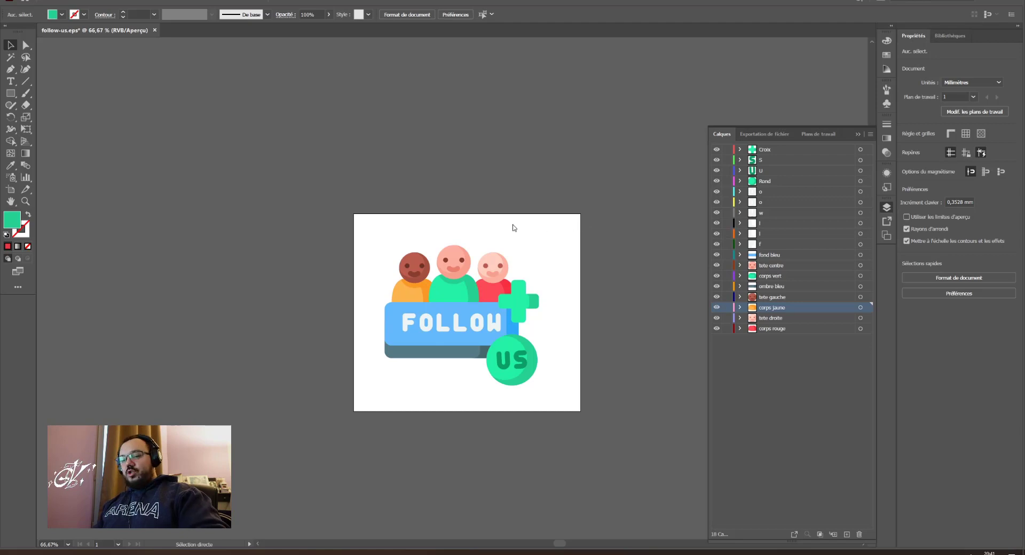
Start saving the document under a new name, "perso ae", as an Adobe Illustrator file.
key(ctrl+shift+s)
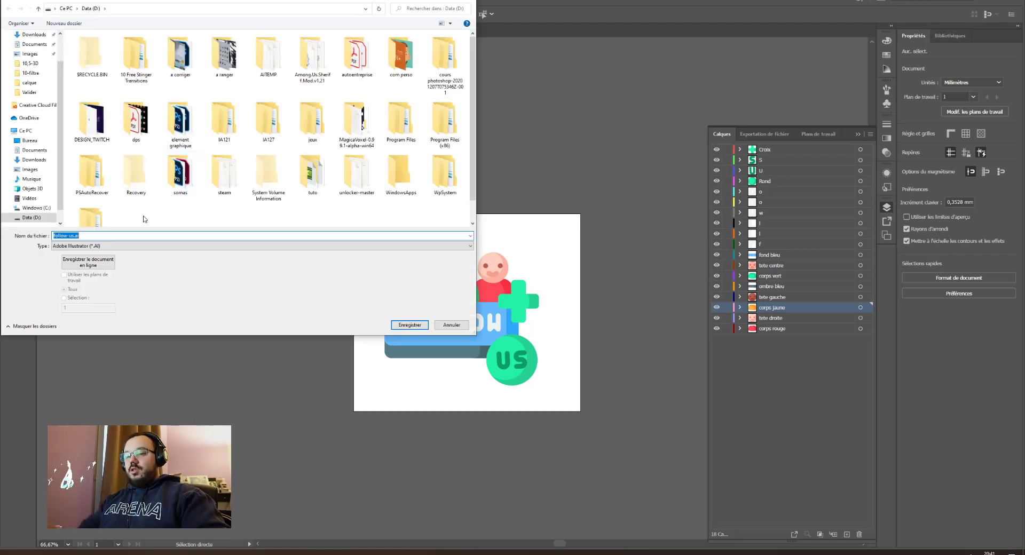
text(pd)
key(BackSpace)
text(erso a)
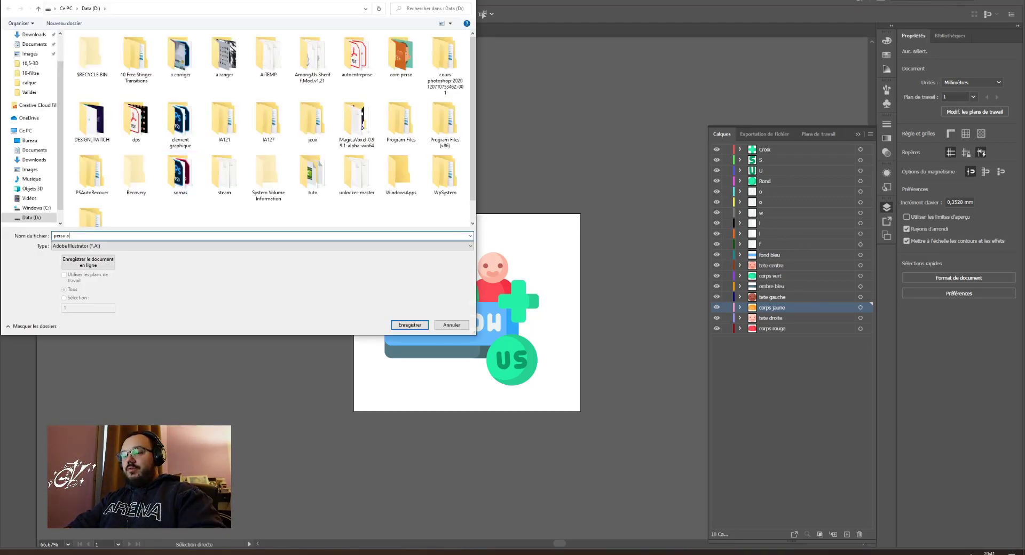
text(e)
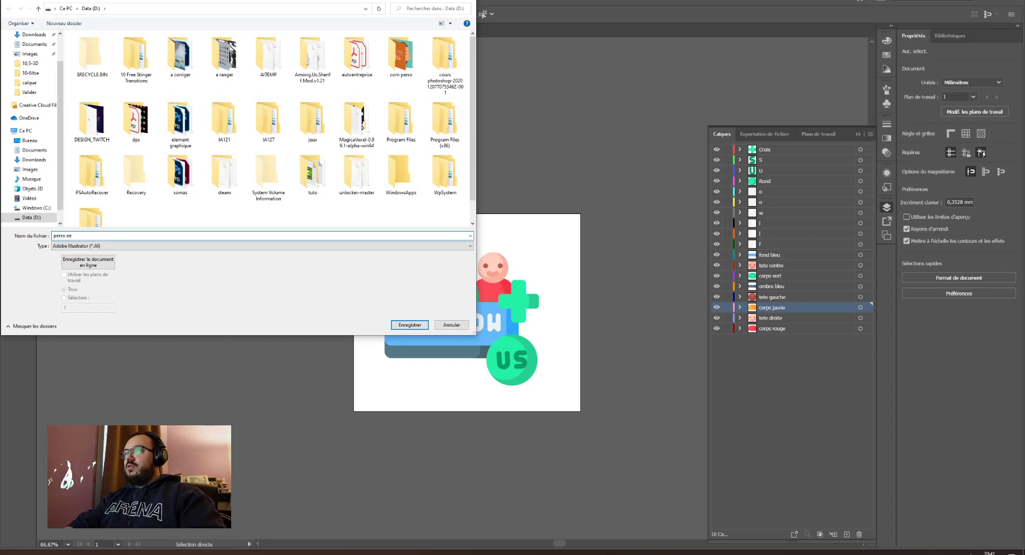
Save the file in tuto > reseaux > defis > animation on drive D, keeping the default Illustrator 2020 options.
double_click(305, 184)
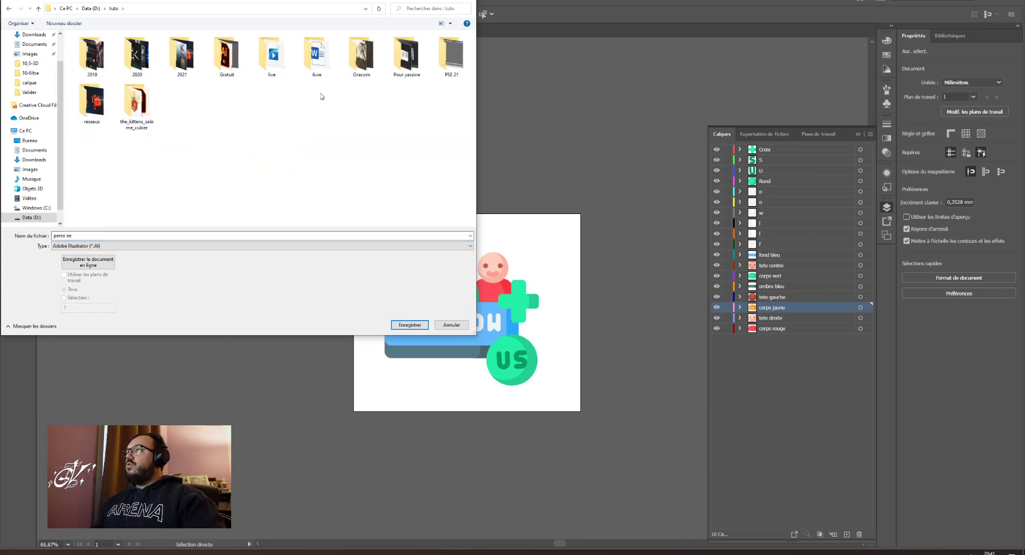
double_click(91, 112)
click(81, 47)
double_click(82, 47)
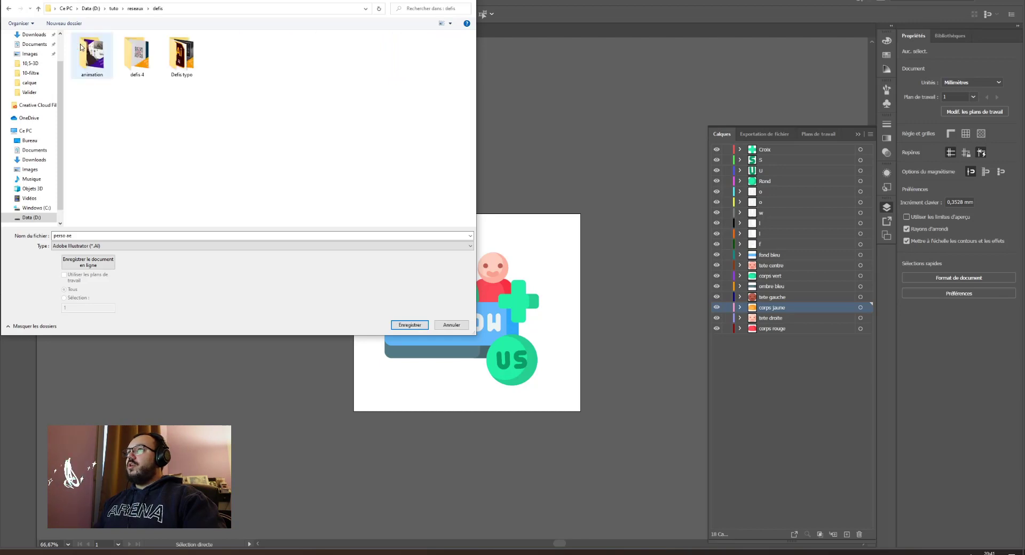
double_click(102, 71)
click(409, 325)
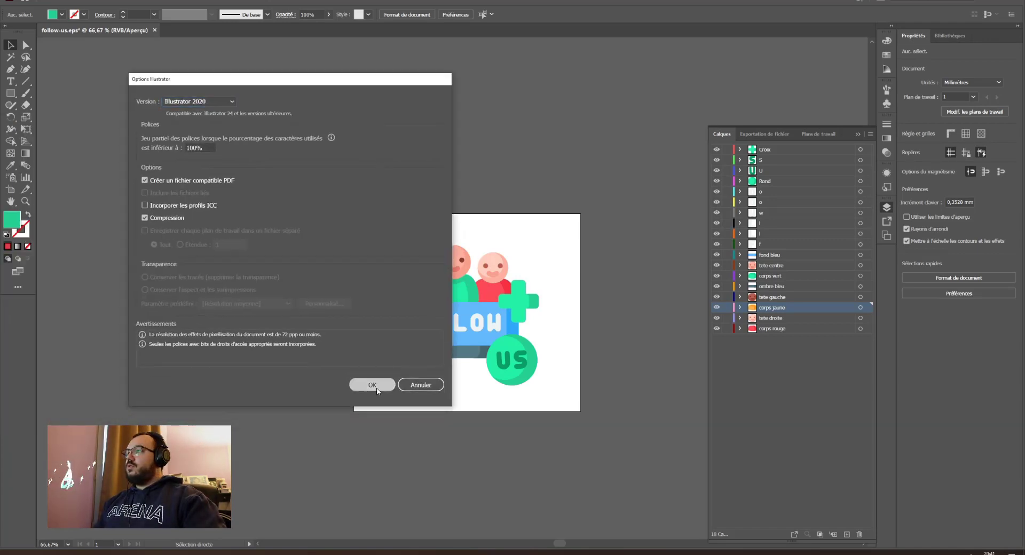
click(376, 390)
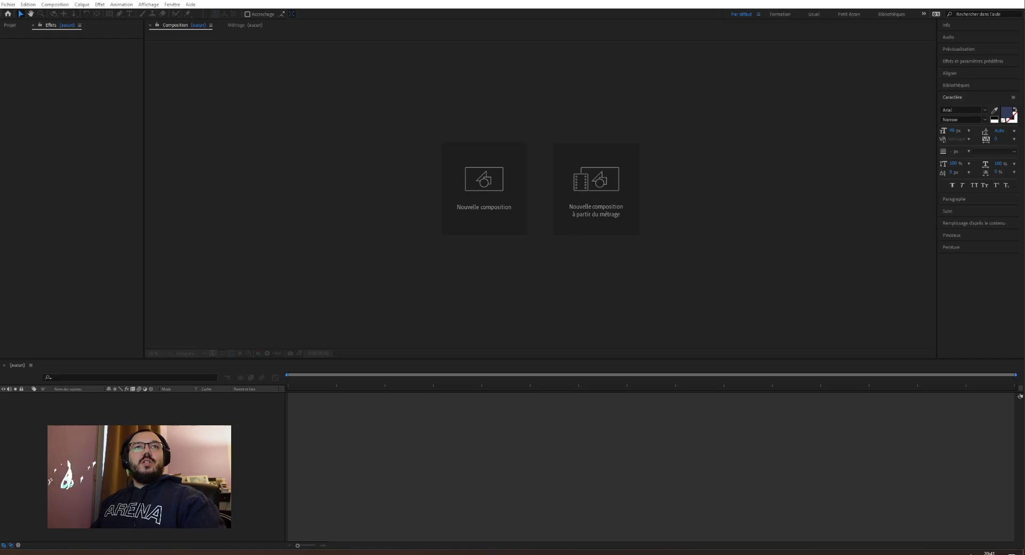
drag(0, 201, 196, 257)
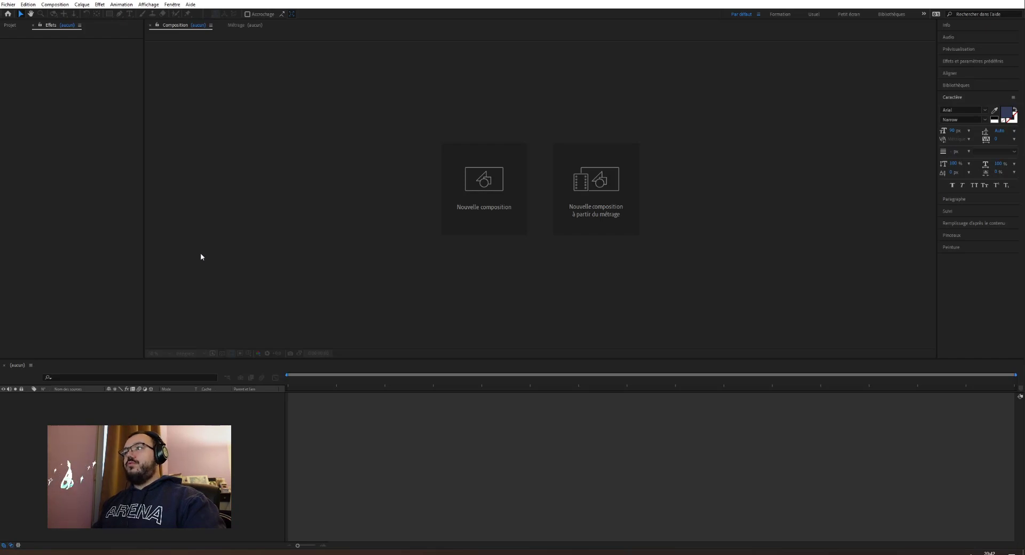
click(201, 255)
click(111, 134)
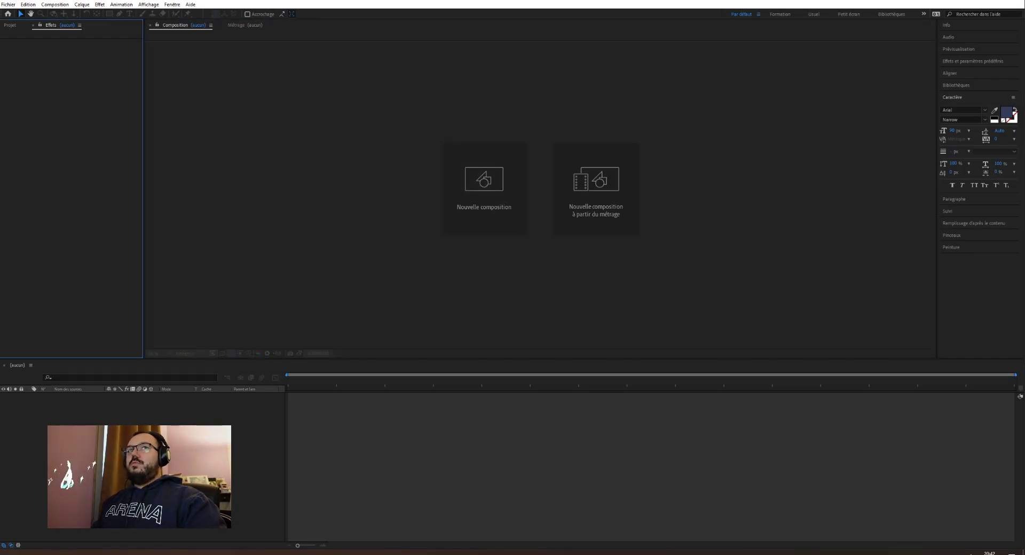
drag(1, 143, 57, 162)
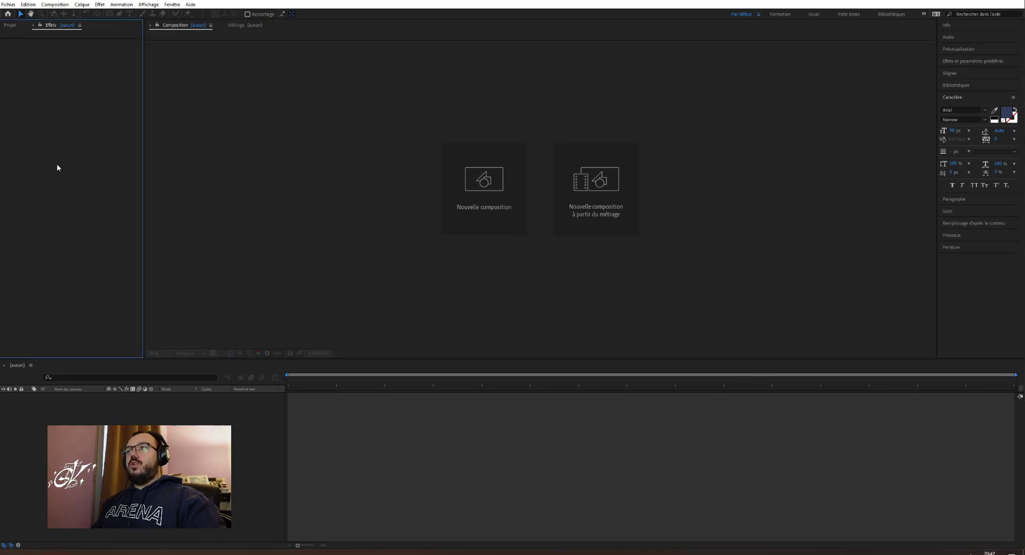
In After Effects, create a new HDTV 1080 25 composition with a duration of 0:00:06:00.
click(480, 187)
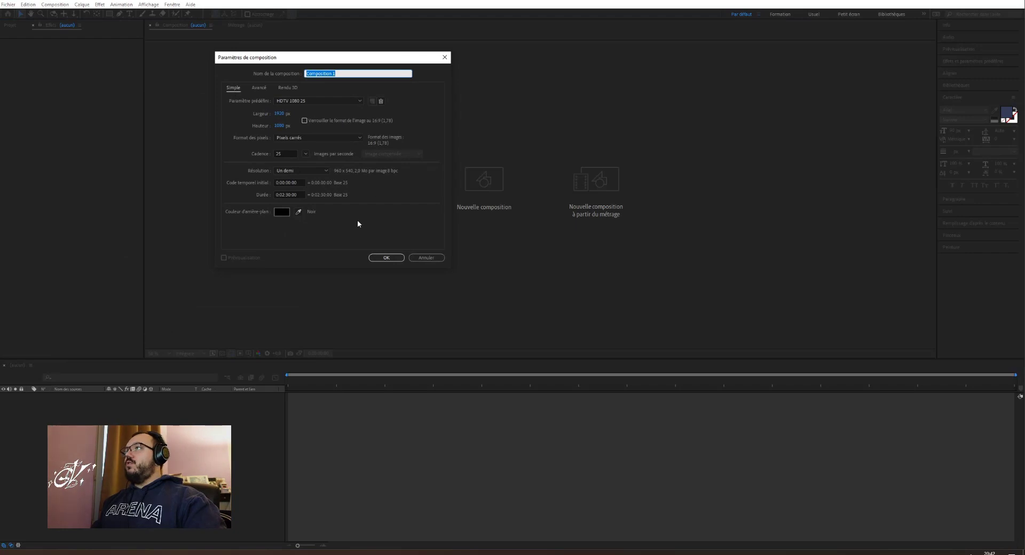
click(283, 194)
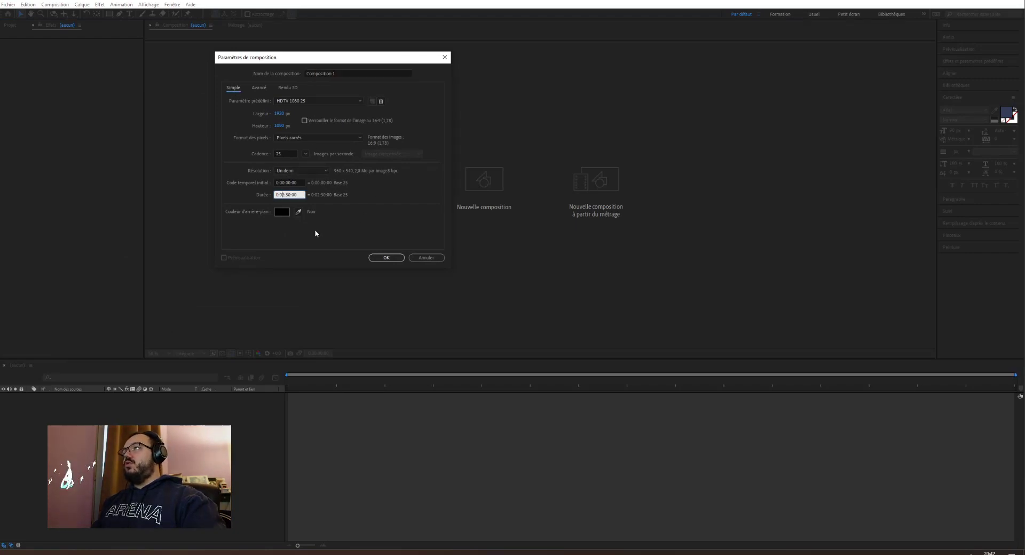
key(BackSpace)
text(0)
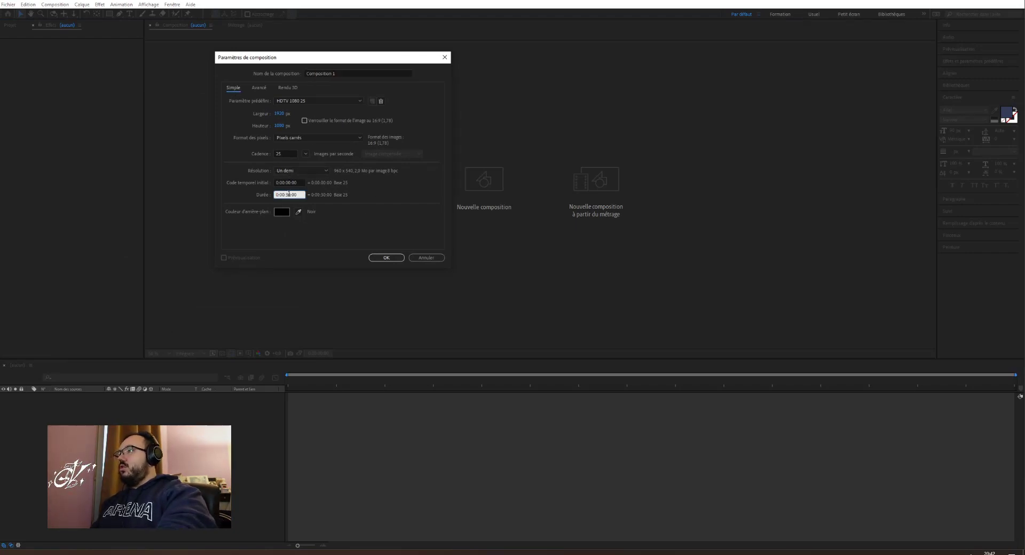
double_click(288, 194)
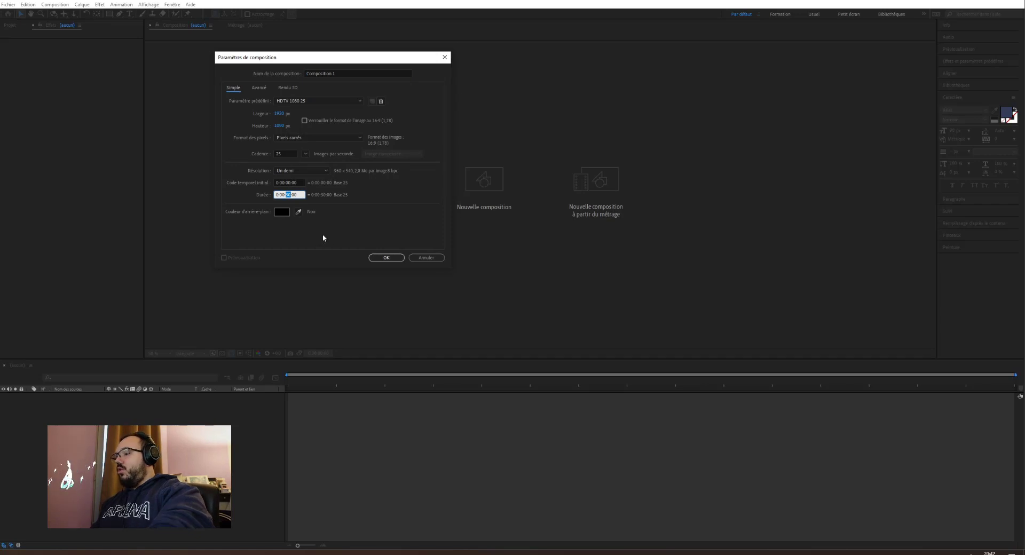
text(06)
key(Return)
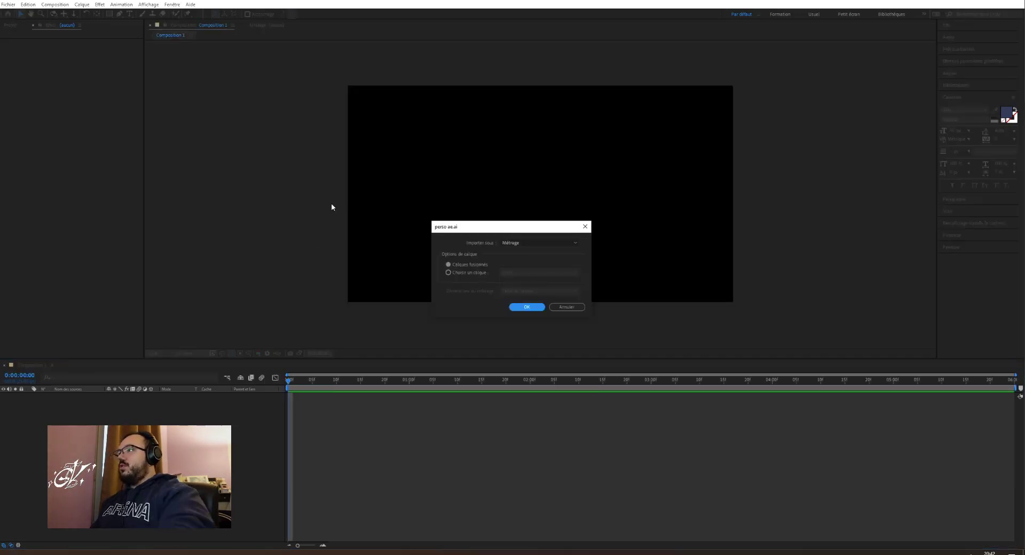
Import perso ae.ai as a composition with the footage dimensions set to layer size.
click(535, 243)
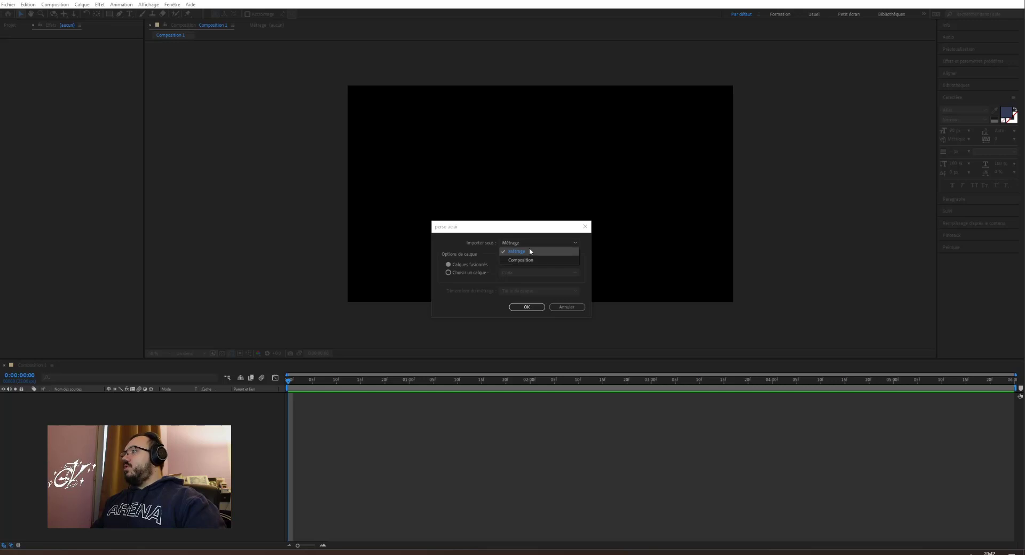
click(531, 259)
click(524, 292)
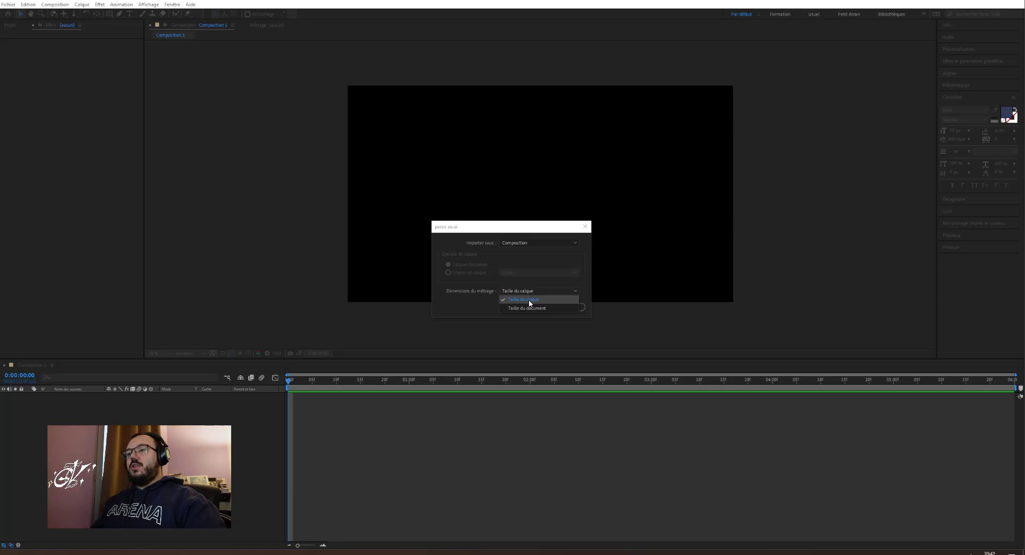
click(524, 300)
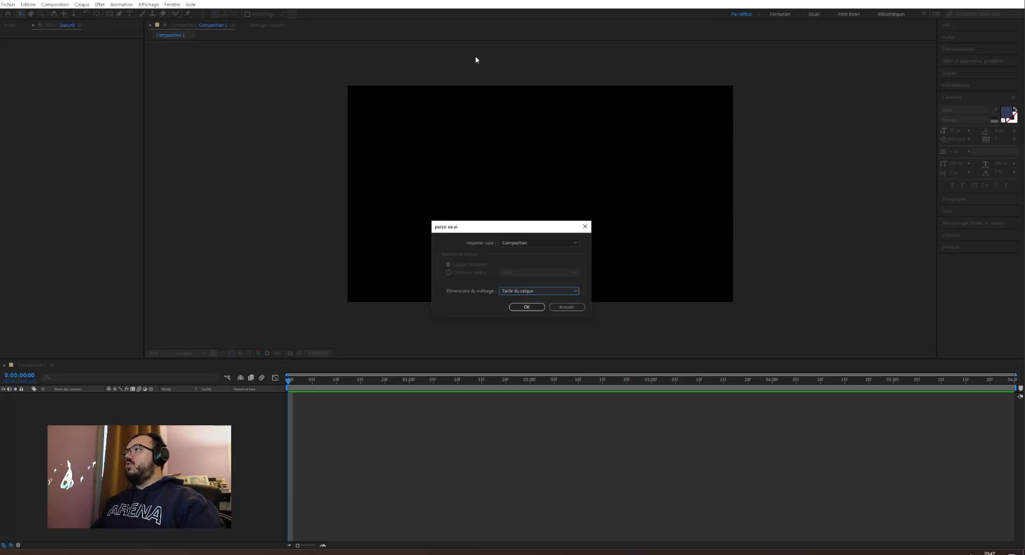
click(529, 308)
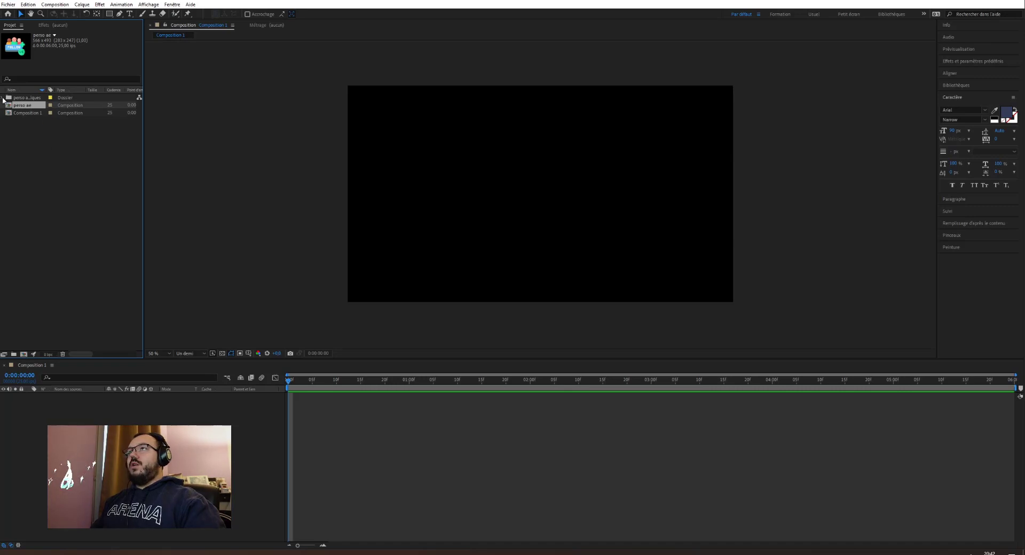
Expand the perso ae Calques folder and look through the imported layer files one by one.
click(2, 98)
click(26, 111)
click(28, 120)
click(27, 129)
click(29, 136)
click(31, 144)
click(32, 152)
click(33, 166)
click(33, 212)
Delete the empty Composition 1 from the project.
click(26, 243)
click(25, 250)
key(Delete)
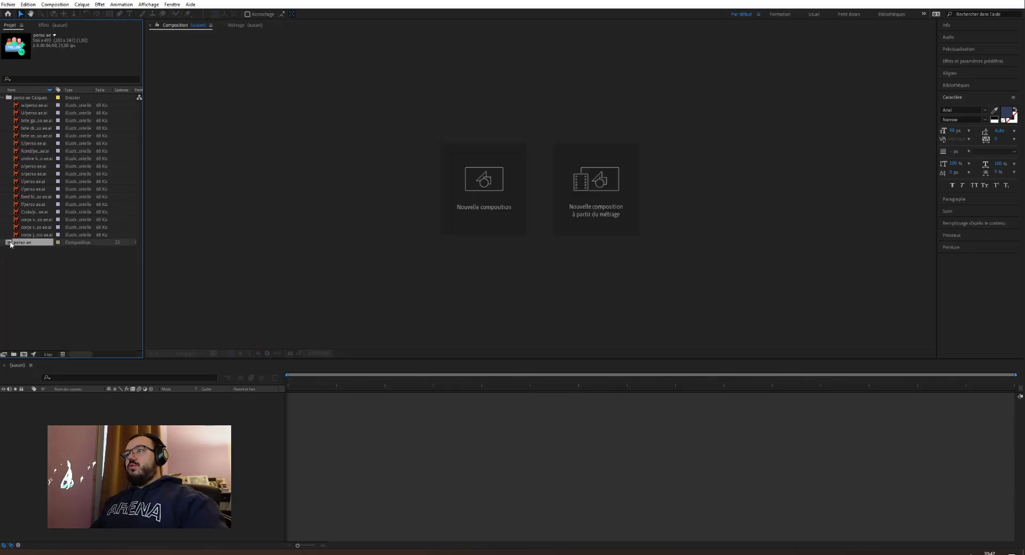
drag(10, 244, 75, 411)
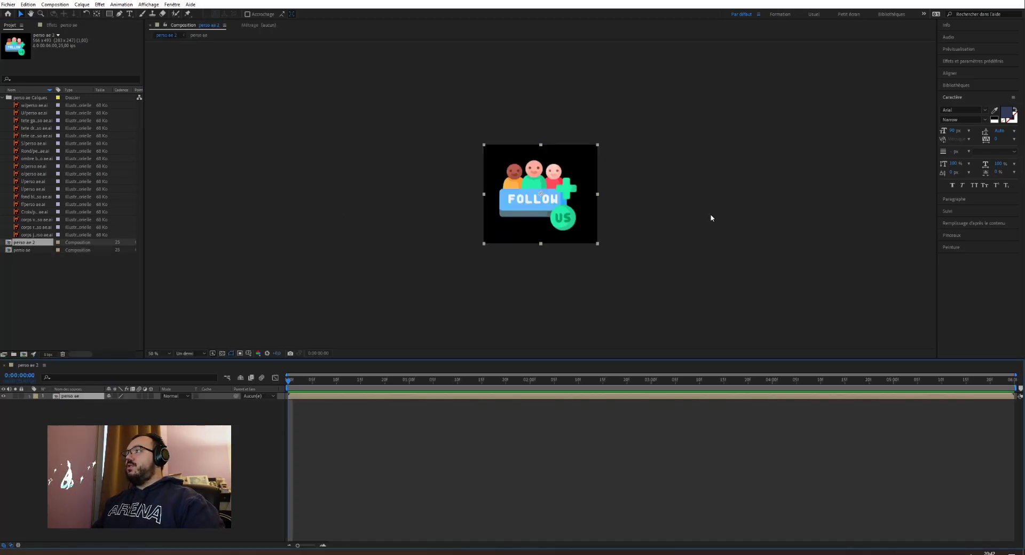
click(27, 245)
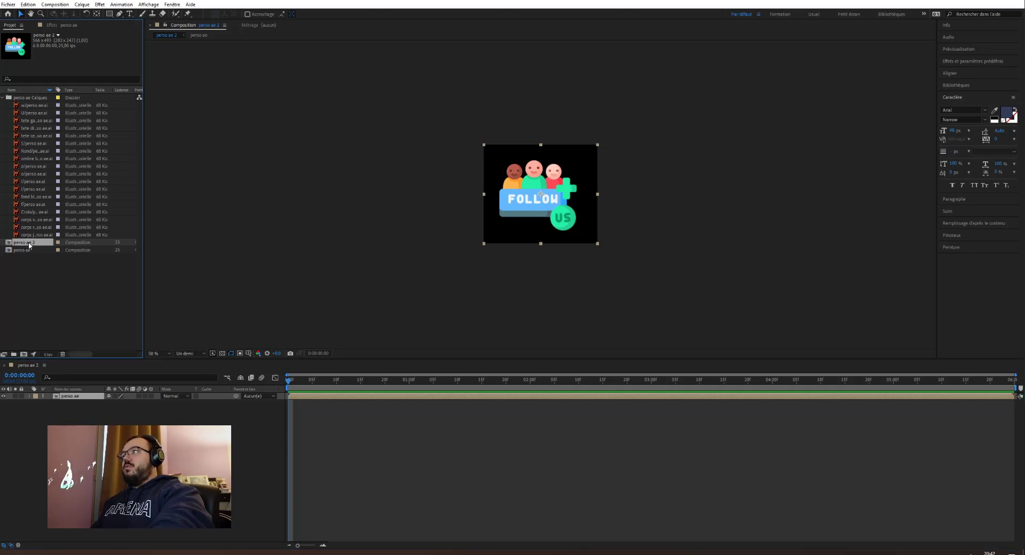
key(Delete)
key(Return)
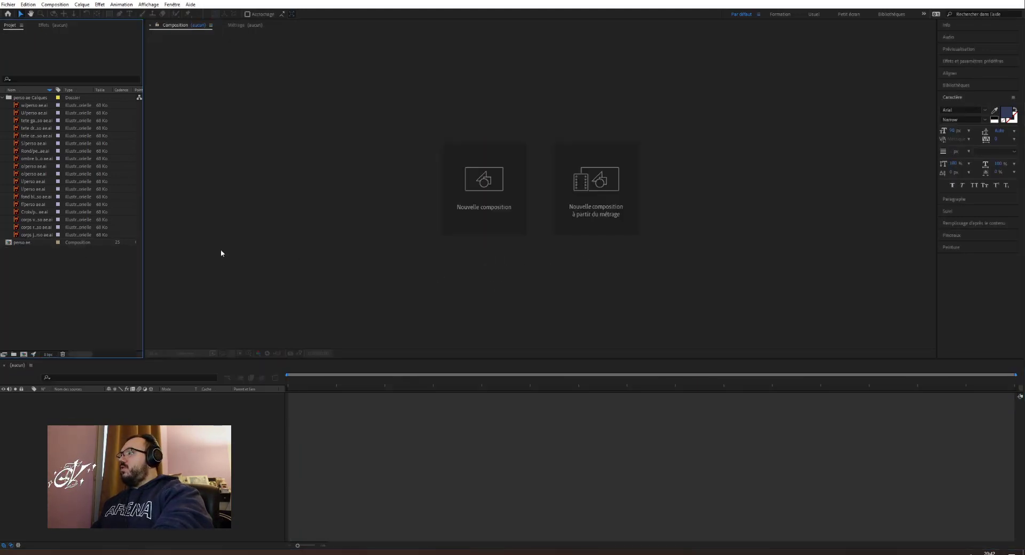
key(ctrl+z)
double_click(24, 244)
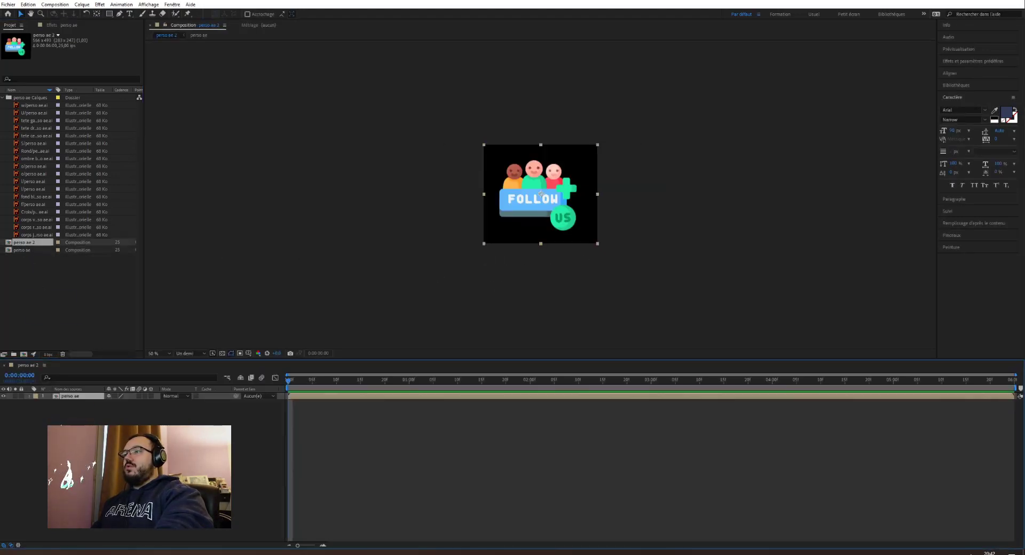
click(41, 248)
click(24, 242)
key(Delete)
key(Return)
Open the perso ae composition and set its width and height to 1000 px each in its composition settings.
double_click(24, 242)
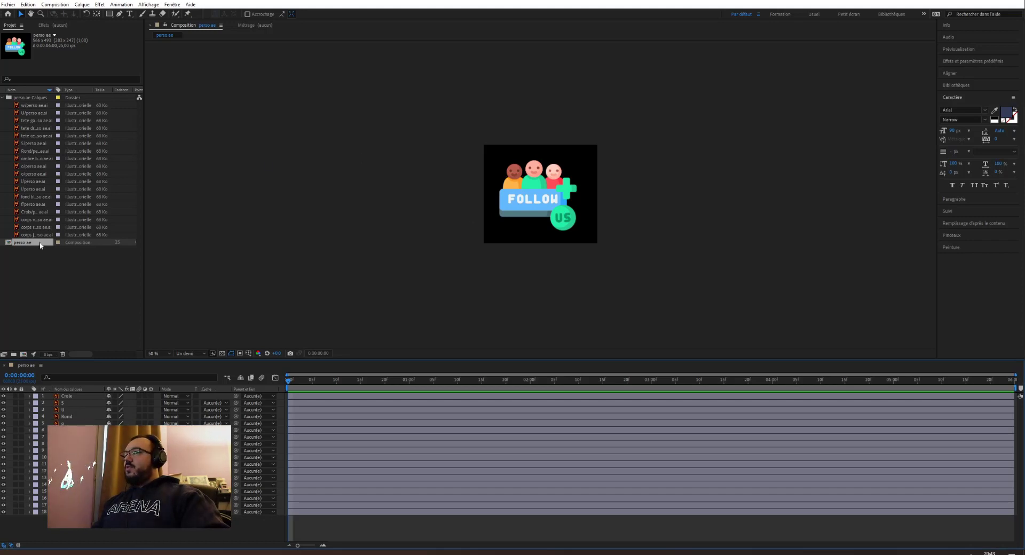
right_click(47, 244)
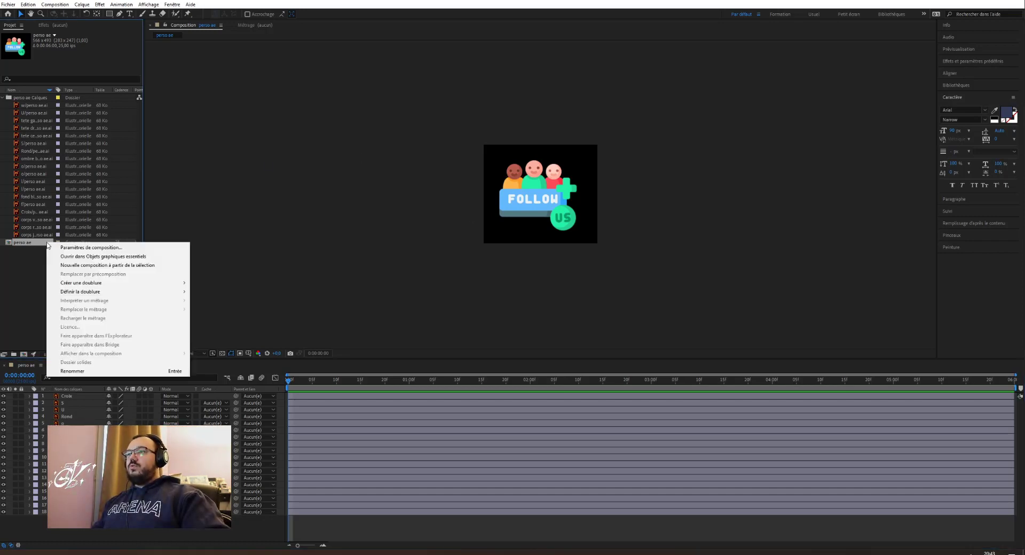
click(75, 247)
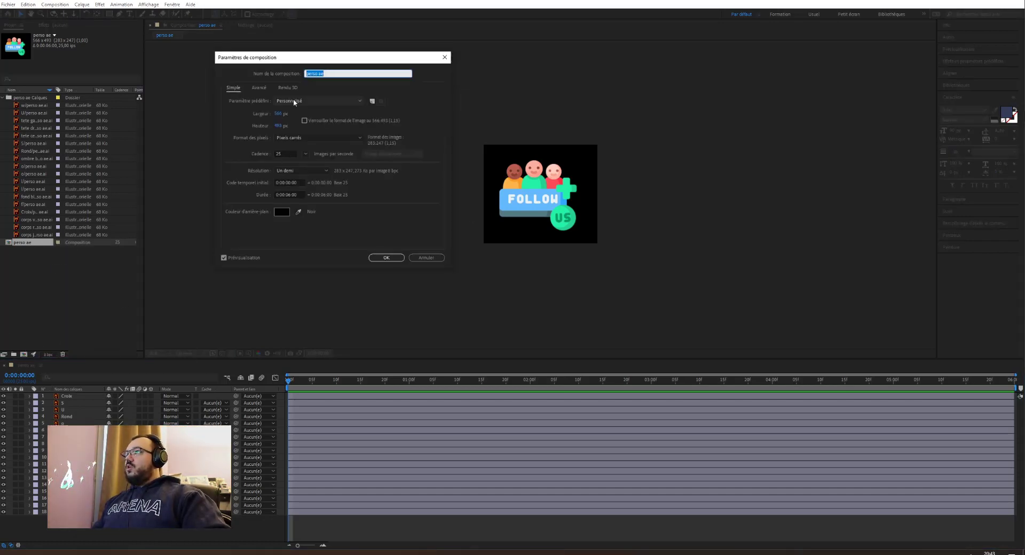
drag(281, 114, 373, 102)
click(279, 114)
text(1000)
key(Tab)
text(1000)
key(Tab)
key(Return)
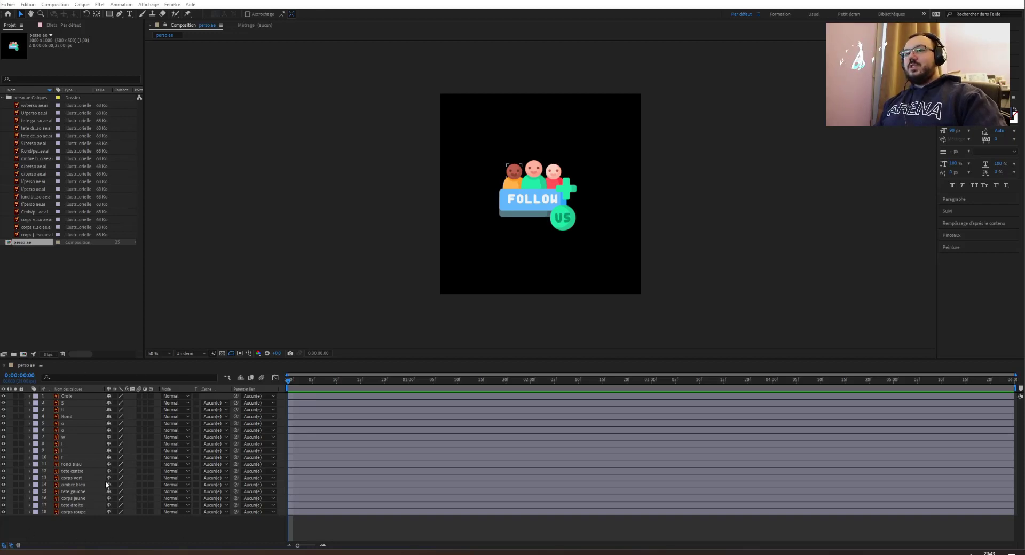
click(171, 294)
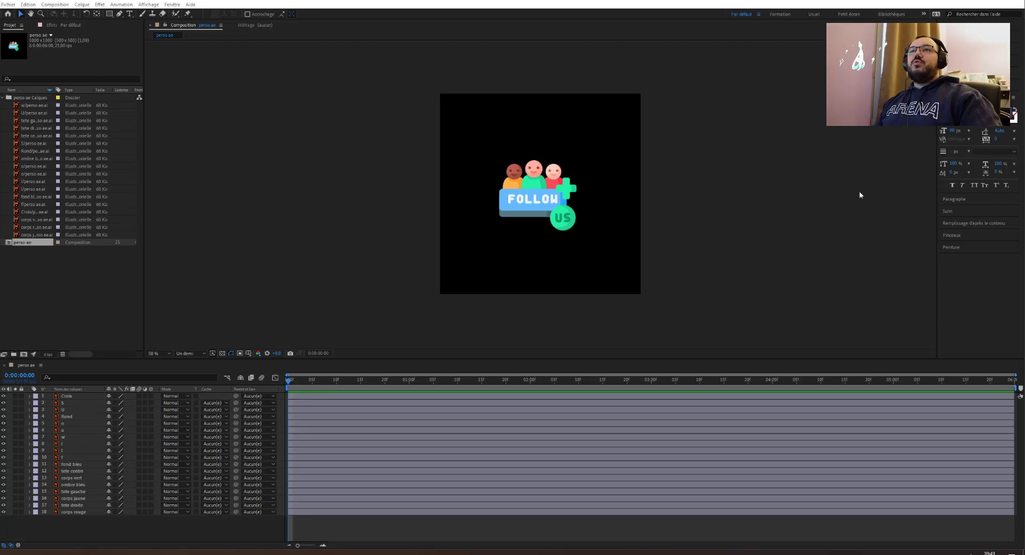
click(622, 153)
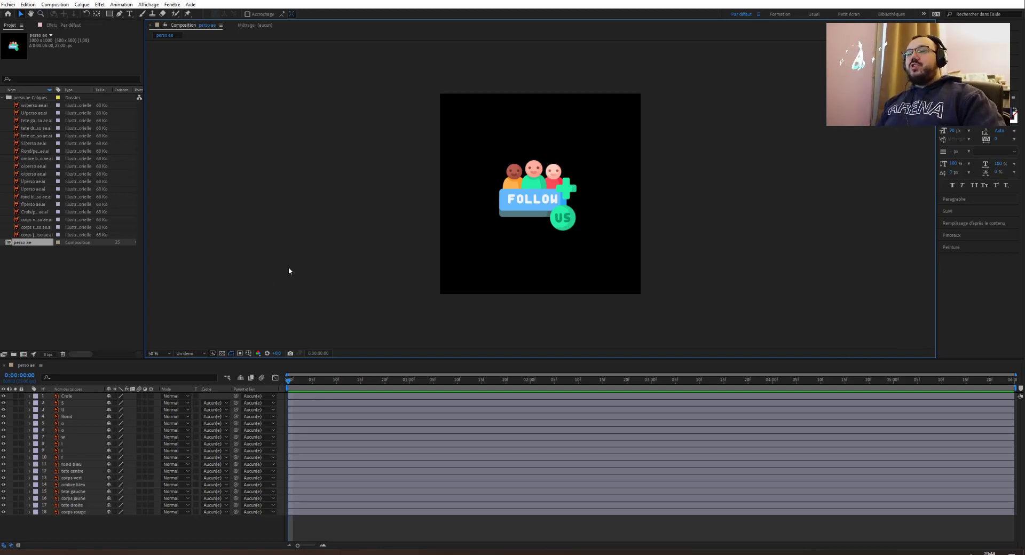
click(522, 198)
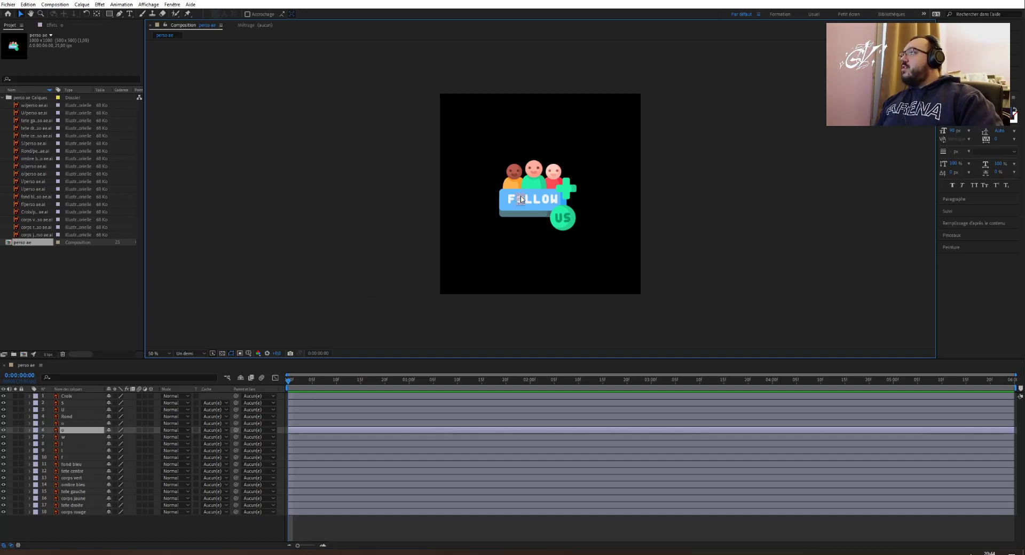
click(269, 272)
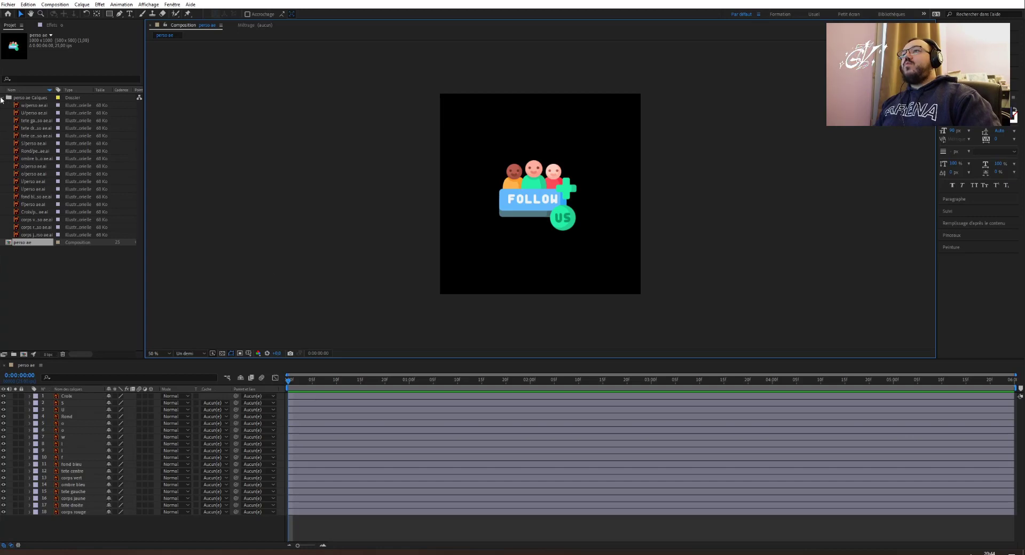
Examine individual layer files in the perso ae Calques folder and leave the folder collapsed.
click(2, 98)
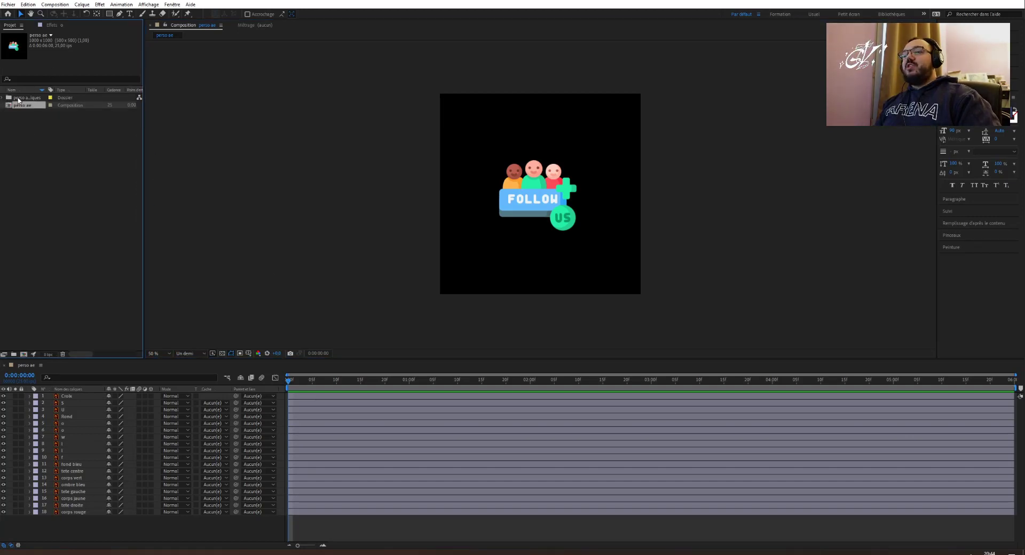
click(19, 99)
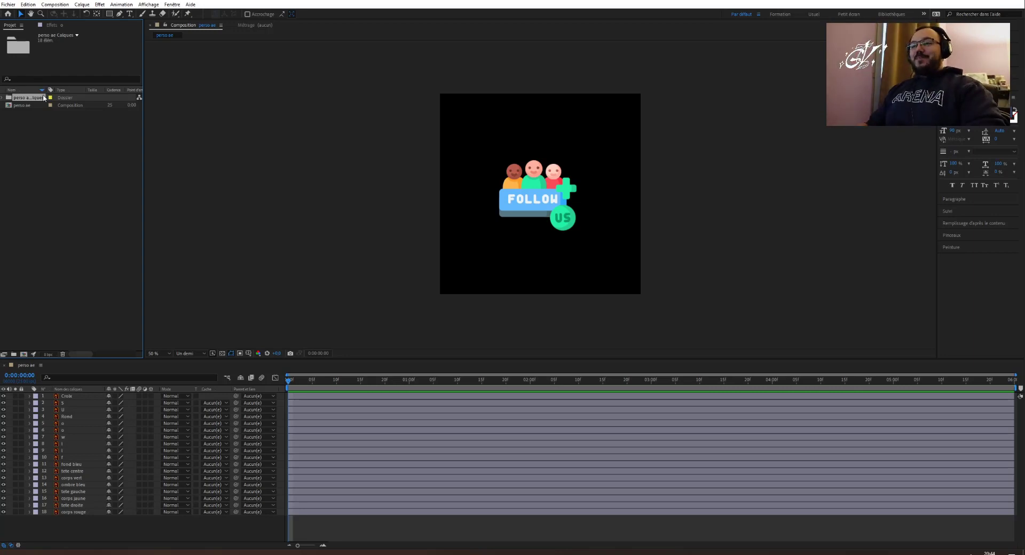
click(37, 114)
click(30, 106)
click(14, 98)
click(3, 98)
click(19, 113)
click(23, 137)
click(28, 151)
click(30, 174)
click(30, 182)
click(32, 205)
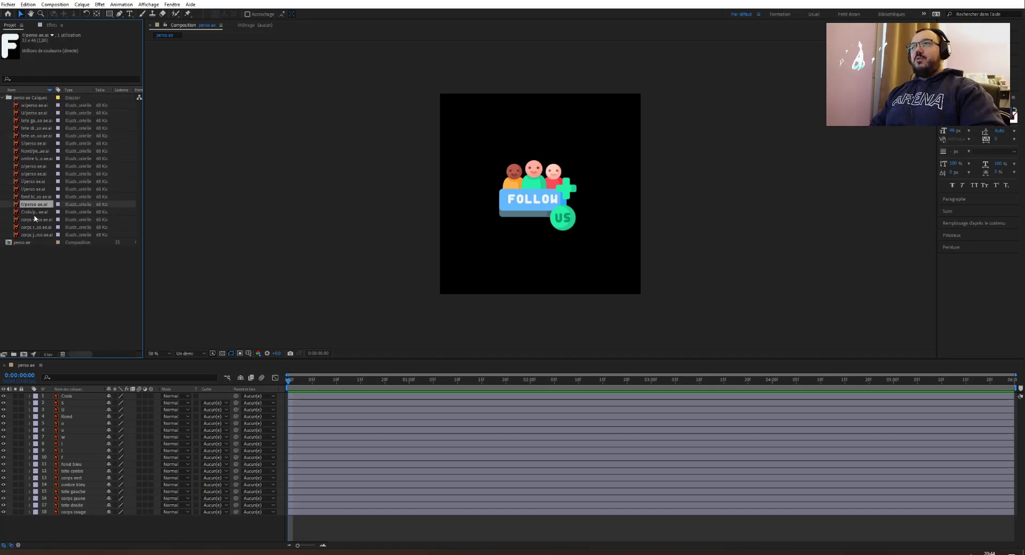
click(39, 228)
click(3, 98)
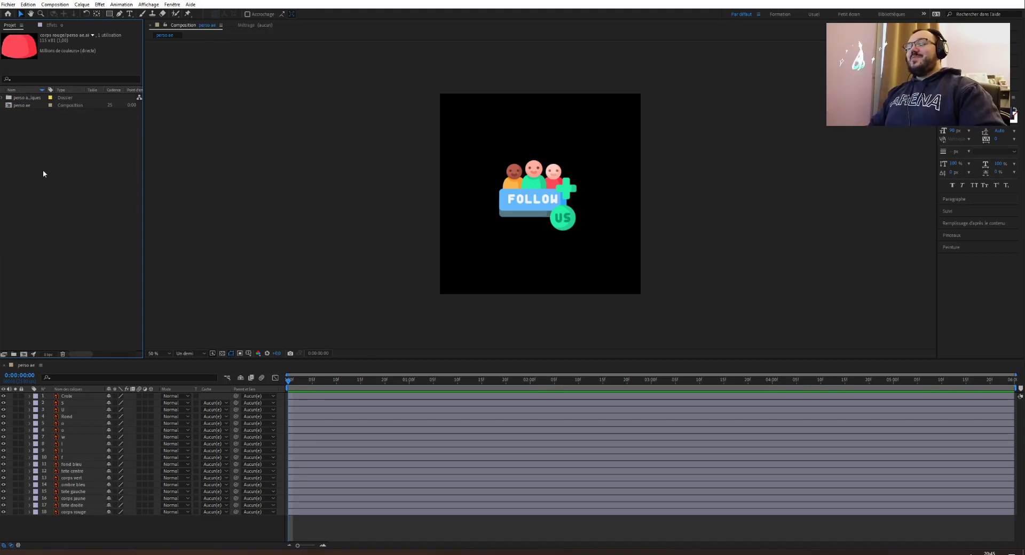
click(73, 390)
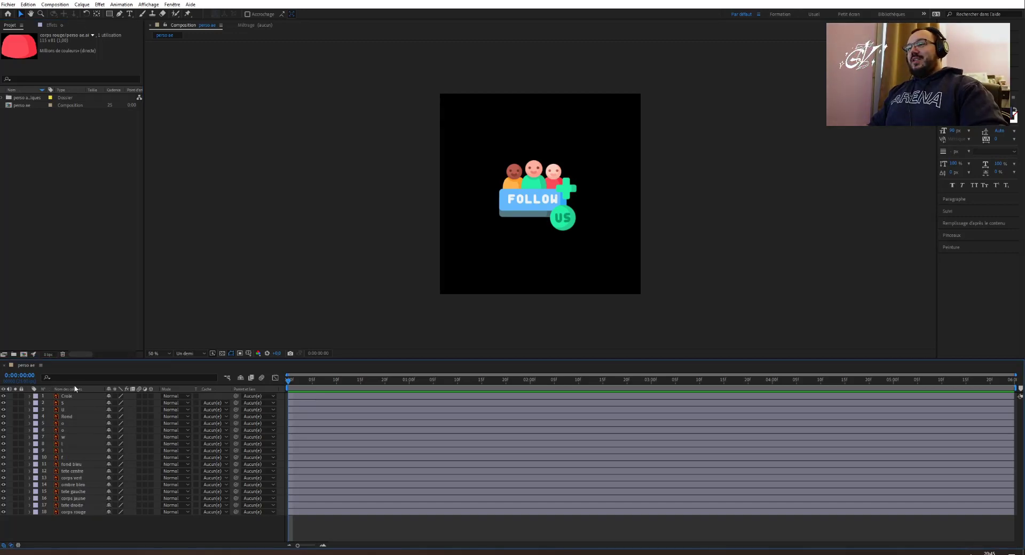
click(74, 390)
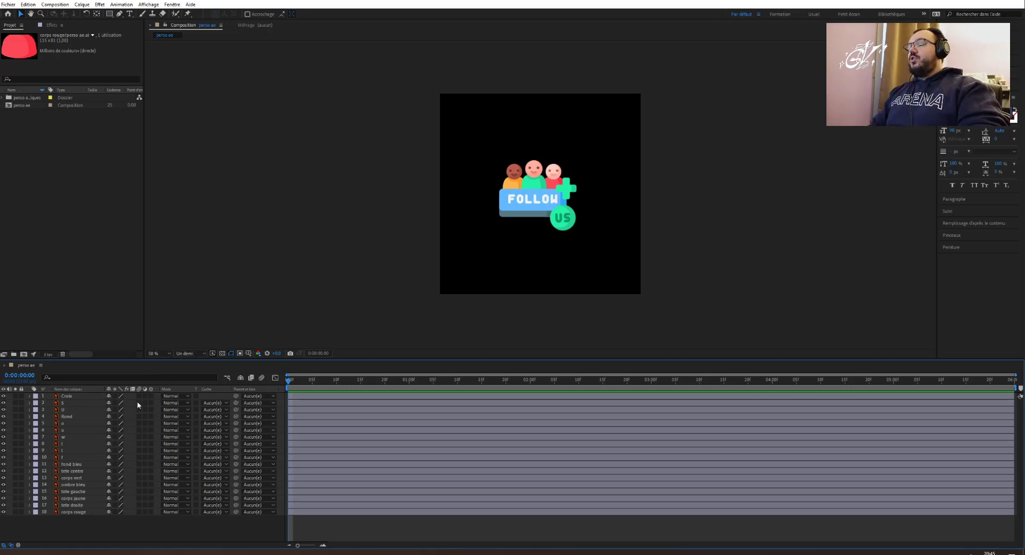
click(52, 417)
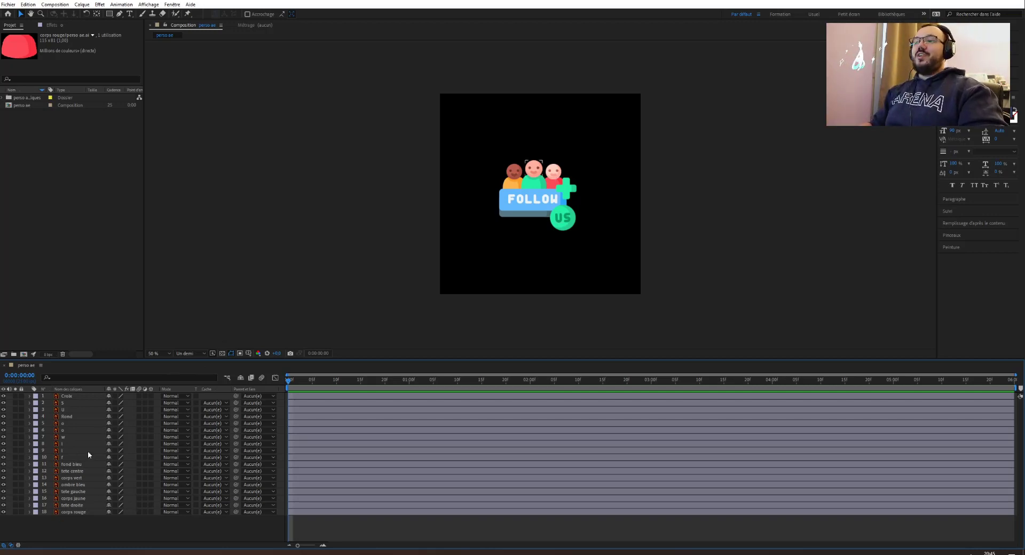
Keyframe the Croix layer's Position at 0:00:00:00, and at 0:00:01:00 move the green cross diagonally to near the composition's upper-right corner.
click(29, 396)
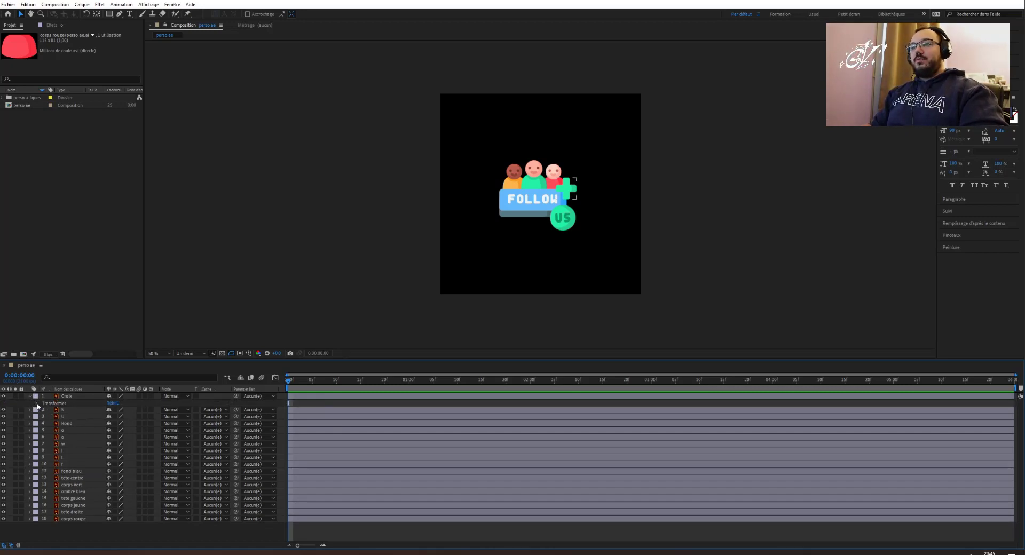
click(37, 403)
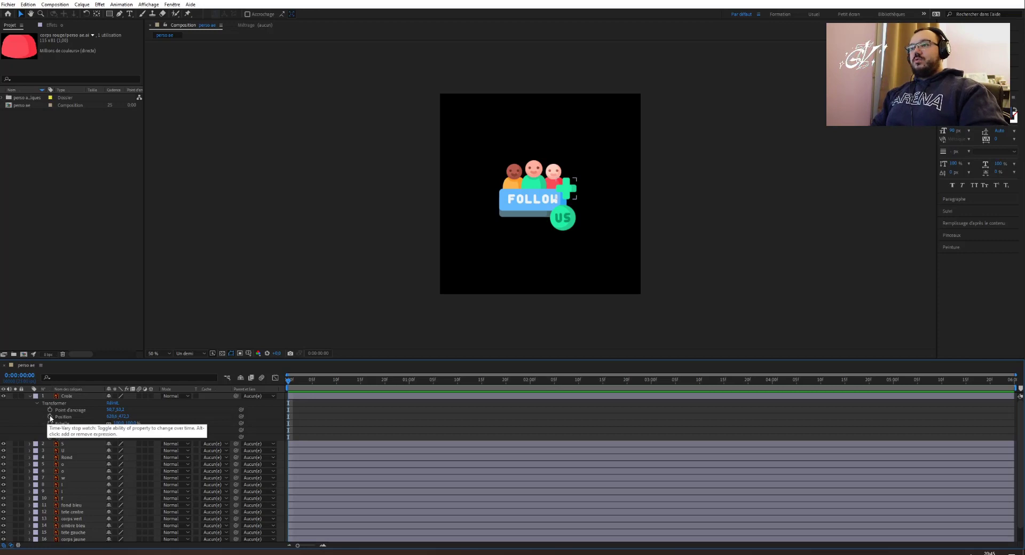
click(49, 416)
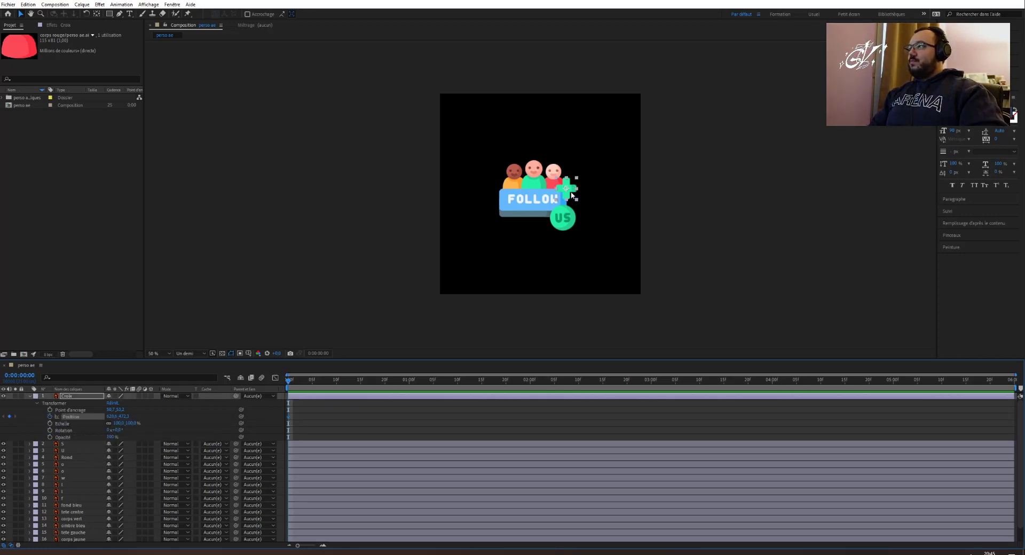
drag(299, 545, 305, 546)
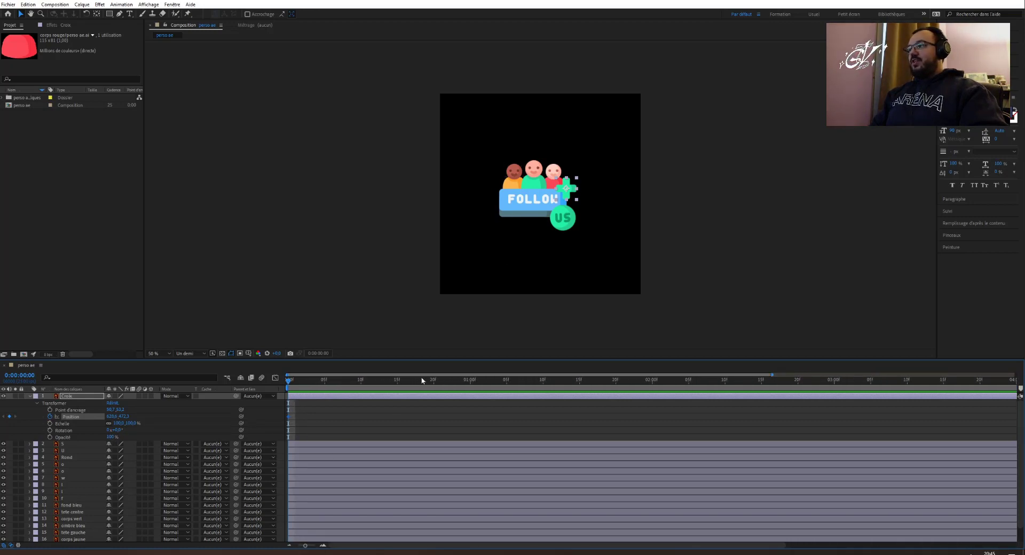
click(469, 381)
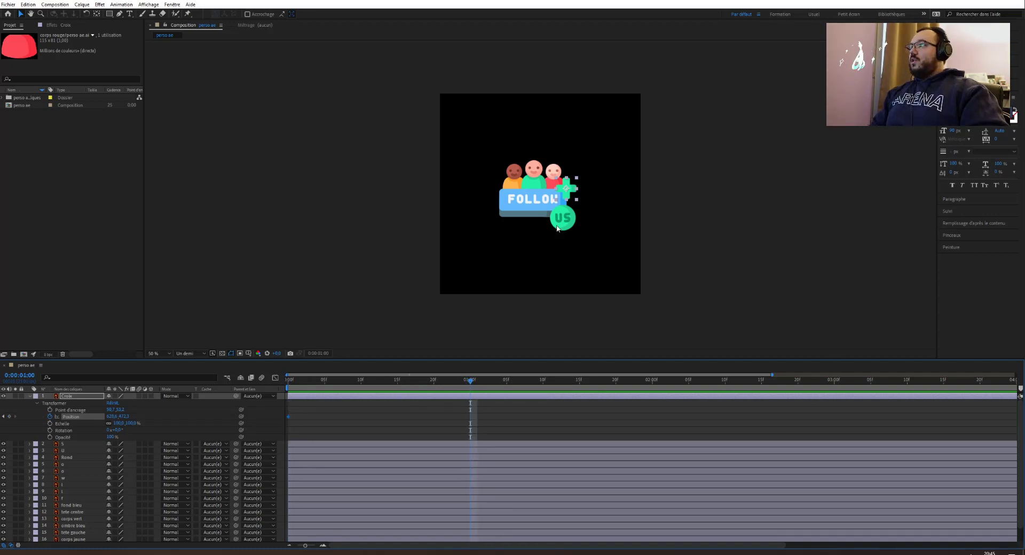
drag(567, 188, 603, 131)
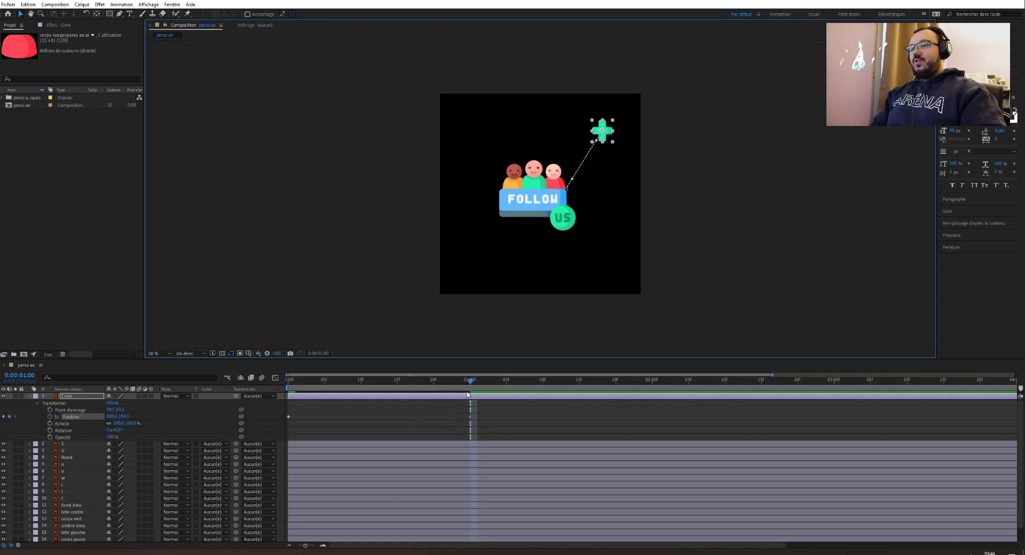
Preview the cross's movement, check the frames around its second Position keyframe, and return to 0:00:00:00.
drag(468, 383, 302, 380)
key(space)
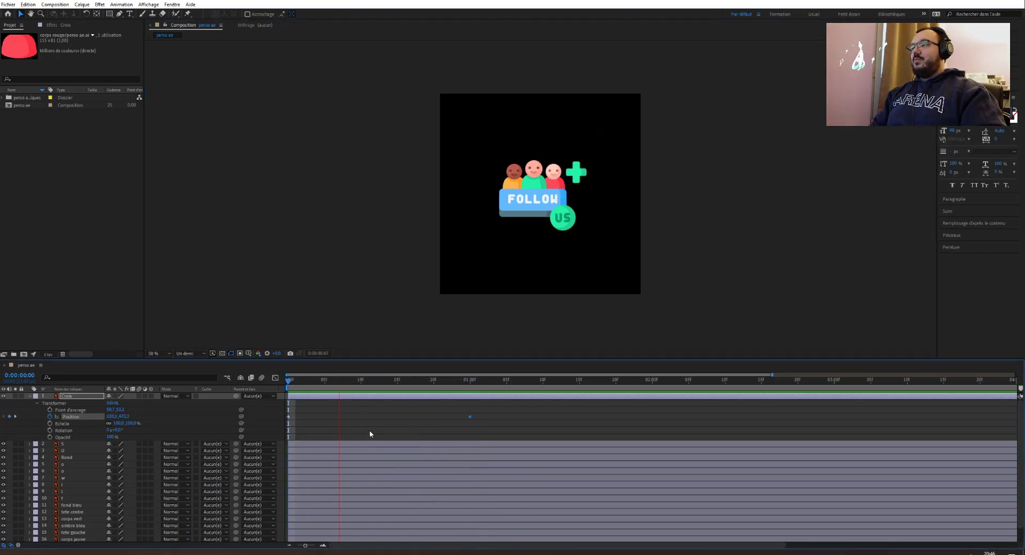
key(space)
drag(470, 381, 403, 386)
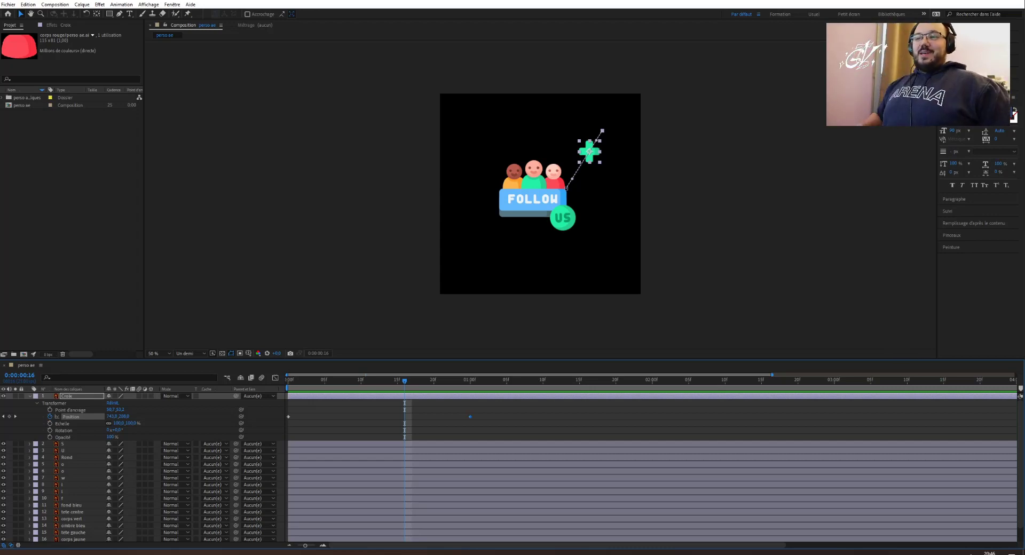
click(464, 381)
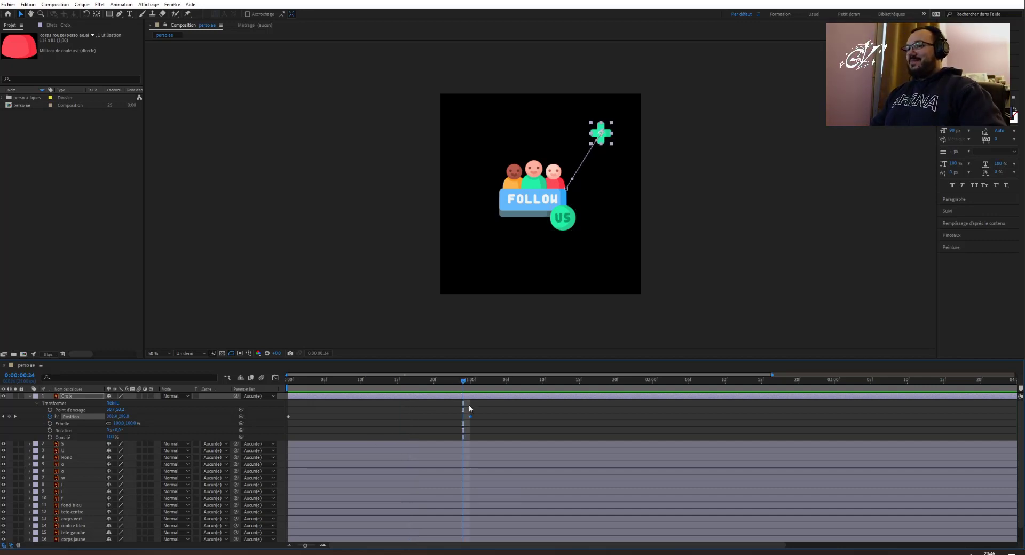
click(476, 381)
click(469, 417)
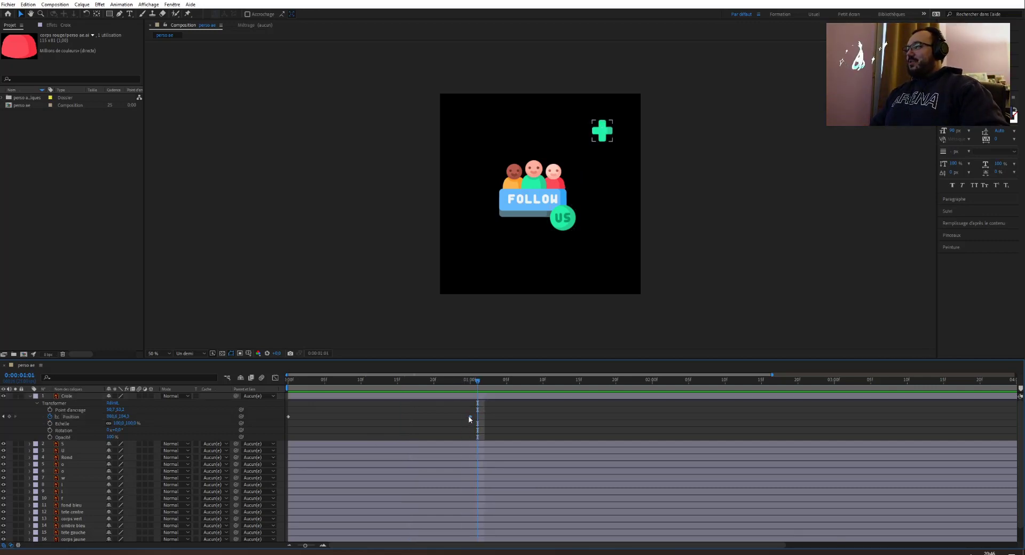
click(470, 417)
drag(478, 380, 278, 389)
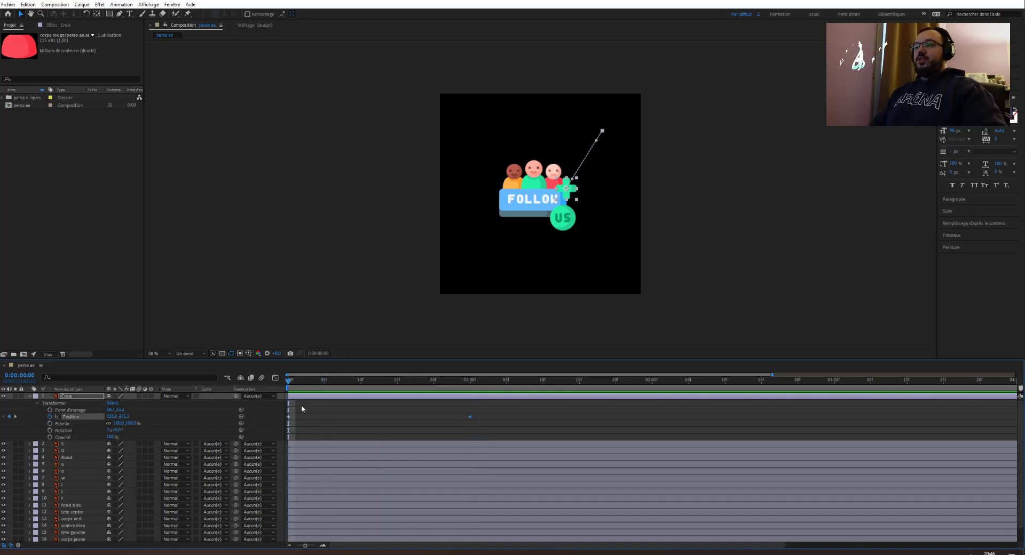
Keyframe the Croix layer's Scale at 0:00:00:00, and at 0:00:01:00 enlarge the green cross to about 204%.
click(46, 425)
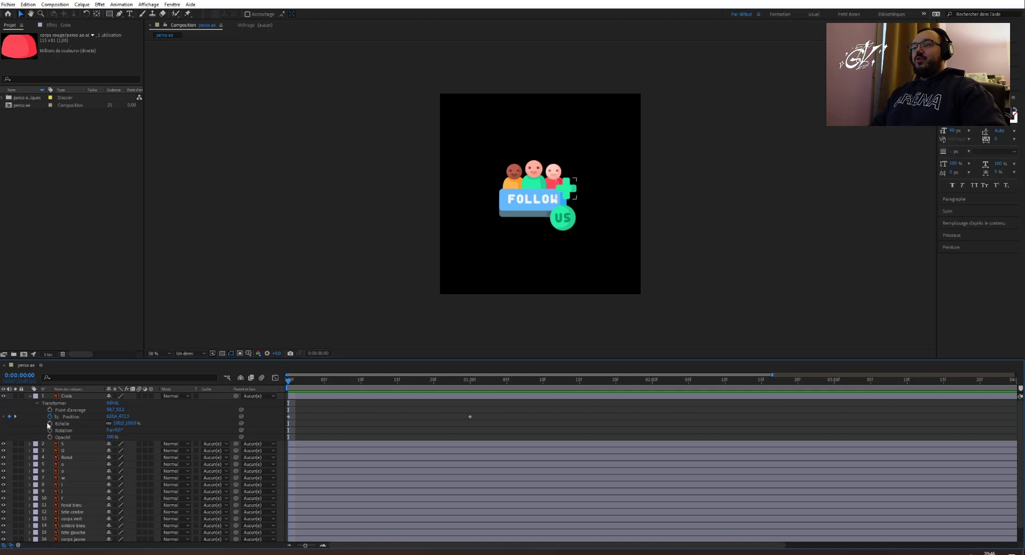
click(50, 424)
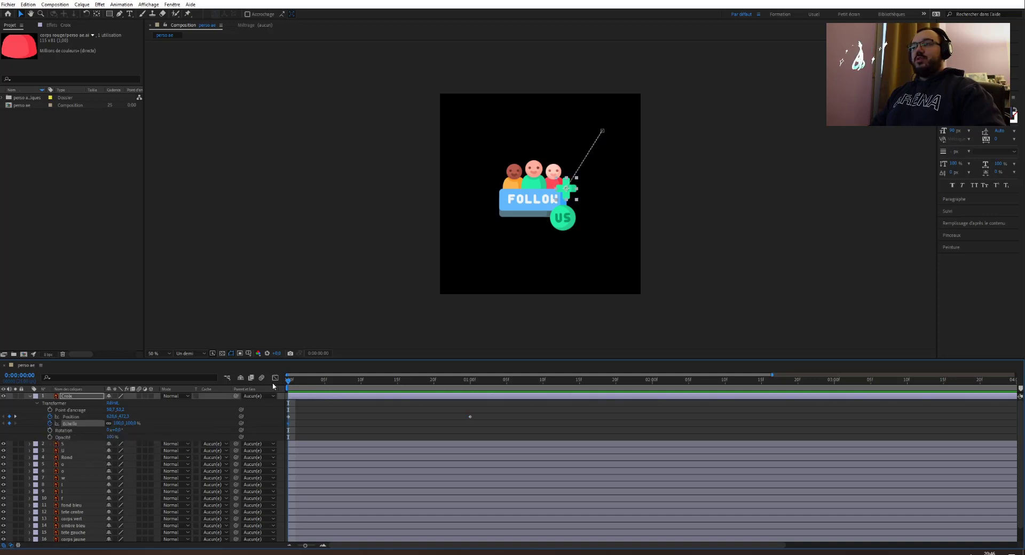
drag(289, 381, 471, 394)
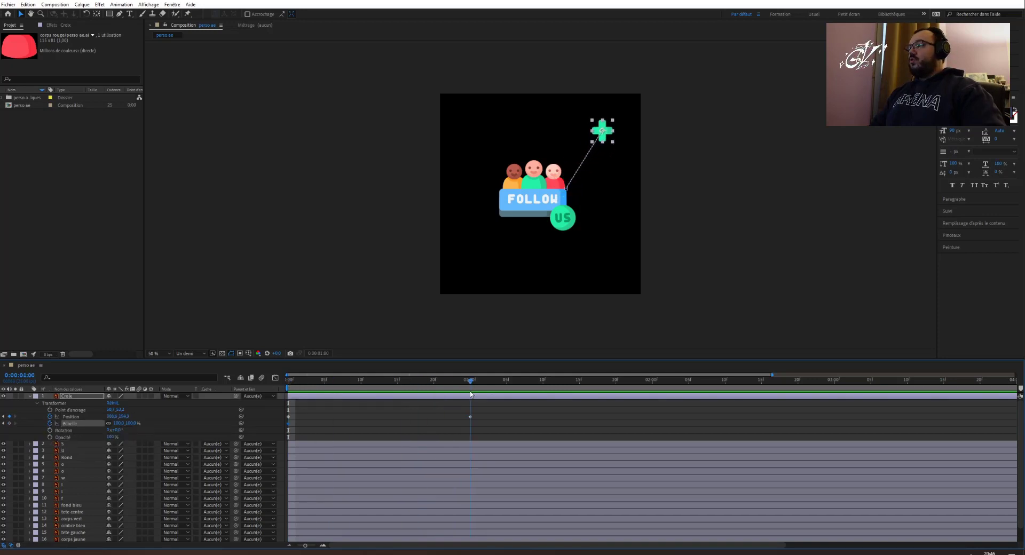
drag(132, 423, 172, 422)
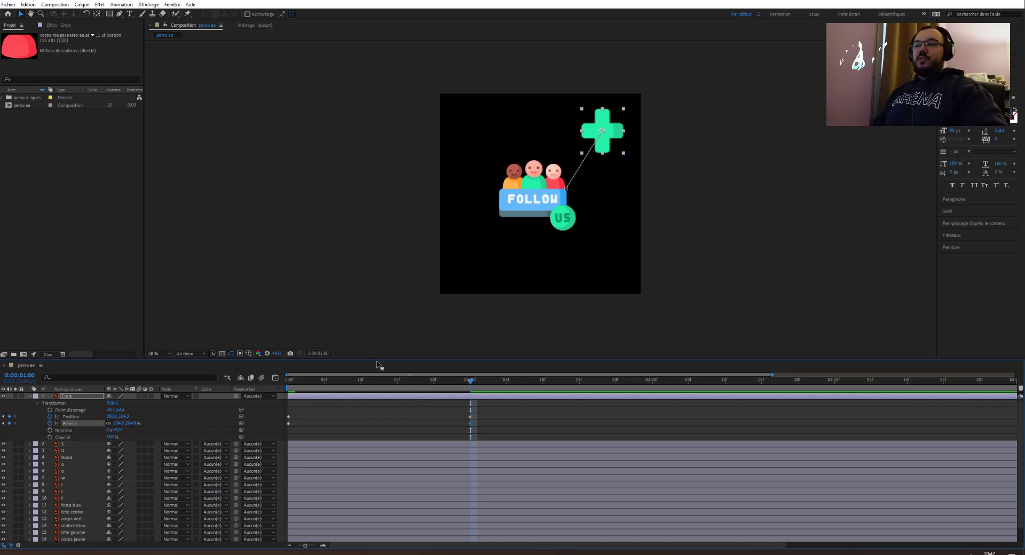
Preview the cross growing as it moves and examine it at 0:00:01:00.
drag(470, 380, 303, 380)
key(space)
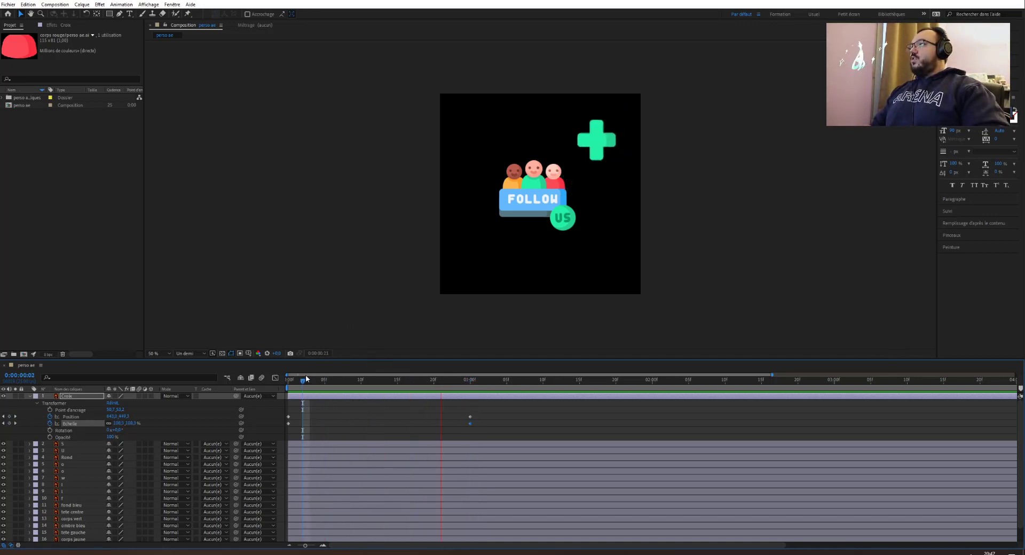
click(470, 380)
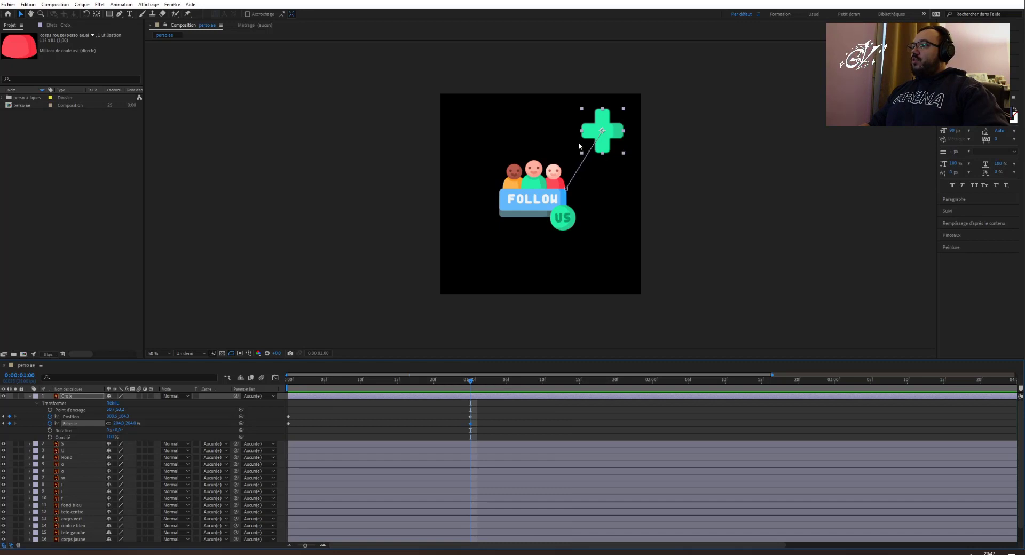
scroll(619, 127, up, 2)
scroll(617, 127, up, 2)
scroll(587, 161, down, 4)
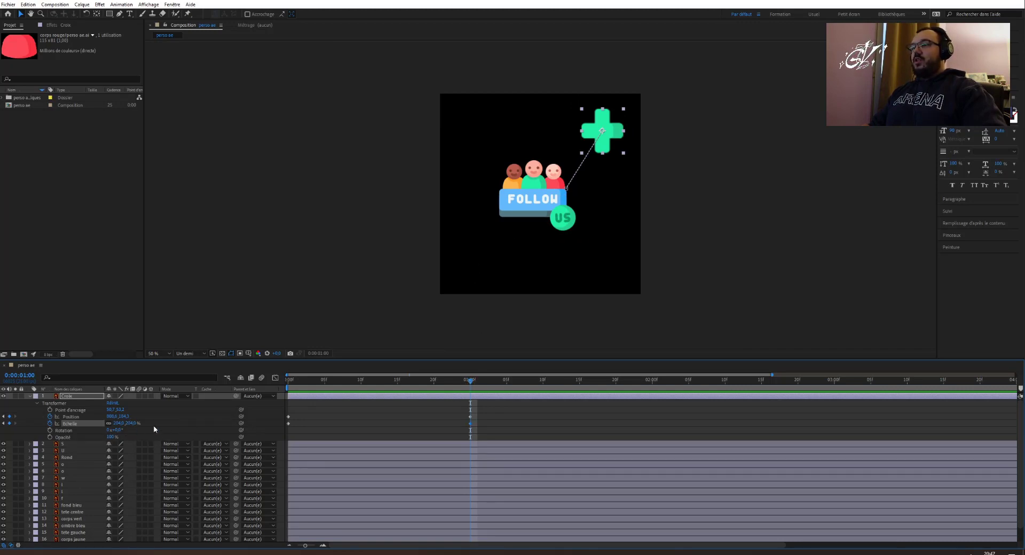
Keyframe the Croix layer's Rotation at 0:00:00:00, set it to 1 full revolution at 0:00:01:00, and preview the spin.
drag(470, 380, 288, 380)
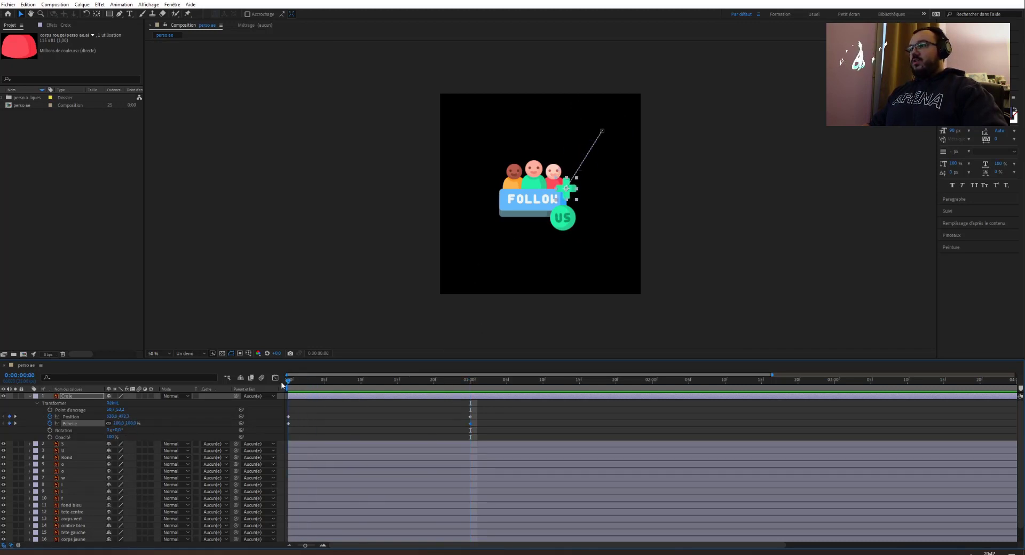
click(50, 431)
drag(290, 383, 472, 382)
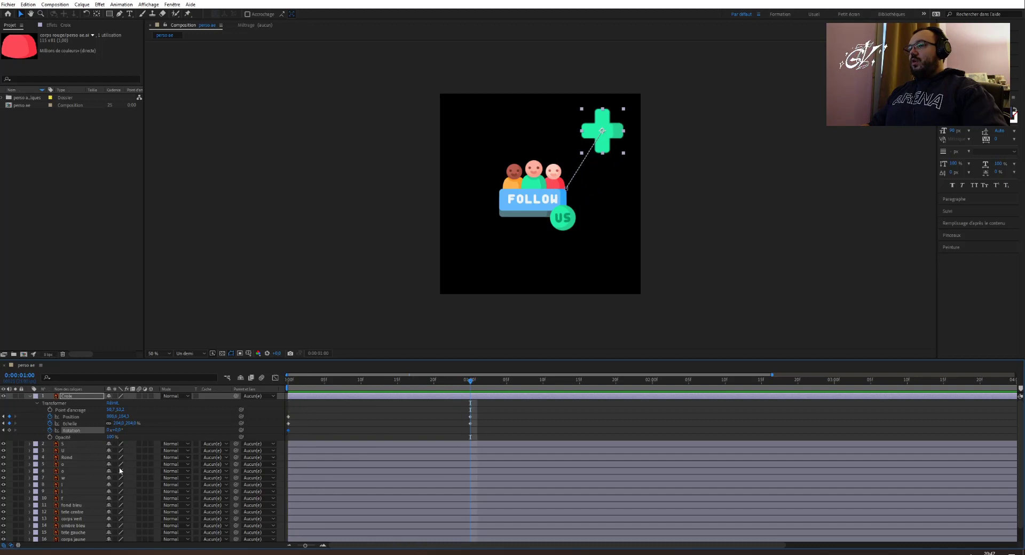
click(110, 430)
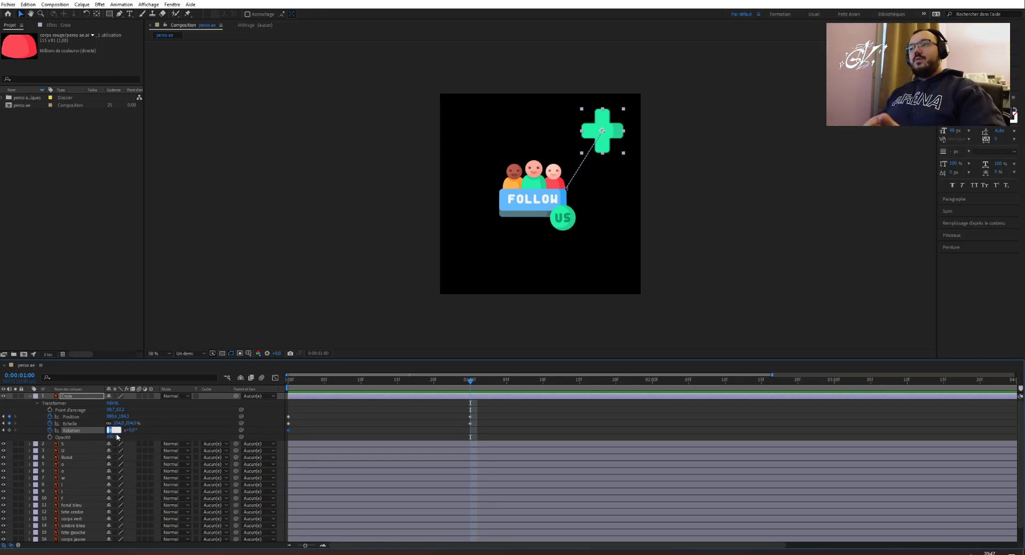
text(1)
key(Return)
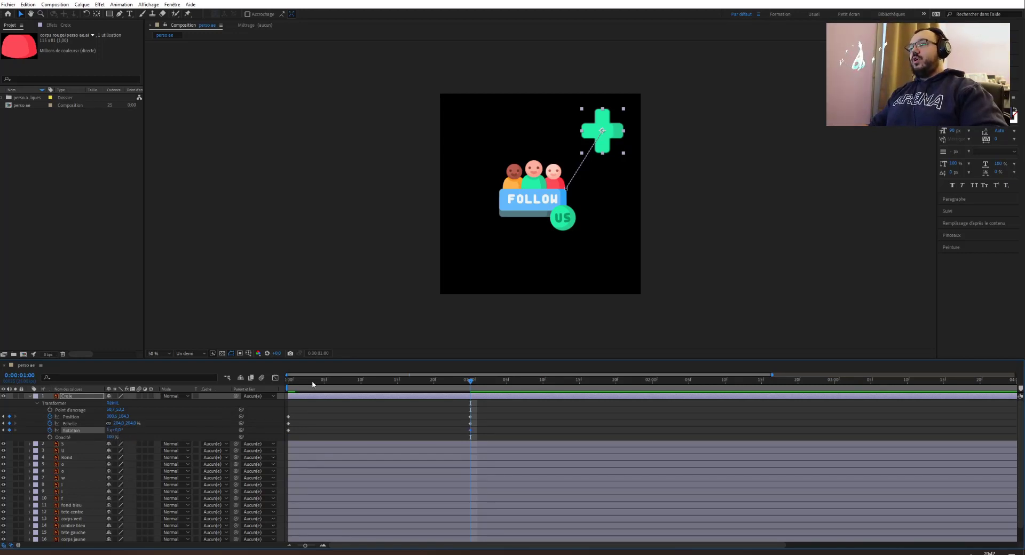
key(space)
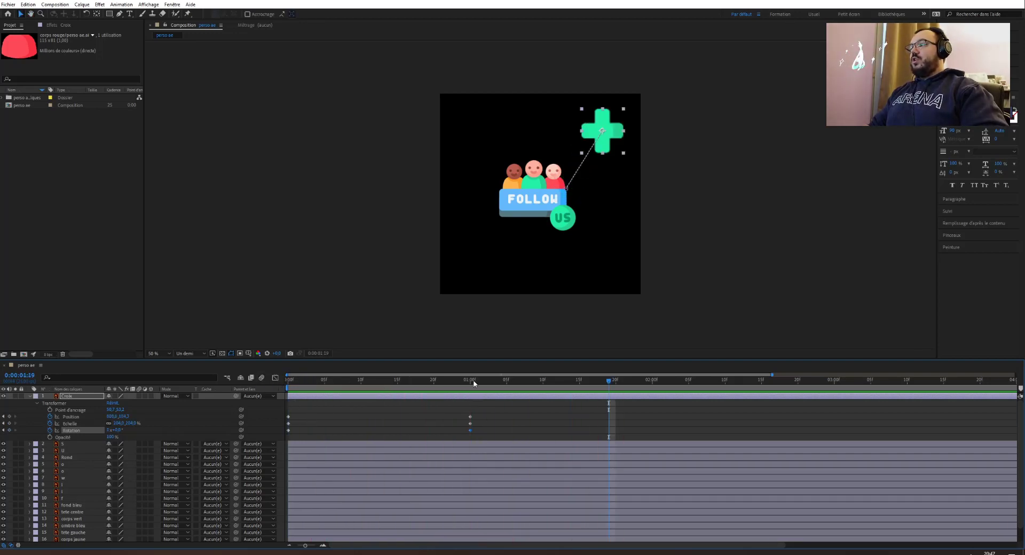
Change the Croix layer's Rotation at 0:00:01:00 to 90° and preview the animation from the start.
drag(319, 387, 471, 385)
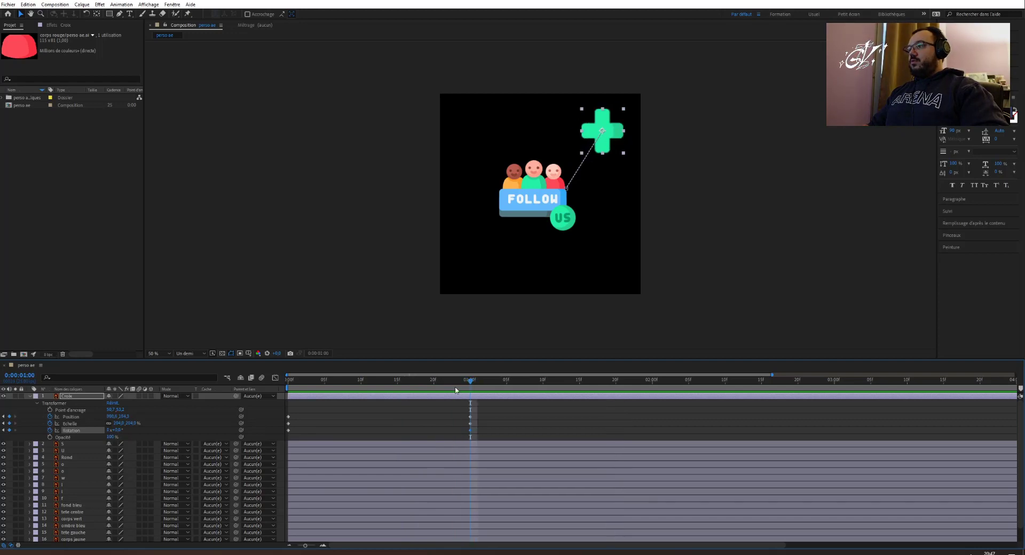
click(113, 431)
key(Tab)
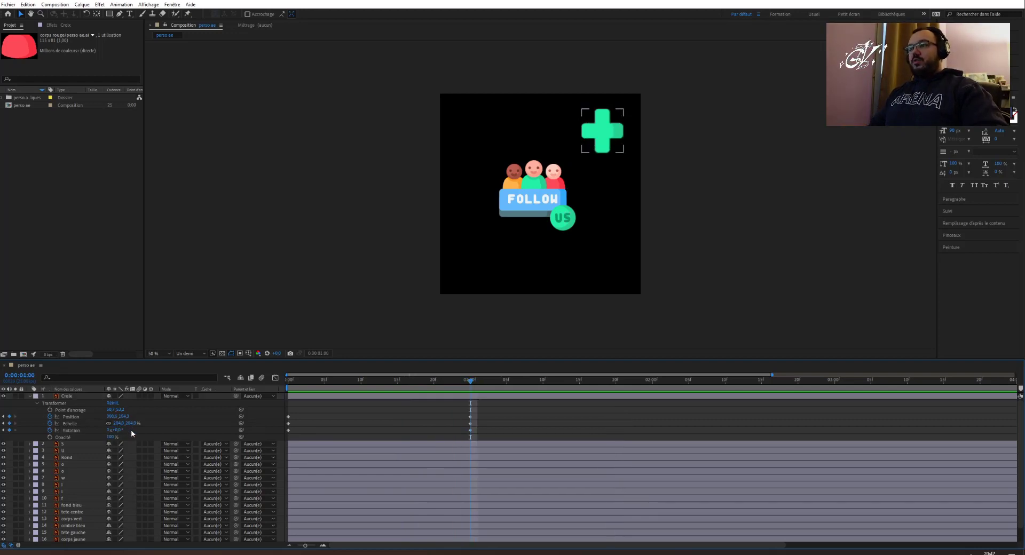
text(9)
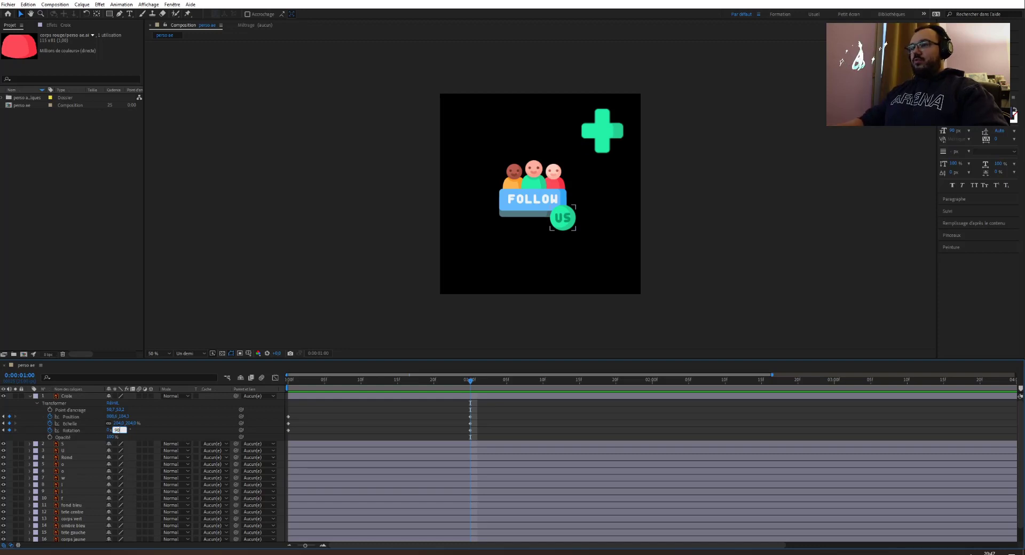
text(0)
key(Return)
click(288, 380)
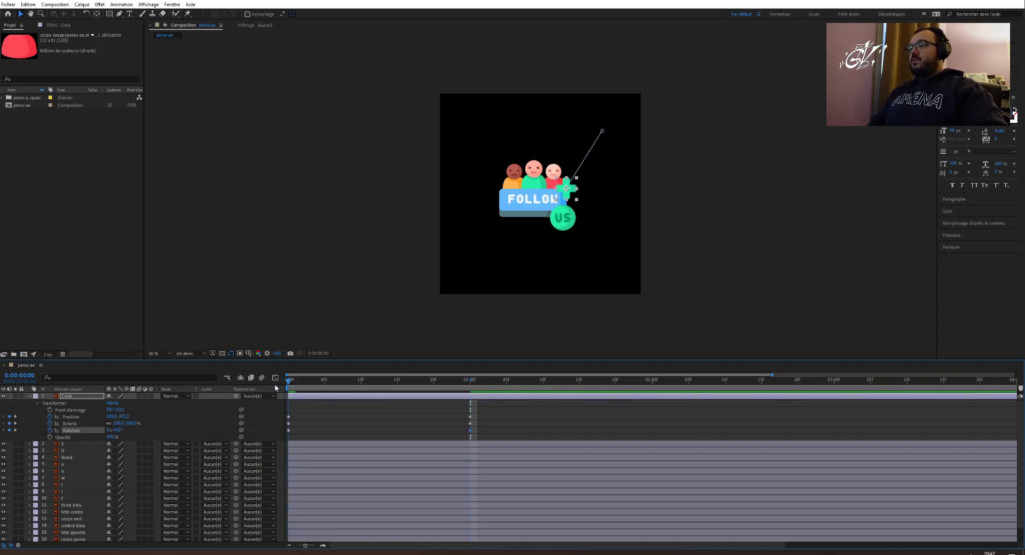
key(space)
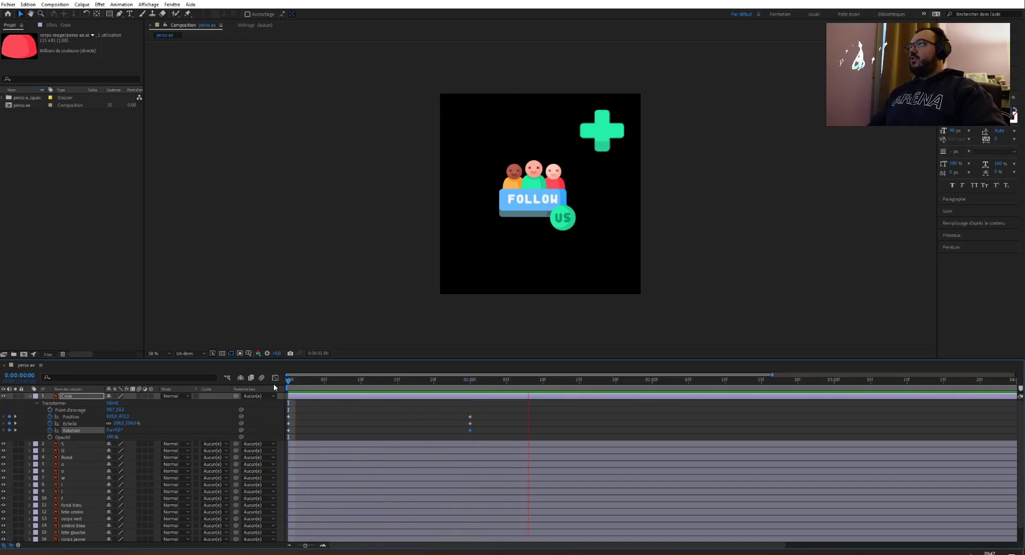
key(space)
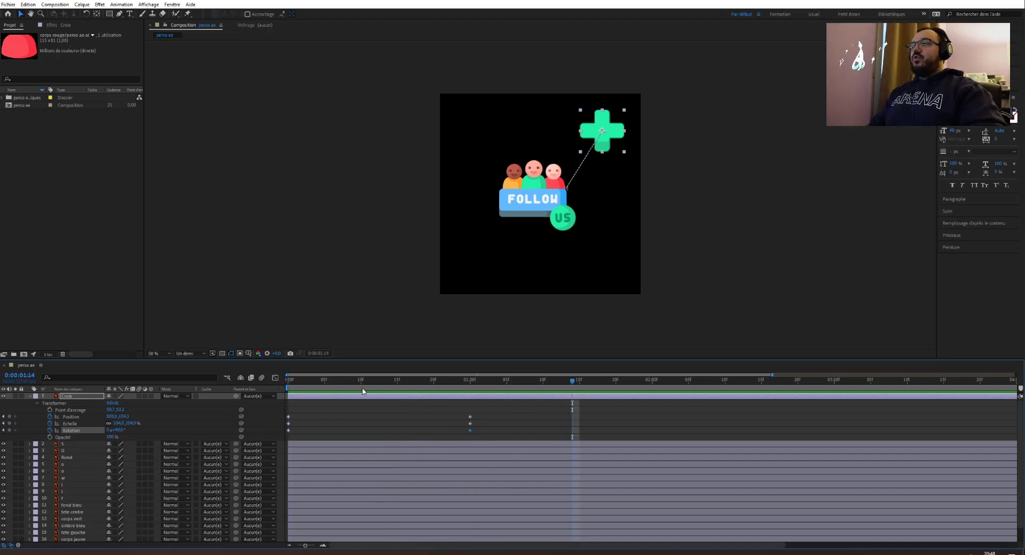
Keyframe the Croix layer's Opacity at 0:00:00:00, set it to 50% at 0:00:01:00, and preview the fade.
key(Home)
click(49, 438)
drag(369, 380, 470, 382)
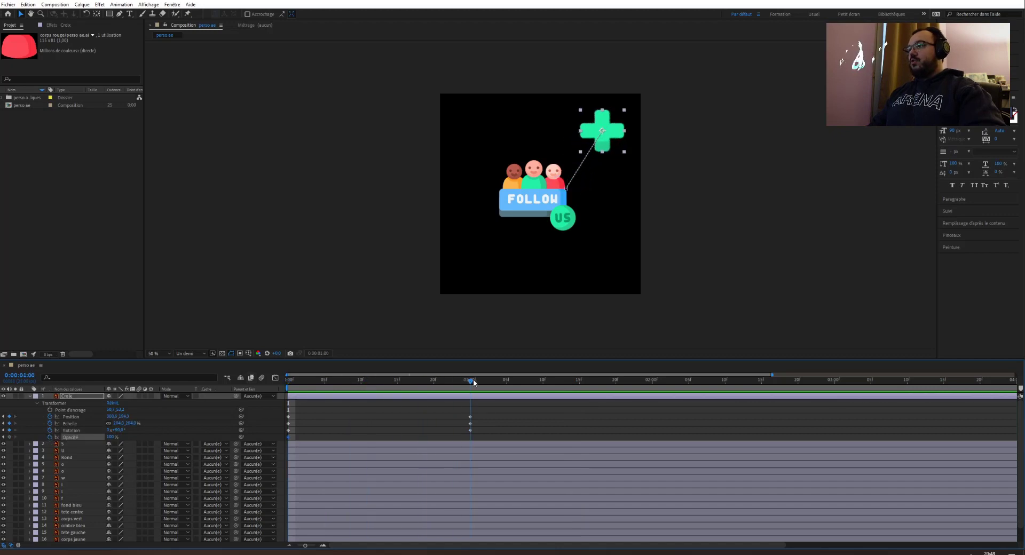
click(116, 438)
text(50)
key(Return)
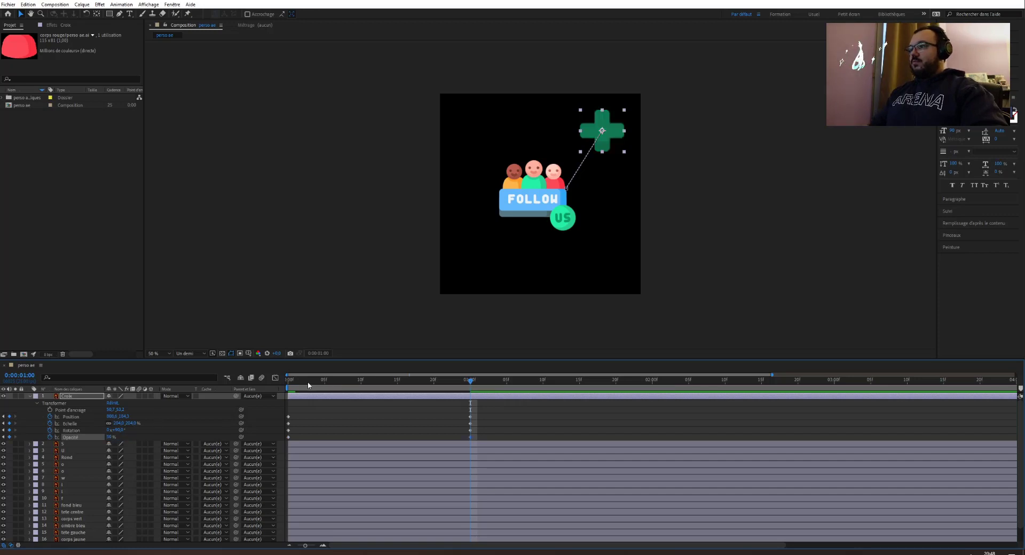
click(289, 381)
key(space)
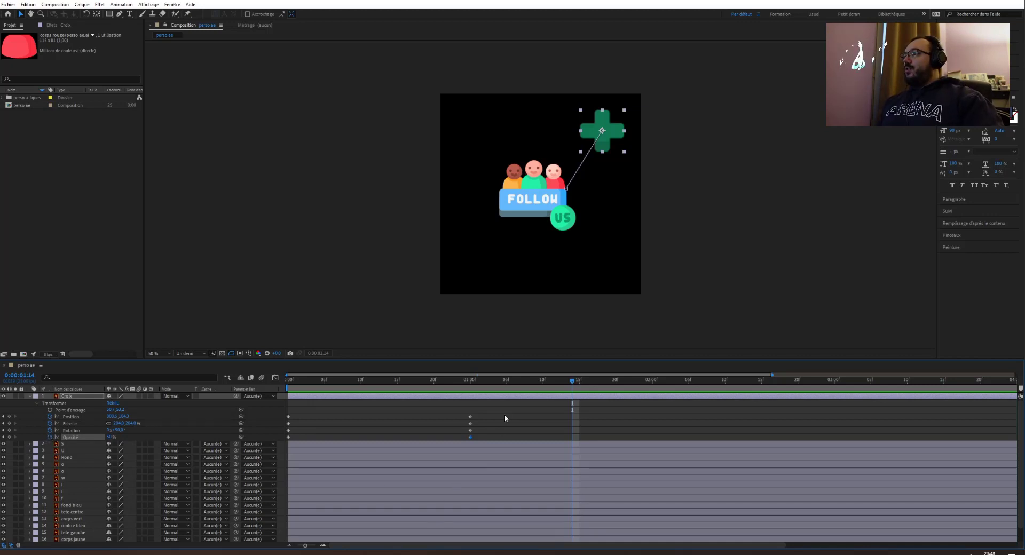
Delete the Croix layer's four transform keyframes at 0:00:01:00, return to 0:00:00:00, and collapse the layer.
drag(505, 414, 331, 443)
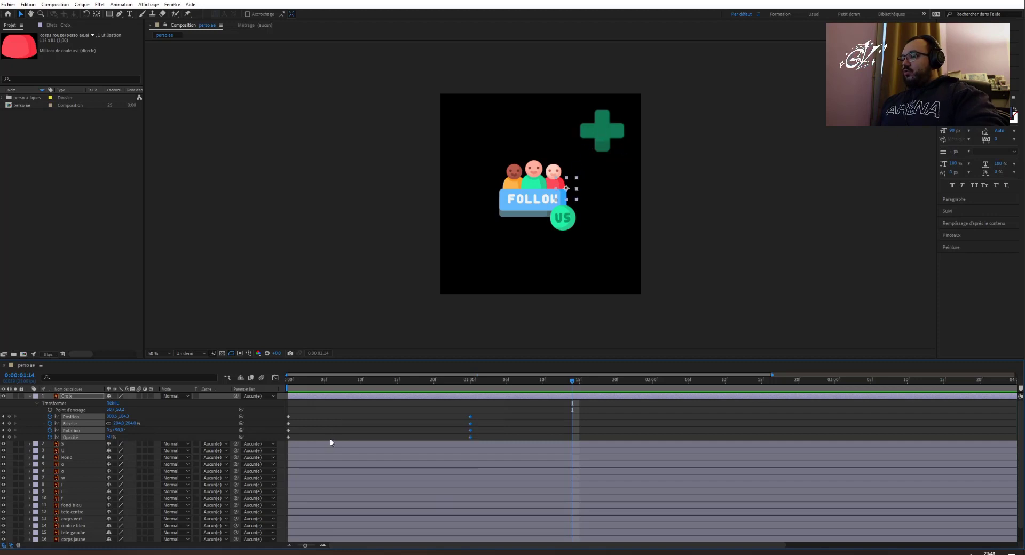
key(Delete)
key(Home)
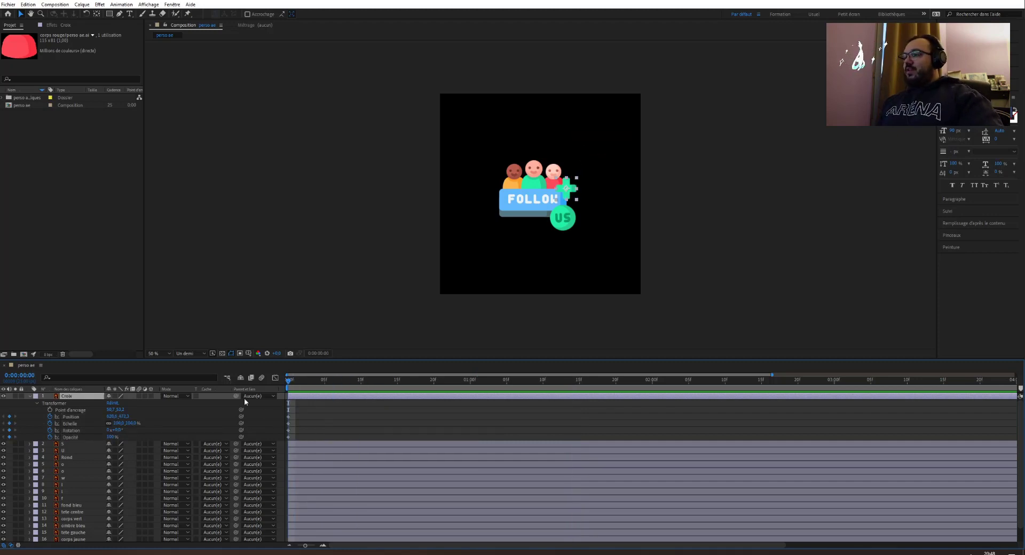
click(29, 397)
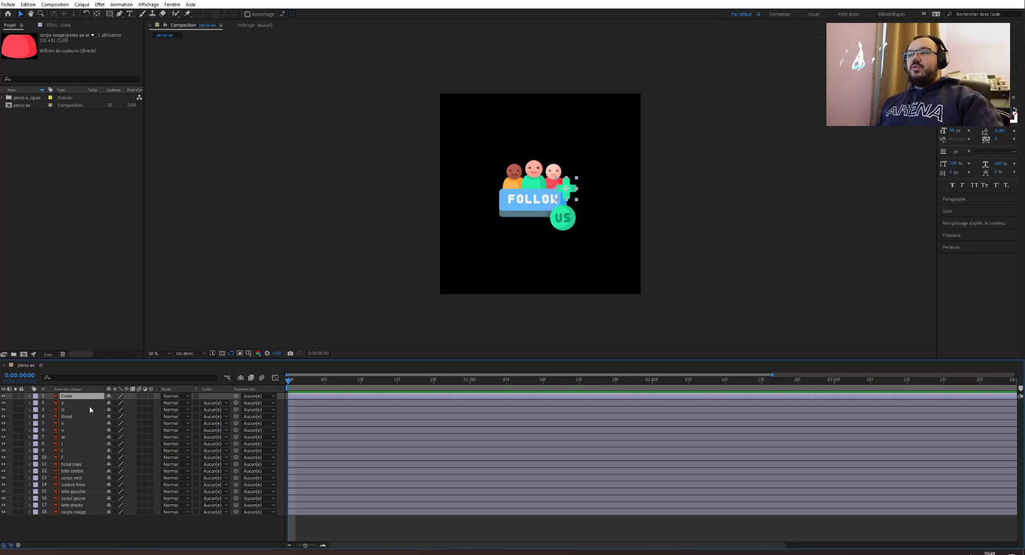
Enable the hiding of shy layers and mark the twelve layers from Croix to tete centre as shy.
click(241, 378)
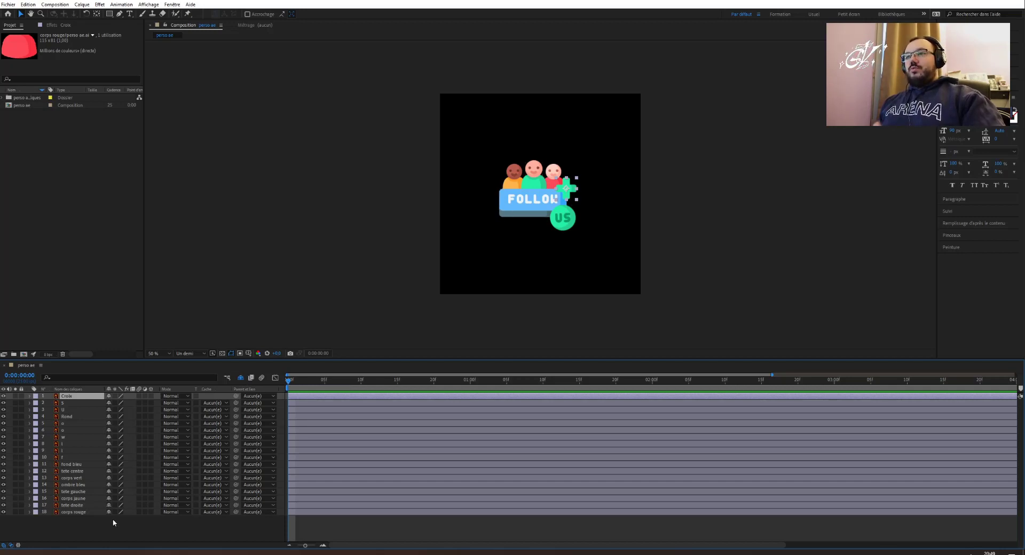
key(Delete)
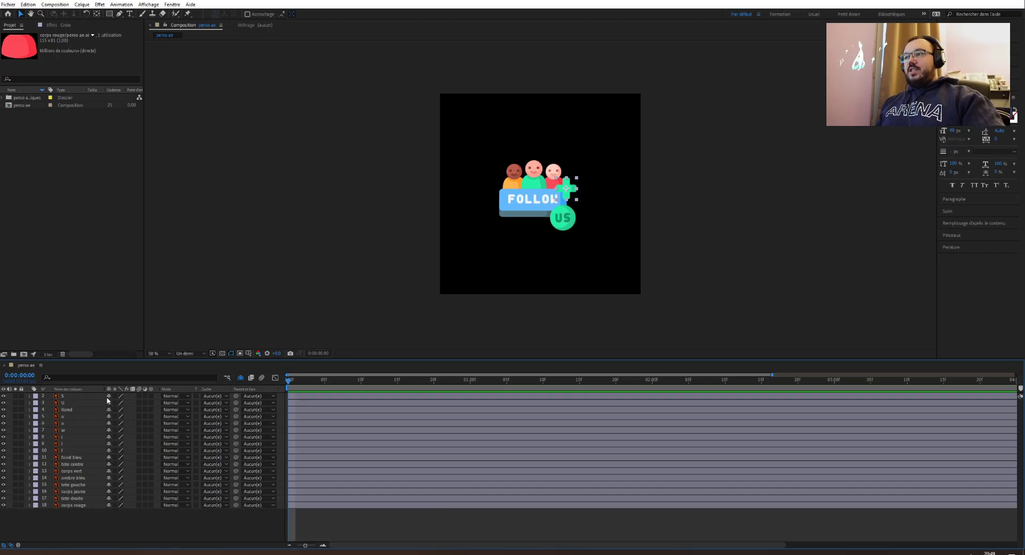
key(Delete)
key(Delete)
key(Delete)
key(Delete)
key(Delete)
key(Delete)
key(Delete)
key(Delete)
key(Delete)
key(Delete)
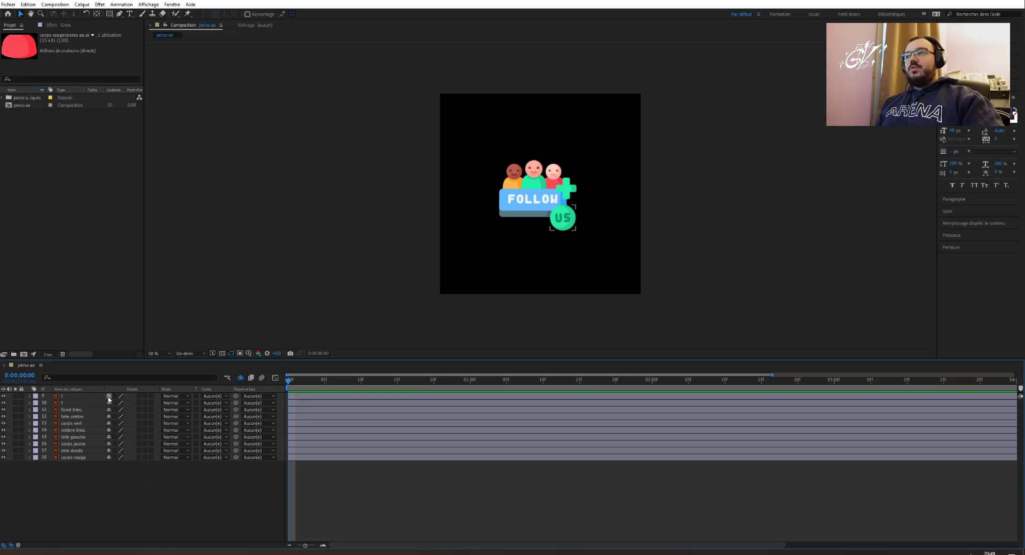
key(Delete)
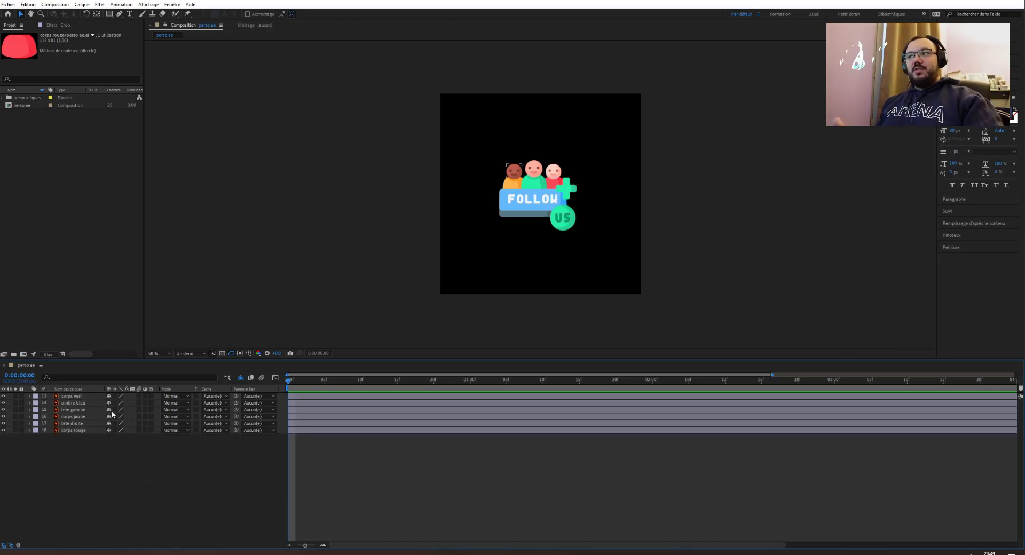
Reveal the shy layers, clear the shy setting from Croix to tete centre, and turn shy-layer hiding back on.
click(240, 378)
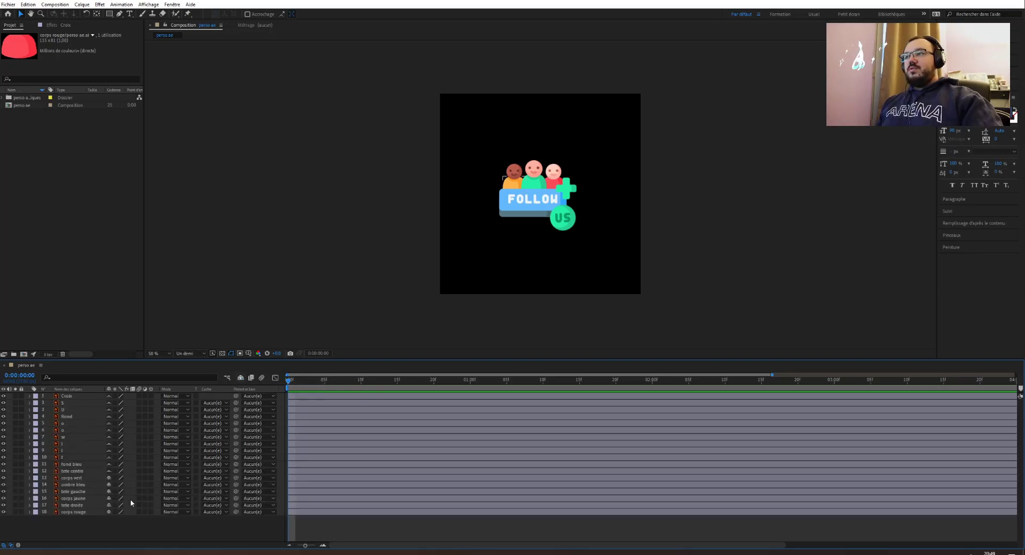
drag(109, 471, 109, 397)
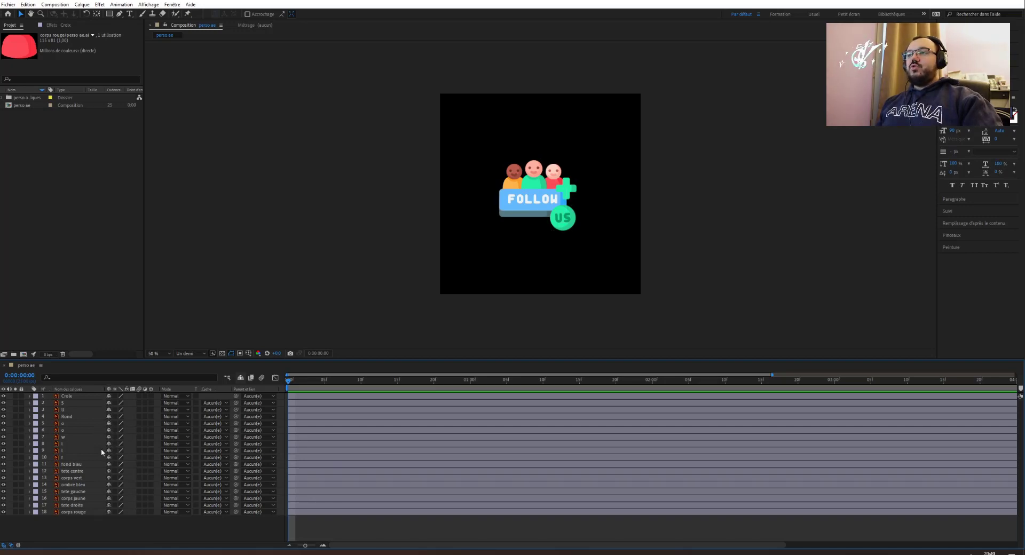
click(240, 378)
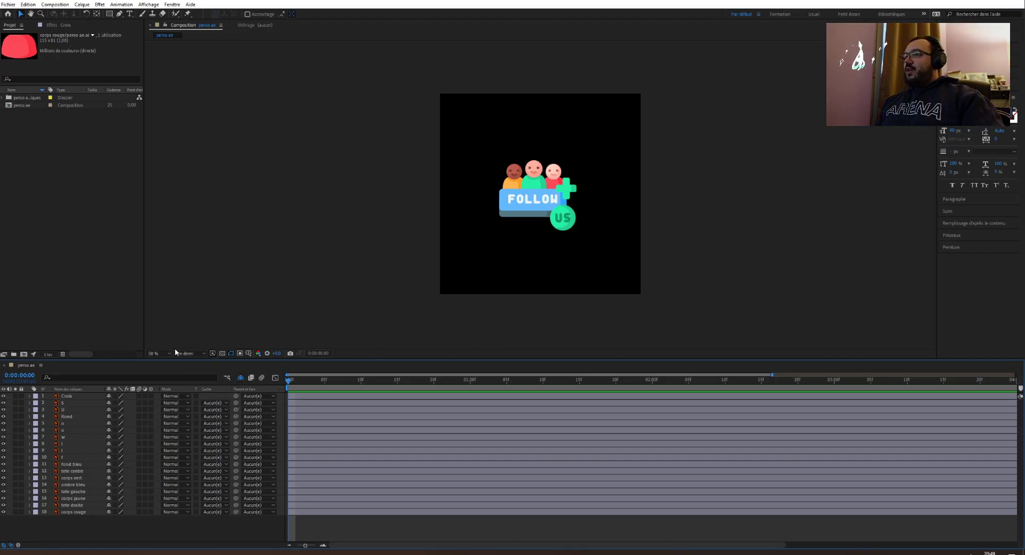
Turn off visibility of the tete centre and corps vert layers and move fond bleu directly above ombre bleu in the layer stack.
click(71, 466)
click(3, 472)
click(3, 478)
click(3, 485)
click(3, 484)
drag(70, 477, 70, 479)
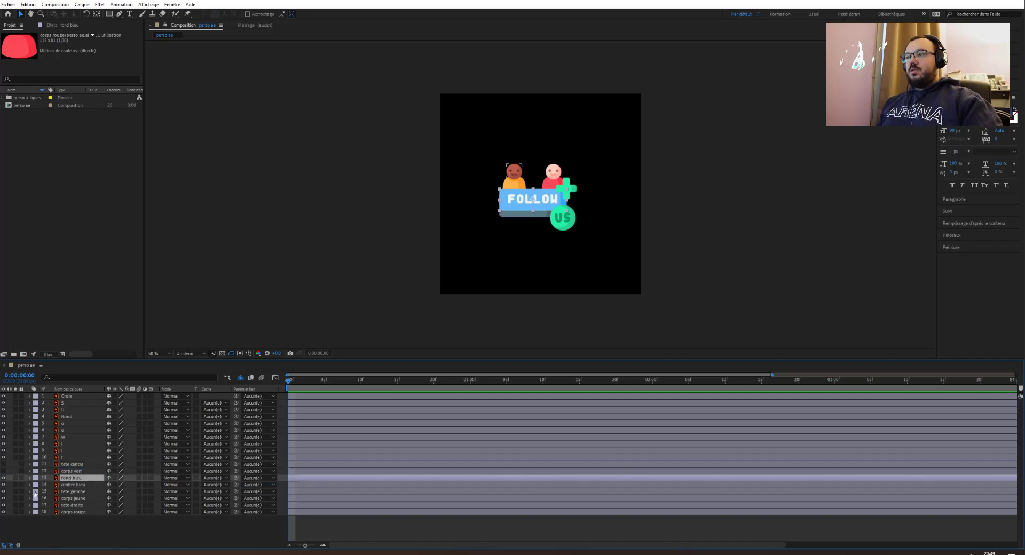
Turn off visibility of the tete gauche, corps jaune, tete droite and corps rouge layers and select the fond bleu layer.
click(4, 492)
click(4, 499)
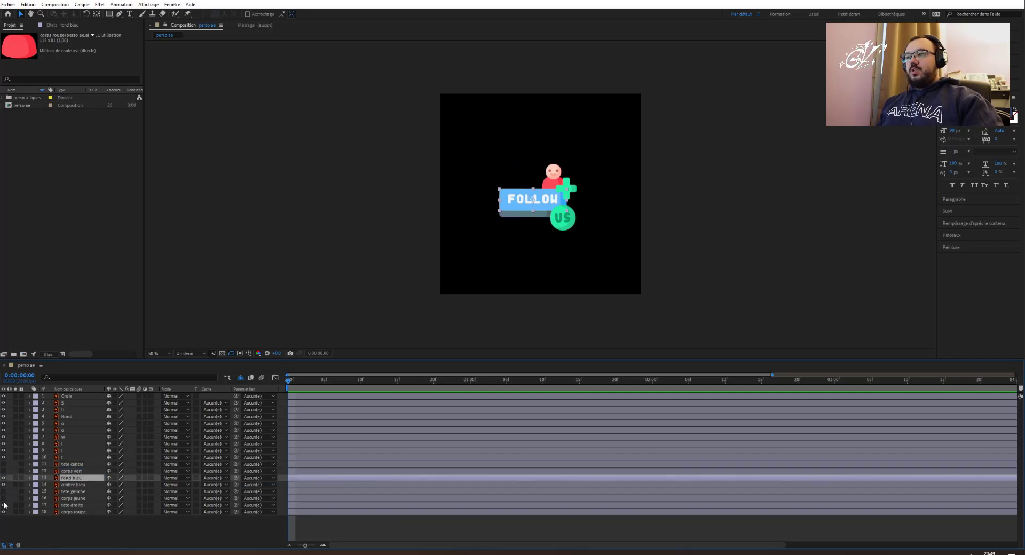
click(4, 506)
click(3, 512)
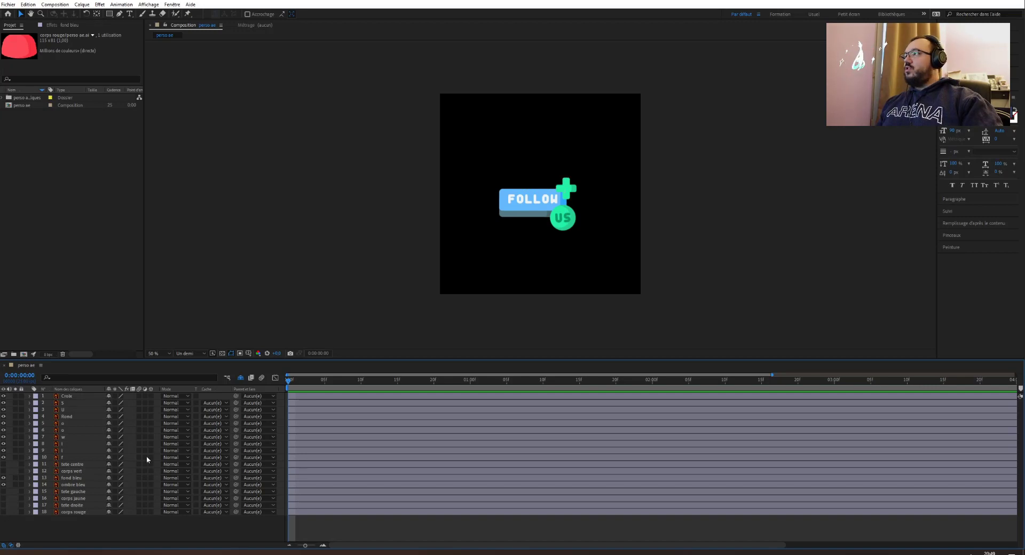
click(68, 485)
click(70, 479)
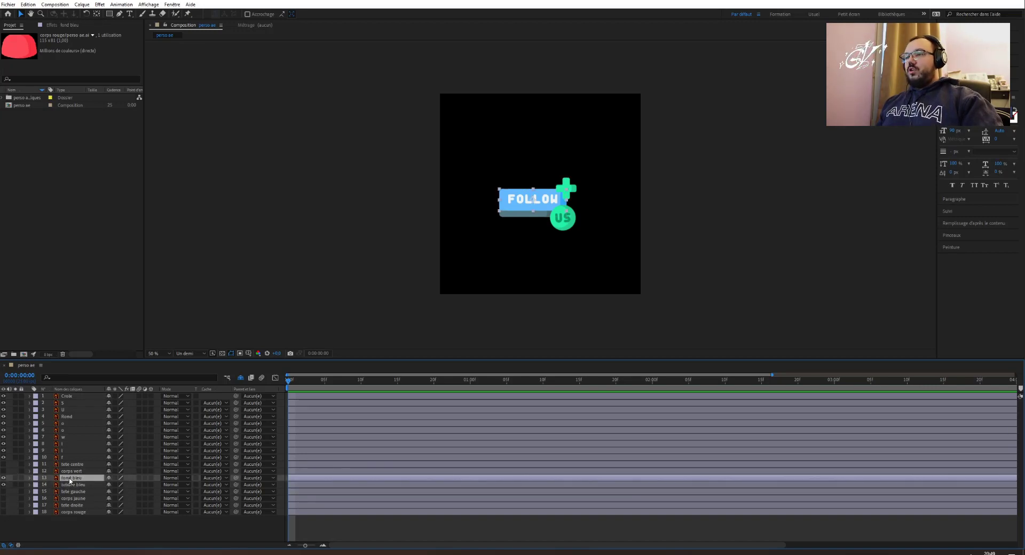
Precompose the S, U and Rond layers into a composition named rond.
click(67, 397)
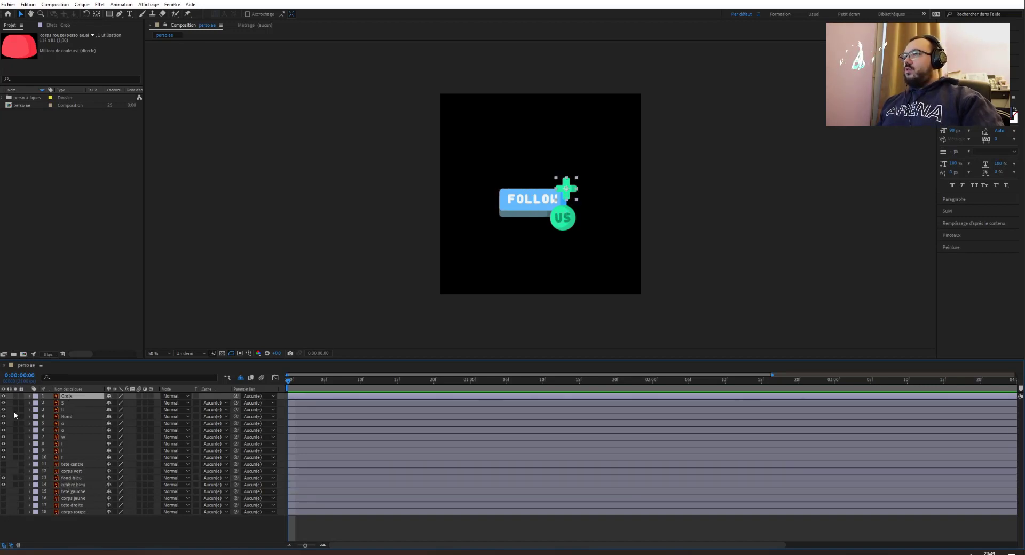
click(67, 417)
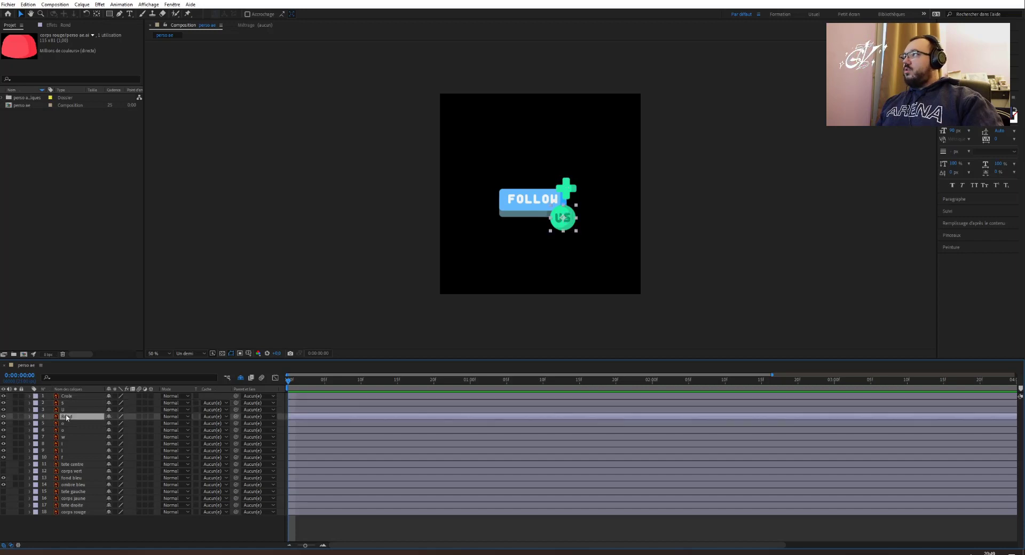
ctrl+click(69, 410)
ctrl+click(71, 403)
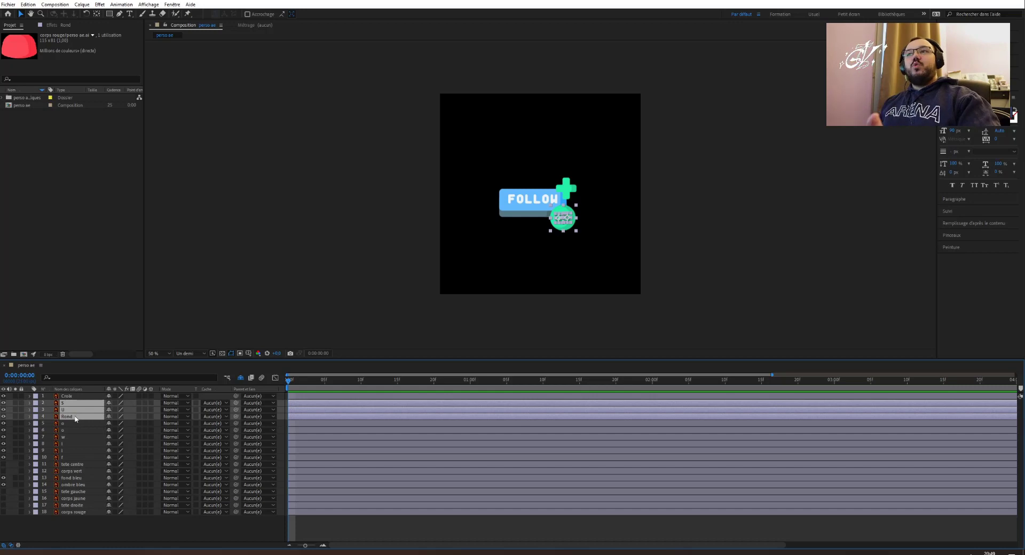
right_click(75, 419)
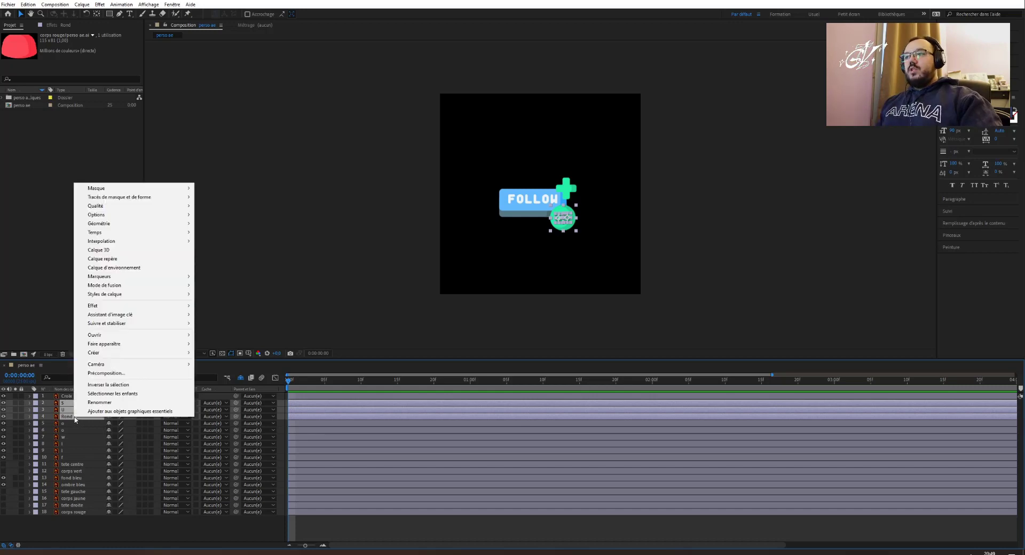
click(115, 374)
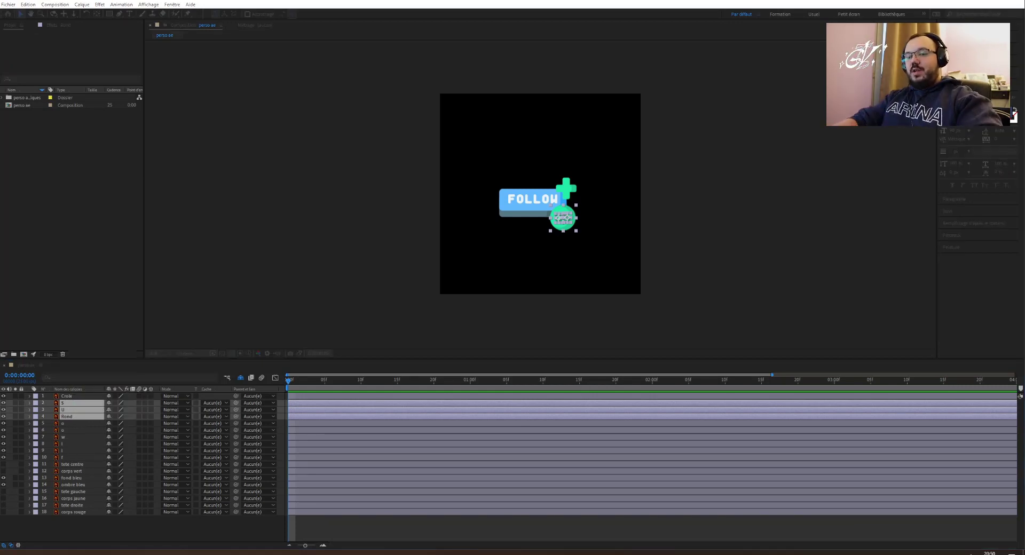
key(Return)
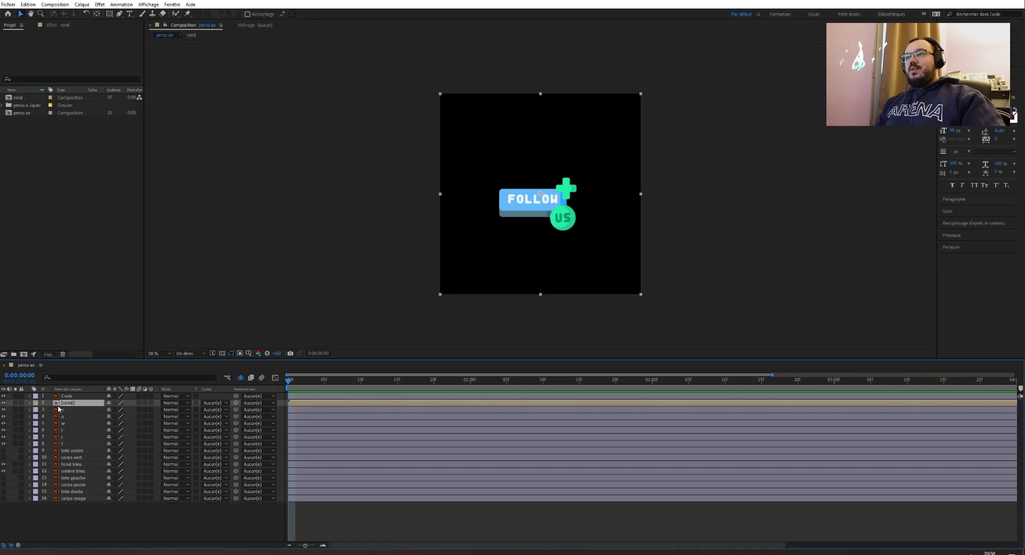
Toggle the rond precomposition's visibility off and on, inspect its contents, and return to the perso ae composition.
click(3, 403)
click(3, 403)
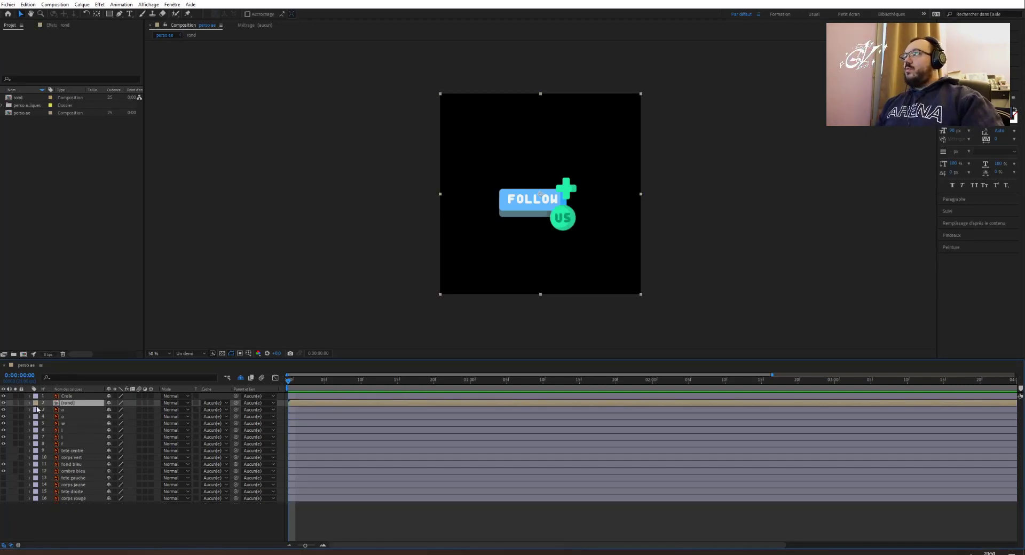
double_click(59, 404)
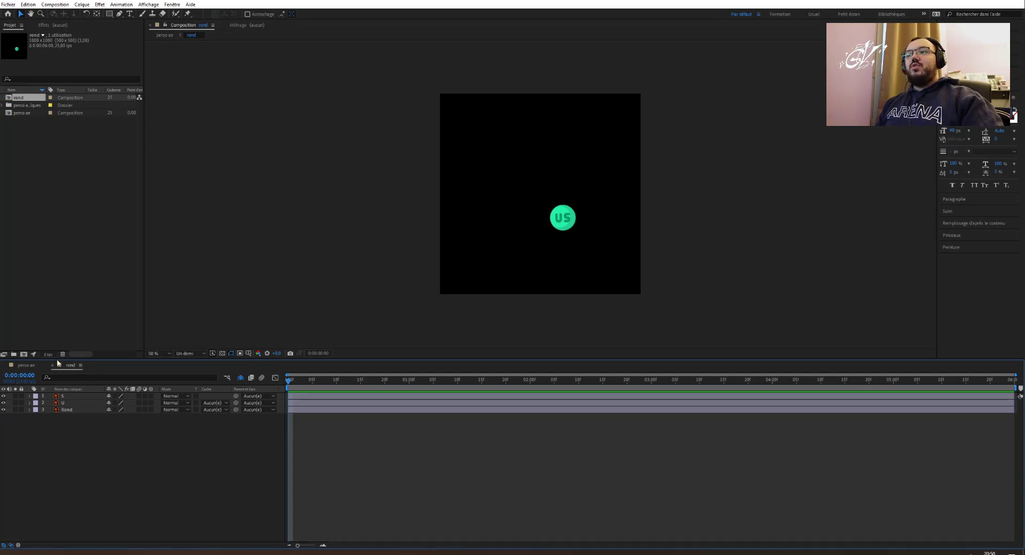
click(15, 368)
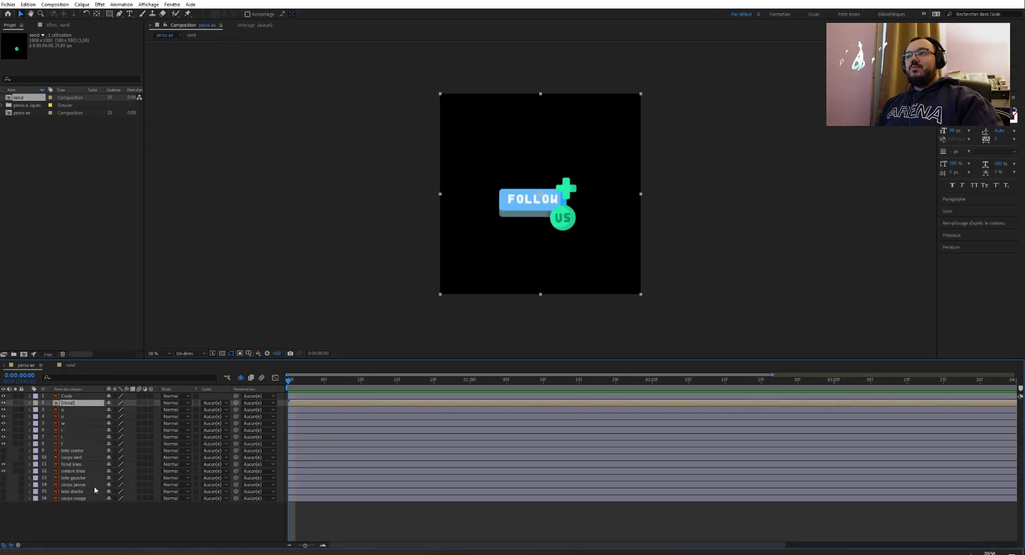
Precompose the six FOLLOW letter layers into a composition named texte follow.
click(63, 411)
shift+click(66, 444)
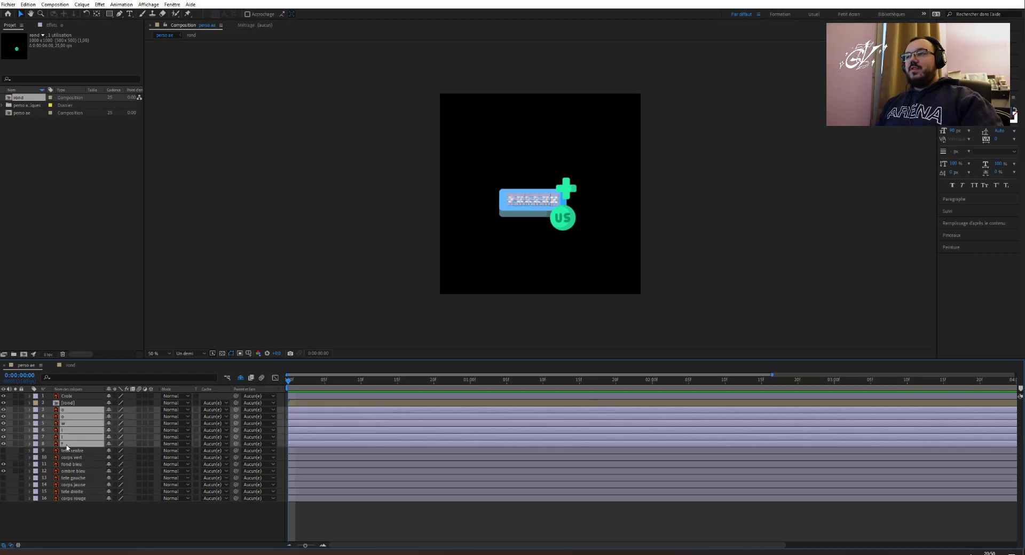
right_click(68, 439)
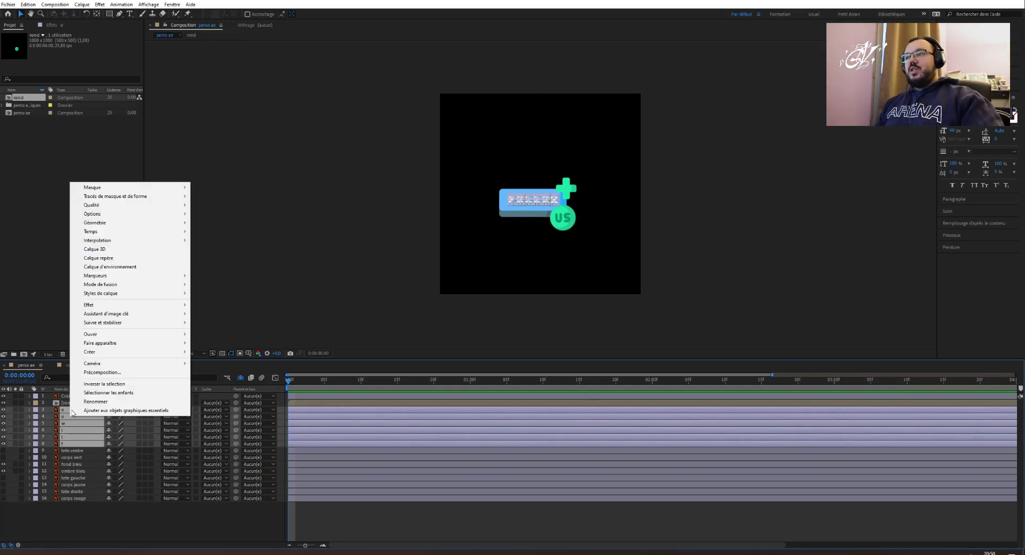
click(90, 390)
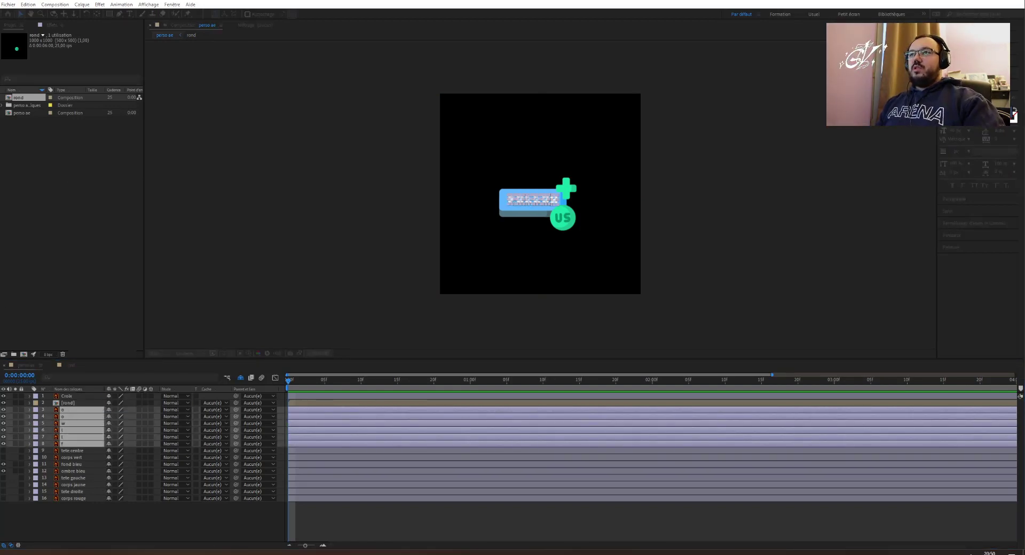
text(text)
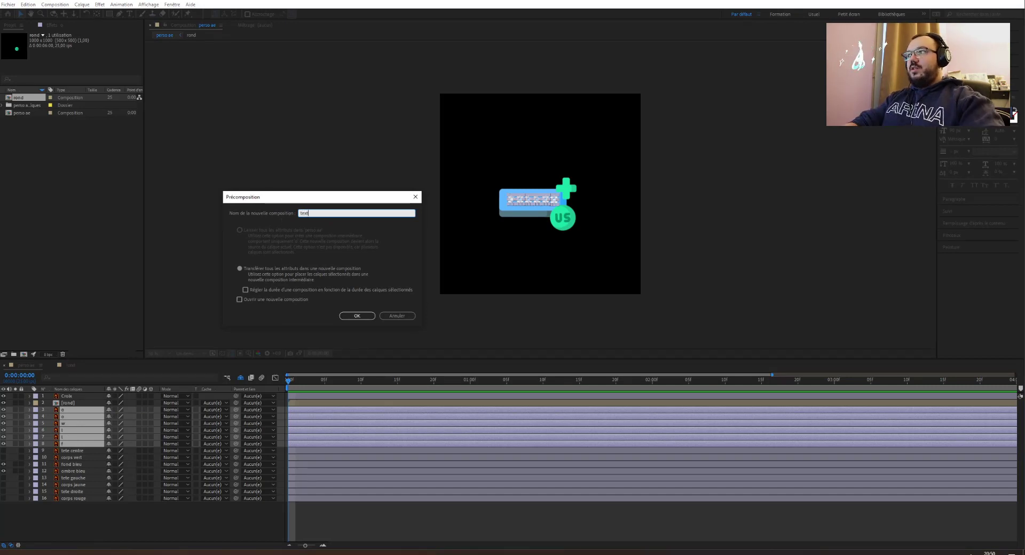
text(e follow)
key(Return)
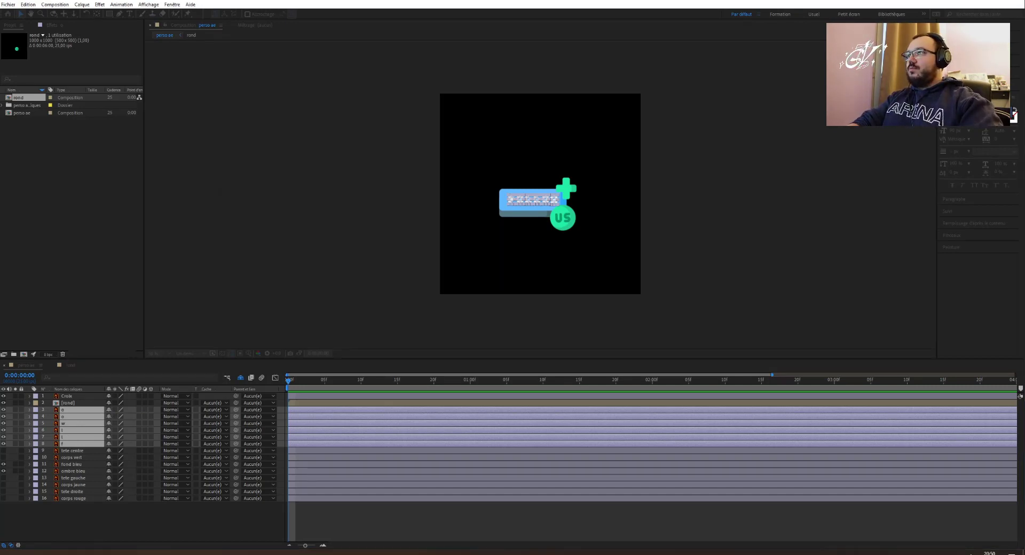
Set the label colour of the texte follow layer to Aucun.
click(35, 410)
click(36, 407)
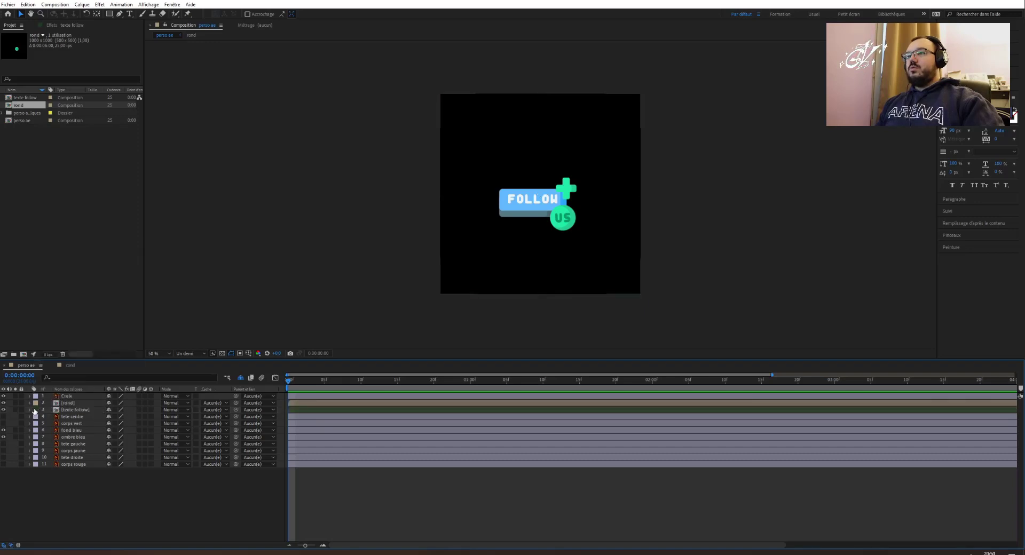
click(35, 410)
click(54, 264)
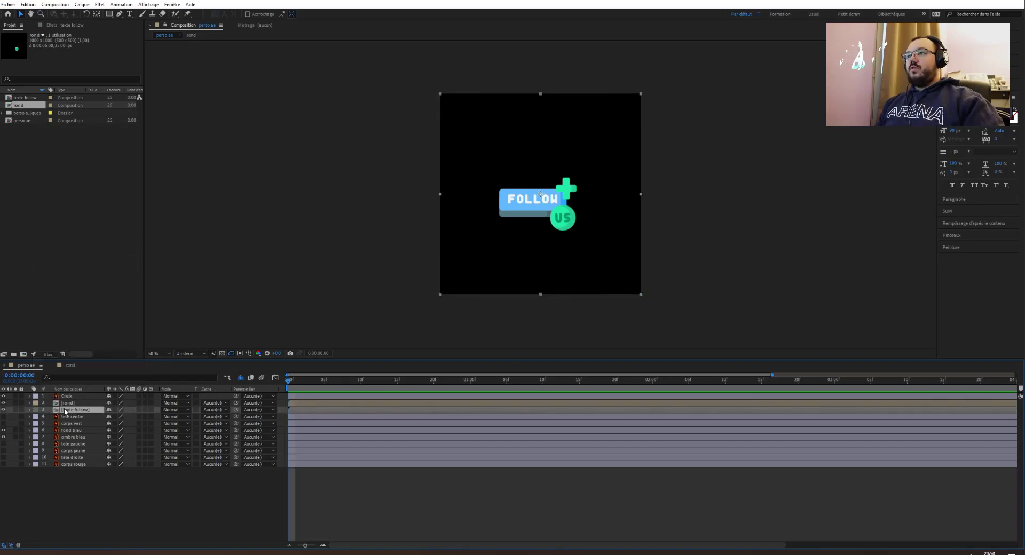
click(35, 410)
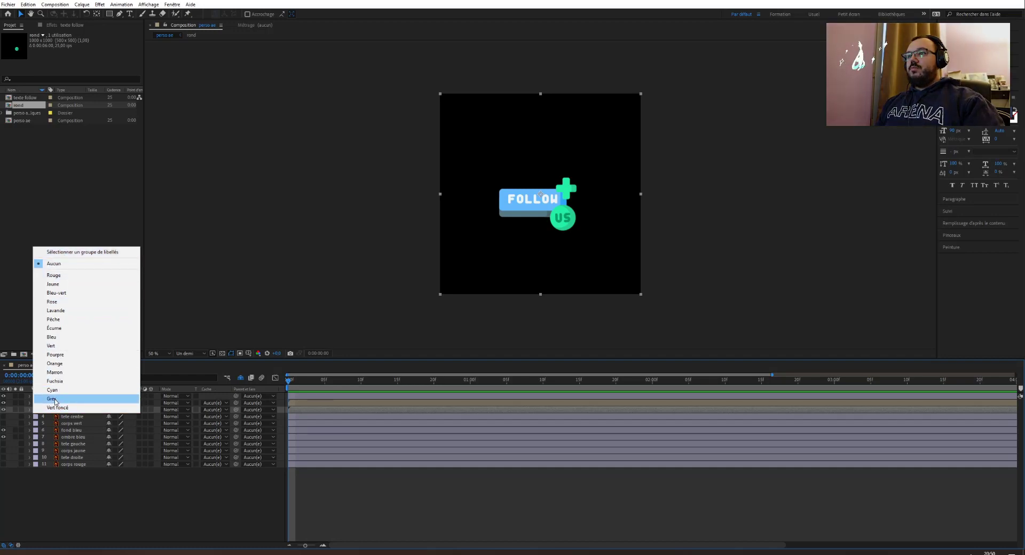
click(50, 265)
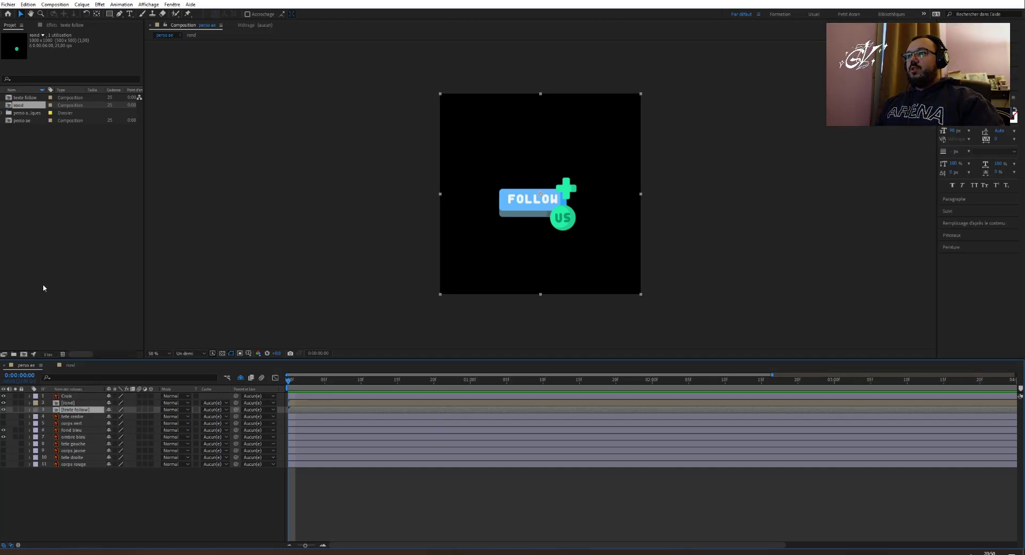
Try moving all six FOLLOW letters downward inside the texte follow composition, check them in perso ae, and undo the move.
double_click(65, 411)
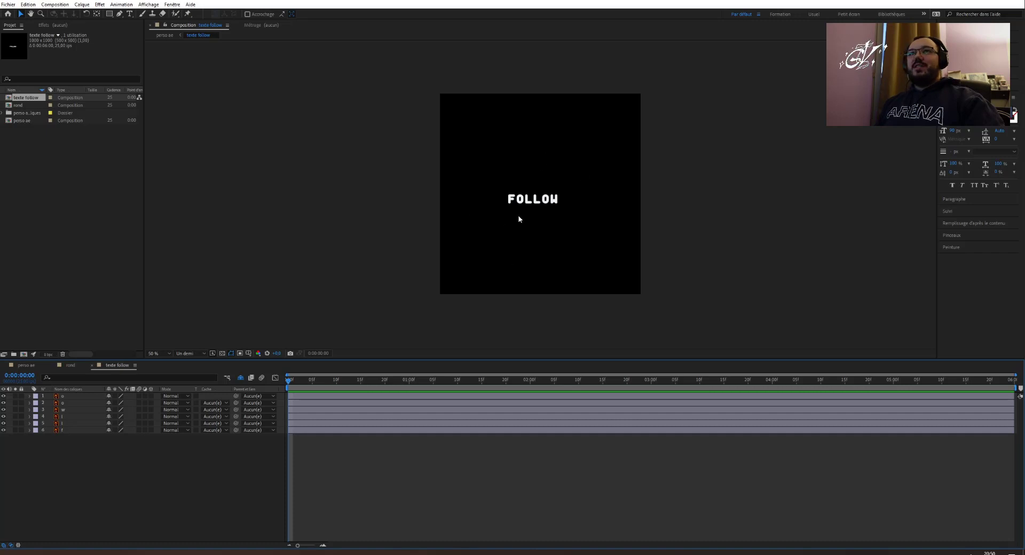
drag(579, 170, 484, 229)
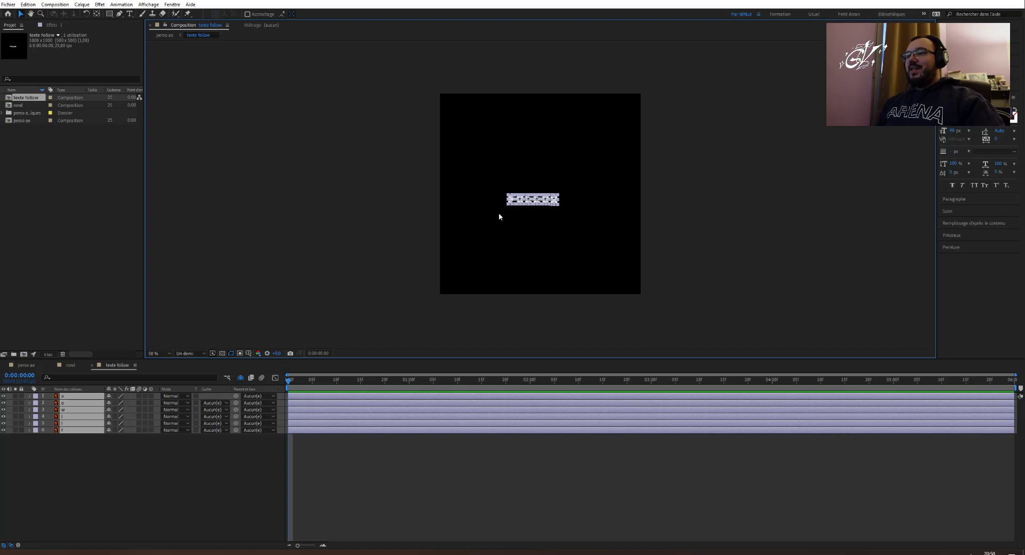
drag(510, 204, 559, 254)
key(ctrl+z)
click(415, 347)
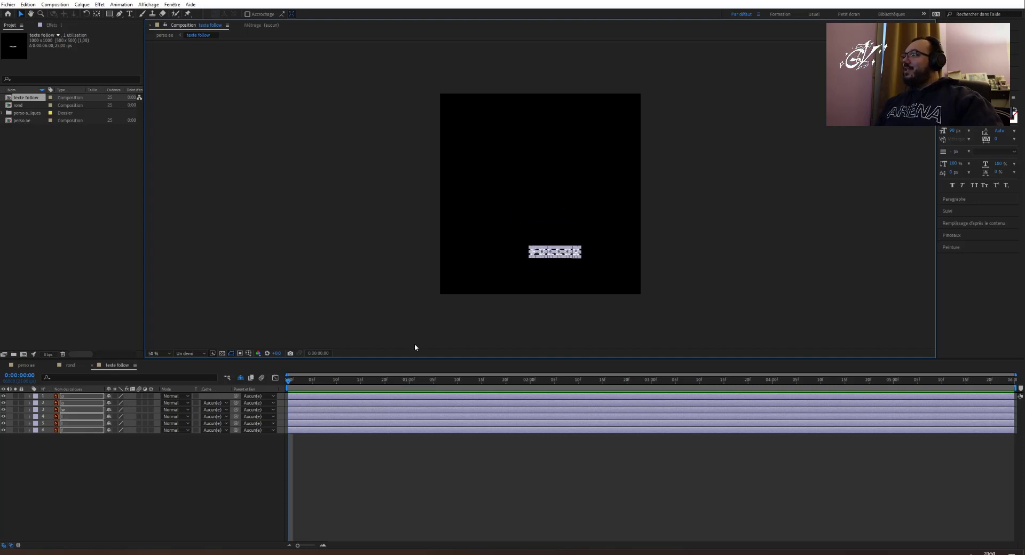
click(25, 364)
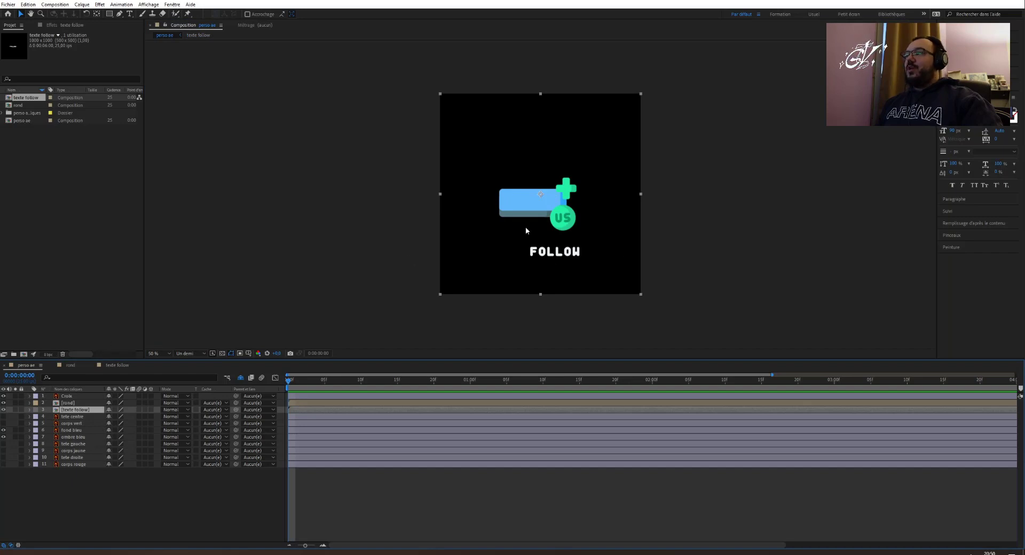
key(ctrl+z)
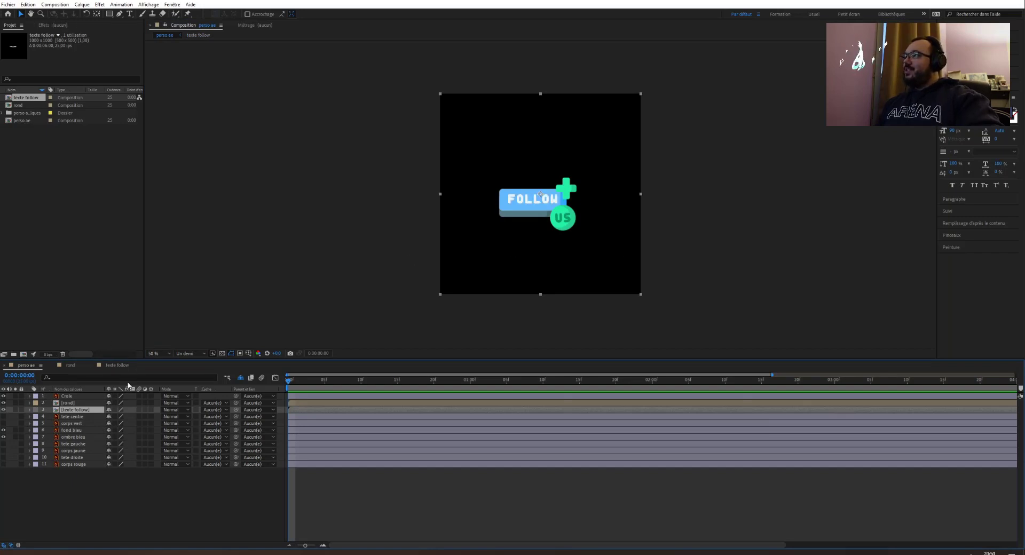
Check the letters' position in the texte follow composition and return to perso ae.
click(110, 369)
click(246, 262)
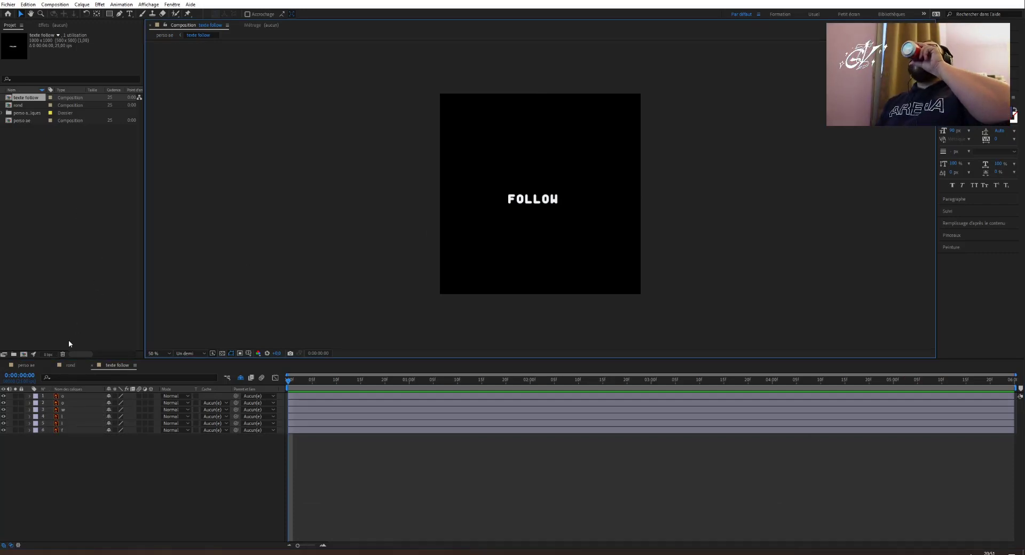
click(25, 366)
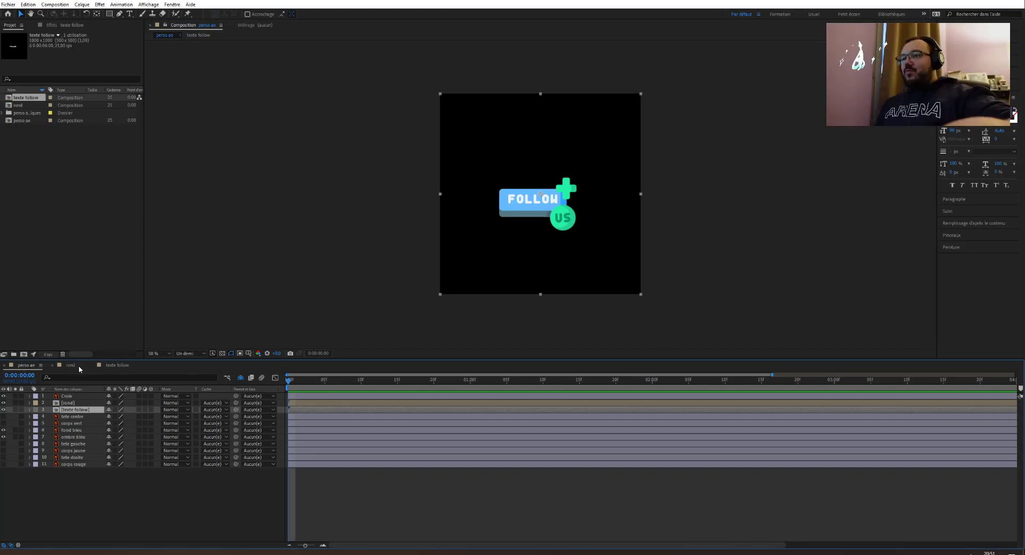
Switch the perso ae layer list to source names and back to layer names.
click(72, 416)
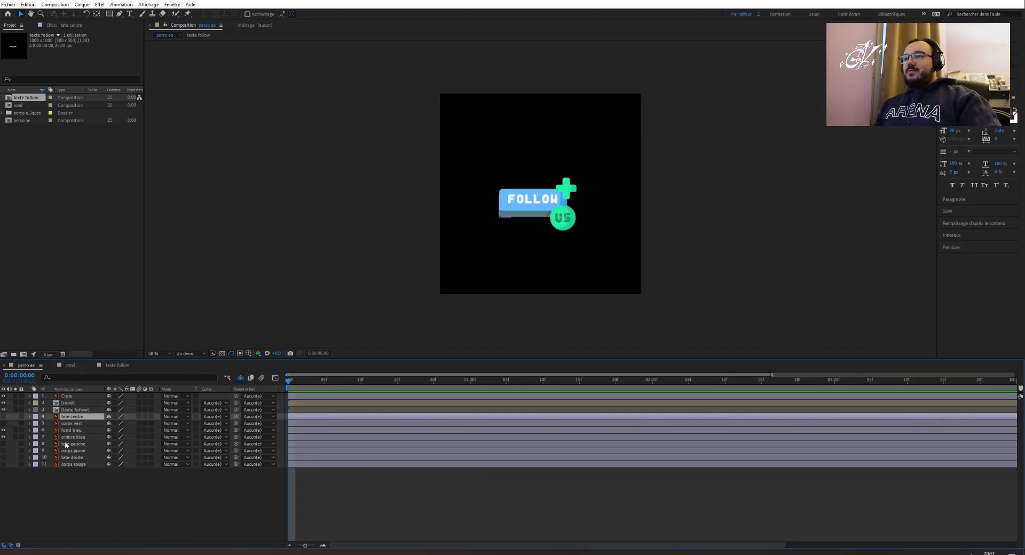
click(67, 390)
click(65, 397)
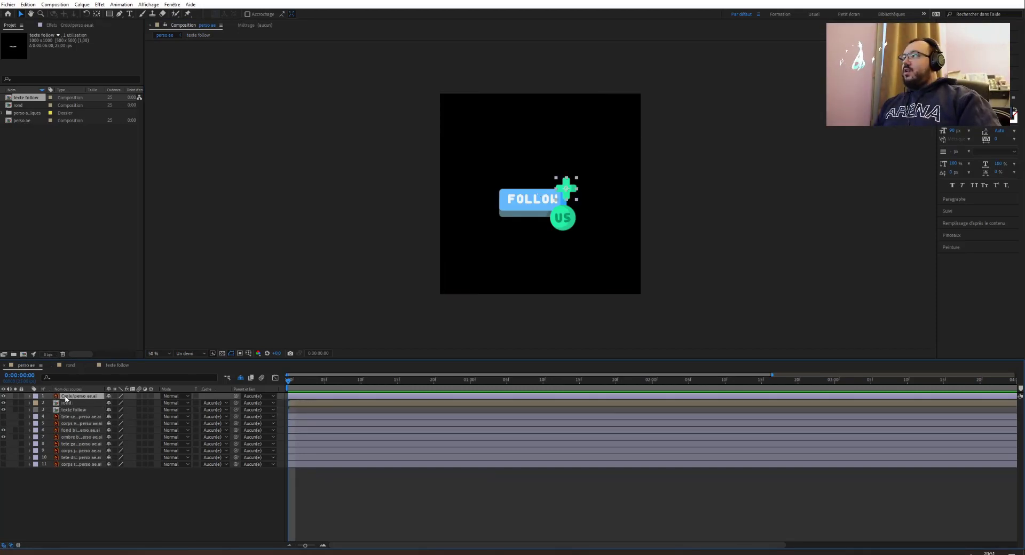
click(66, 391)
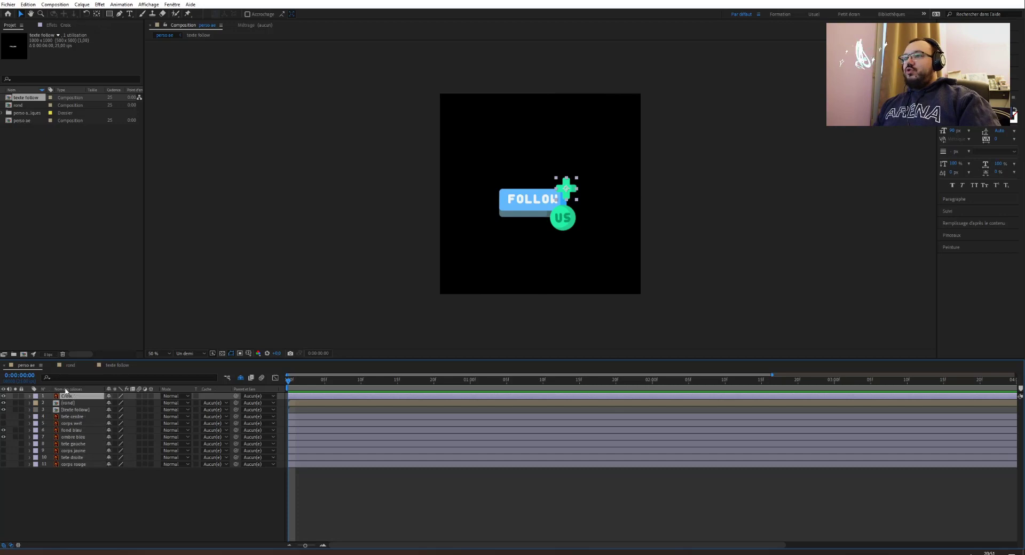
Examine the stacking of the tete centre, corps vert, fond bleu, ombre bleu and tete gauche layers.
click(76, 417)
click(75, 424)
click(75, 444)
click(75, 439)
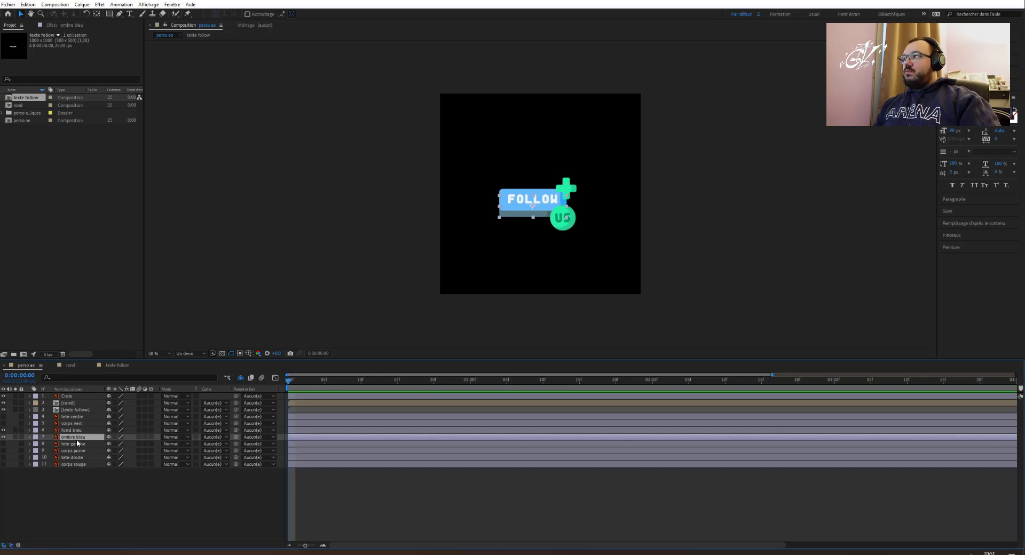
click(74, 431)
click(72, 436)
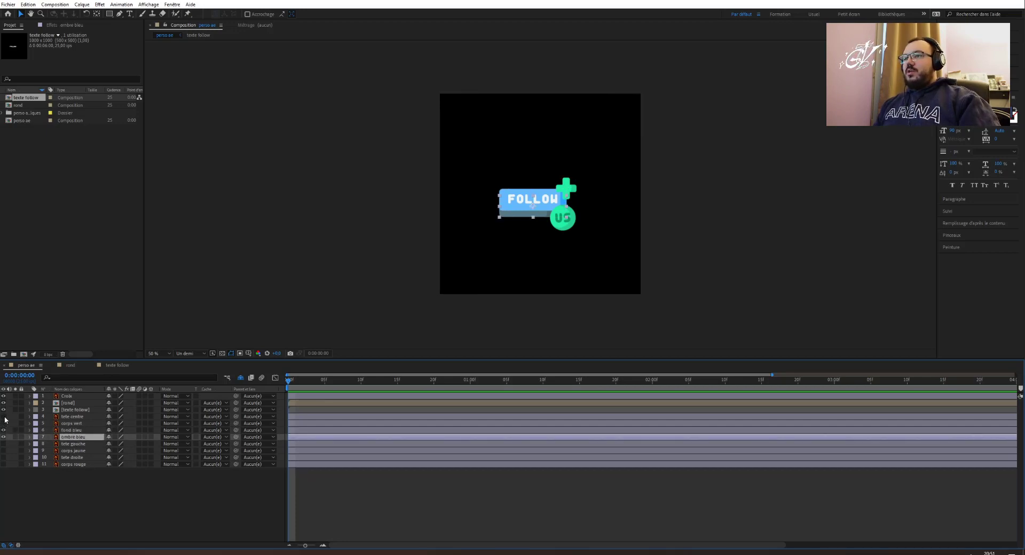
click(72, 423)
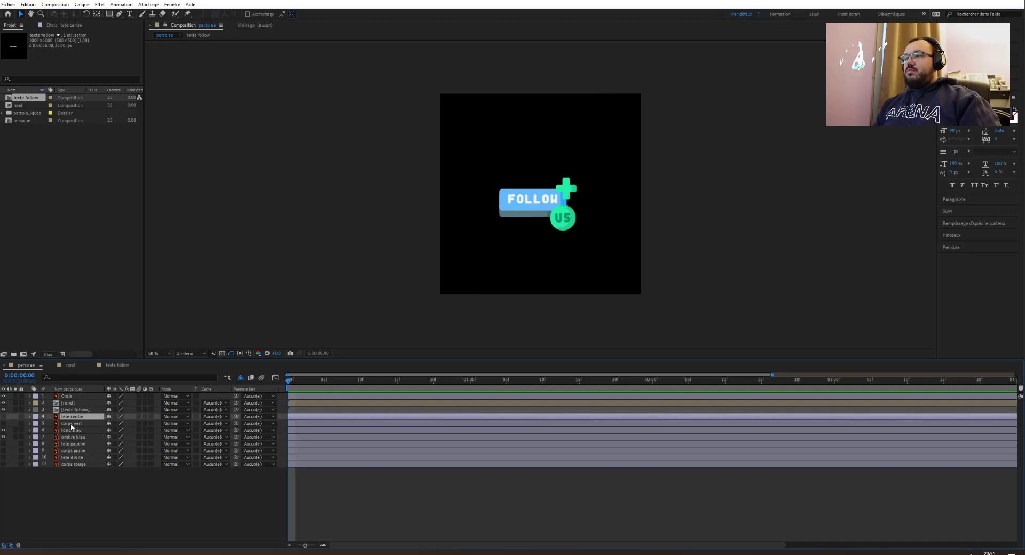
click(75, 417)
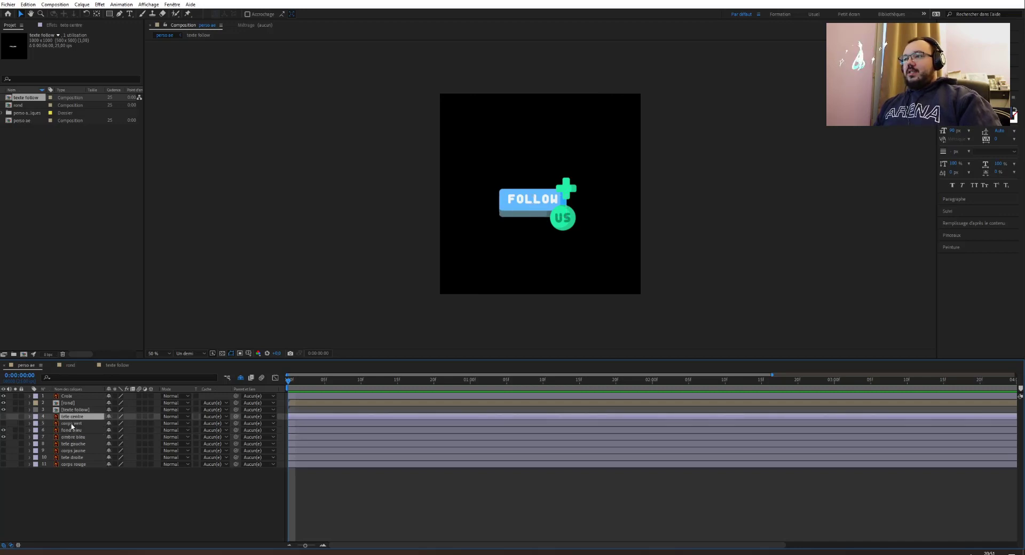
click(3, 425)
click(4, 424)
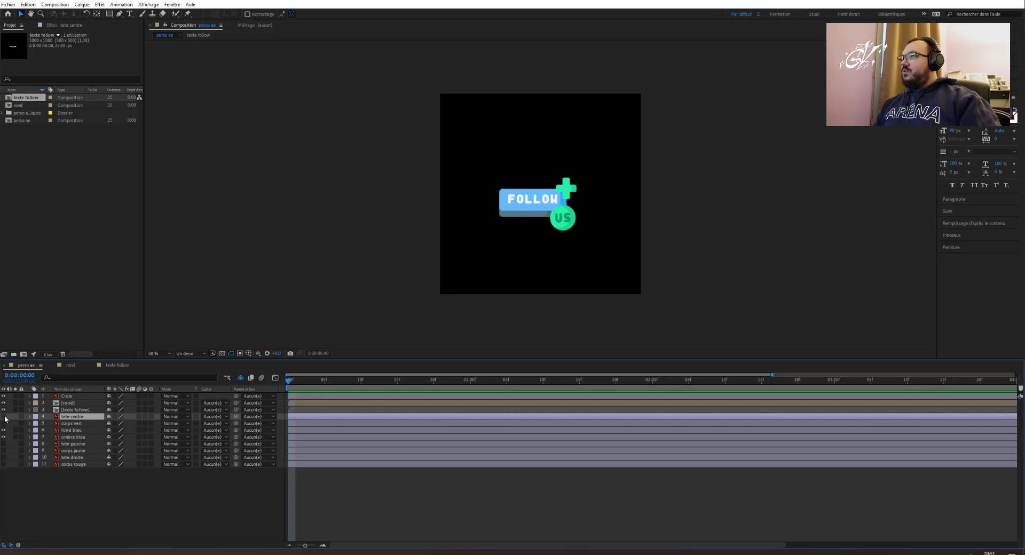
Move the fond bleu and ombre bleu layers together directly below texte follow in the layer stack.
click(4, 430)
click(75, 430)
ctrl+click(71, 437)
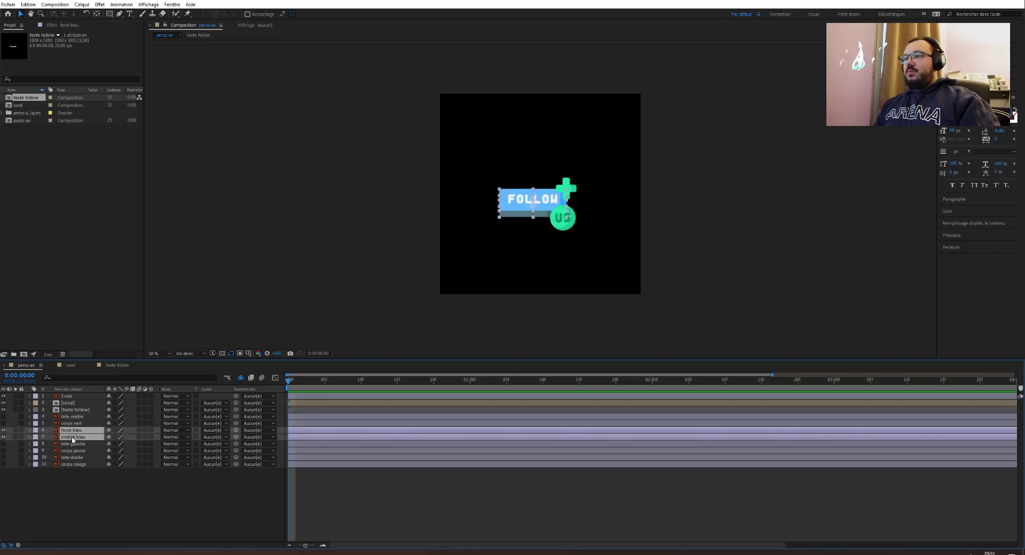
drag(73, 433, 80, 414)
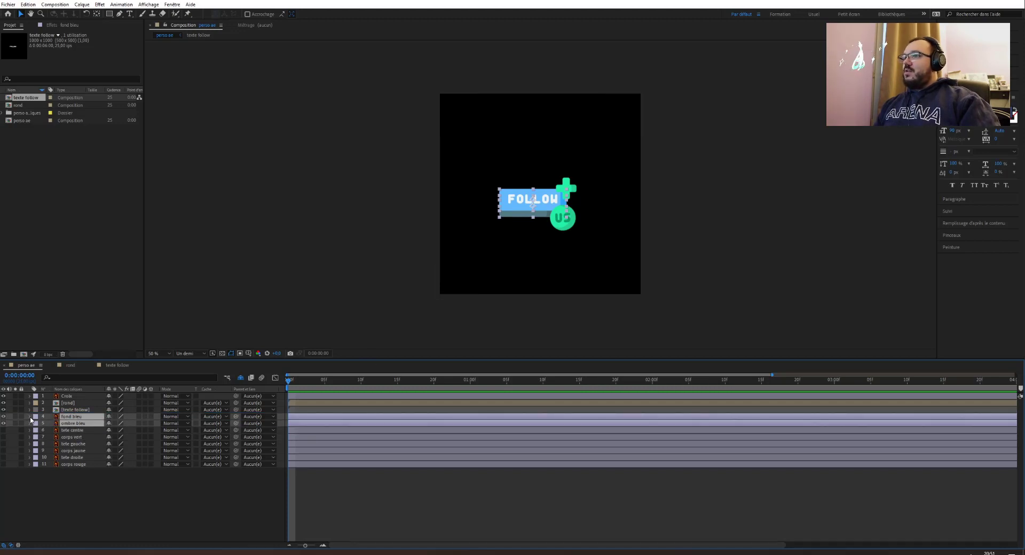
Hide every layer except fond bleu and ombre bleu, and expand fond bleu's transform properties.
drag(4, 431, 4, 396)
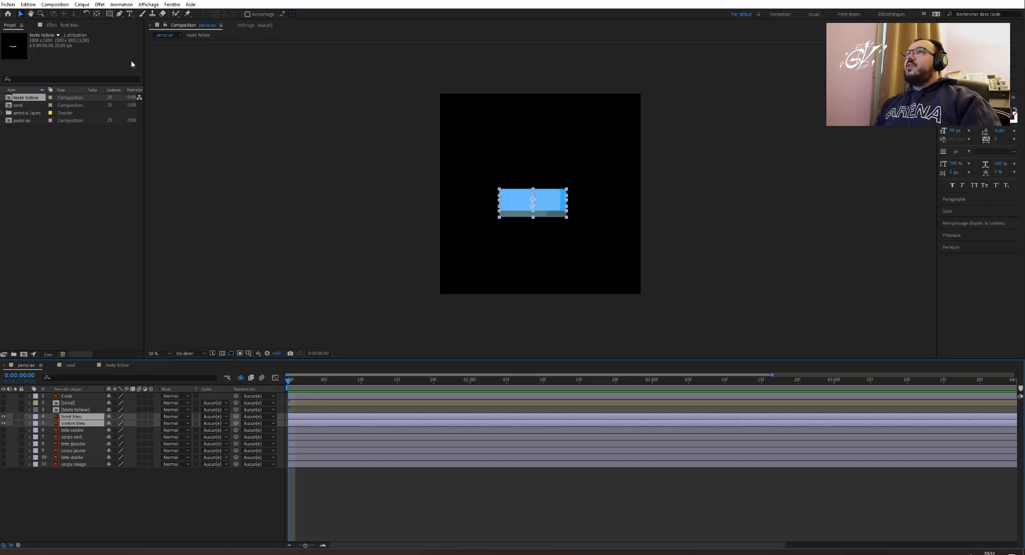
click(347, 195)
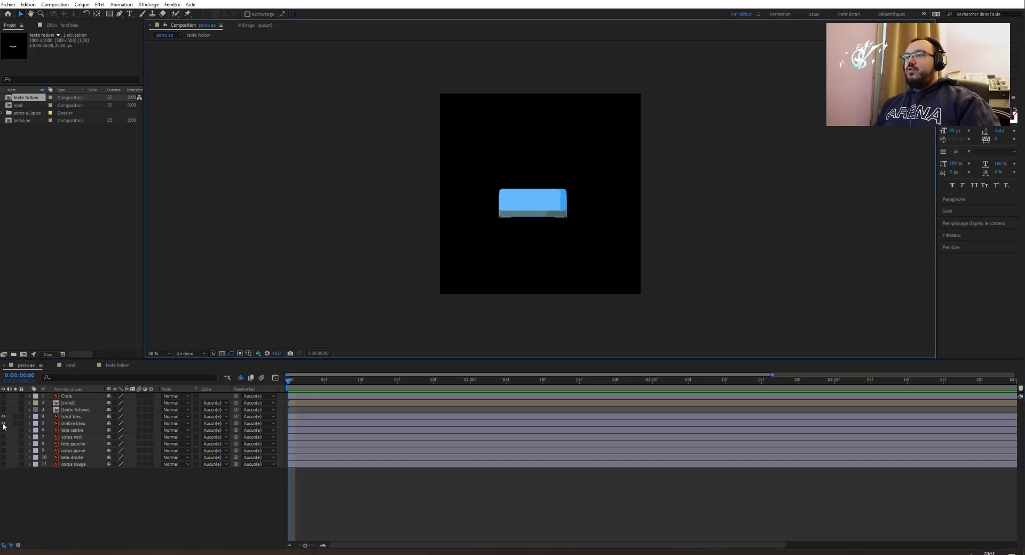
click(29, 417)
click(37, 424)
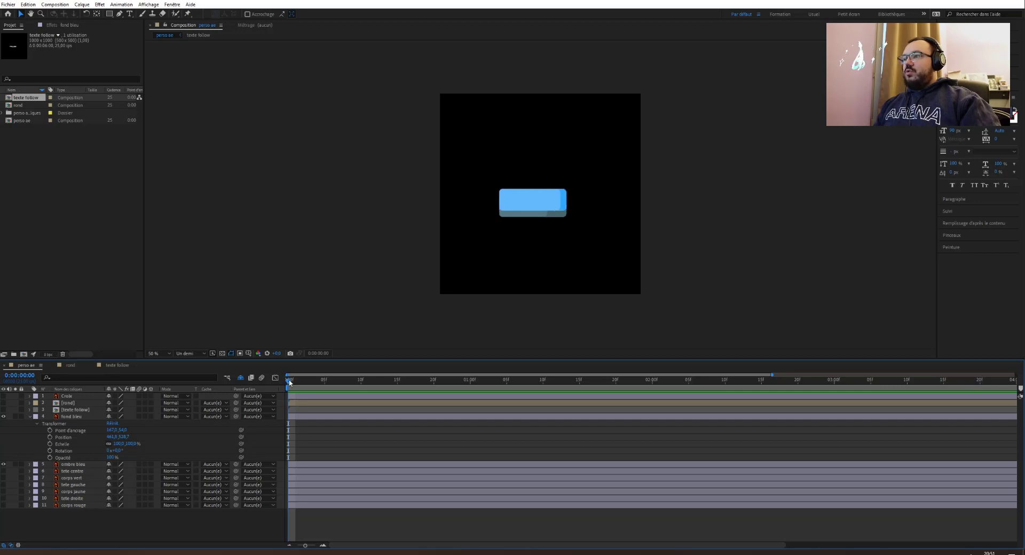
Scrub the timeline to one second and check the frame rate in the perso ae composition settings, without changing it.
drag(290, 383, 303, 382)
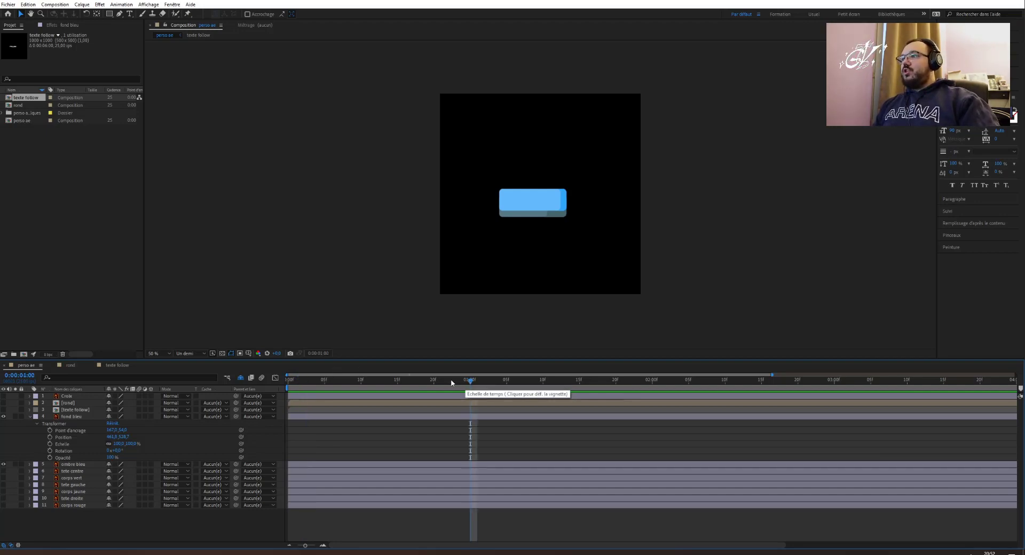
click(471, 377)
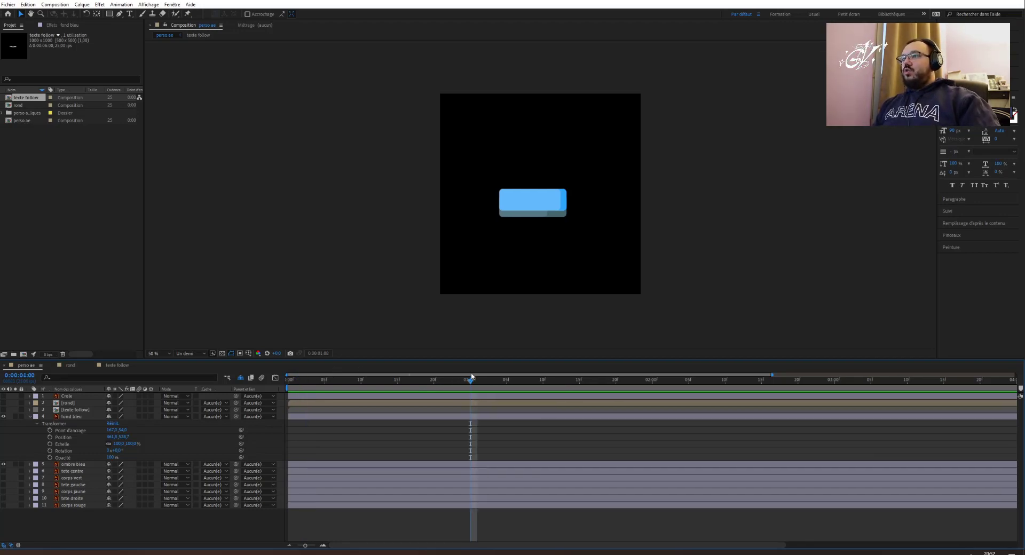
right_click(22, 121)
click(24, 124)
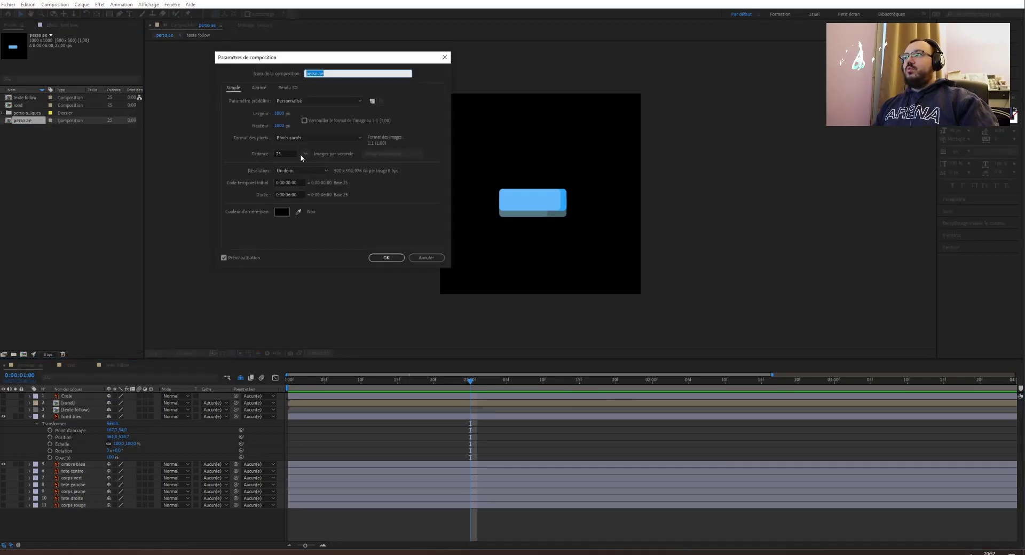
click(279, 159)
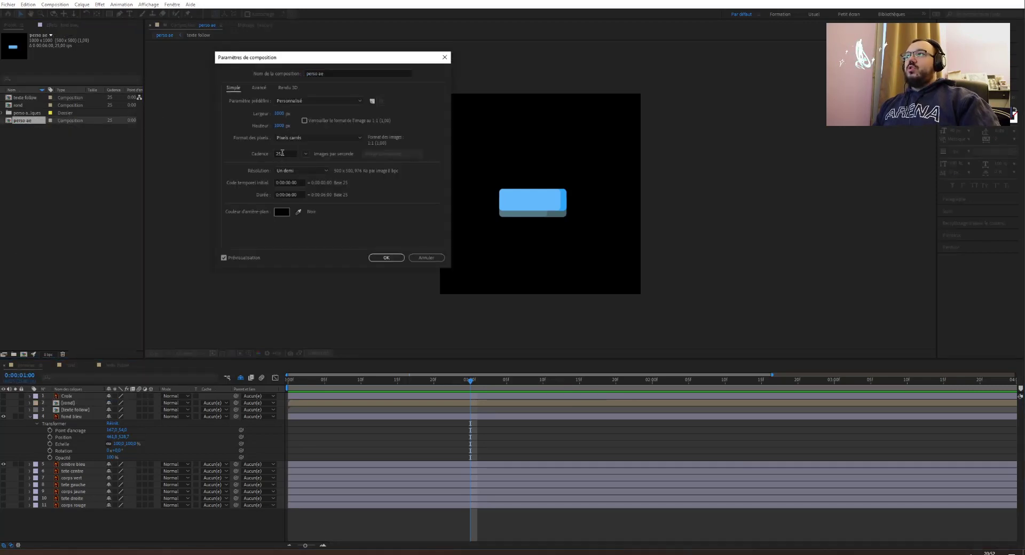
click(413, 257)
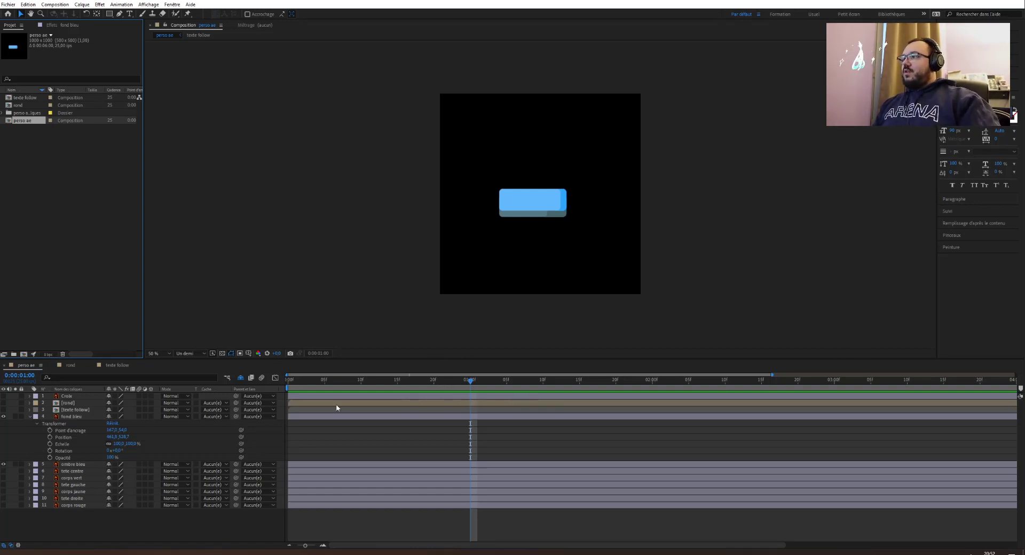
Go to frame 2 and place fond bleu's anchor point at the middle of its bottom edge.
drag(471, 383, 331, 370)
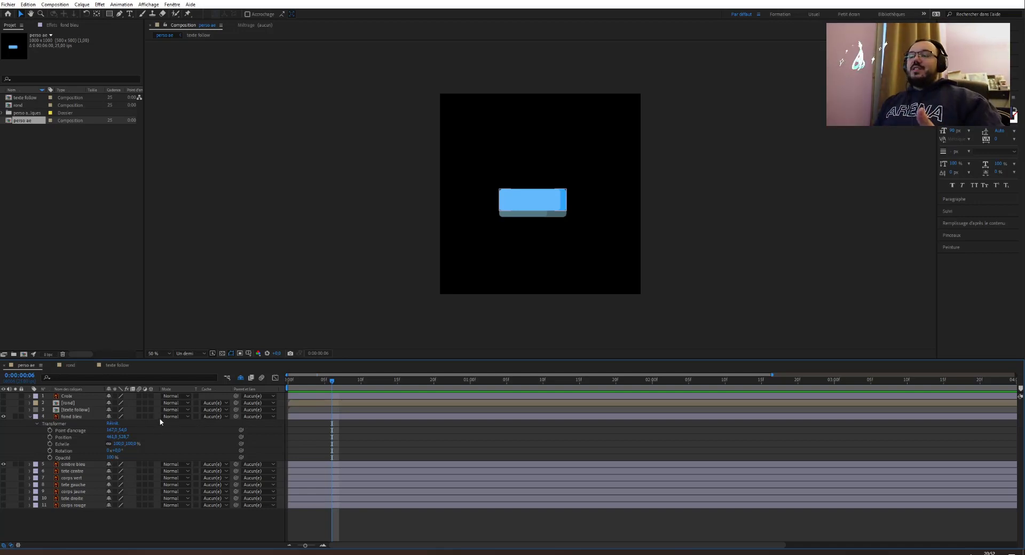
drag(295, 381, 301, 384)
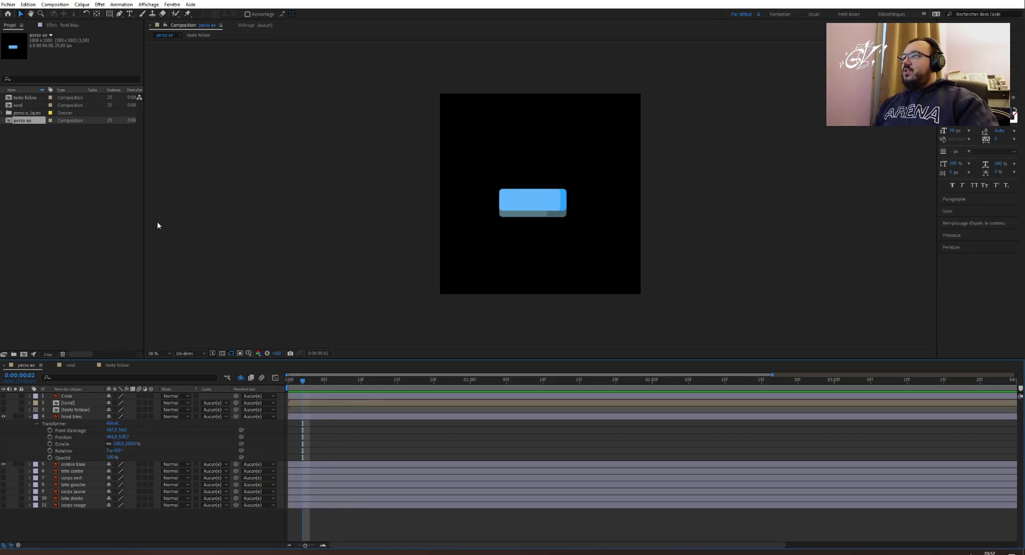
click(532, 206)
drag(532, 201, 534, 213)
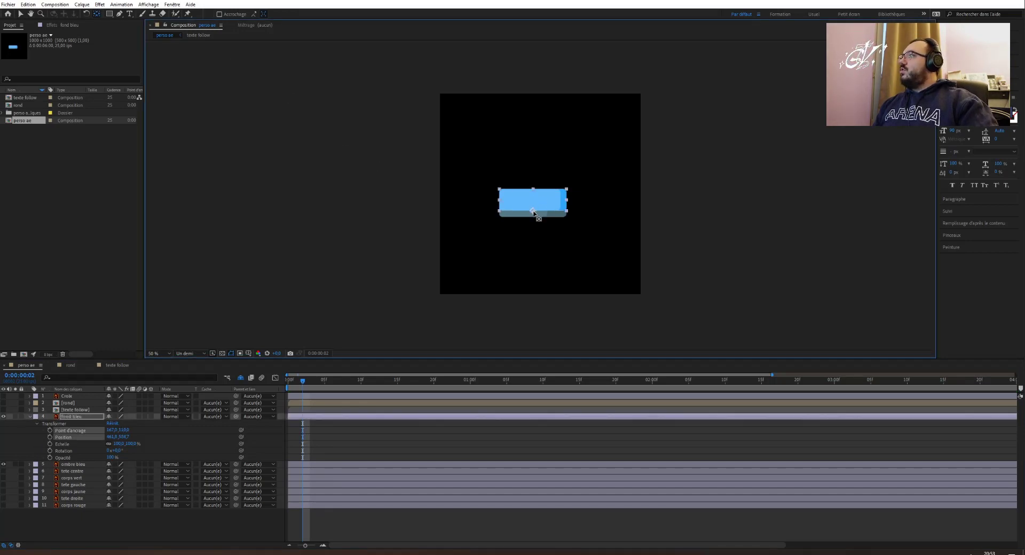
Unlink fond bleu's scale proportions, set its vertical scale to 0% and start scale keyframing at frame 2.
click(109, 444)
drag(128, 444, 92, 443)
click(92, 443)
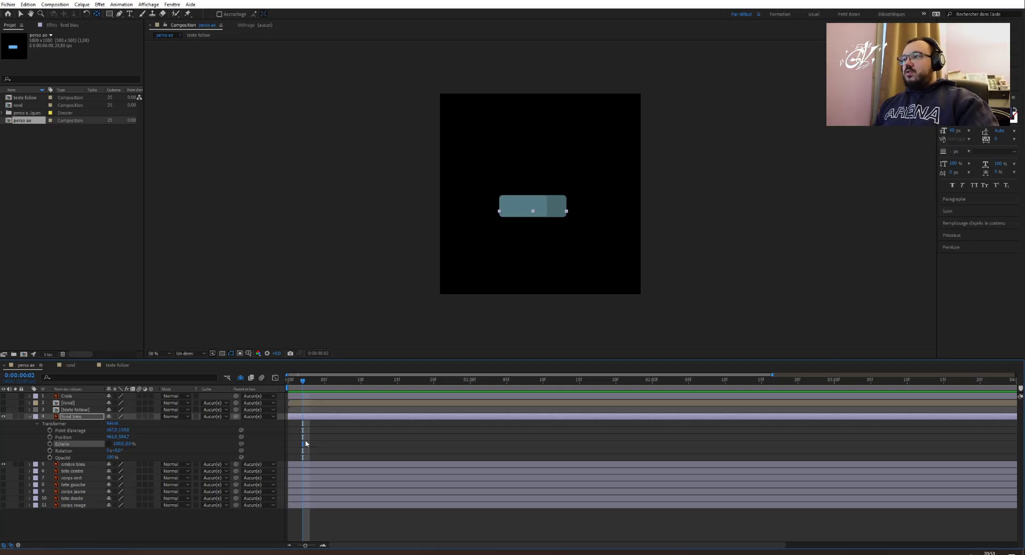
click(50, 444)
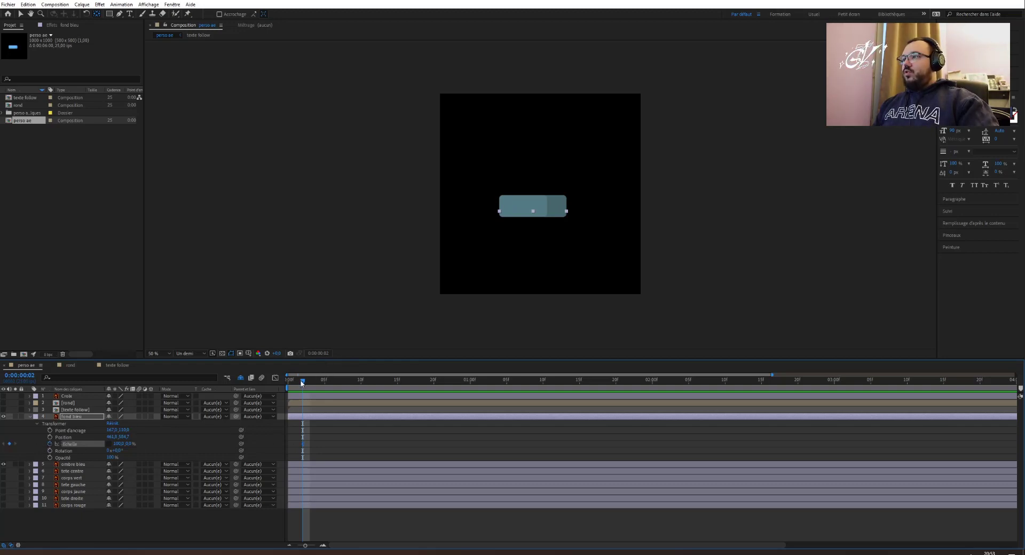
Keyframe fond bleu's vertical scale at 150% on frame 8.
drag(304, 381, 347, 381)
click(128, 444)
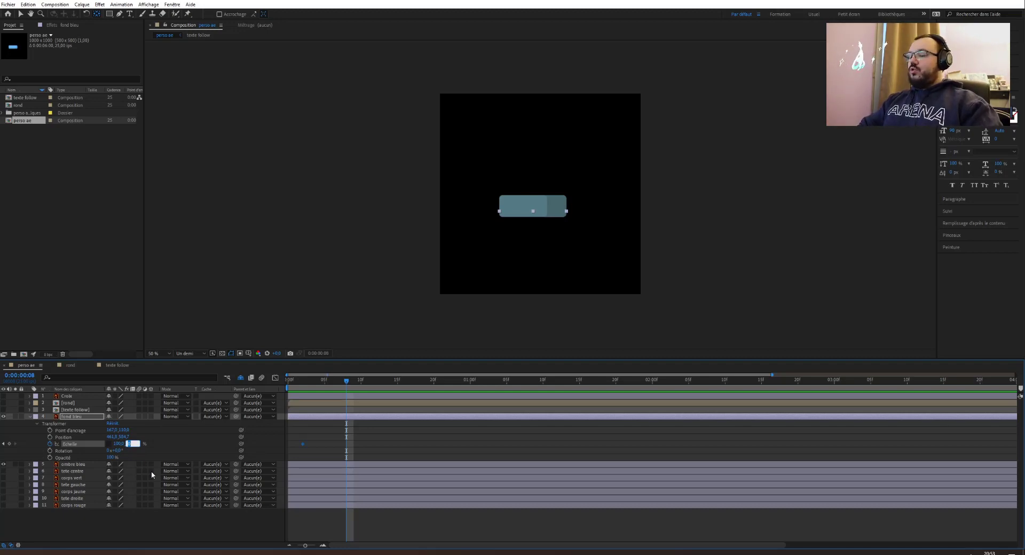
text(150)
key(Return)
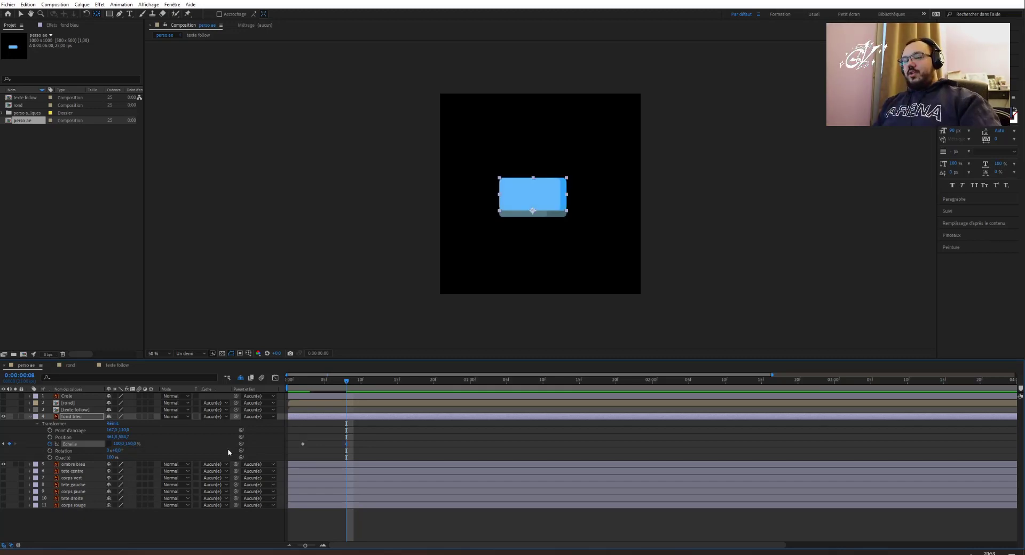
Move three frames past the stretched pose and keyframe fond bleu's vertical scale at 100% on frame 11.
key(Right)
key(Left)
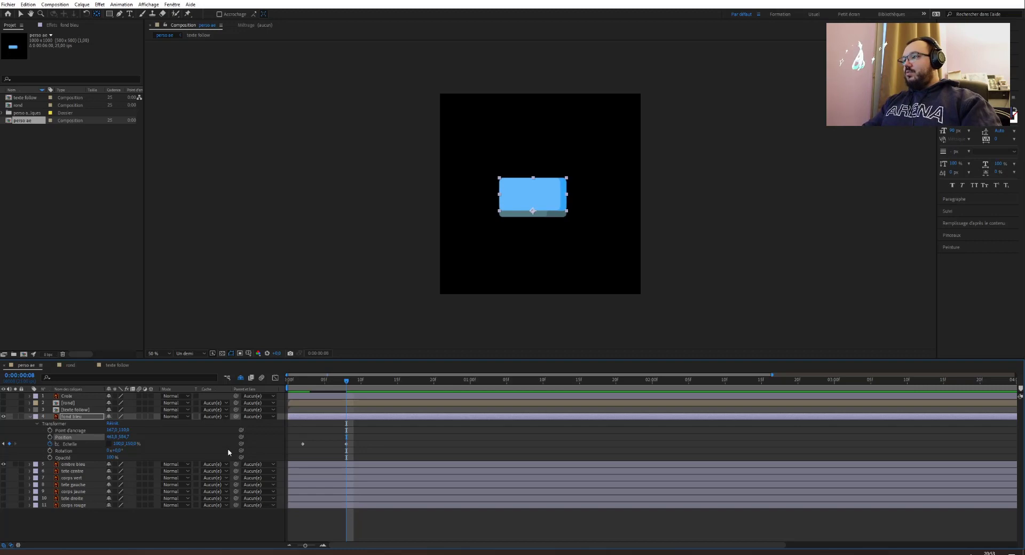
click(347, 445)
key(Page_Down)
key(Page_Down)
key(Page_Down)
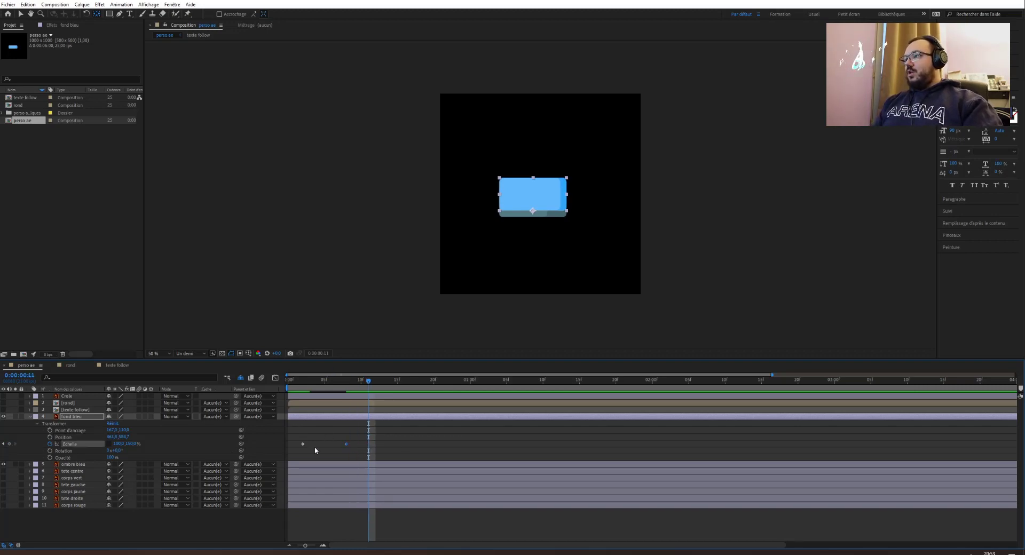
click(131, 444)
text(100)
key(Return)
Preview the bounce and slow it down by shifting fond bleu's second and third scale keyframes to about frames 9 and 14.
key(Home)
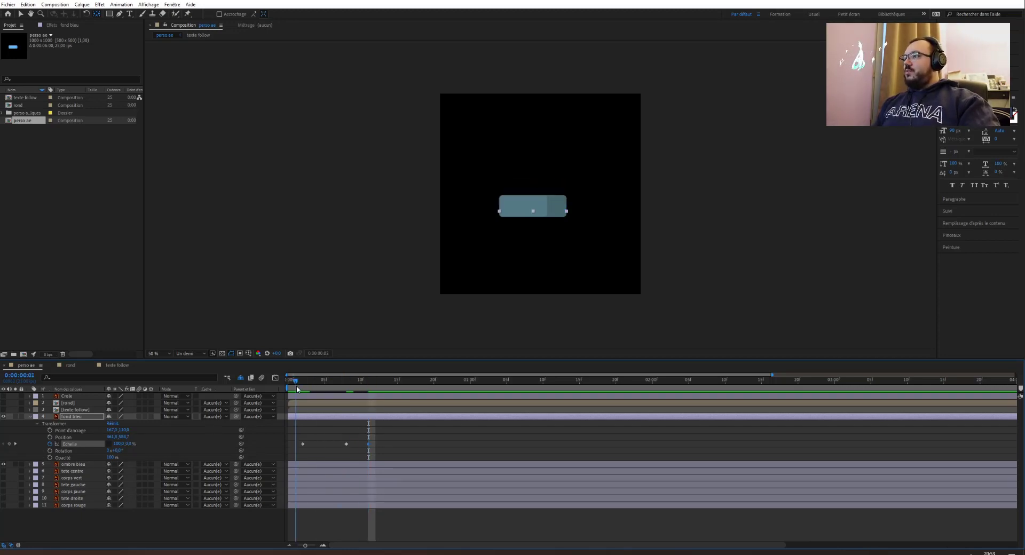
key(space)
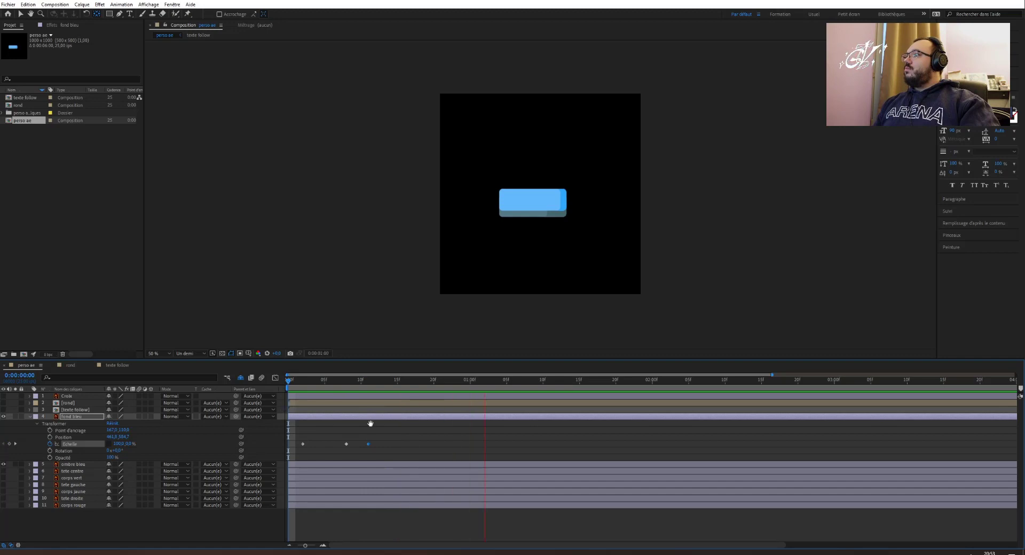
key(space)
mouse_move(371, 444)
mouse_down()
mouse_move(384, 444)
mouse_move(354, 445)
mouse_up()
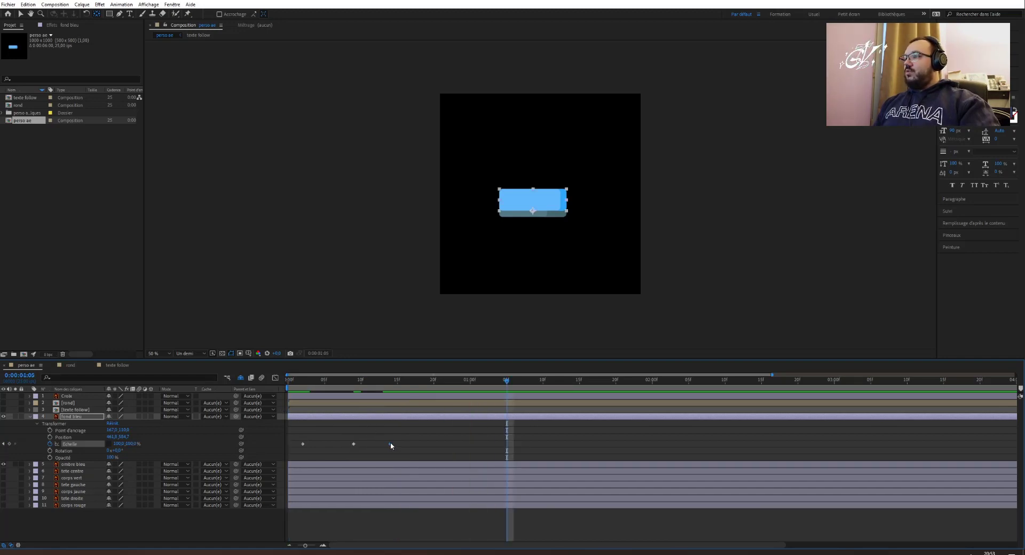
key(space)
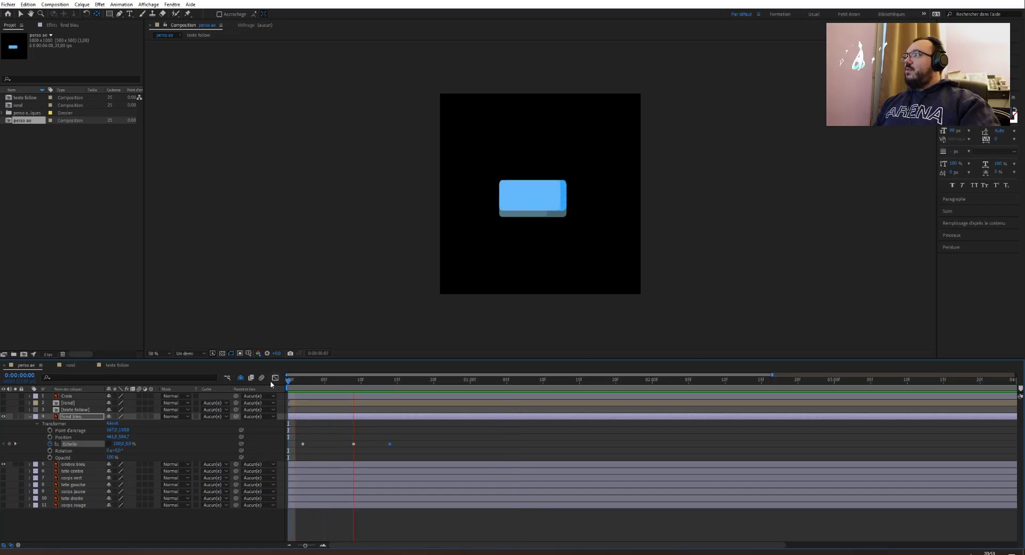
key(space)
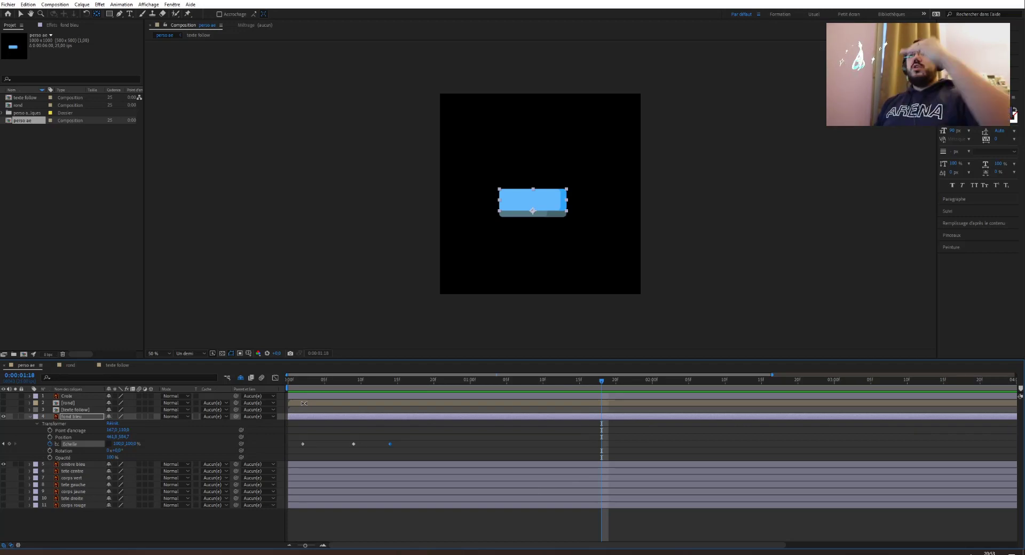
Apply Lissage de vitesse (Easy Ease) to fond bleu's three scale keyframes.
drag(416, 441, 292, 450)
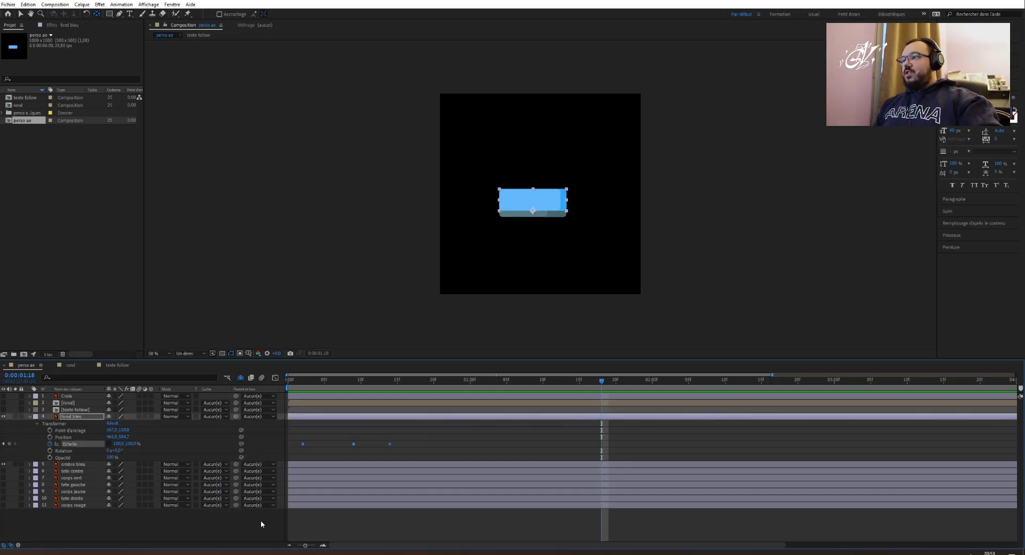
right_click(391, 447)
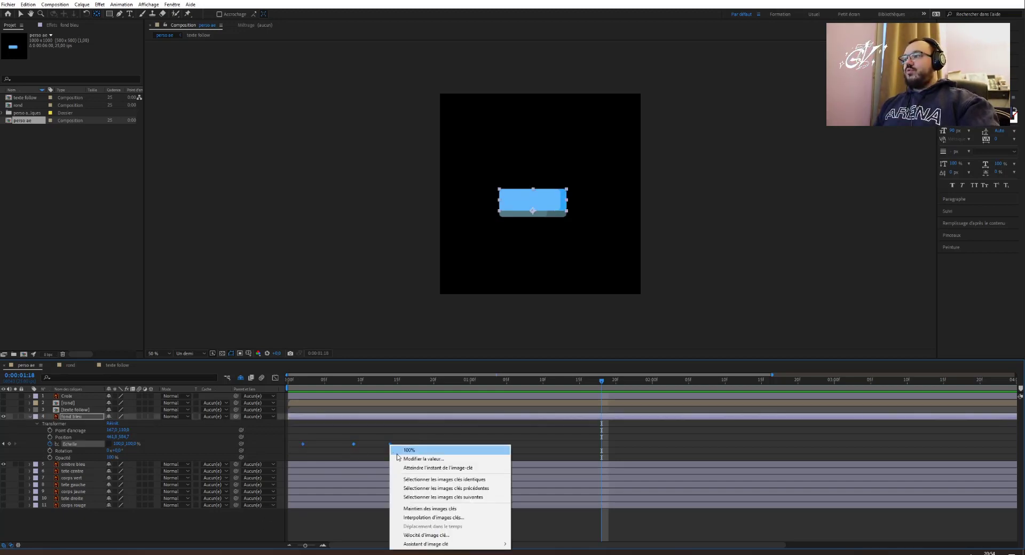
mouse_move(424, 544)
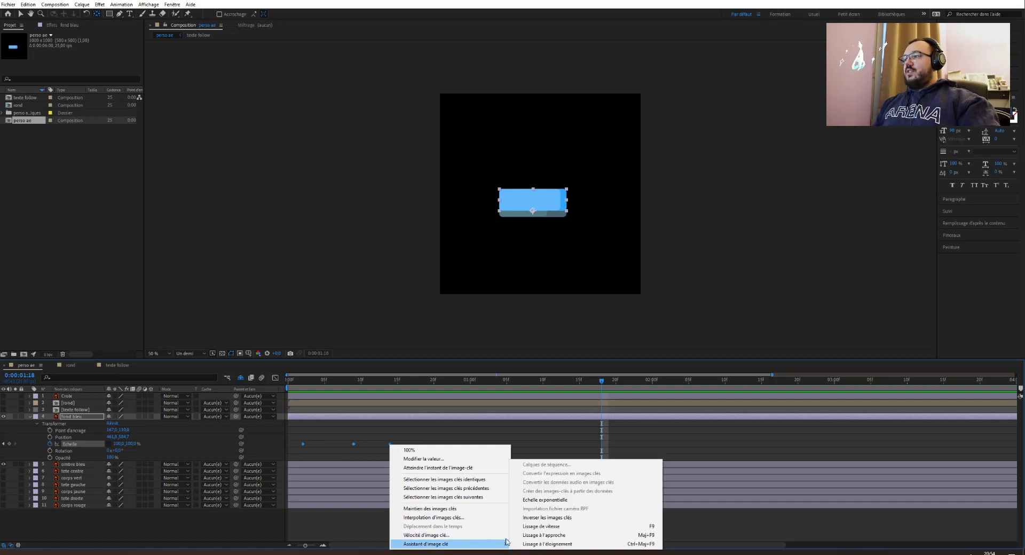
click(542, 528)
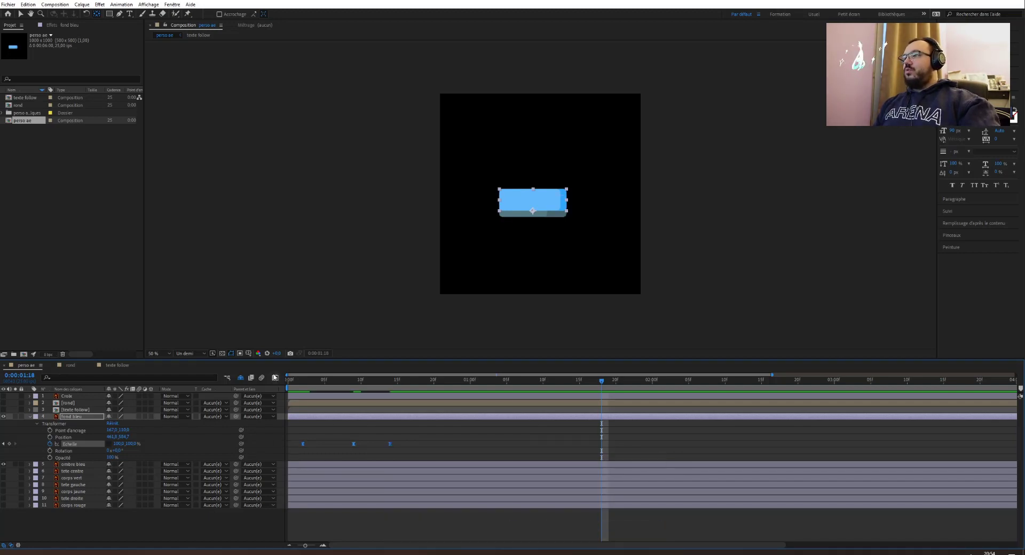
Make fond bleu's scale keyframes linear in the speed graph, preview the motion and return to the layer bar view.
click(275, 377)
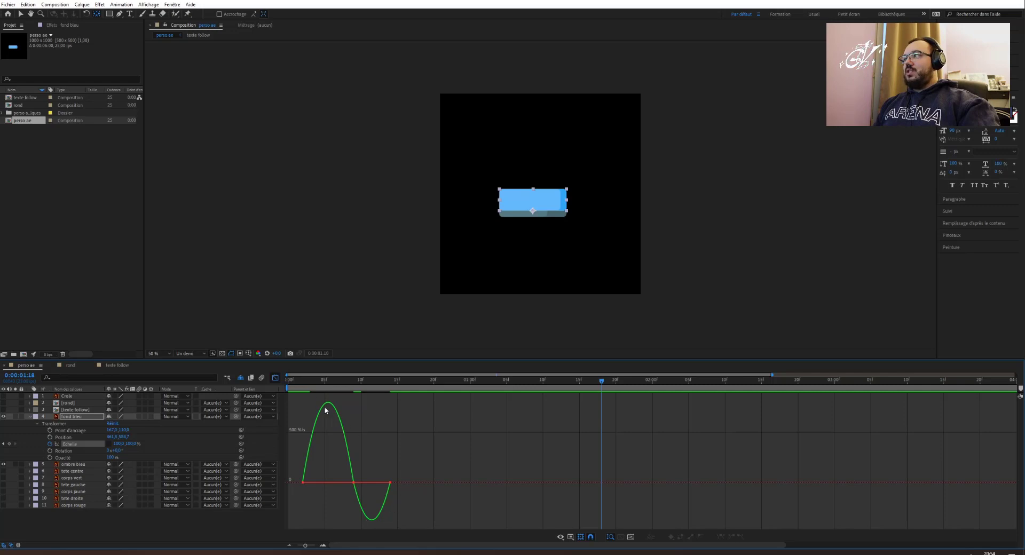
key(Home)
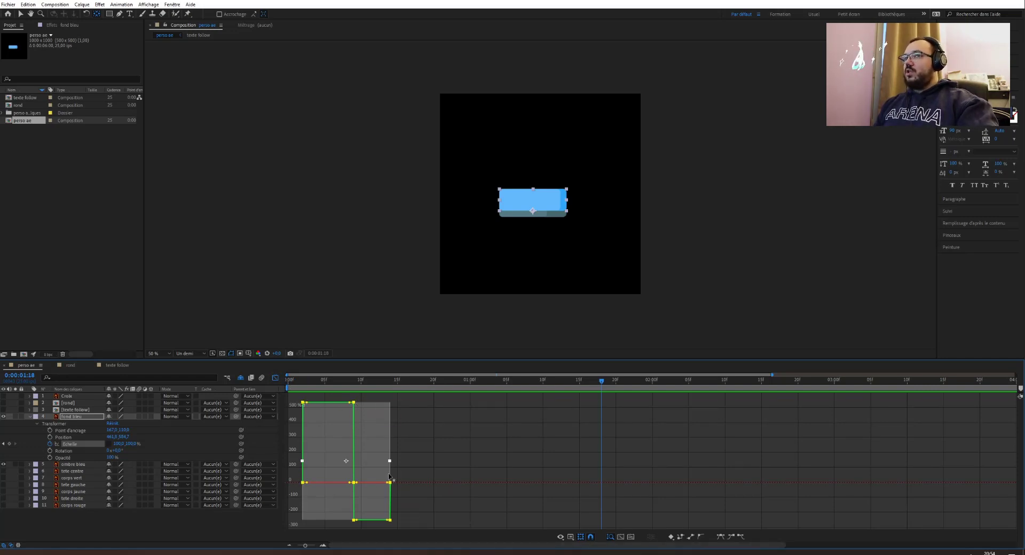
key(space)
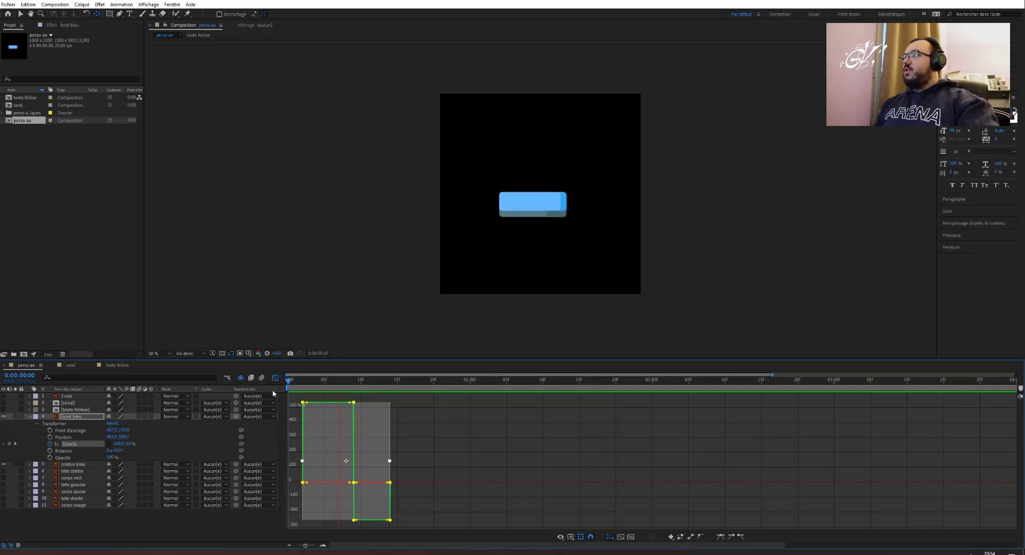
key(space)
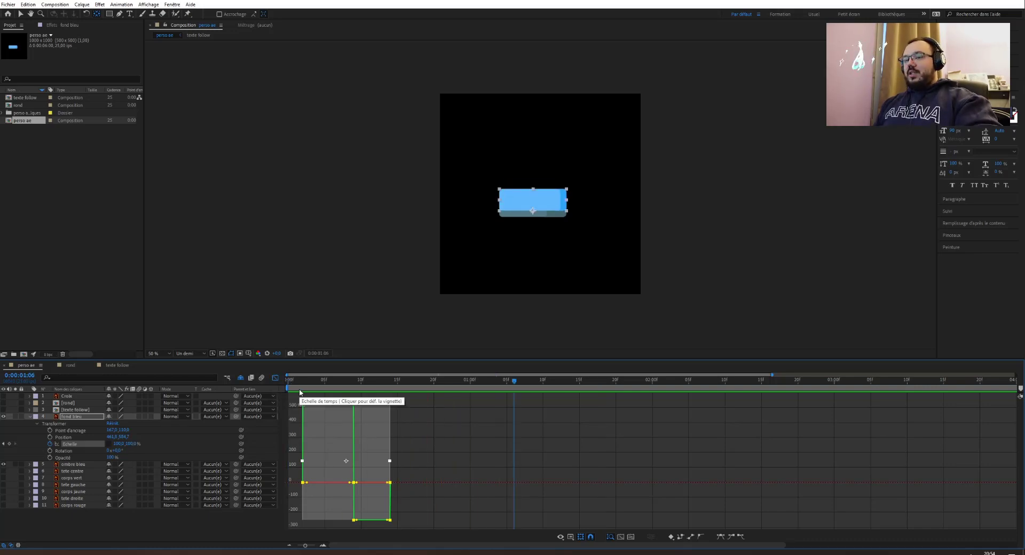
right_click(350, 406)
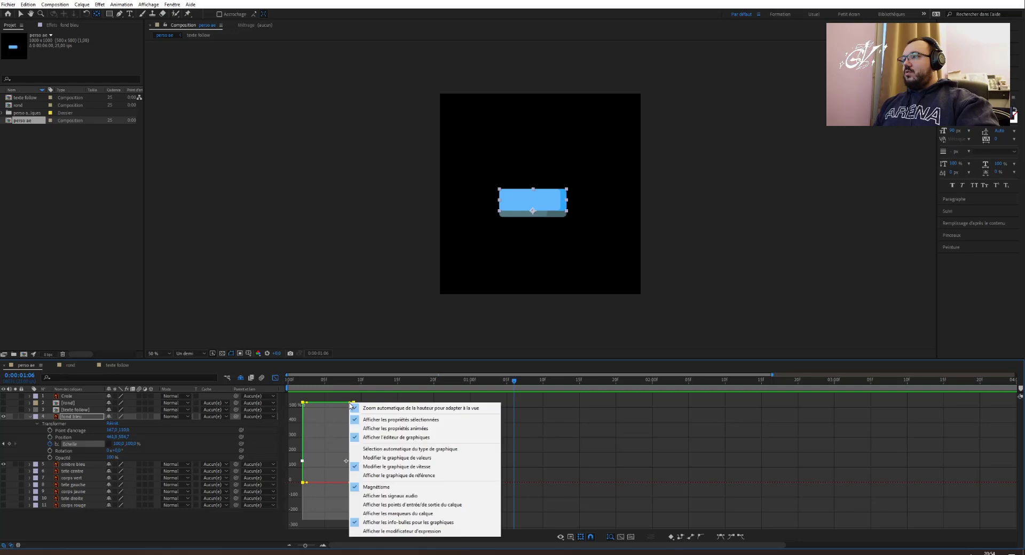
click(276, 378)
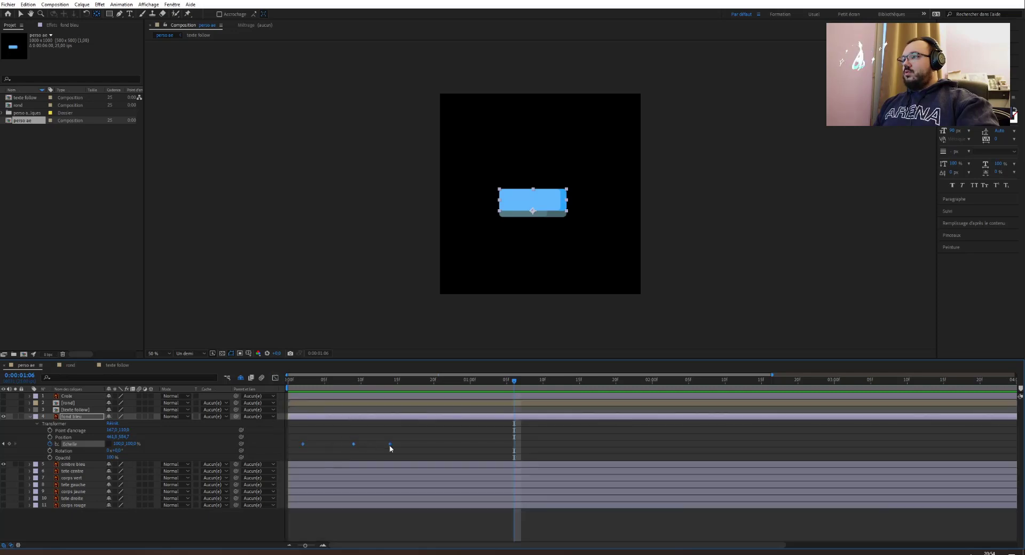
Reapply Lissage de vitesse to fond bleu's scale keyframes and preview the animation with its speed graph displayed.
right_click(389, 445)
mouse_move(427, 543)
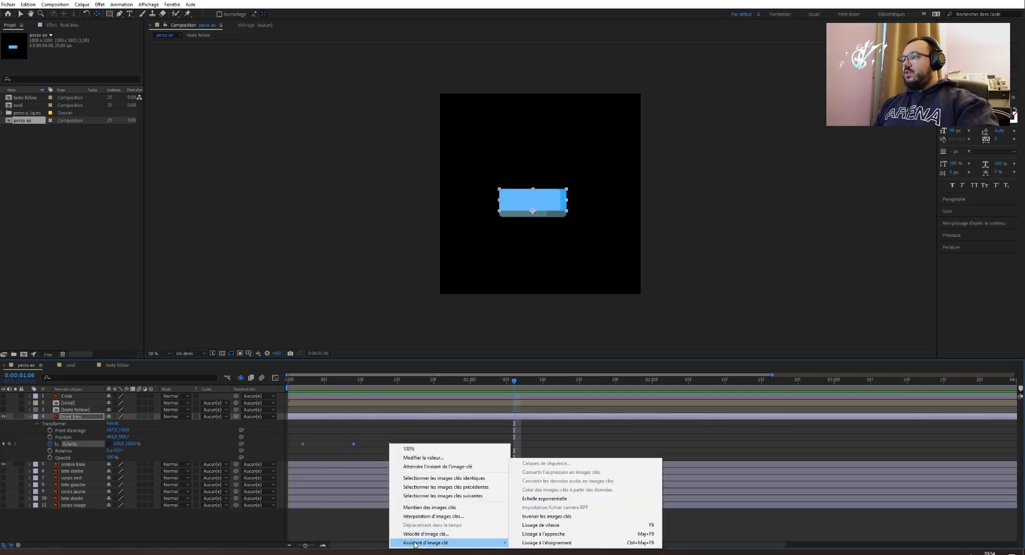
click(541, 526)
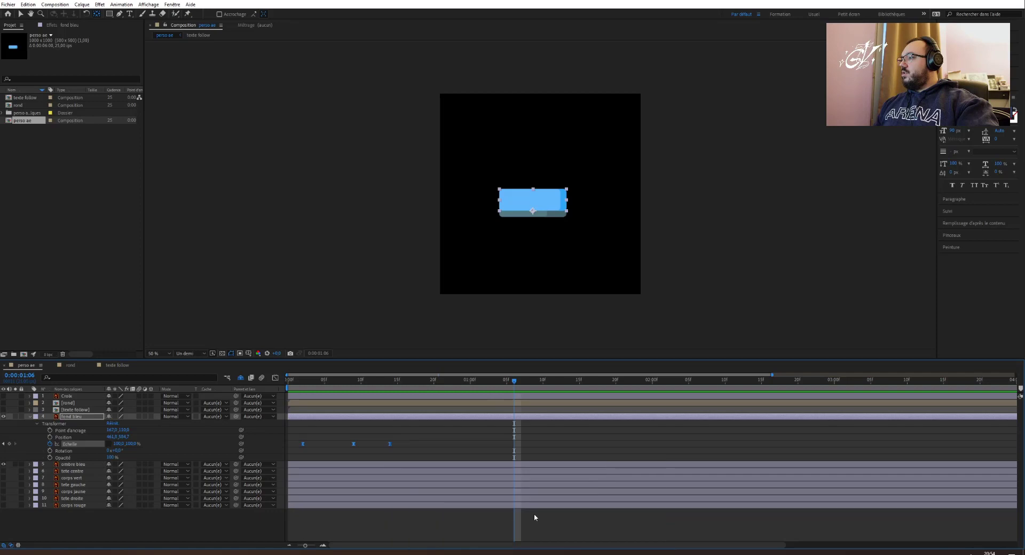
click(276, 378)
key(space)
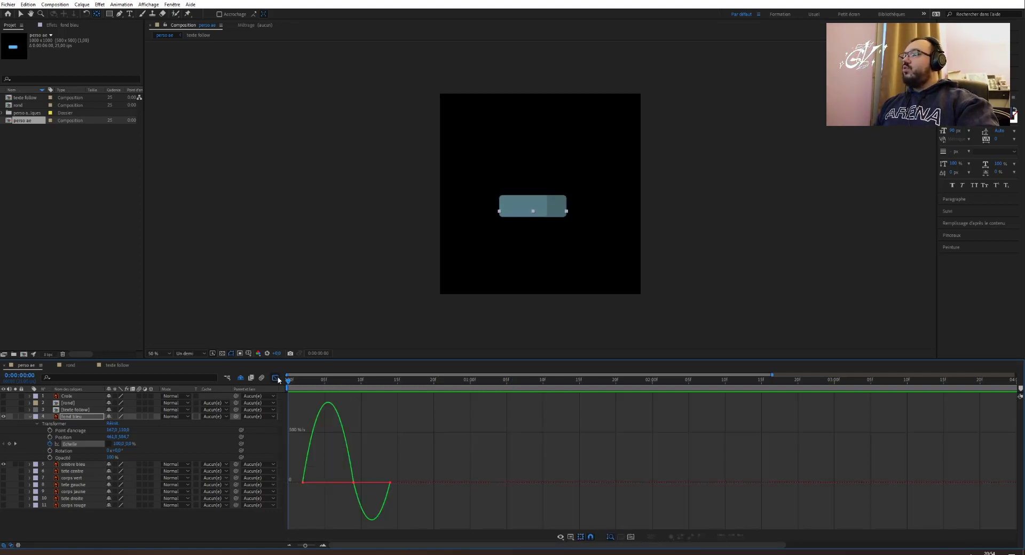
Reshape fond bleu's scale speed curve by lengthening the incoming influence of the second and third keyframes so both speed peaks fall early.
click(390, 484)
mouse_move(384, 484)
mouse_down()
mouse_move(357, 484)
mouse_move(372, 485)
mouse_up()
click(388, 507)
click(389, 485)
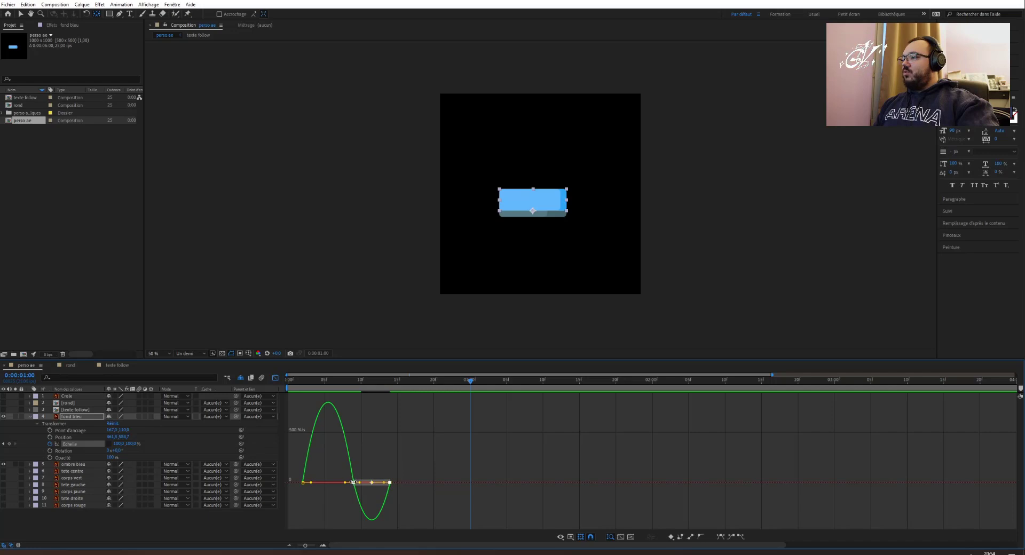
drag(344, 485, 331, 484)
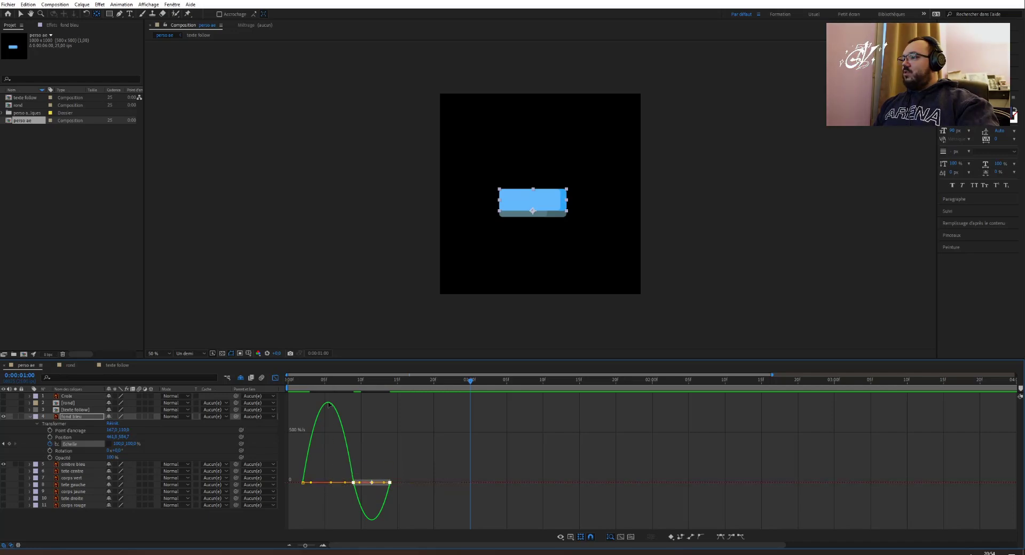
click(303, 482)
click(354, 484)
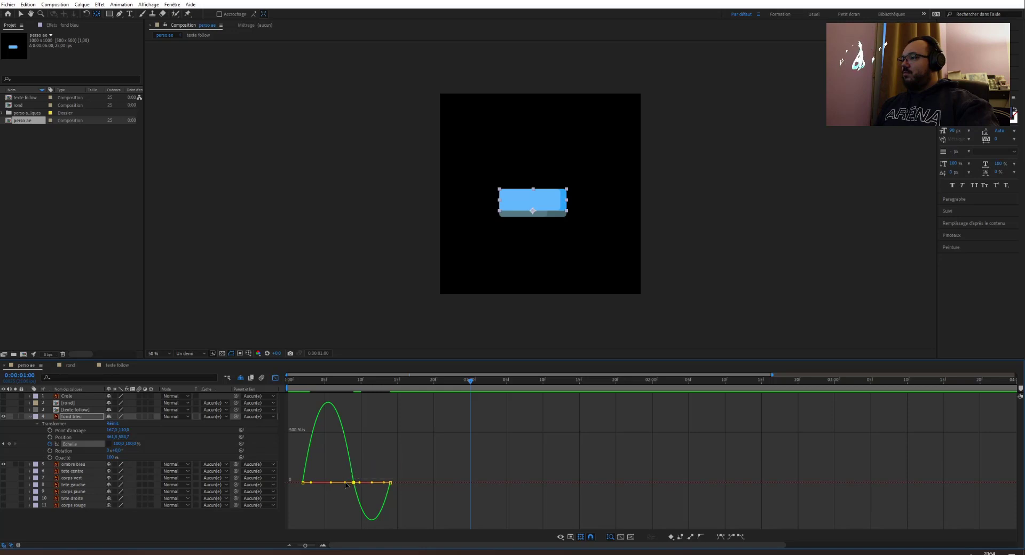
drag(344, 485, 303, 485)
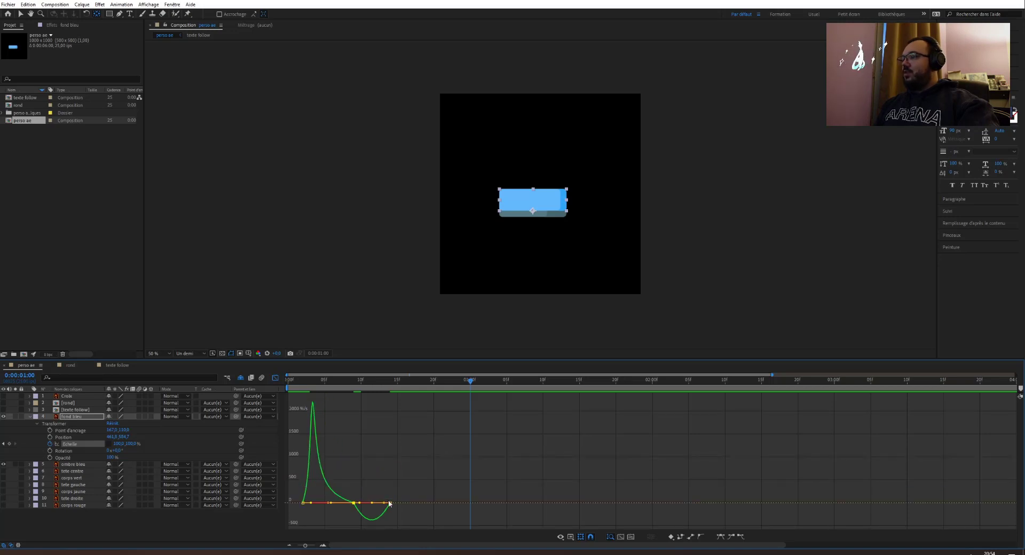
click(389, 503)
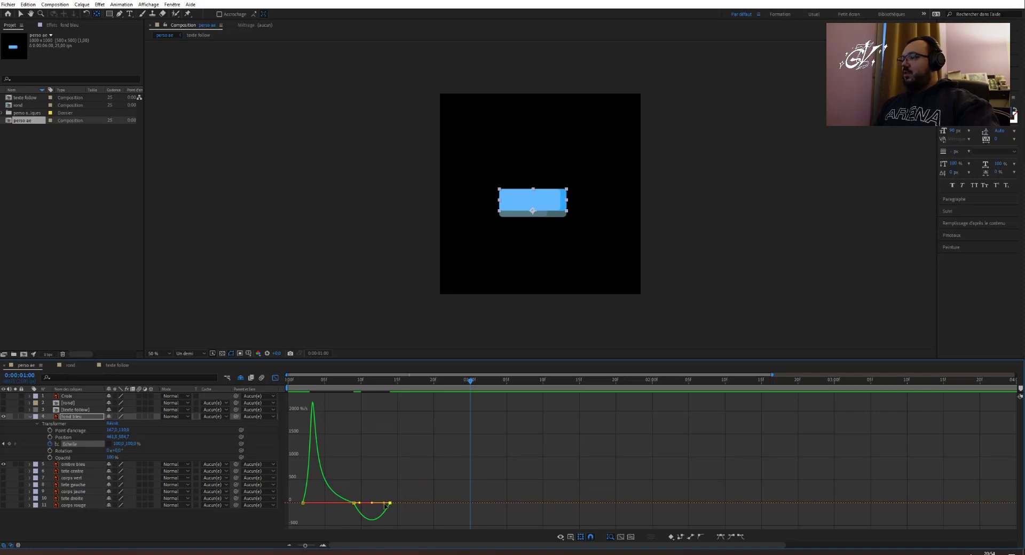
drag(382, 504, 371, 503)
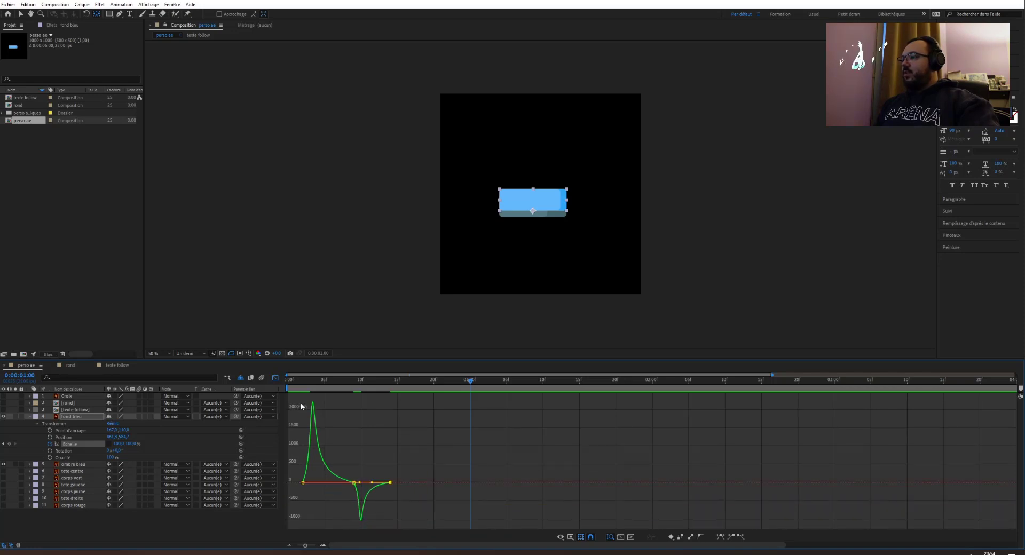
Preview fond bleu's reshaped bounce from the first frame and return to the layer bar view.
drag(302, 381, 273, 379)
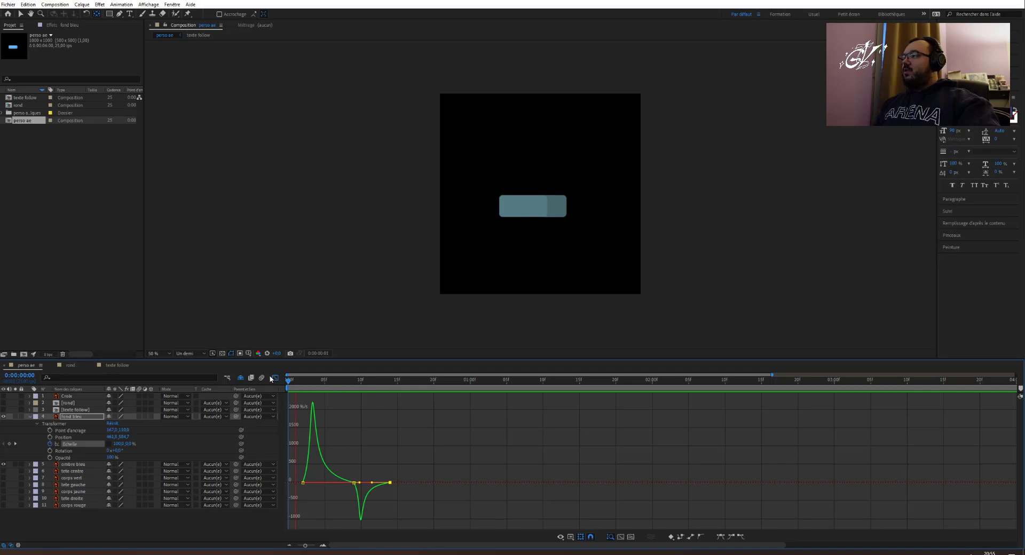
key(space)
key(space)
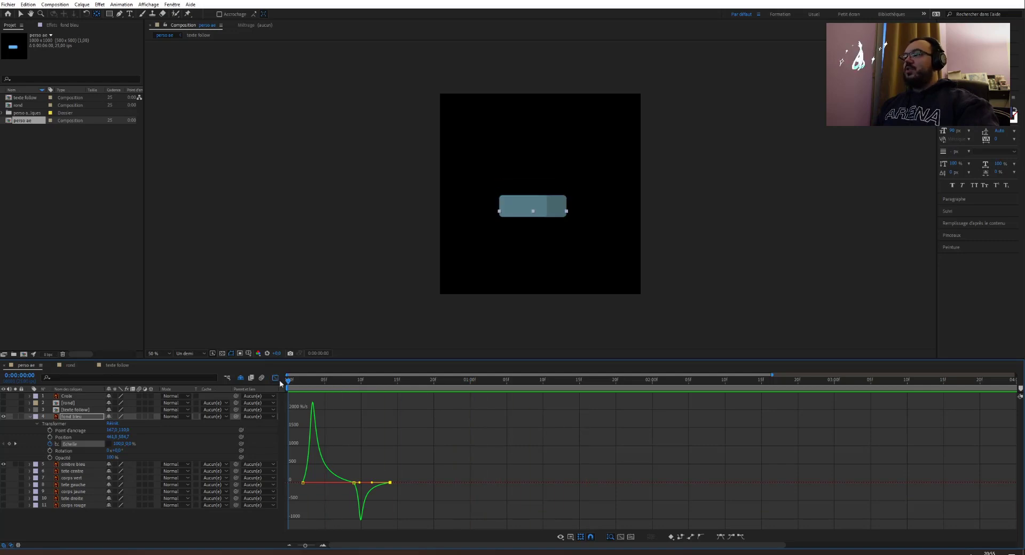
key(space)
key(space)
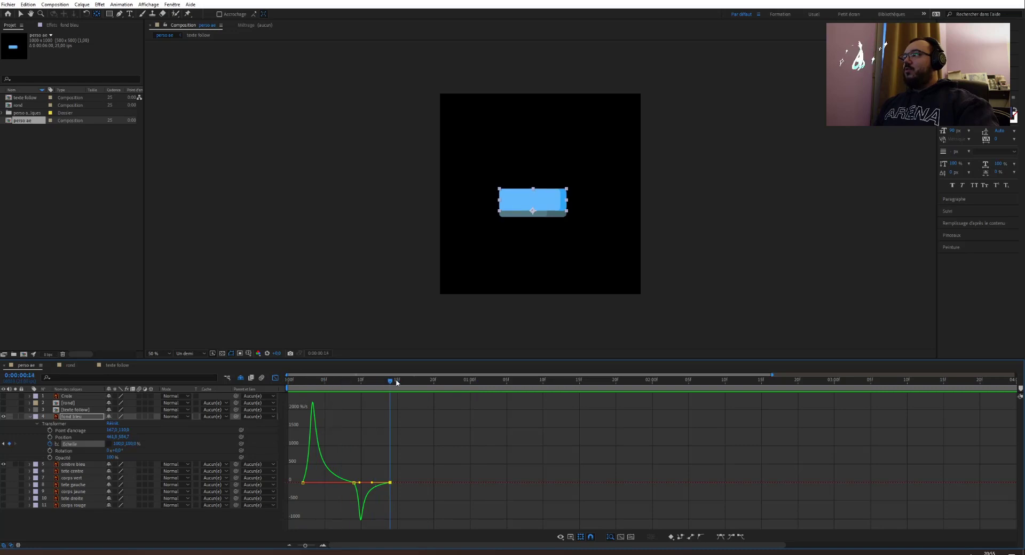
key(space)
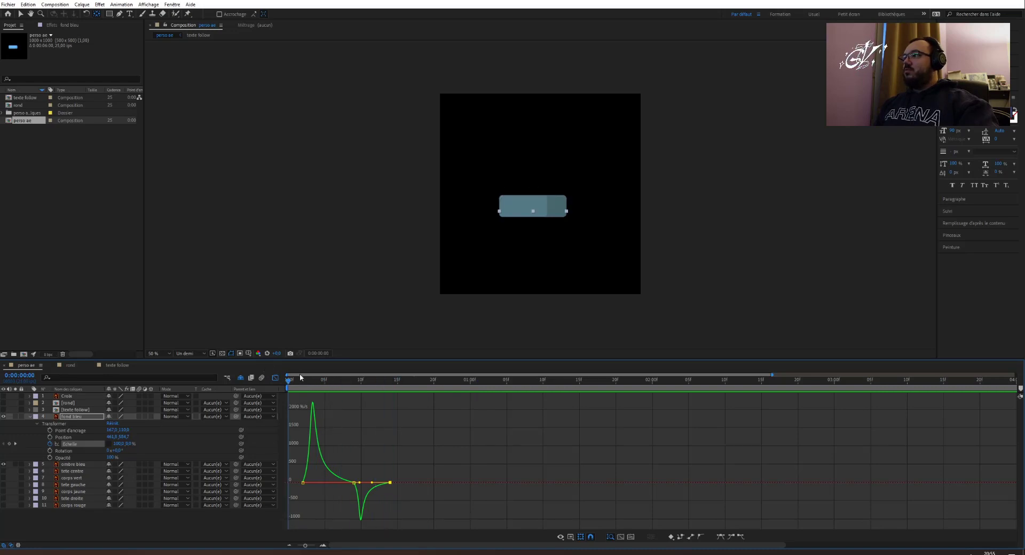
key(space)
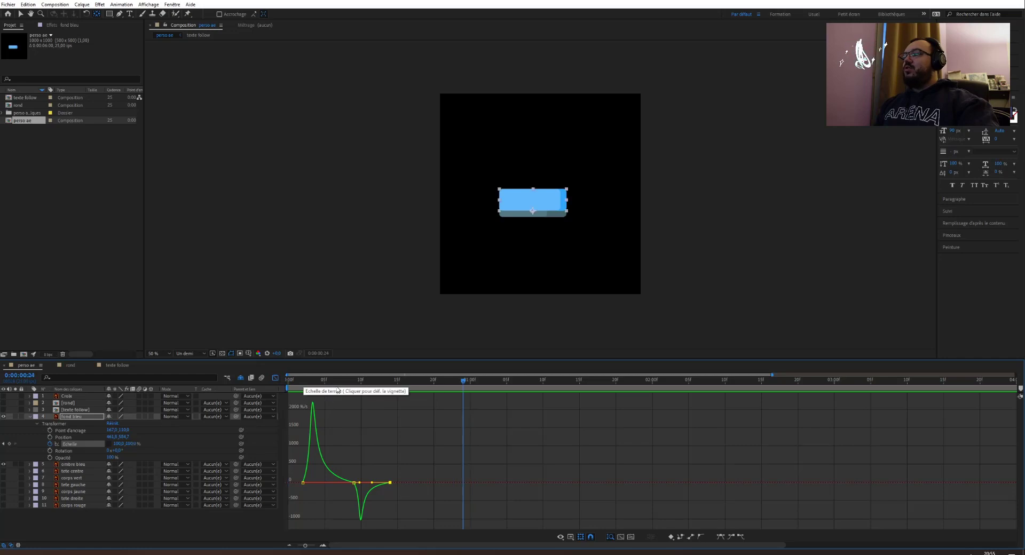
click(275, 377)
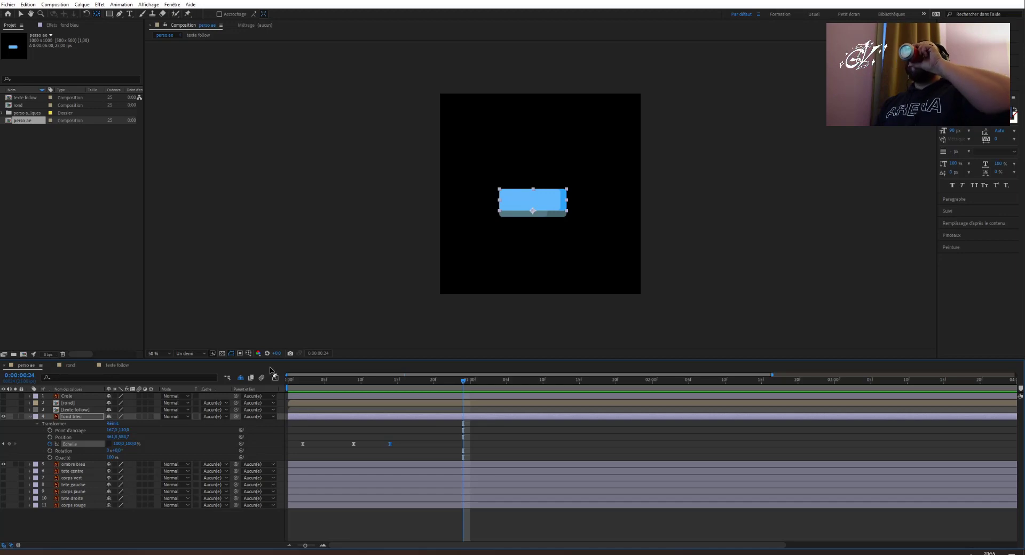
Reveal ombre bleu's transform properties, place the playhead at frame 1 and unlink the proportions of its scale.
click(328, 381)
drag(327, 383, 254, 380)
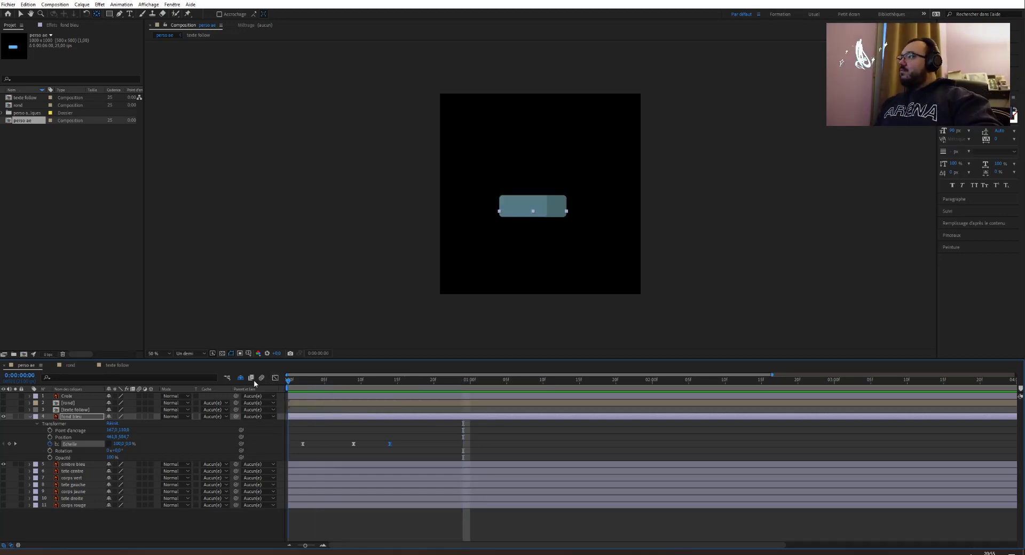
click(30, 417)
click(29, 418)
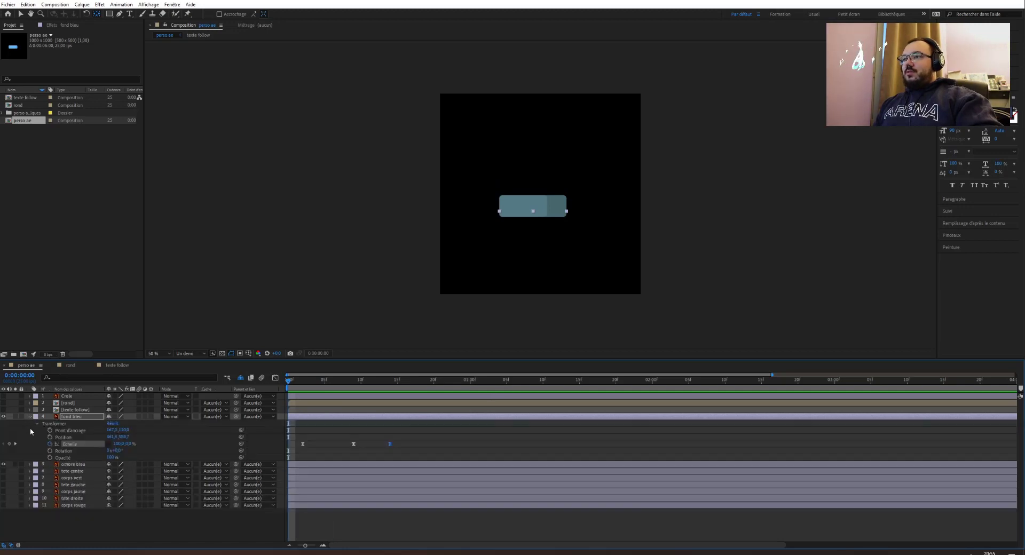
click(30, 465)
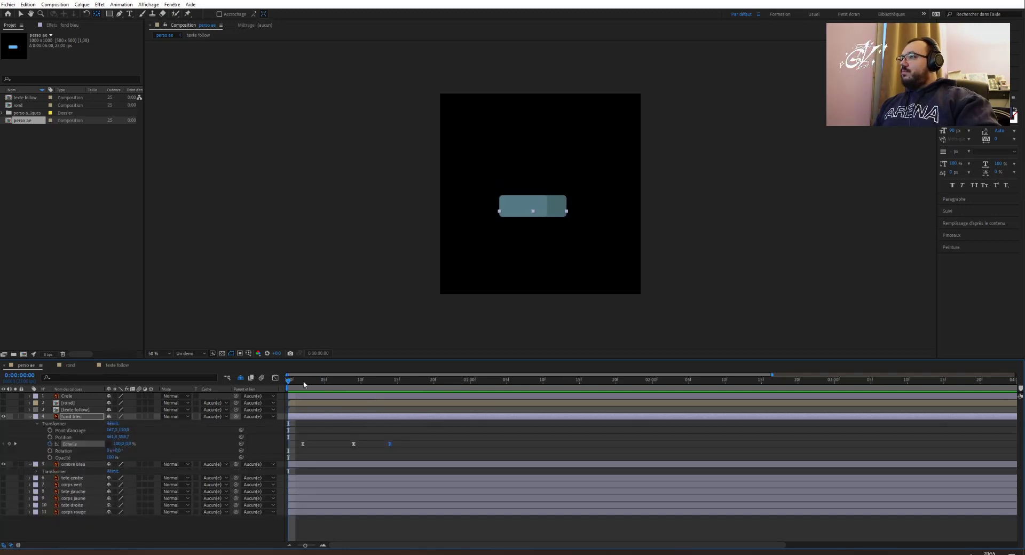
mouse_move(290, 382)
mouse_down()
mouse_move(316, 381)
mouse_move(293, 381)
mouse_up()
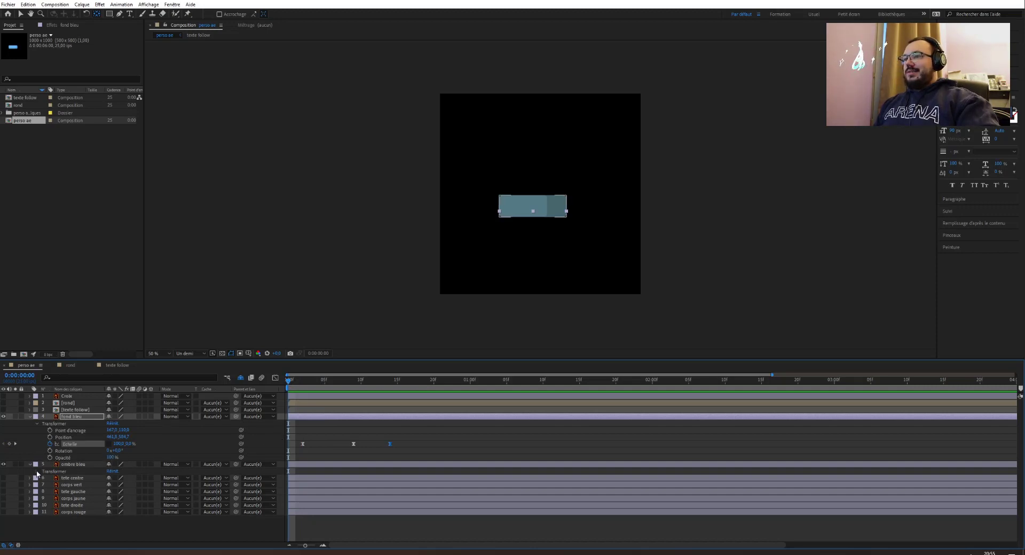
click(37, 471)
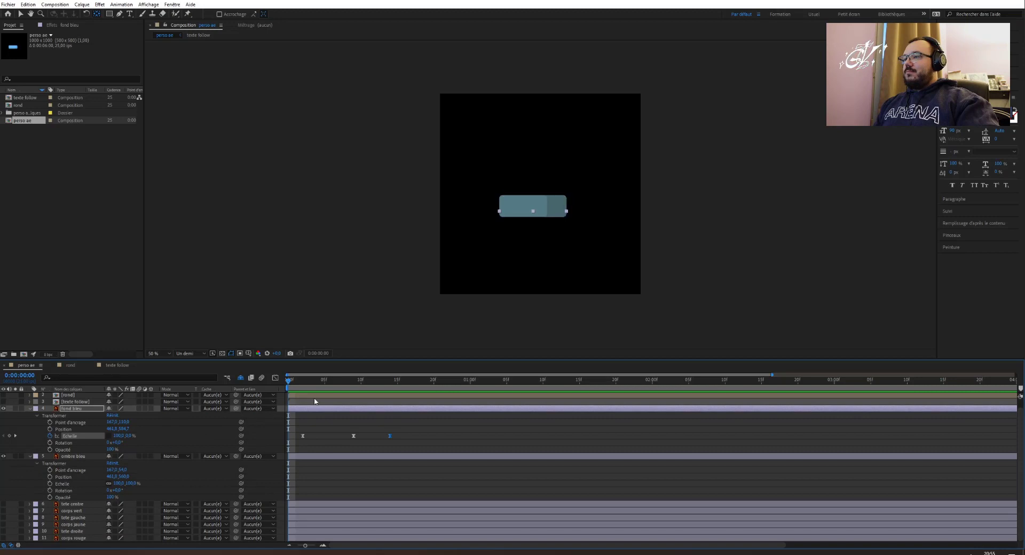
click(298, 383)
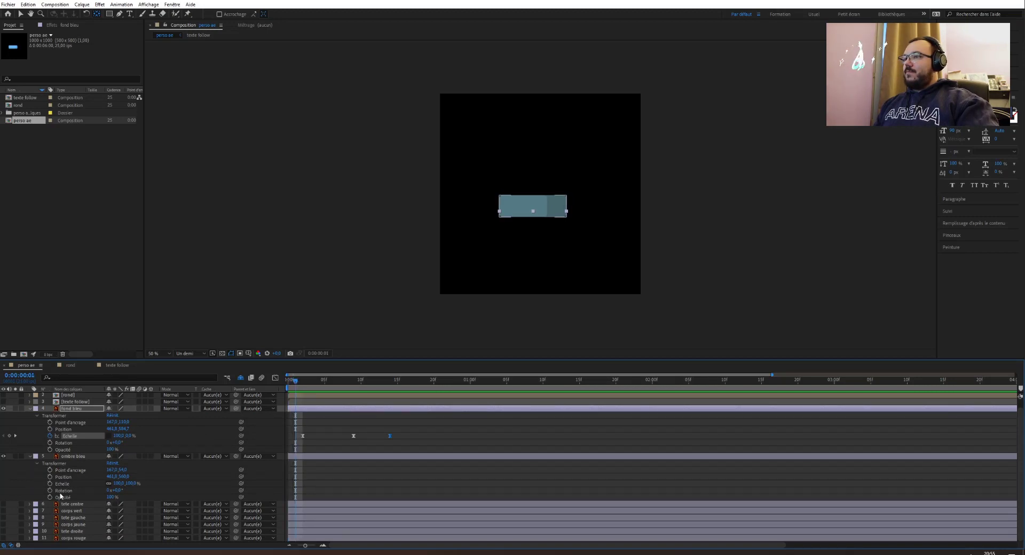
click(130, 484)
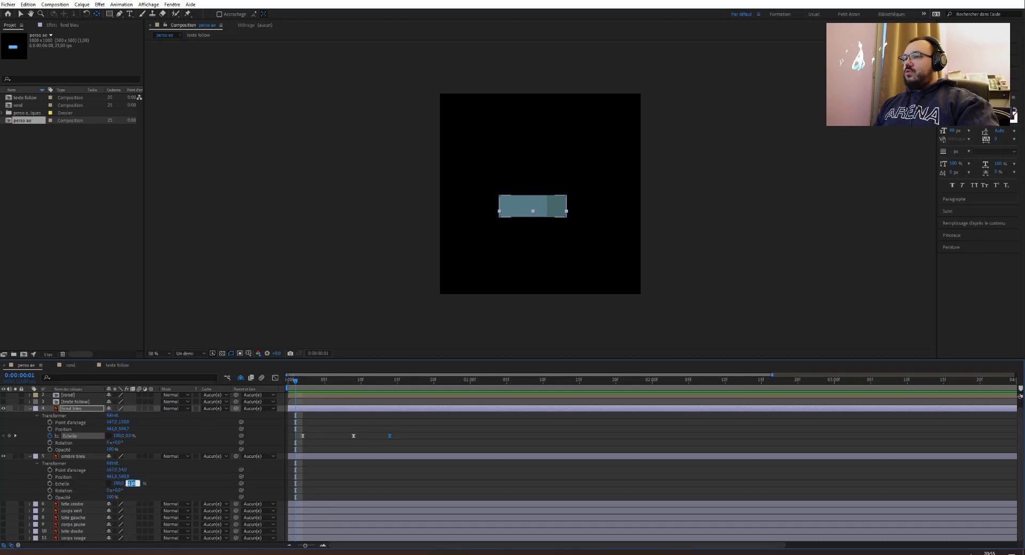
key(Return)
Move ombre bleu's anchor point to the middle of its upper edge and set its vertical scale to 0 %.
click(73, 457)
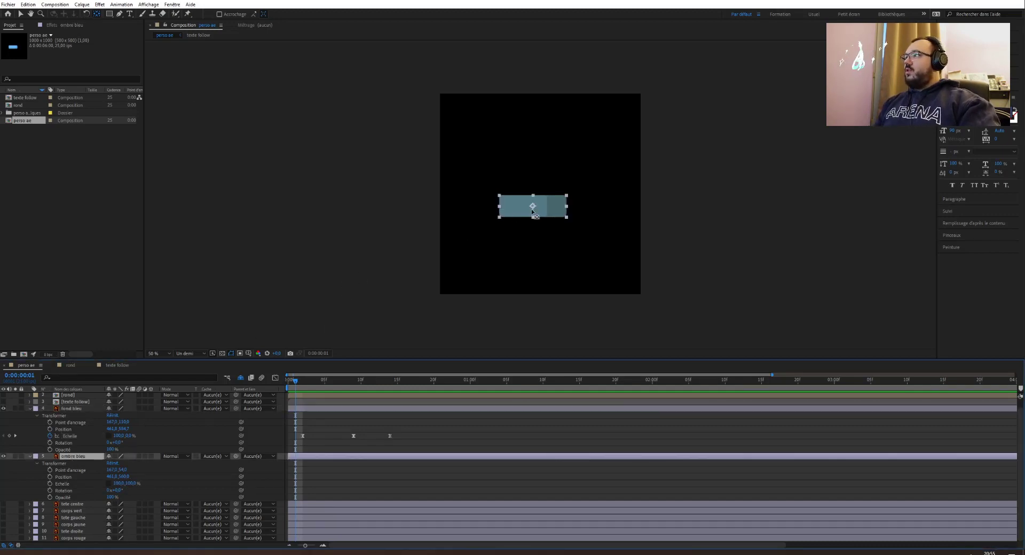
drag(533, 207, 535, 198)
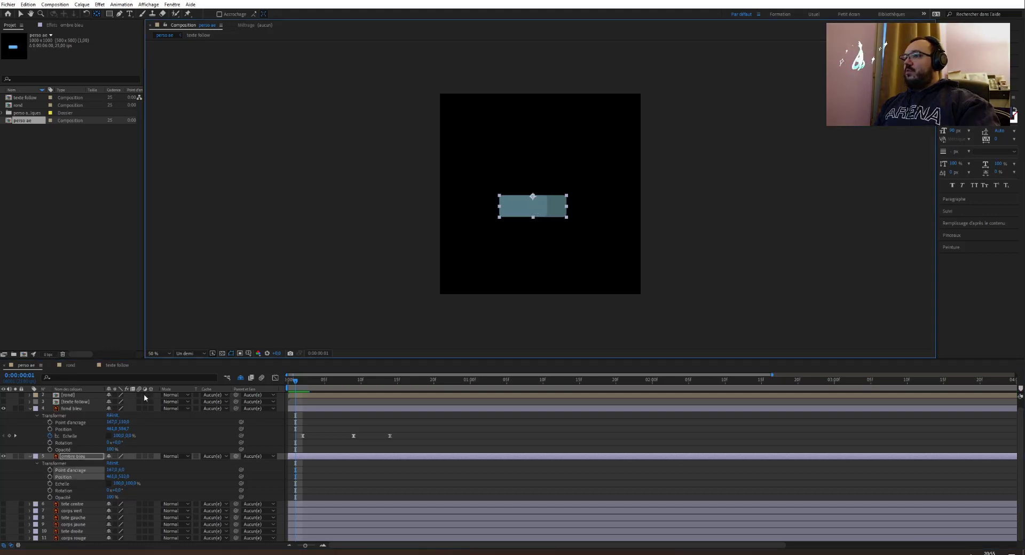
click(130, 484)
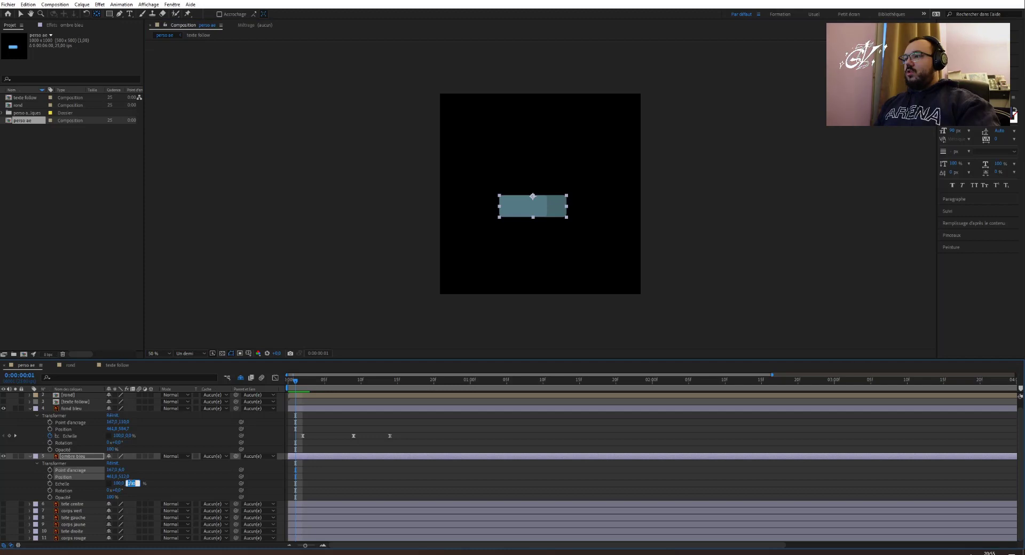
text(0)
key(Return)
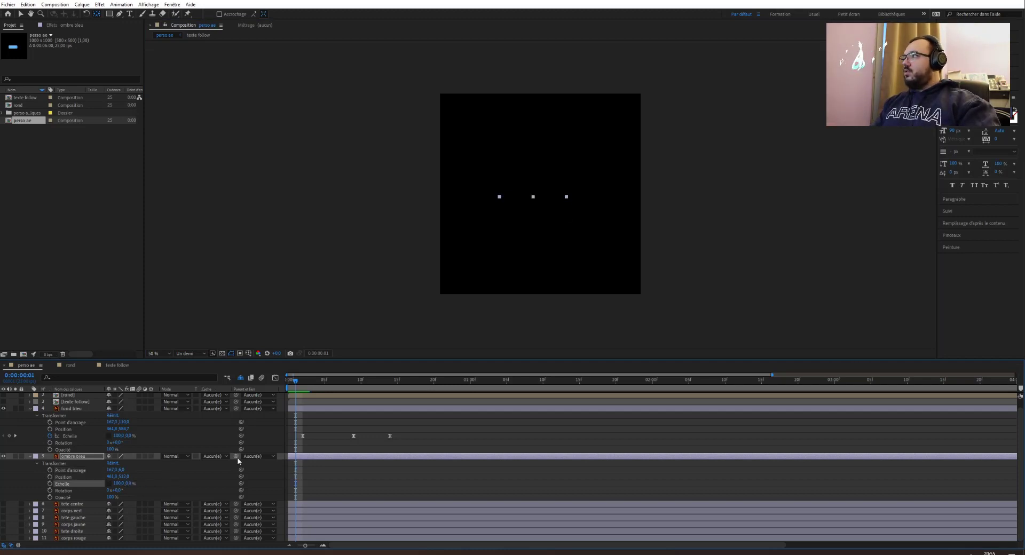
Copy fond bleu's three scale keyframes onto the ombre bleu layer, starting at frame 5.
drag(401, 438, 301, 439)
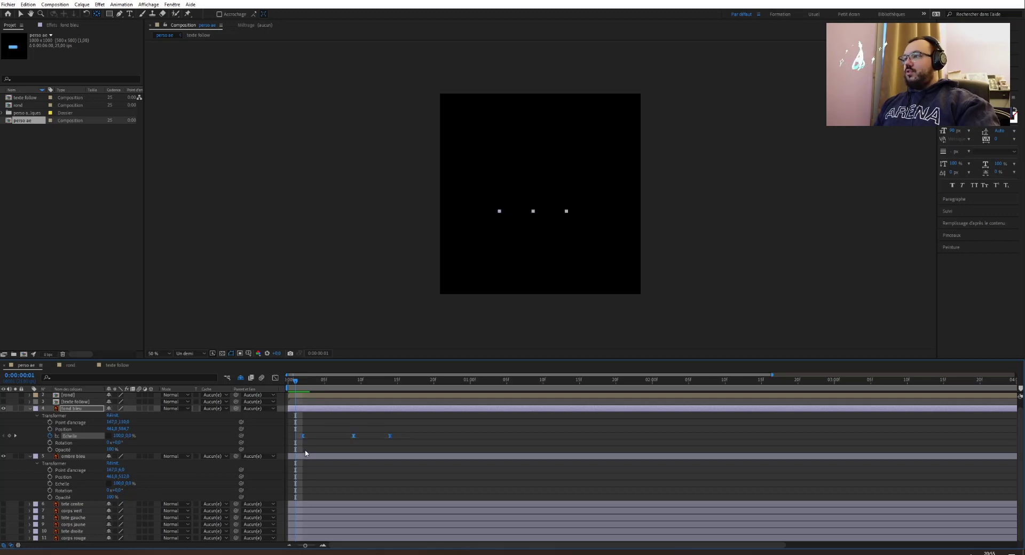
drag(295, 381, 324, 385)
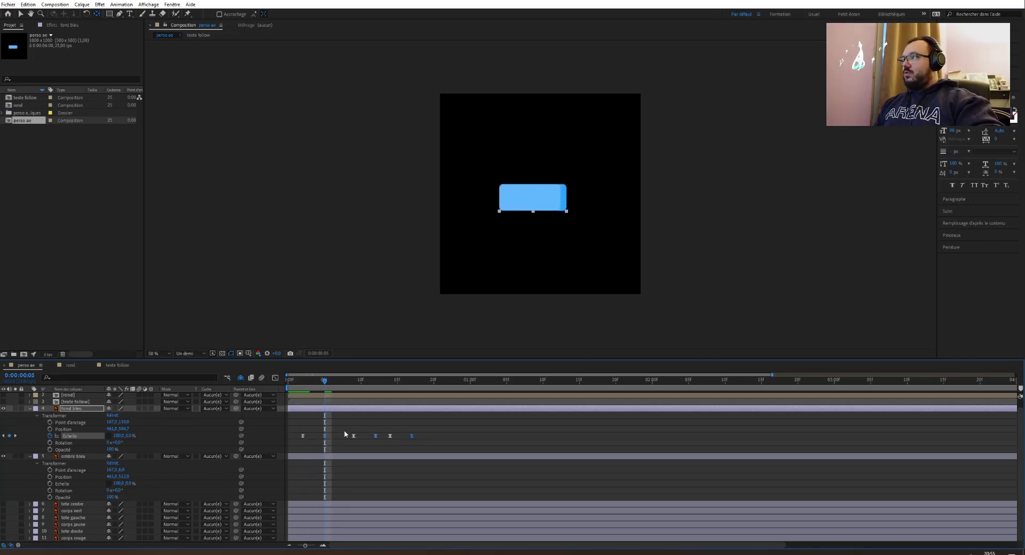
key(ctrl+v)
key(ctrl+z)
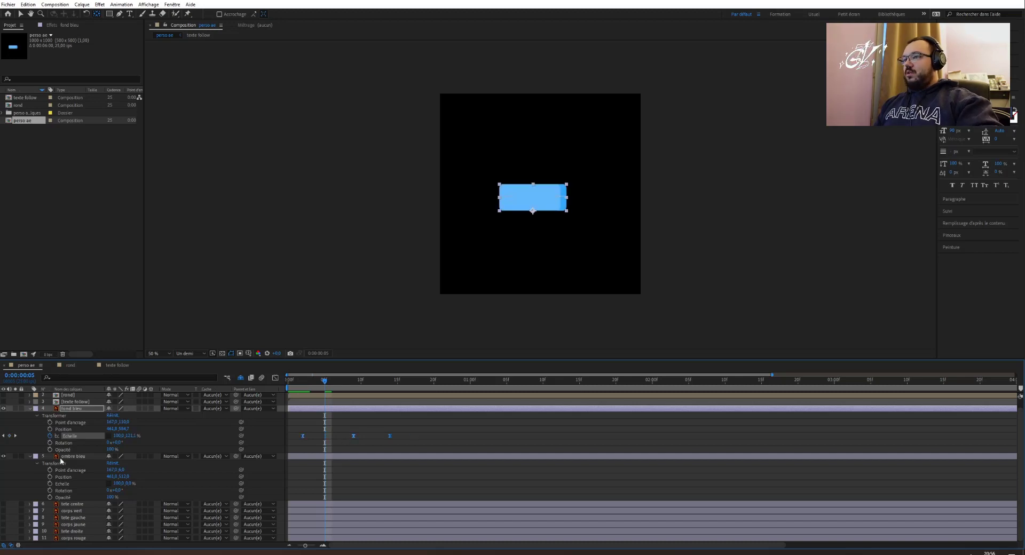
click(63, 457)
key(ctrl+v)
drag(327, 383, 404, 382)
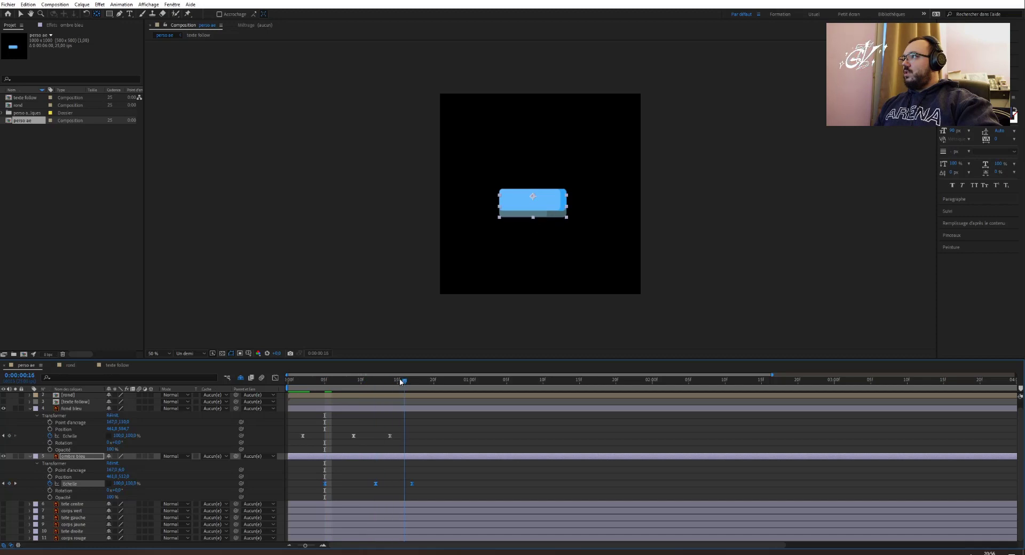
Preview the motion and delay ombre bleu's three scale keyframes to start at frame 9, aligned with fond bleu's second keyframe.
key(space)
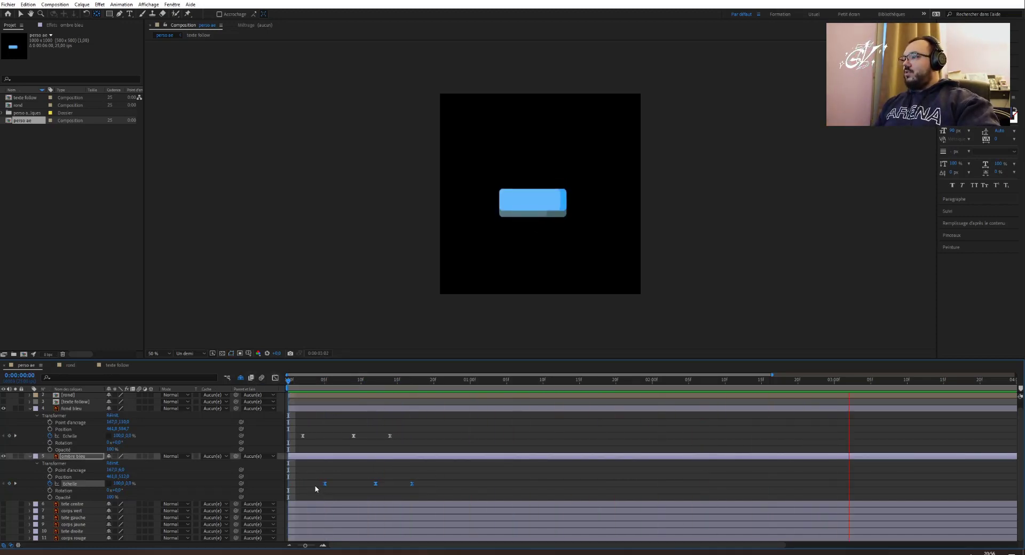
drag(333, 484, 354, 483)
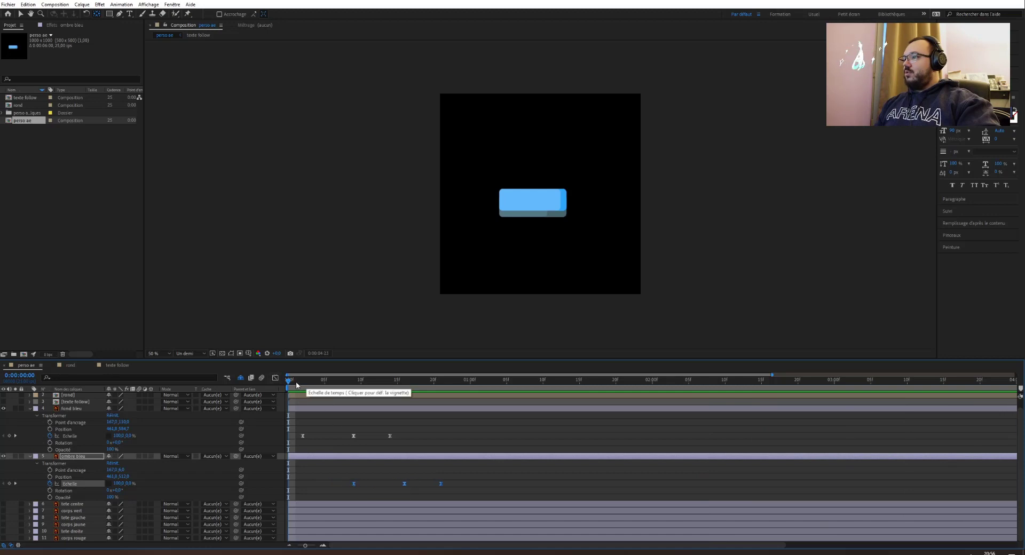
key(space)
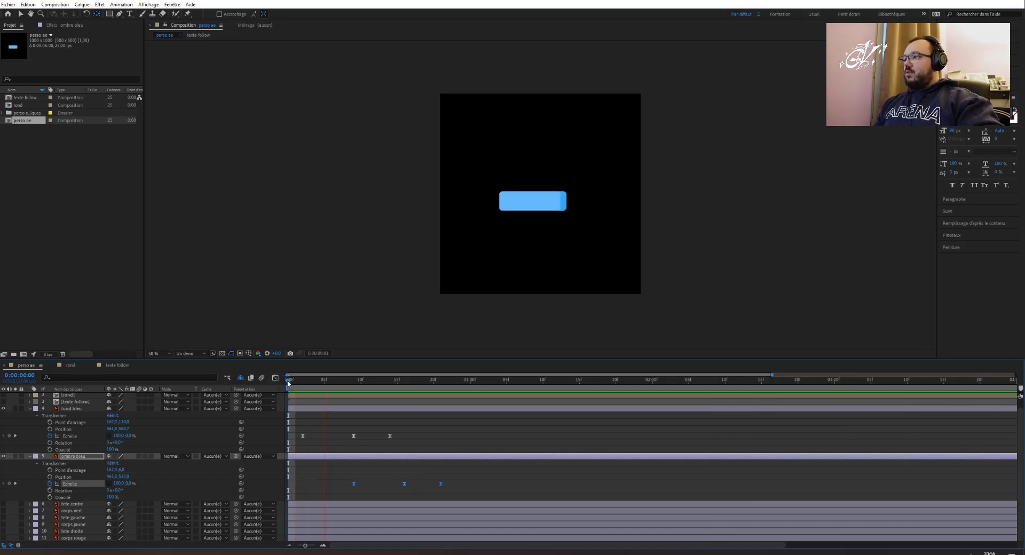
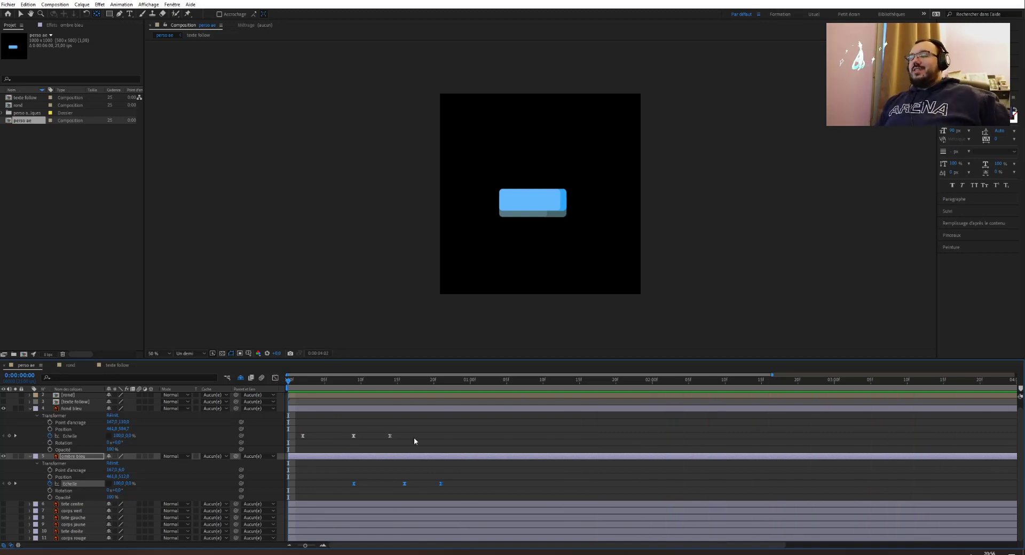
Replay the combined fond bleu and ombre bleu animation from the first frame and check the end of the shadow's motion.
key(space)
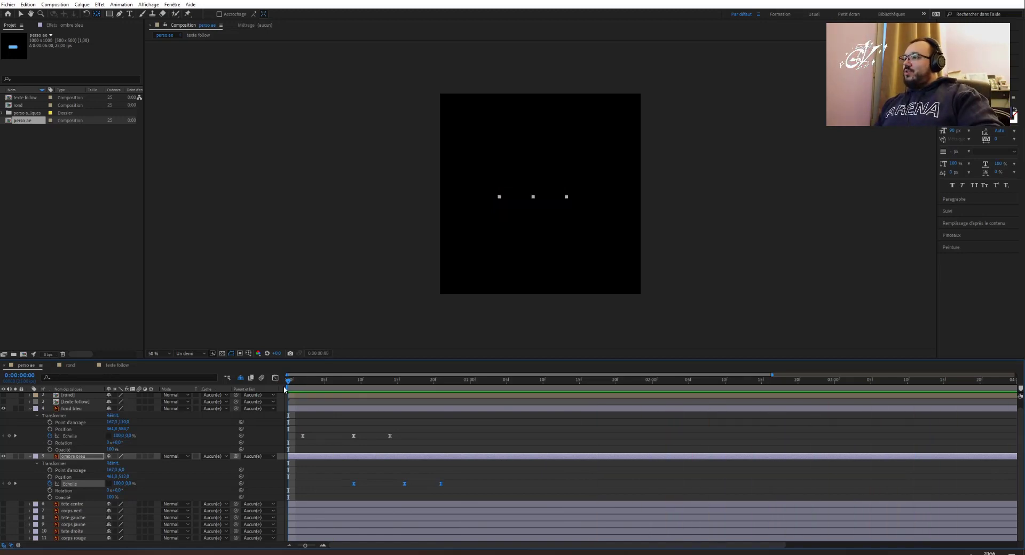
key(space)
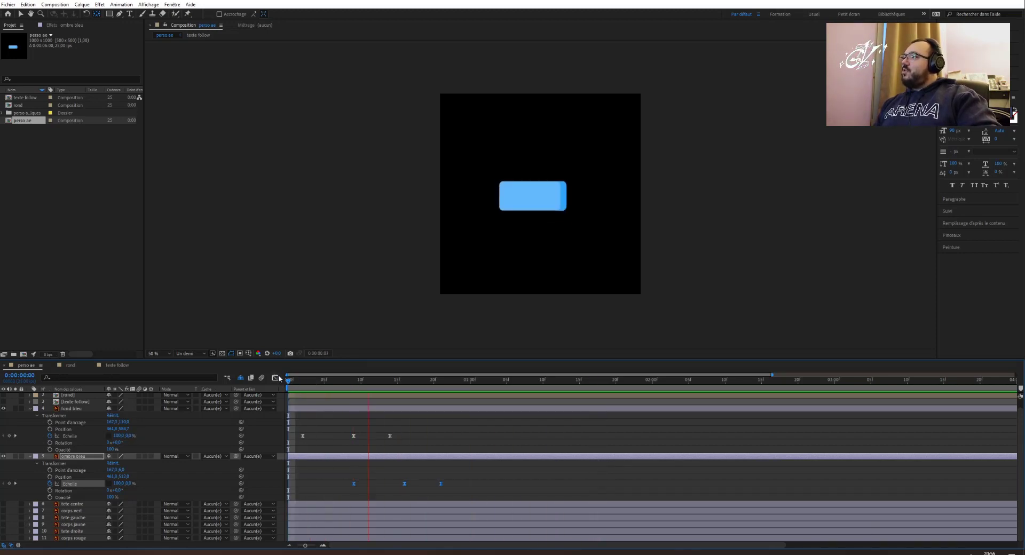
key(space)
mouse_move(463, 386)
mouse_down()
mouse_move(288, 380)
mouse_move(447, 374)
mouse_up()
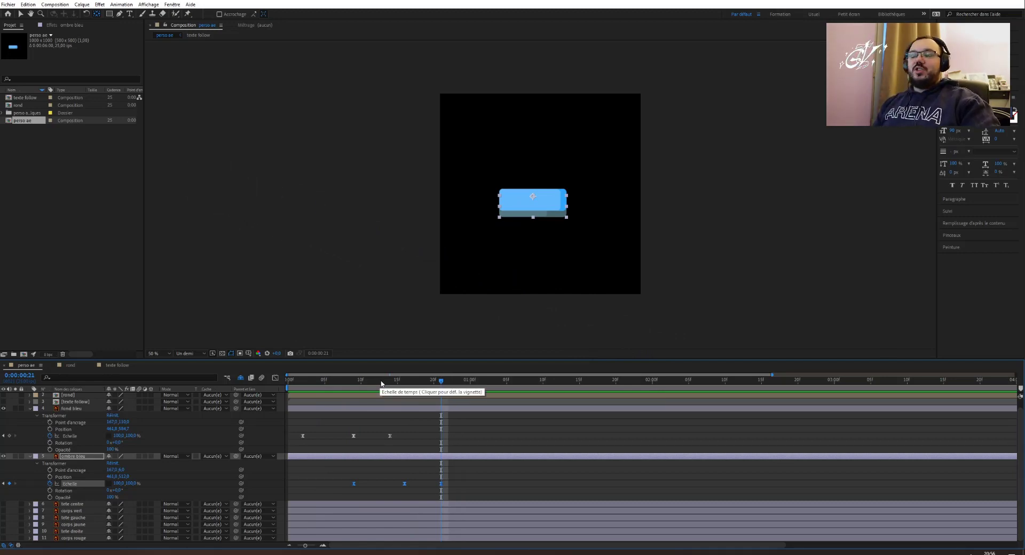
drag(336, 382, 253, 381)
key(space)
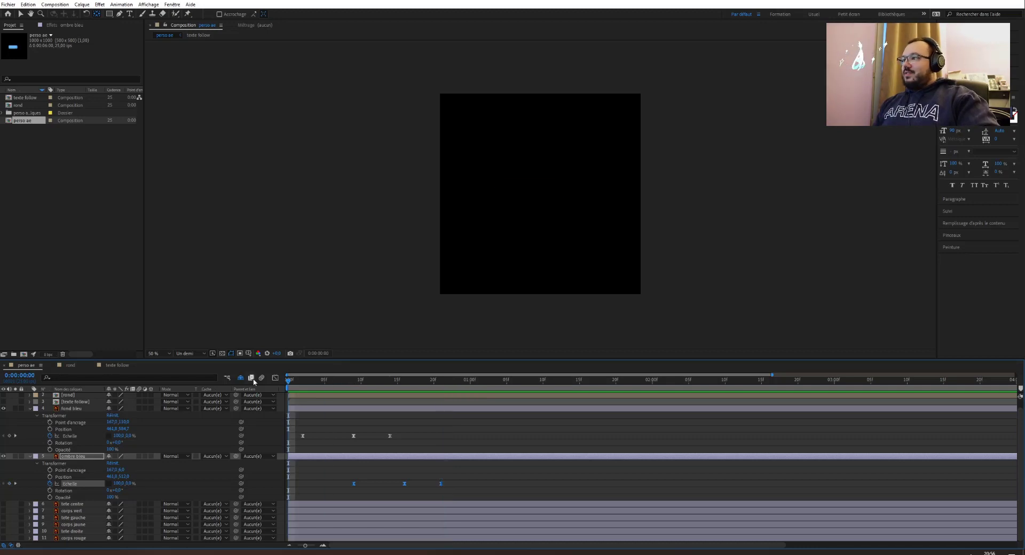
Save the project as picto in D:\tuto\reseaux\defis\animation.
key(space)
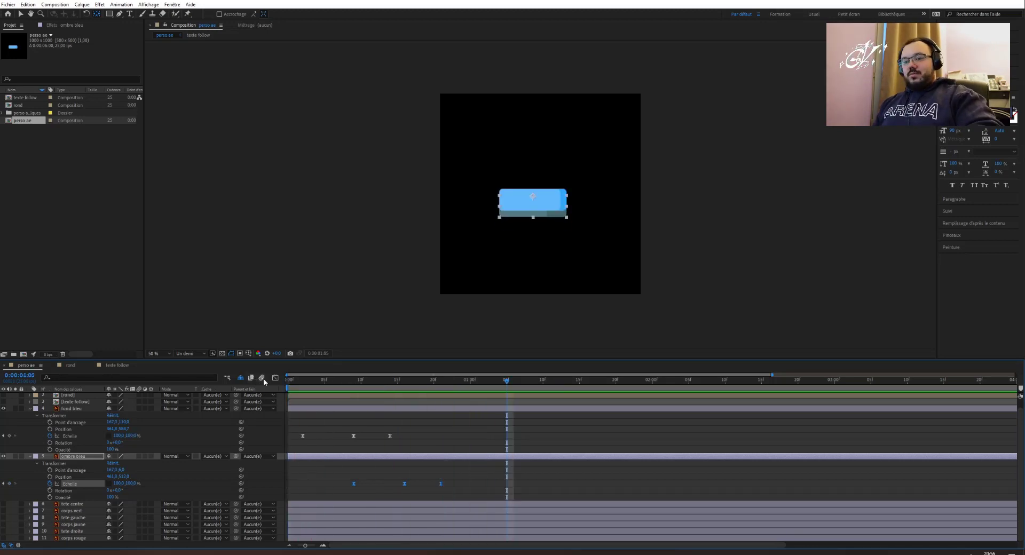
key(ctrl+s)
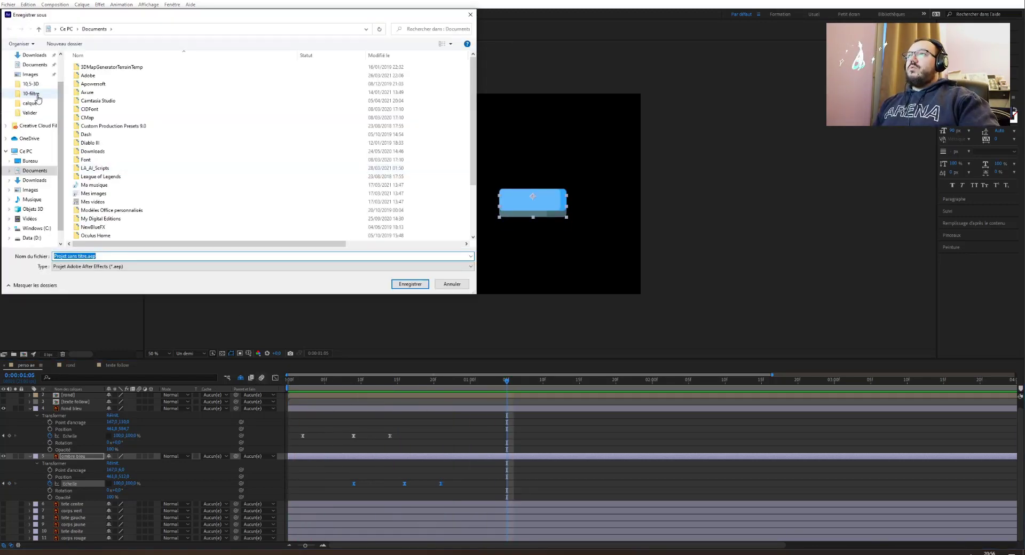
scroll(37, 99, up, 2)
click(30, 71)
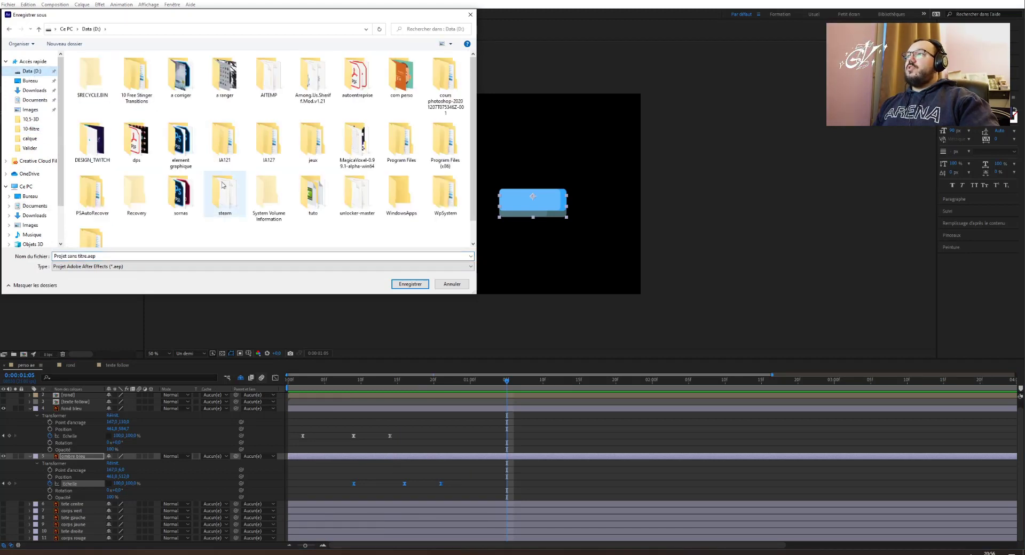
scroll(219, 182, down, 1)
double_click(312, 165)
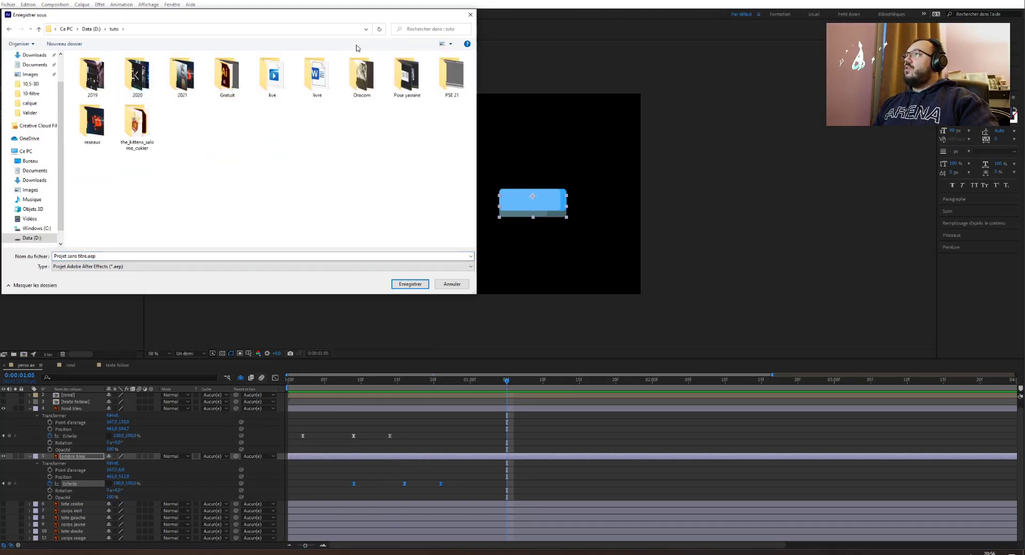
double_click(104, 128)
double_click(85, 67)
double_click(91, 76)
click(247, 256)
text(picto)
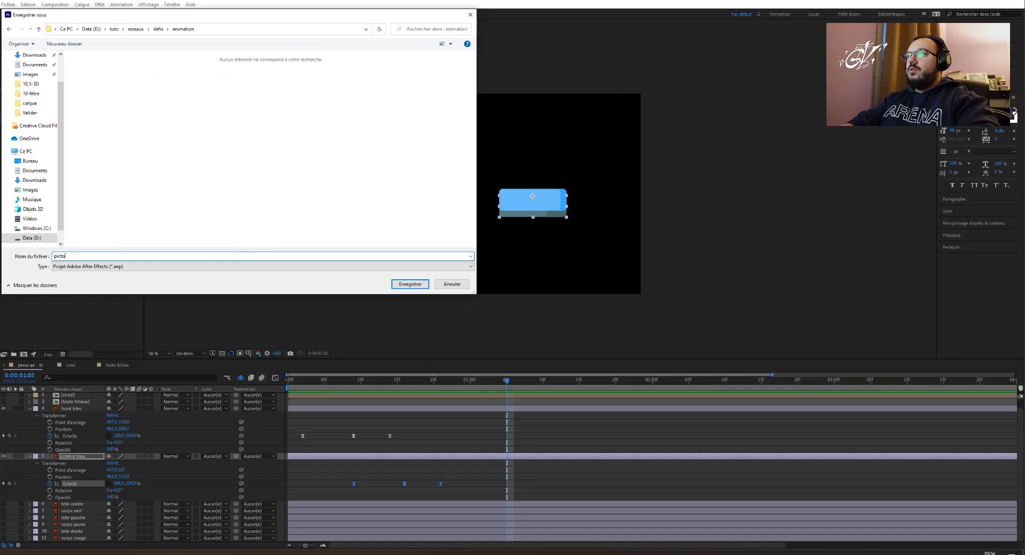
key(Return)
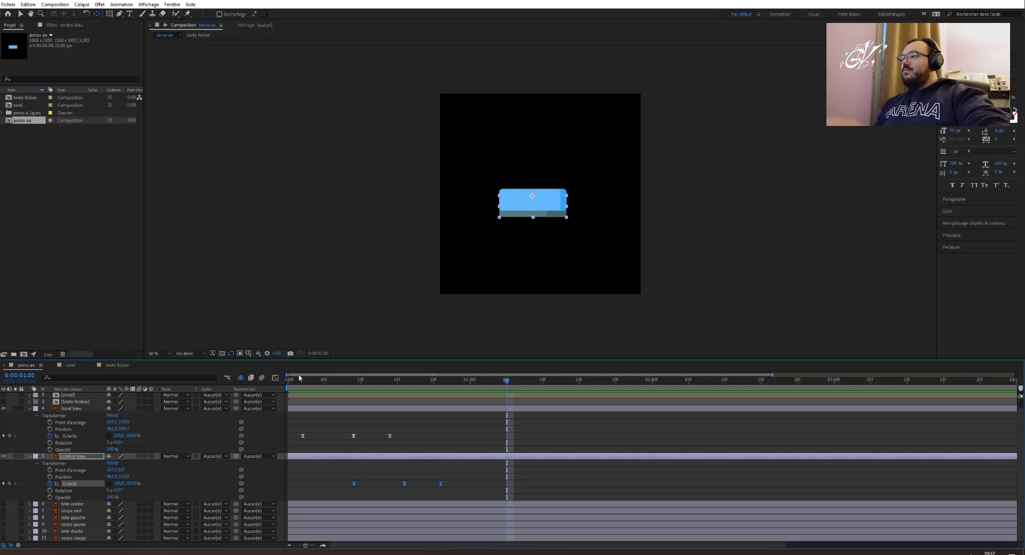
Collapse the fond bleu and ombre bleu layers, return to the first frame and hide both from the layer list as shy layers.
click(31, 409)
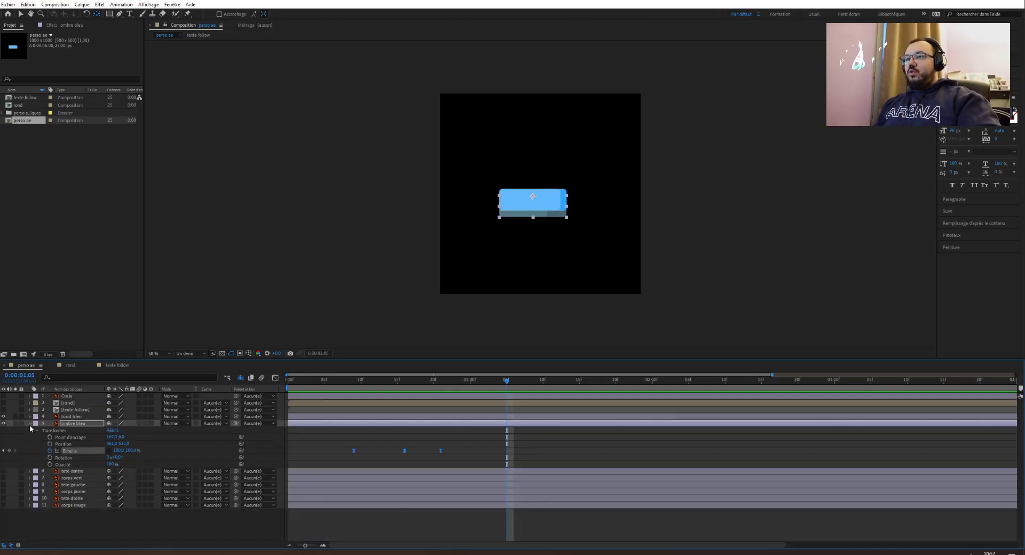
click(29, 423)
click(74, 417)
click(73, 424)
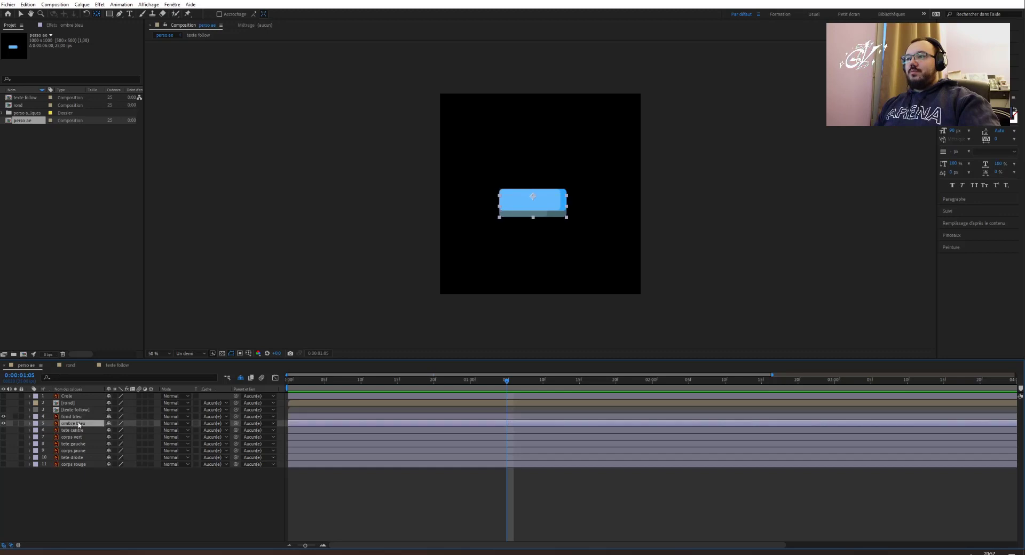
drag(510, 385, 266, 388)
click(29, 424)
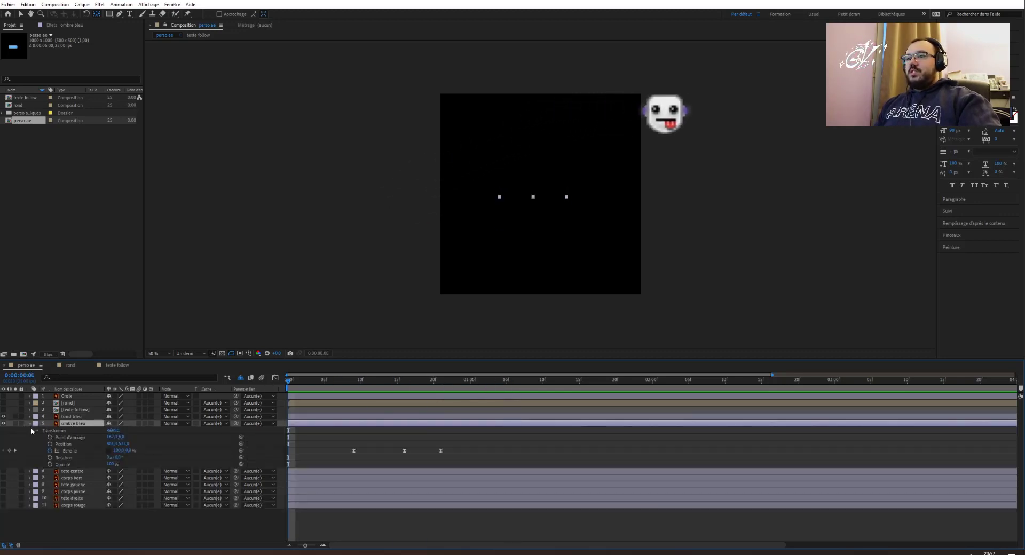
click(29, 472)
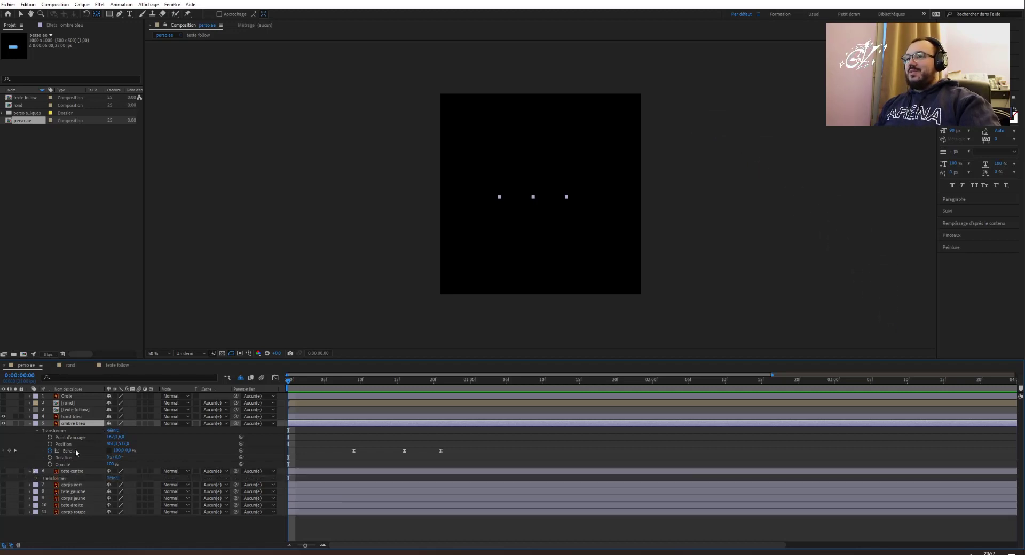
click(30, 472)
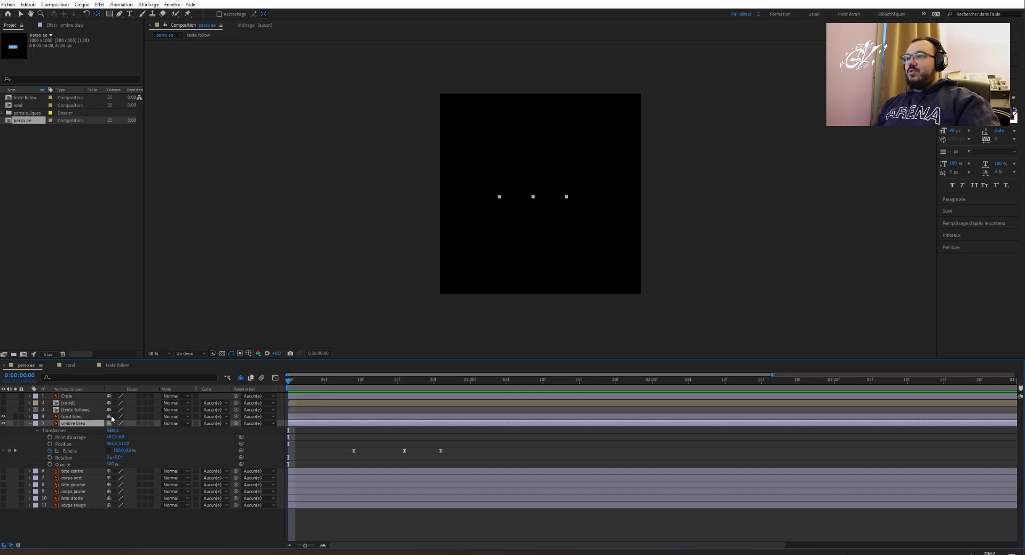
click(109, 424)
click(109, 416)
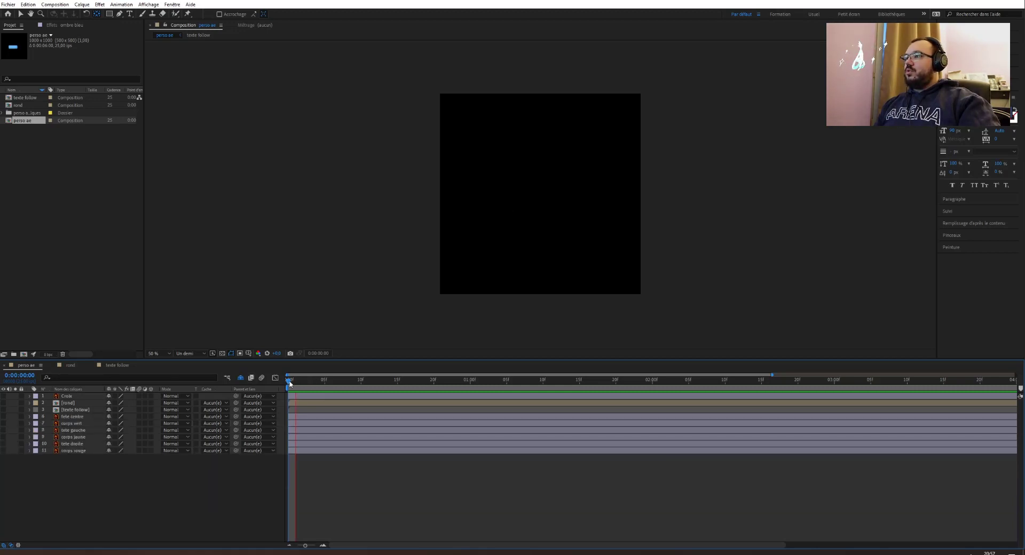
Preview the opening frames and turn on the visibility of all remaining listed layers, from corps rouge up to the cross.
key(space)
drag(306, 383, 330, 381)
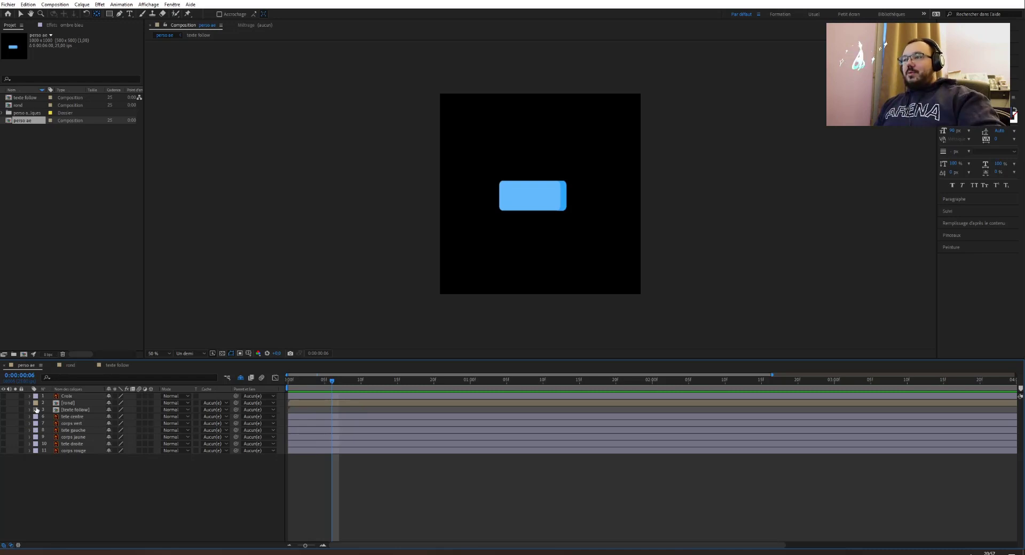
drag(3, 451, 3, 396)
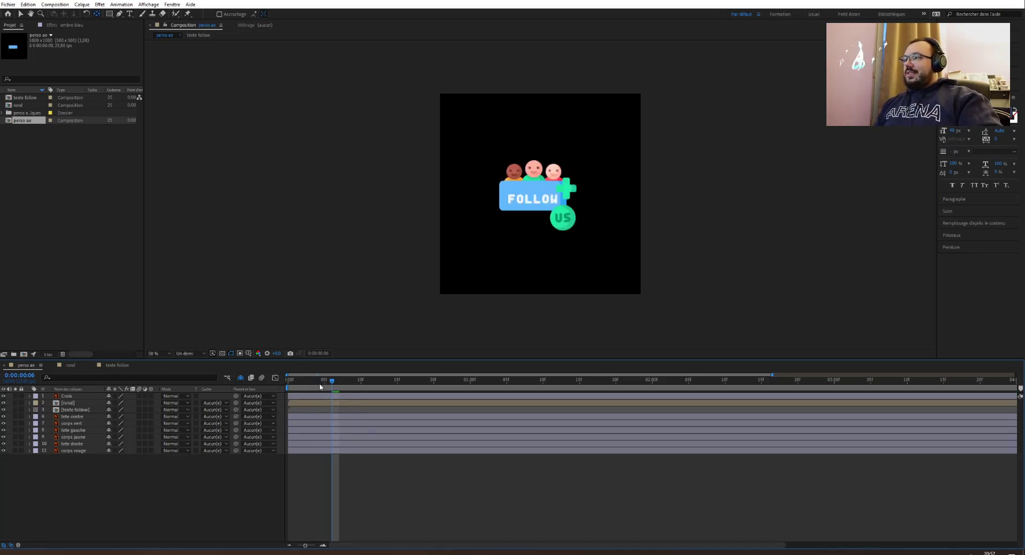
Expand the transform properties of the rond composition layer and move the playhead to 1 second.
drag(333, 383, 397, 396)
click(561, 223)
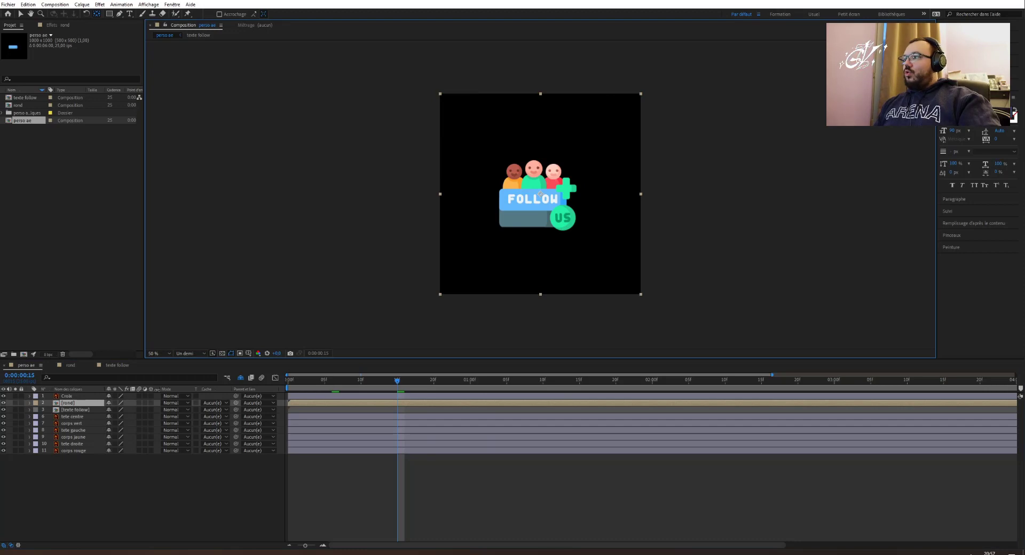
click(29, 403)
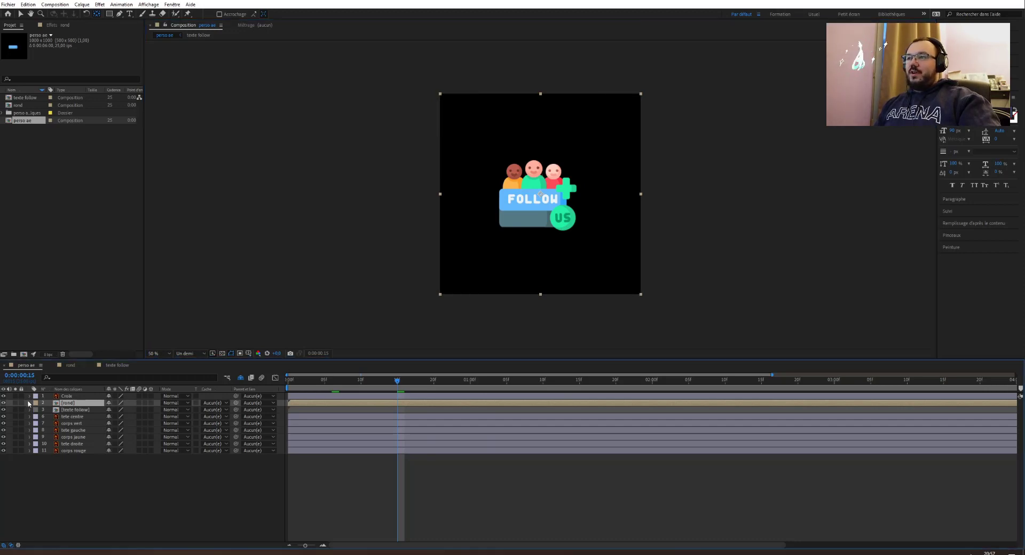
click(37, 411)
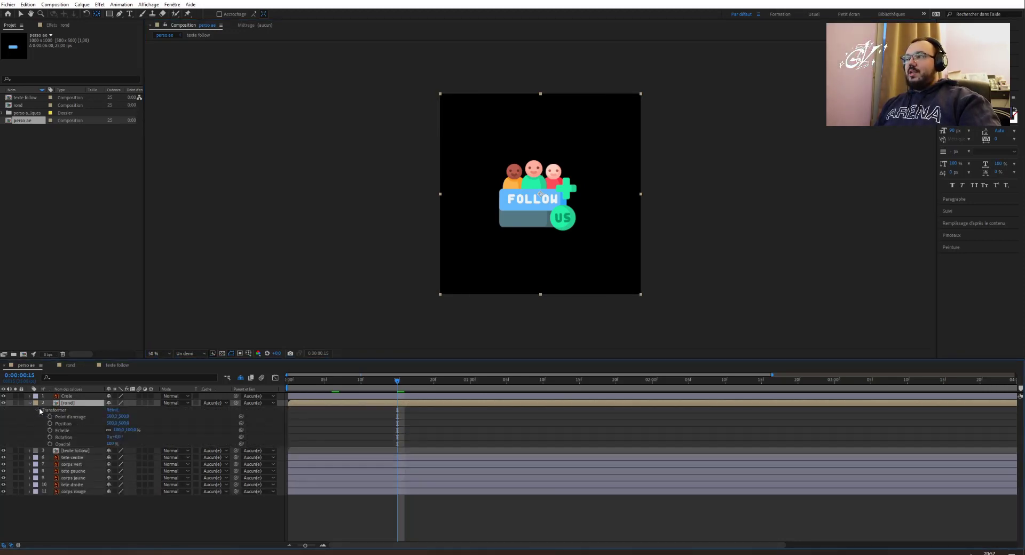
drag(397, 381, 471, 381)
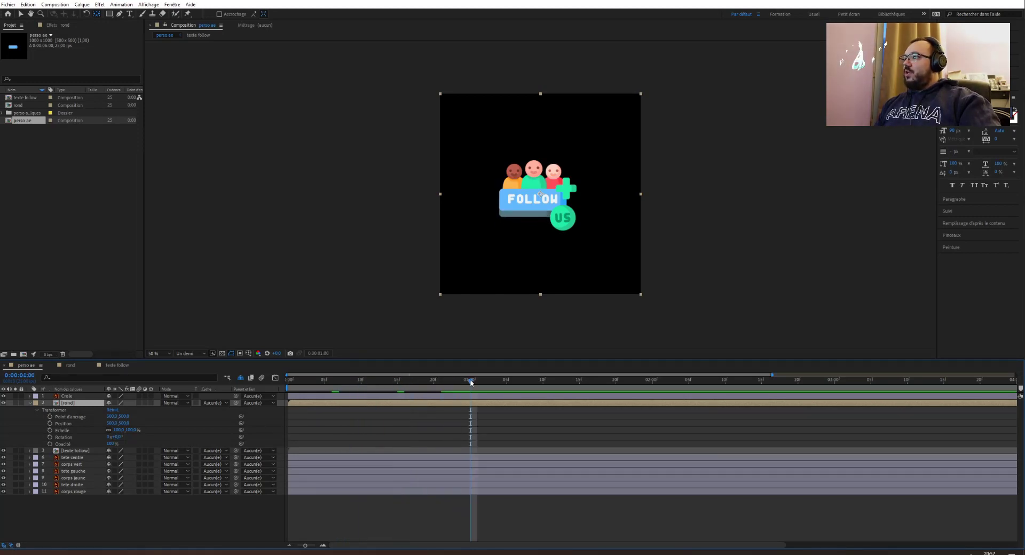
Start rotation and position keyframes on the rond composition layer at 1 second, with rotation at 0 turns.
click(108, 437)
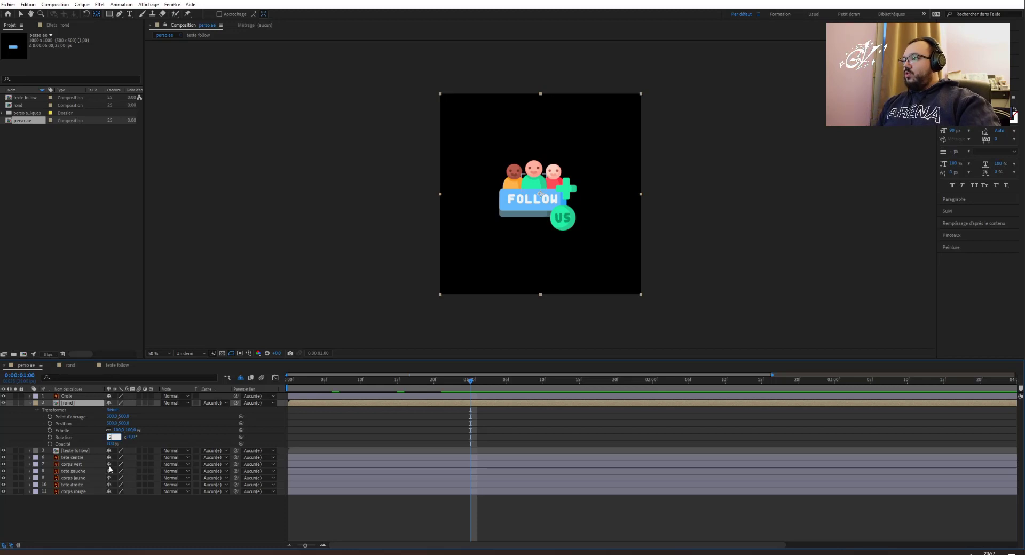
click(50, 437)
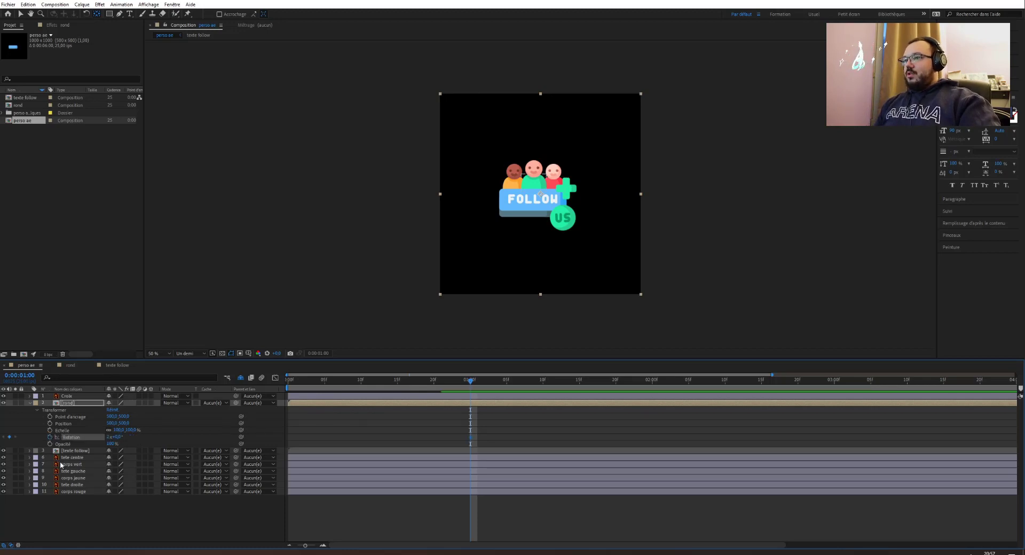
click(109, 437)
text(0)
key(Return)
mouse_move(472, 386)
mouse_down()
mouse_move(652, 390)
mouse_move(470, 382)
mouse_up()
click(50, 424)
At 1 second 20 frames, move the rond layer horizontally past the canvas's right edge and set its rotation to 2 turns.
drag(471, 382, 615, 383)
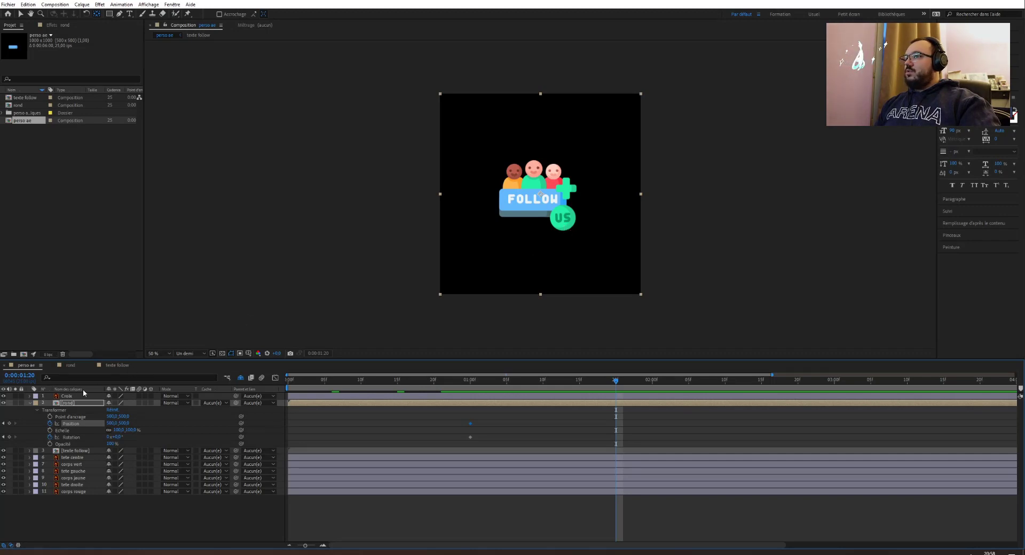
click(566, 229)
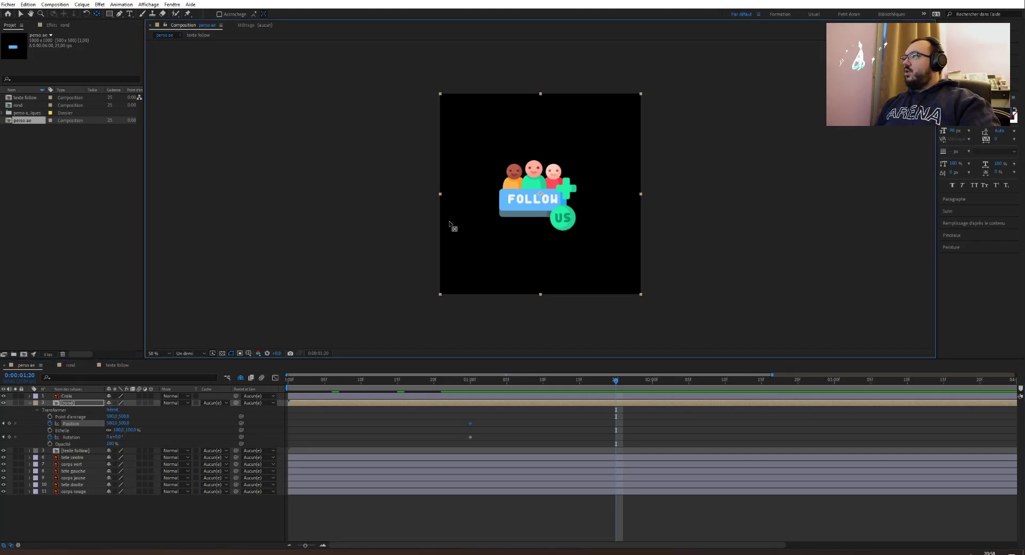
click(20, 13)
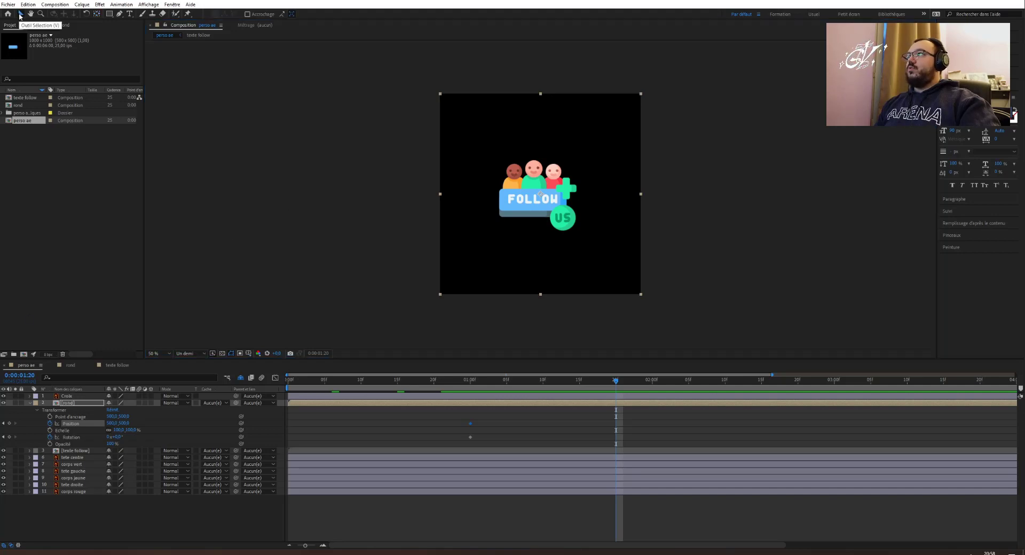
drag(562, 226, 666, 222)
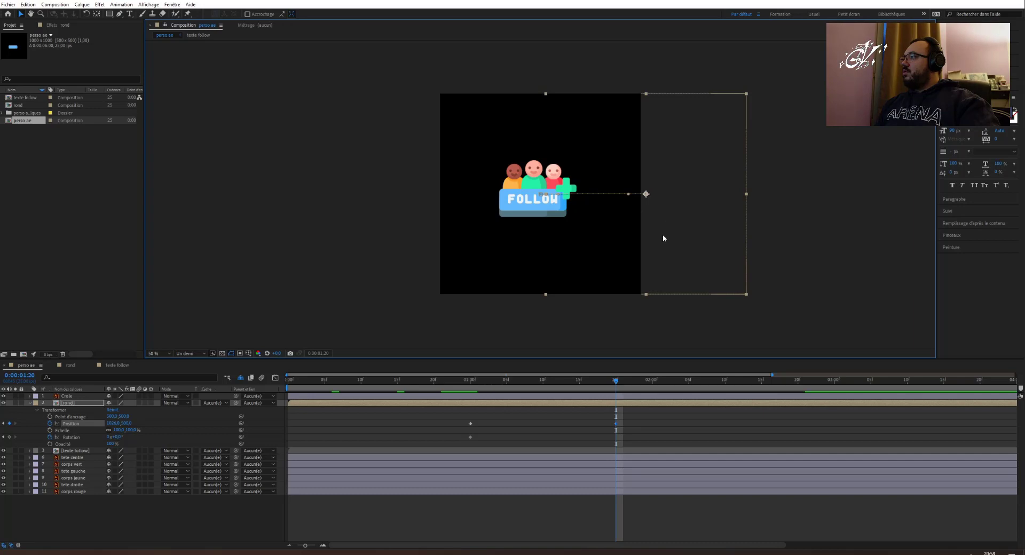
click(108, 437)
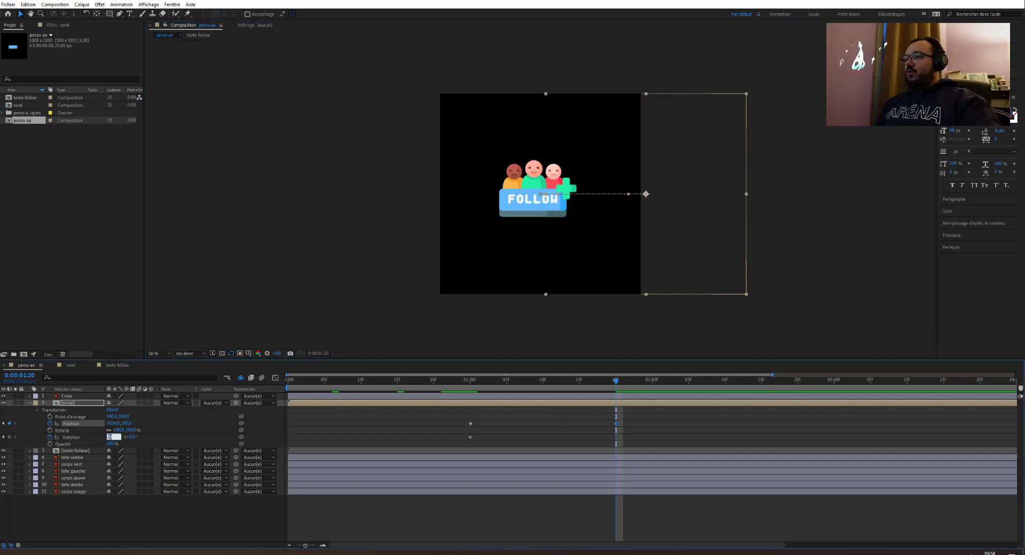
text(2)
key(Return)
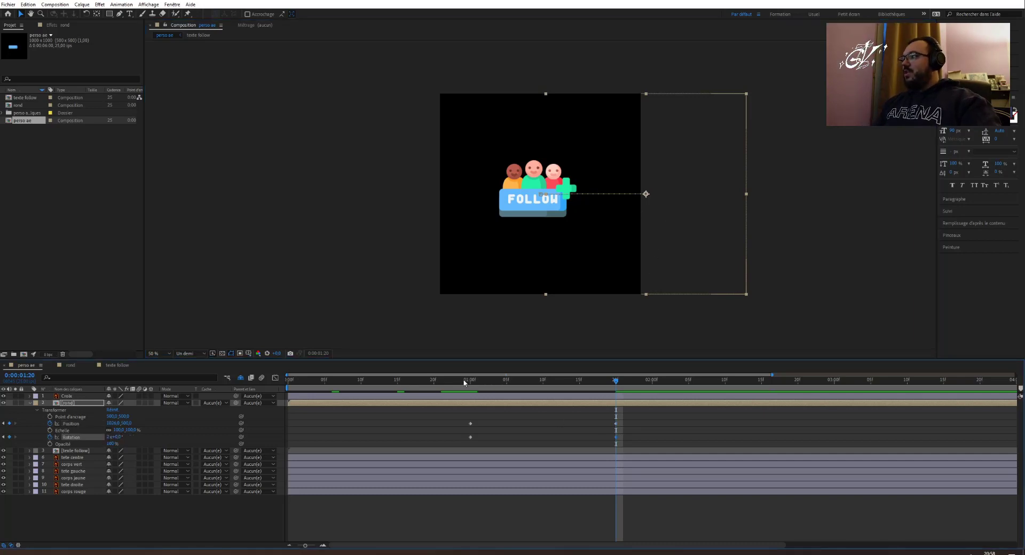
Preview the rond layer's motion and undo its position and rotation keyframes.
key(space)
key(space)
mouse_move(471, 383)
mouse_down()
mouse_move(463, 386)
mouse_move(549, 390)
mouse_move(473, 393)
mouse_up()
key(ctrl+z)
key(ctrl+z)
key(ctrl+z)
key(ctrl+z)
key(ctrl+z)
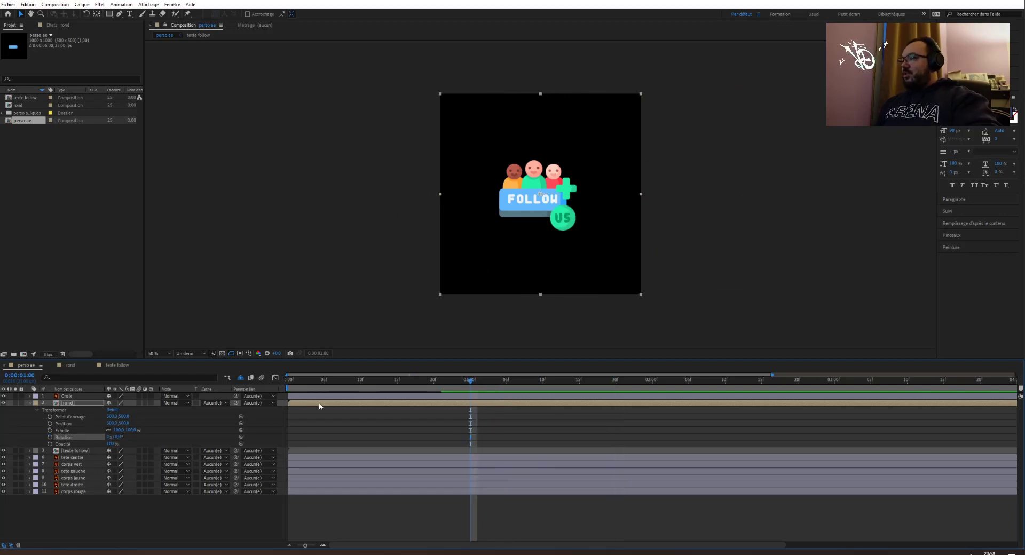
Open the rond composition and start a rotation keyframe on its Rond layer at 1 second.
click(70, 367)
click(64, 409)
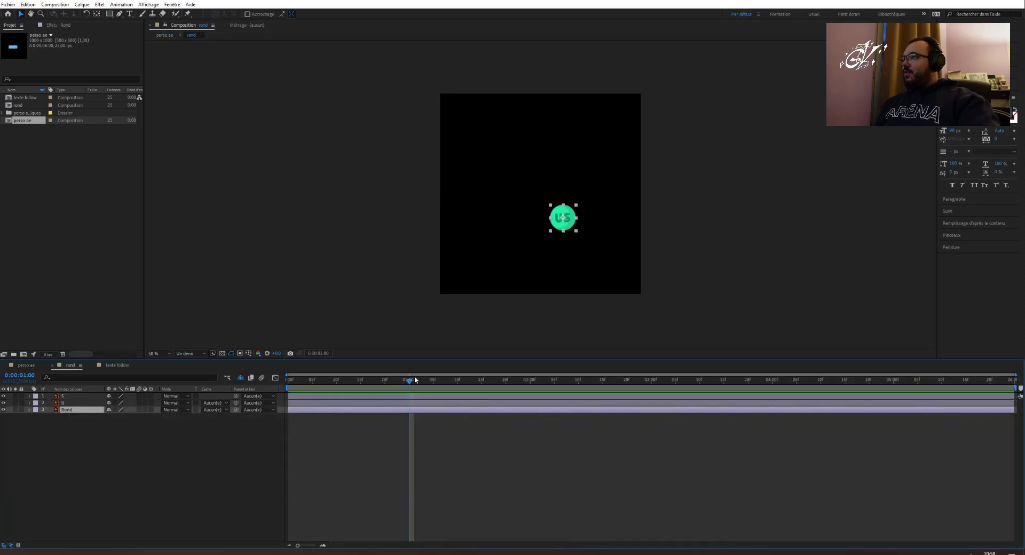
click(29, 409)
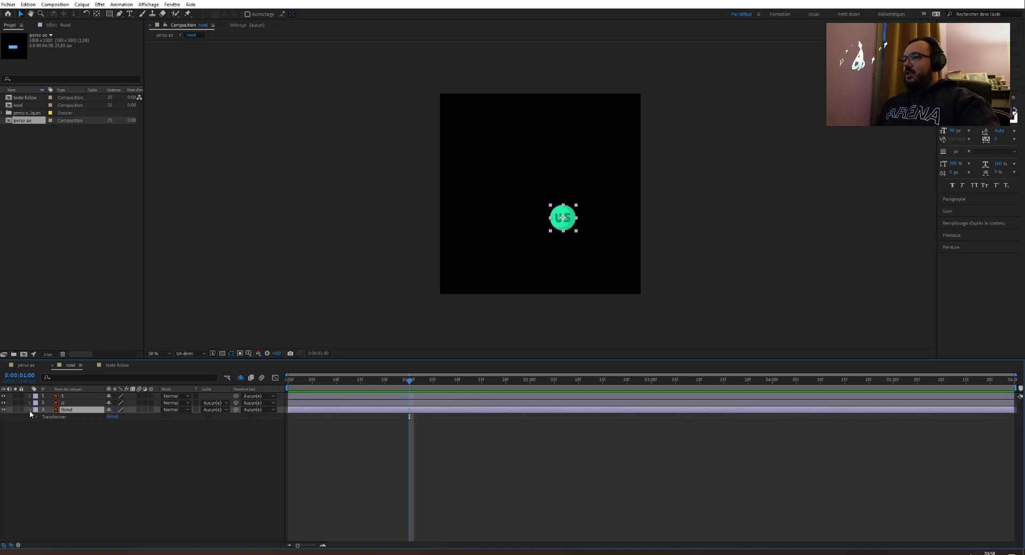
click(37, 417)
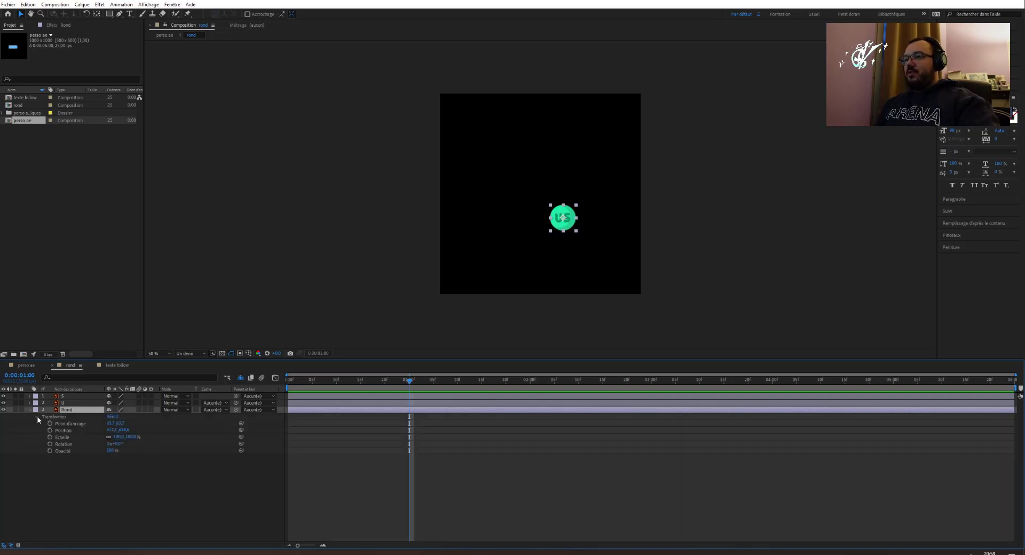
click(50, 445)
Set the Rond layer's rotation to 2 turns at 2 seconds 5 frames and return the playhead to 1 second.
drag(411, 382, 555, 381)
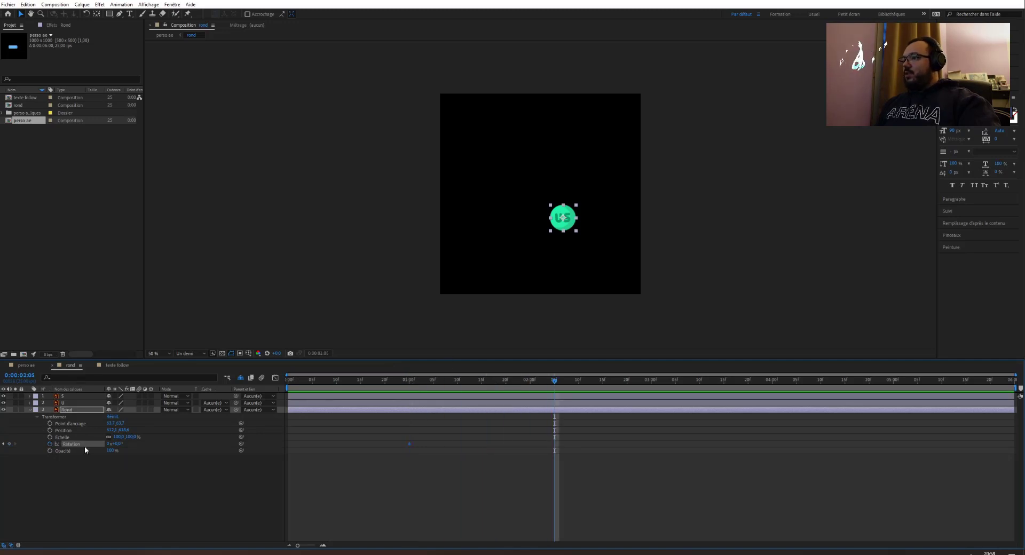
click(109, 445)
text(2)
key(Return)
mouse_move(408, 380)
mouse_down()
mouse_move(506, 381)
mouse_move(411, 381)
mouse_up()
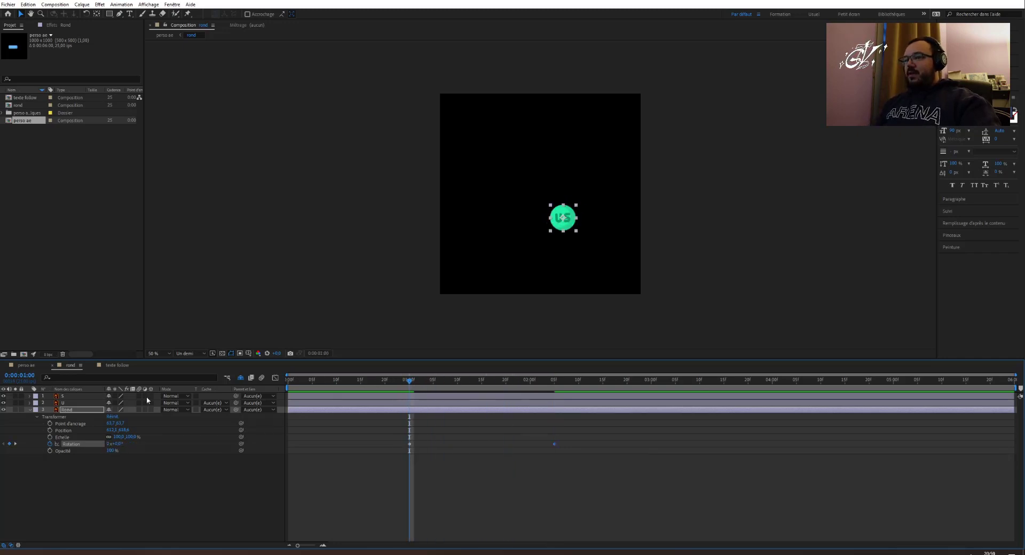
Parent the S and U letter layers to the Rond layer and preview the rotation.
click(30, 403)
click(30, 396)
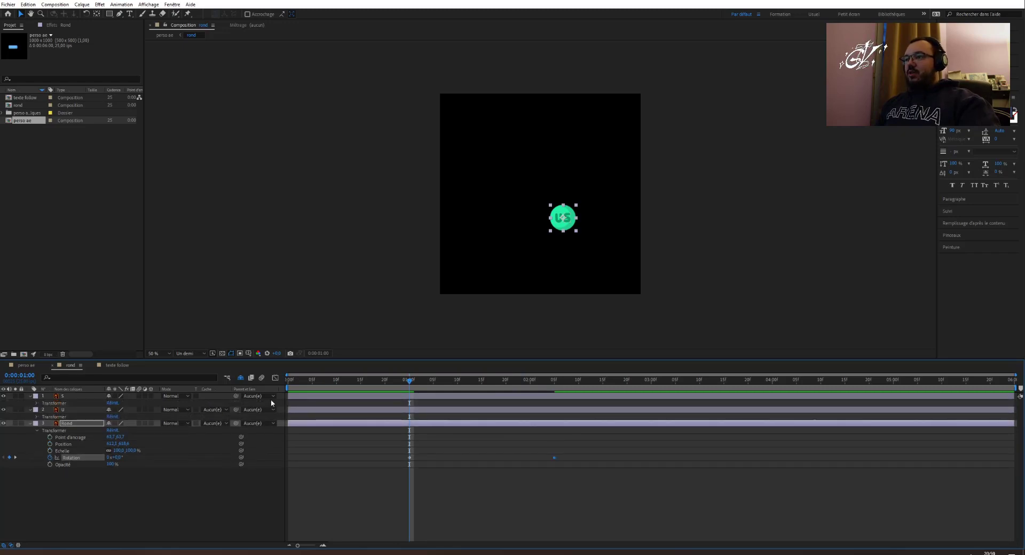
key(F2)
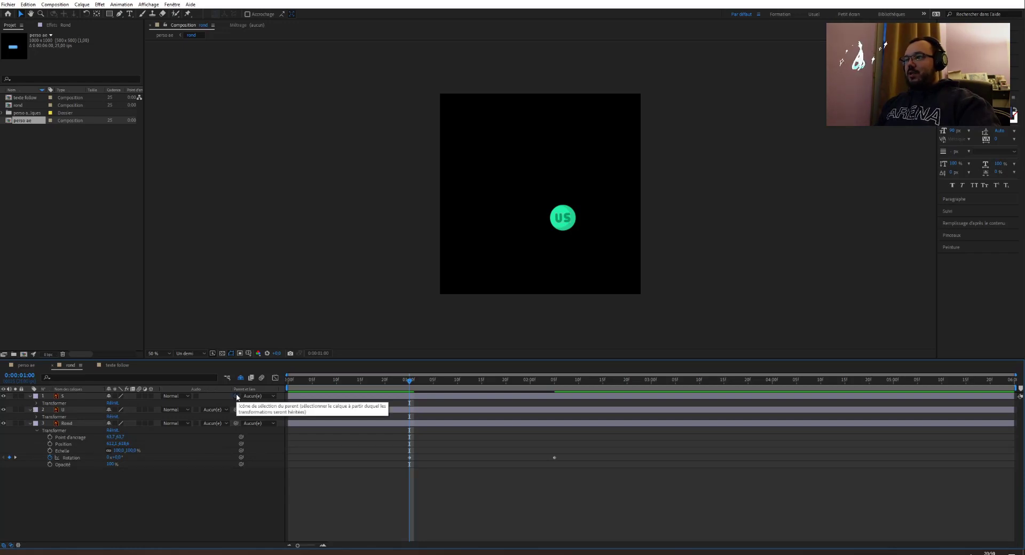
drag(211, 398, 64, 424)
drag(237, 412, 79, 427)
key(space)
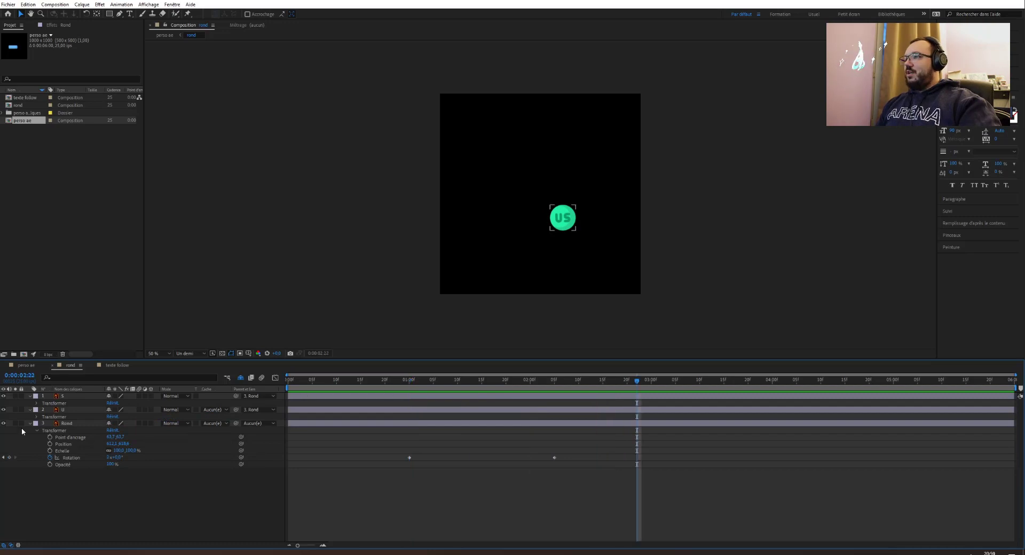
Align the playhead with the circle's rotation start at 1 second and add a position keyframe to the rond layer in perso ae.
click(24, 367)
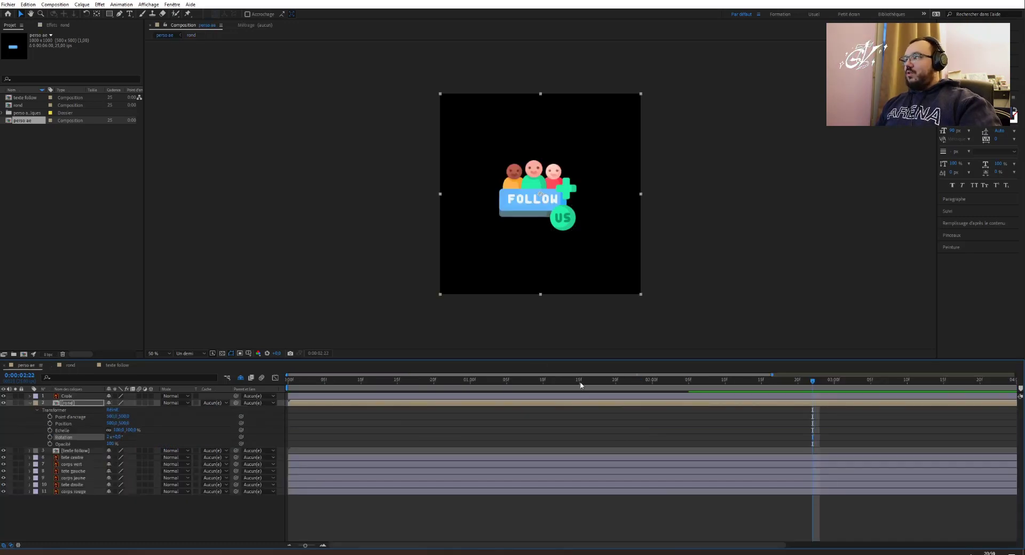
click(522, 383)
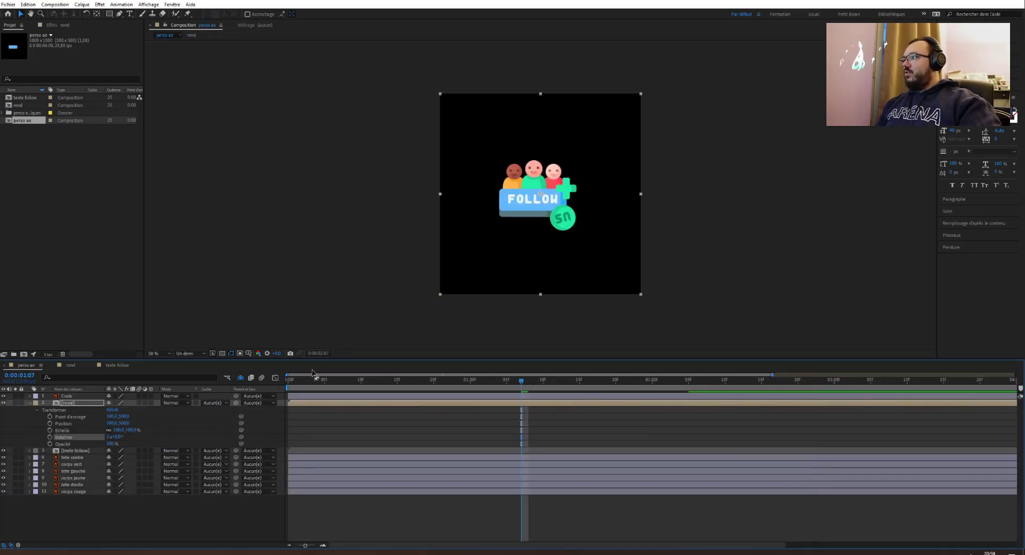
click(113, 366)
click(70, 366)
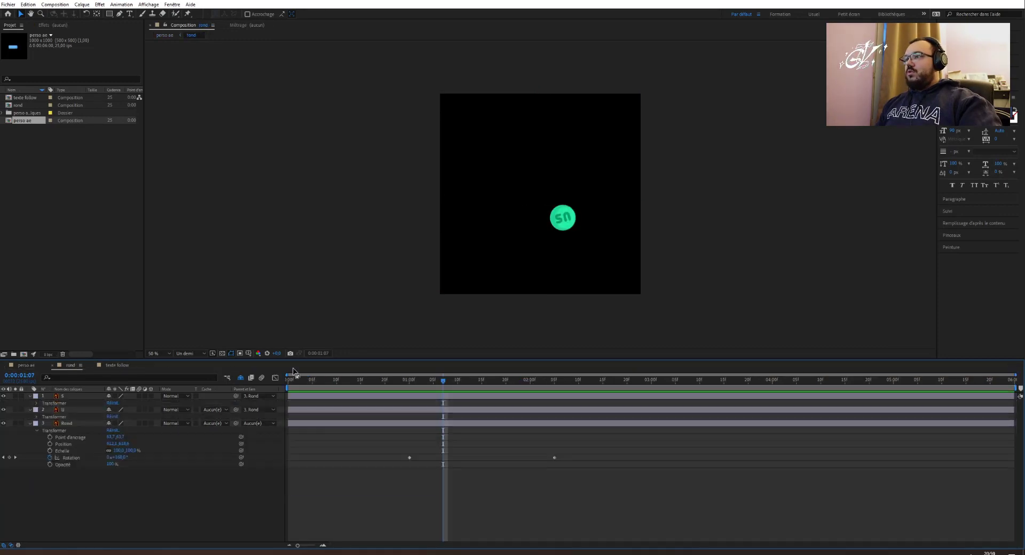
drag(444, 383, 409, 382)
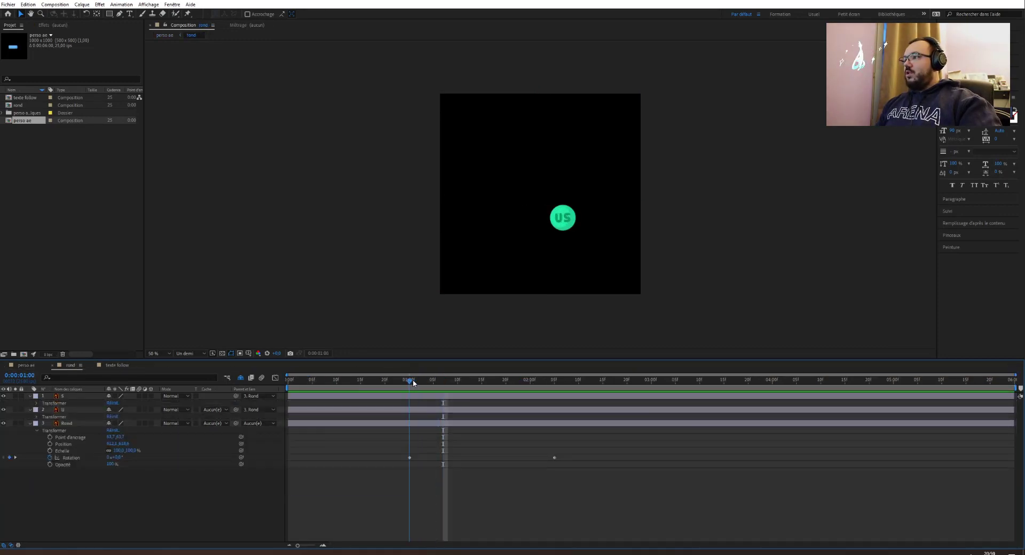
click(21, 366)
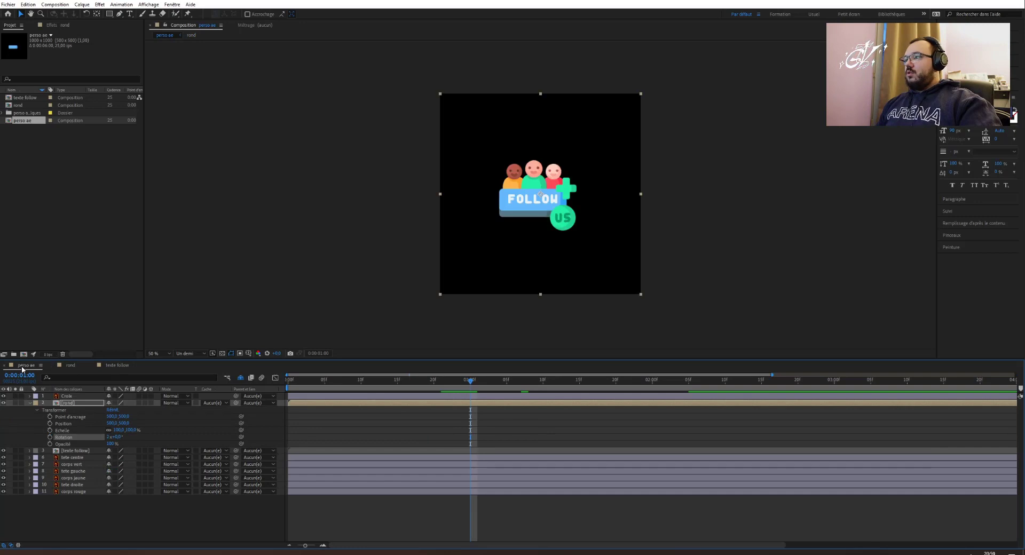
click(51, 424)
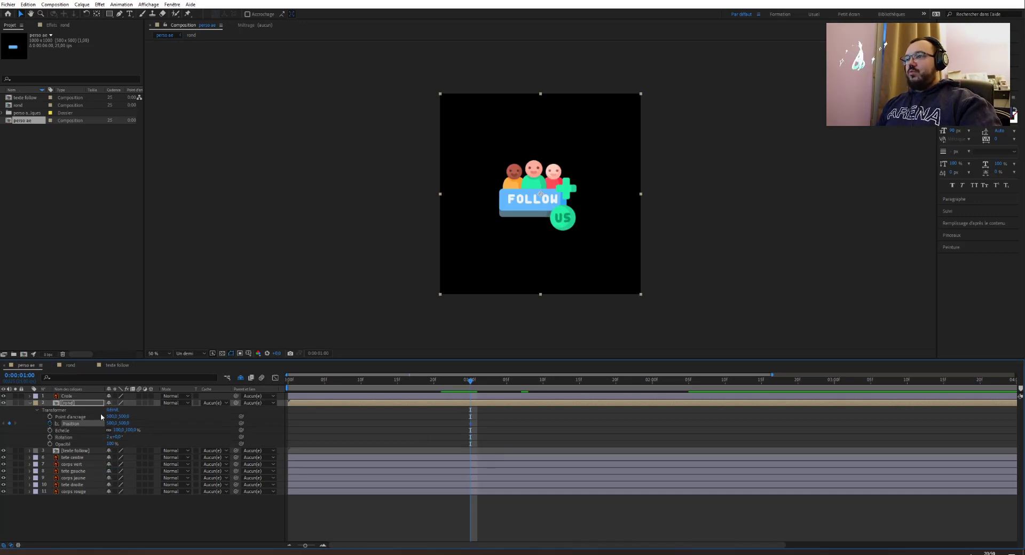
Move the rond layer horizontally past the canvas's right edge at 2 seconds 5 frames and preview the movement from 1 second.
click(70, 365)
click(554, 381)
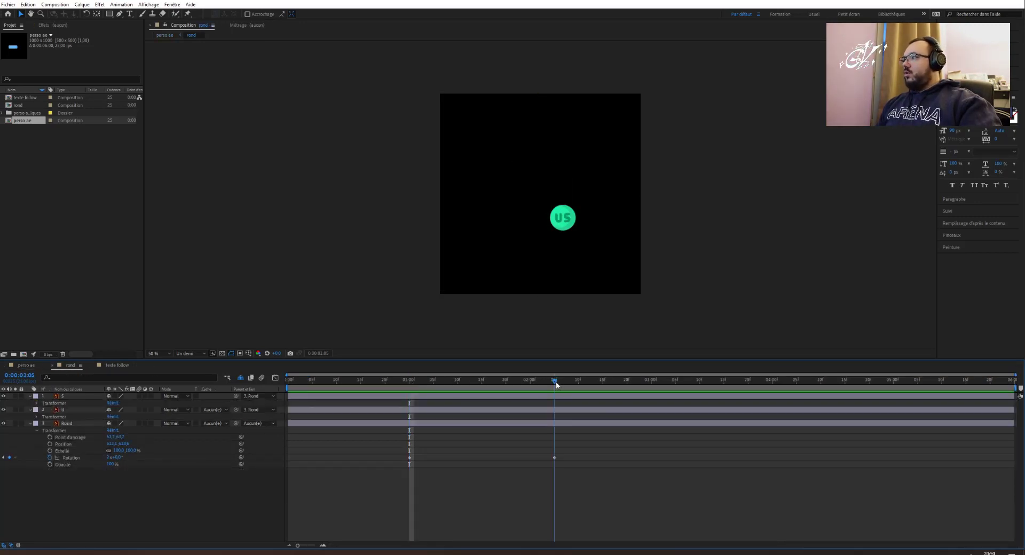
click(26, 365)
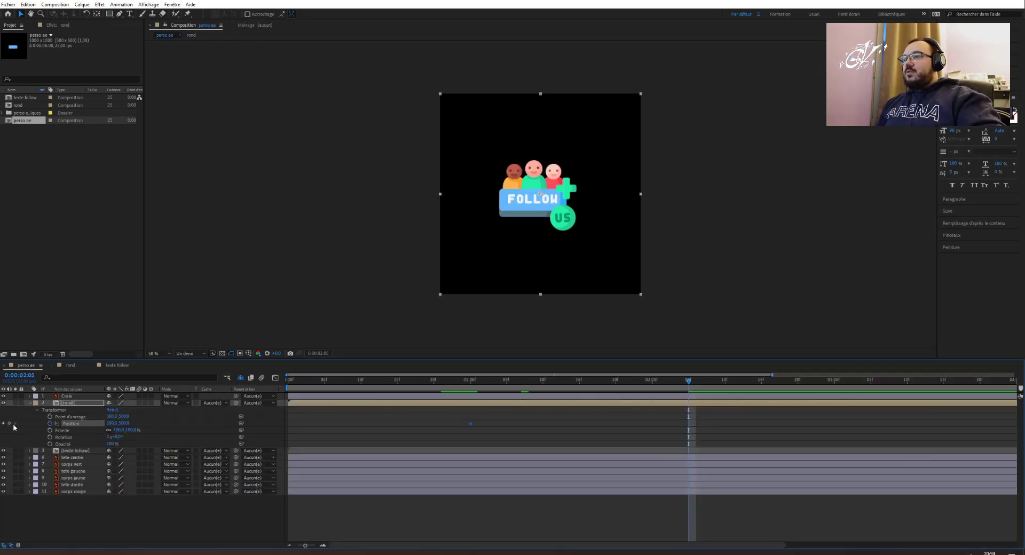
drag(565, 228, 669, 228)
drag(689, 380, 468, 373)
key(space)
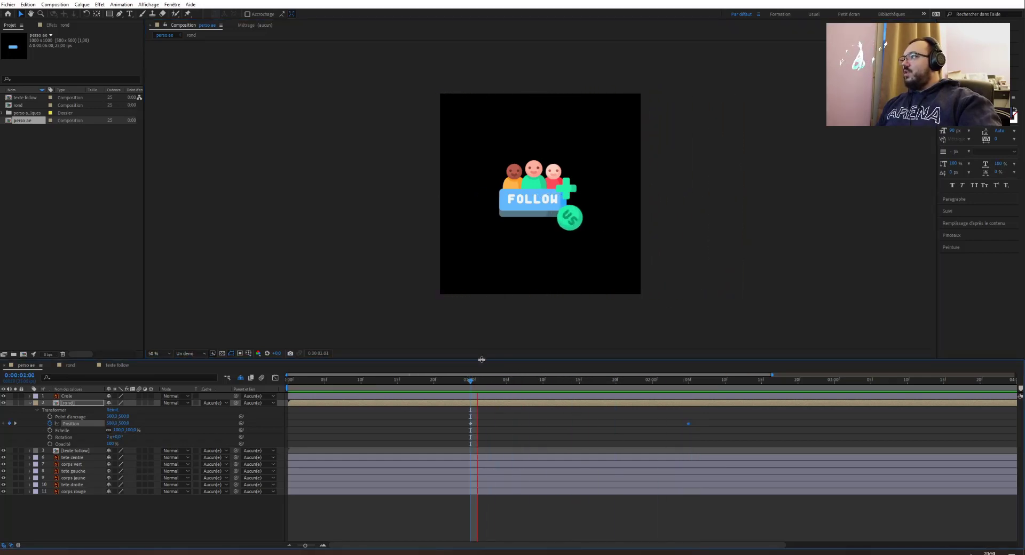
key(space)
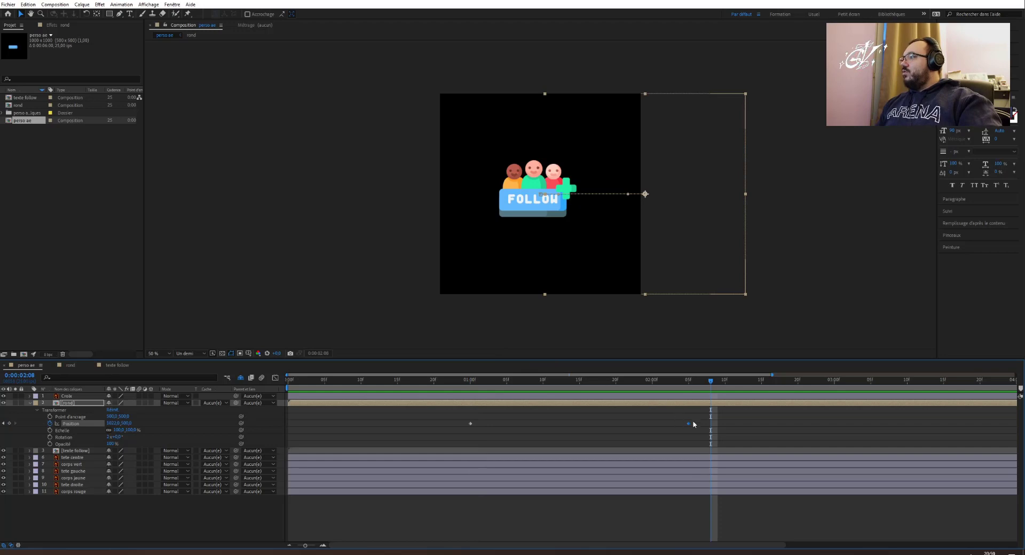
Reverse the order of the rond layer's two position keyframes in time and preview the circle rolling in.
click(687, 423)
drag(694, 380, 472, 388)
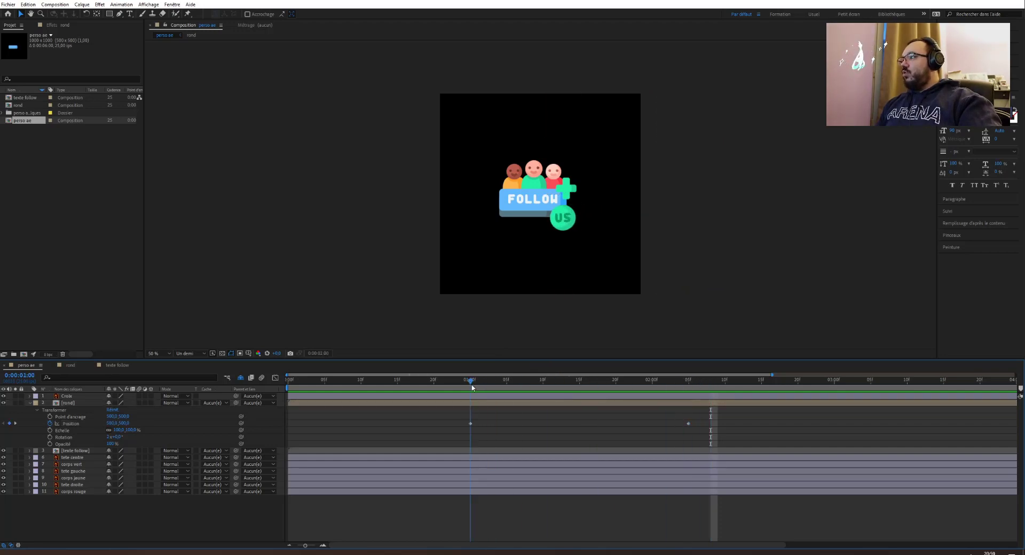
drag(697, 423, 470, 423)
right_click(470, 426)
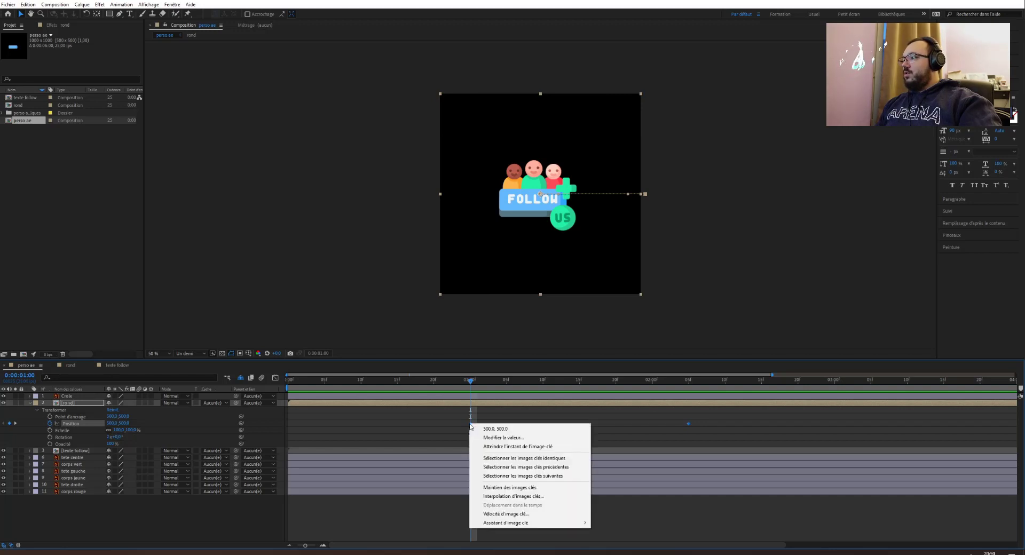
mouse_move(511, 525)
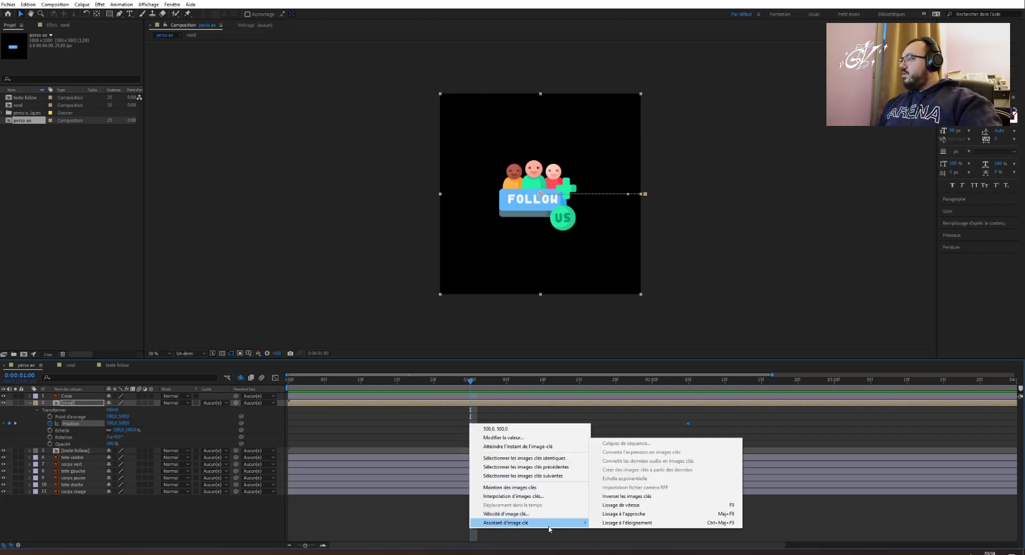
click(628, 497)
key(space)
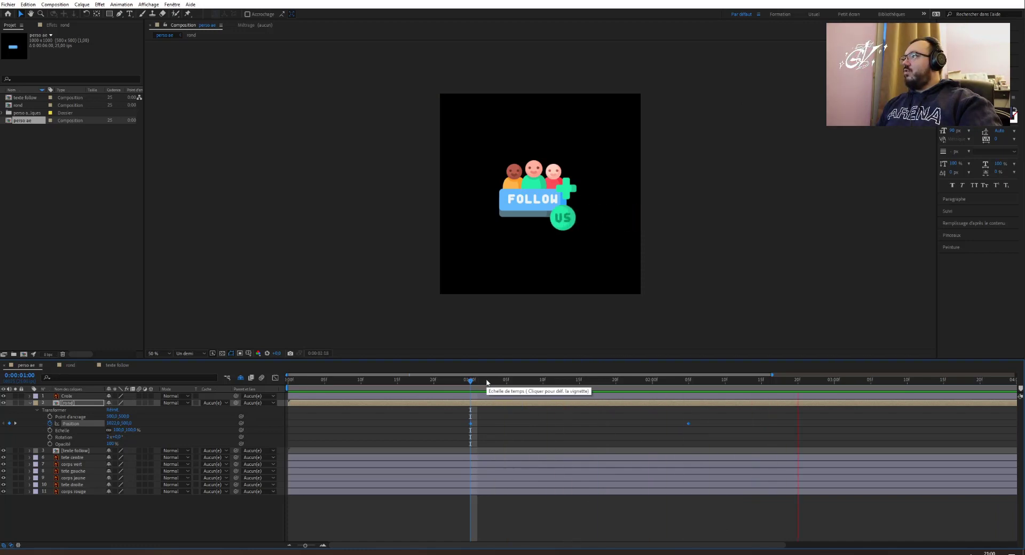
key(space)
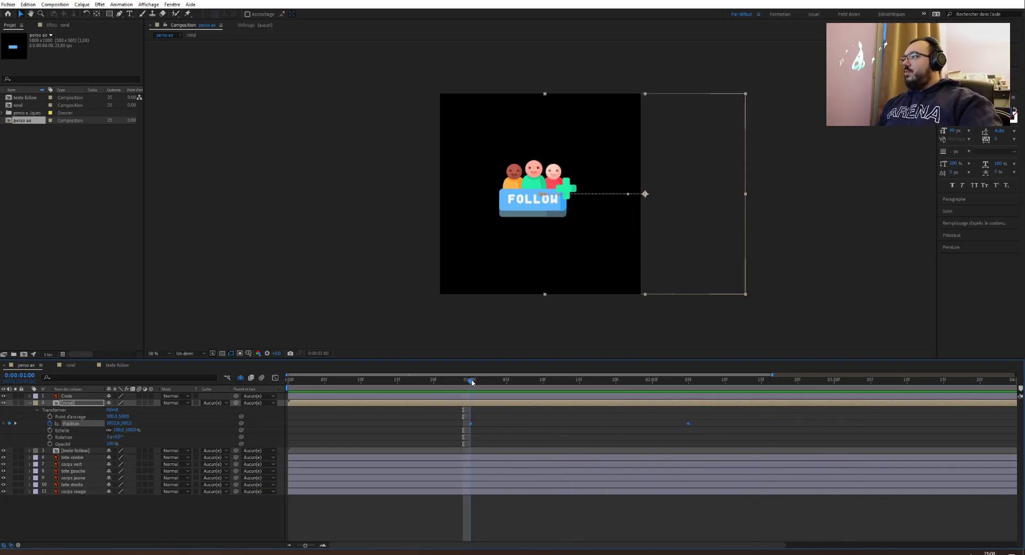
key(space)
key(space)
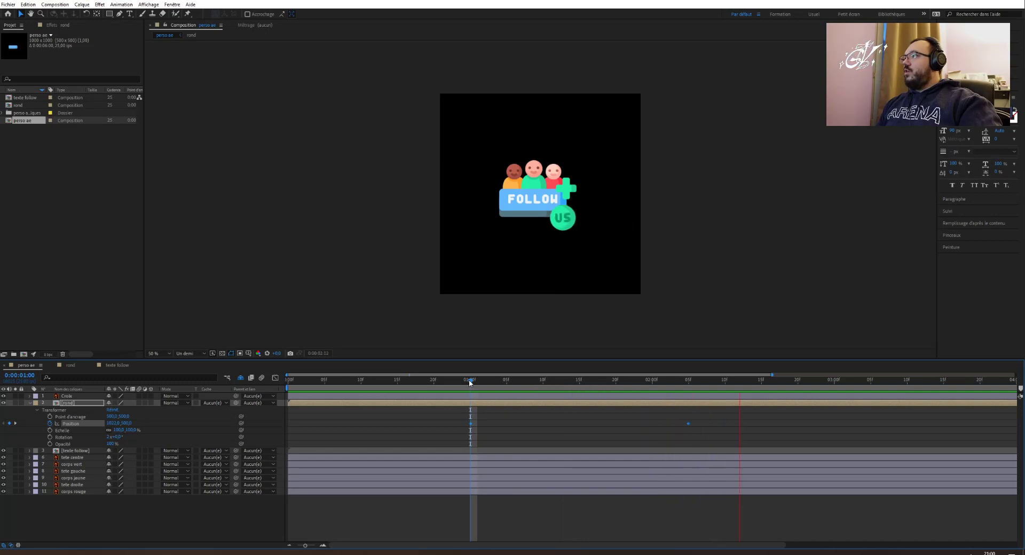
Reverse the Rond layer's rotation direction at 2 seconds 5 frames in the rond composition and preview the result in perso ae.
click(71, 366)
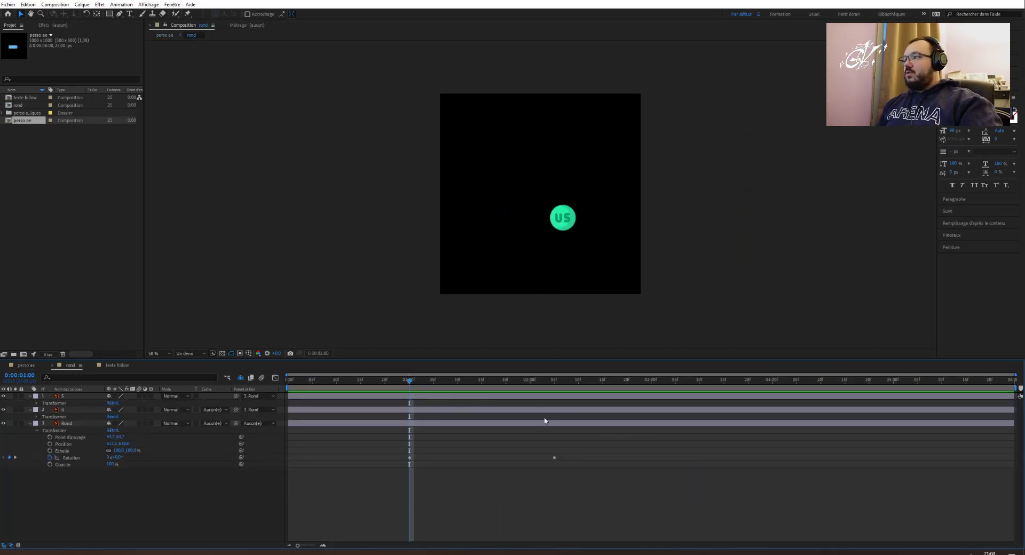
click(555, 380)
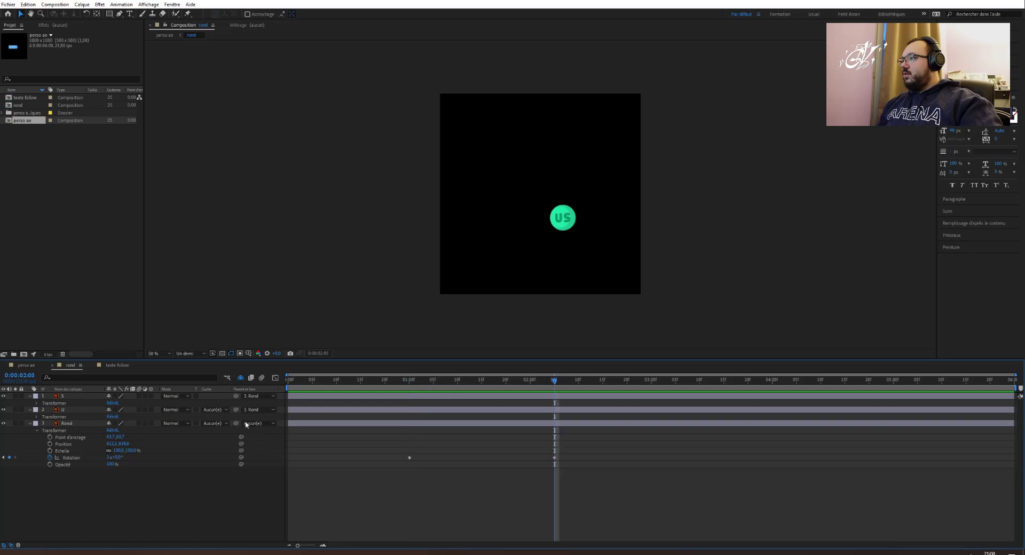
click(108, 457)
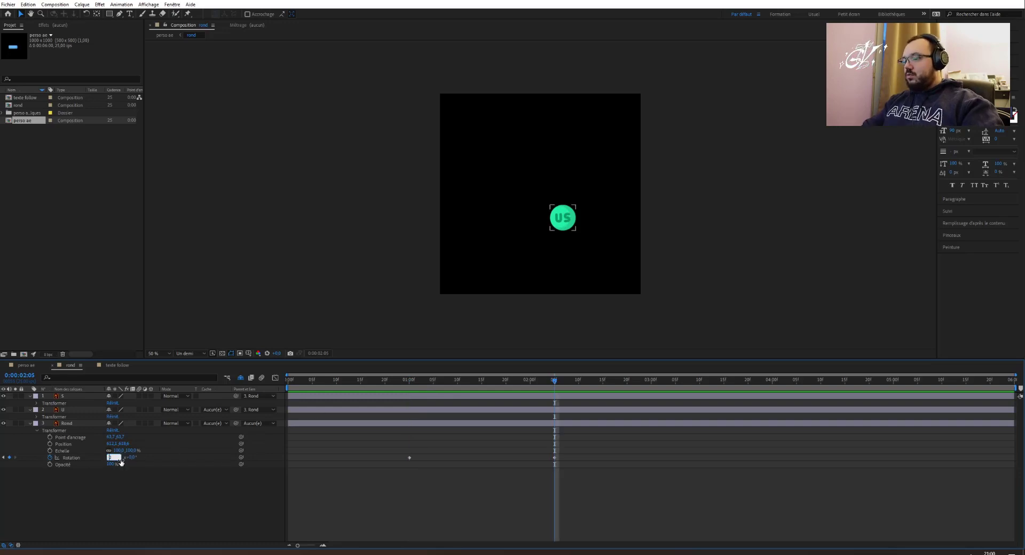
key(Return)
click(25, 365)
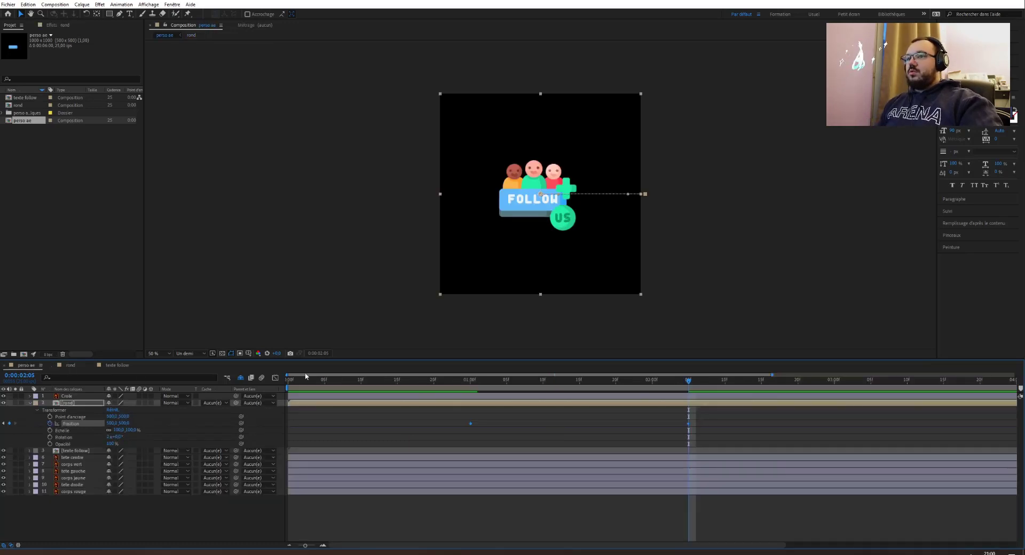
click(472, 383)
key(space)
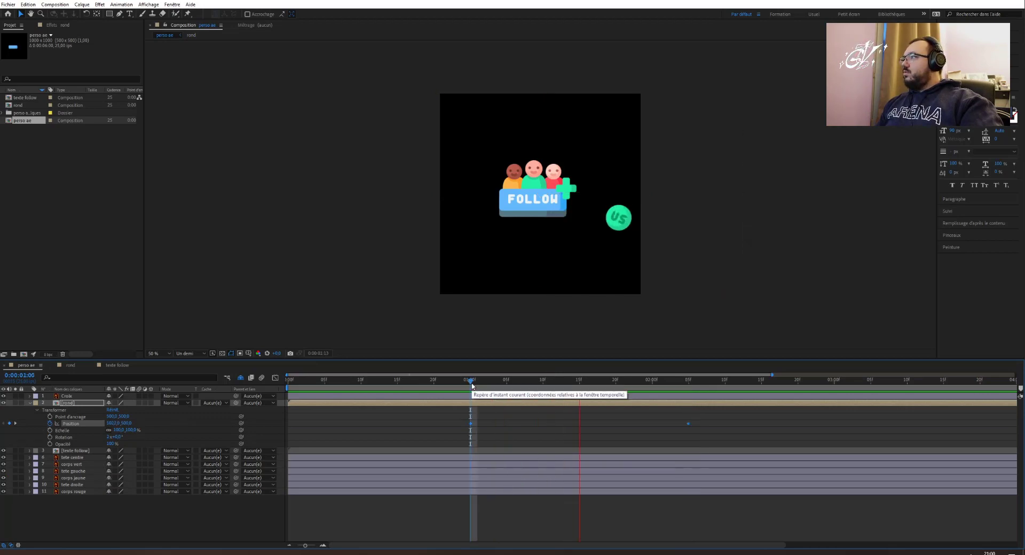
key(space)
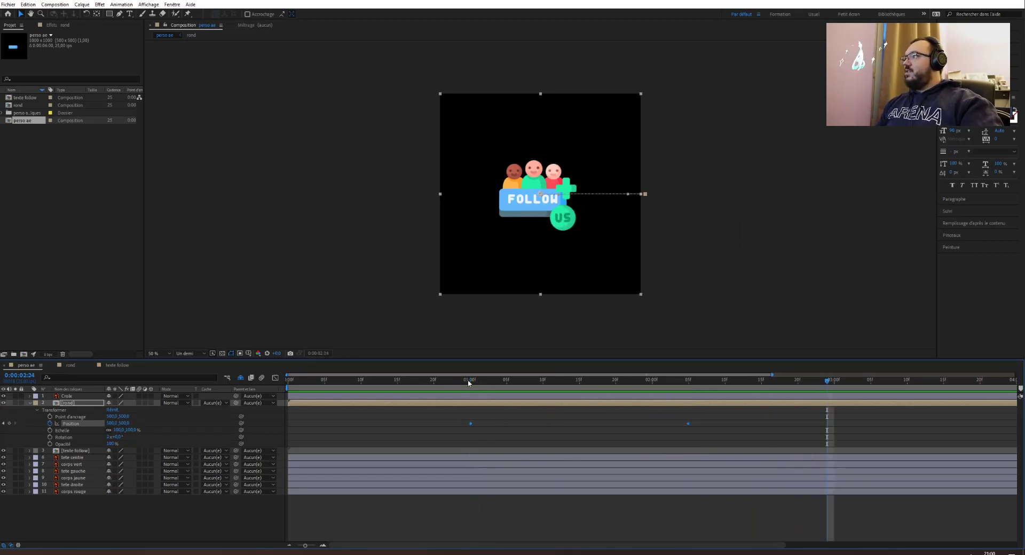
Play perso ae from the start and review the rond layer between its position keyframes at 1 second and 2 seconds 5 frames.
drag(473, 382, 266, 389)
key(space)
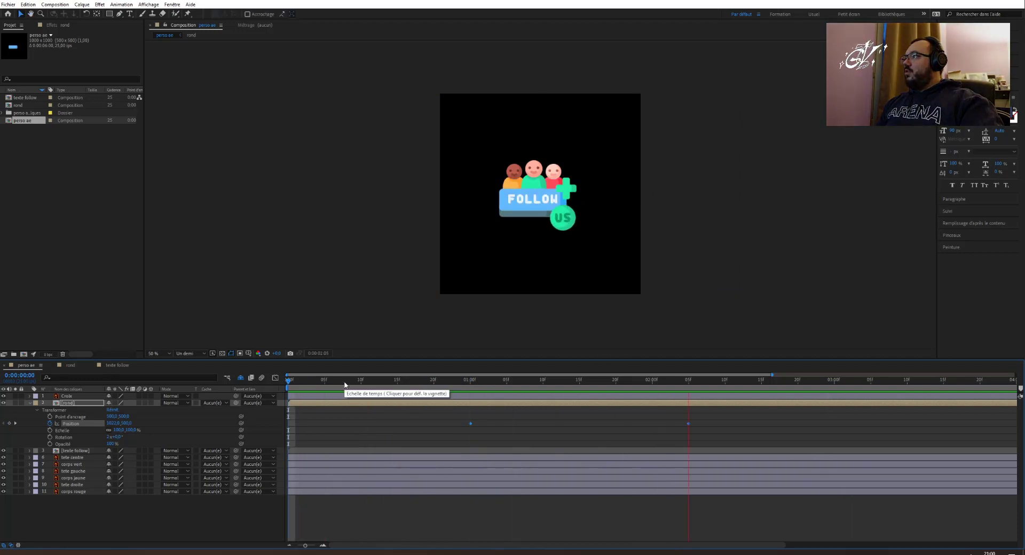
key(space)
drag(720, 384, 690, 383)
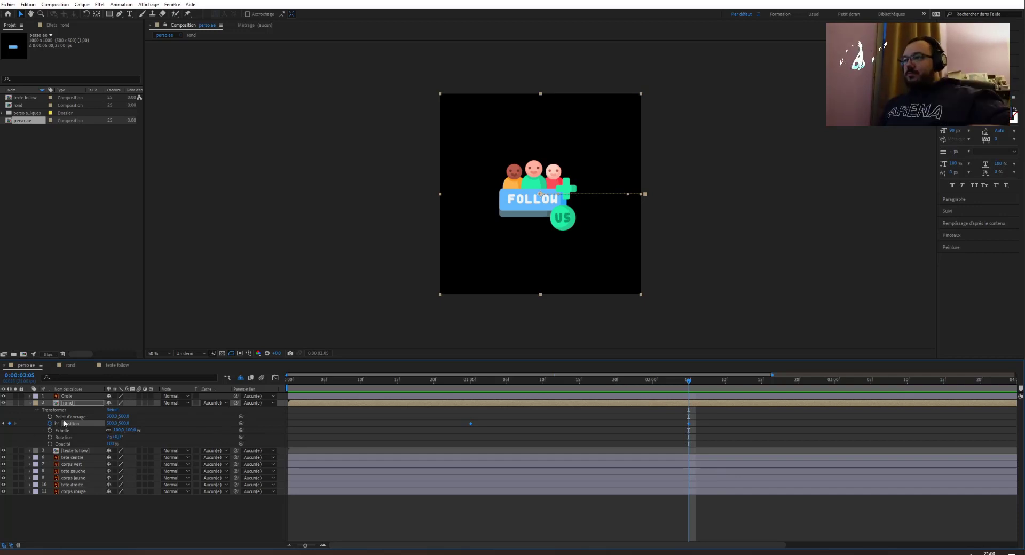
click(288, 380)
drag(289, 380, 471, 392)
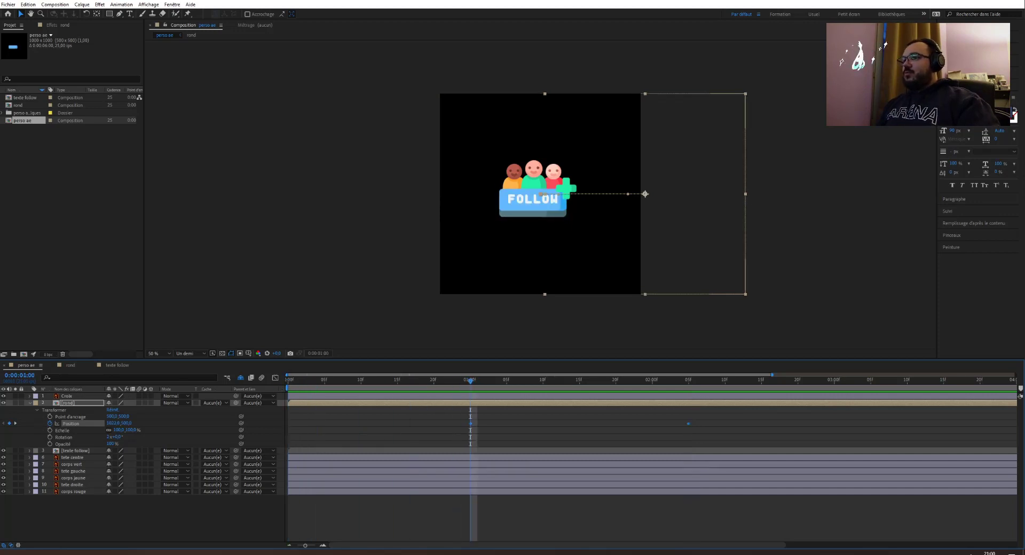
Hide the texte follow and Croix layers in perso ae.
click(3, 451)
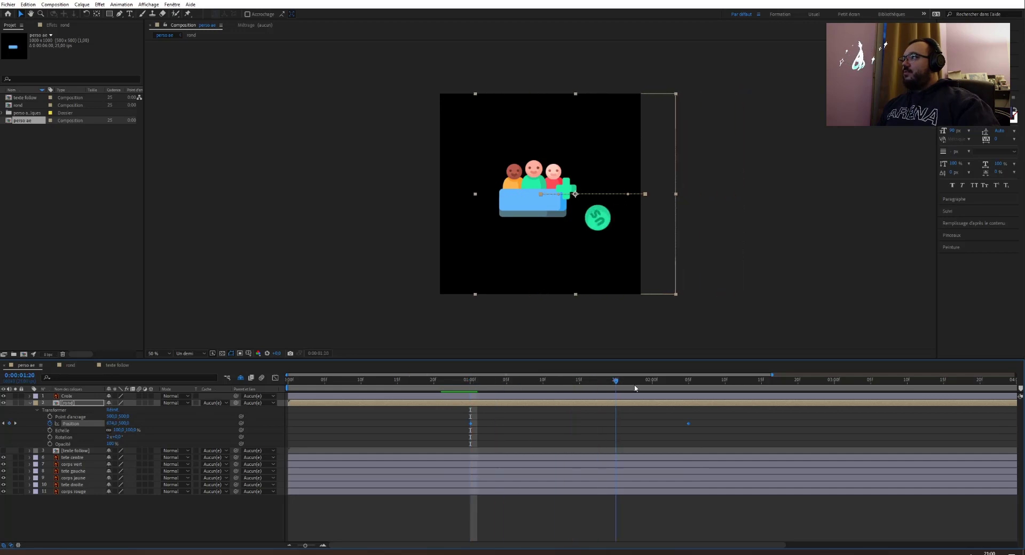
drag(472, 383, 492, 383)
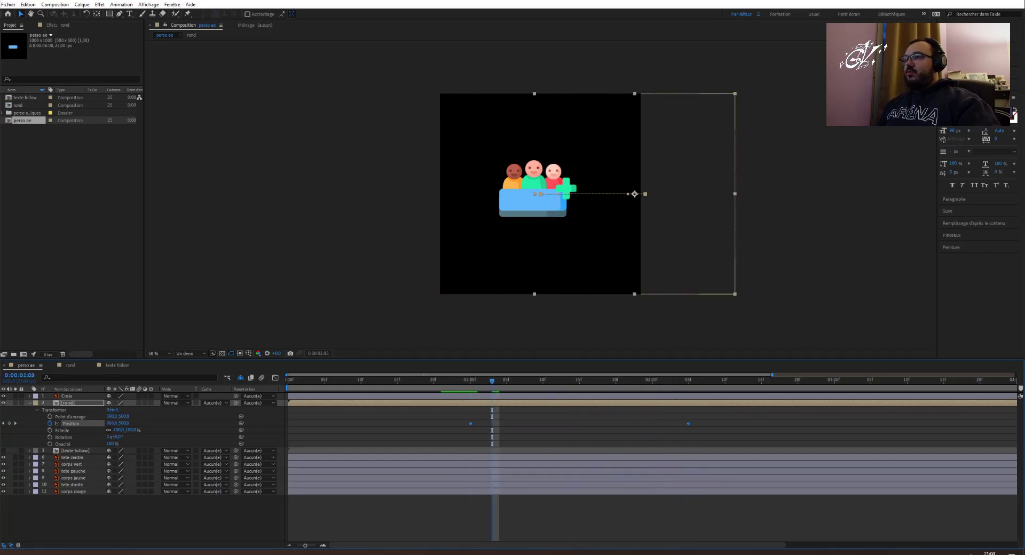
click(4, 396)
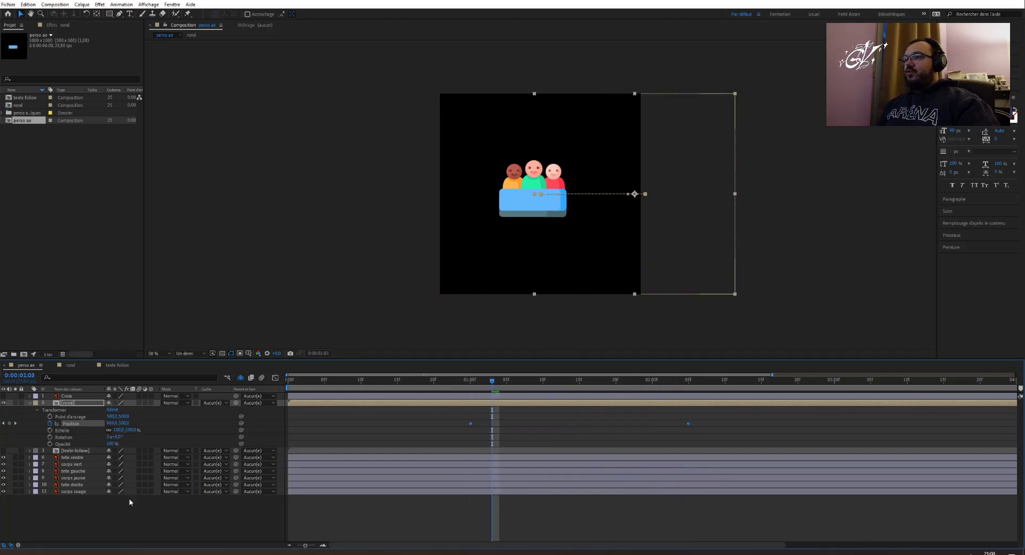
Move the tete centre, tete gauche and tete droite layers together straight up above the canvas's top edge.
click(75, 492)
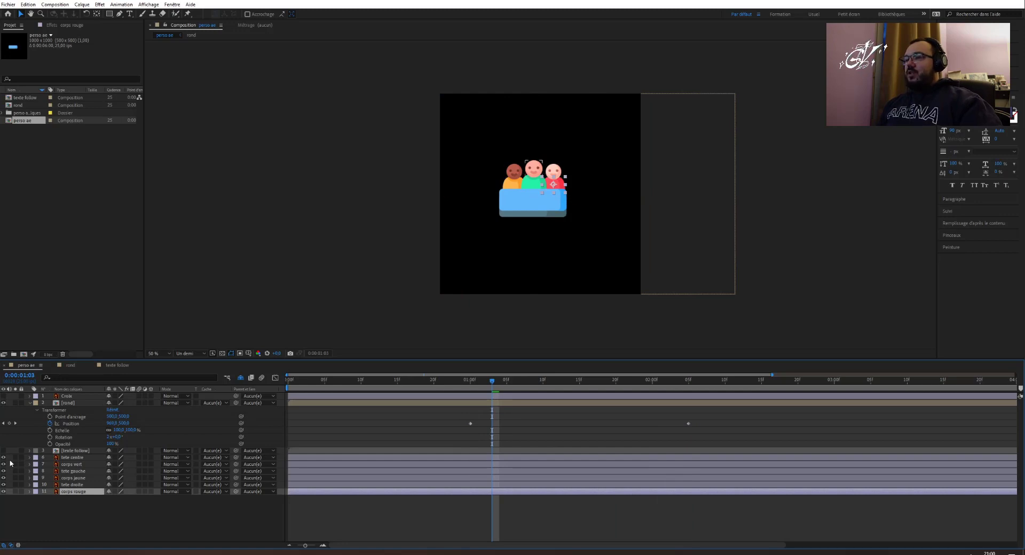
click(69, 485)
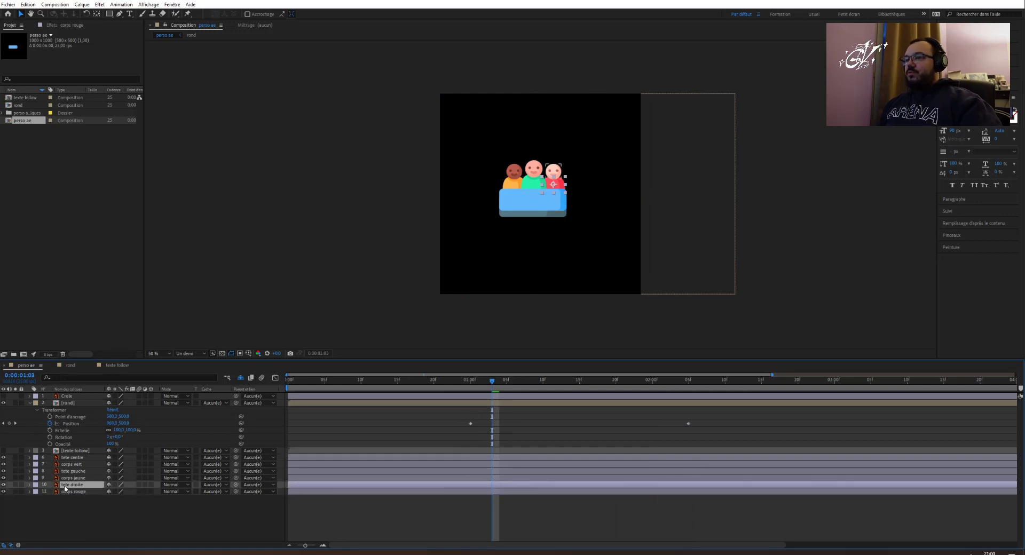
click(69, 472)
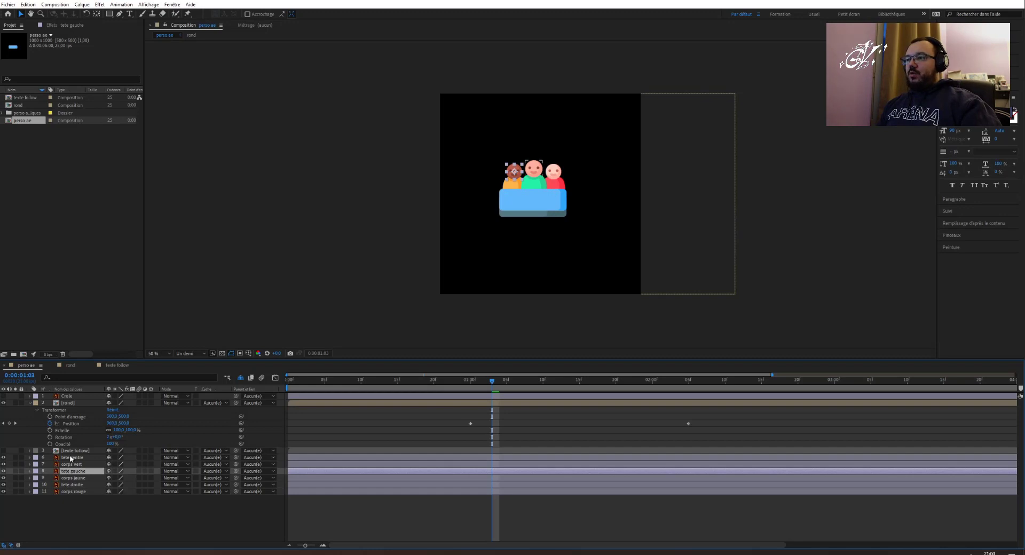
ctrl+click(75, 458)
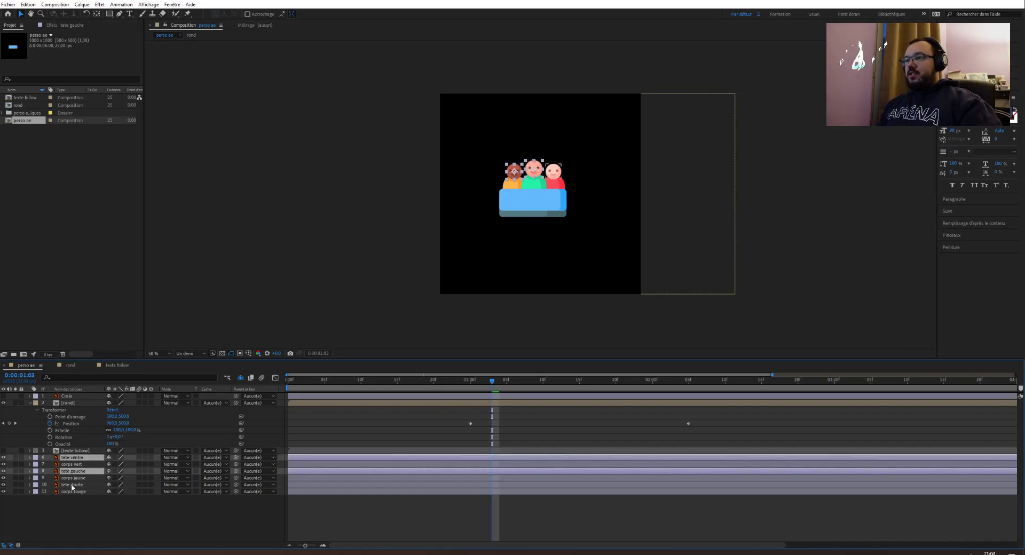
ctrl+click(80, 485)
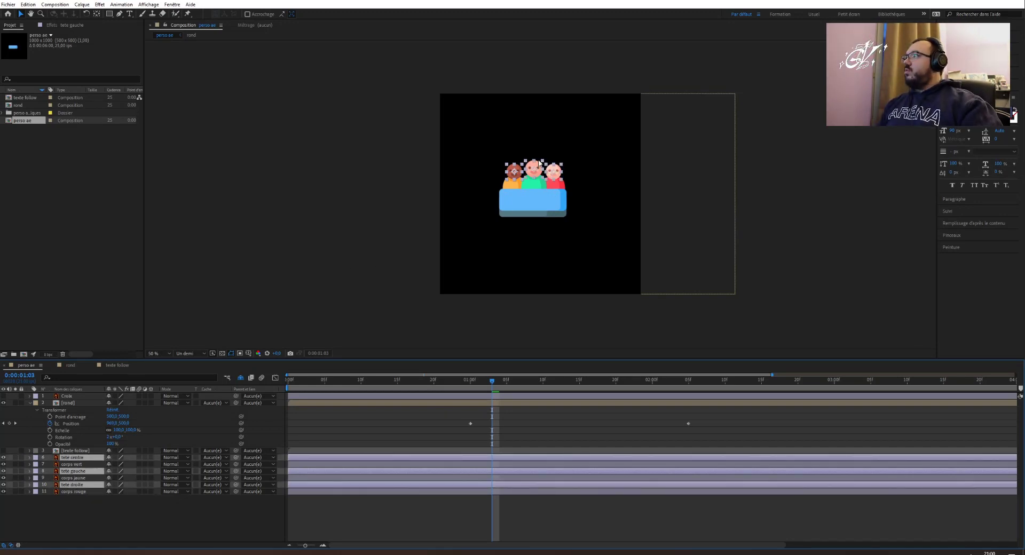
drag(540, 167, 540, 75)
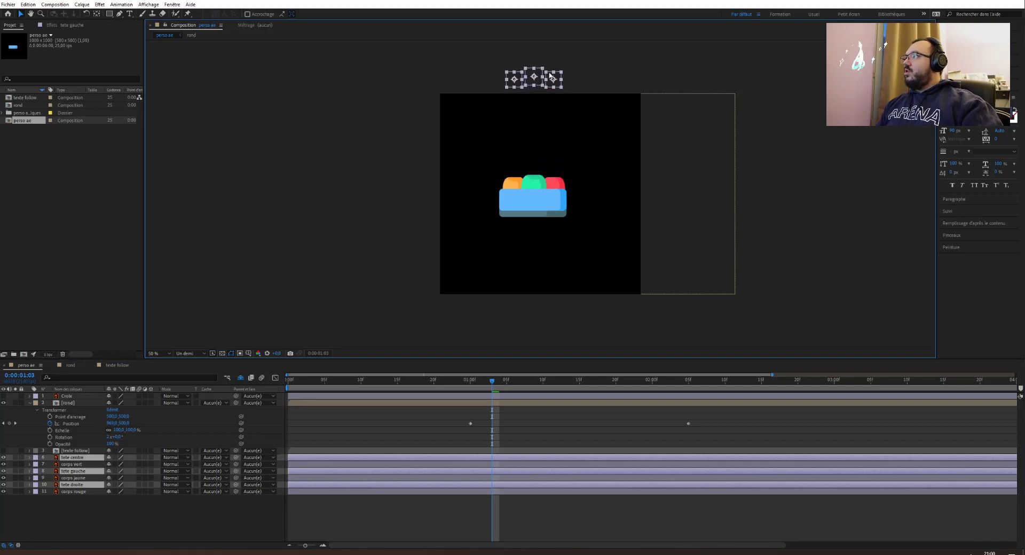
Select the corps rouge layer in perso ae and reveal its transform properties.
click(71, 465)
click(71, 486)
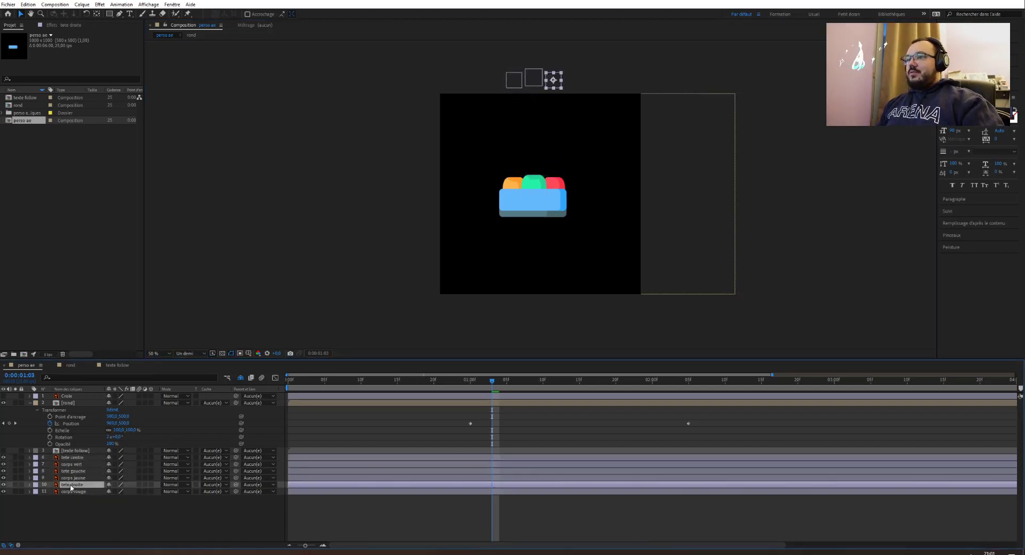
click(70, 492)
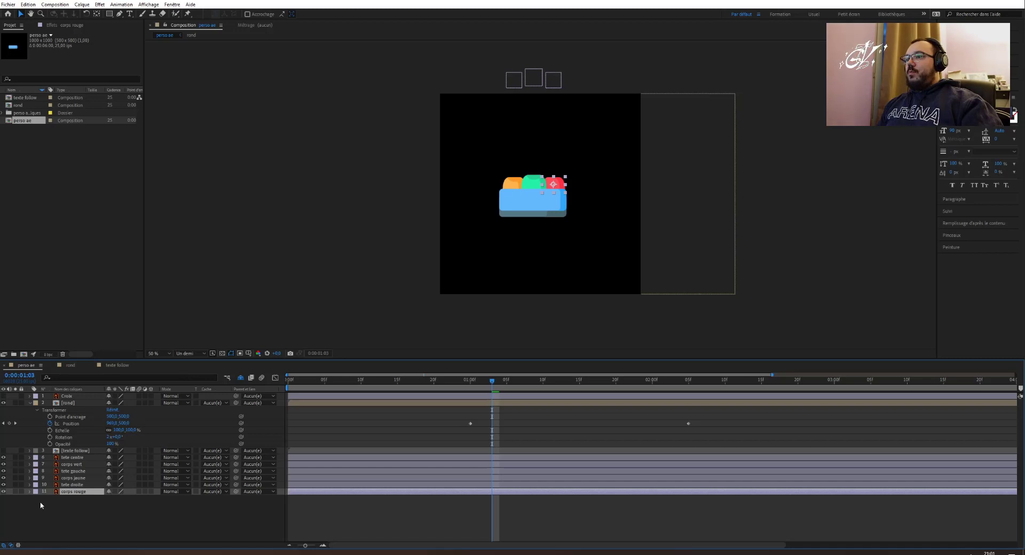
click(30, 492)
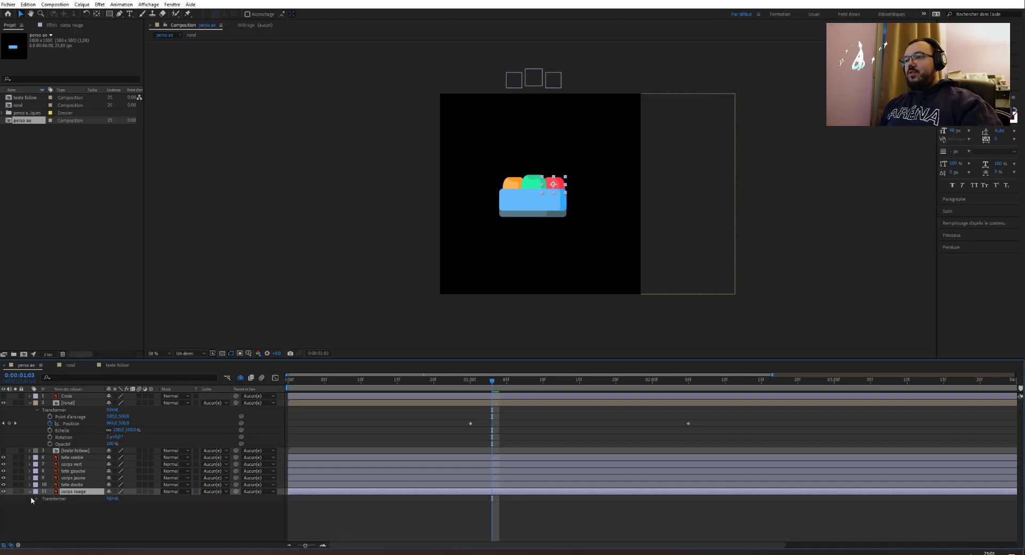
click(37, 499)
Move the corps rouge layer's anchor point to the lower-right corner of its red shape.
click(97, 14)
drag(554, 185, 563, 192)
drag(567, 194, 565, 191)
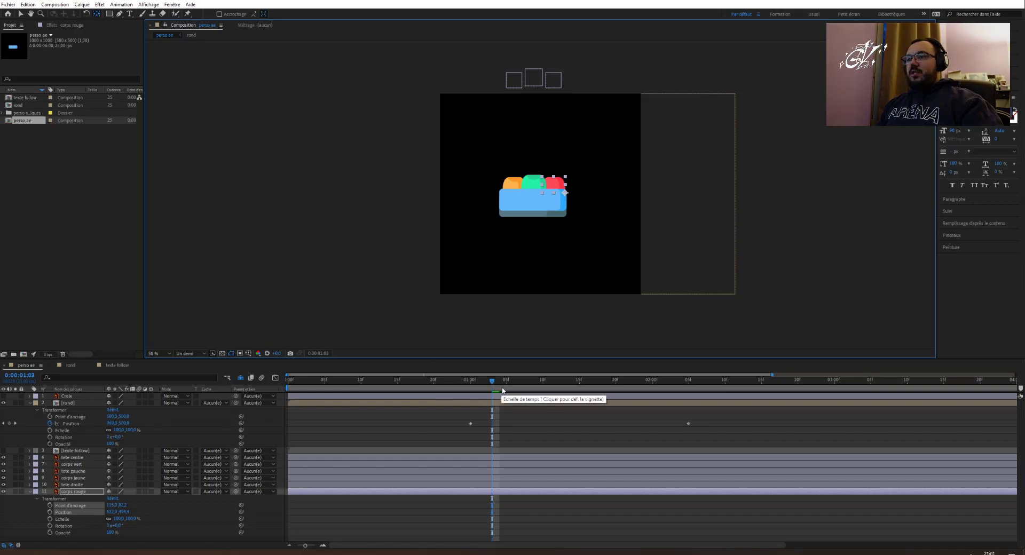
Hide the rond layer from the timeline list as shy and add a rotation keyframe to corps rouge at 18 frames.
drag(492, 380, 420, 372)
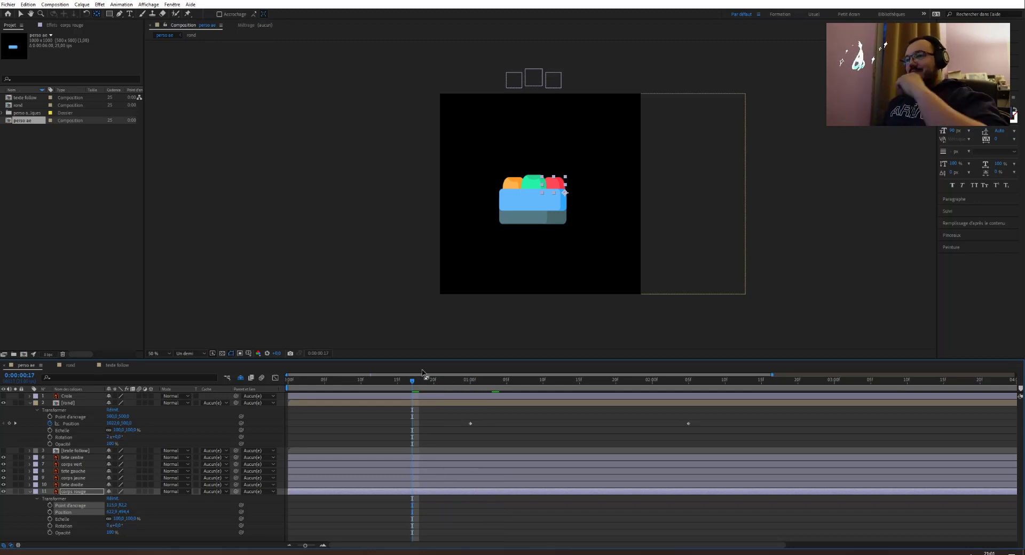
mouse_move(413, 380)
mouse_down()
mouse_move(354, 388)
mouse_move(441, 385)
mouse_move(408, 388)
mouse_move(420, 386)
mouse_up()
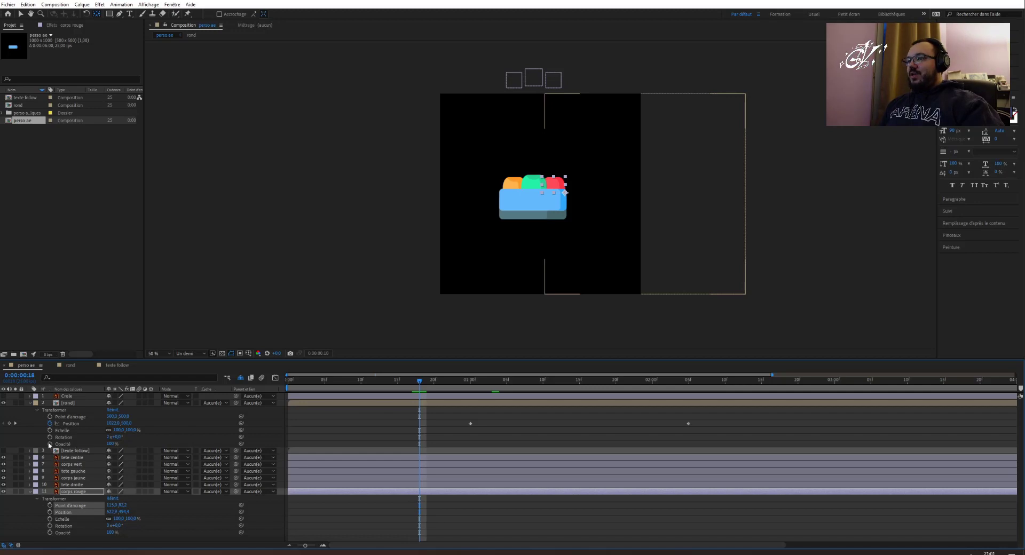
click(50, 438)
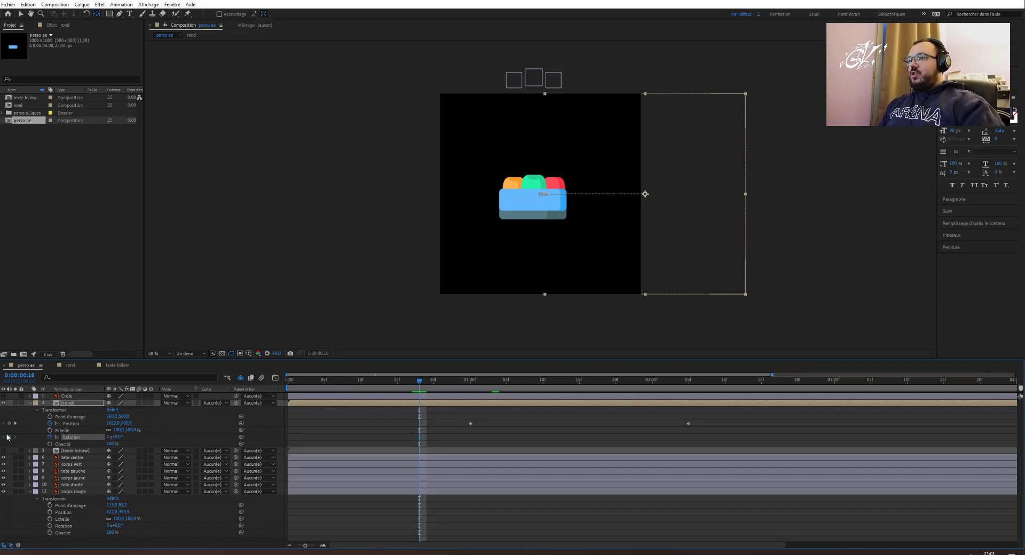
click(109, 403)
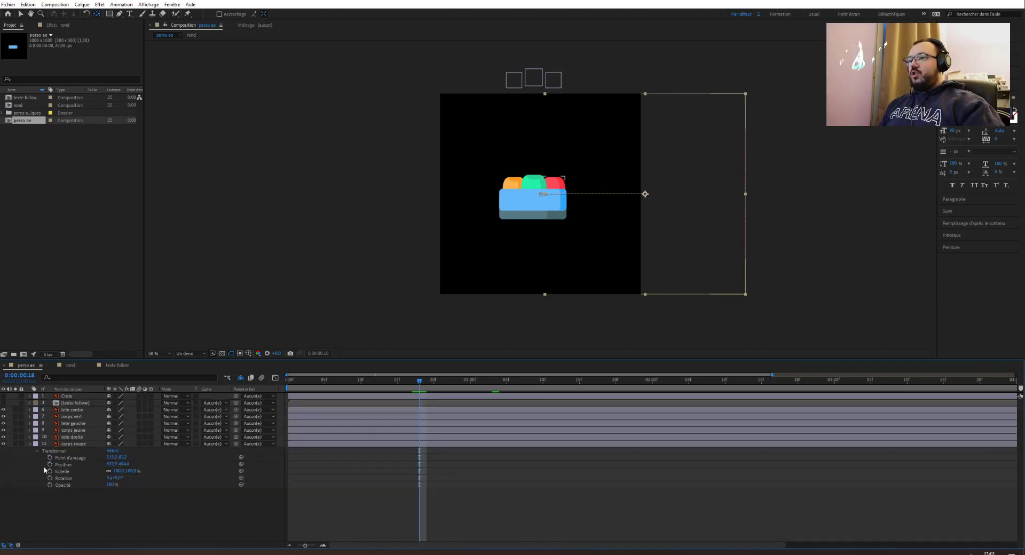
click(65, 446)
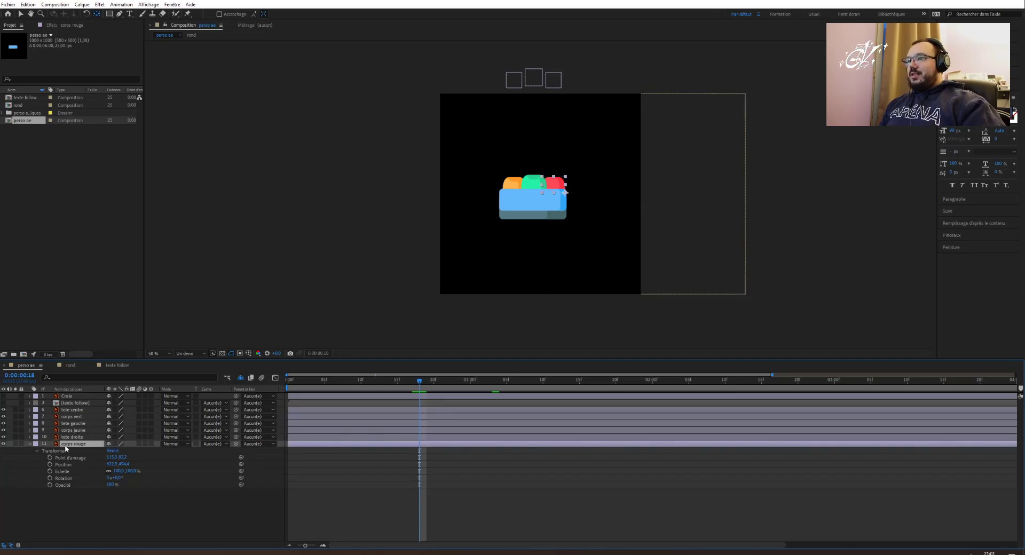
click(50, 479)
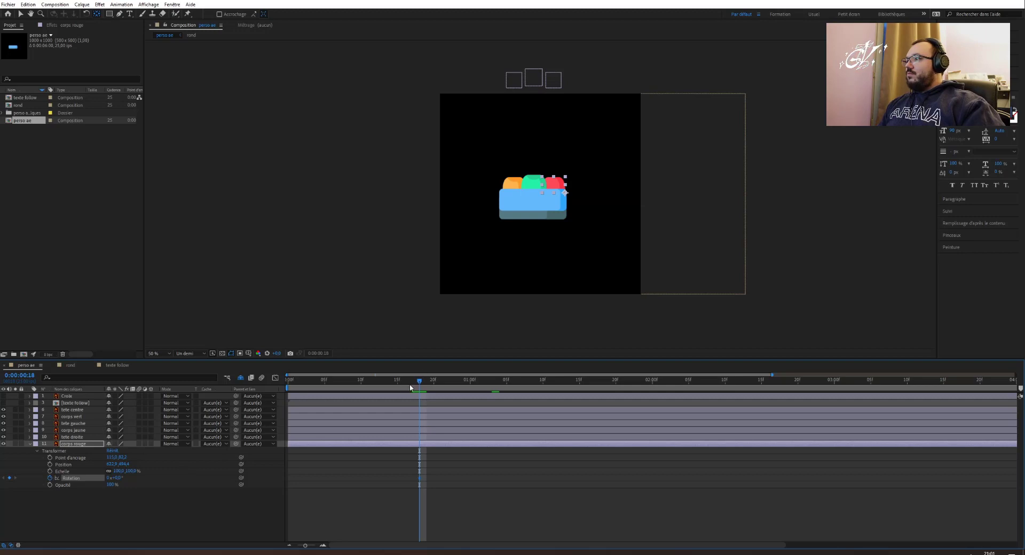
Try rotating corps rouge about its lower-right corner until it is behind the blue block at 1 second 3 frames.
drag(420, 380, 491, 376)
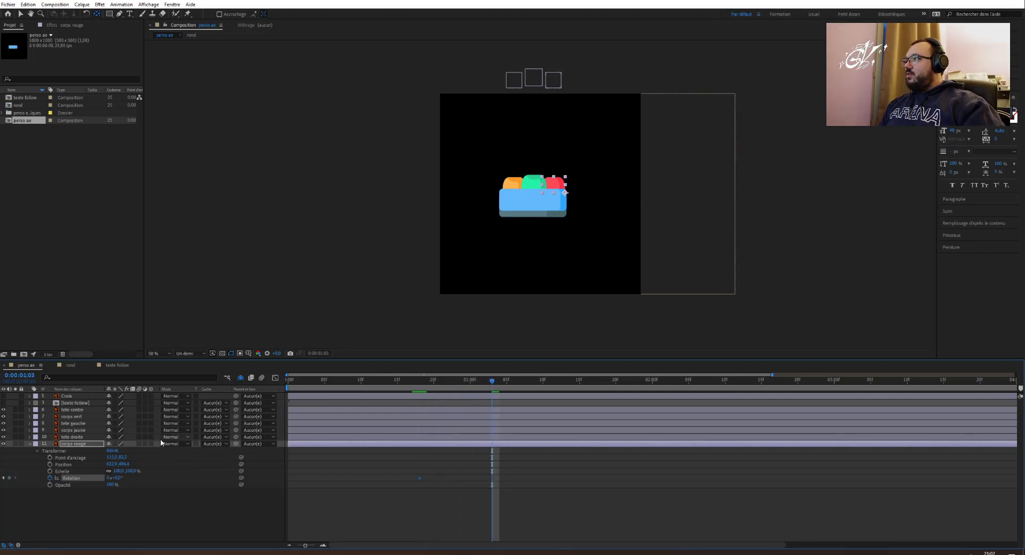
mouse_move(114, 478)
mouse_down()
mouse_move(130, 478)
mouse_move(104, 478)
mouse_move(151, 490)
mouse_move(103, 491)
mouse_up()
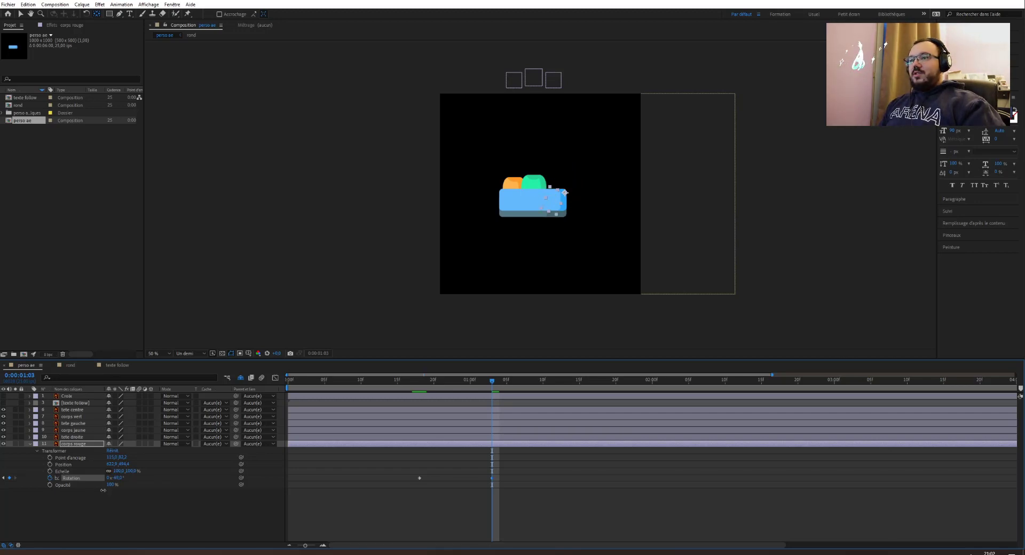
drag(103, 490, 122, 482)
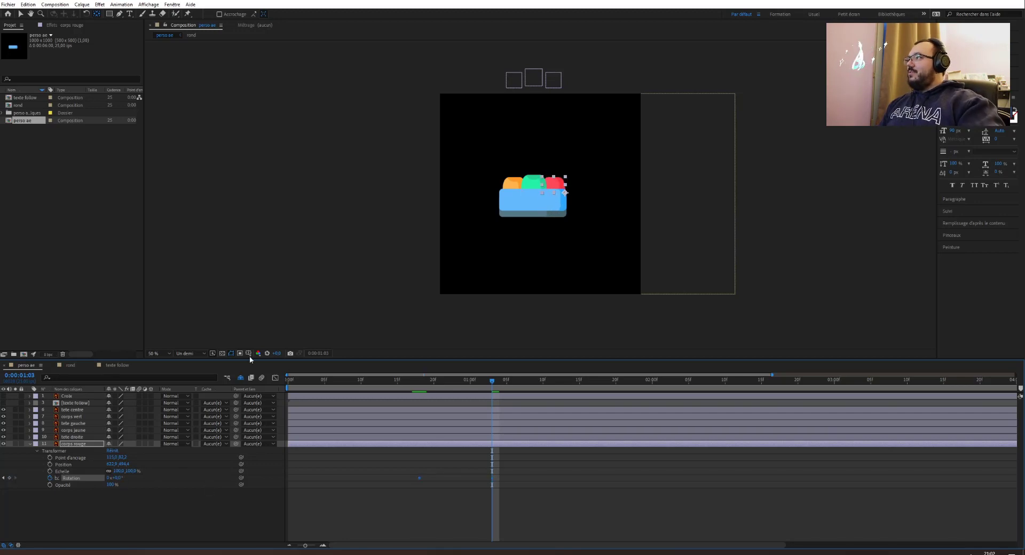
Move corps rouge's anchor point to its lower-left corner and set its rotation to 90° at 1 second 3 frames.
click(96, 15)
drag(565, 193, 543, 196)
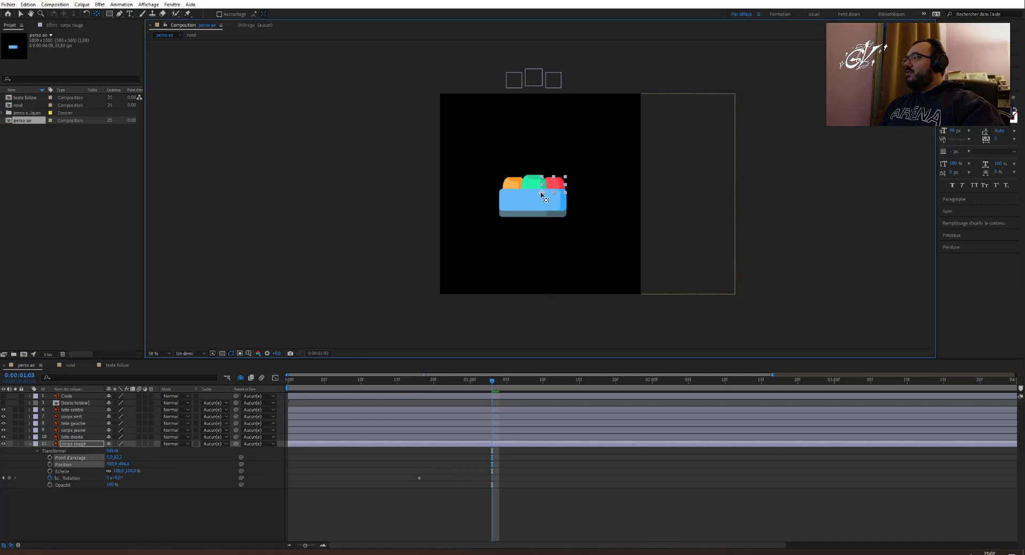
drag(118, 481, 153, 478)
click(122, 479)
text(90)
key(Return)
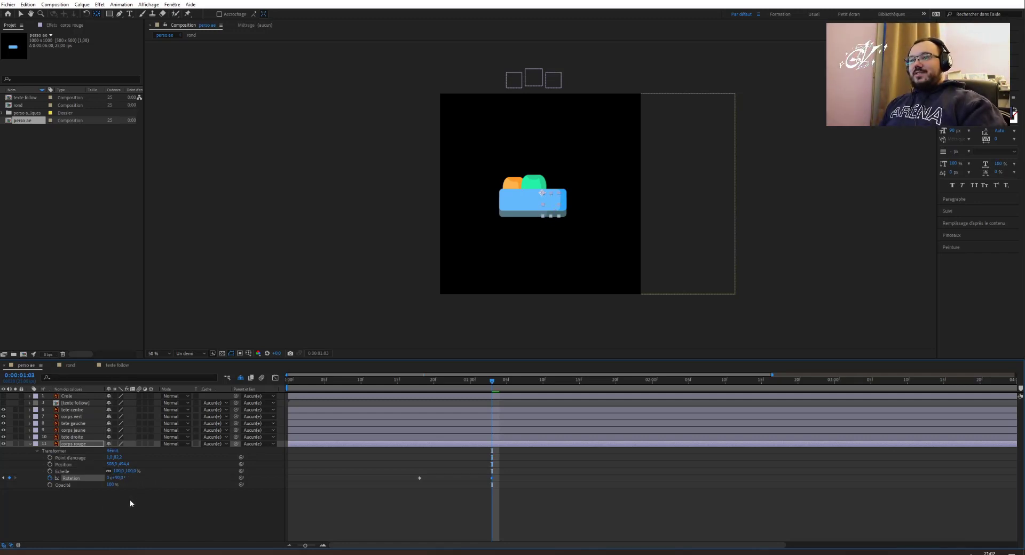
Reverse the order of corps rouge's two rotation keyframes and preview the motion from 18 frames.
click(497, 381)
mouse_move(497, 382)
mouse_down()
mouse_move(407, 381)
mouse_move(494, 377)
mouse_up()
drag(502, 473, 419, 482)
right_click(420, 478)
mouse_move(452, 472)
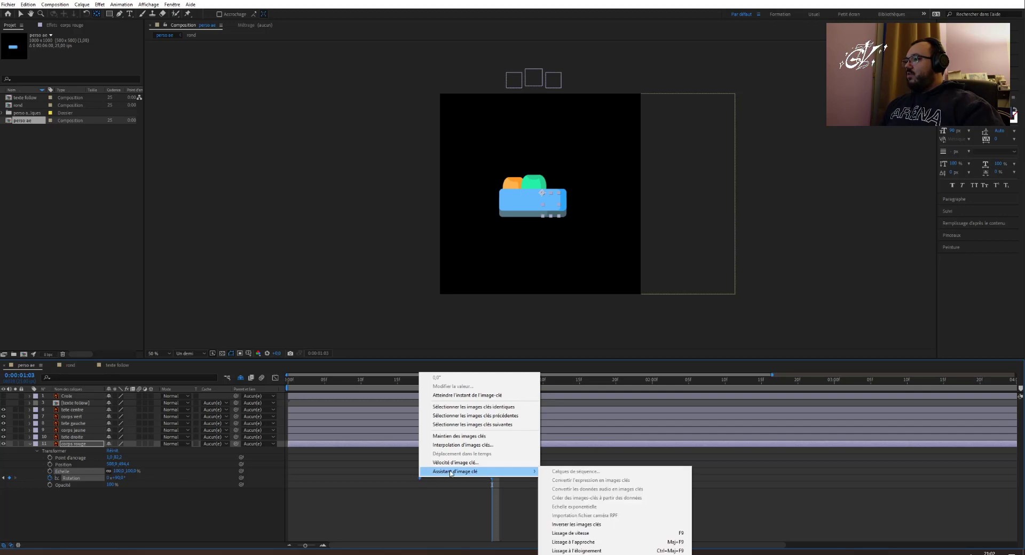
click(570, 525)
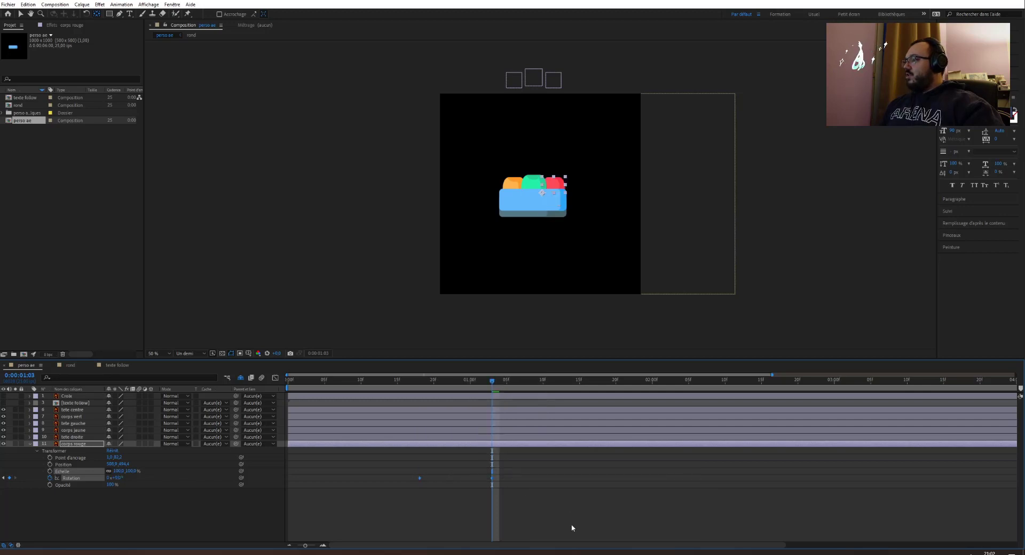
drag(492, 380, 421, 389)
key(space)
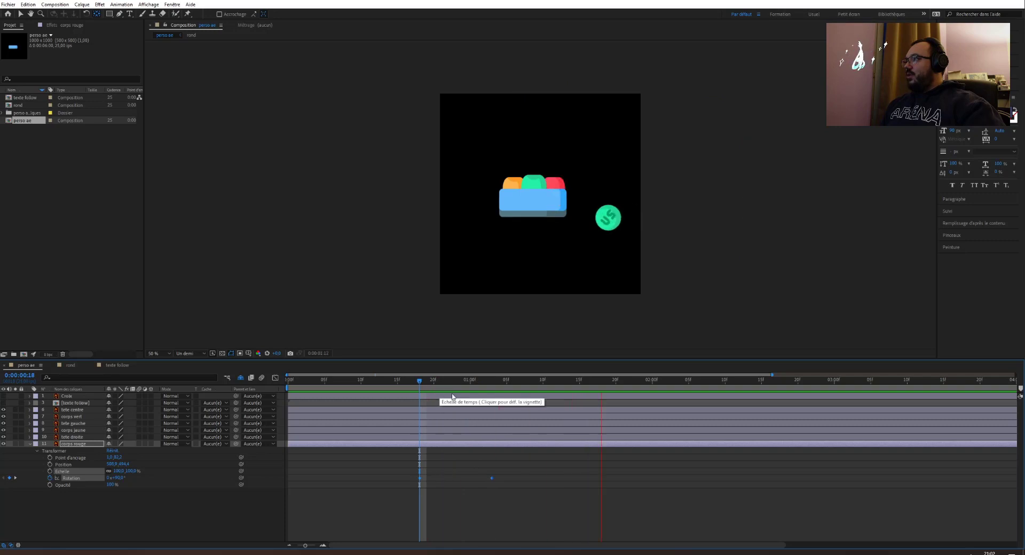
Set corps rouge's rotation to -15° at 1 second 3 frames and 0° at 1 second 7 frames, and preview the motion.
click(492, 382)
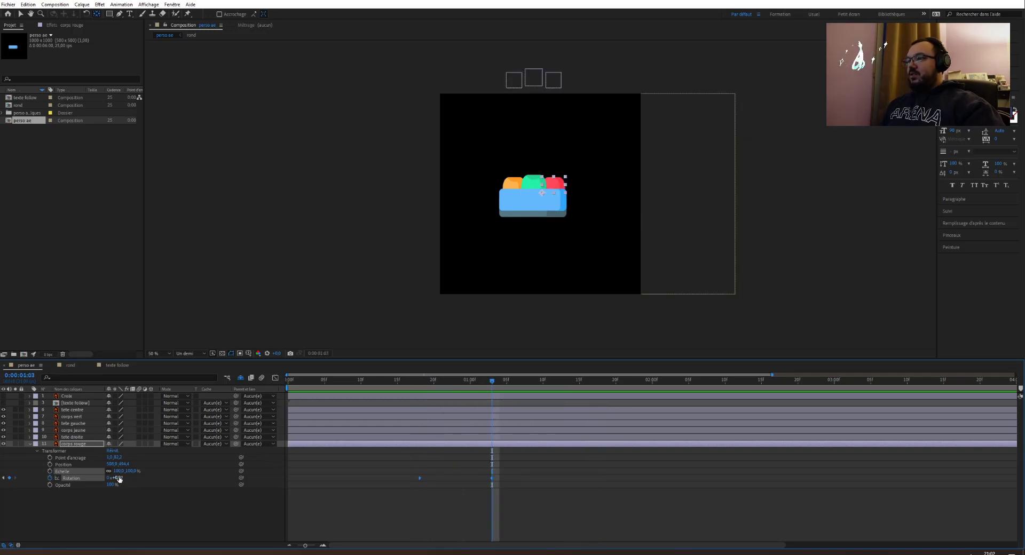
drag(110, 478, 113, 478)
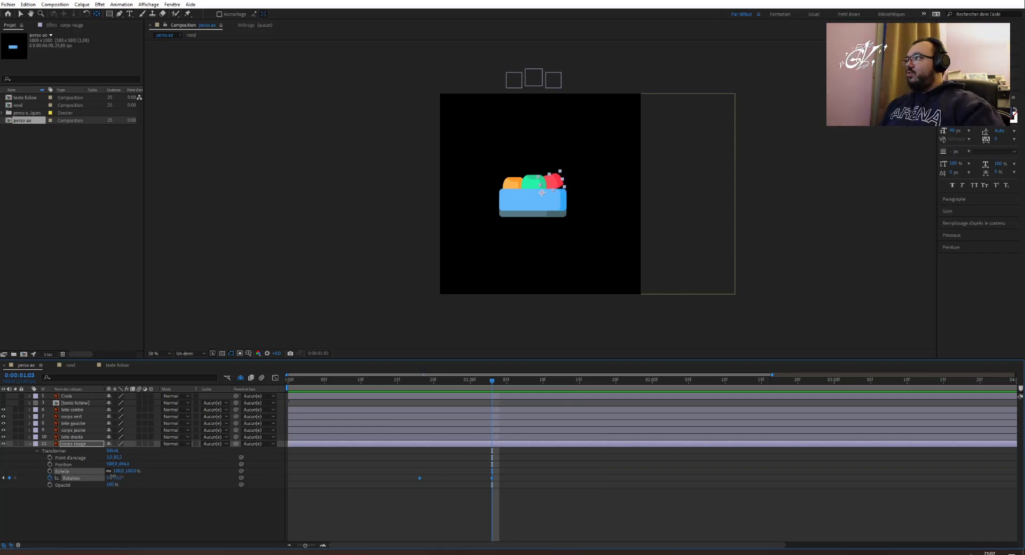
drag(492, 381, 522, 382)
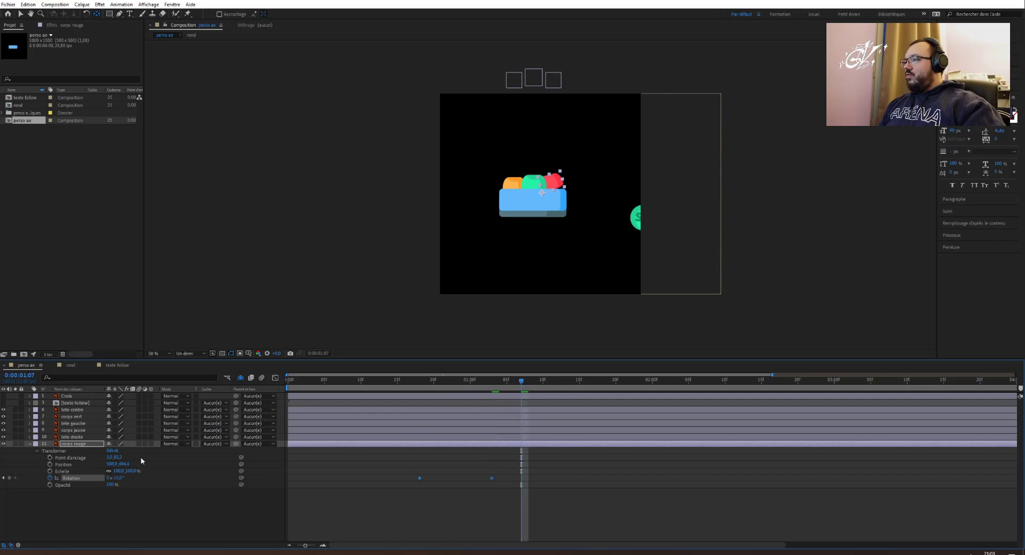
click(117, 478)
text(0)
key(Return)
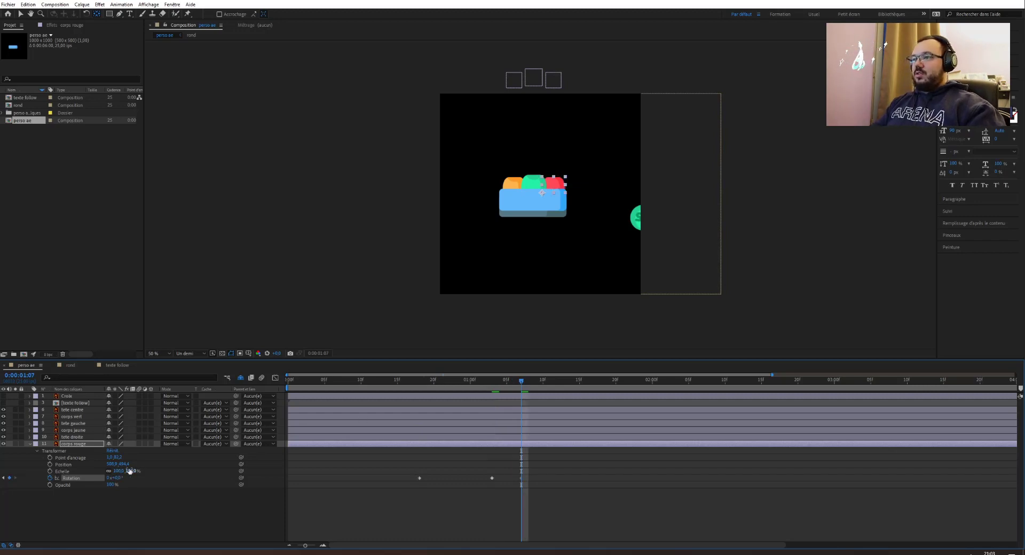
drag(521, 381, 420, 382)
key(space)
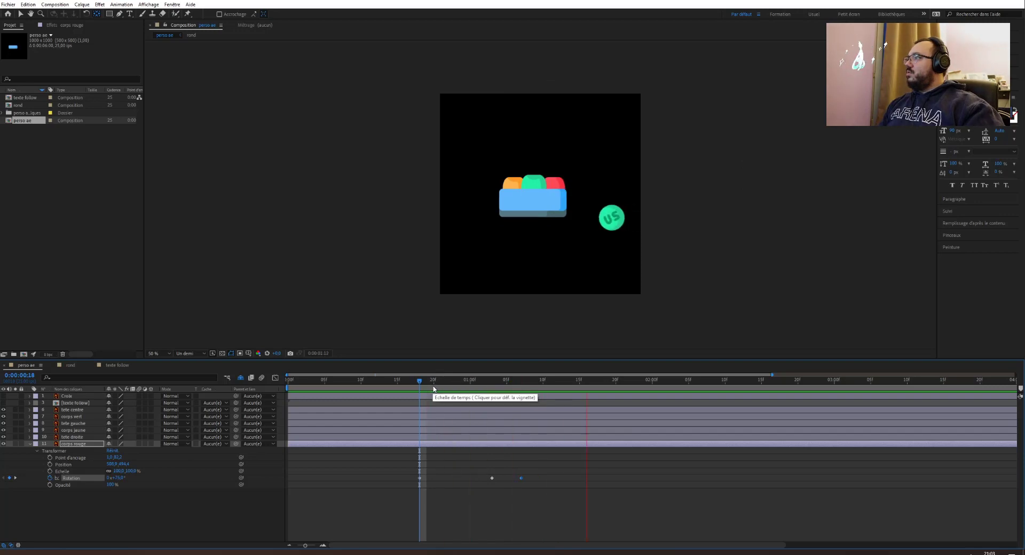
Shift corps rouge's final rotation keyframe to 1 second 11 frames and preview from 15 frames.
drag(521, 478, 548, 479)
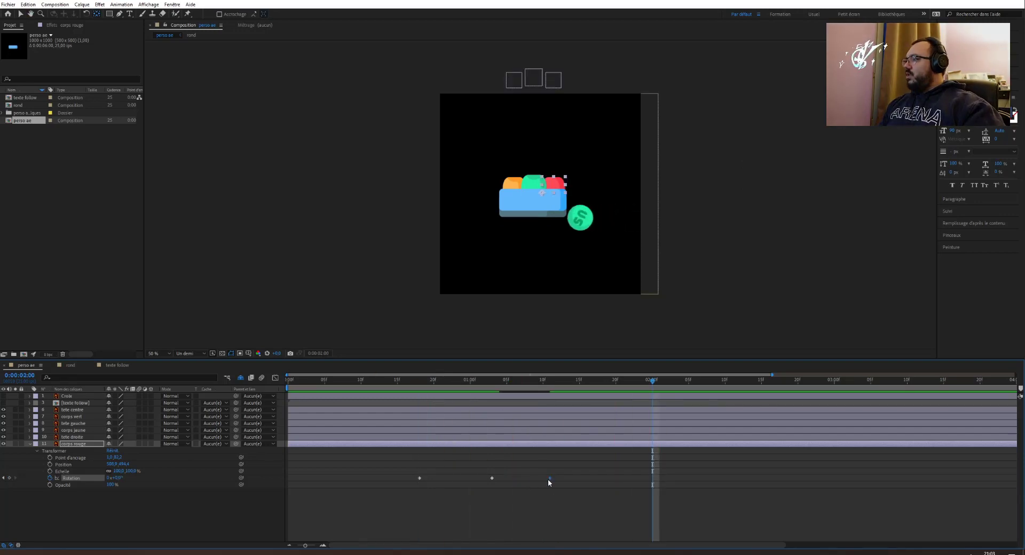
click(398, 381)
key(space)
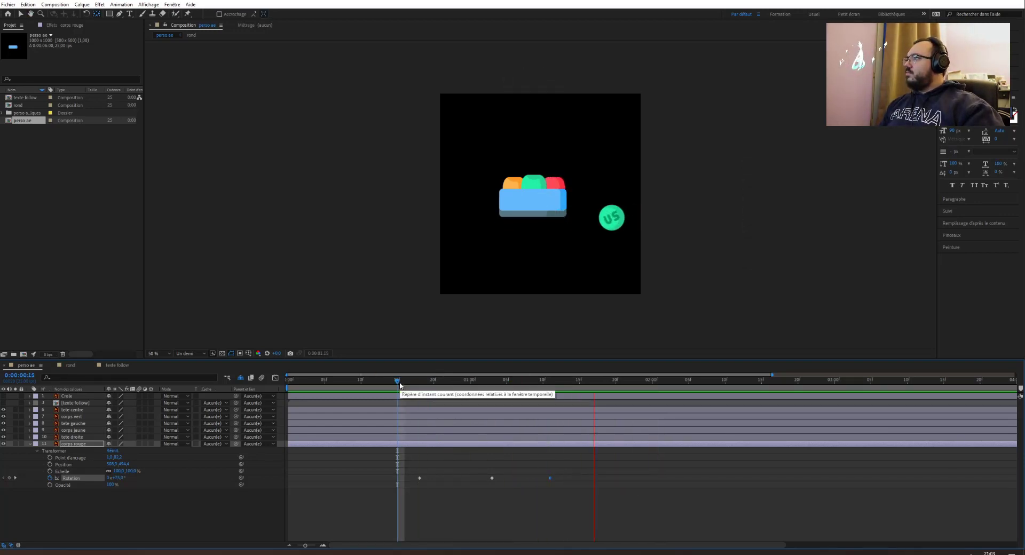
Apply Easy Ease to corps rouge's three rotation keyframes and preview the motion from 18 frames.
mouse_move(568, 475)
mouse_down()
mouse_move(412, 481)
mouse_move(565, 483)
mouse_up()
right_click(417, 480)
click(416, 480)
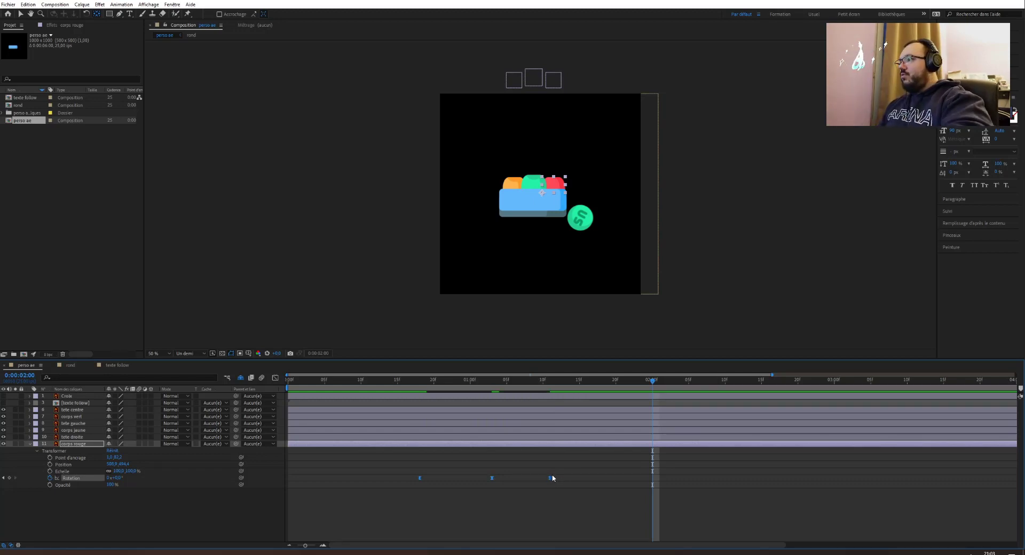
click(419, 381)
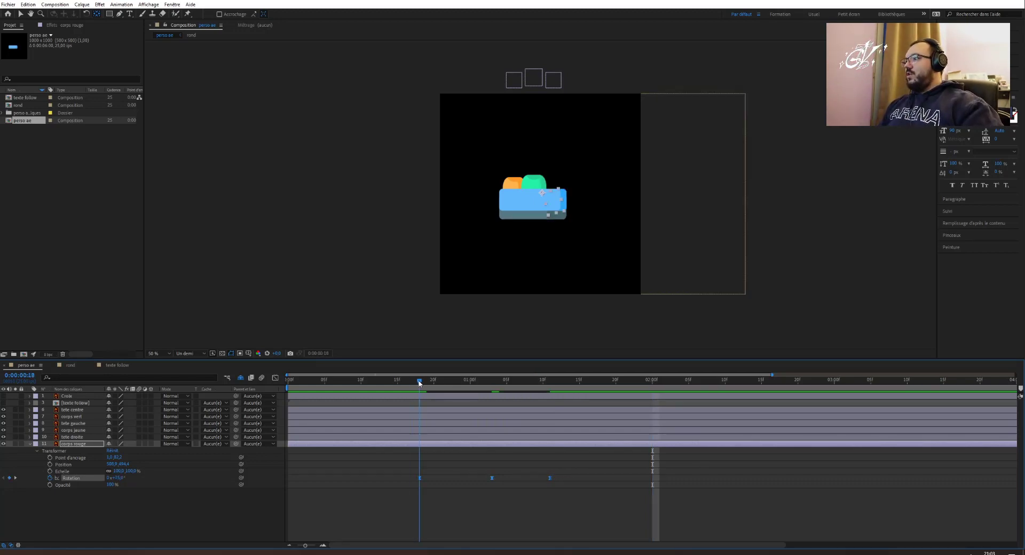
key(space)
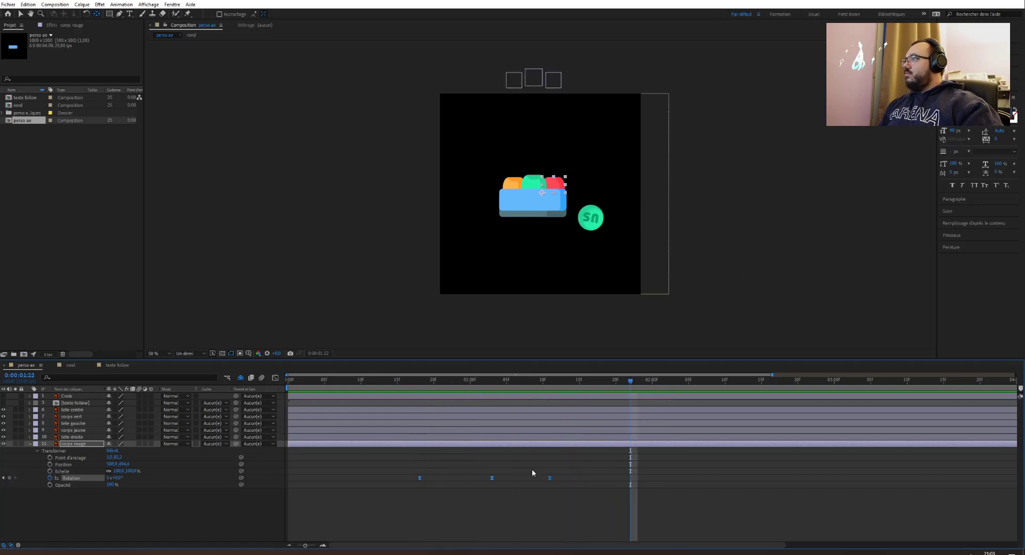
drag(567, 484, 407, 474)
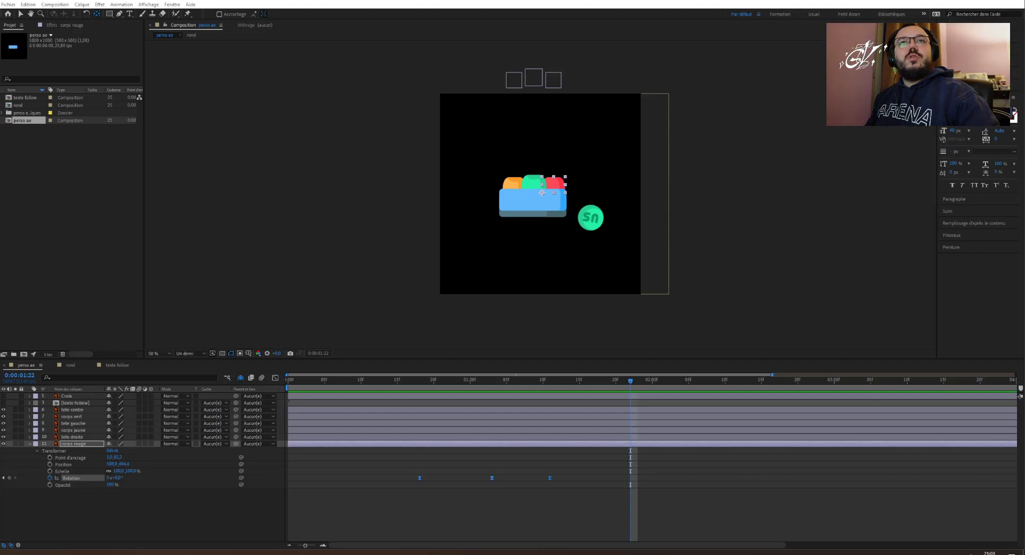
Switch to Windows Settings to view the computer's device specifications, and close the window again.
key(super+x)
click(21, 215)
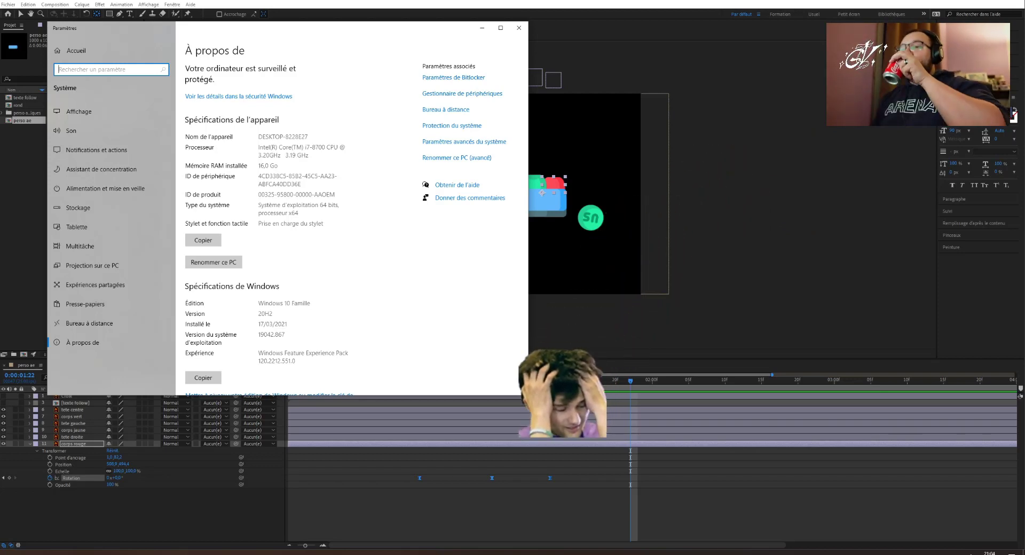
click(518, 28)
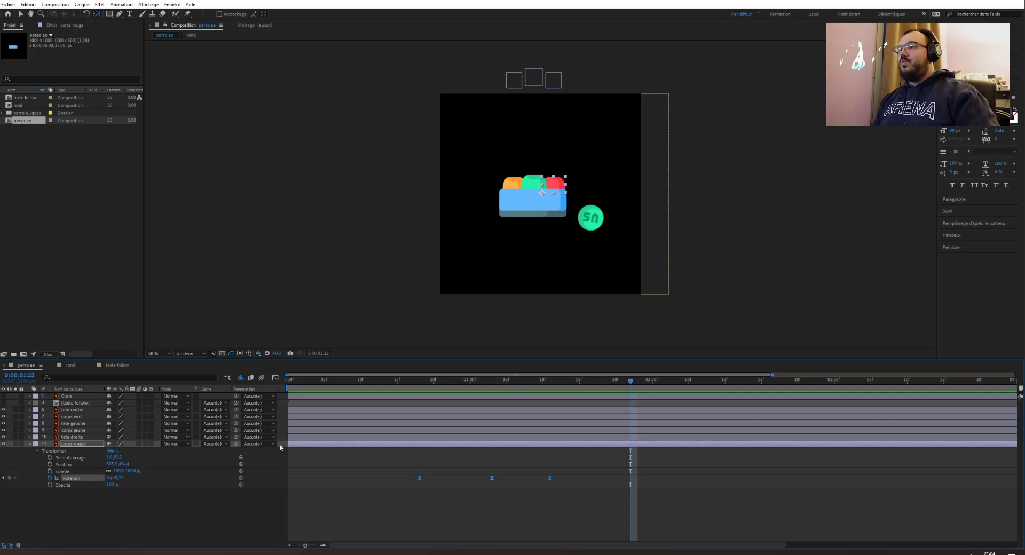
Set the current time to 21 frames in perso ae and reveal the corps jaune layer's transform properties.
drag(405, 391, 425, 391)
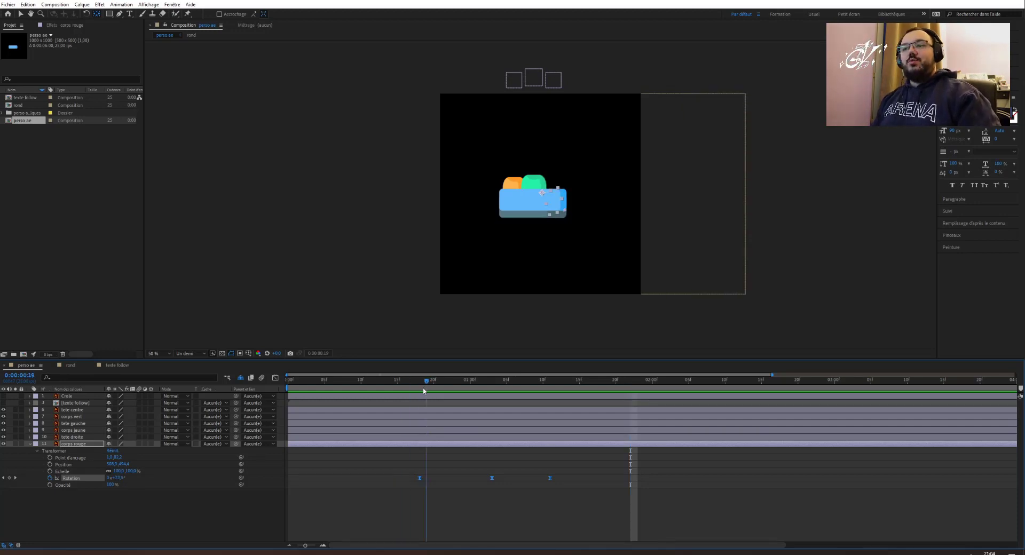
drag(418, 407, 466, 419)
key(Page_Up)
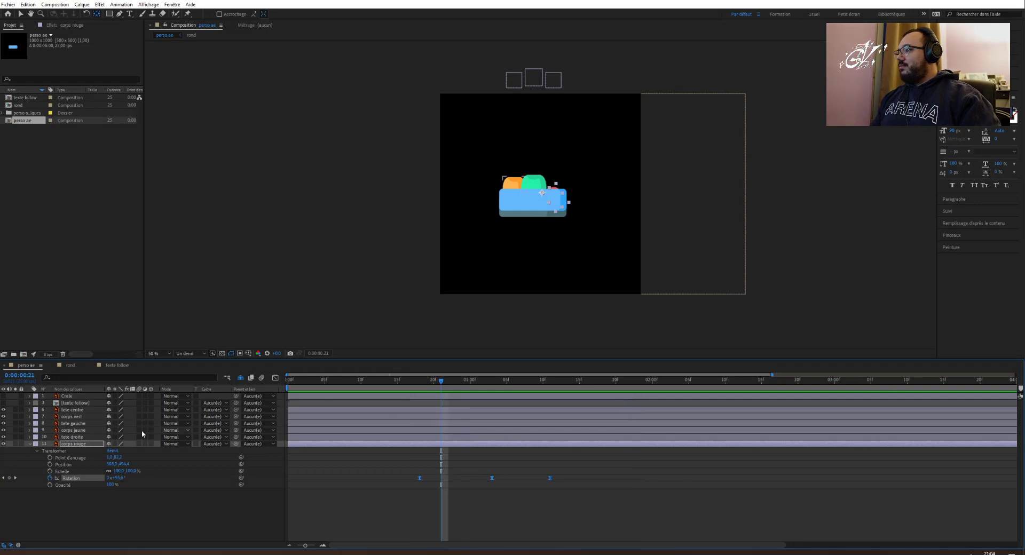
click(29, 430)
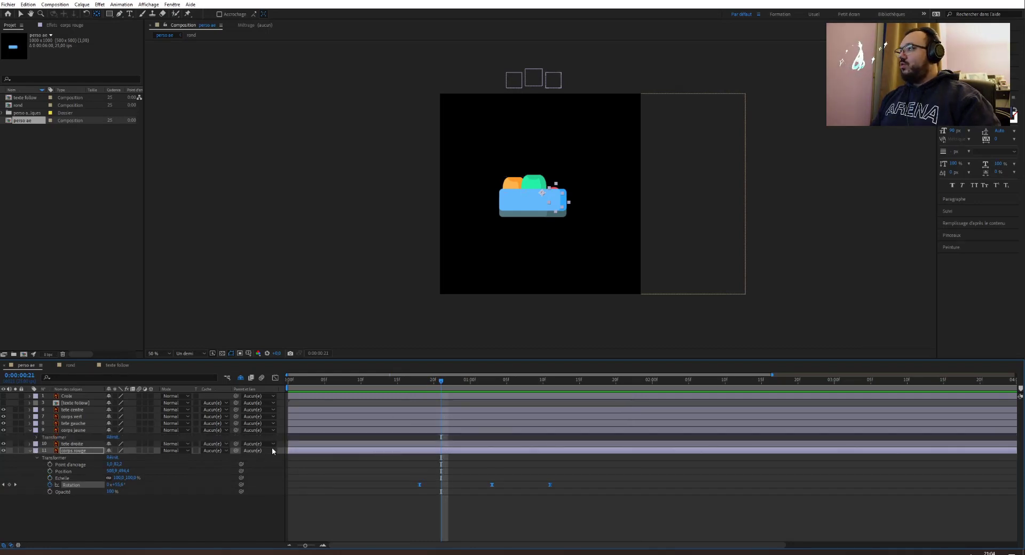
click(36, 437)
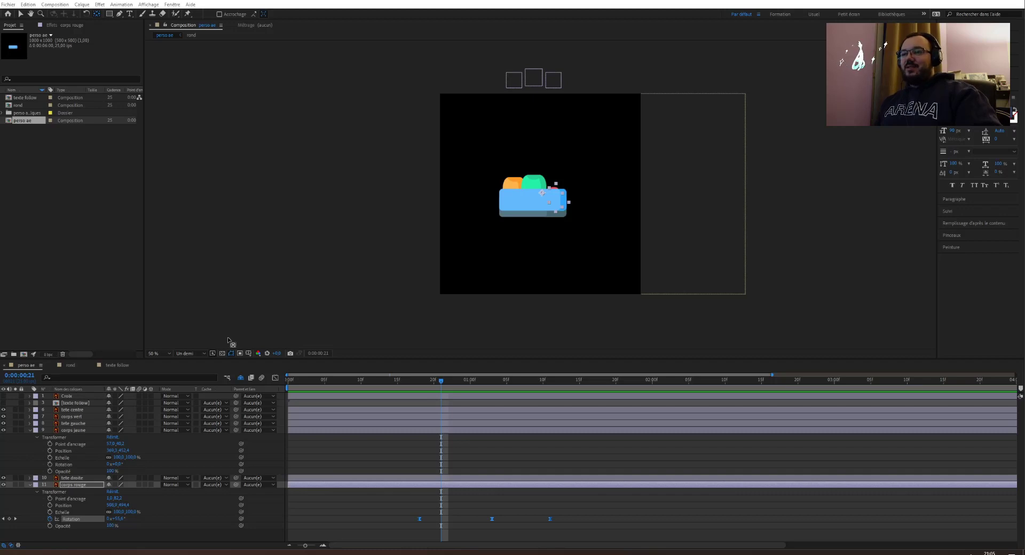
Move corps jaune's anchor point to its lower-right corner and start rotation keyframing at 21 frames.
click(440, 382)
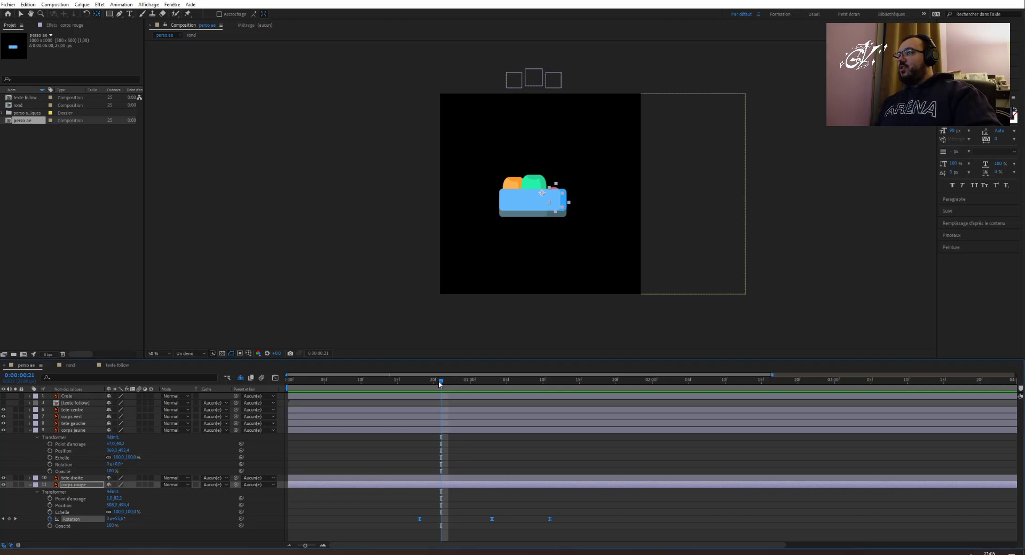
mouse_move(439, 382)
mouse_down()
mouse_move(427, 382)
mouse_move(442, 380)
mouse_up()
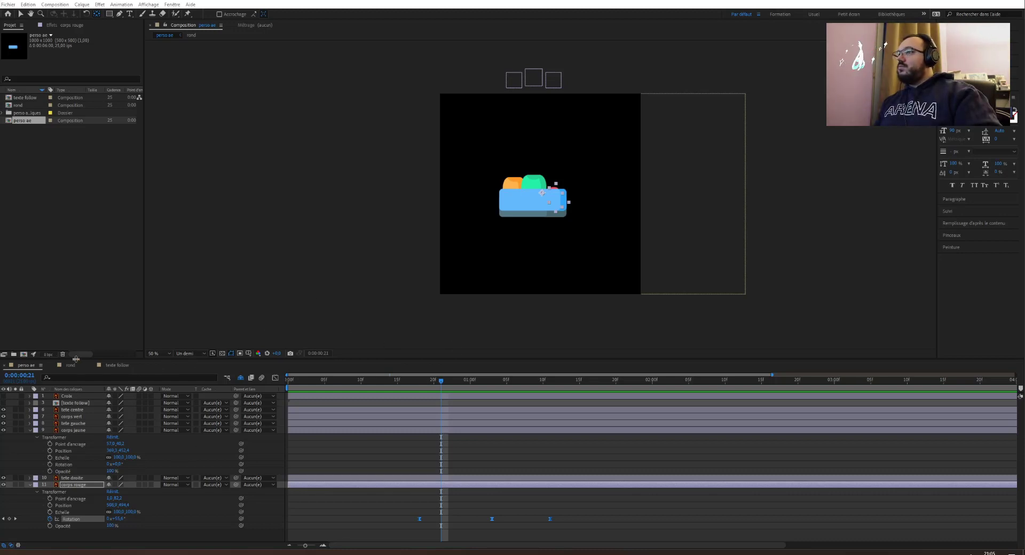
click(72, 431)
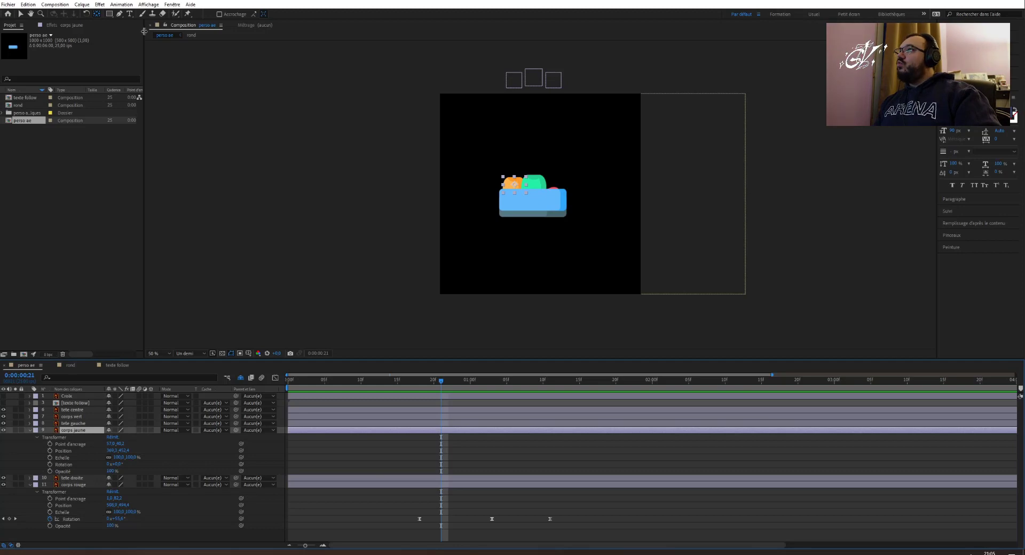
drag(515, 185, 527, 193)
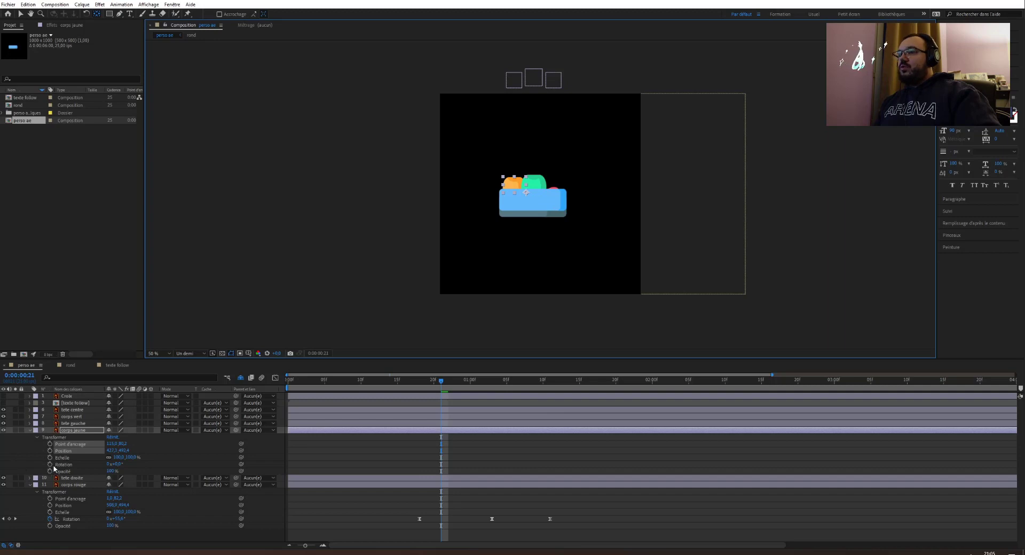
click(50, 465)
Rotate corps jaune counterclockwise behind the blue block at 1 second 7 frames, and time-reverse its two rotation keyframes.
drag(441, 381, 521, 384)
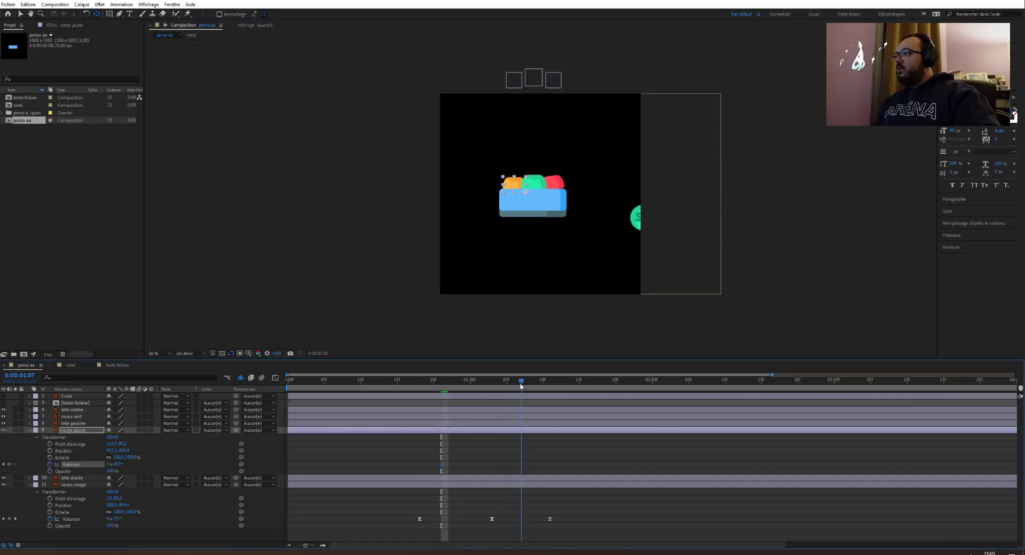
mouse_move(114, 464)
mouse_down()
mouse_move(126, 463)
mouse_move(97, 457)
mouse_up()
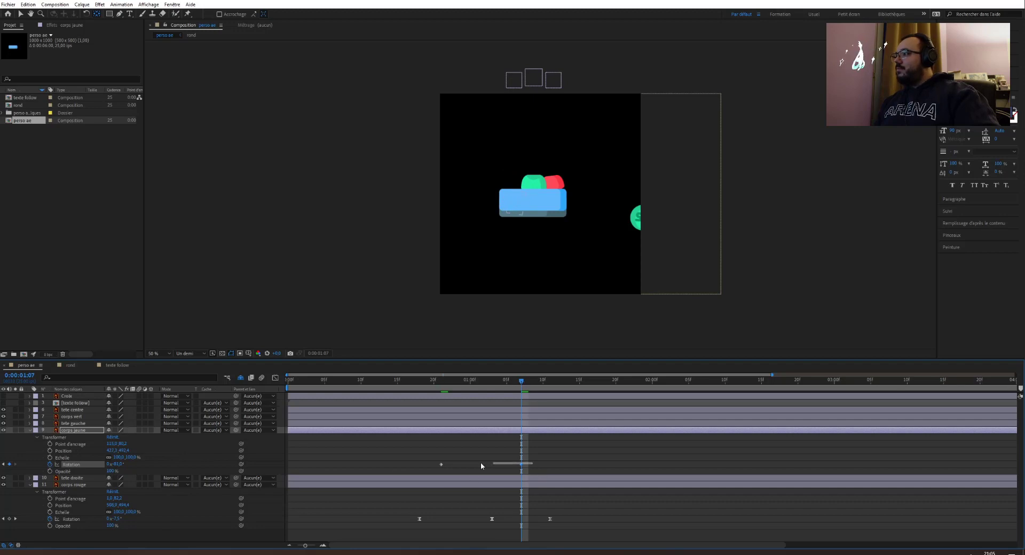
right_click(442, 465)
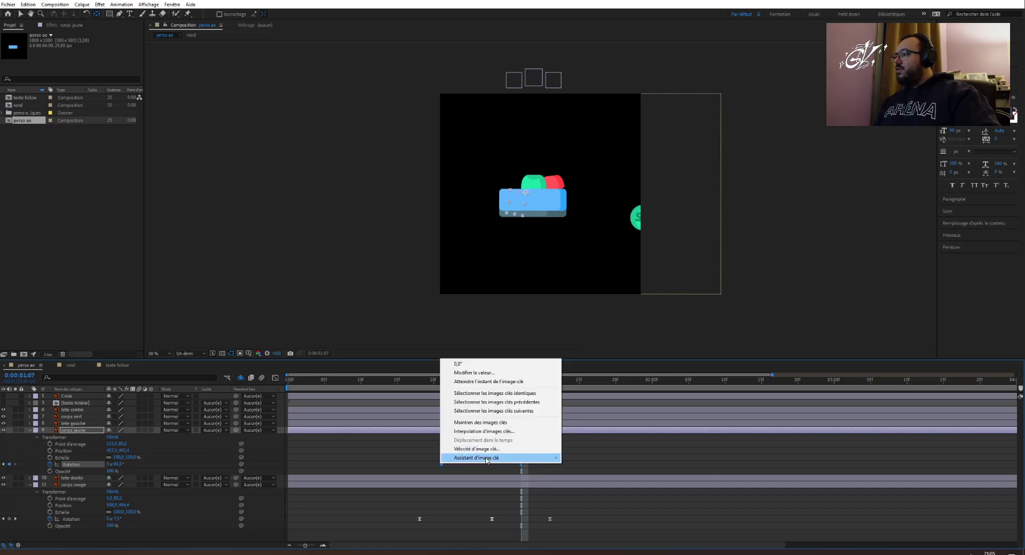
mouse_move(545, 458)
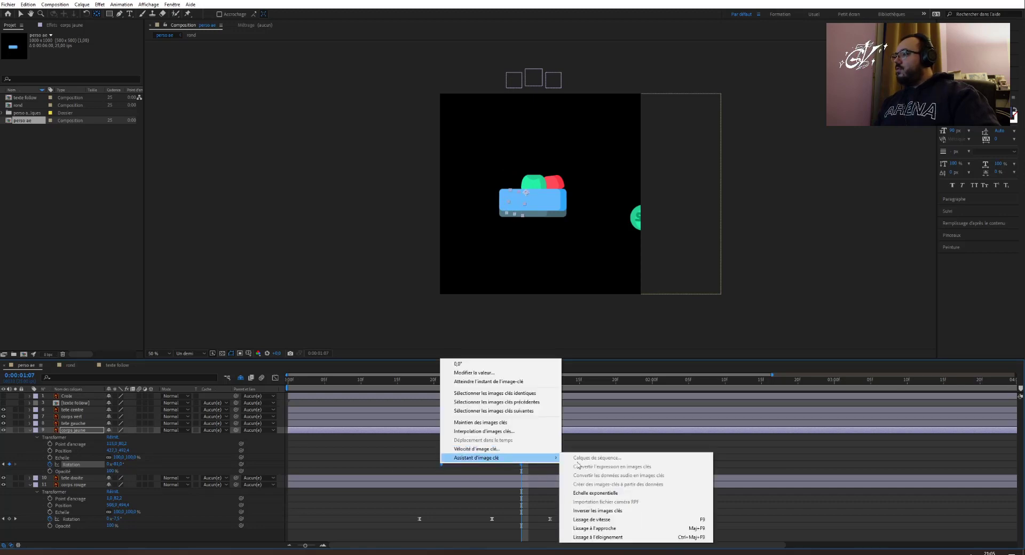
click(602, 513)
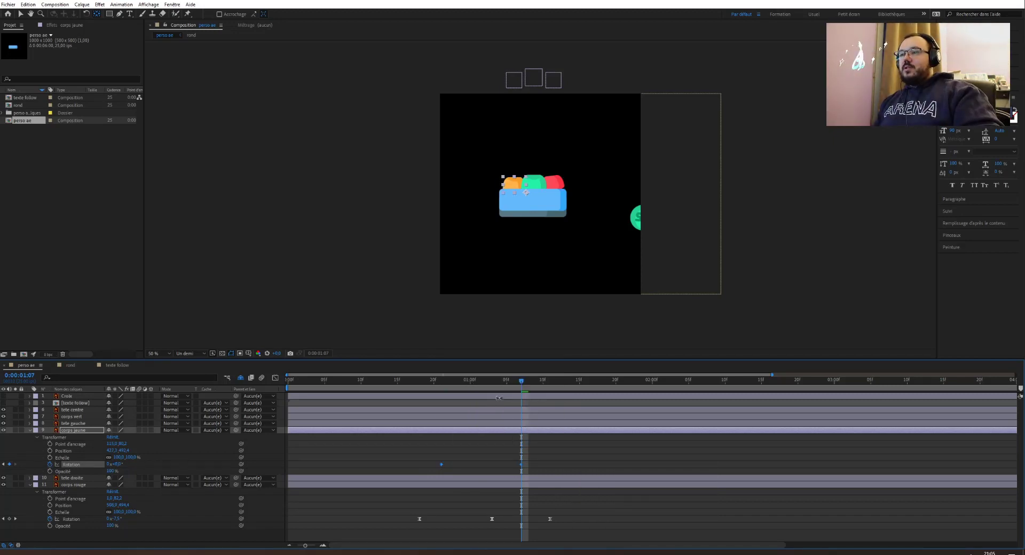
Add a 0° rotation keyframe for corps jaune at 1 second 14 frames and a slight clockwise overshoot at 1 second 7 frames.
drag(521, 382, 575, 383)
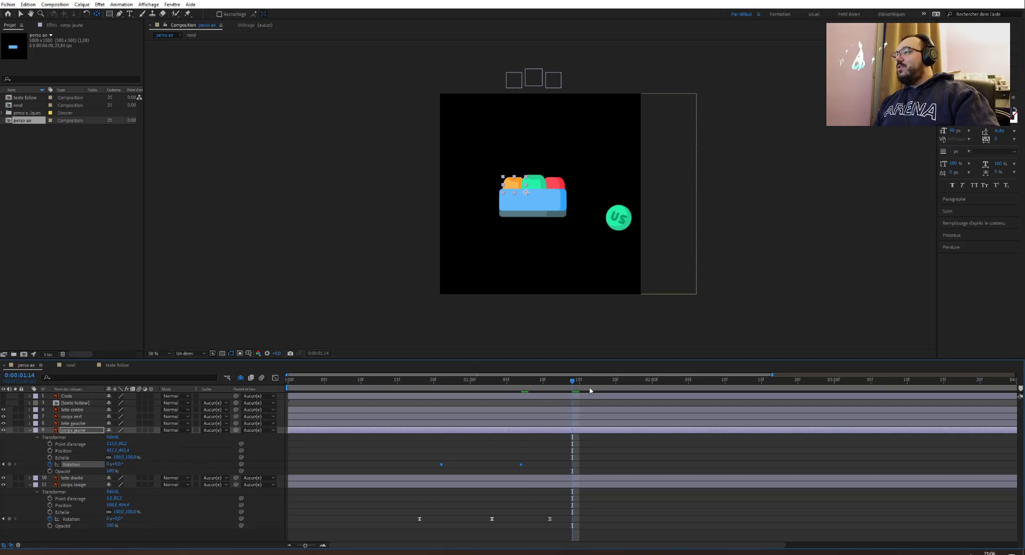
click(10, 464)
drag(573, 381, 522, 387)
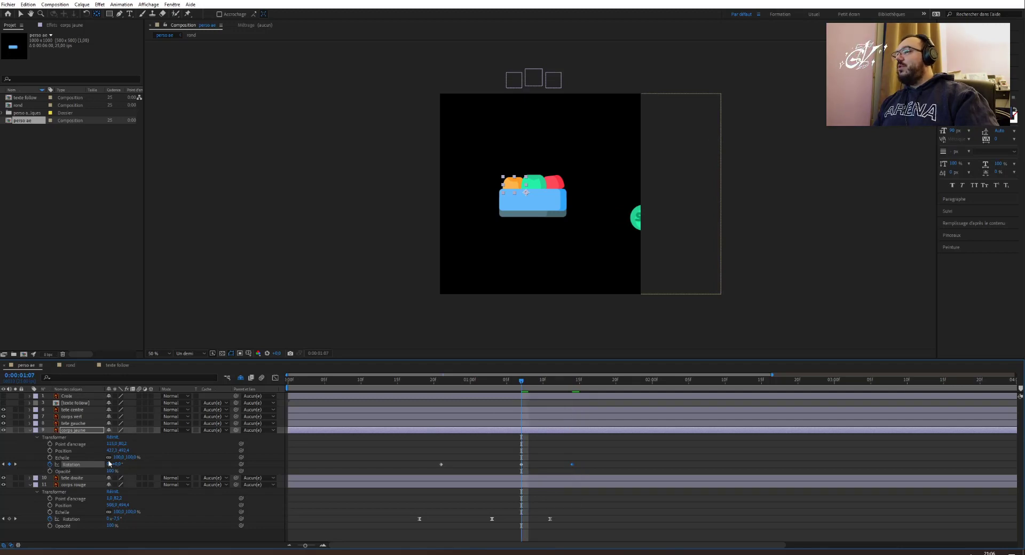
drag(114, 464, 126, 461)
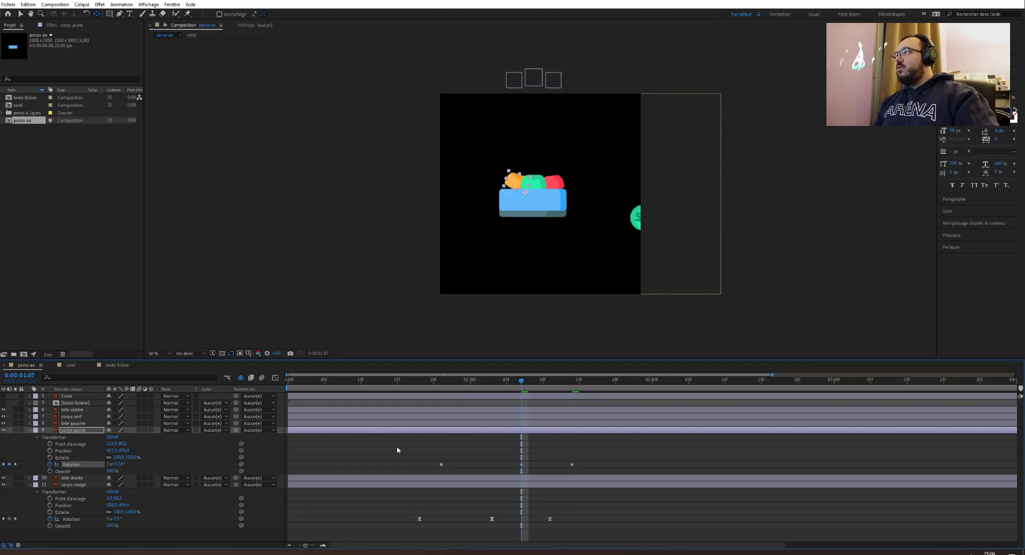
Preview corps jaune's rotation from 18 frames and apply Easy Ease to its three rotation keyframes.
drag(521, 383, 419, 387)
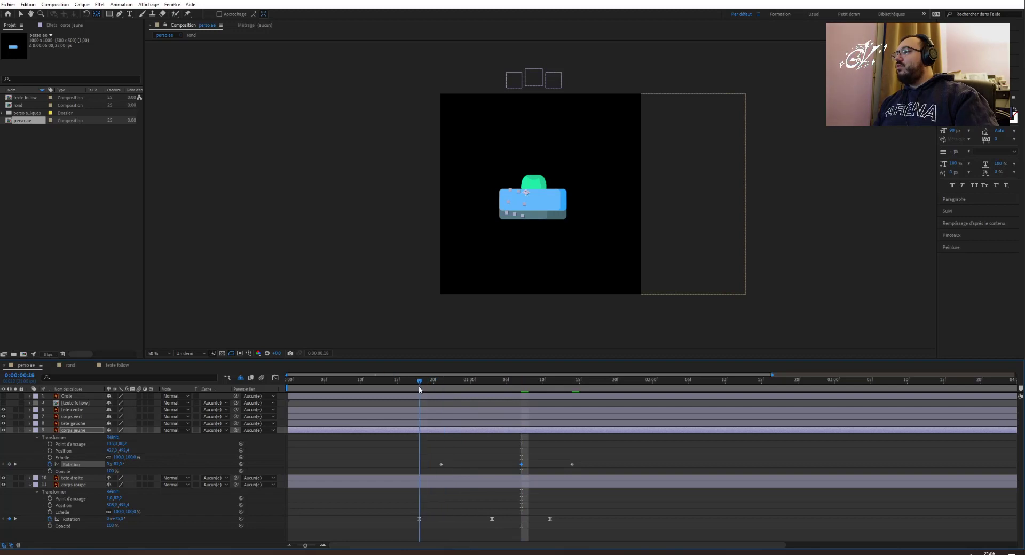
key(space)
drag(602, 464, 433, 468)
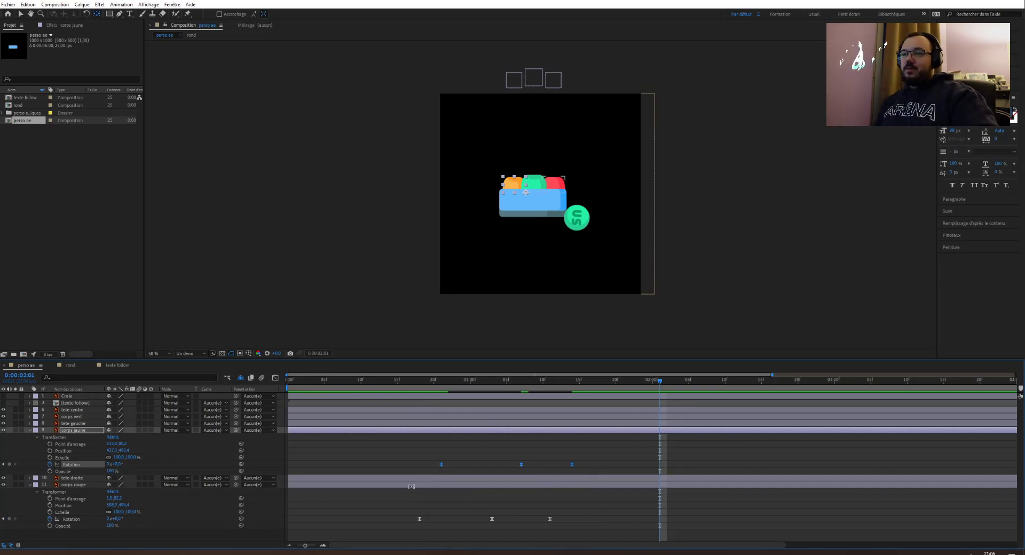
Delay corps jaune's three rotation keyframes to start at 24 frames, and preview the motion from 15 frames.
drag(442, 466, 453, 467)
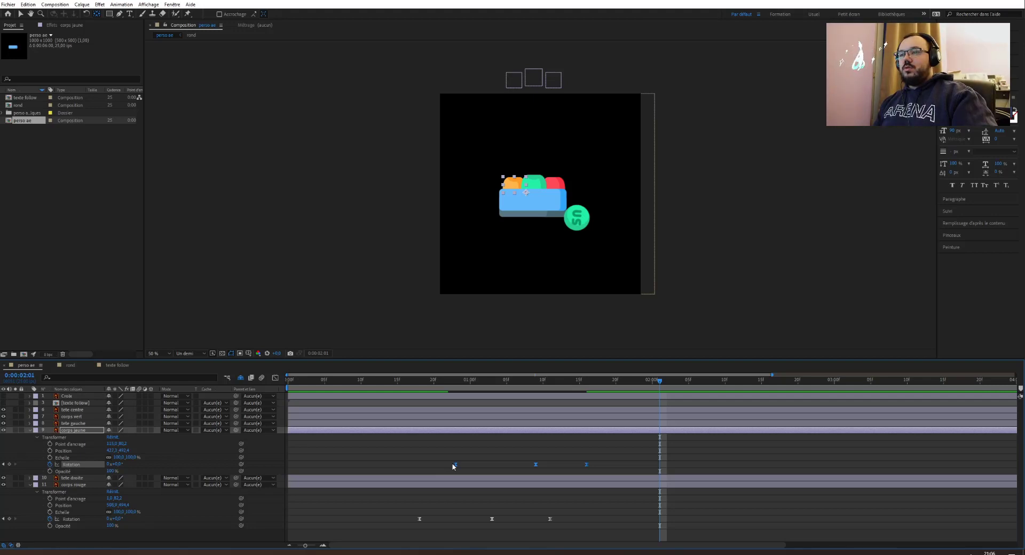
drag(455, 465, 465, 468)
drag(453, 389, 398, 396)
key(space)
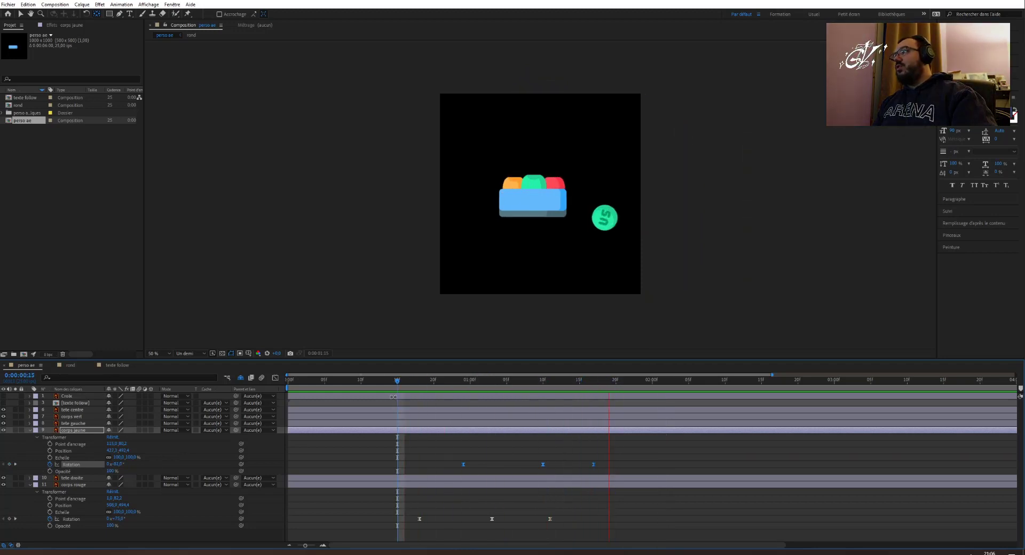
key(space)
Shift corps jaune's final rotation keyframe to 1 second 18 frames and preview the motion from about 18 frames.
click(613, 465)
drag(594, 464, 437, 475)
click(423, 381)
key(space)
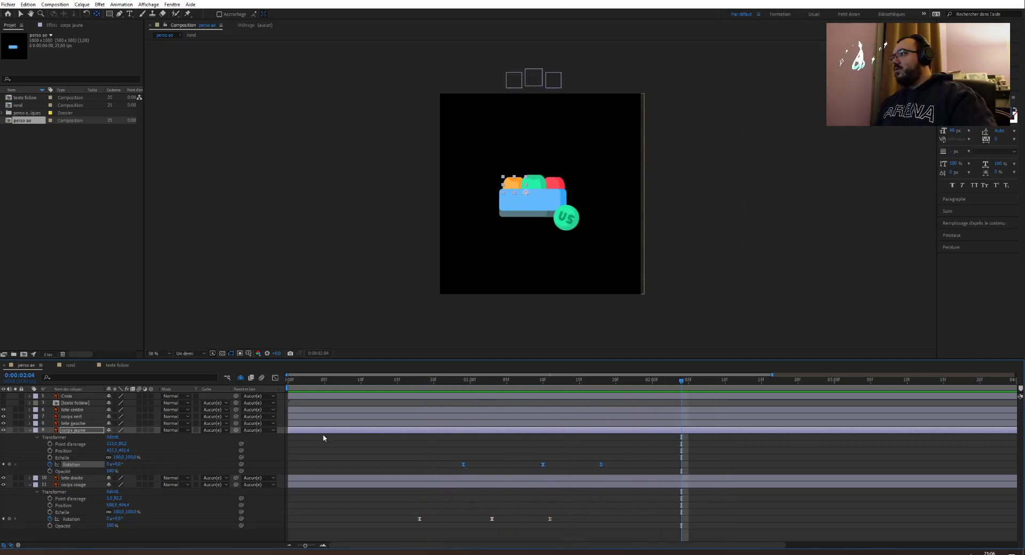
In the speed graph, lengthen the incoming influence of corps jaune's second and final rotation keyframes for a softer arrival.
click(276, 378)
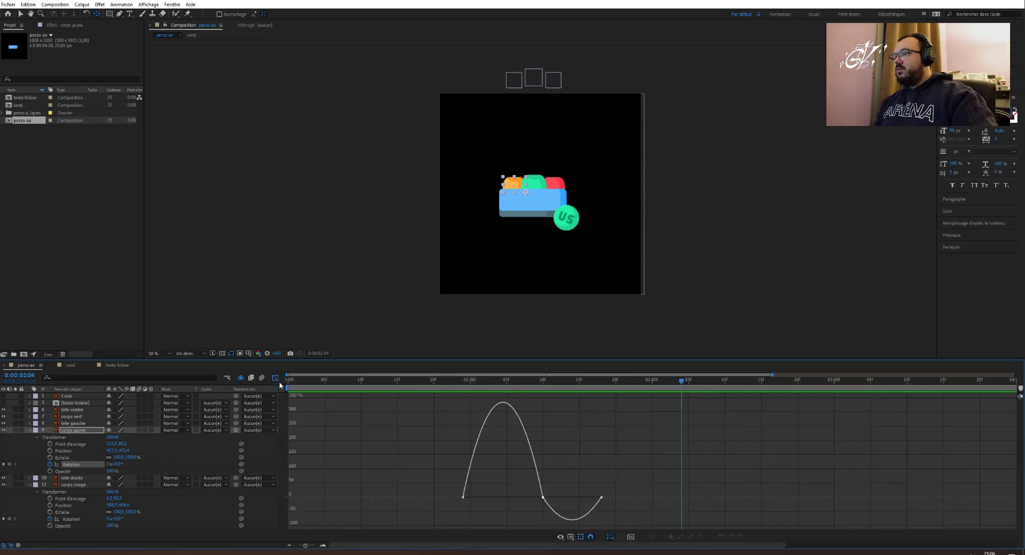
click(463, 497)
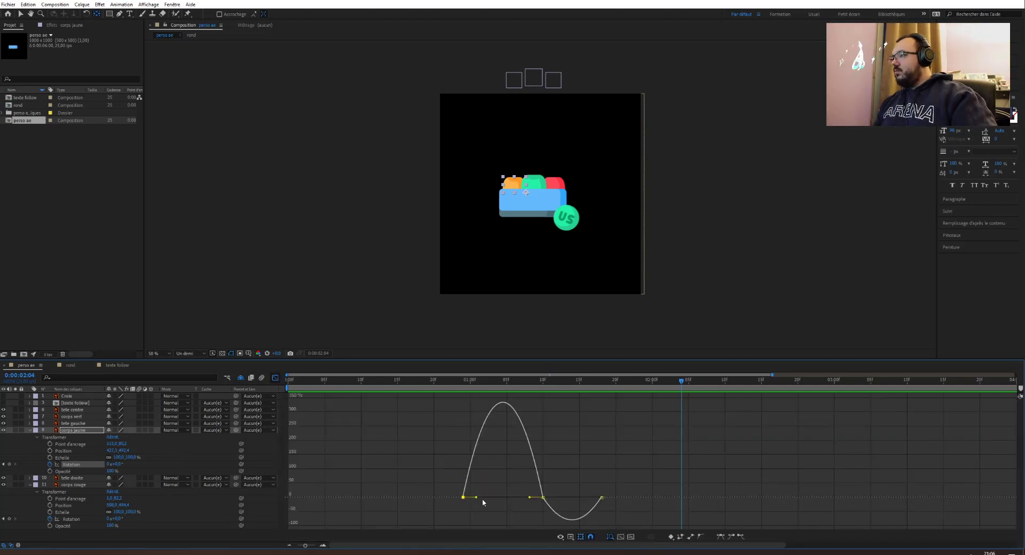
drag(529, 497, 488, 499)
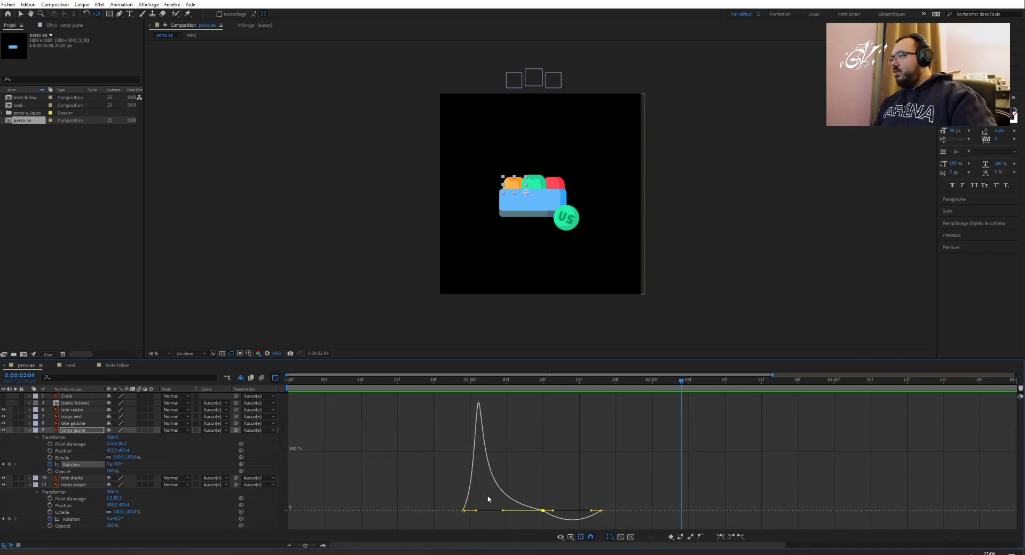
drag(591, 511, 539, 513)
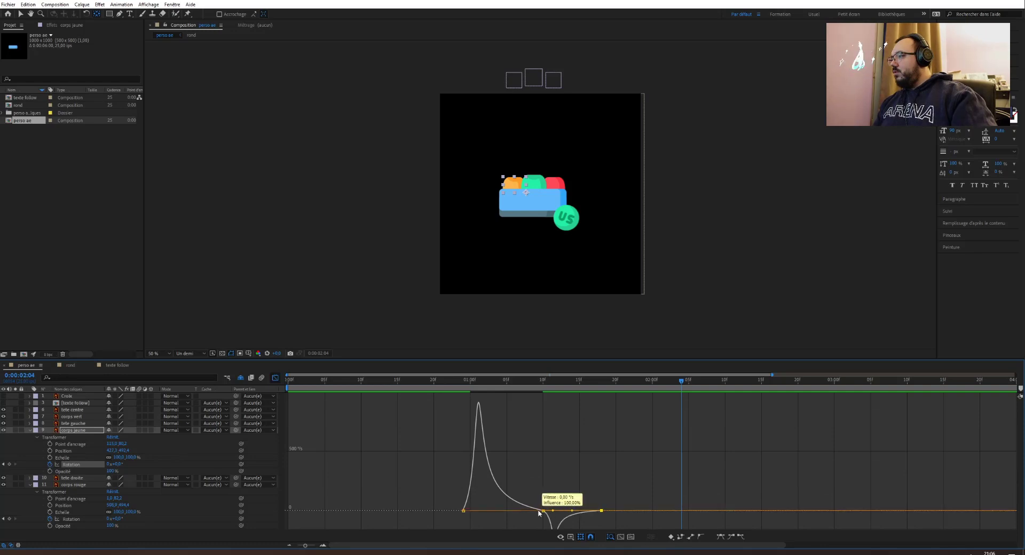
click(275, 378)
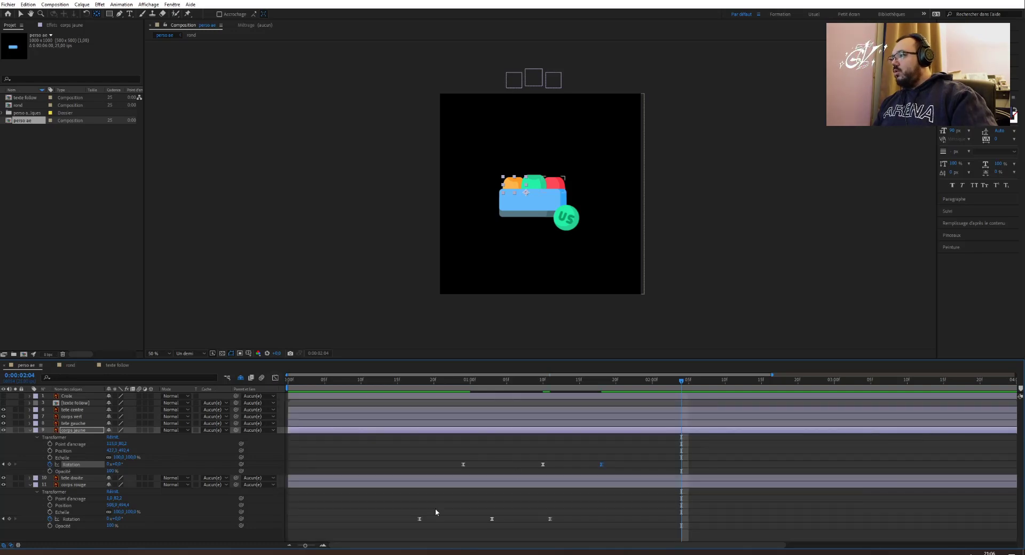
Lengthen the incoming influence of corps rouge's second and final rotation keyframes in the speed graph, and preview from 13 and 15 frames.
click(423, 486)
drag(416, 522, 572, 525)
click(275, 377)
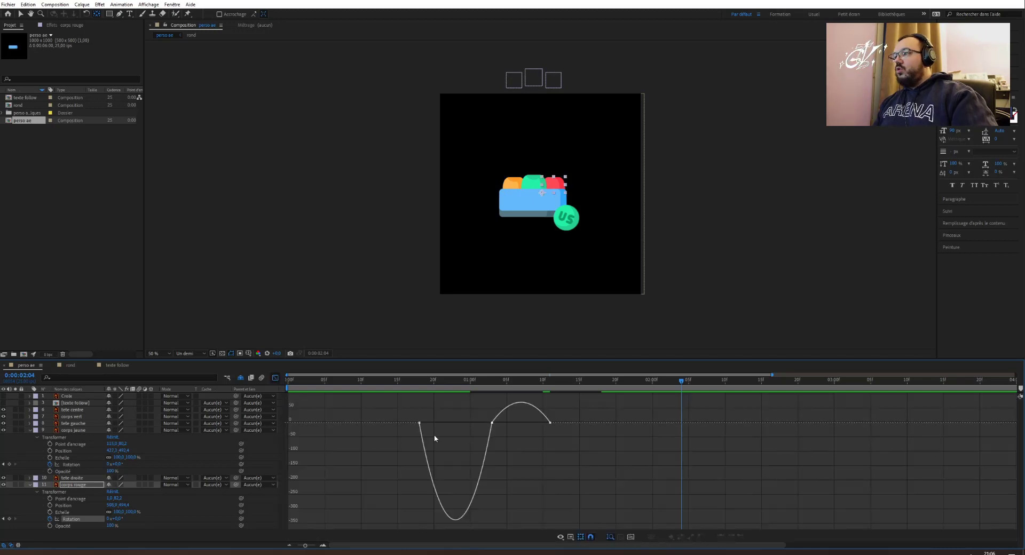
click(420, 423)
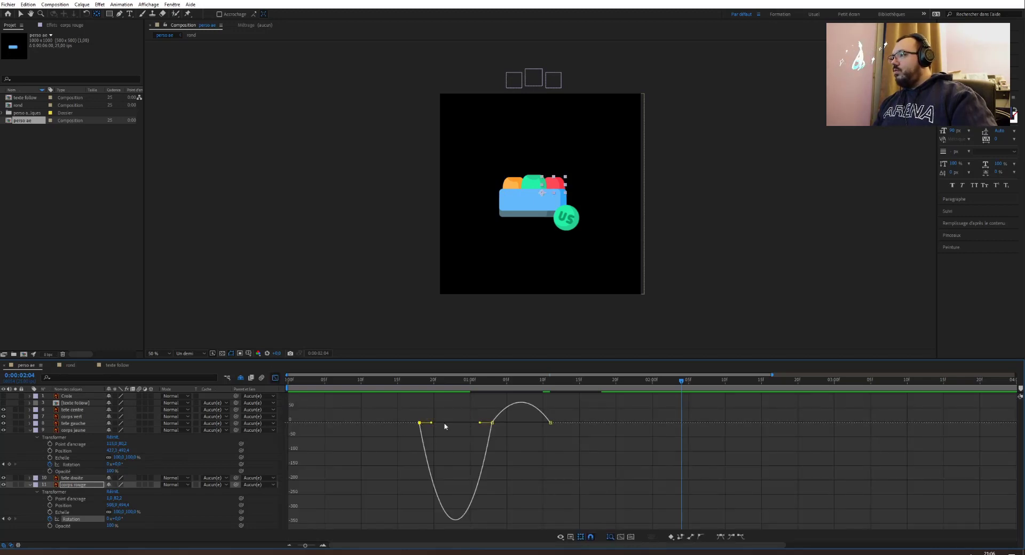
drag(482, 425, 443, 425)
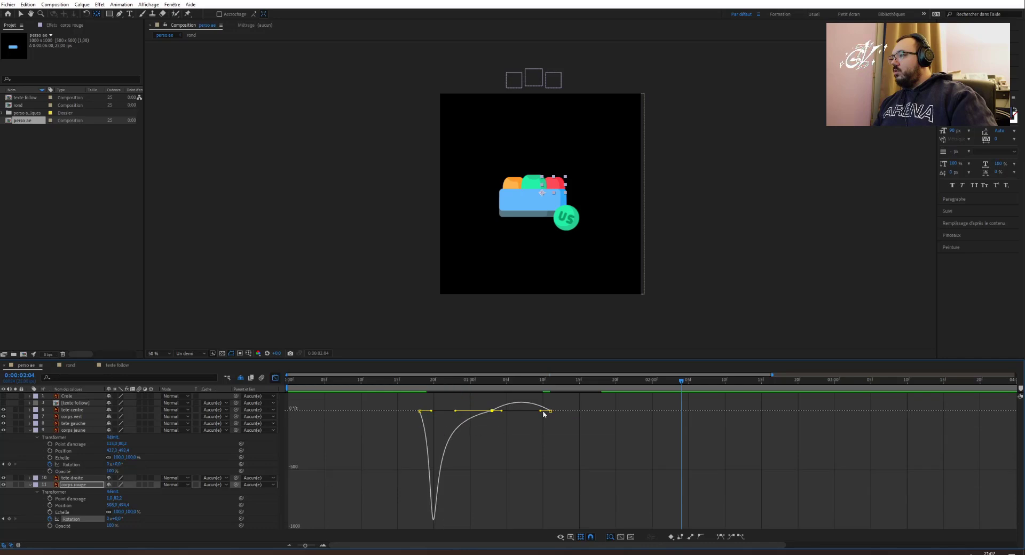
mouse_move(541, 412)
mouse_down()
mouse_move(506, 411)
mouse_move(521, 412)
mouse_up()
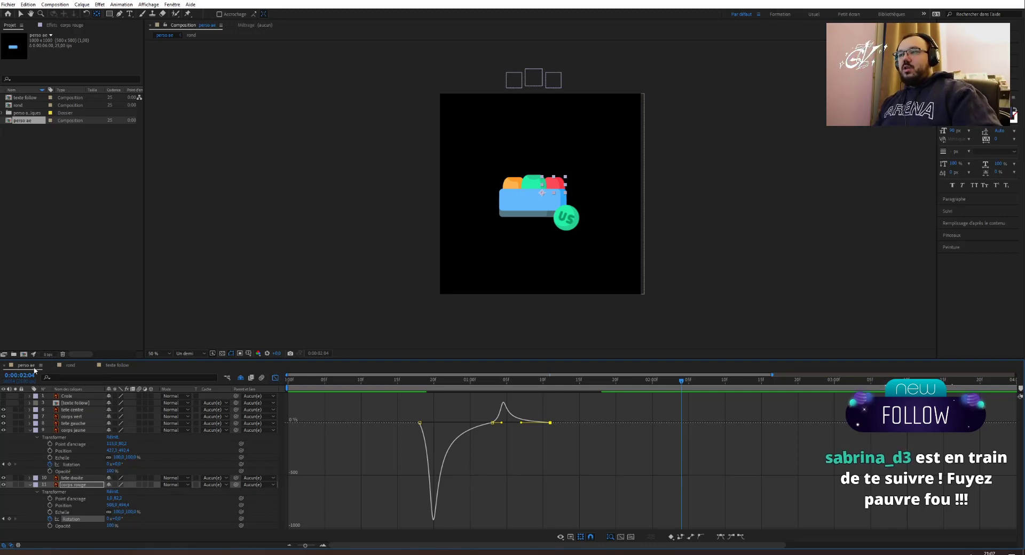
click(275, 378)
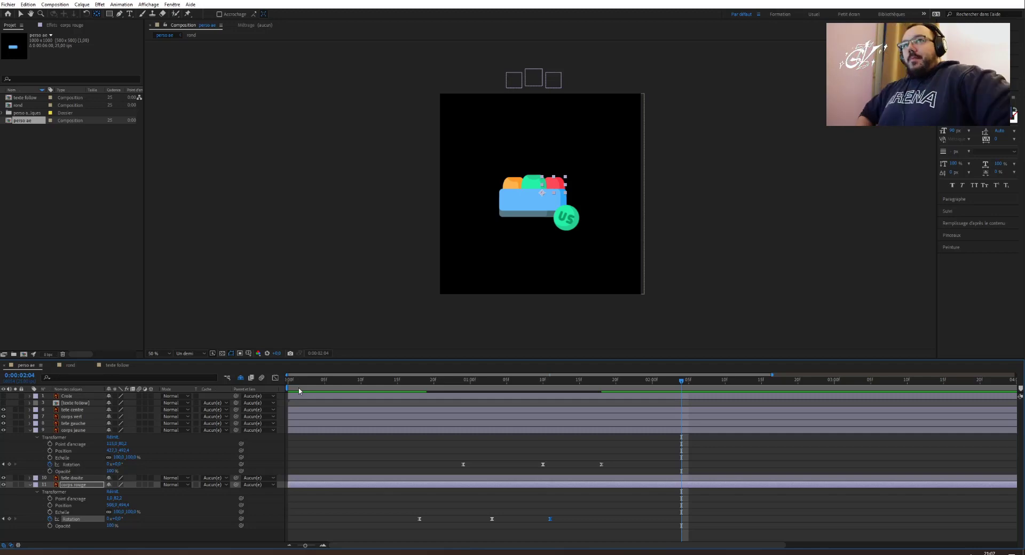
click(383, 381)
key(space)
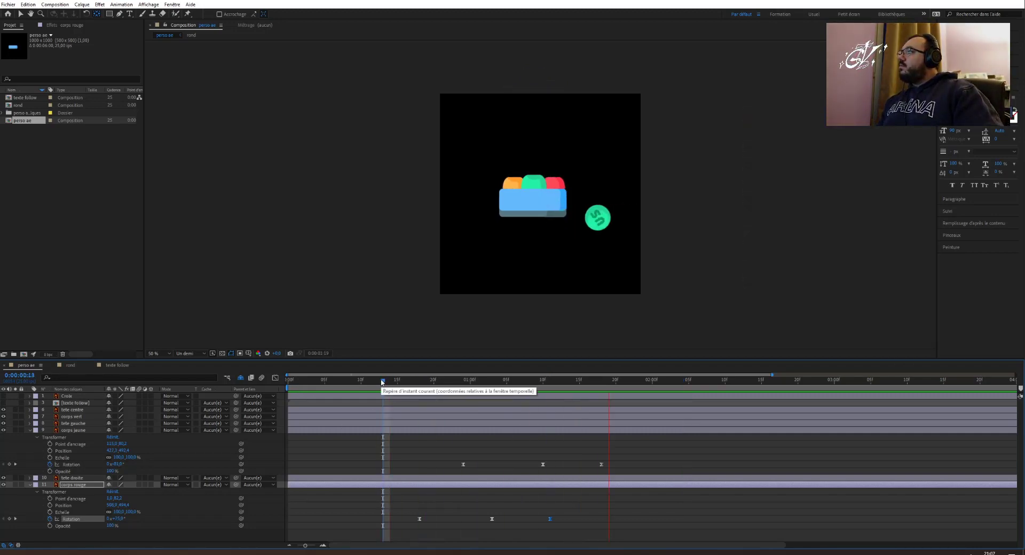
click(396, 381)
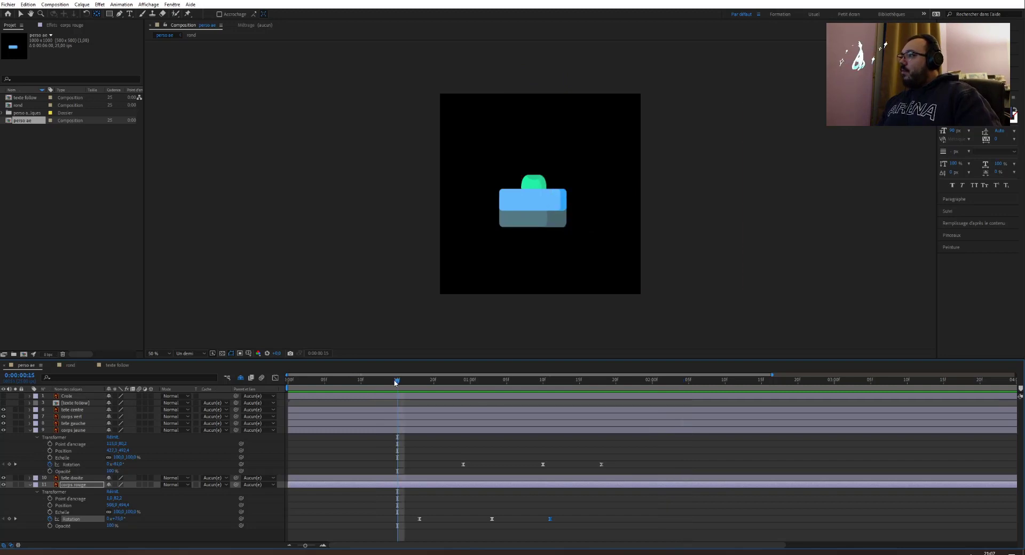
key(space)
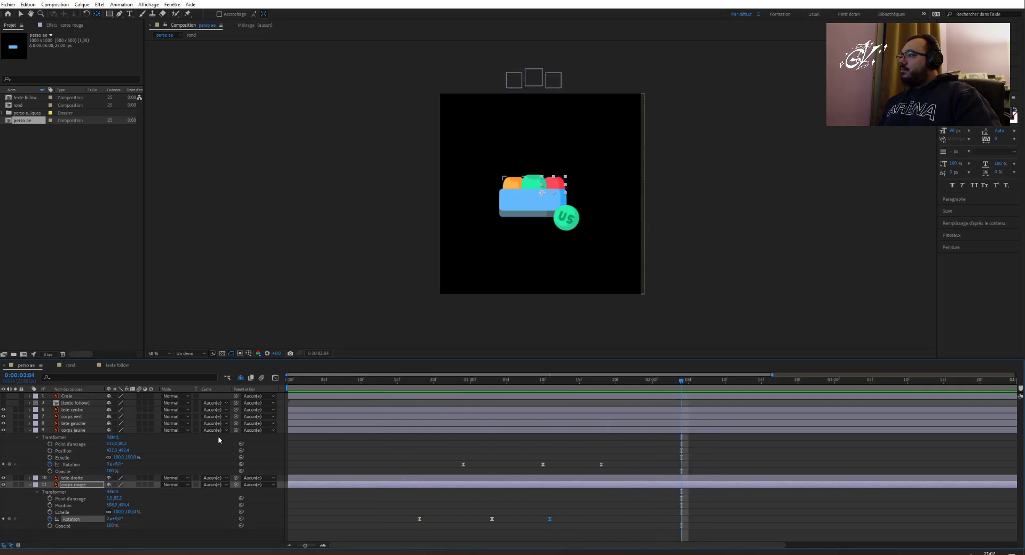
Collapse corps jaune and corps rouge, and reveal corps vert's transform properties with the current time at 1 second 5 frames.
click(30, 431)
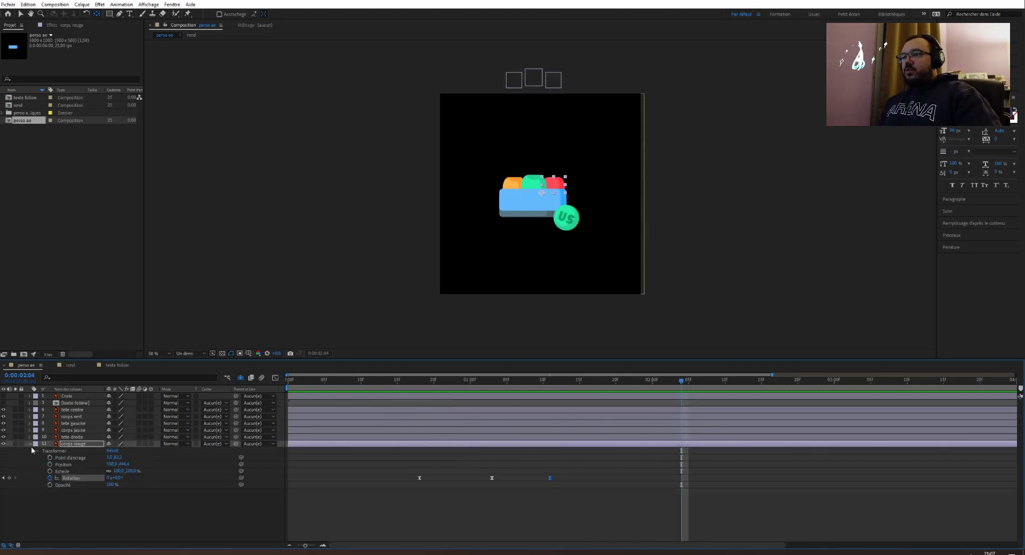
click(30, 443)
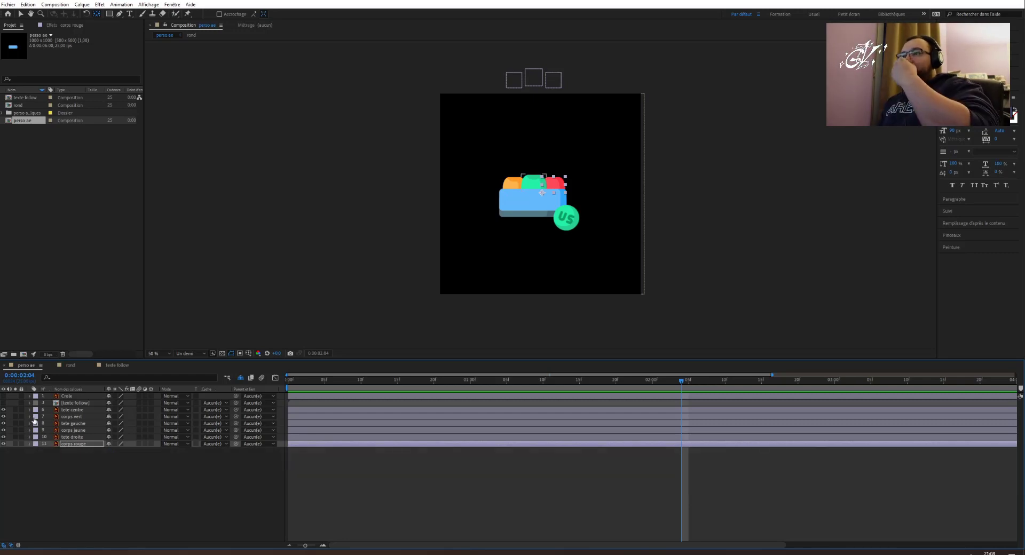
click(29, 417)
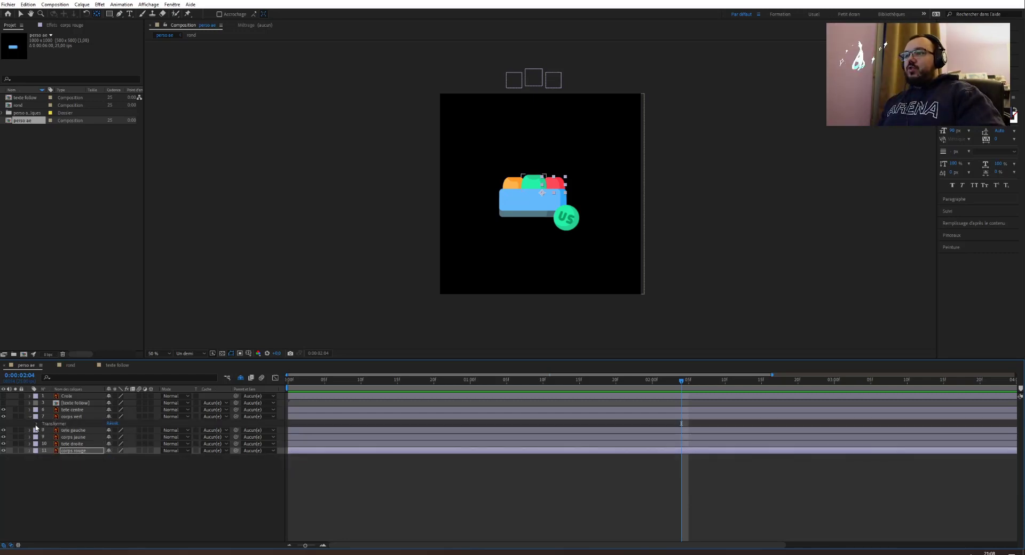
click(36, 424)
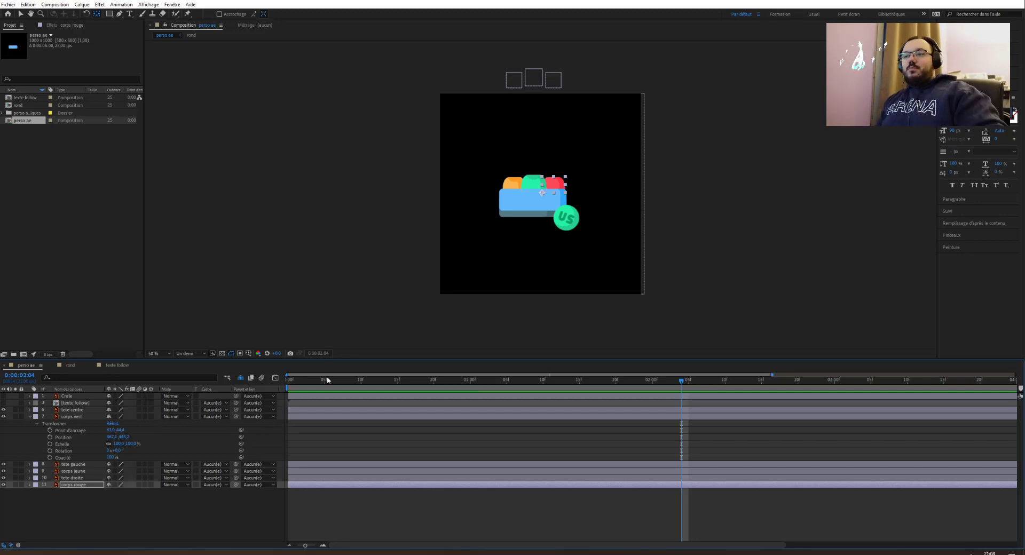
mouse_move(514, 380)
mouse_down()
mouse_move(469, 380)
mouse_move(506, 386)
mouse_up()
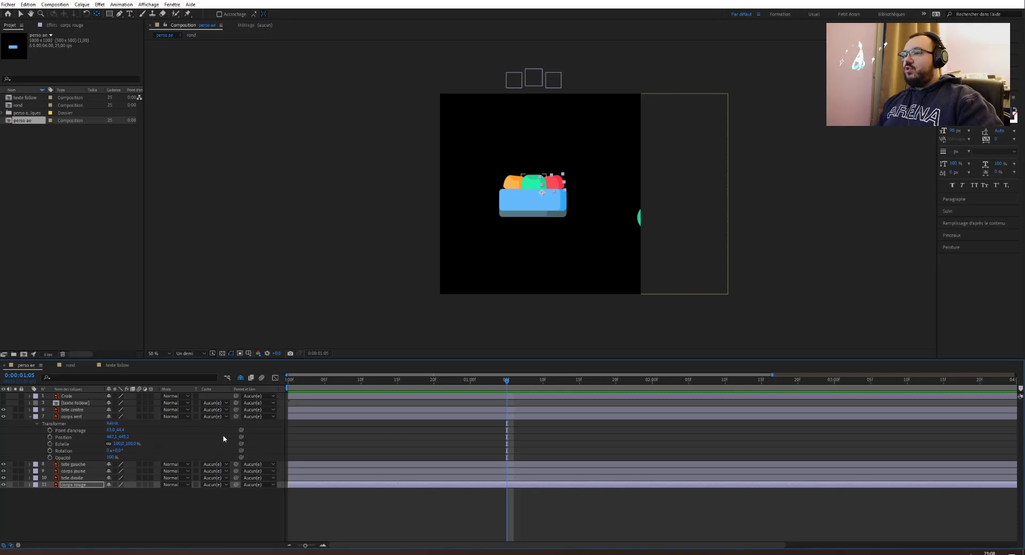
click(302, 416)
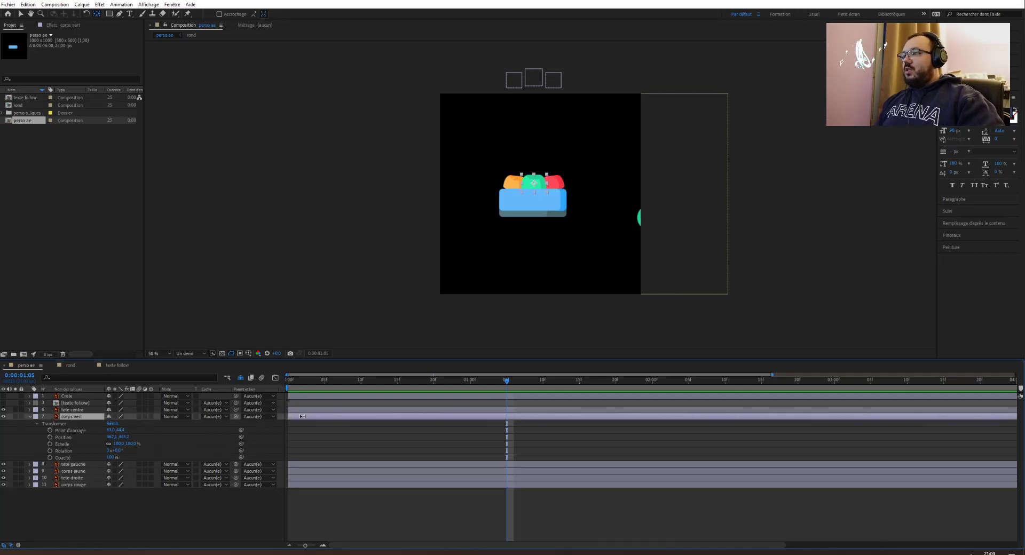
click(68, 478)
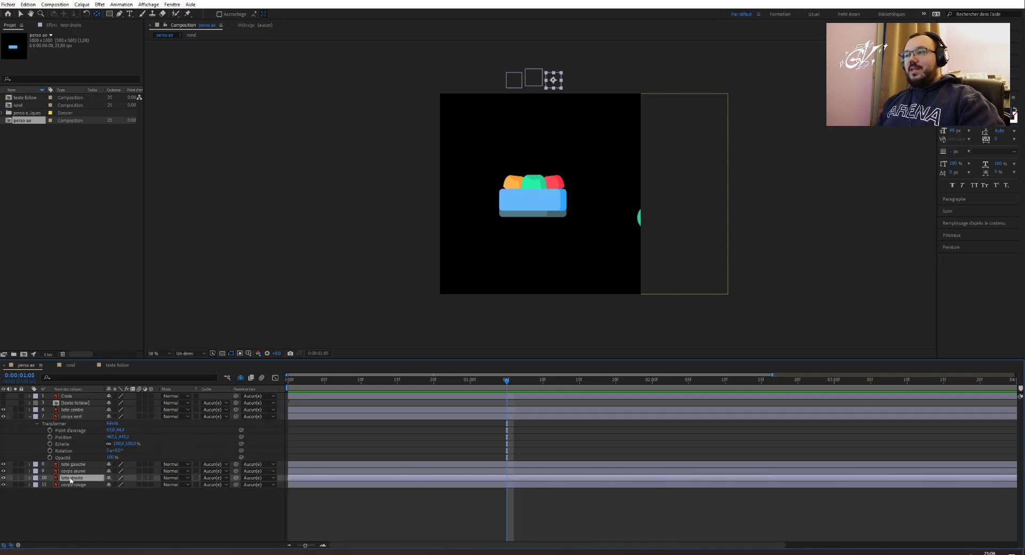
click(68, 418)
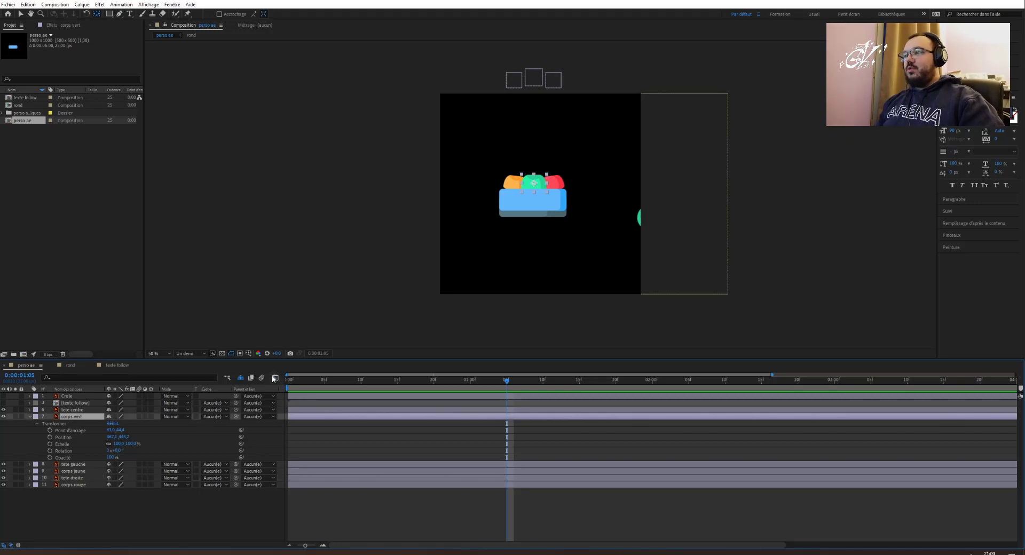
drag(309, 426, 343, 452)
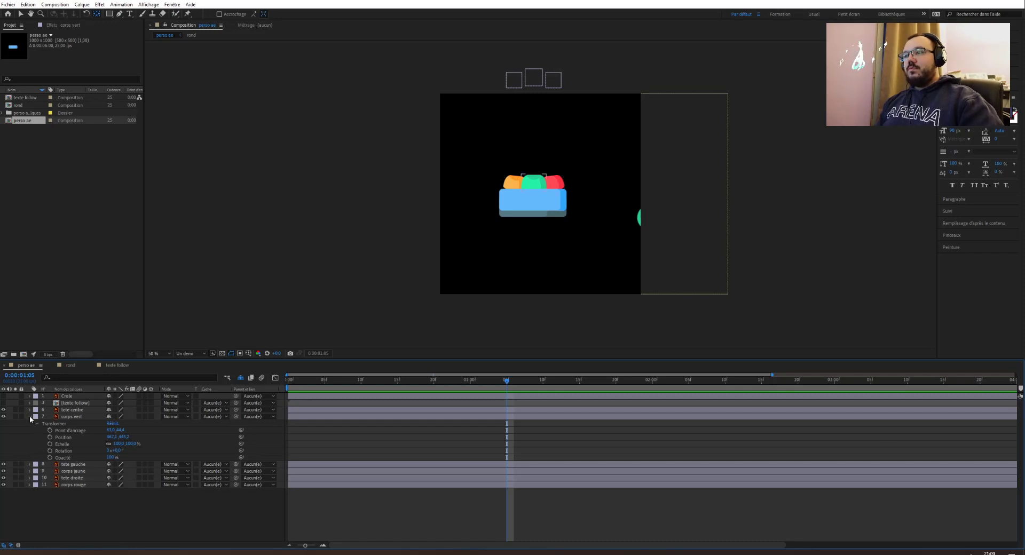
Try a position keyframe on corps vert at 1 second 5 frames and a larger scale at 1 second 16 frames, and undo both.
click(50, 438)
click(587, 381)
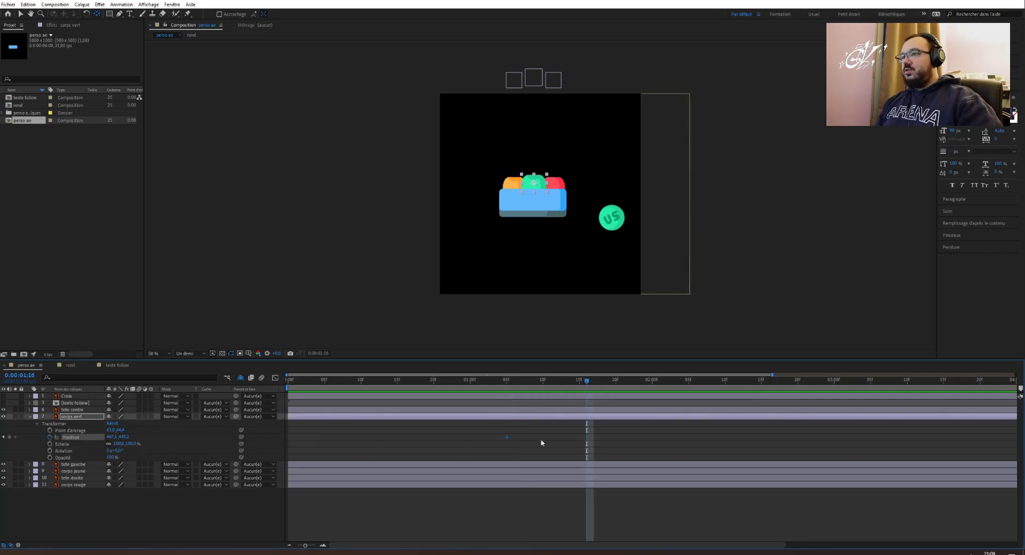
drag(128, 444, 194, 438)
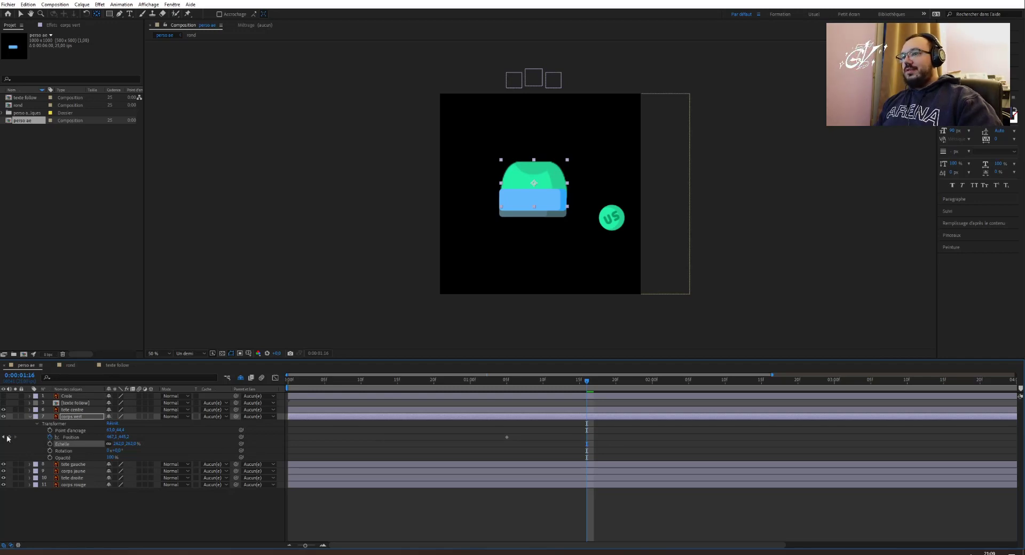
key(ctrl+z)
key(ctrl+z)
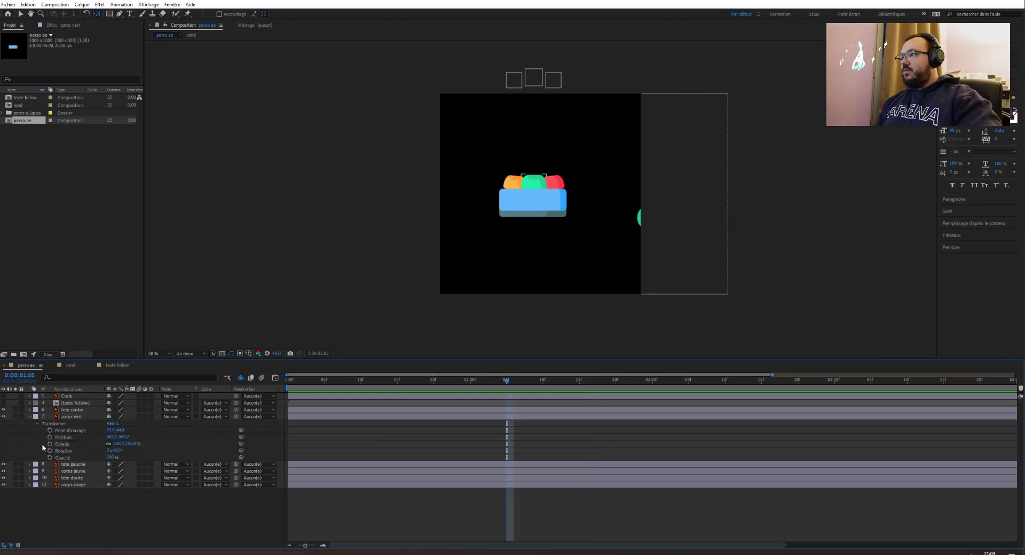
Keyframe corps vert's scale at 1 second 5 frames, set it to 177% at 1 second 19 frames, and show its curve in the graph editor.
click(49, 444)
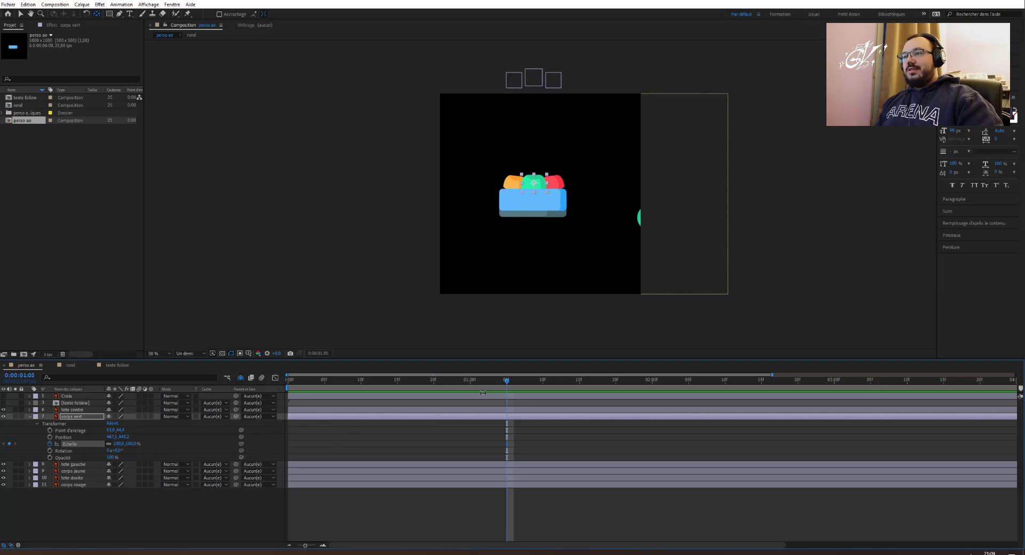
click(609, 380)
drag(133, 444, 178, 441)
click(276, 378)
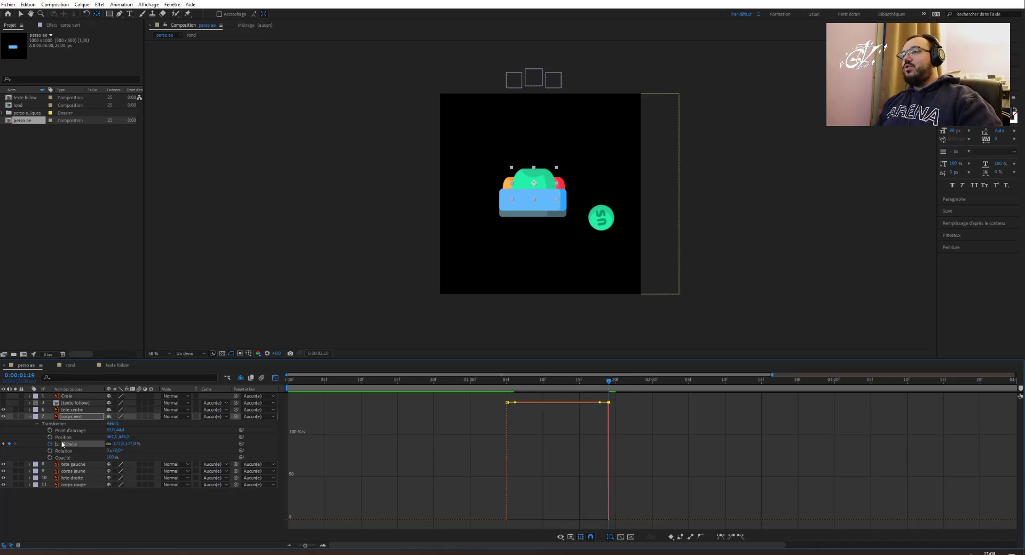
Try position and anchor point keyframes on corps vert at 1 second 19 frames, shifting the anchor point vertically at 1 second 7 frames.
click(50, 437)
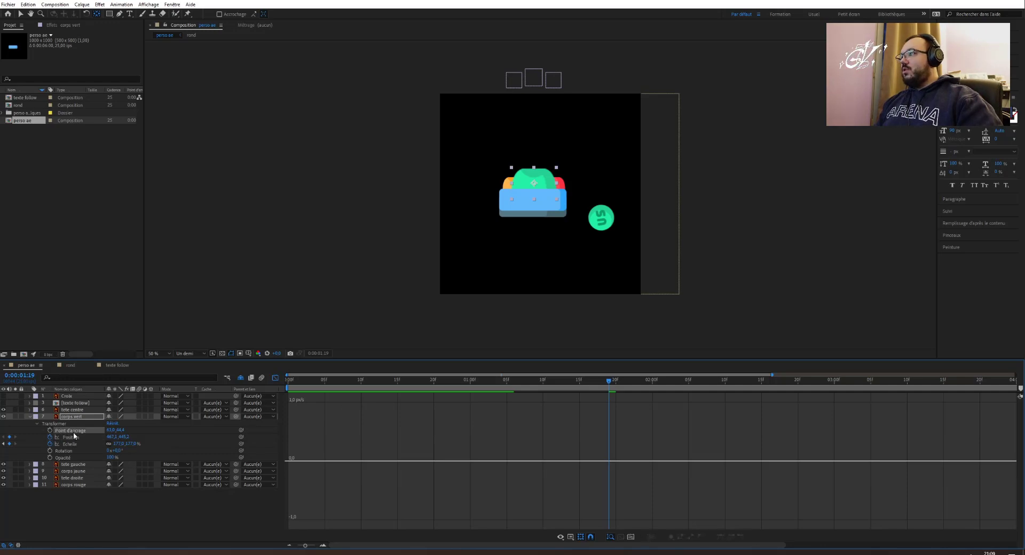
click(51, 431)
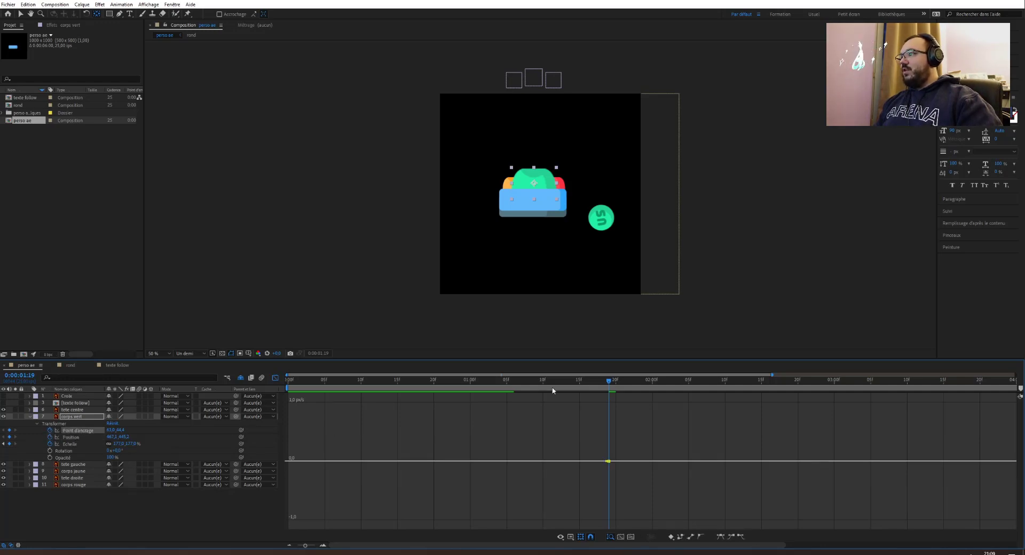
click(521, 385)
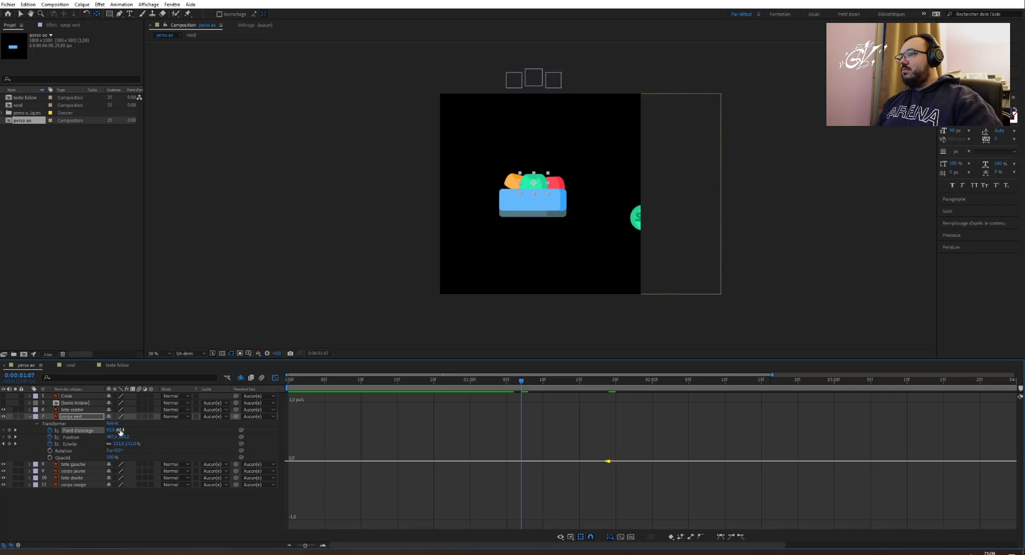
drag(120, 433, 170, 429)
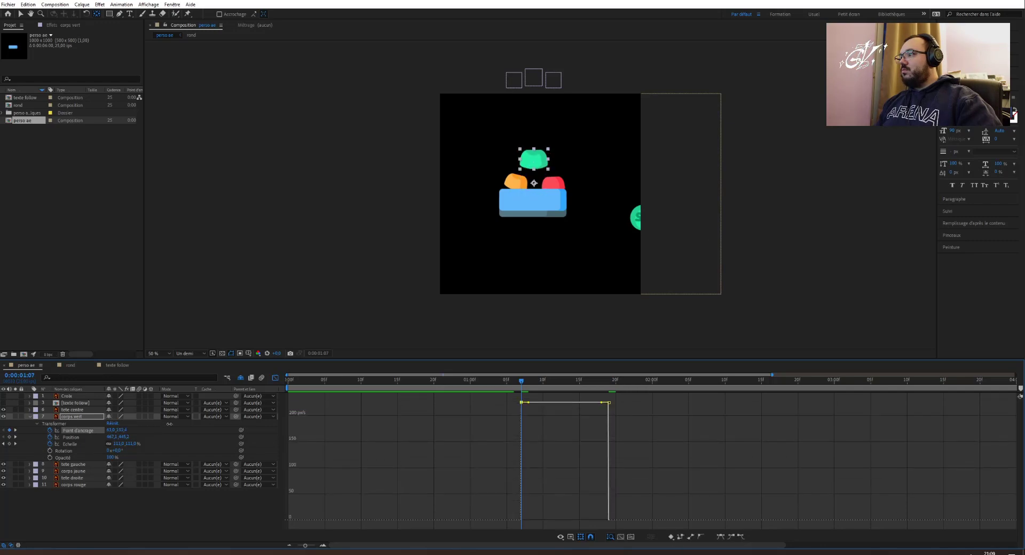
click(69, 437)
drag(123, 437, 171, 437)
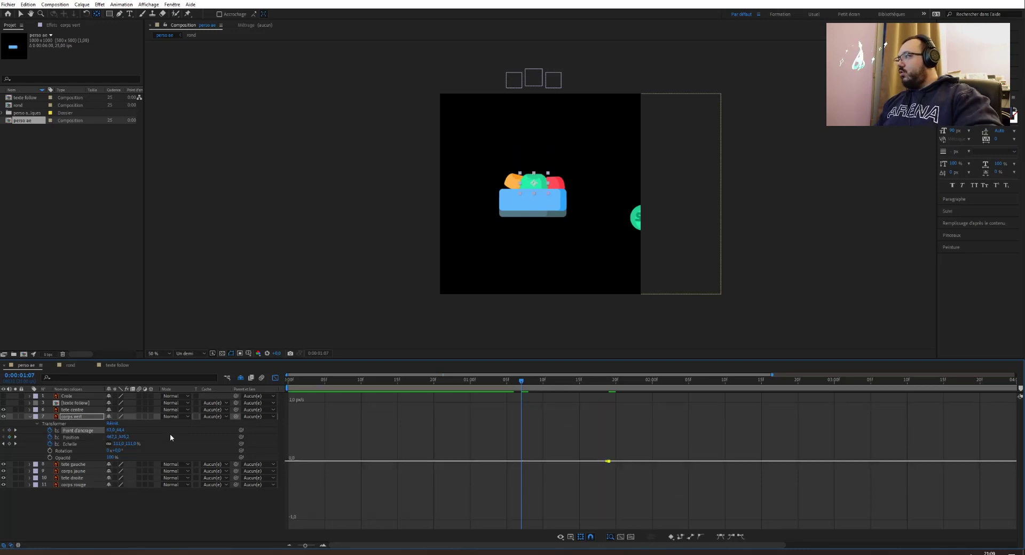
Undo corps vert's trial anchor point, position and scale keyframes and leave the graph editor.
key(k)
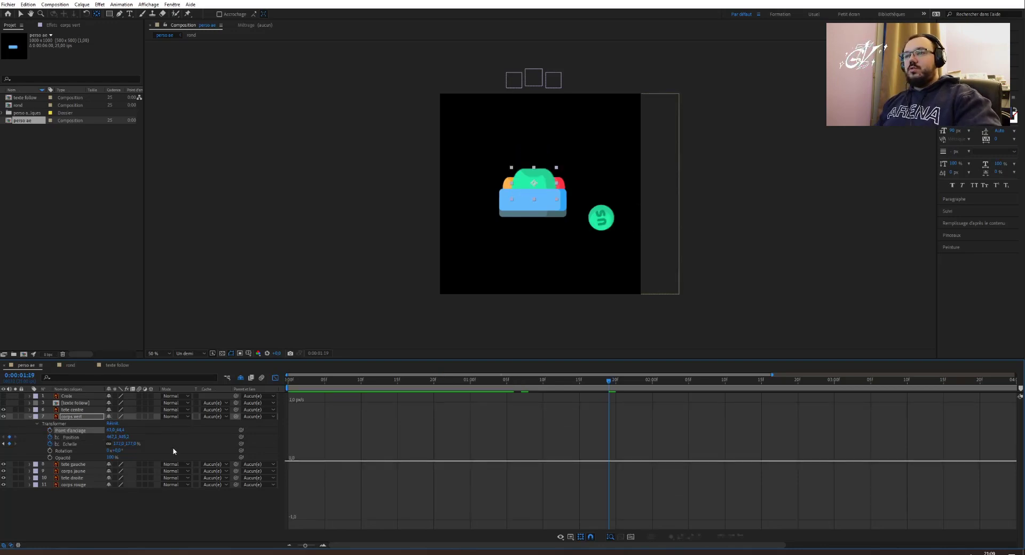
click(276, 378)
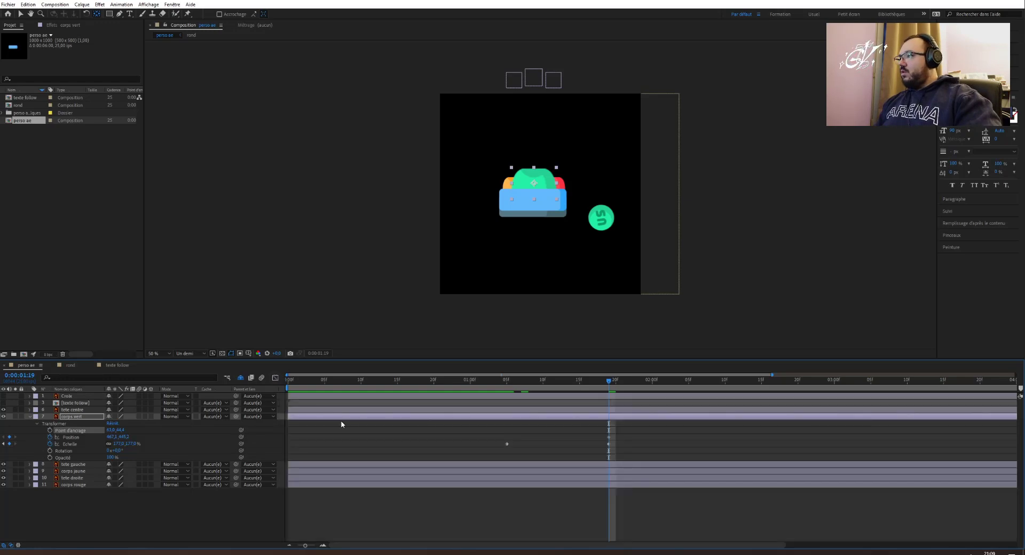
key(ctrl+z)
key(ctrl+z)
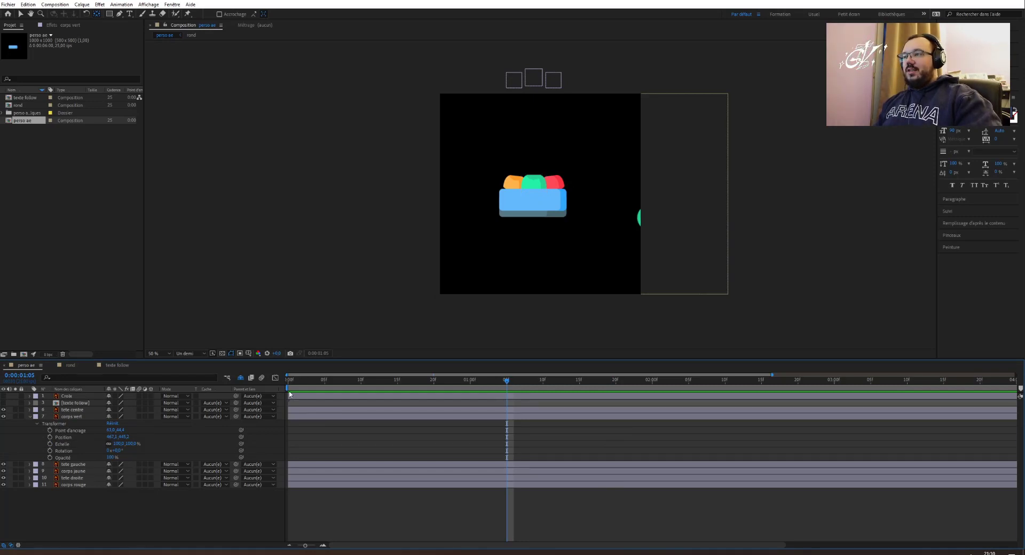
Move the anchor point of the corps vert layer down to the base of the green body.
click(276, 378)
click(276, 378)
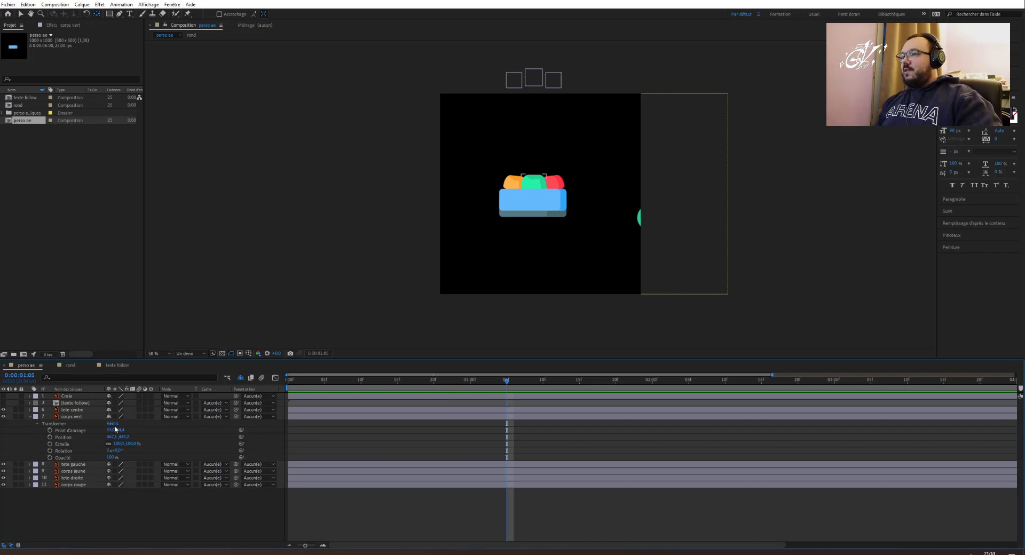
mouse_move(506, 380)
mouse_down()
mouse_move(449, 385)
mouse_move(506, 389)
mouse_up()
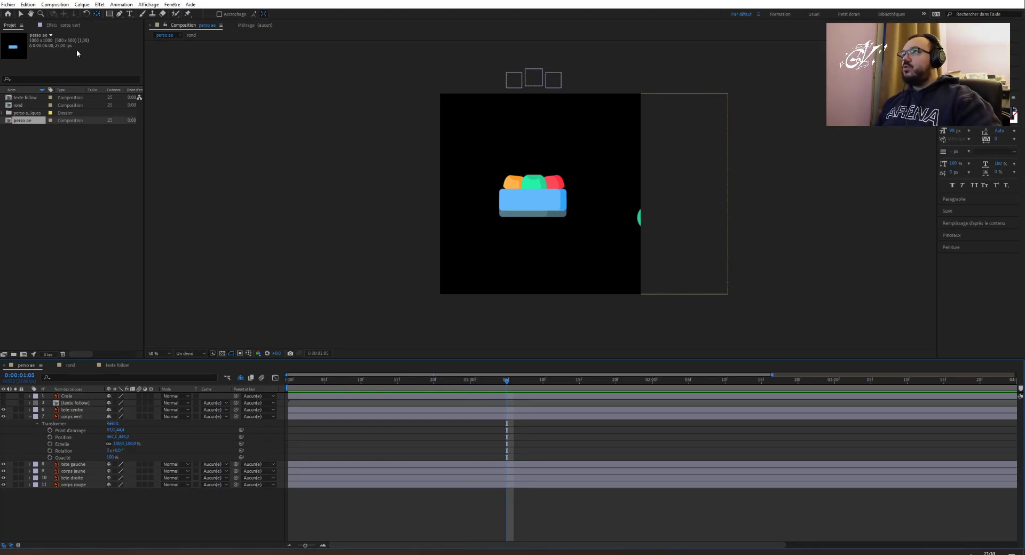
click(537, 183)
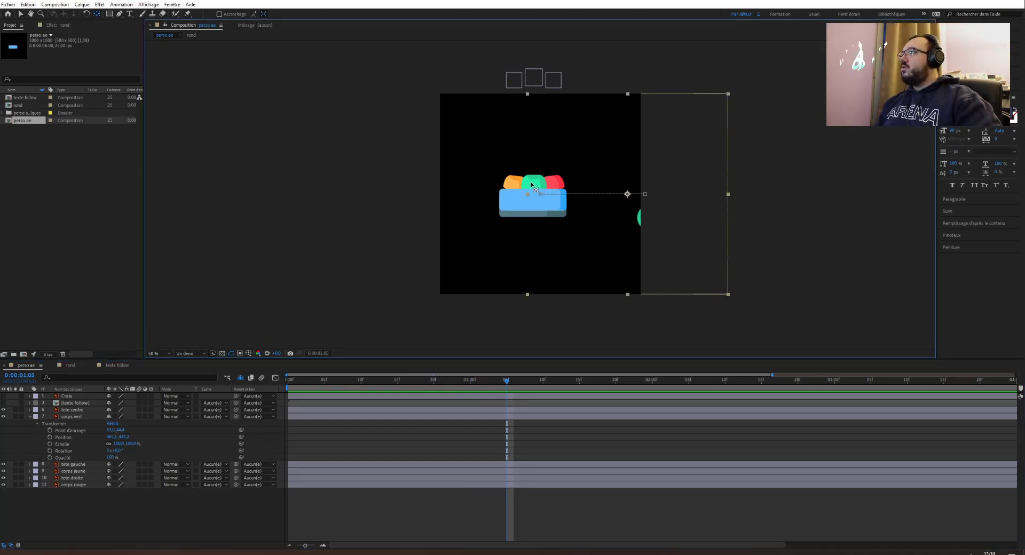
click(76, 417)
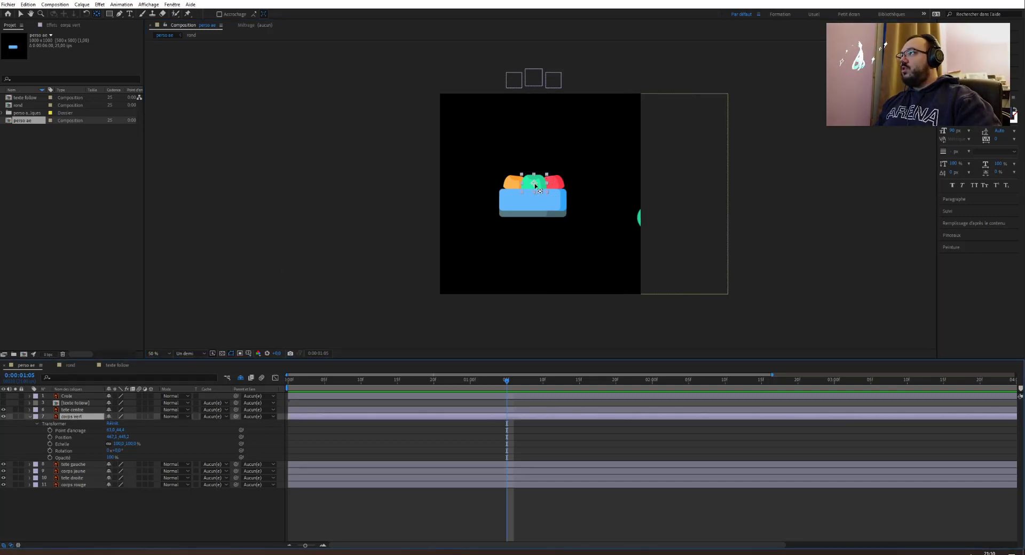
drag(533, 185, 534, 192)
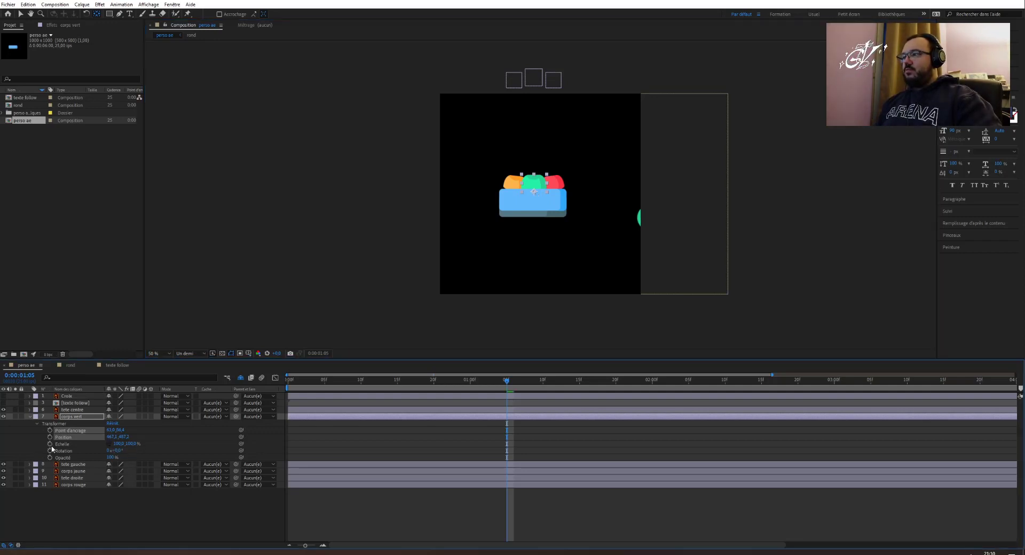
Start animating the scale of corps vert at 0:00:01:05 with its vertical scale set to 0%.
click(49, 444)
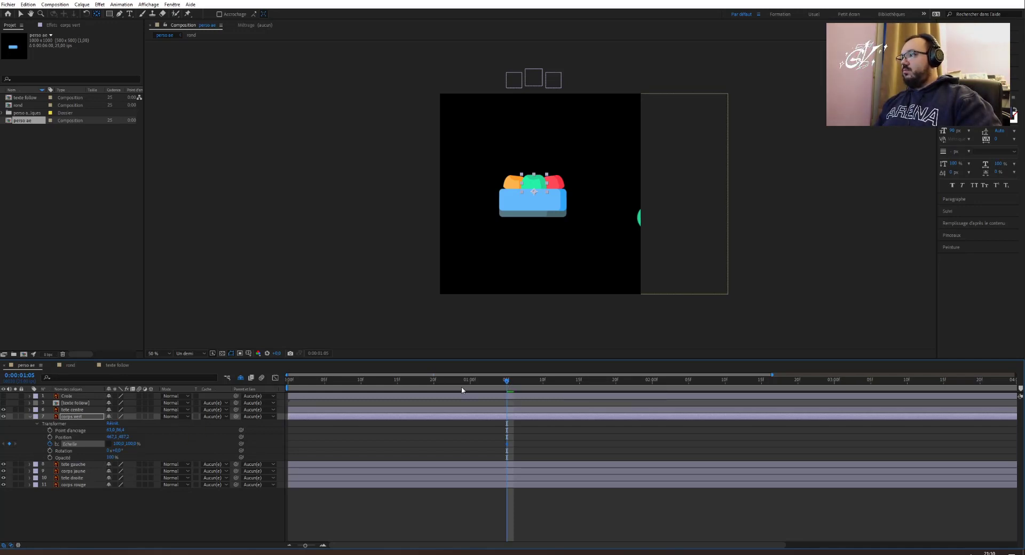
click(132, 444)
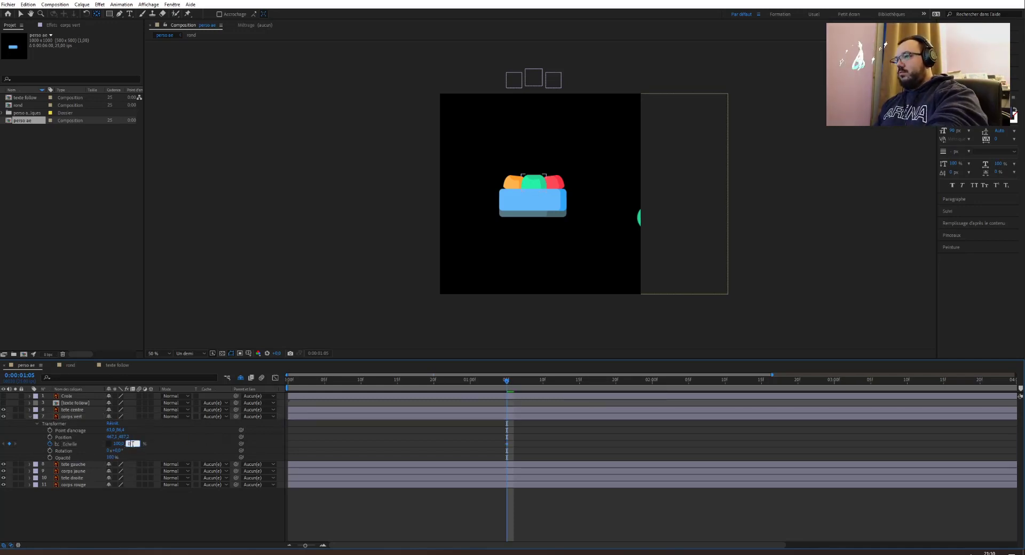
text(0)
key(Return)
Add a scale keyframe to corps vert at 0:00:01:20 with the vertical scale set to 120%.
drag(506, 380, 616, 381)
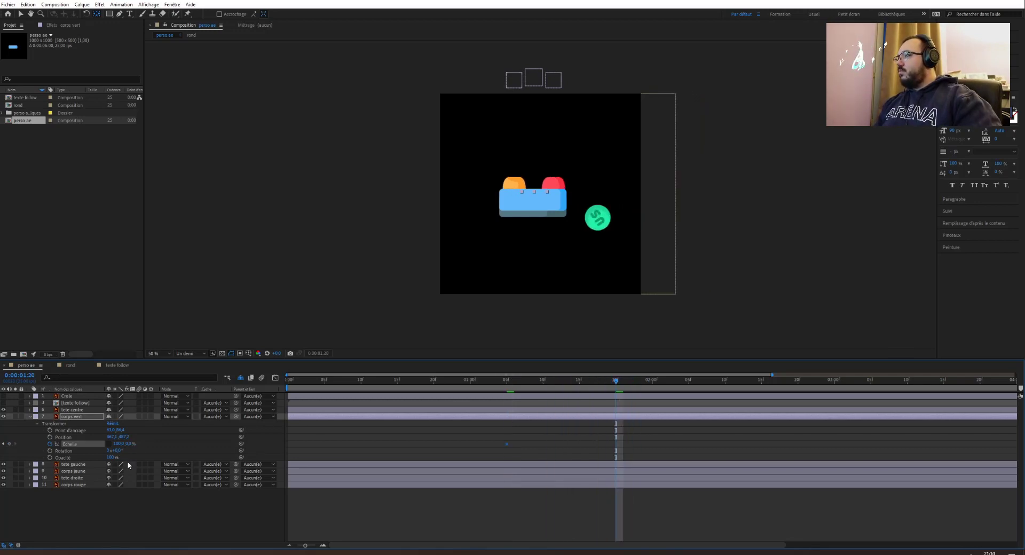
click(131, 444)
text(120)
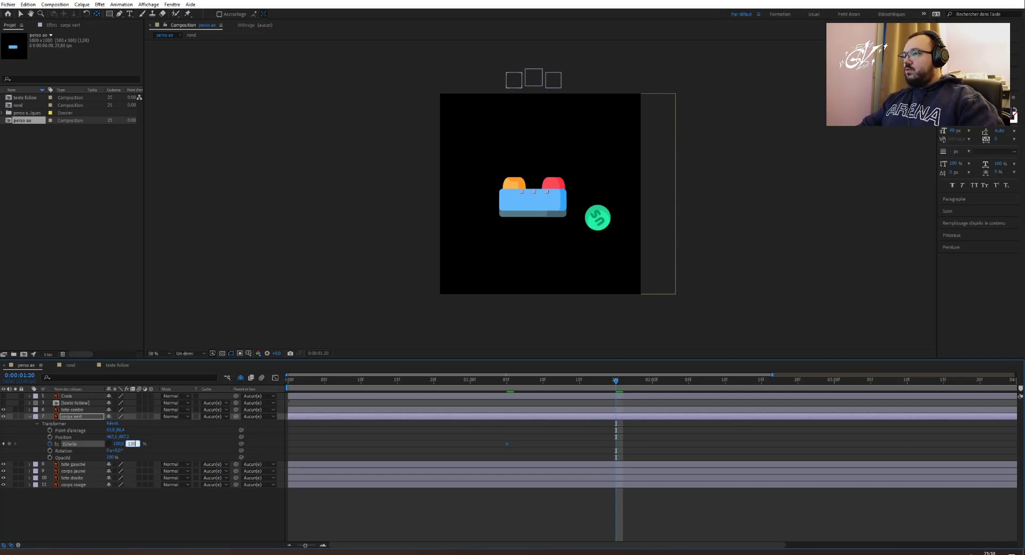
key(Return)
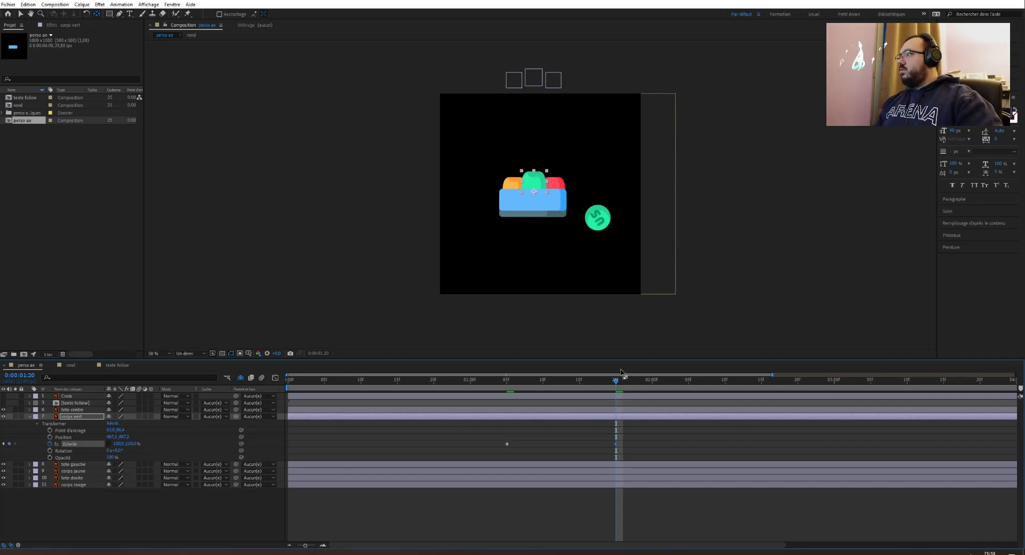
Add a scale keyframe to corps vert at 0:00:02:01 with the vertical scale set to 100%.
drag(616, 385, 660, 383)
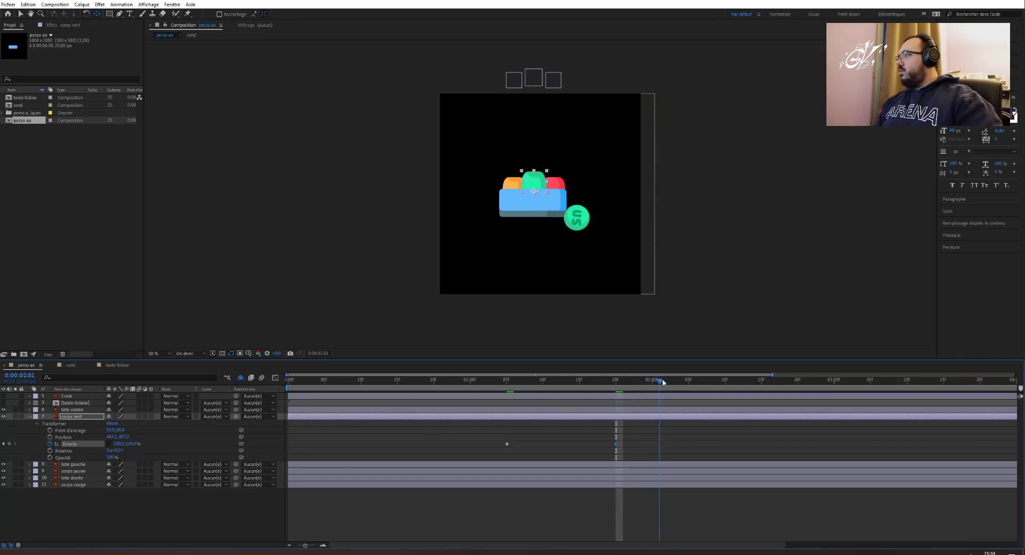
click(131, 444)
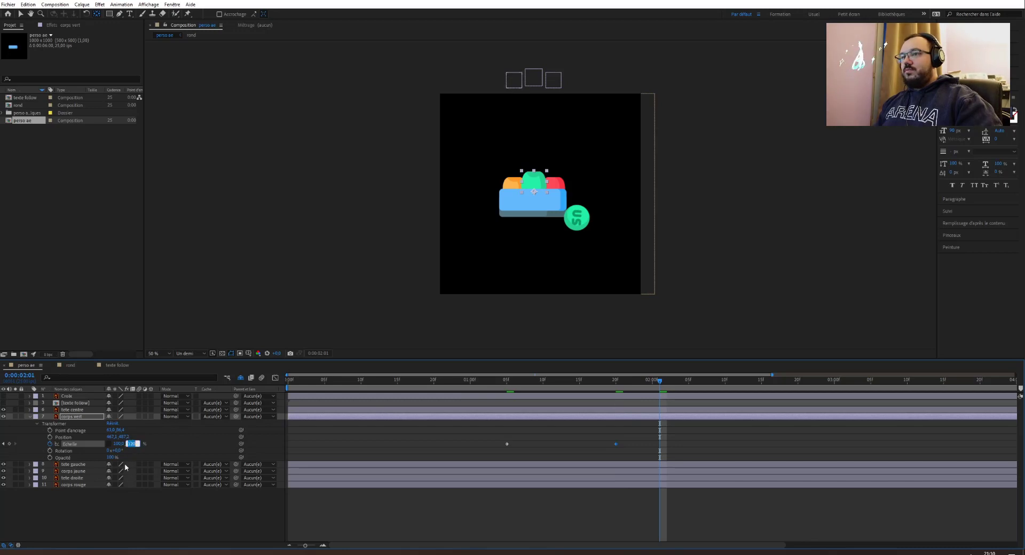
text(10)
key(Return)
Preview the green body's growth animation starting from 0:00:00:21.
click(461, 382)
mouse_move(462, 383)
mouse_down()
mouse_move(622, 382)
mouse_move(442, 384)
mouse_up()
key(space)
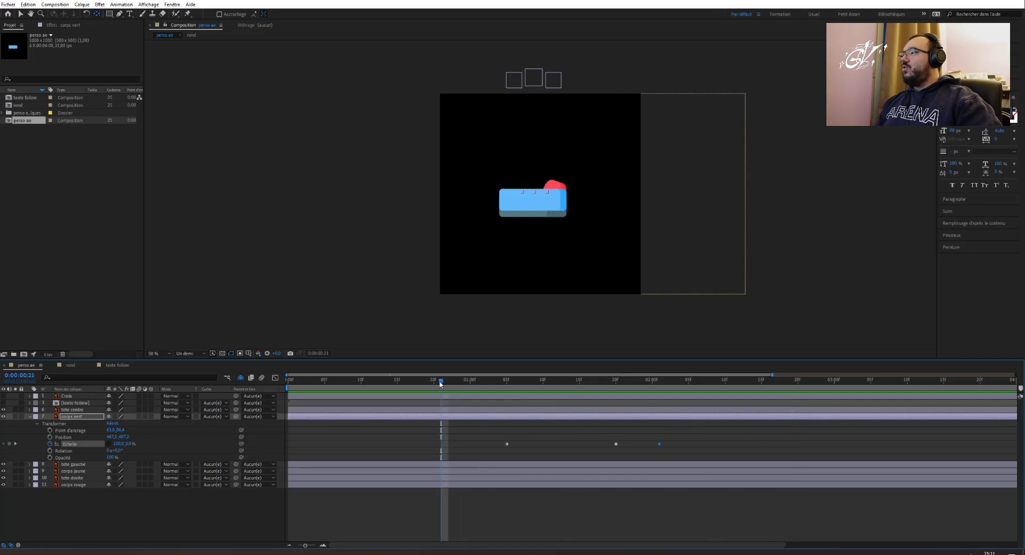
Apply Lissage de vitesse to all three scale keyframes of corps vert and display their curves in the graph editor.
drag(688, 442, 487, 448)
right_click(507, 444)
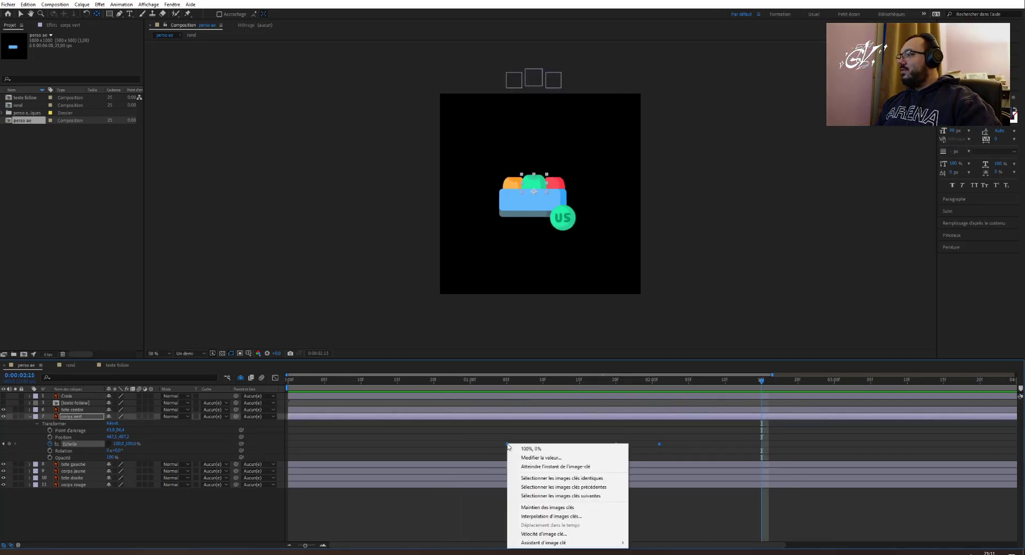
mouse_move(546, 543)
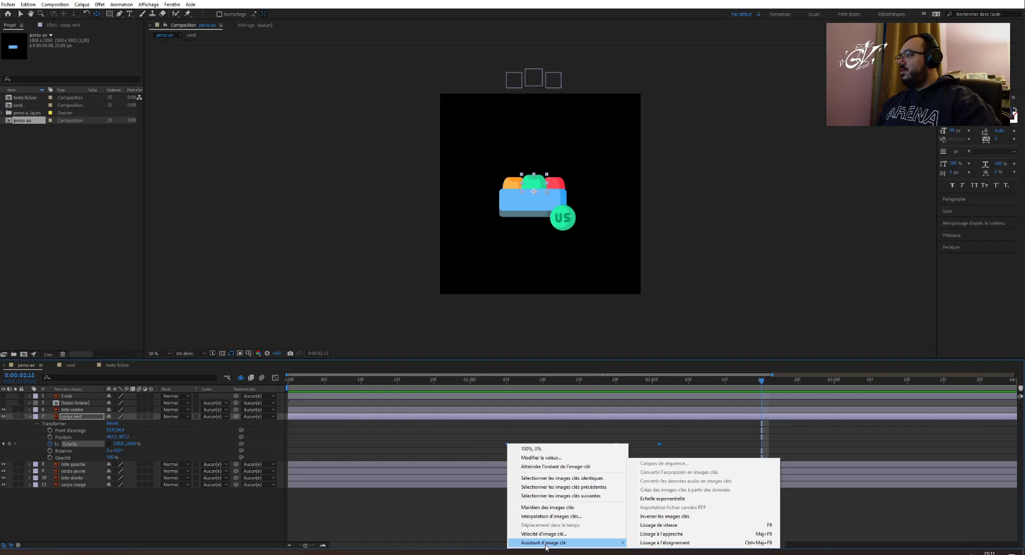
click(661, 527)
click(275, 378)
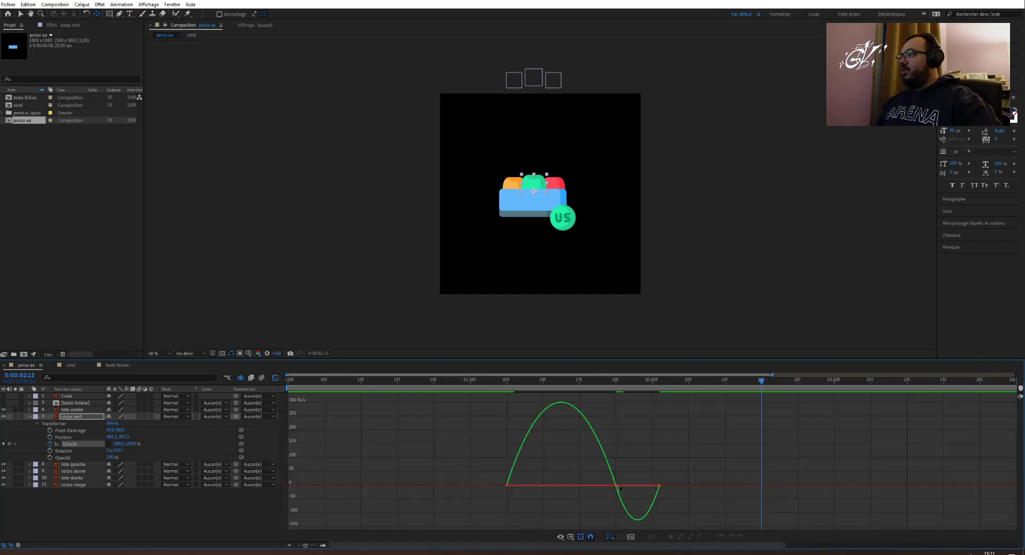
Try to reshape the scale curve between the last two keyframes of corps vert, and undo the change.
click(657, 496)
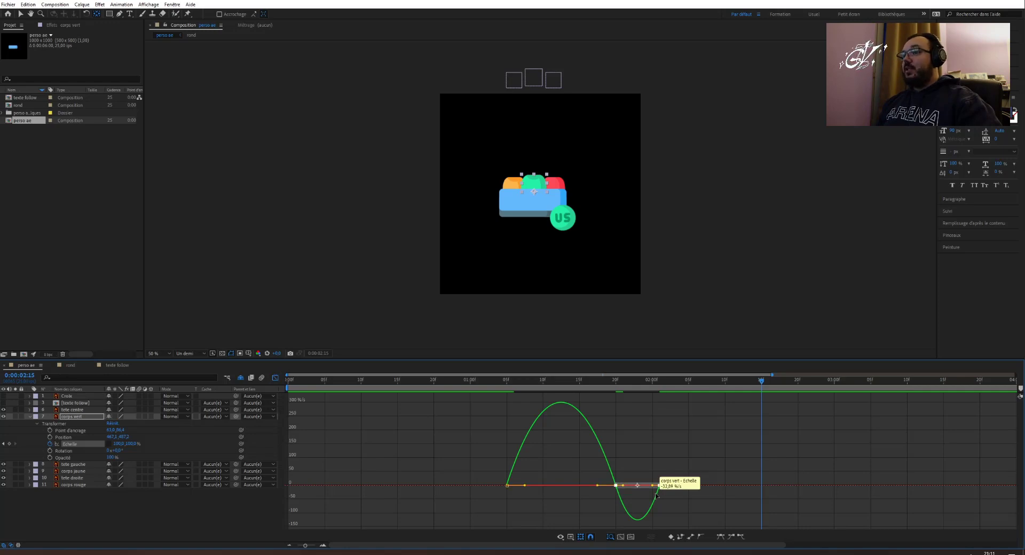
drag(652, 485, 637, 483)
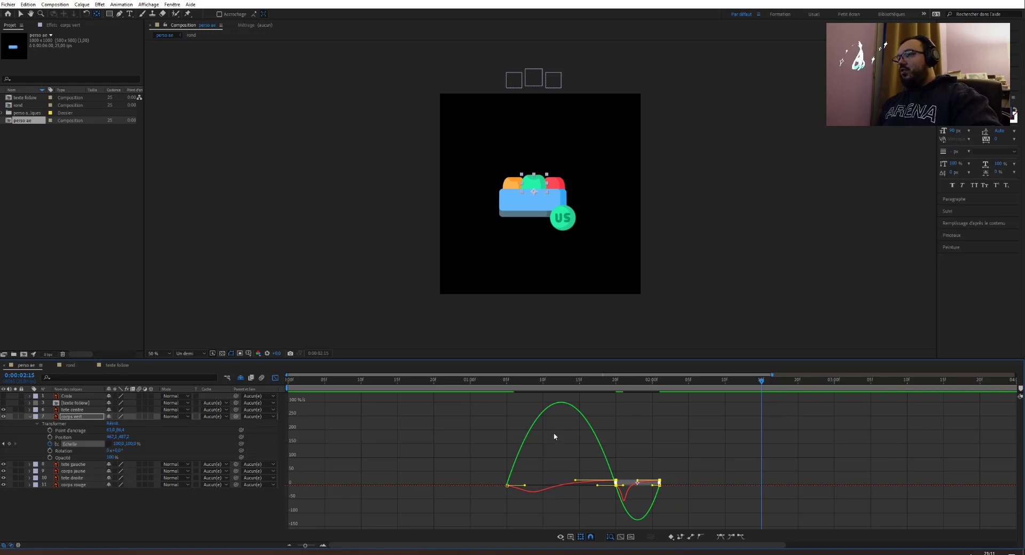
key(ctrl+z)
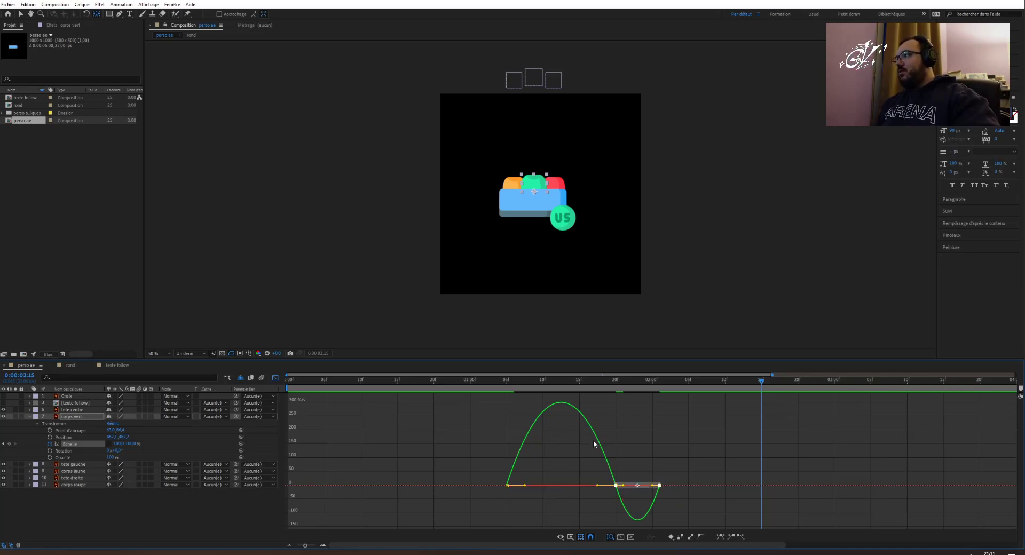
Try raising the scale curve segment between the first two keyframes of corps vert, and undo it.
click(608, 470)
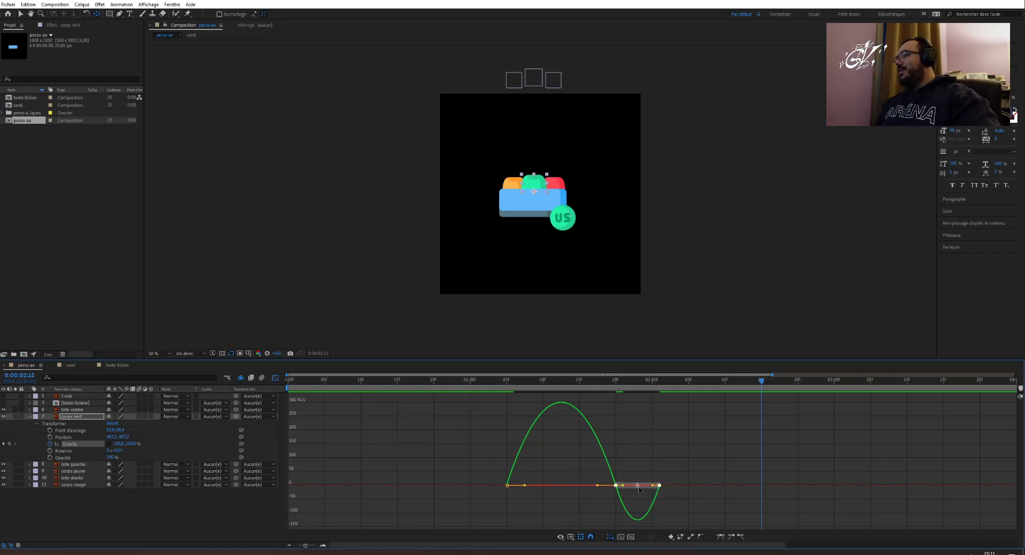
click(570, 486)
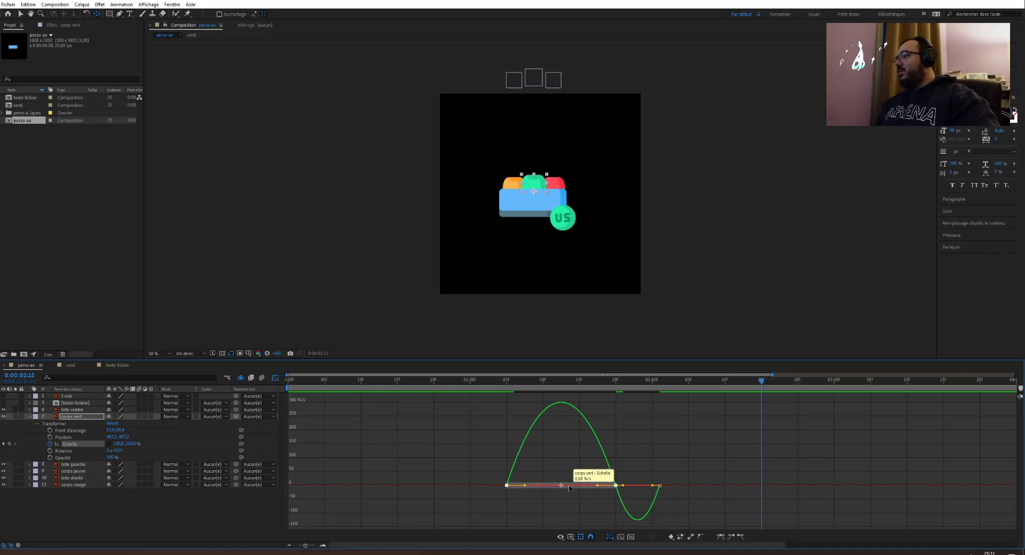
click(603, 457)
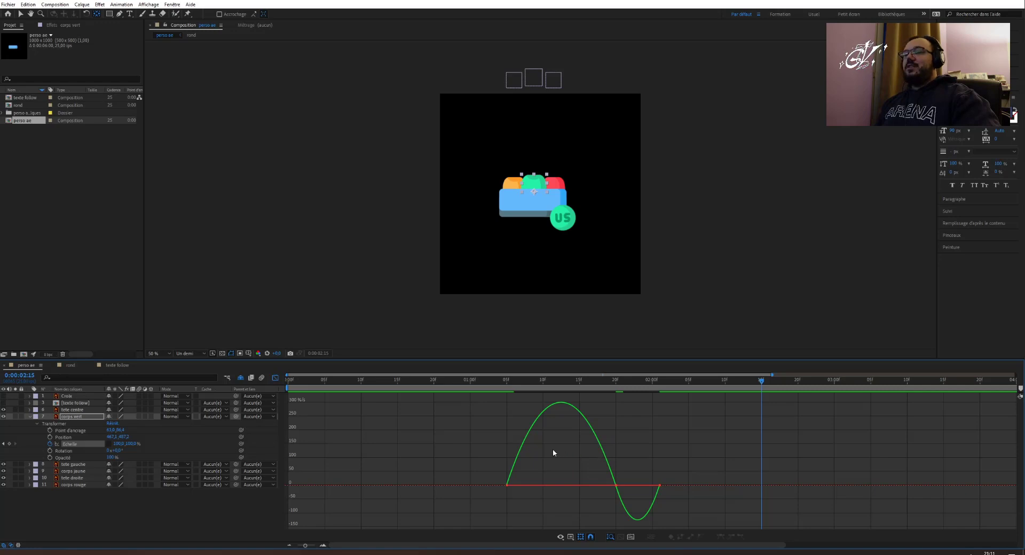
click(565, 404)
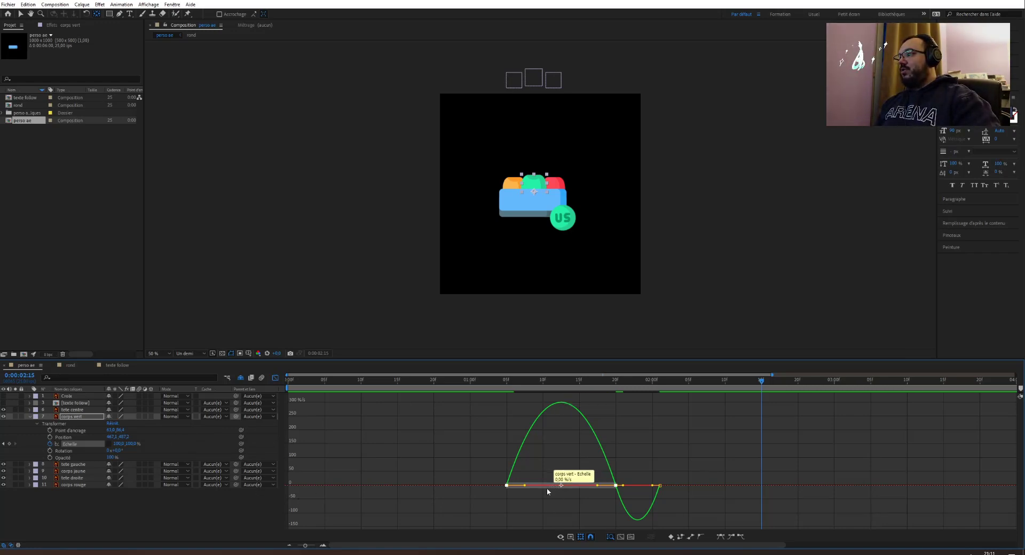
drag(547, 486, 547, 461)
drag(495, 375, 552, 390)
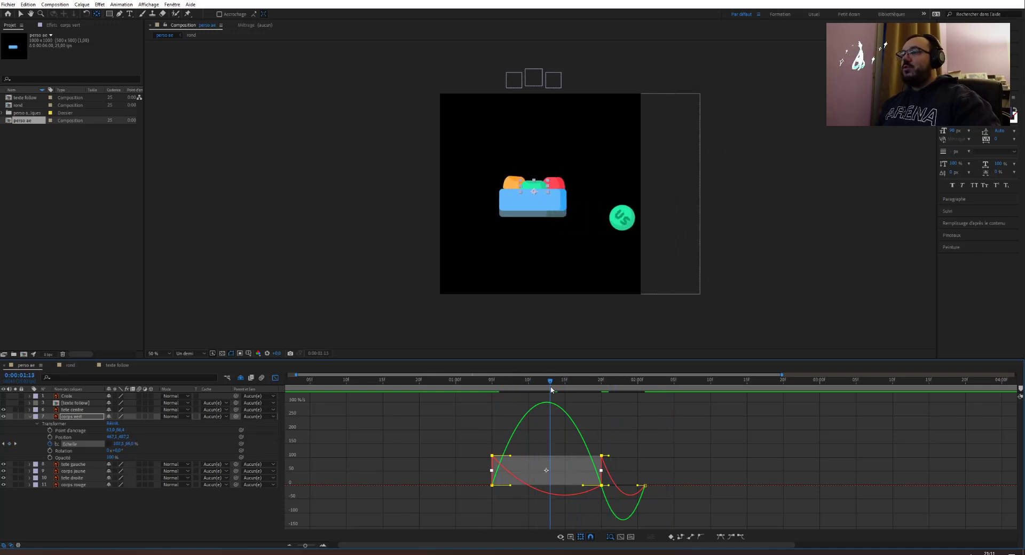
key(ctrl+z)
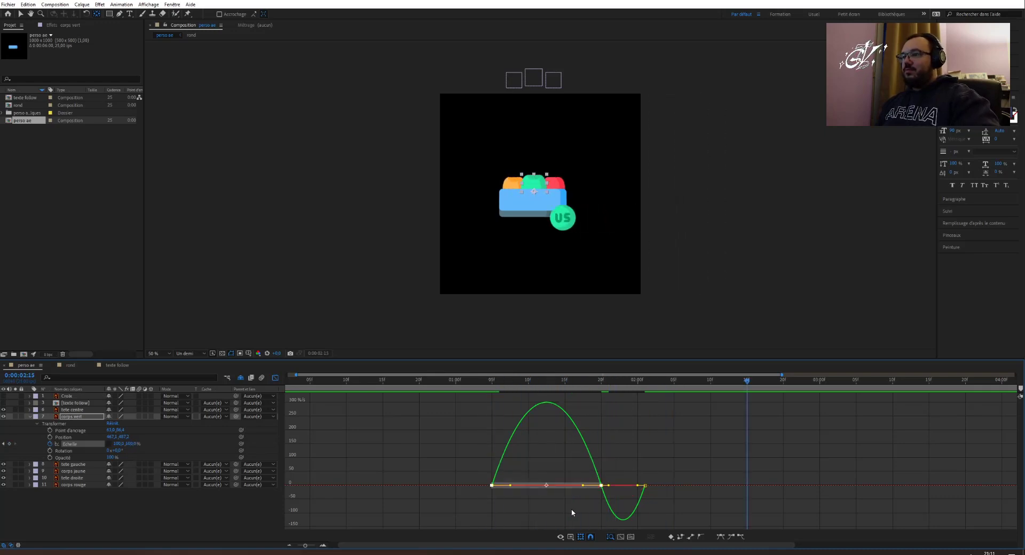
Try pulling down the peak of the green scale curve between the first two keyframes, and undo the attempt.
click(641, 499)
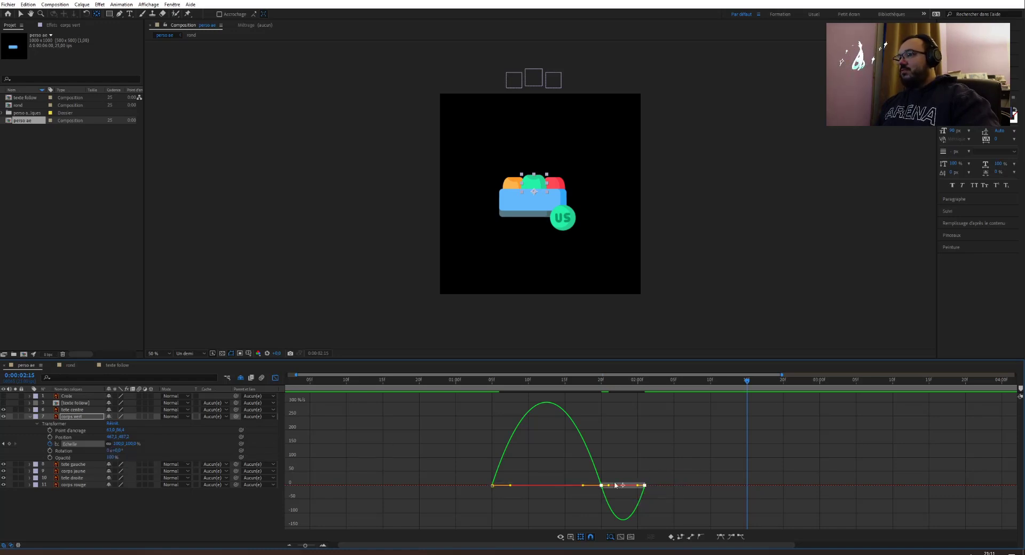
click(109, 445)
drag(628, 380, 644, 384)
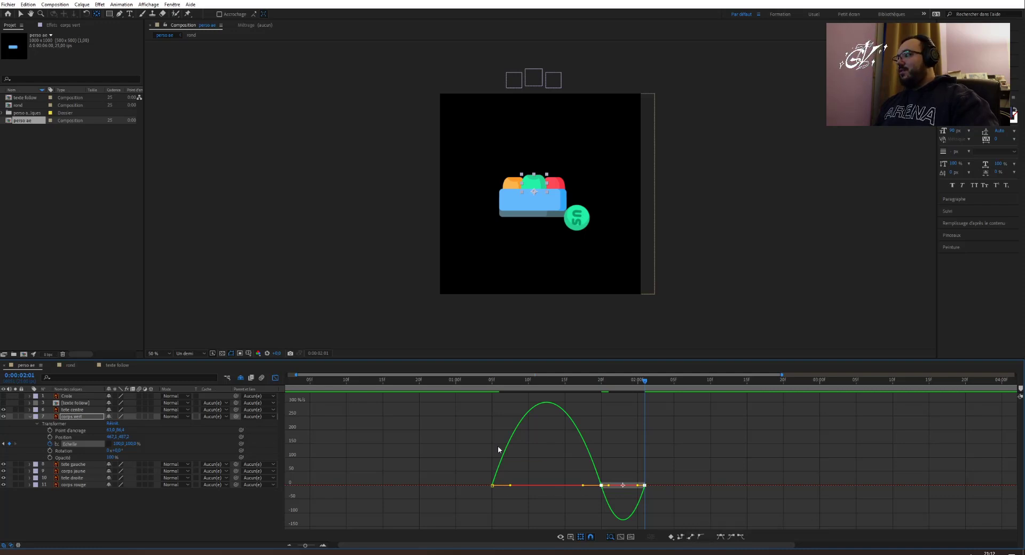
drag(546, 403, 547, 419)
key(ctrl+z)
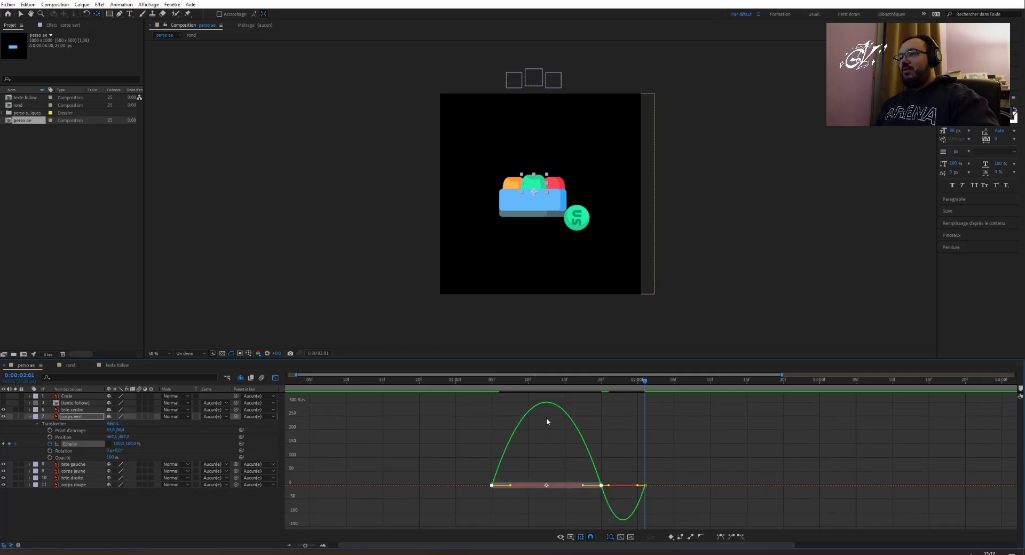
Try out the graph editor's display options for selected properties, animated properties and the additional graph.
click(560, 537)
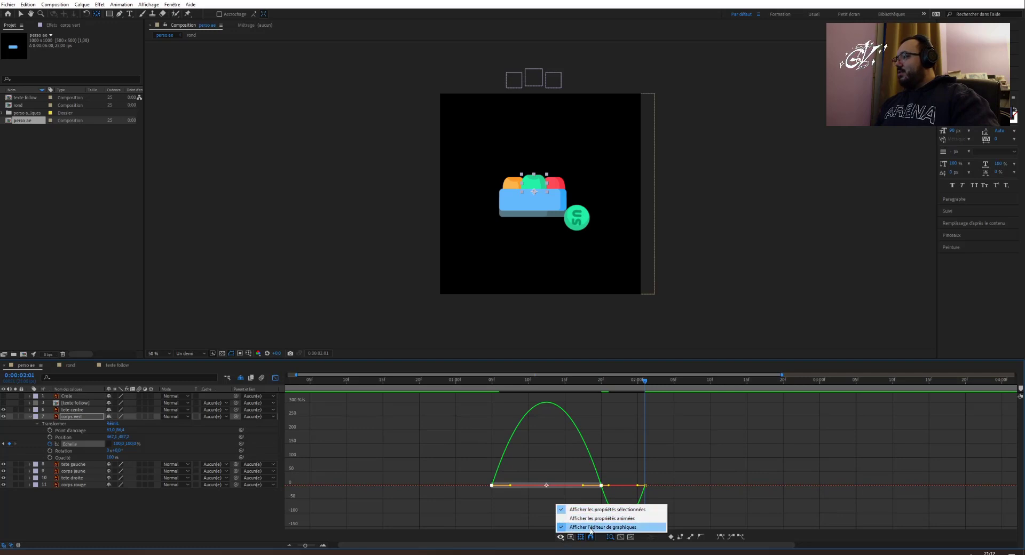
click(590, 527)
click(560, 537)
click(561, 538)
click(561, 537)
click(574, 510)
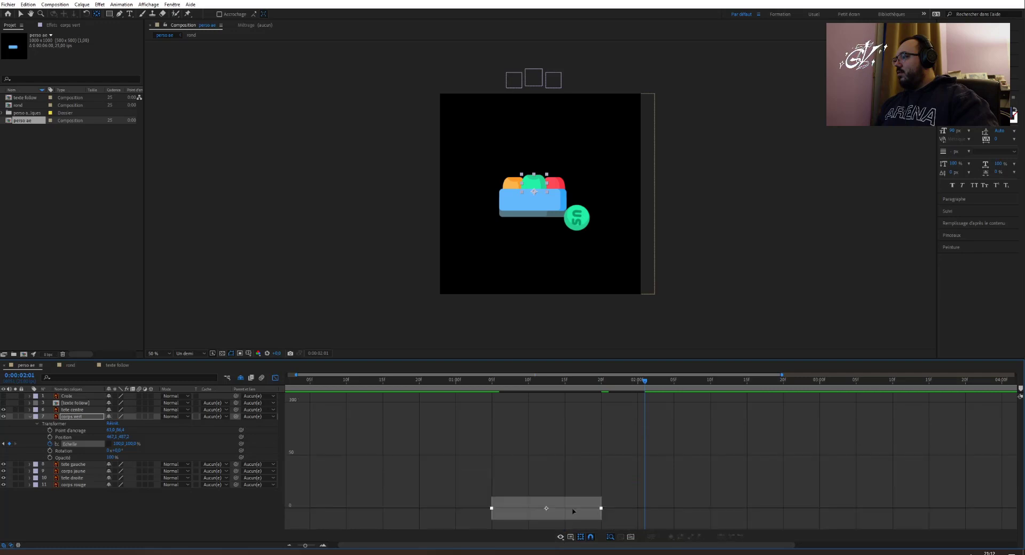
click(561, 537)
click(571, 519)
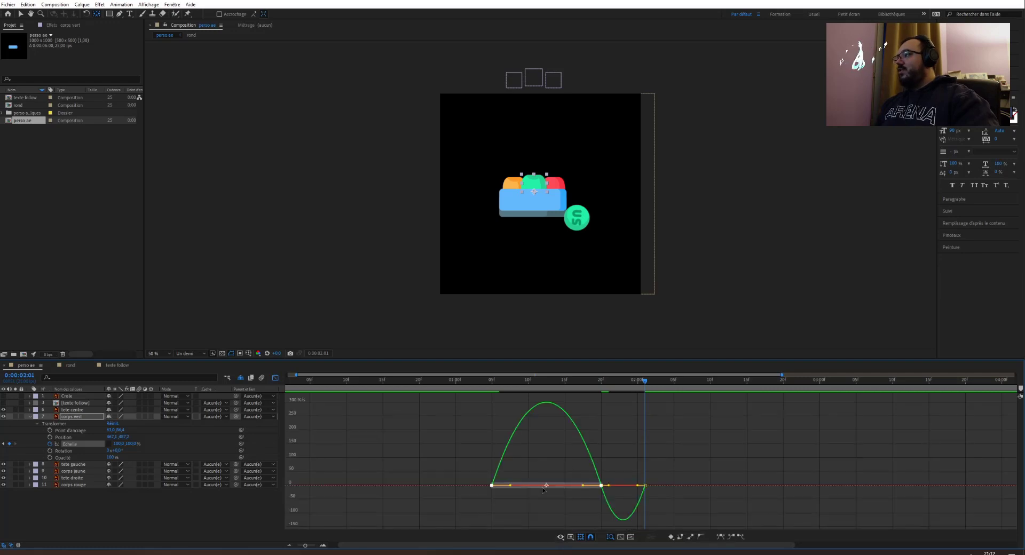
Shift the final scale keyframe of corps vert very slightly later in the graph editor.
click(551, 506)
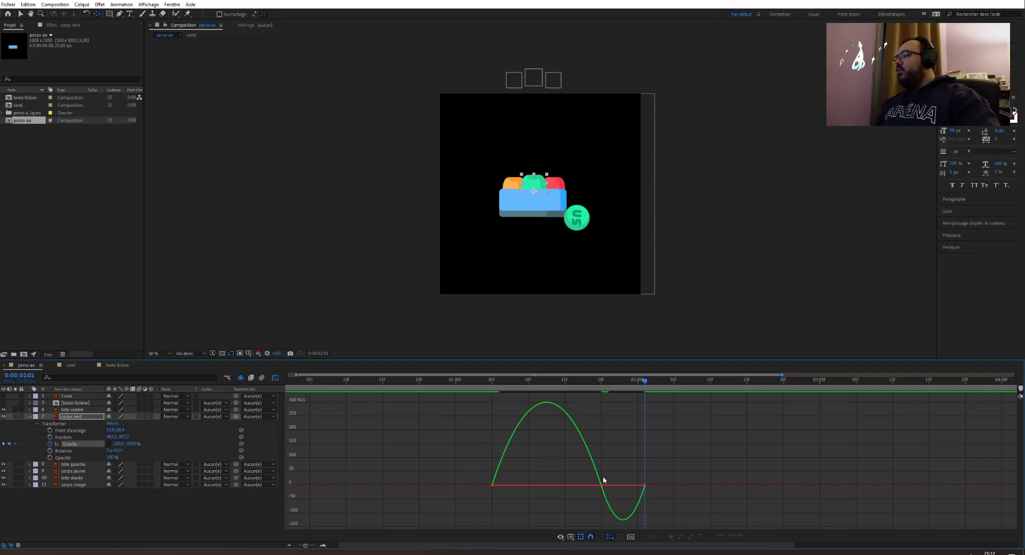
click(645, 486)
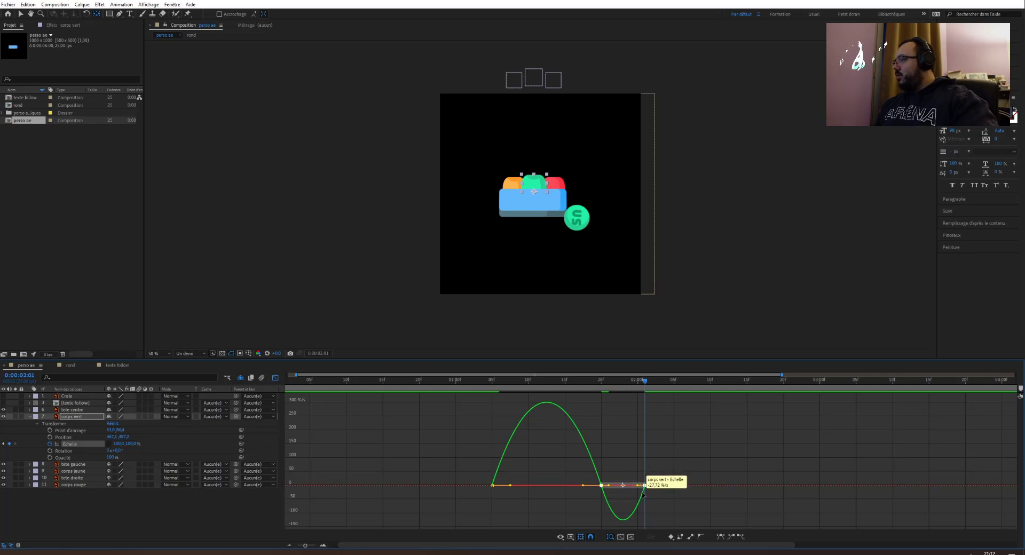
drag(645, 390, 667, 385)
drag(645, 486, 646, 487)
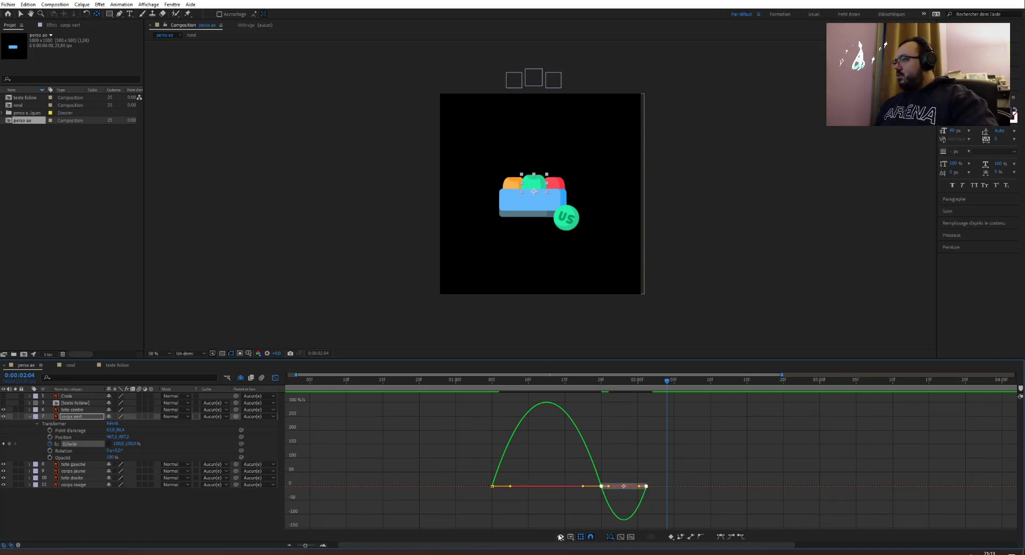
click(309, 546)
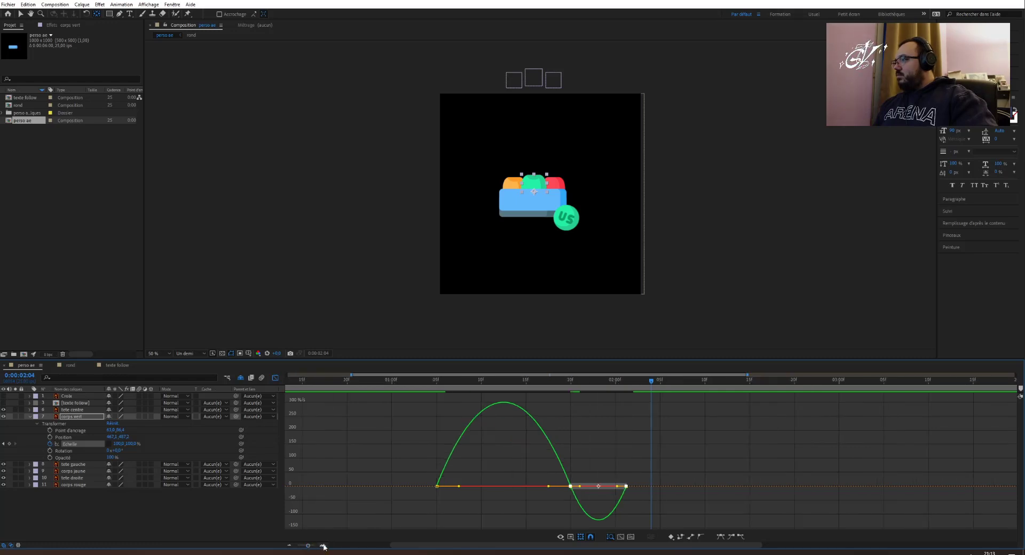
Try adjusting the incoming easing handle of the final scale keyframe of corps vert, and undo the change.
click(437, 486)
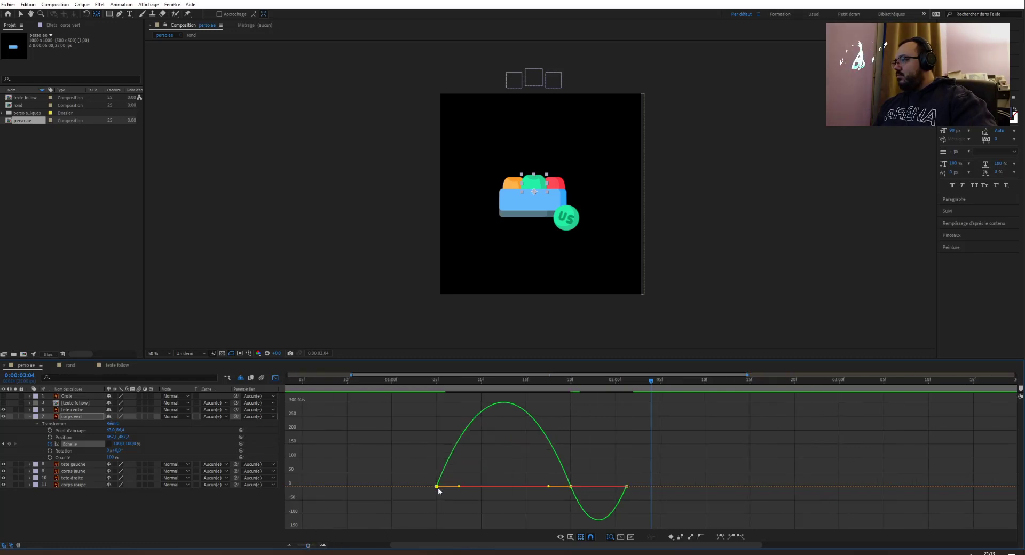
drag(436, 487, 437, 488)
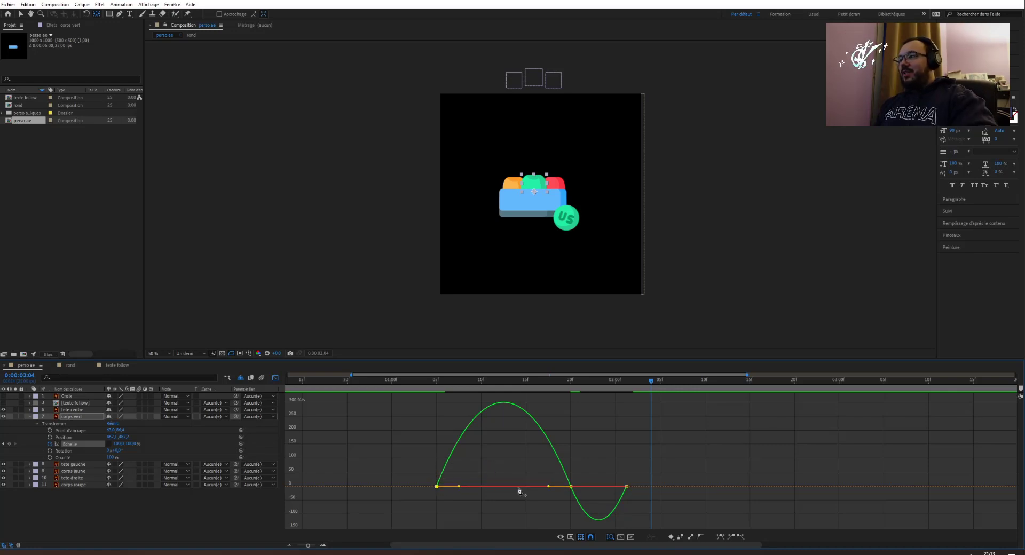
click(580, 487)
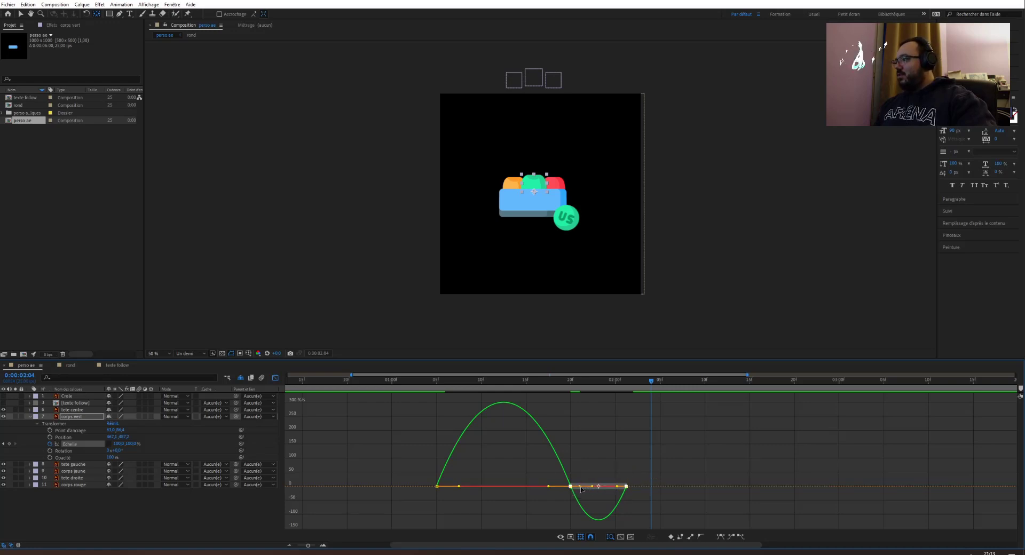
drag(618, 488, 627, 487)
key(ctrl+z)
key(ctrl+z)
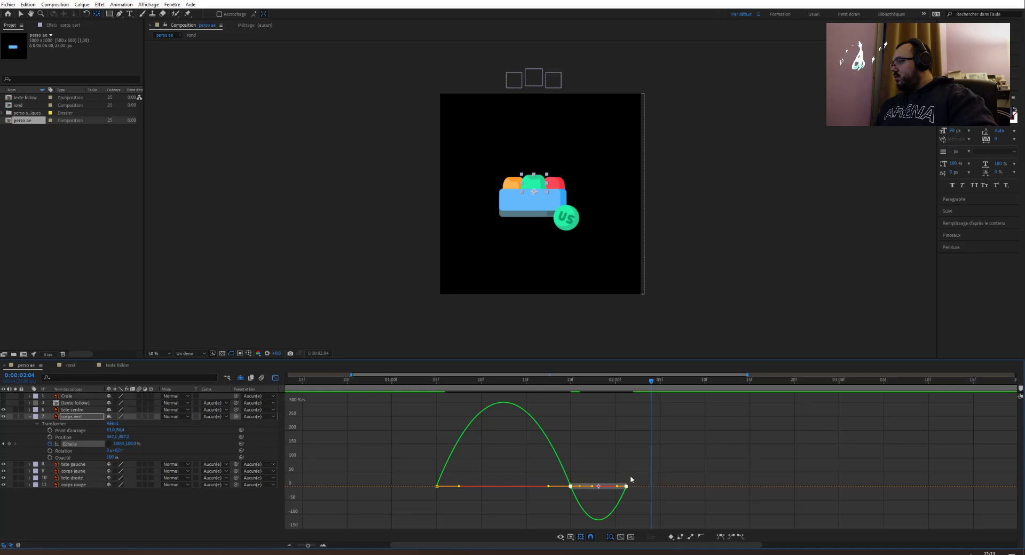
Try converting the last two scale keyframes of corps vert to auto Bezier, and restore the previous curve.
click(625, 496)
click(624, 497)
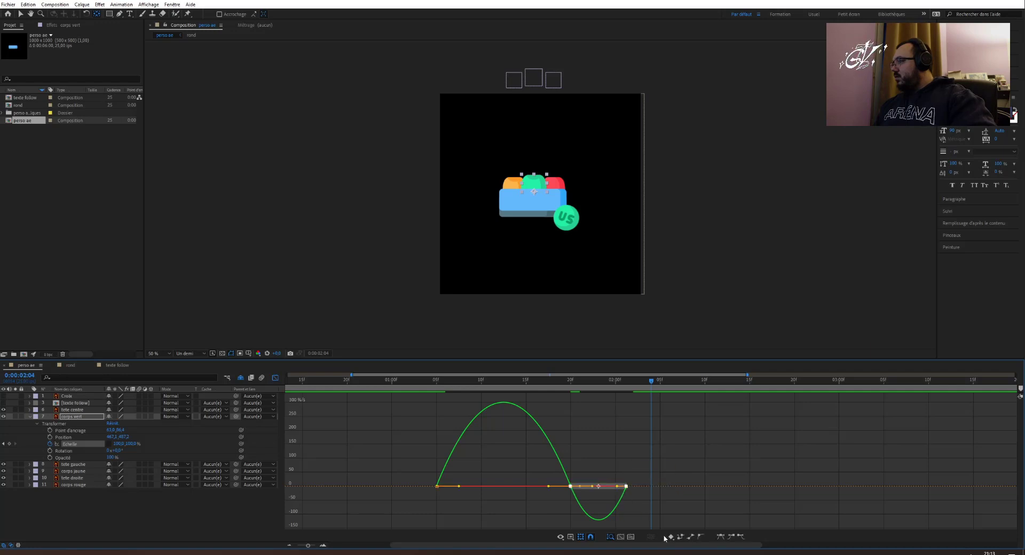
click(700, 536)
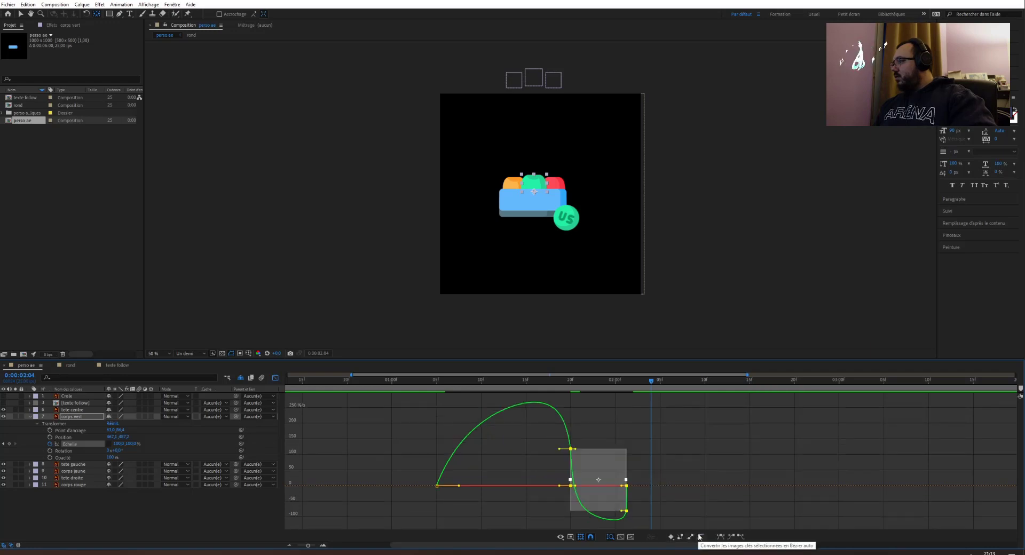
click(700, 536)
click(720, 539)
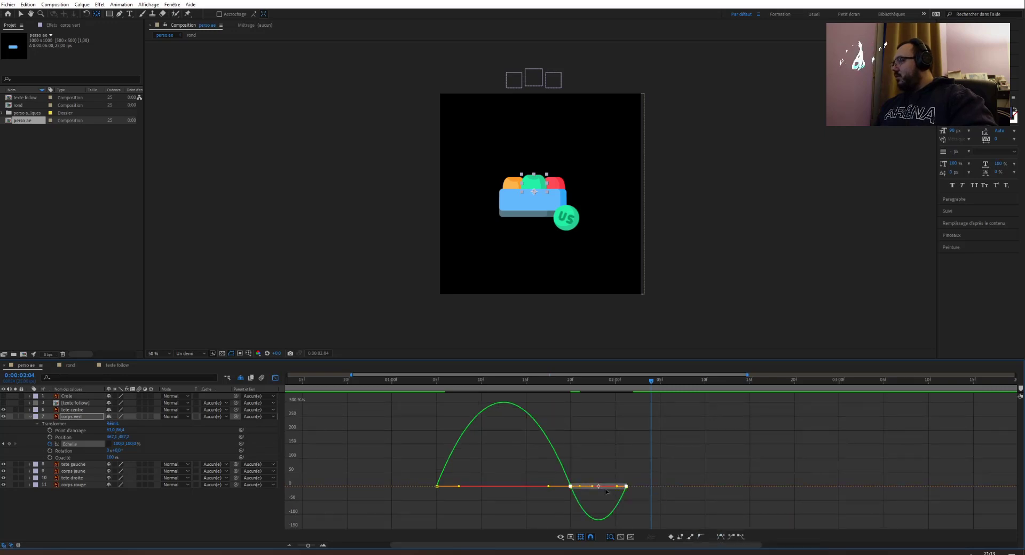
Lengthen the incoming easing handles of the last two scale keyframes of corps vert to 100% influence.
drag(618, 487, 617, 488)
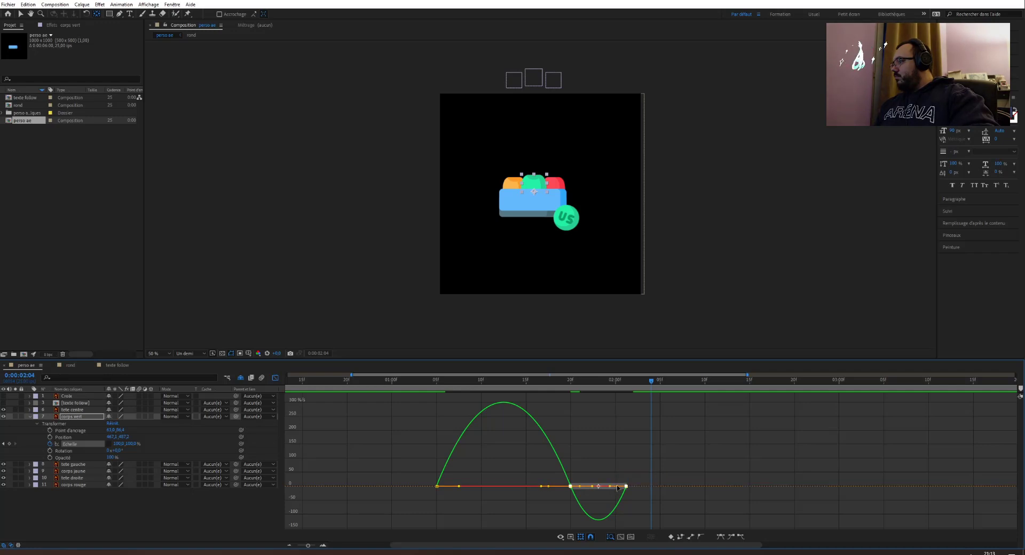
drag(618, 487, 596, 488)
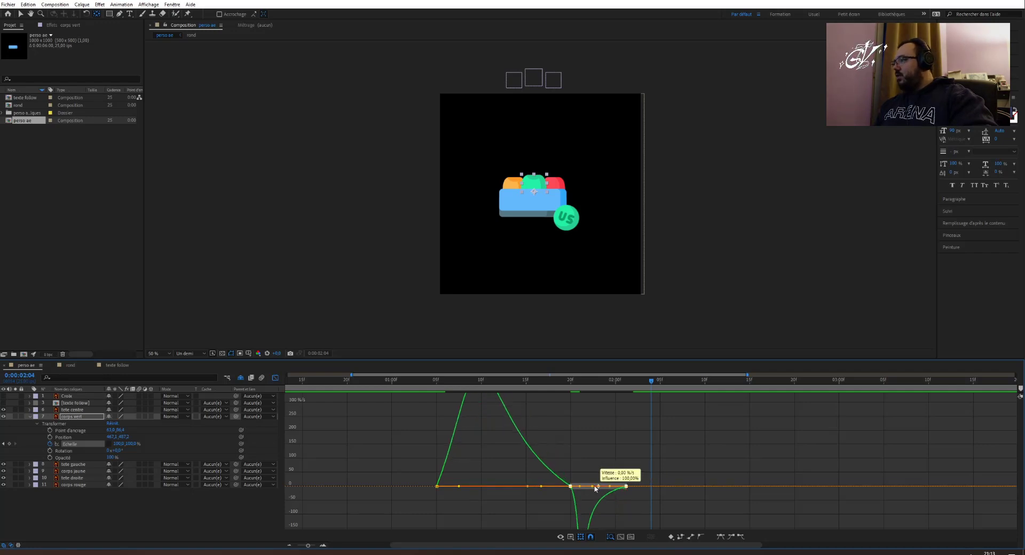
drag(528, 487, 483, 486)
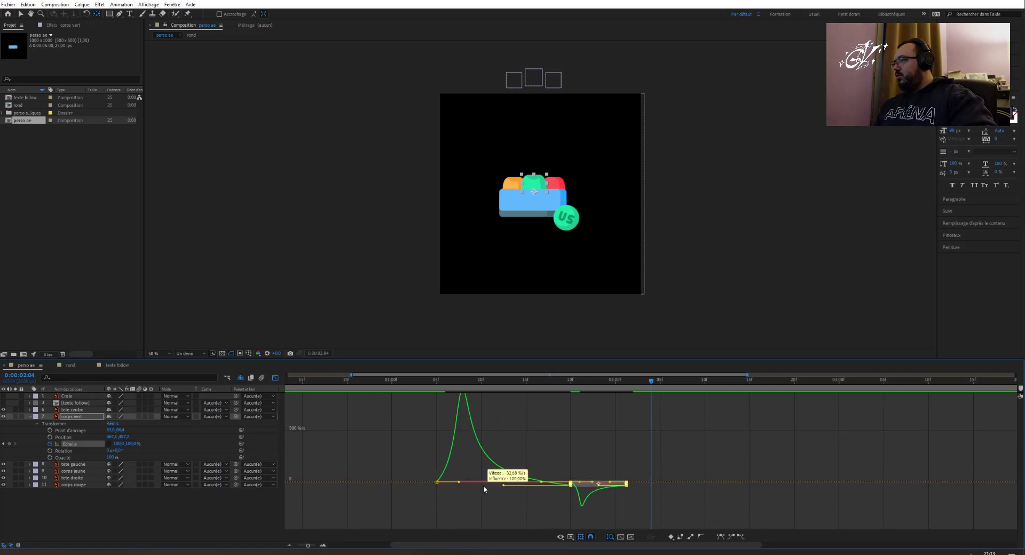
Return to the layer bar view and preview the animation from the first frame.
click(422, 379)
drag(413, 389, 281, 388)
click(275, 378)
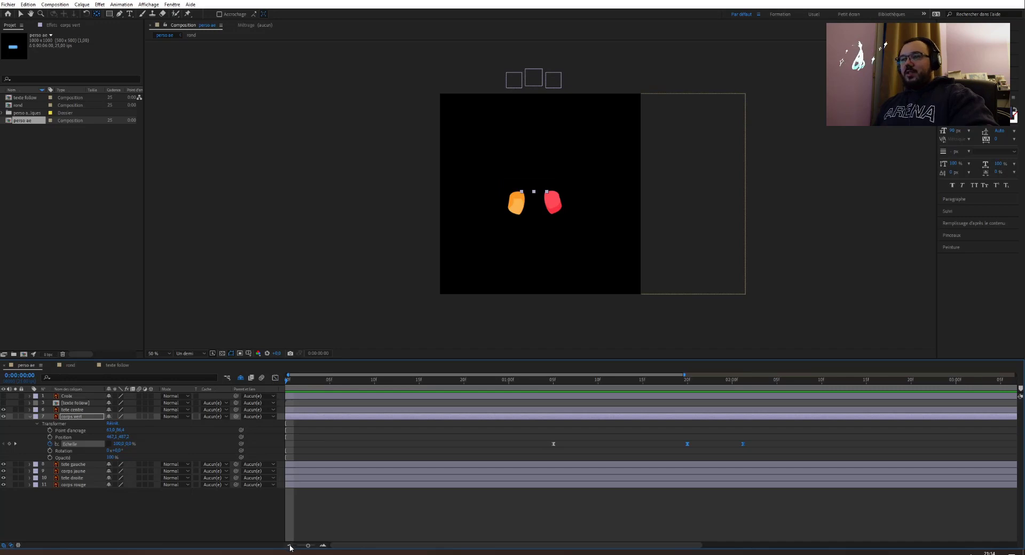
drag(308, 546, 298, 546)
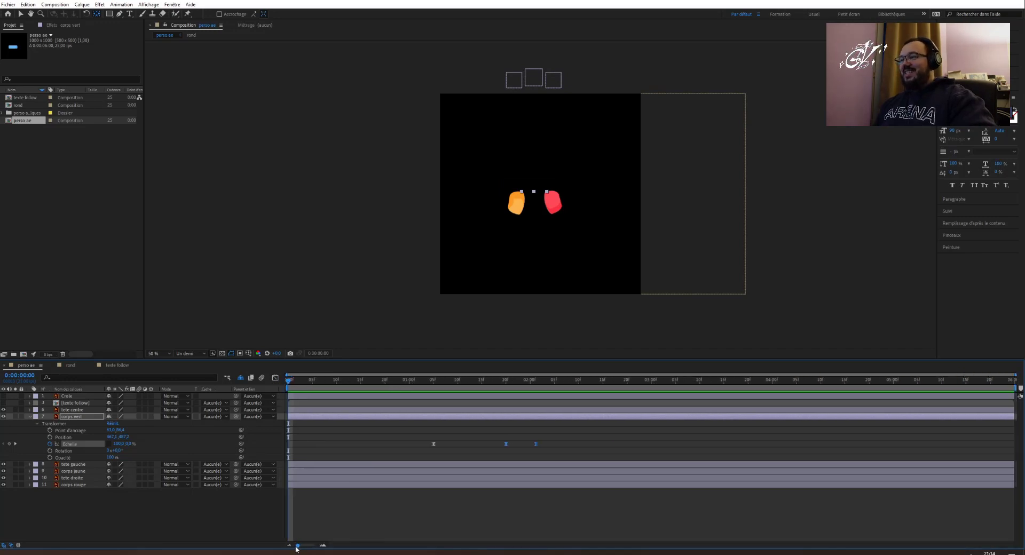
key(space)
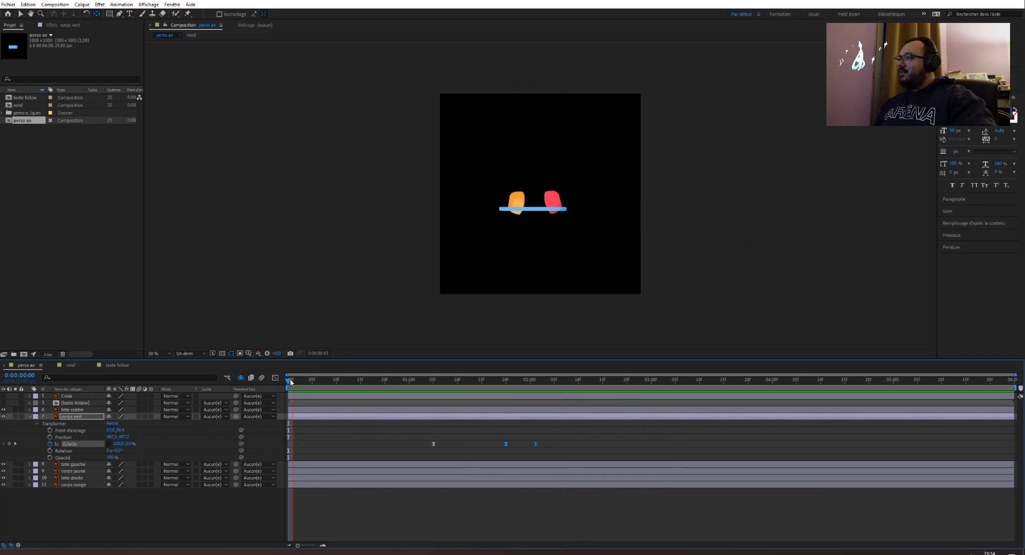
key(space)
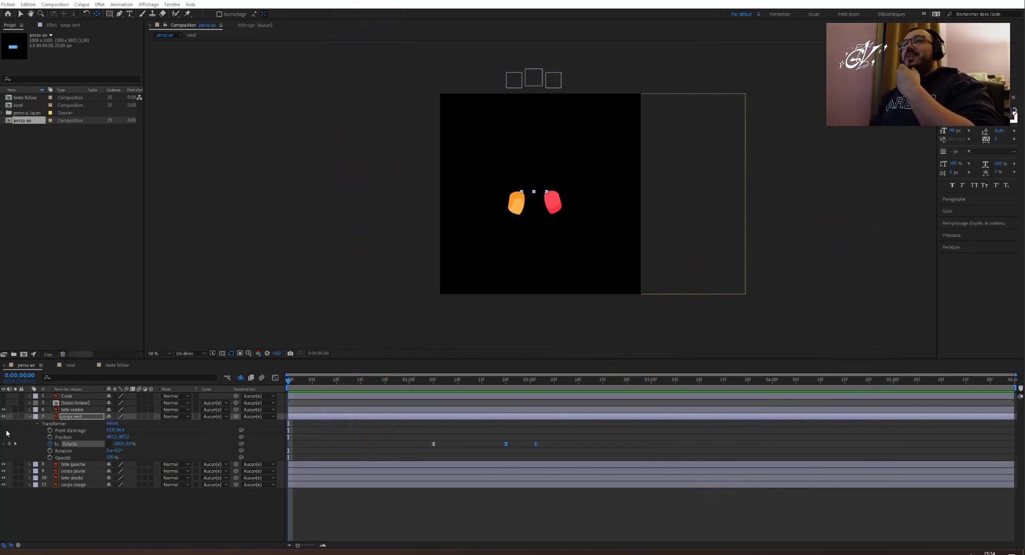
Add a 0% opacity keyframe to corps rouge and place it at frame 17, just before its first rotation keyframe.
click(29, 485)
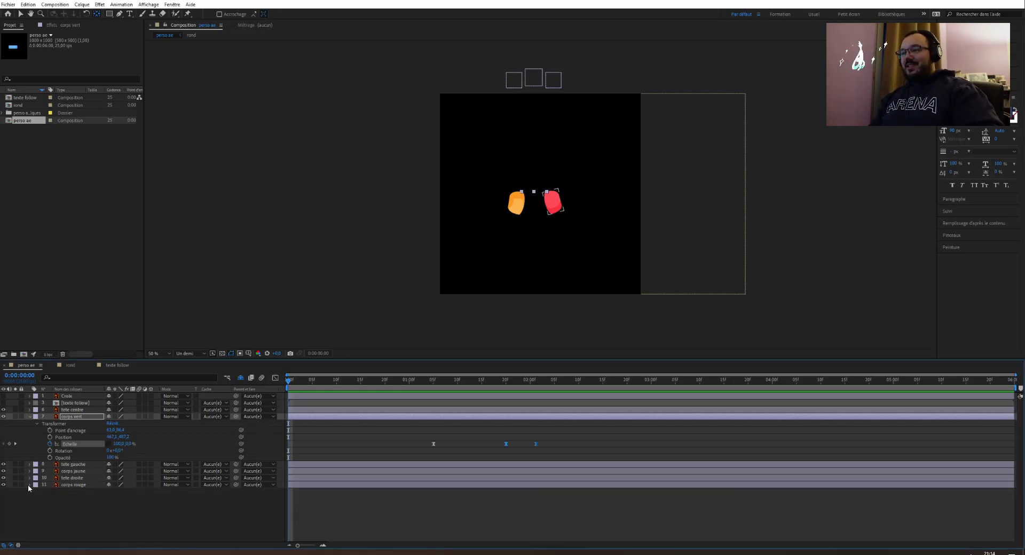
click(377, 387)
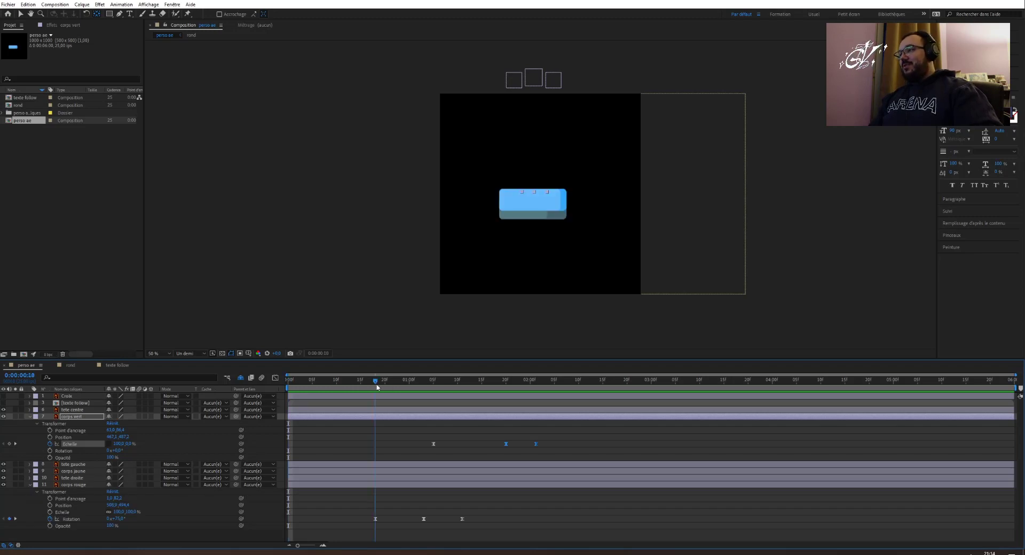
drag(377, 387, 265, 407)
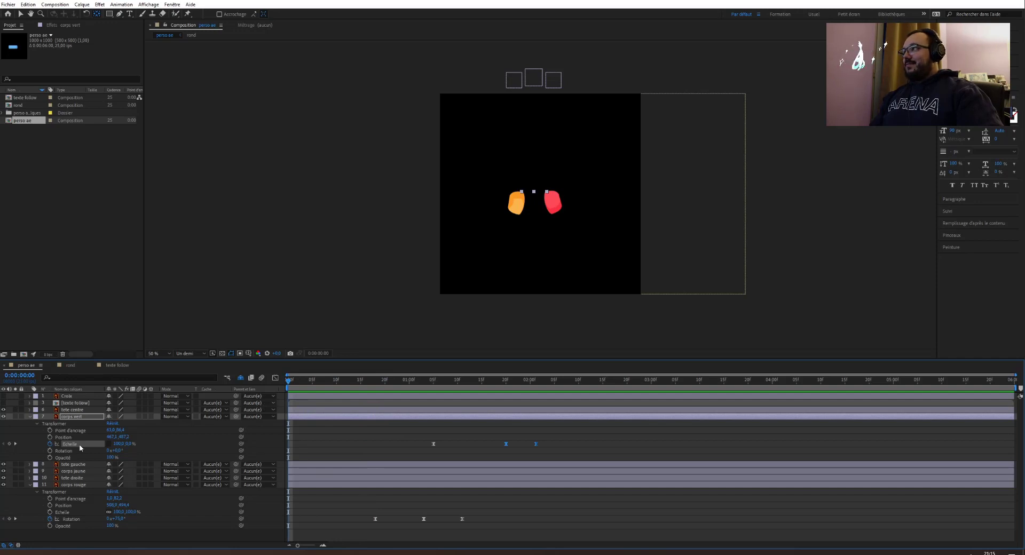
click(59, 486)
click(50, 526)
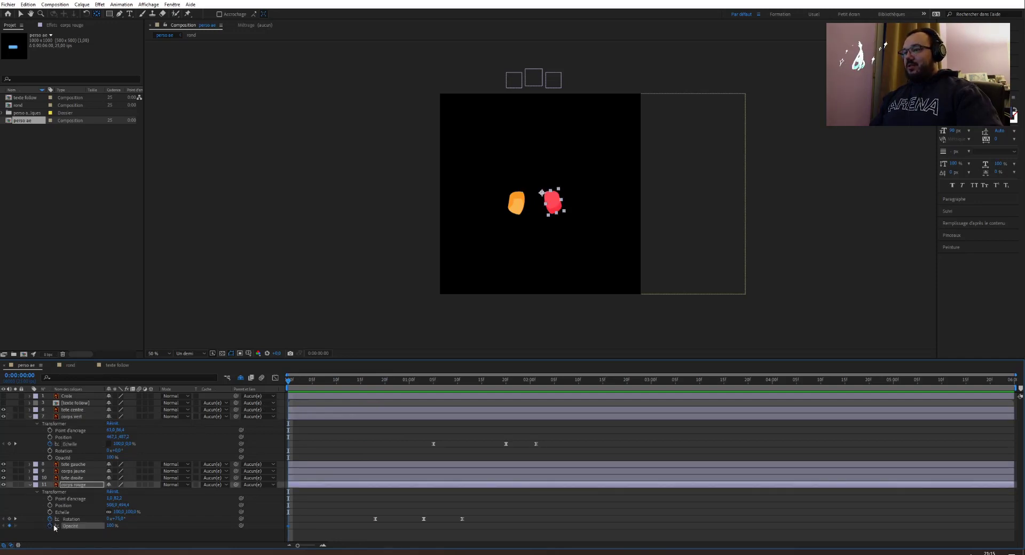
click(109, 526)
text(0)
key(Return)
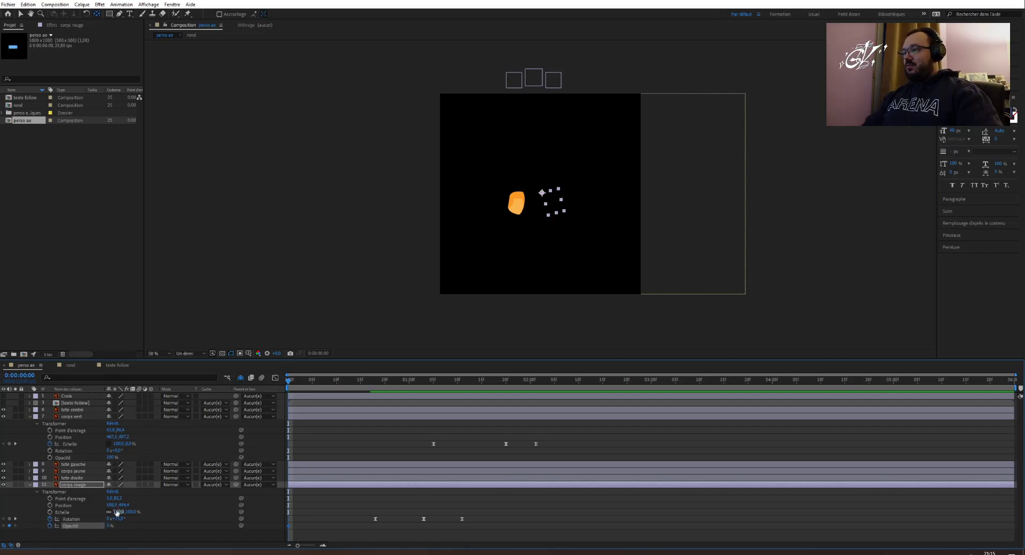
drag(289, 526, 373, 531)
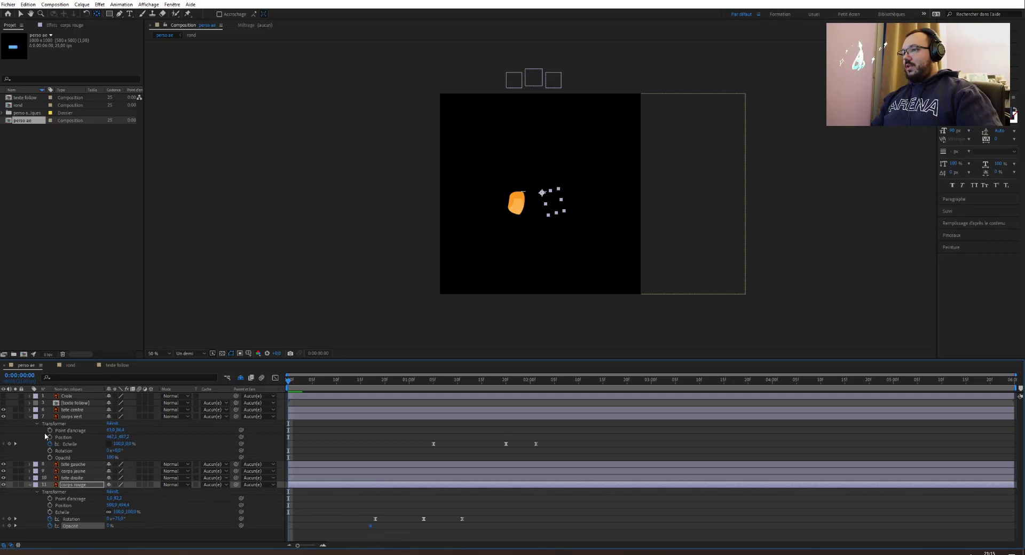
Key the opacity of corps rouge at 100% on frame 18, in line with its first rotation keyframe.
mouse_move(370, 383)
mouse_down()
mouse_move(327, 387)
mouse_move(376, 391)
mouse_up()
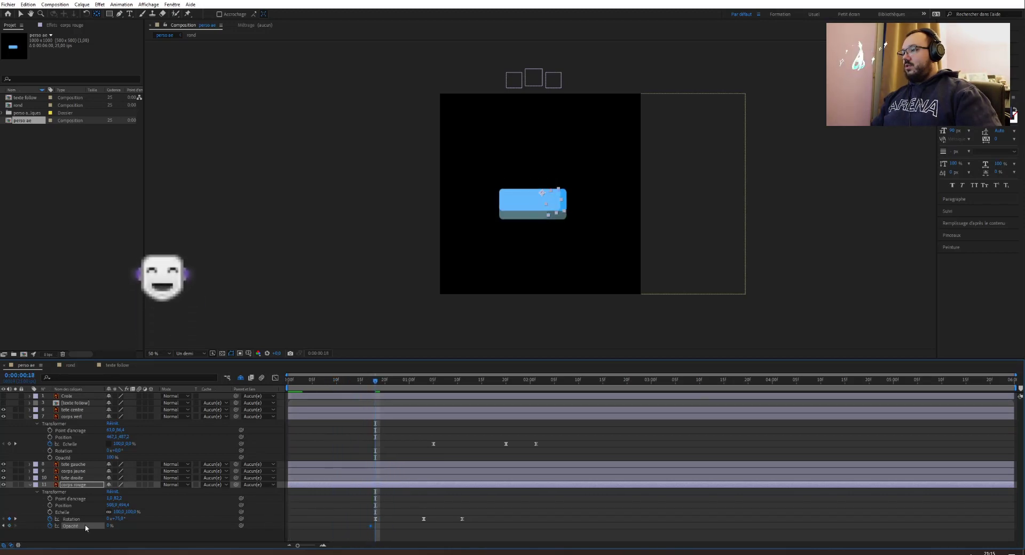
drag(111, 526, 354, 519)
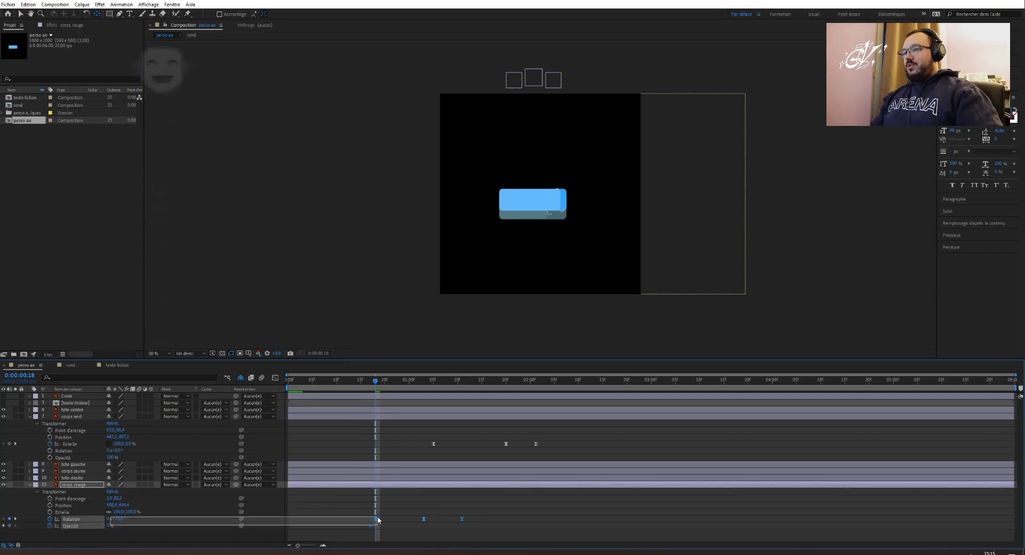
click(110, 526)
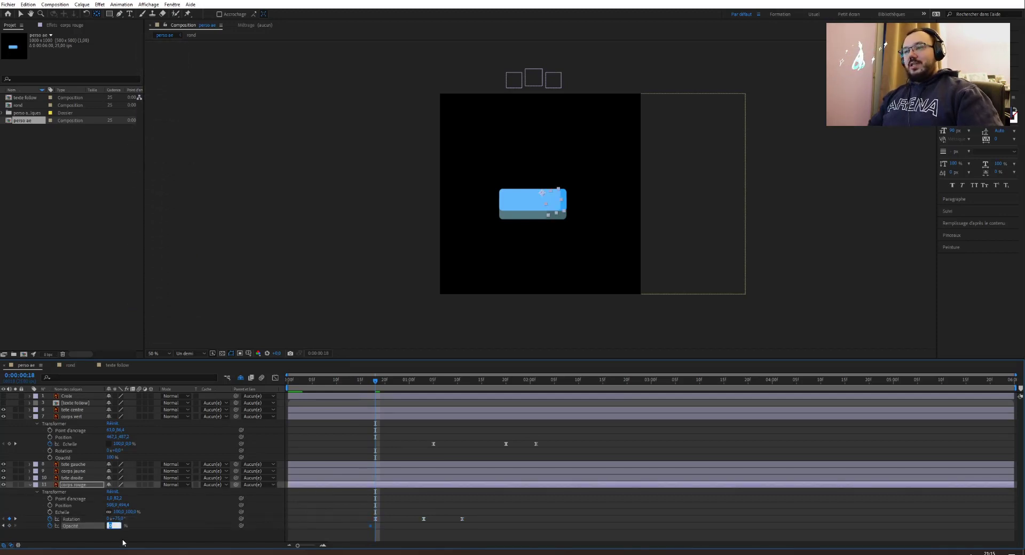
text(100)
key(Return)
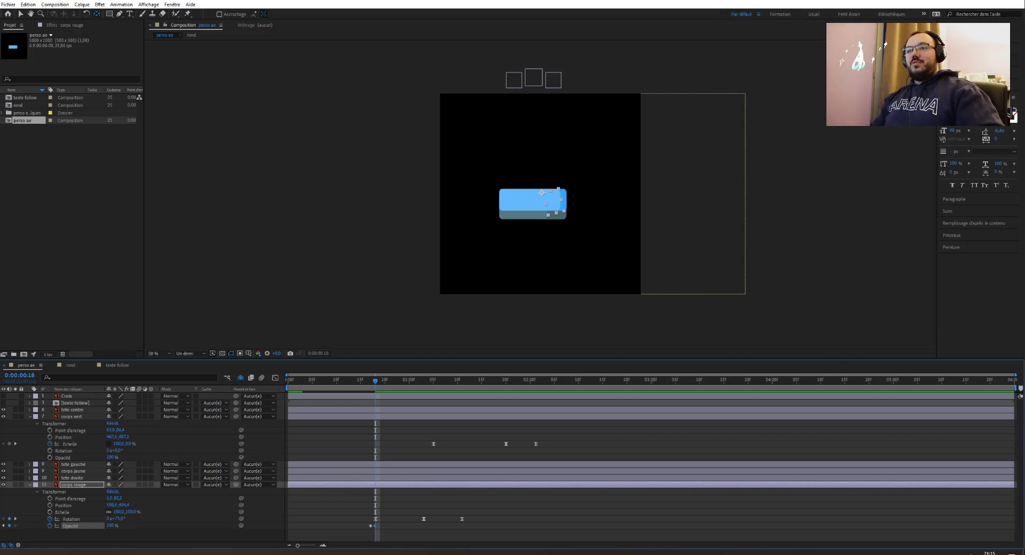
Preview the appearance of the red body from frame 17.
click(370, 389)
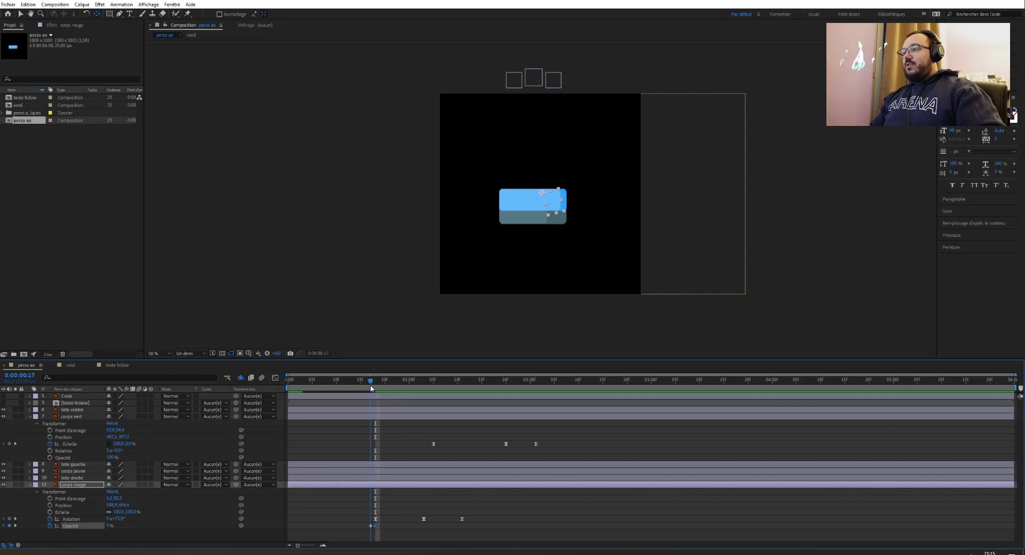
key(space)
key(space)
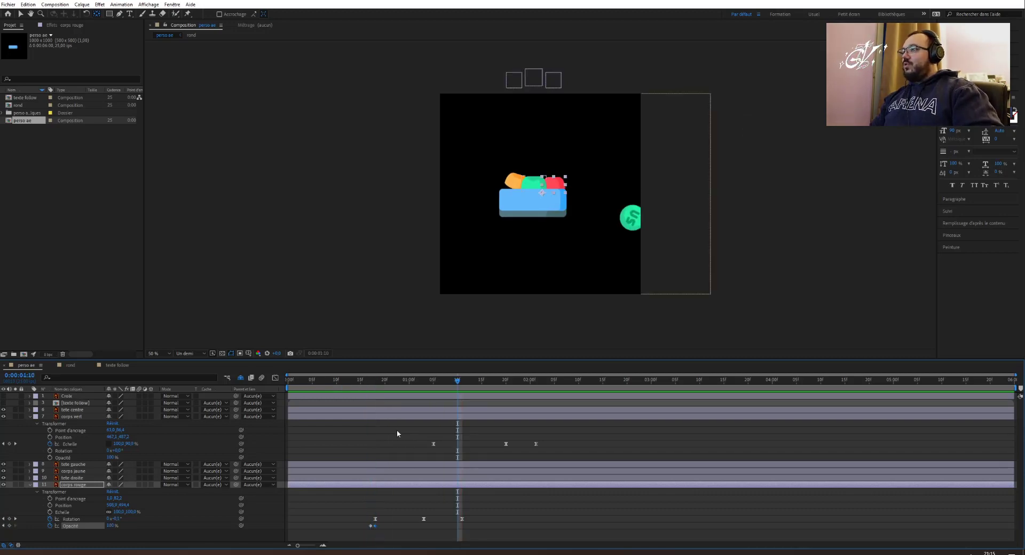
Copy both opacity keyframes of corps rouge and paste them onto the opacity of corps jaune at frame 23.
click(383, 526)
drag(386, 529, 364, 523)
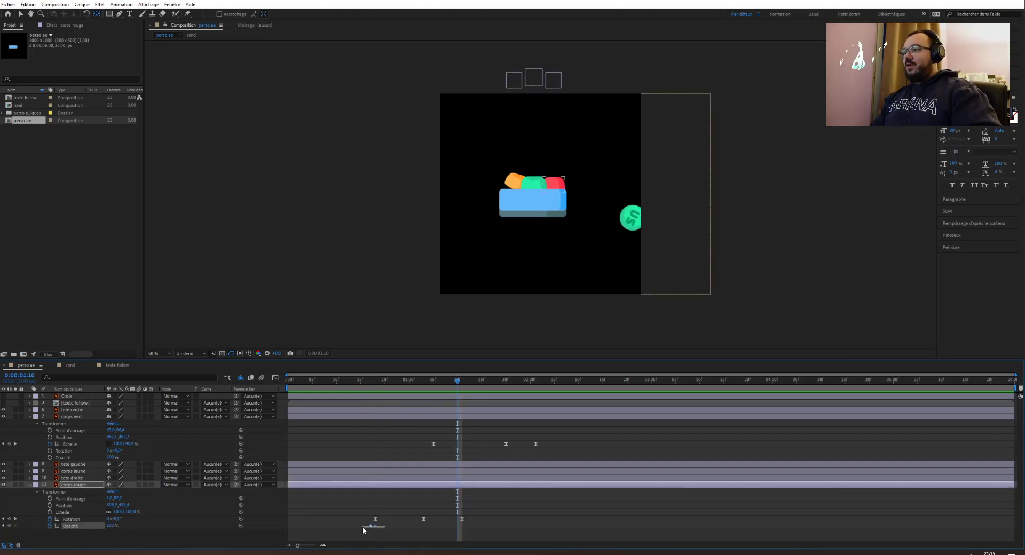
click(29, 486)
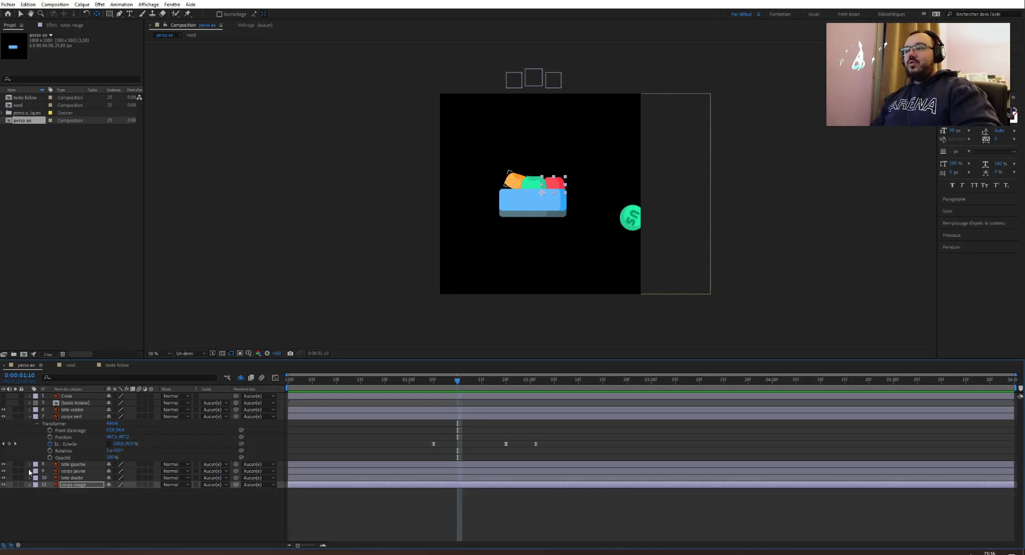
click(29, 471)
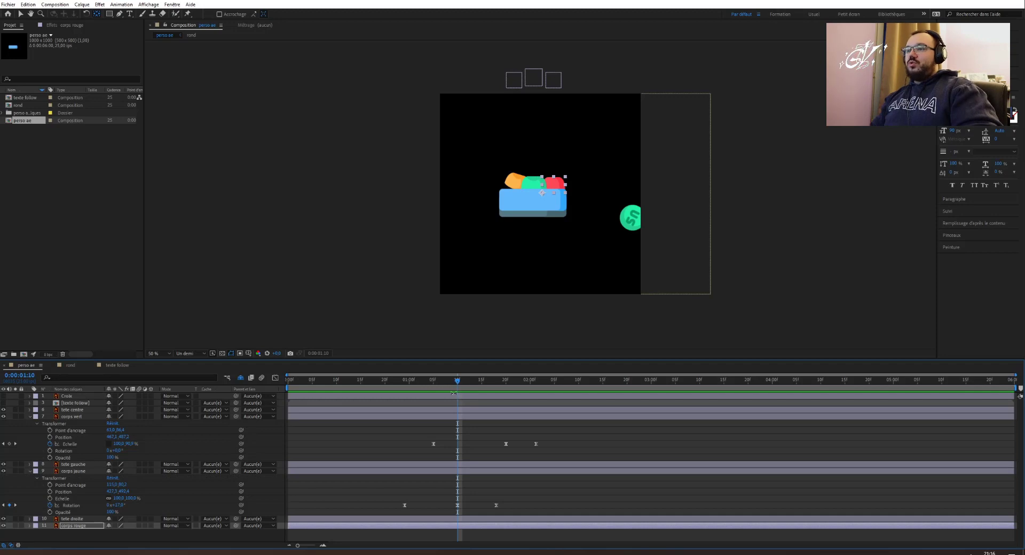
drag(459, 381, 400, 403)
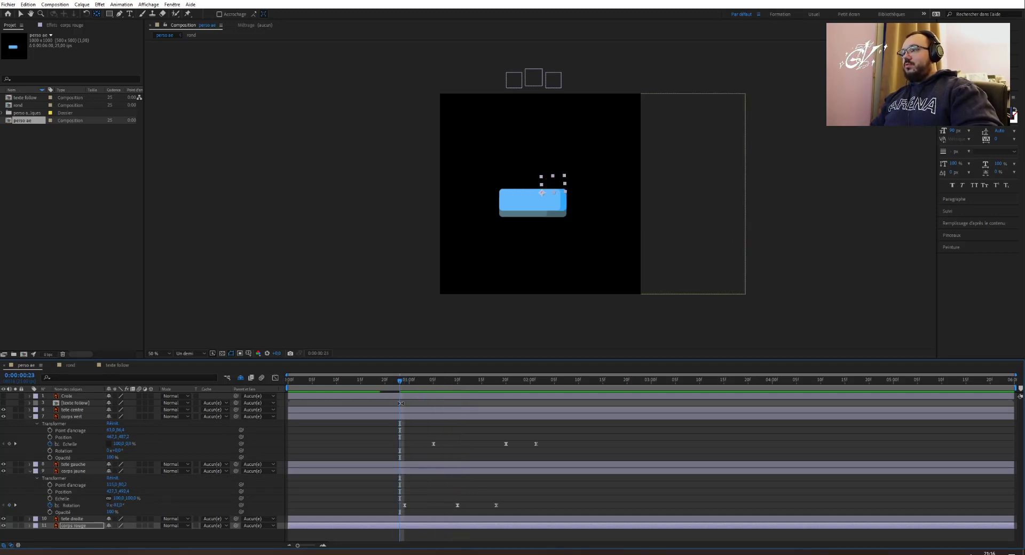
click(61, 513)
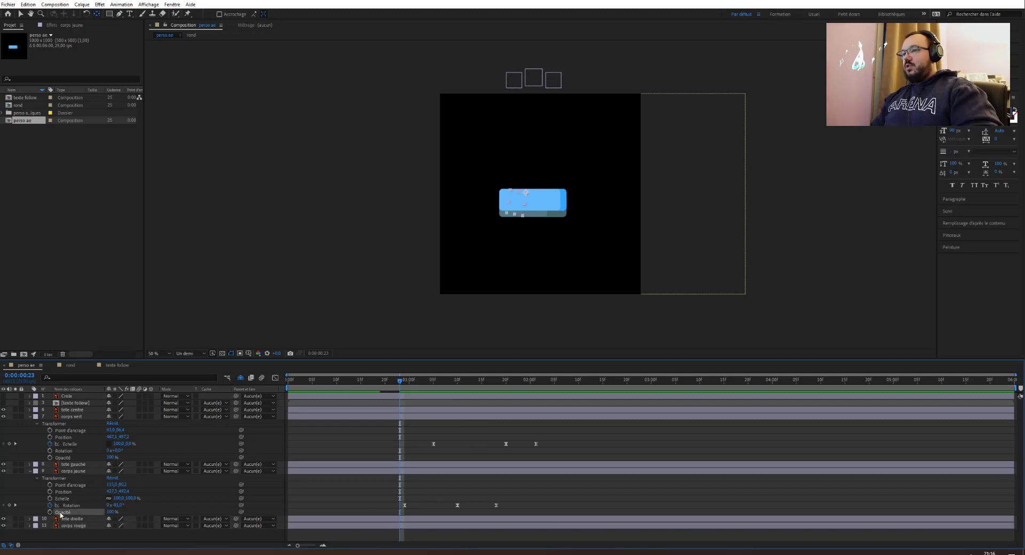
key(ctrl+v)
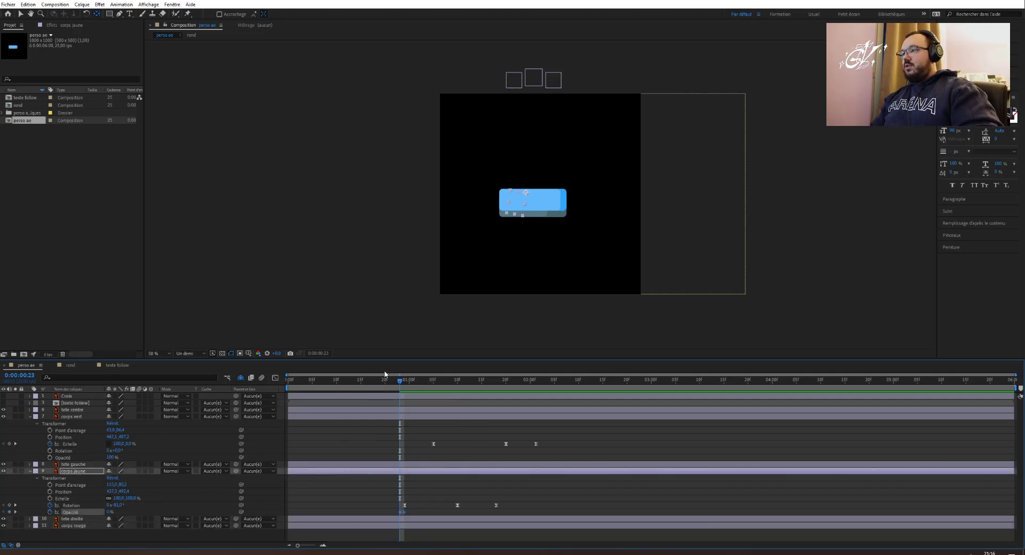
Check the pasted opacity keyframes of corps jaune around frames 23 and 24, undoing and redoing the paste.
drag(379, 381, 351, 380)
key(k)
key(k)
drag(404, 513, 400, 515)
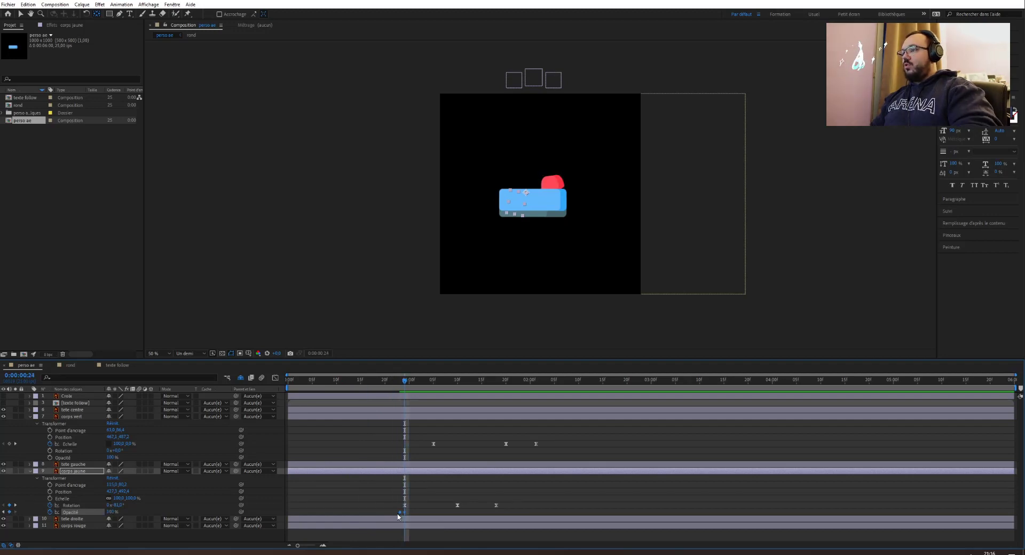
key(j)
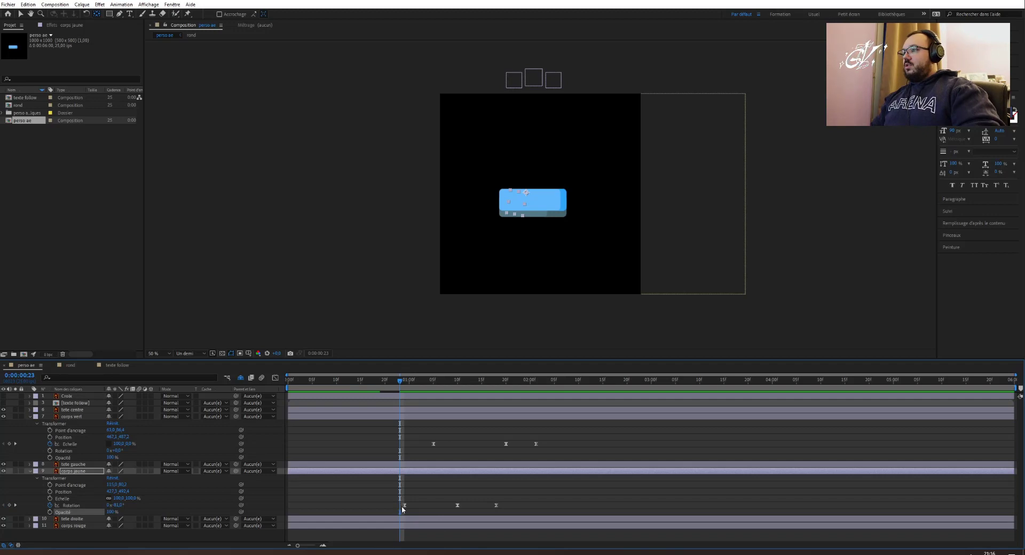
key(ctrl+shift+z)
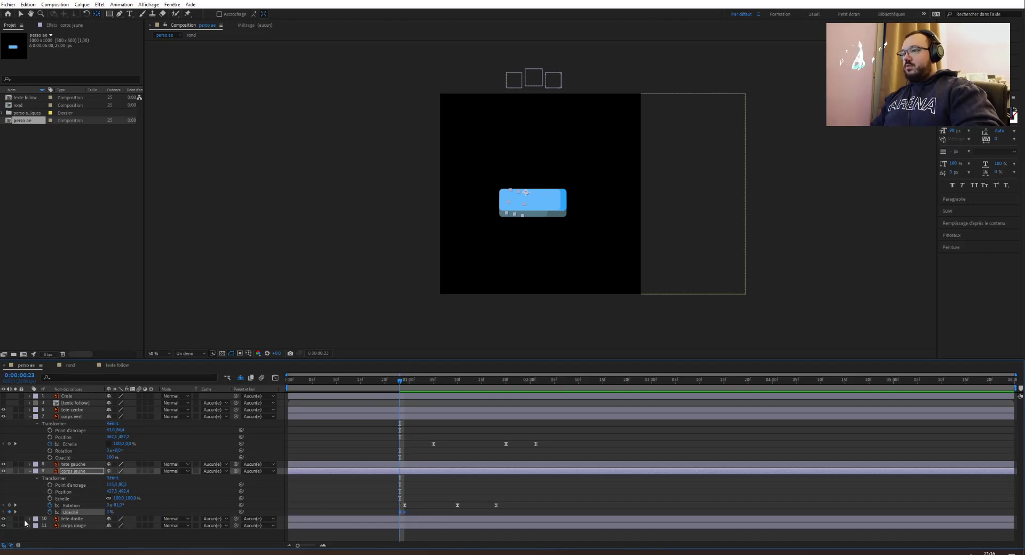
Delete the two stray opacity keyframes of corps rouge at frames 23 and 24.
click(29, 526)
scroll(144, 521, down, 2)
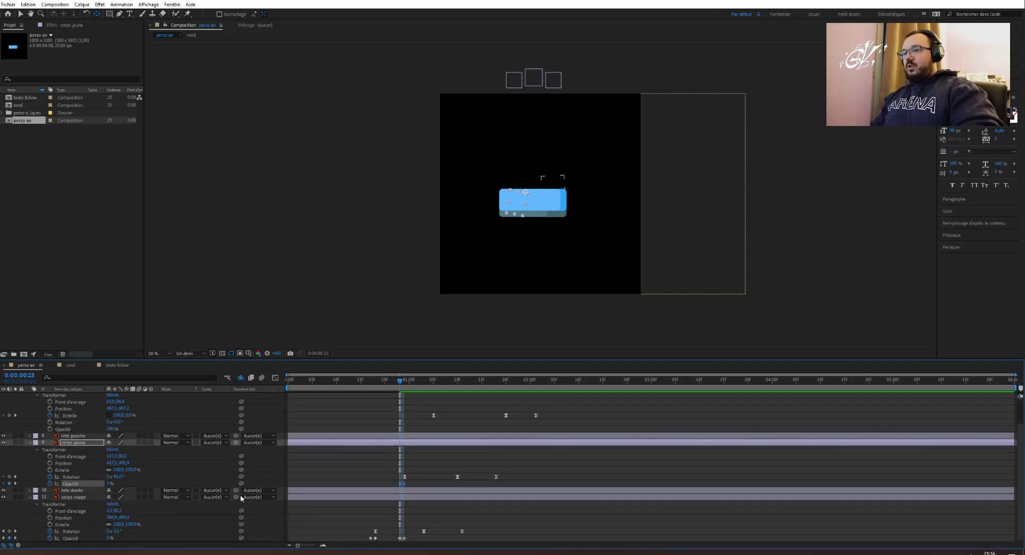
click(400, 538)
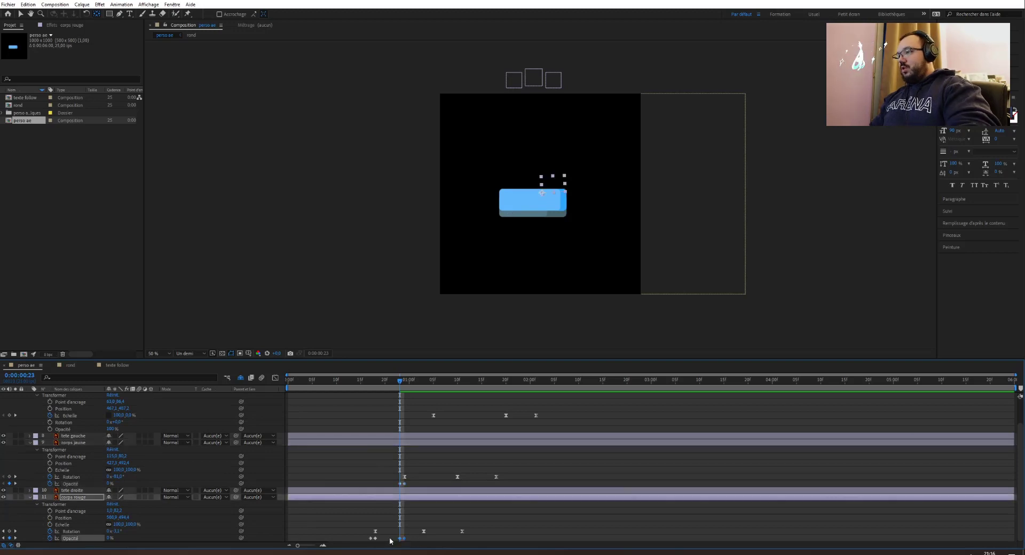
key(Delete)
Preview the bodies' appearance from frame 15 and save the project.
drag(401, 383, 363, 385)
key(space)
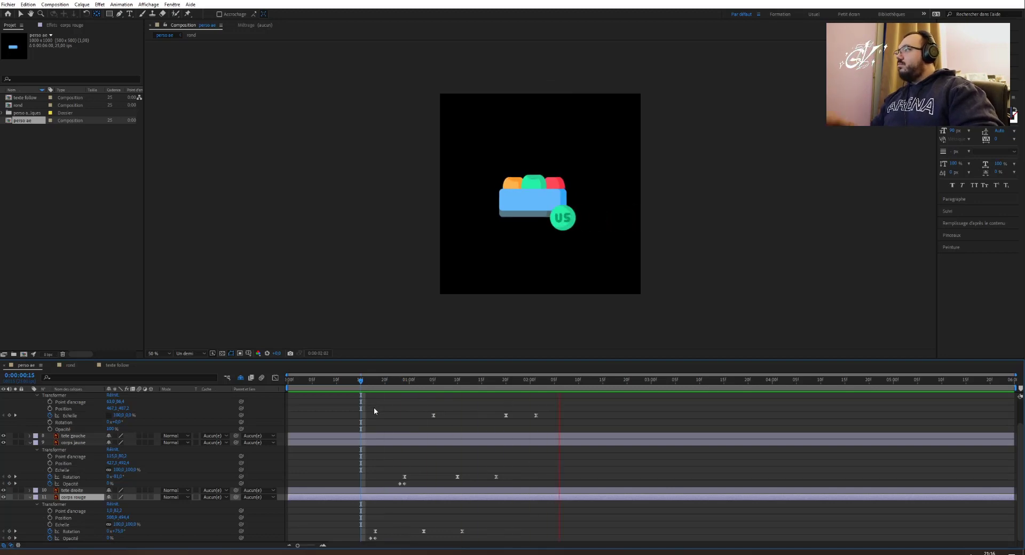
key(ctrl+s)
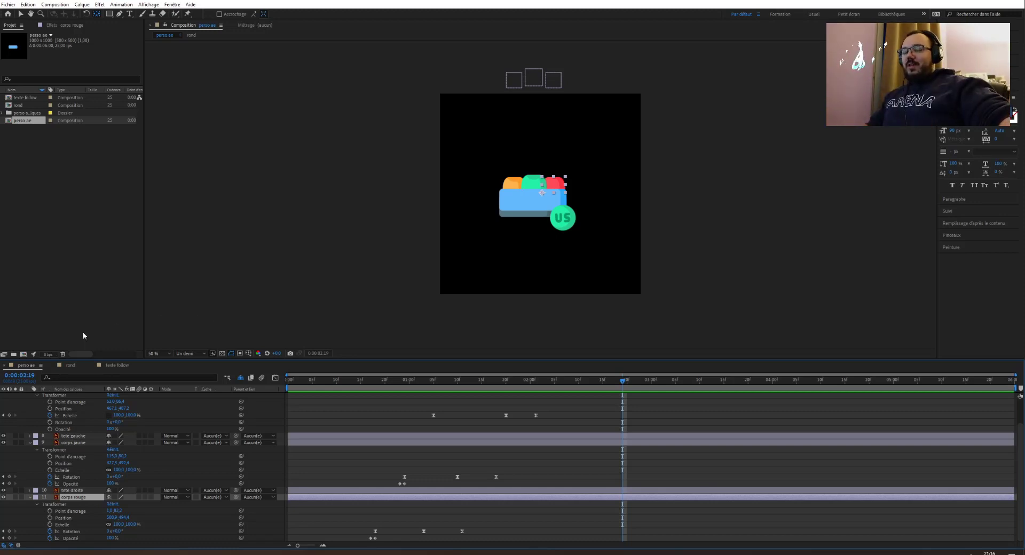
Replay the animation from the first frame to check how the box and the three coloured bodies appear.
click(374, 381)
drag(374, 383, 280, 392)
key(space)
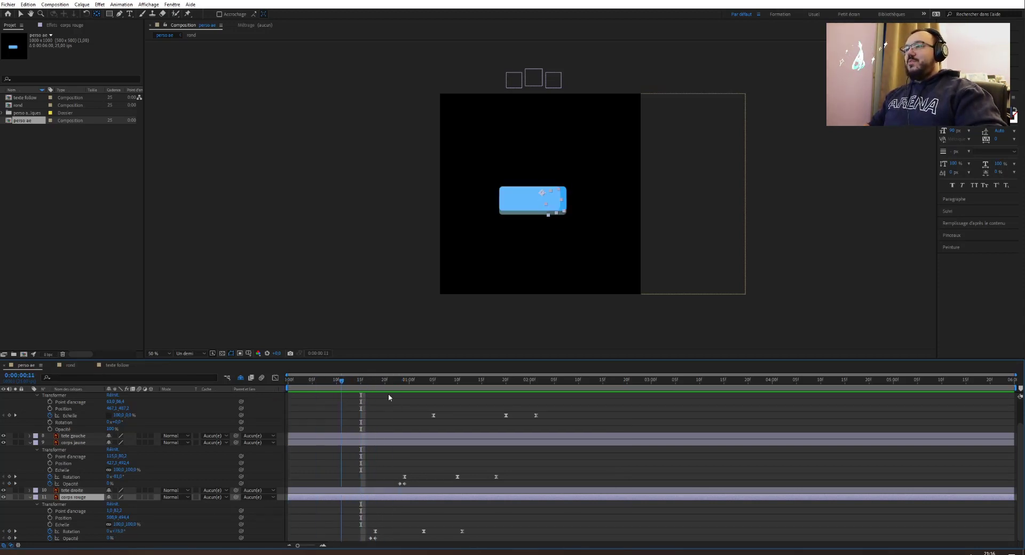
drag(491, 417, 462, 414)
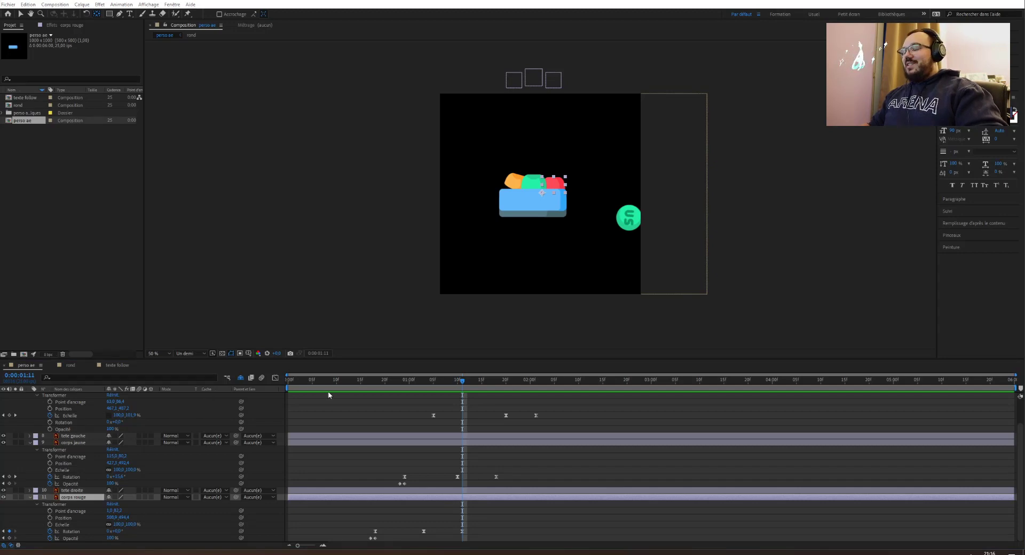
click(399, 381)
drag(399, 384, 364, 398)
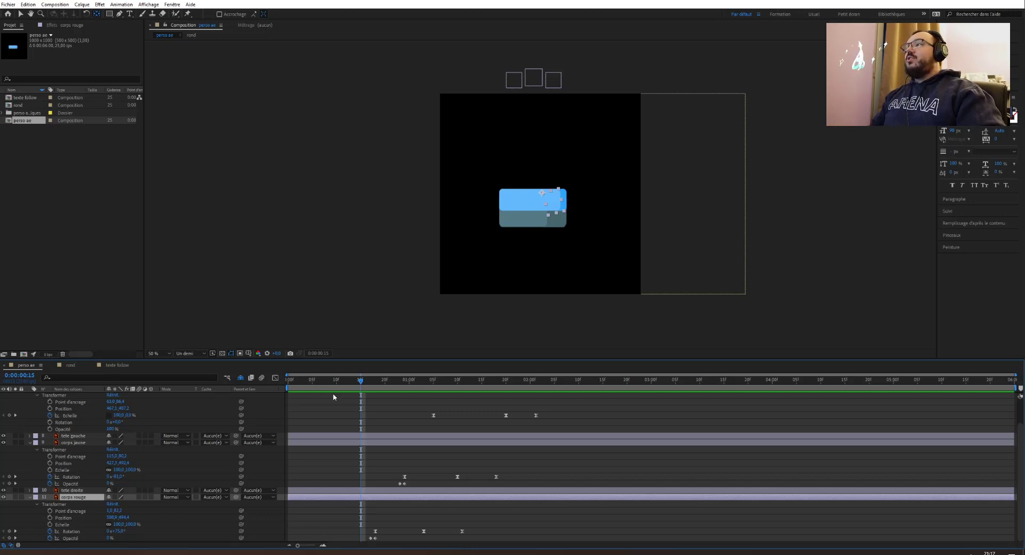
key(Home)
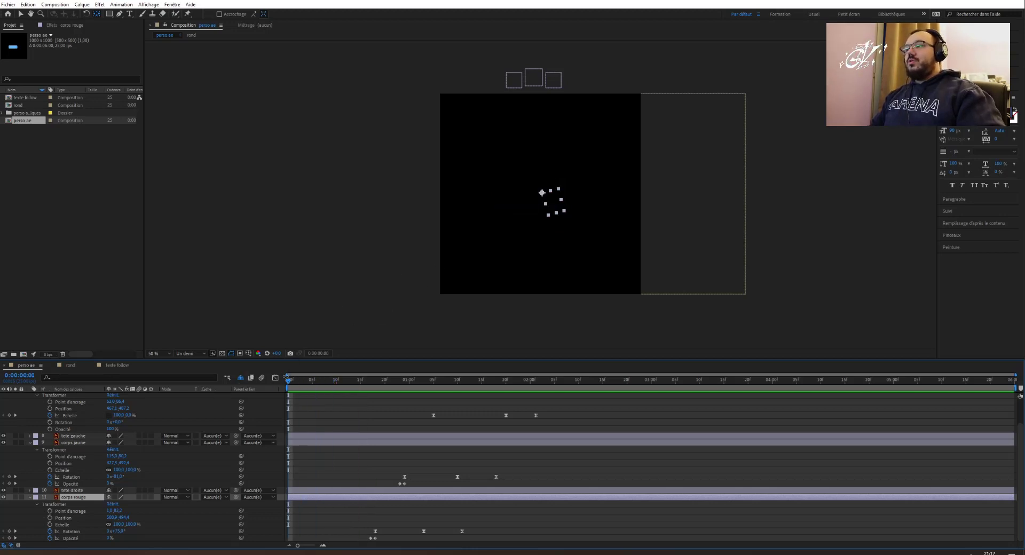
key(space)
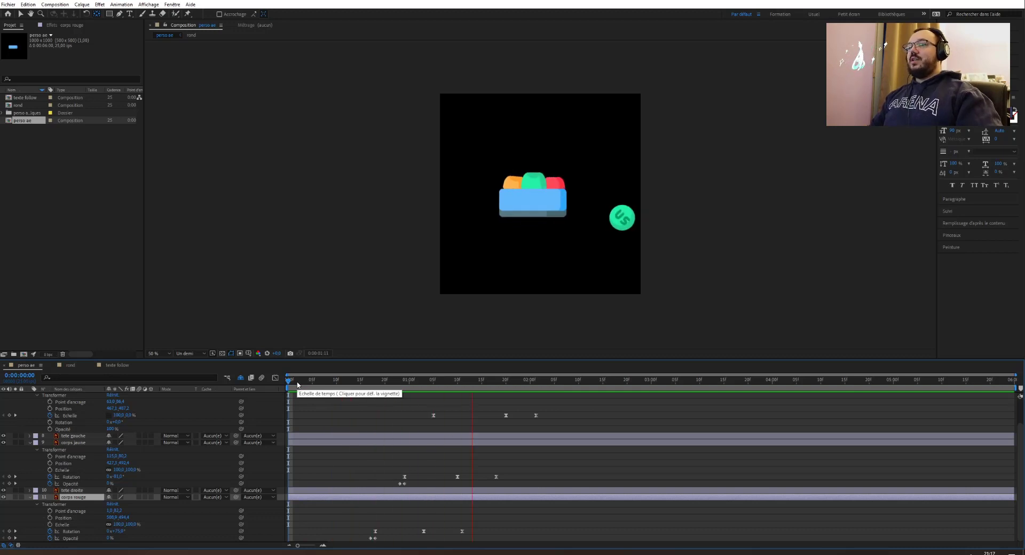
key(space)
click(342, 381)
drag(342, 382, 260, 385)
key(space)
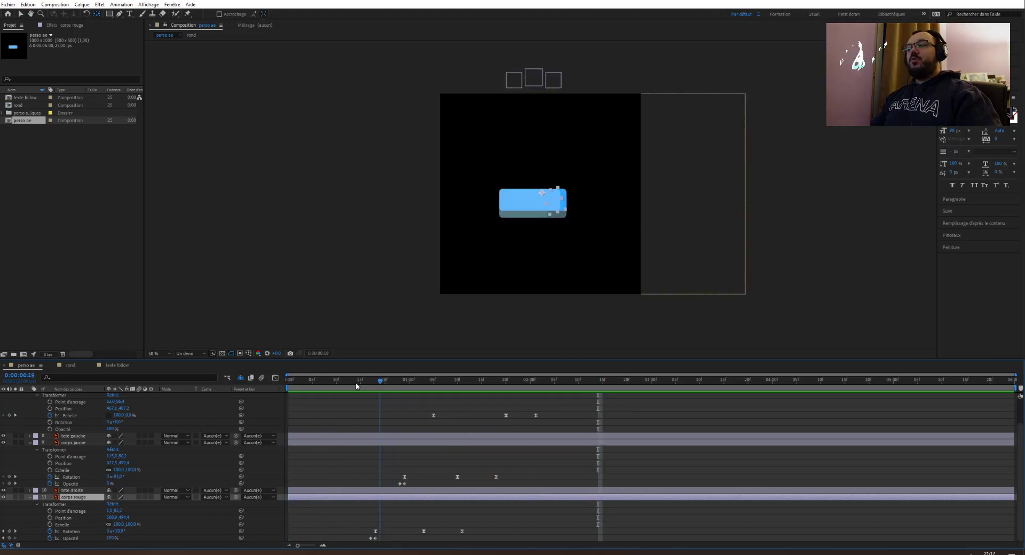
key(space)
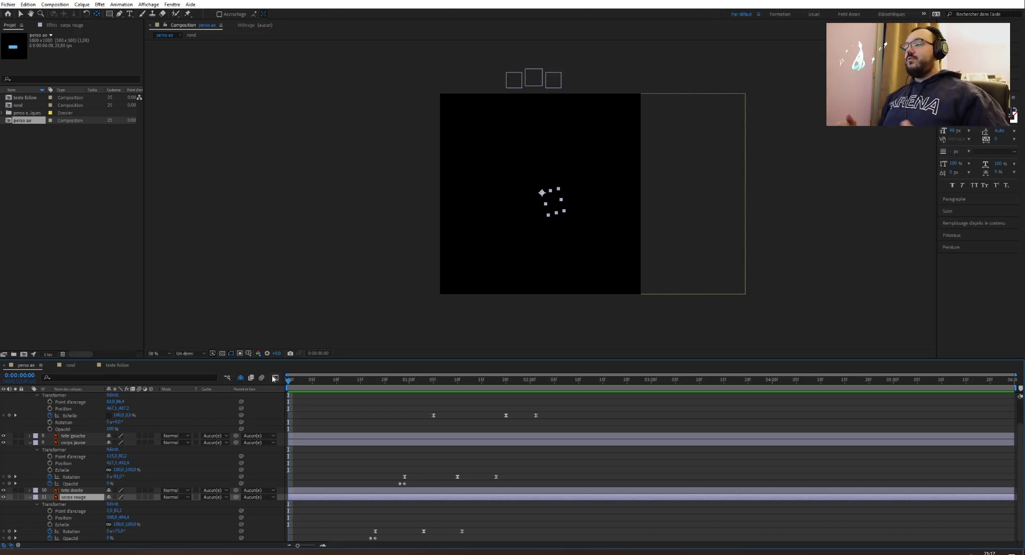
Preview the entrance of the bodies from frame 17, where the red body is about to appear.
drag(357, 383, 370, 385)
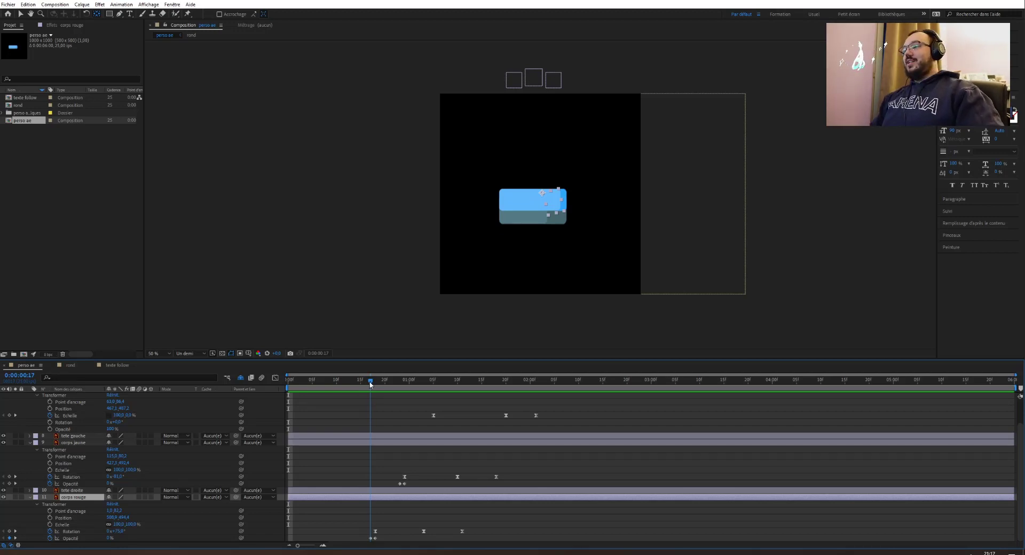
mouse_move(370, 385)
mouse_down()
mouse_move(401, 385)
mouse_move(352, 398)
mouse_move(370, 395)
mouse_up()
key(space)
key(space)
Collapse the properties of corps jaune, corps vert and corps rouge in the timeline.
scroll(68, 427, up, 2)
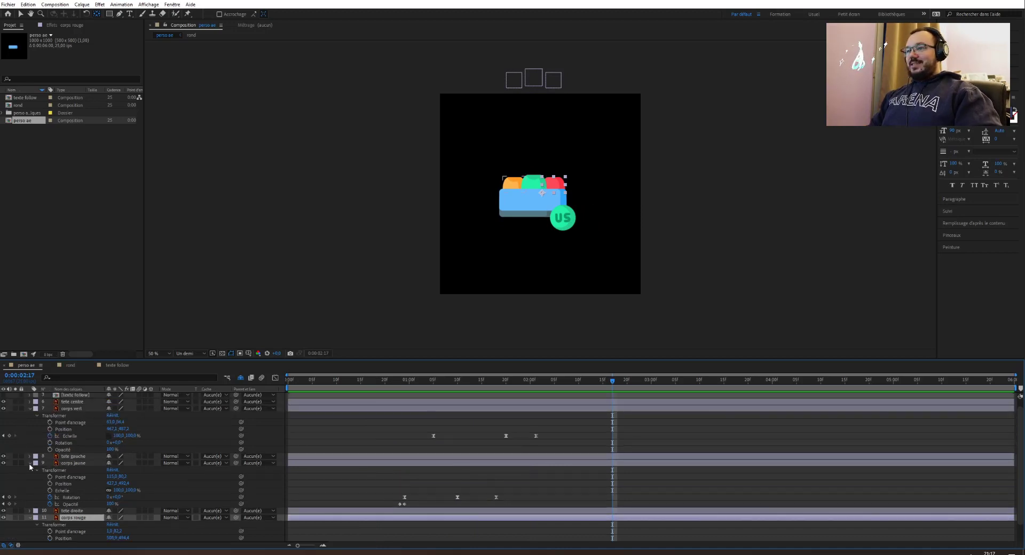
click(30, 471)
click(30, 416)
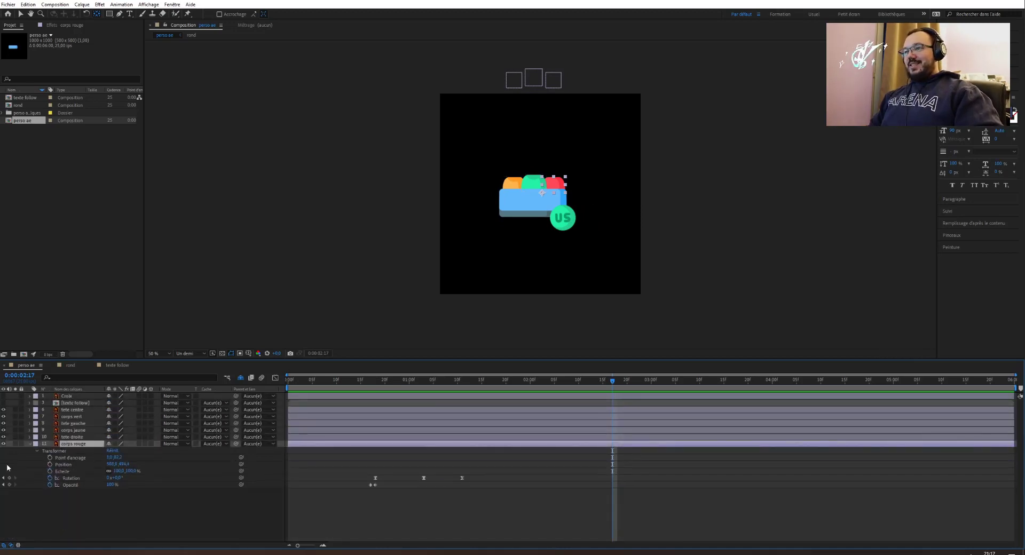
click(29, 445)
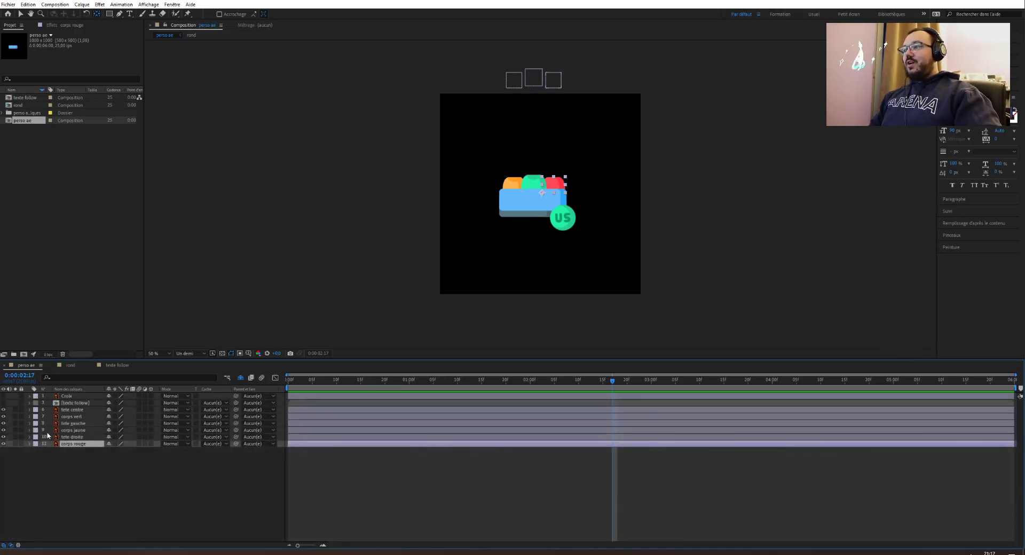
Add a Position keyframe to tete centre at 0:00:02:07, keeping the head above the frame.
click(30, 438)
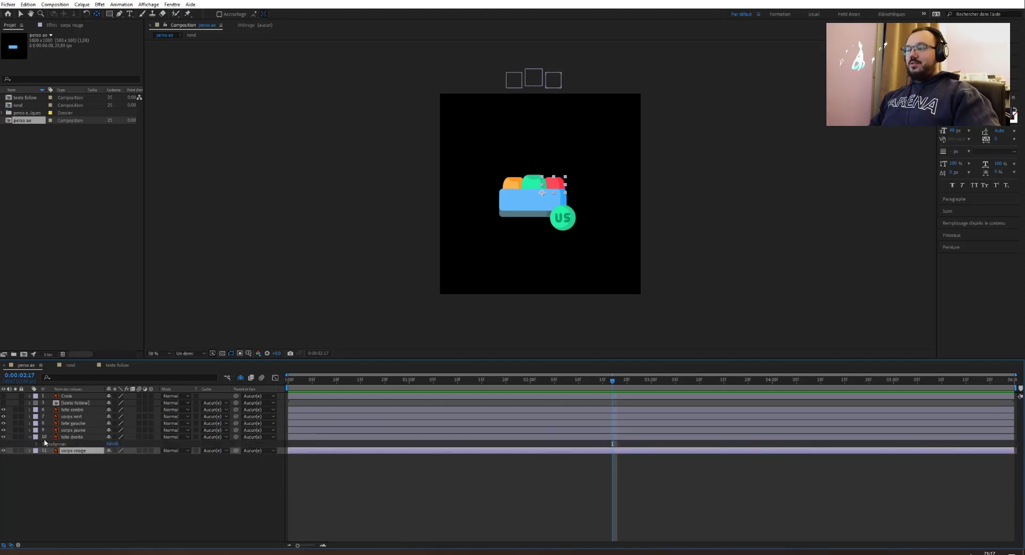
drag(354, 389, 564, 425)
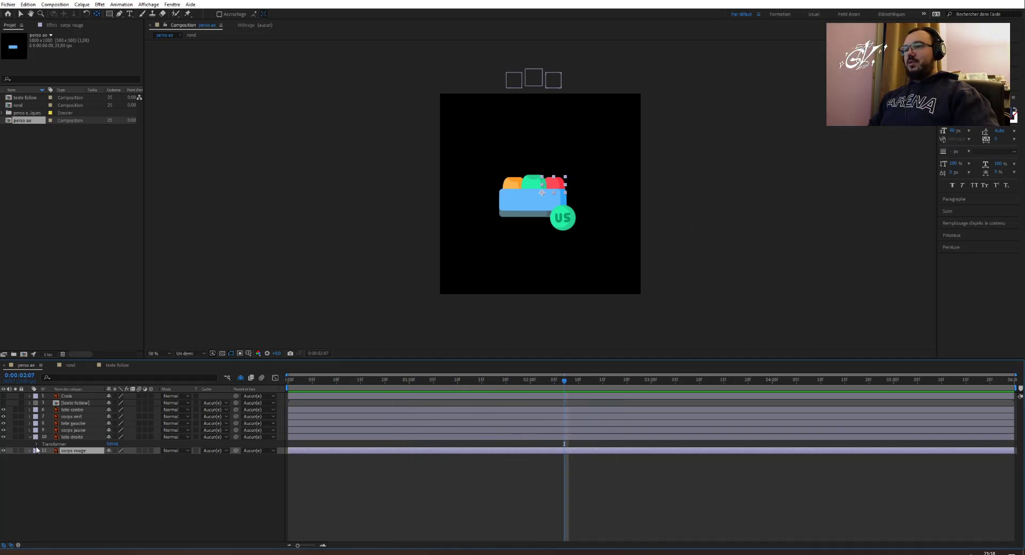
click(29, 410)
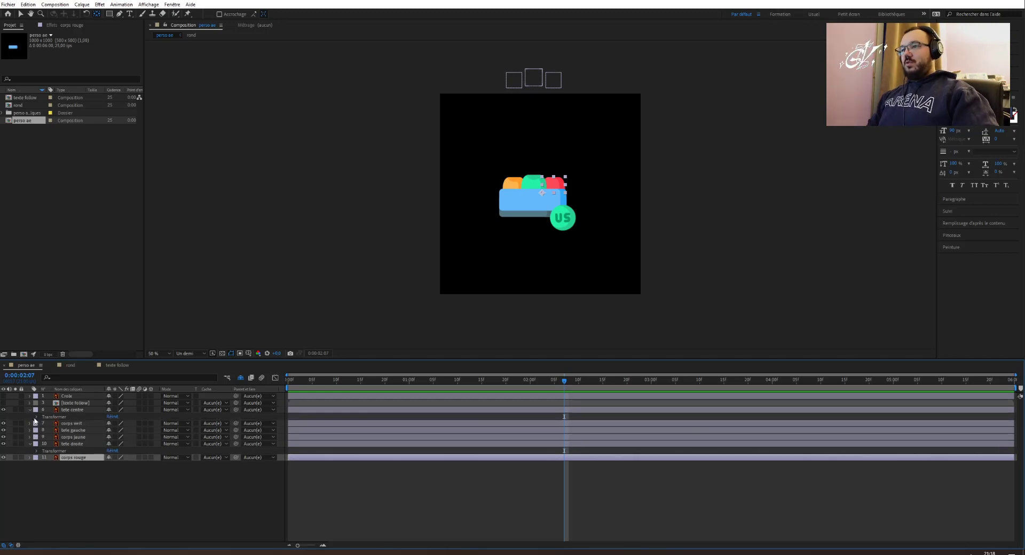
click(36, 417)
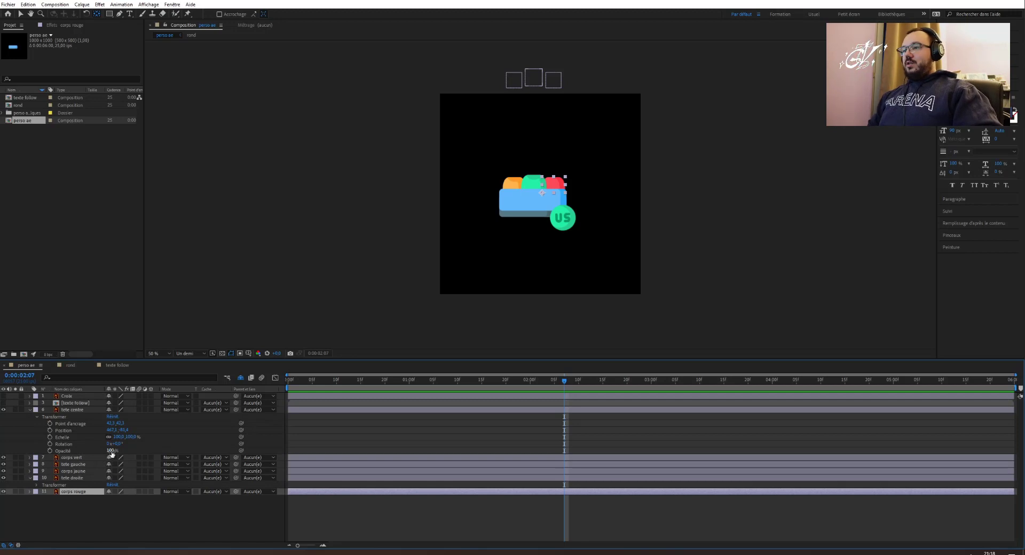
click(49, 431)
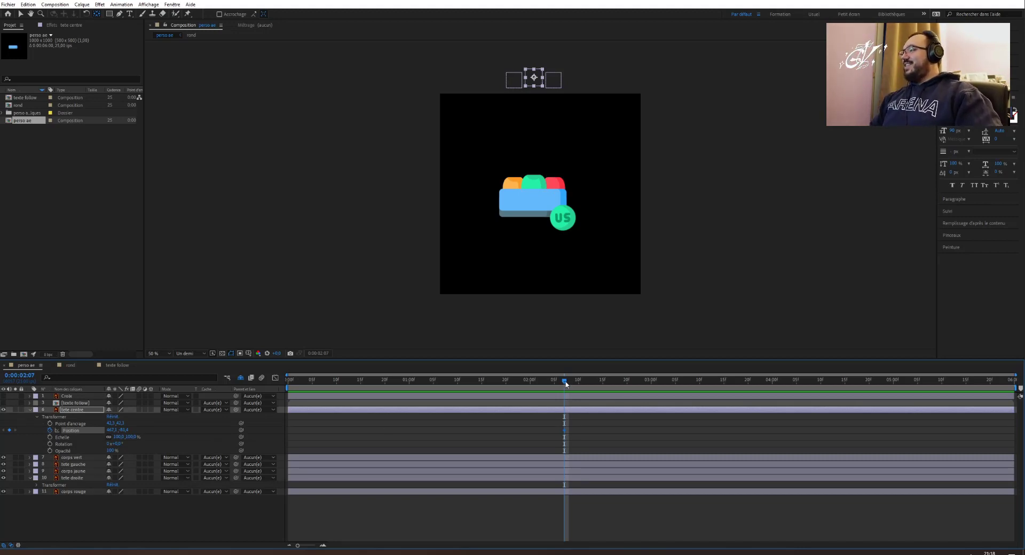
Play the animation from the start to judge the head's timing and set the current time to 0:00:03:00.
drag(564, 382, 275, 392)
key(space)
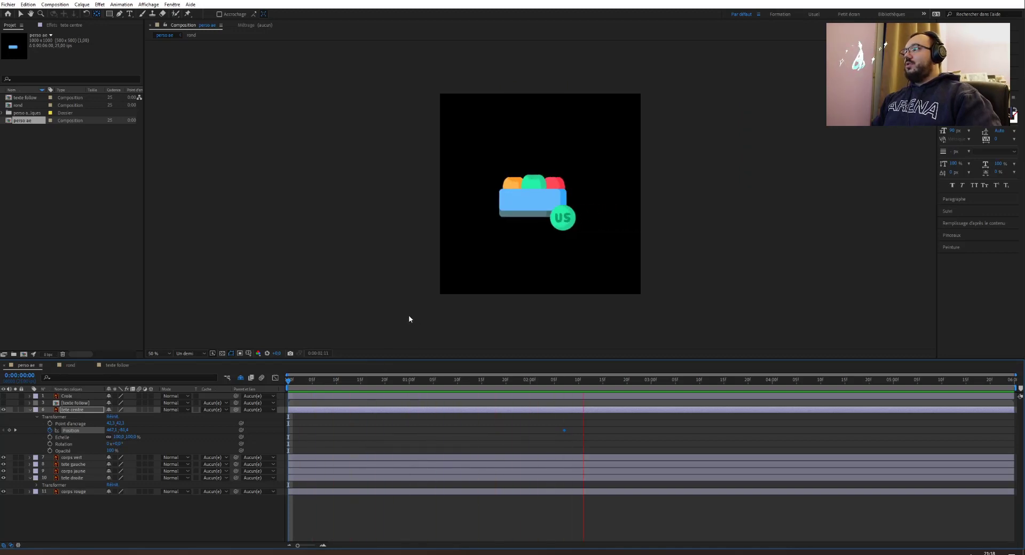
key(space)
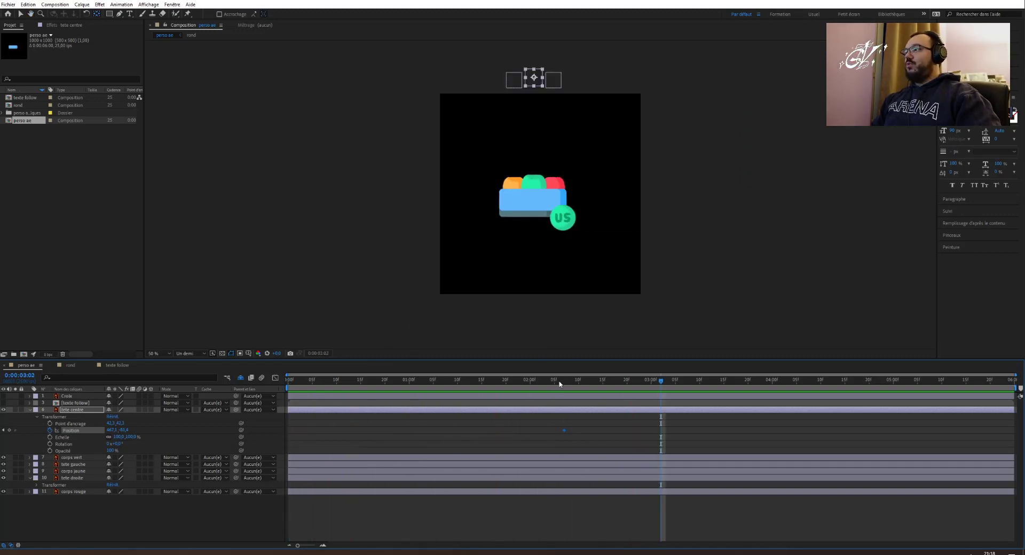
key(space)
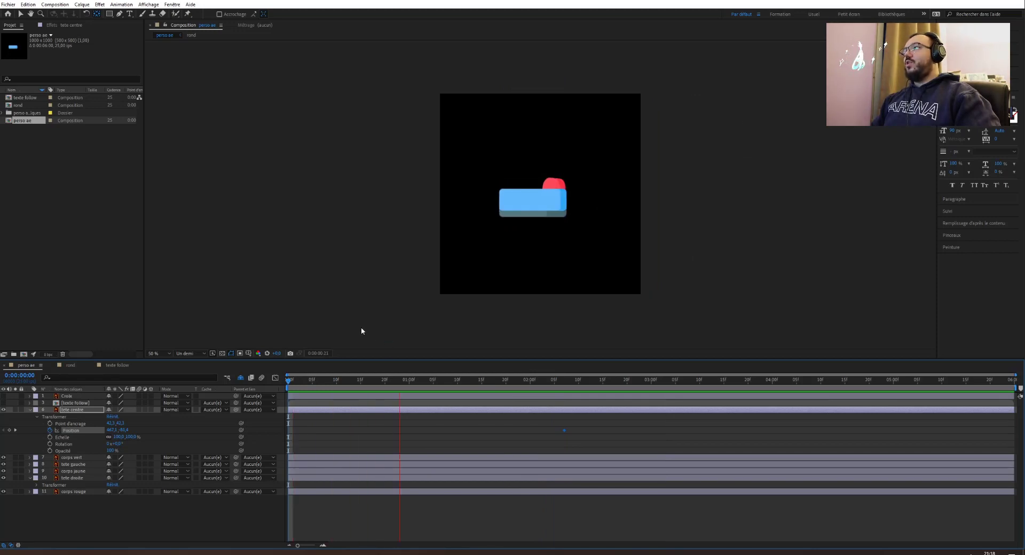
key(space)
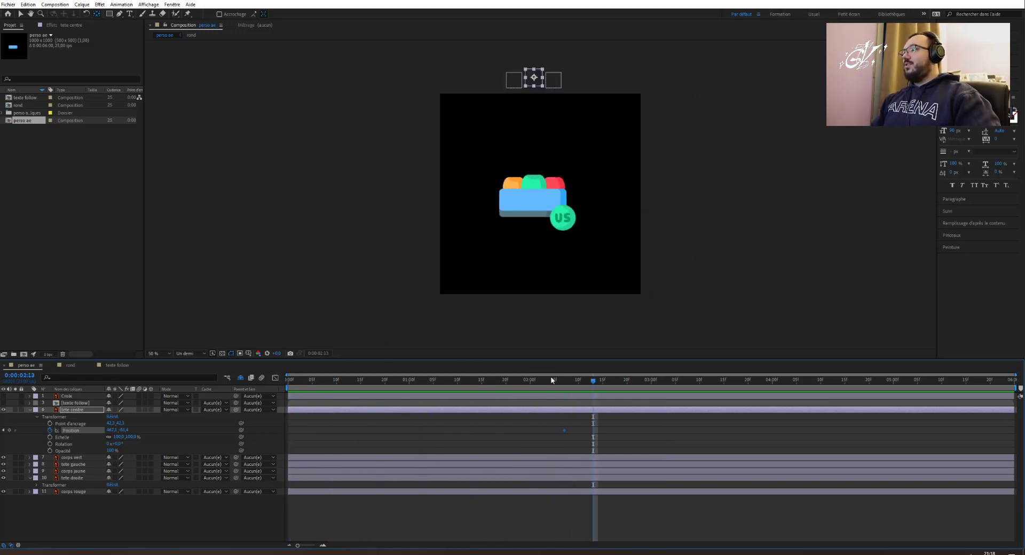
drag(594, 381, 652, 387)
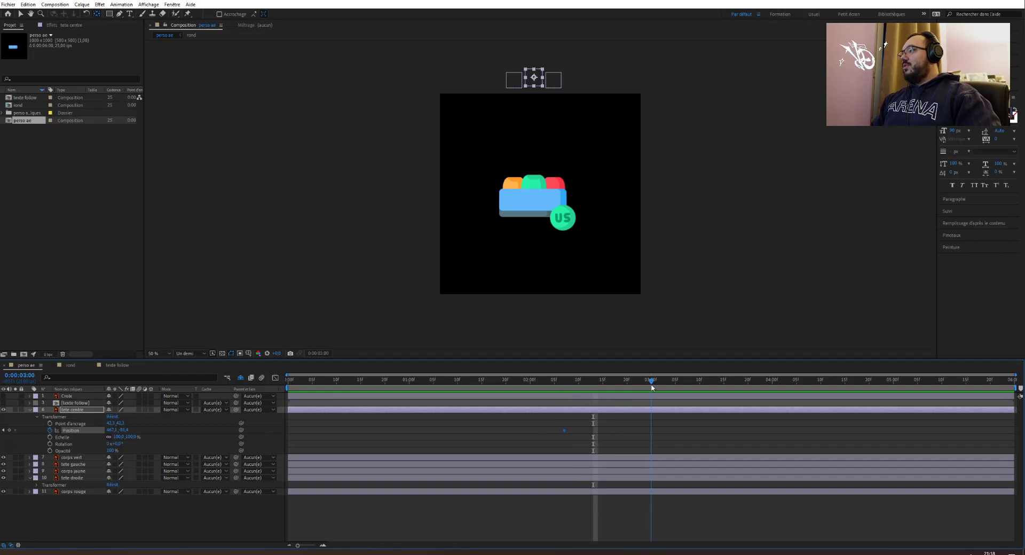
click(538, 85)
drag(534, 77, 532, 95)
key(ctrl+z)
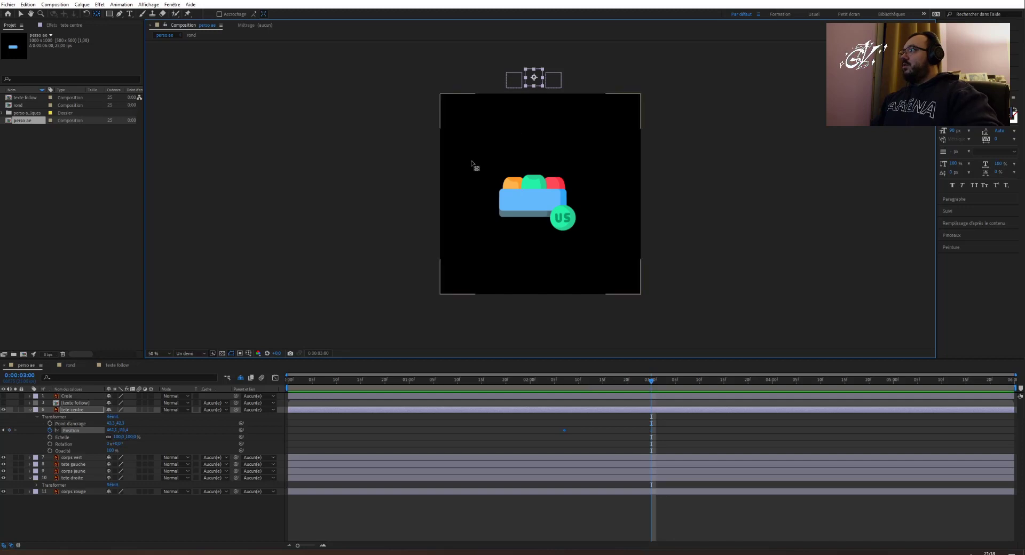
With the Selection tool, move tete centre down onto the green body at 0:00:03:00 and slightly back up at 0:00:03:09.
click(20, 13)
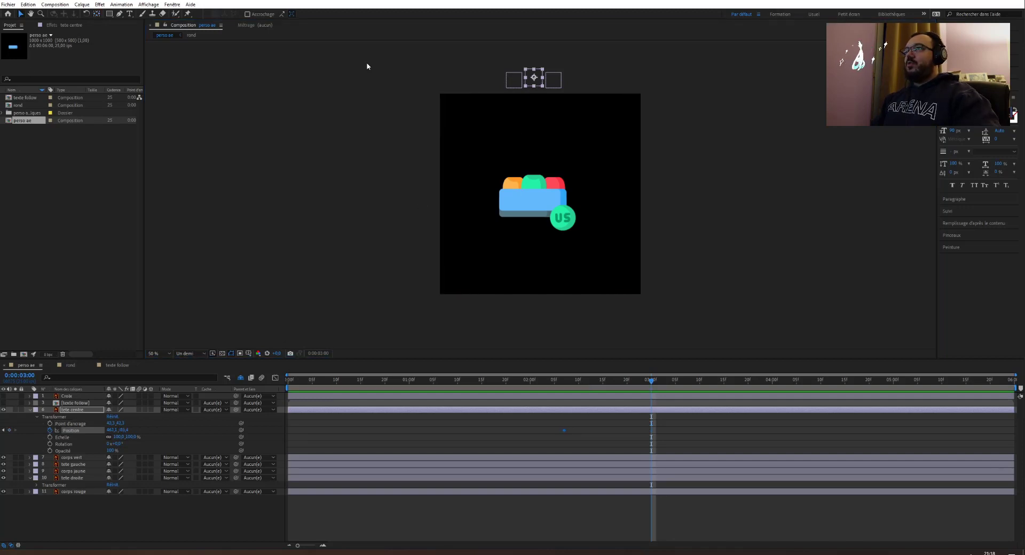
drag(534, 85, 536, 178)
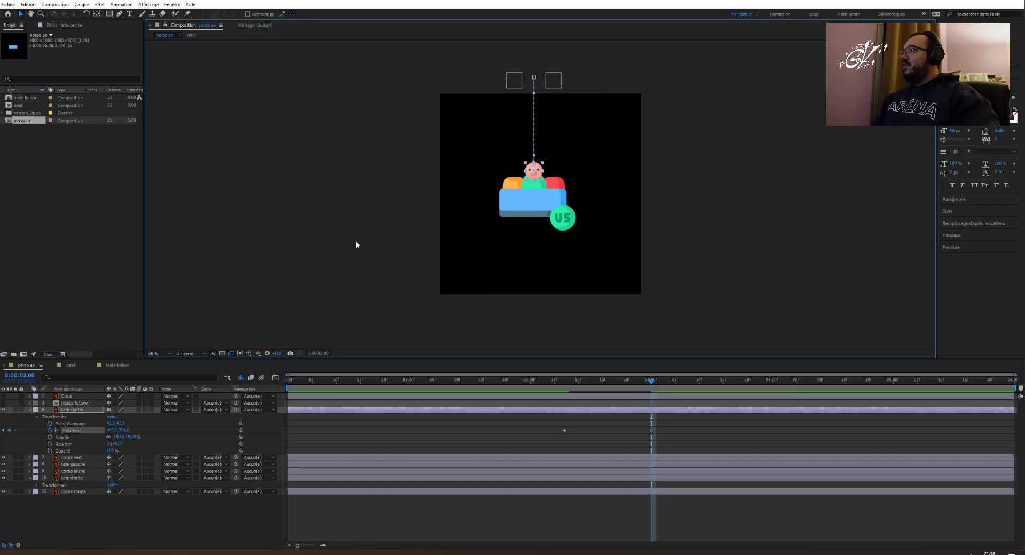
drag(653, 383, 696, 384)
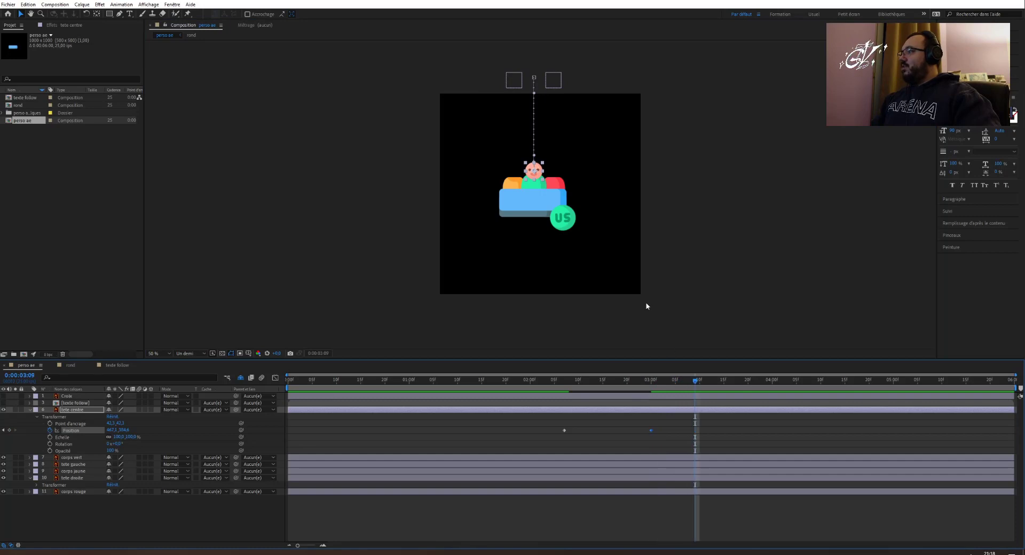
drag(534, 178, 534, 168)
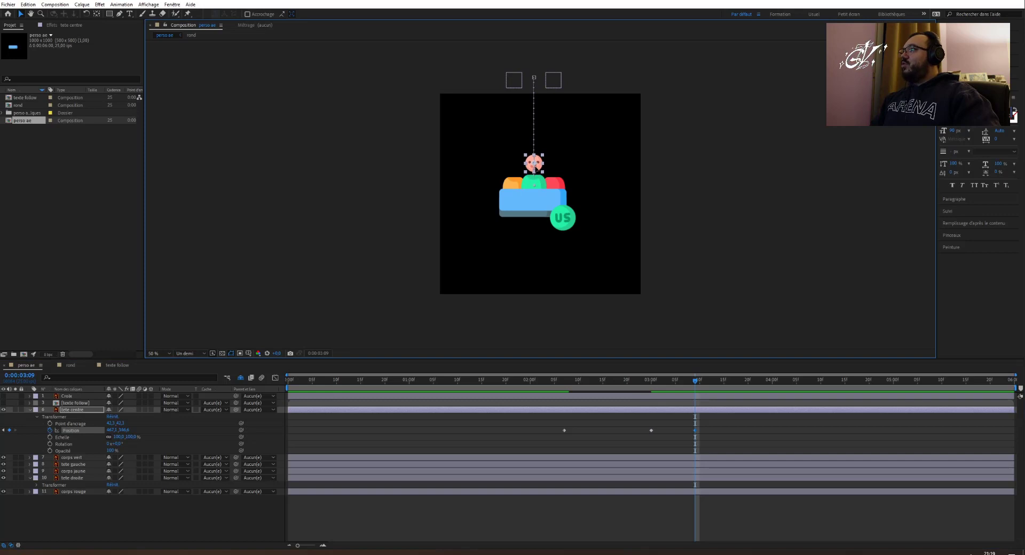
Lower tete centre slightly onto the green body's top at 0:00:03:14 to key its resting position.
click(705, 381)
drag(706, 382, 719, 381)
drag(539, 169, 539, 177)
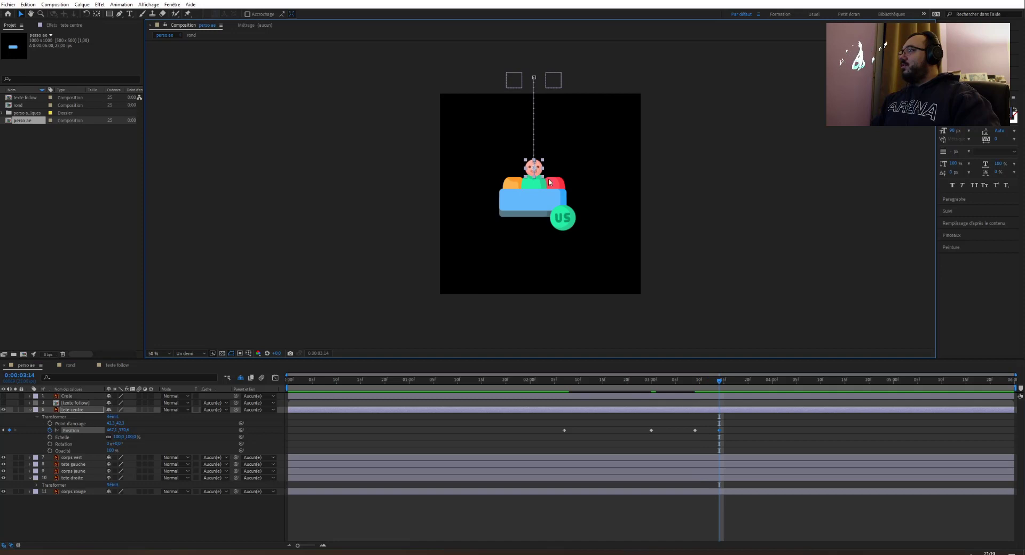
Preview the fall and rebound of the central head from about 0:00:02:02.
drag(563, 382, 559, 384)
key(space)
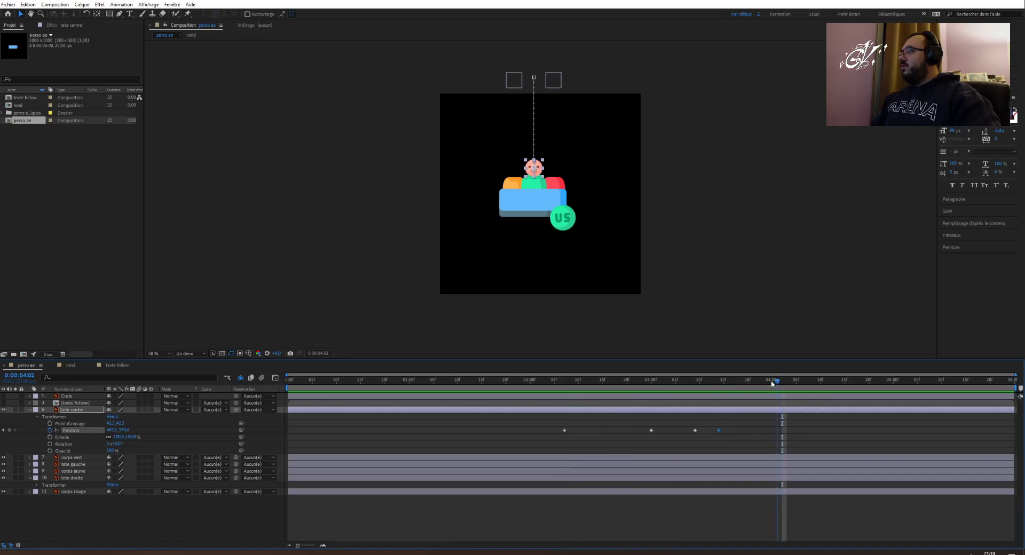
drag(780, 383, 539, 382)
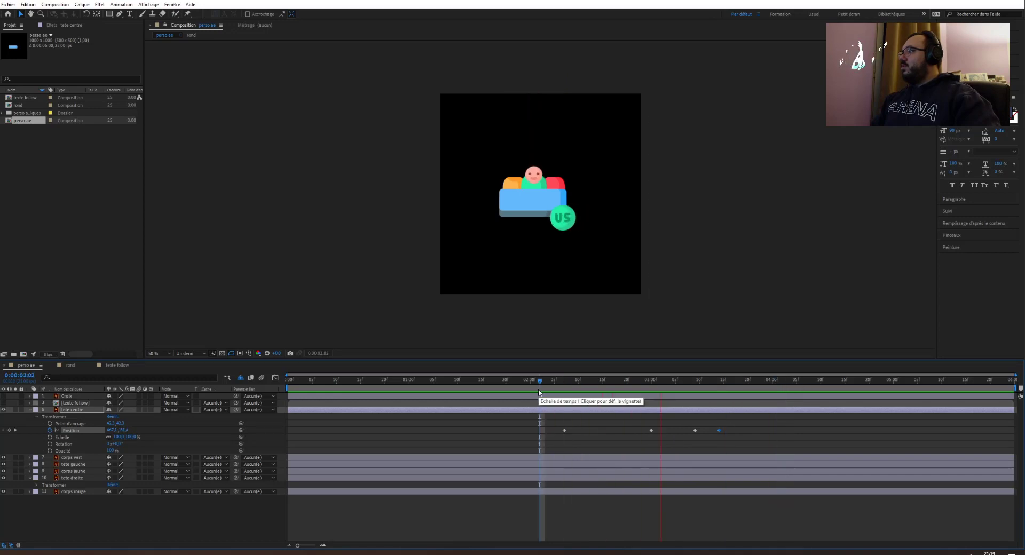
key(space)
Apply Easy Ease to all four Position keyframes of tete centre and preview the eased fall.
drag(754, 382, 654, 393)
drag(729, 430, 553, 432)
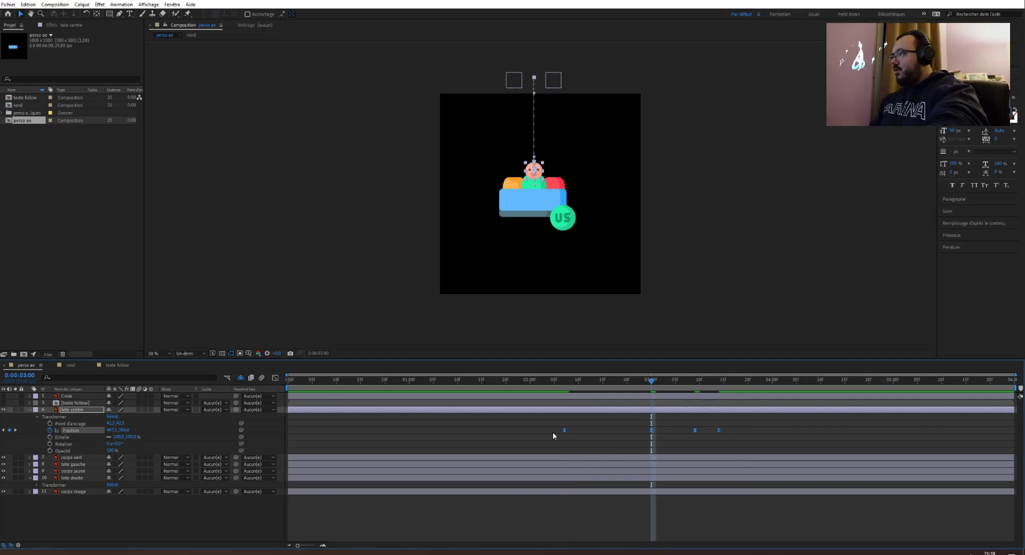
drag(646, 388, 562, 392)
key(space)
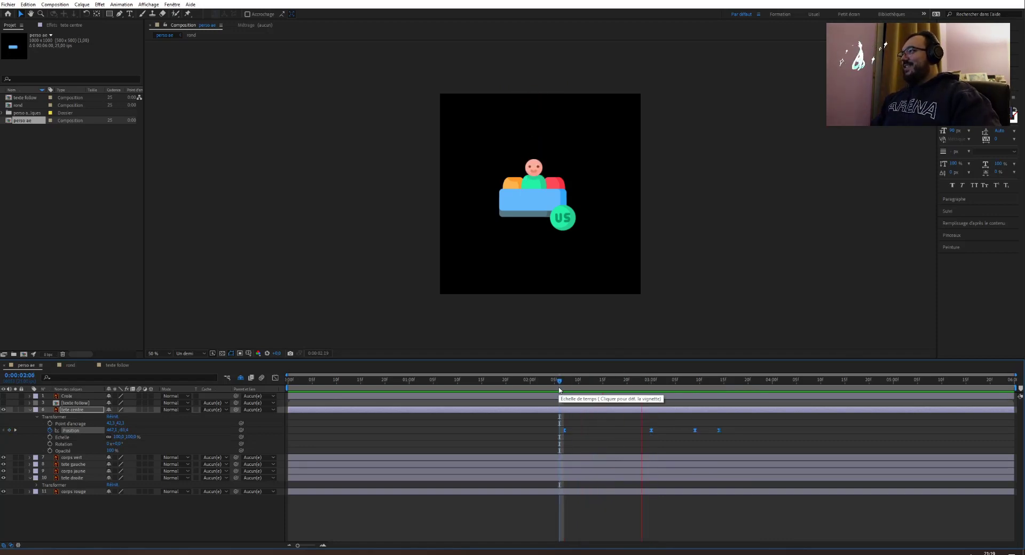
Preview tete centre's eased fall and rebound twice from about 0:00:02:05.
click(554, 385)
key(space)
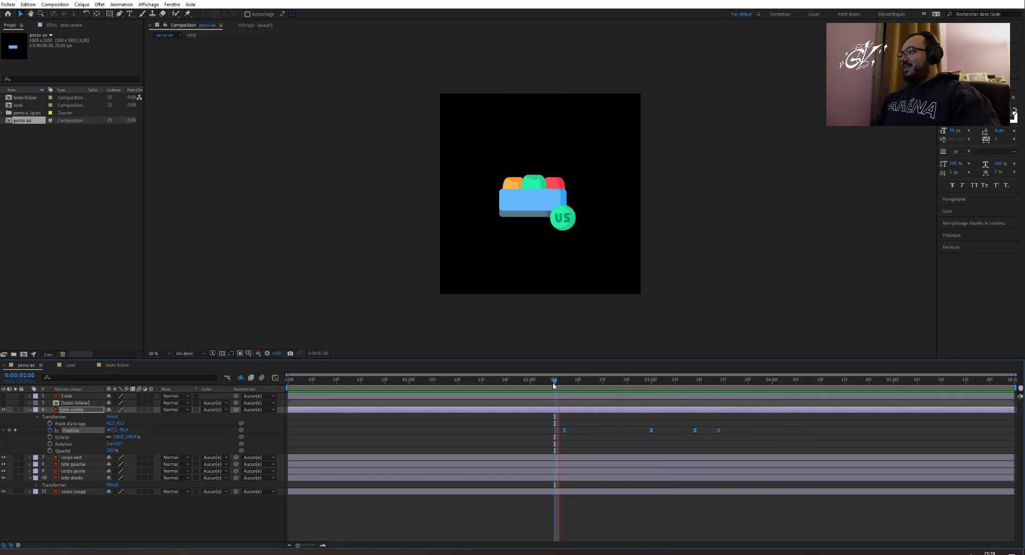
key(space)
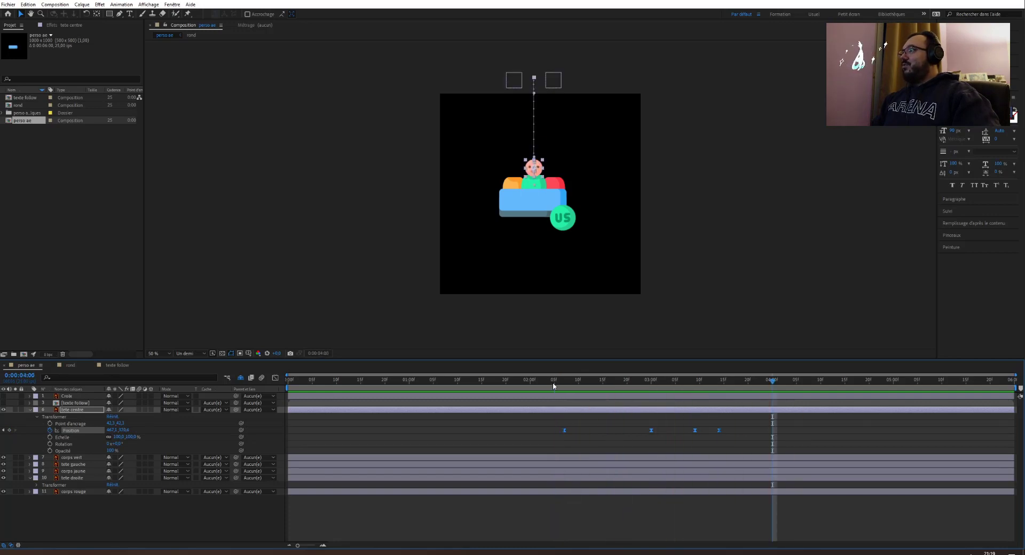
click(554, 385)
key(space)
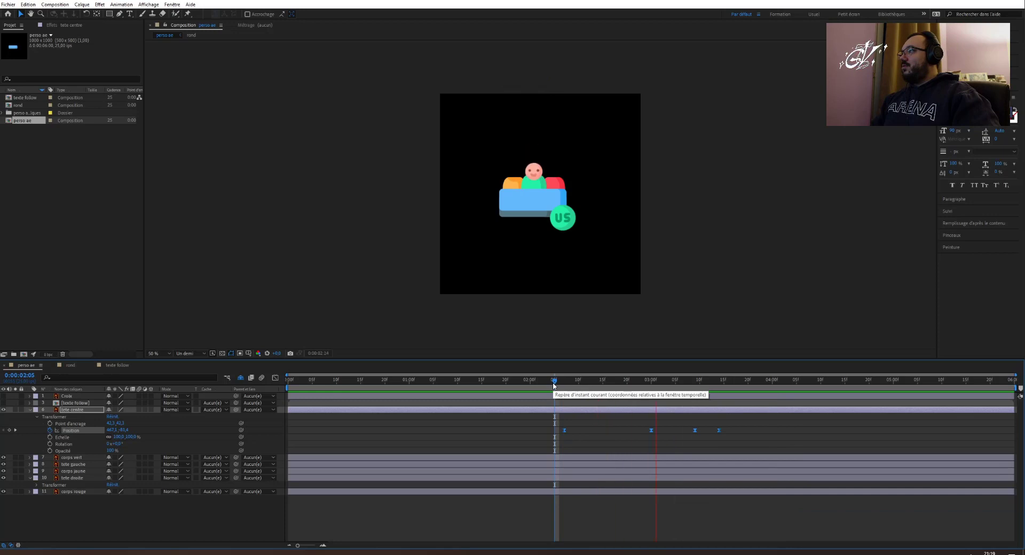
Try parenting tete gauche to tete centre at 0:00:02:16 and preview both heads falling from 0:00:02:07.
drag(554, 385, 606, 384)
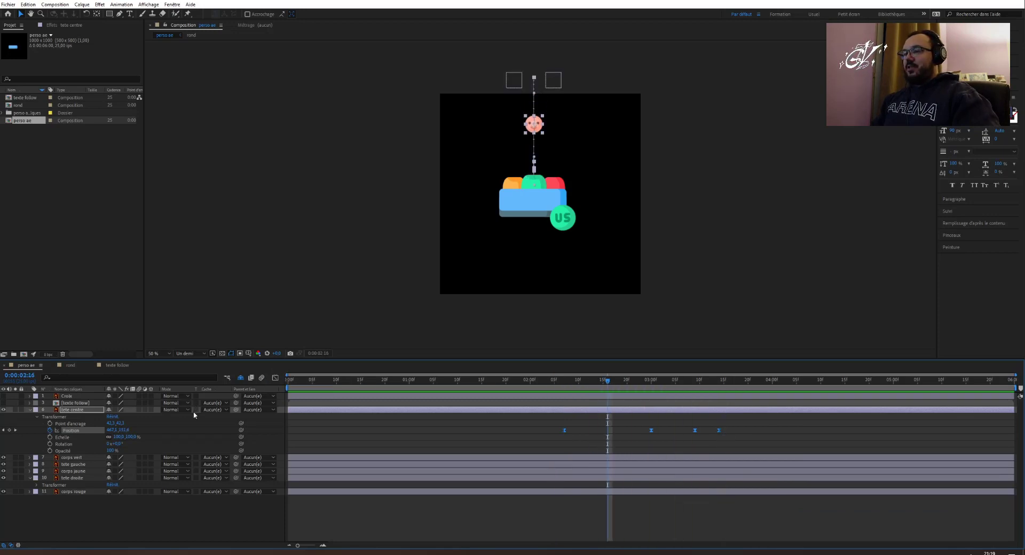
drag(236, 467, 98, 413)
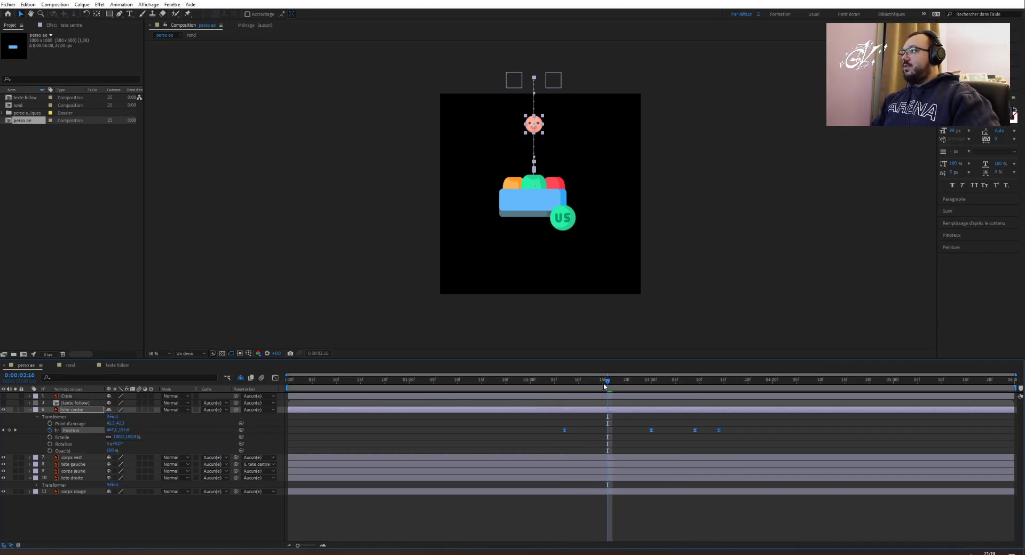
drag(610, 383, 565, 383)
key(space)
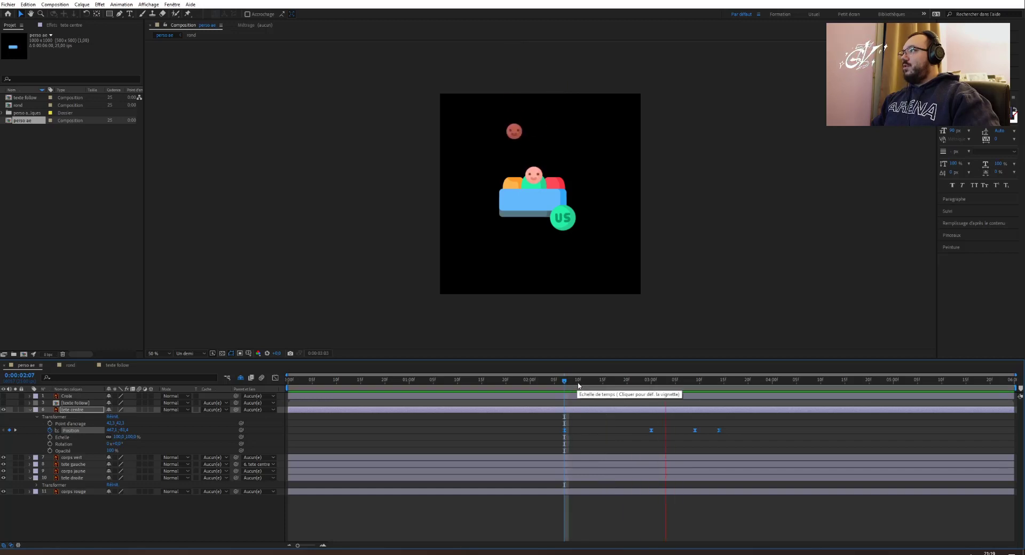
key(space)
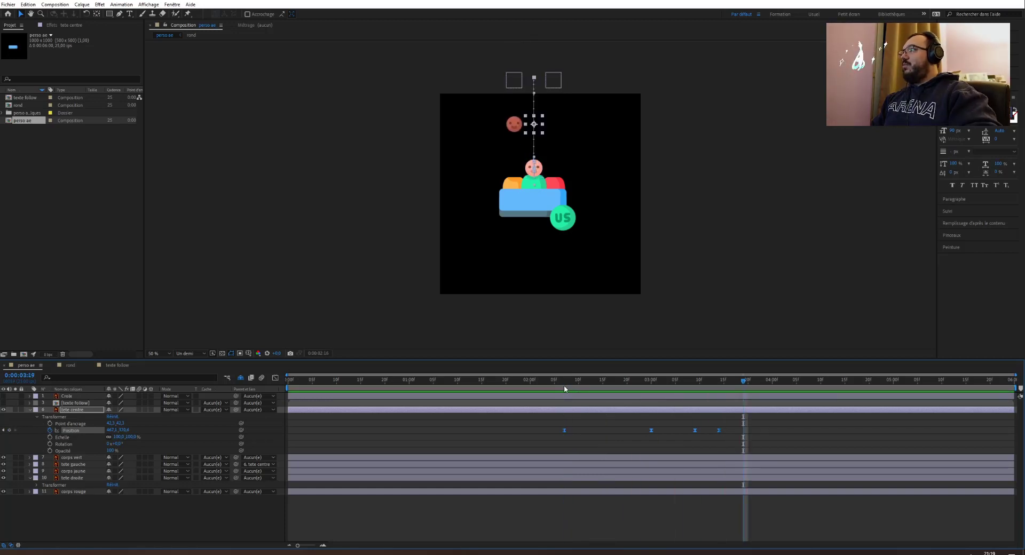
Try copying tete centre's four Position keyframes onto tete gauche's Position at 0:00:02:15, check the fall, and undo the paste.
drag(609, 382, 569, 377)
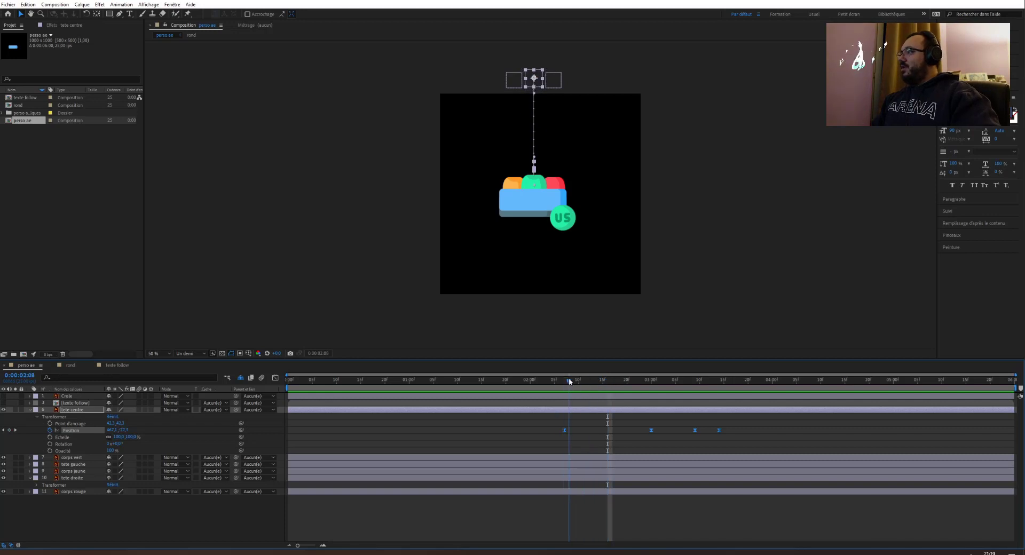
drag(553, 428, 750, 433)
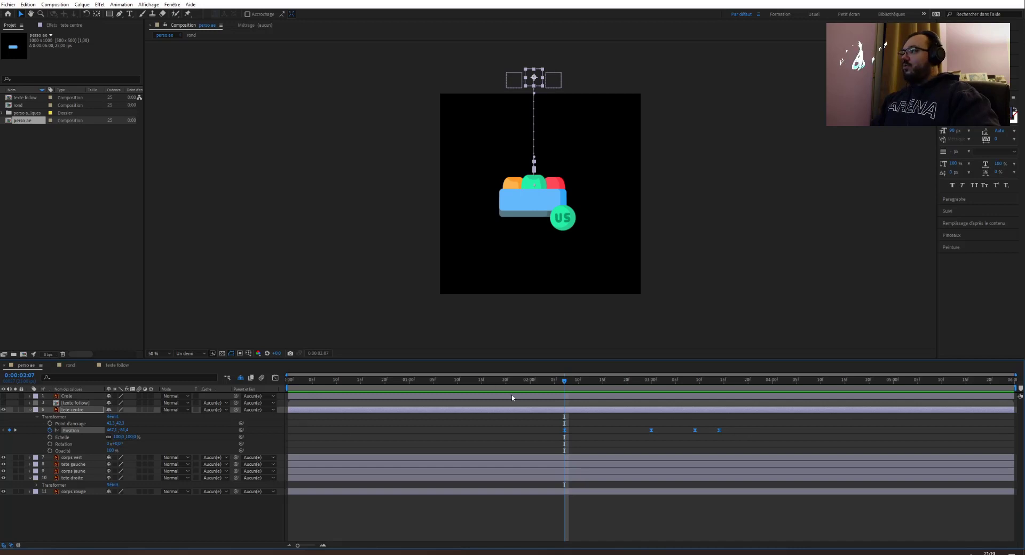
drag(568, 382, 602, 383)
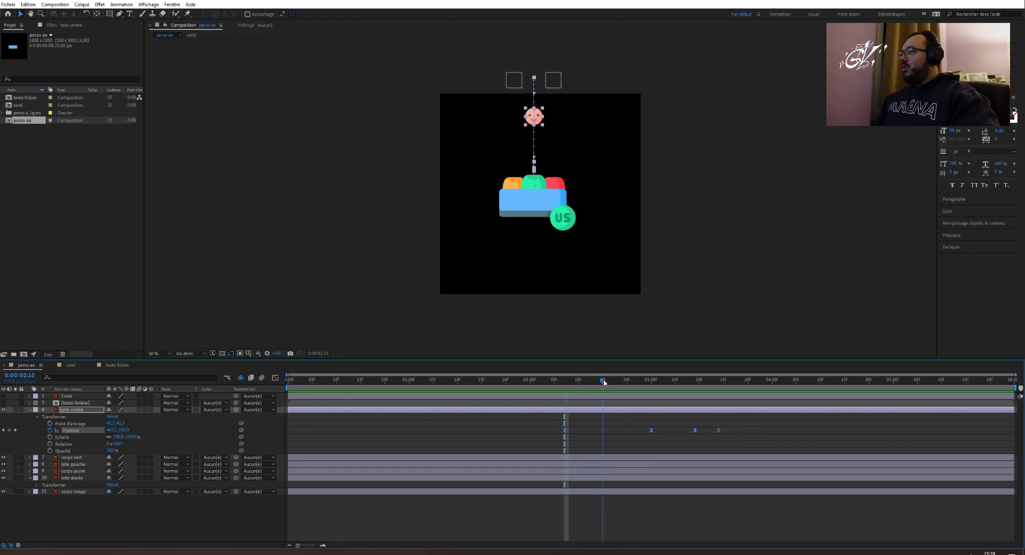
click(30, 465)
click(37, 472)
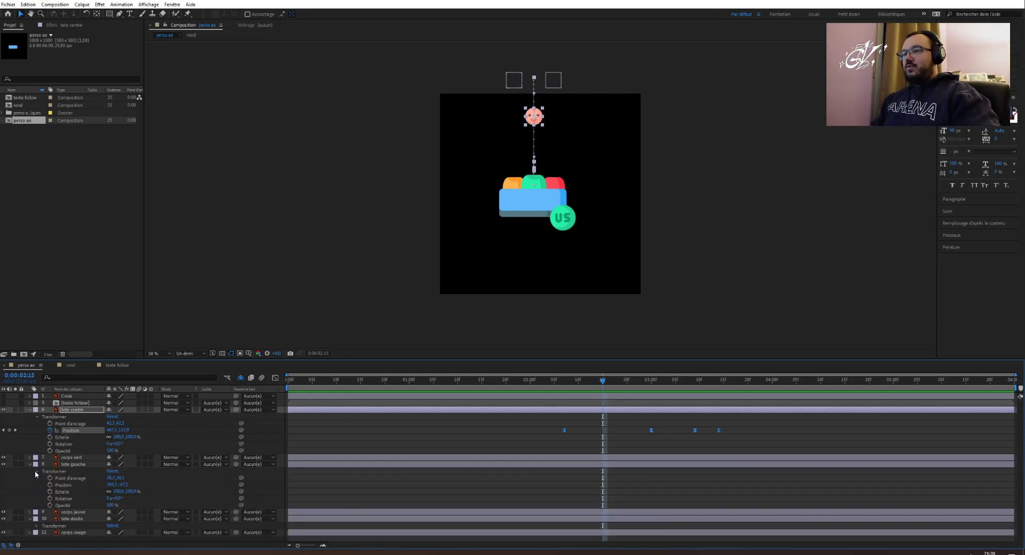
click(68, 485)
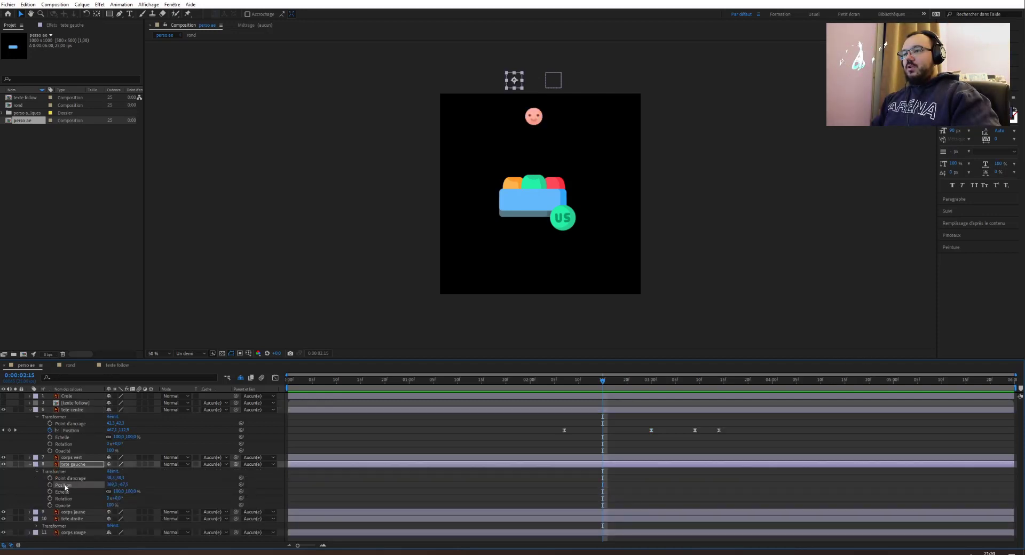
key(ctrl+v)
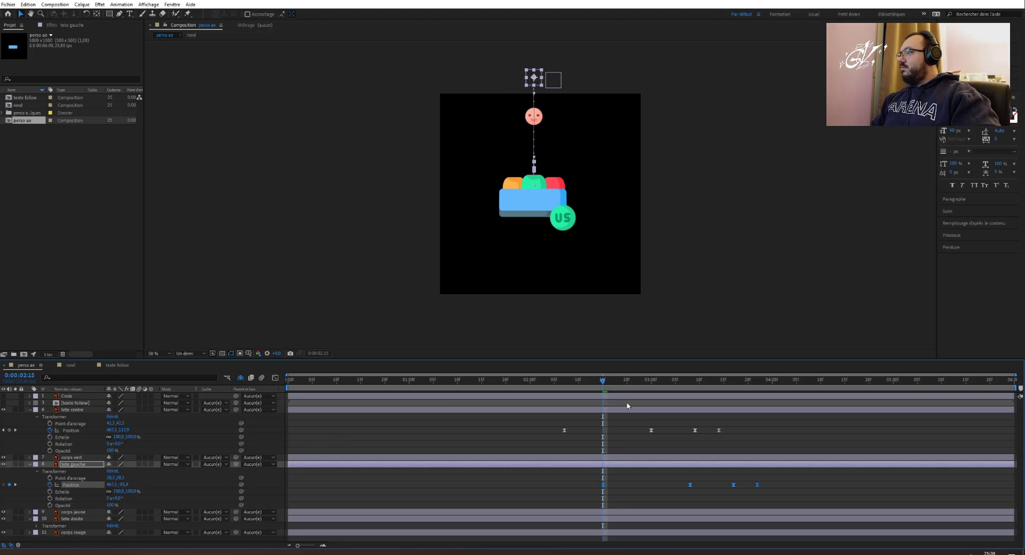
drag(603, 383, 632, 382)
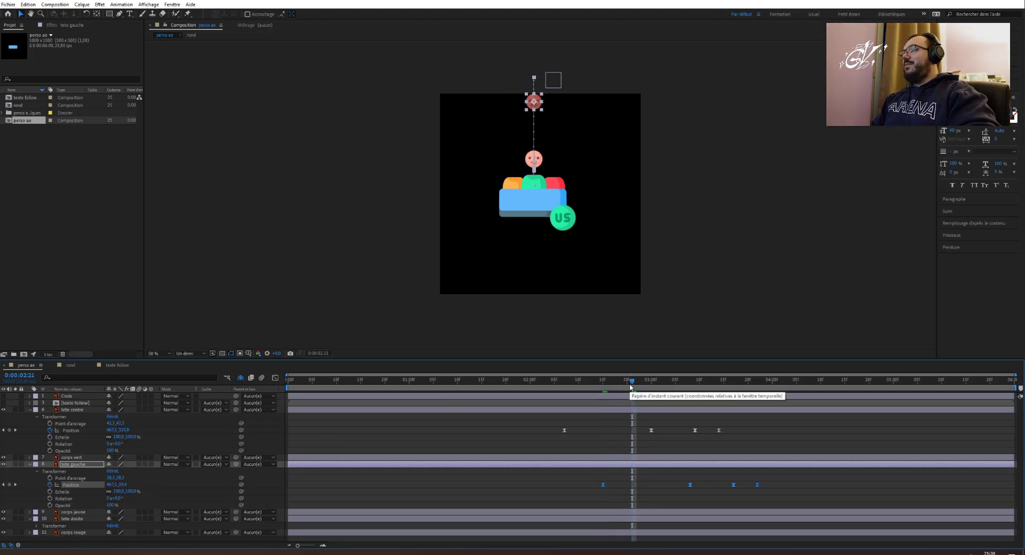
key(ctrl+z)
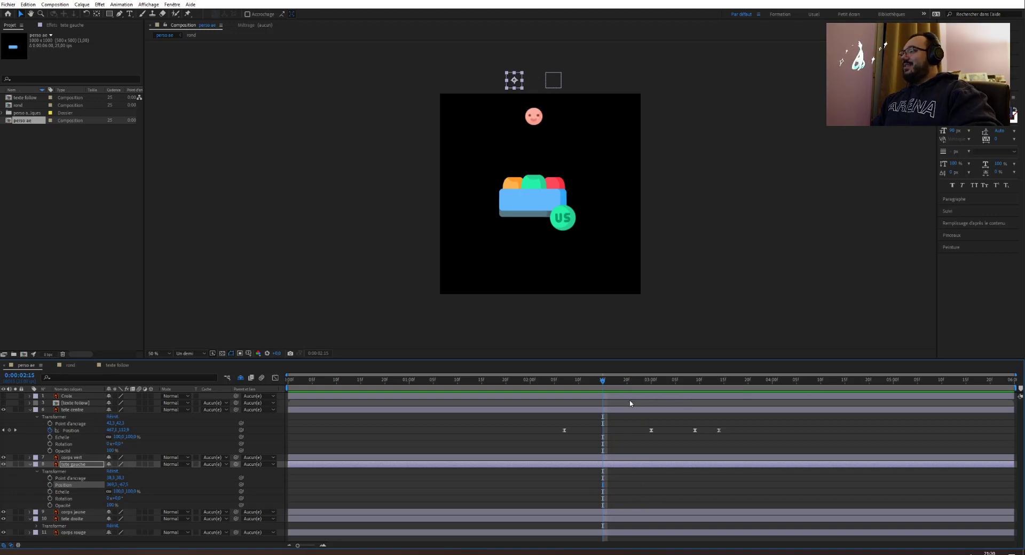
Try parenting tete gauche to tete centre at 0:00:02:07, check the landing at 0:00:03:14, and undo it.
drag(602, 380, 562, 387)
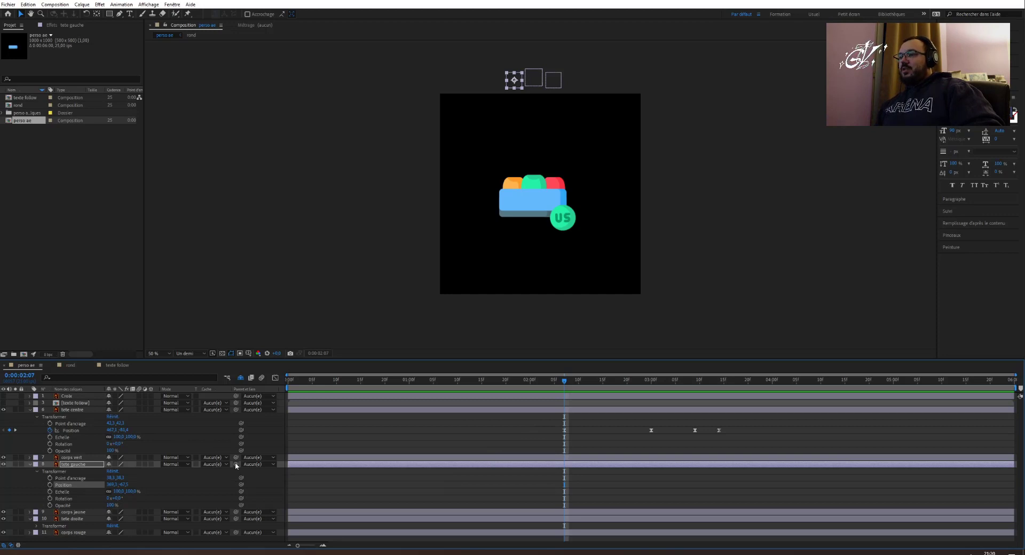
drag(235, 464, 106, 413)
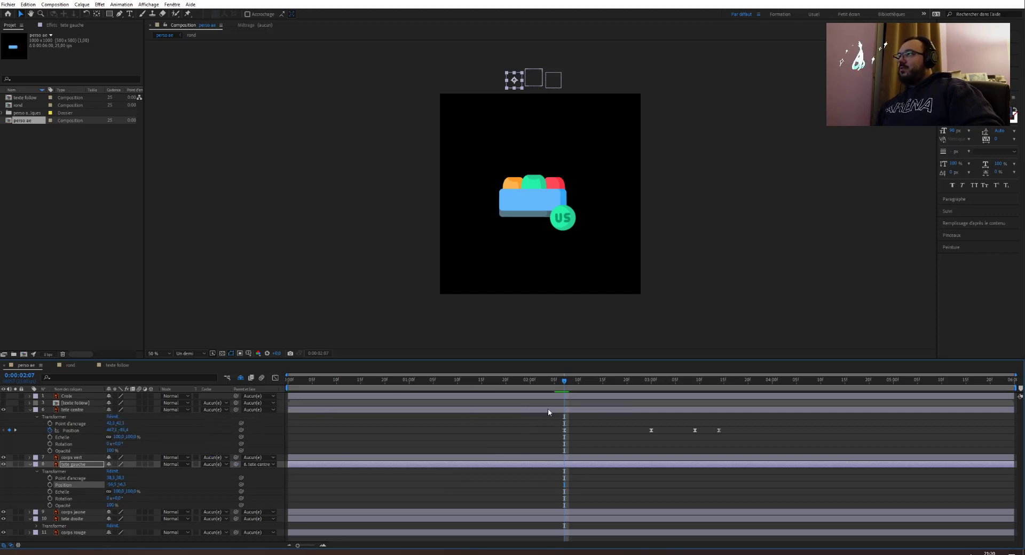
drag(569, 383, 721, 394)
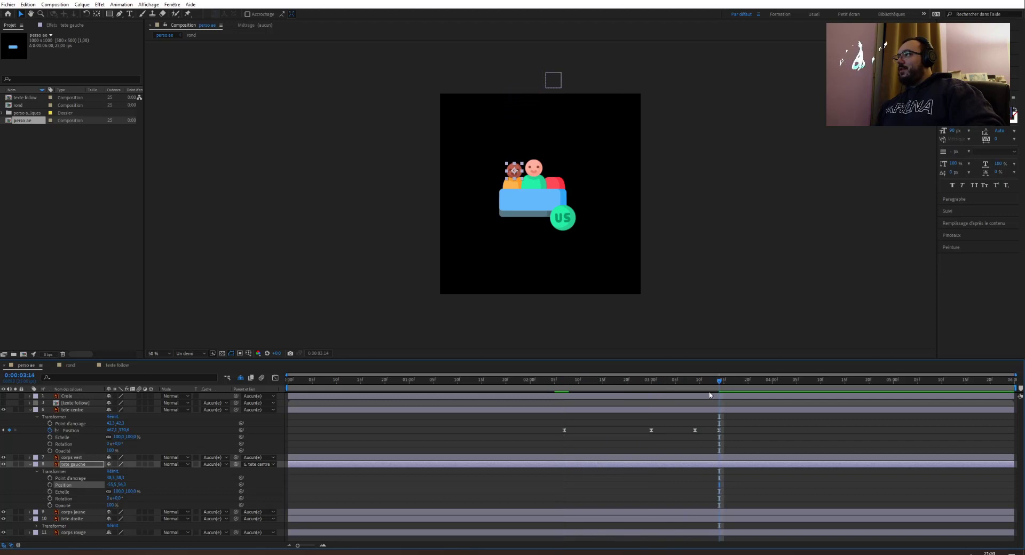
key(ctrl+z)
Try parenting tete gauche to tete centre at 0:00:02:14, and lower it level with the central head at 0:00:02:07.
drag(570, 381, 600, 382)
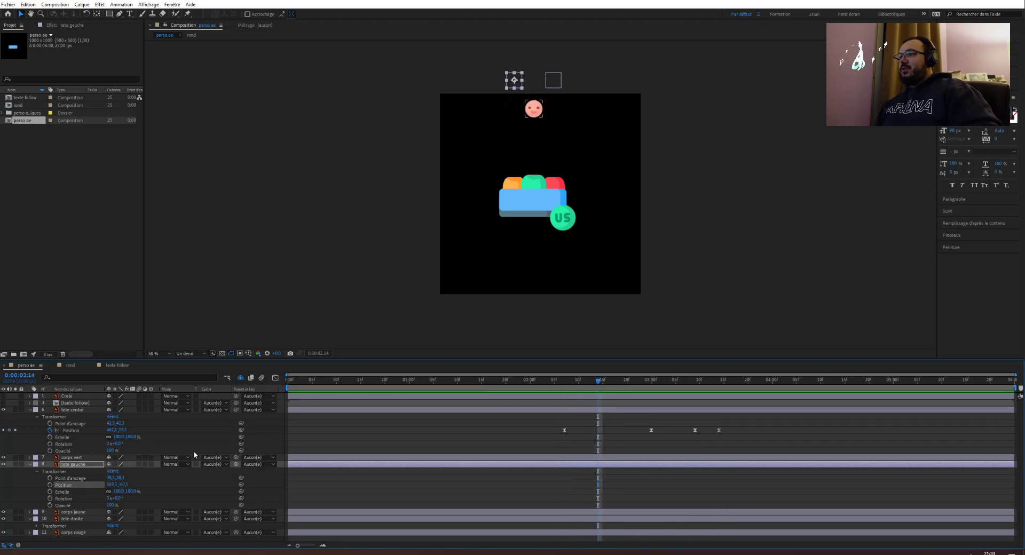
drag(235, 464, 68, 411)
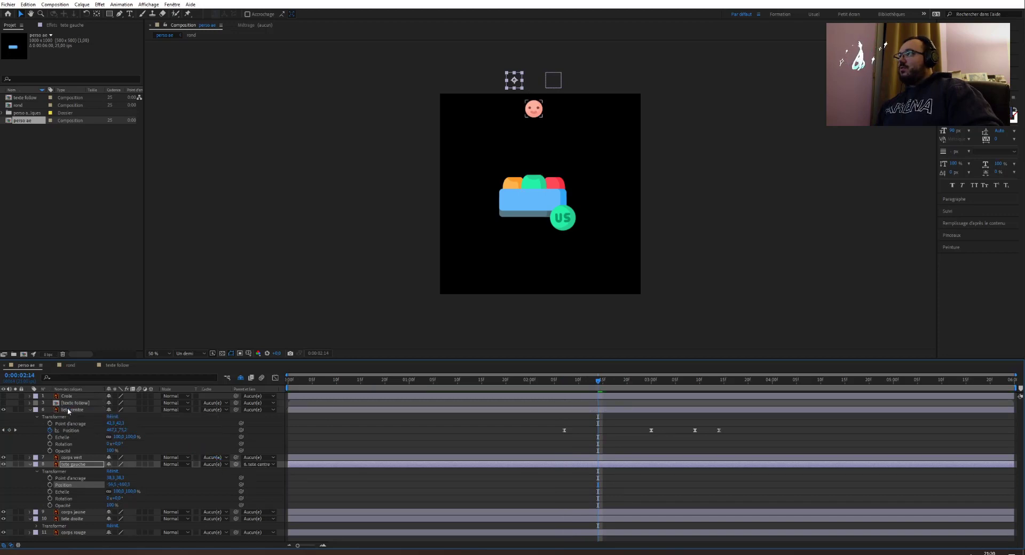
drag(598, 384, 565, 391)
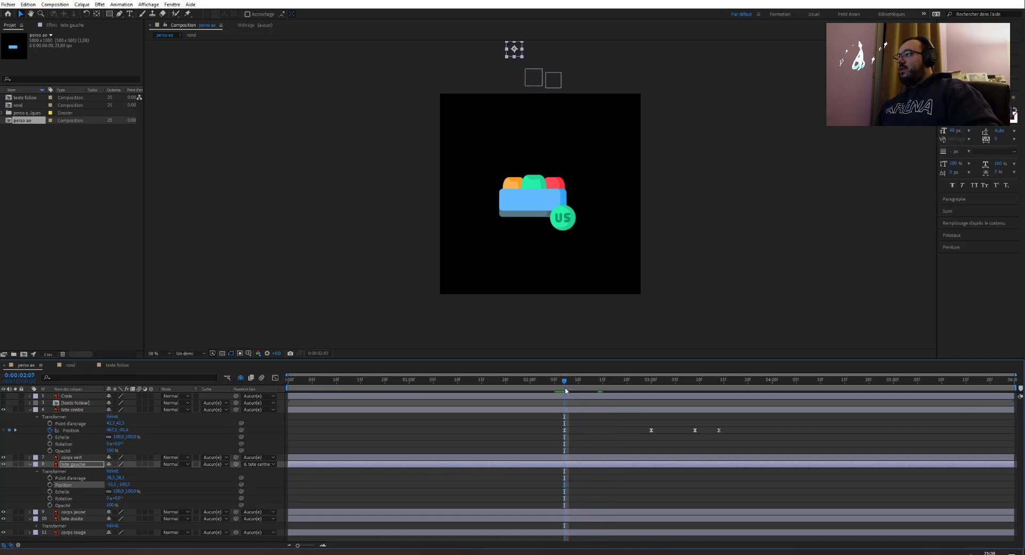
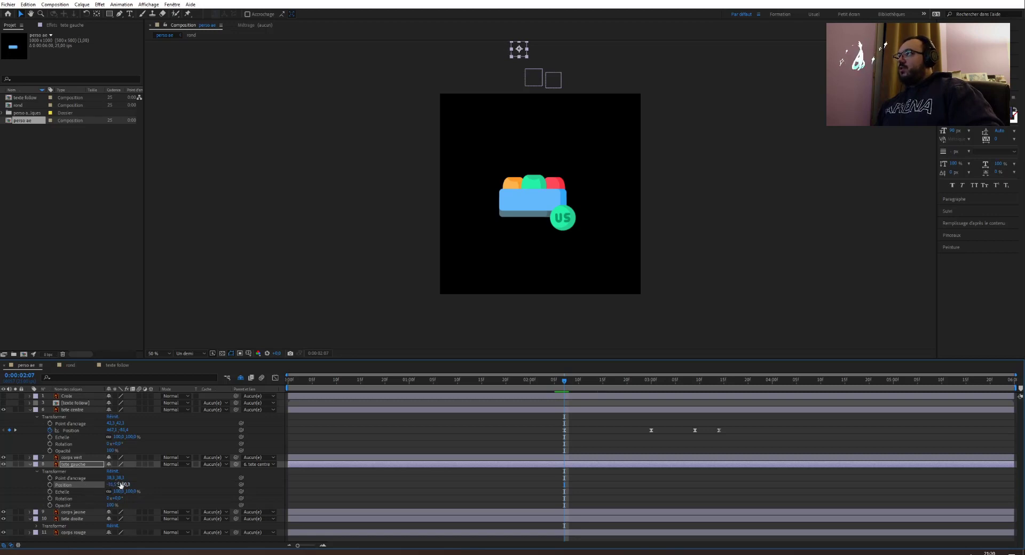
drag(122, 486, 187, 477)
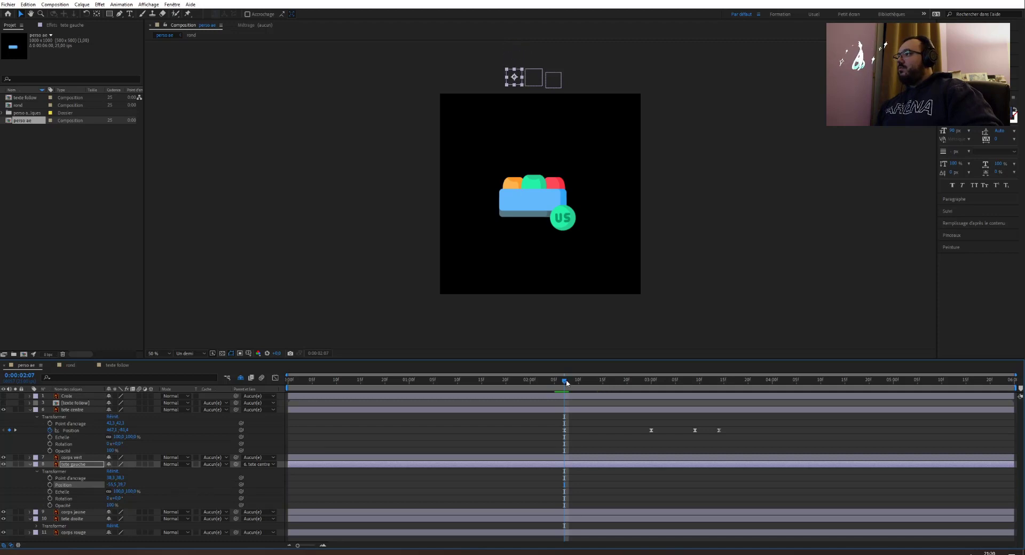
Try keying tete gauche's Position at 0:00:02:14 and moving the head down onto the yellow body, and undo it.
drag(564, 383, 598, 382)
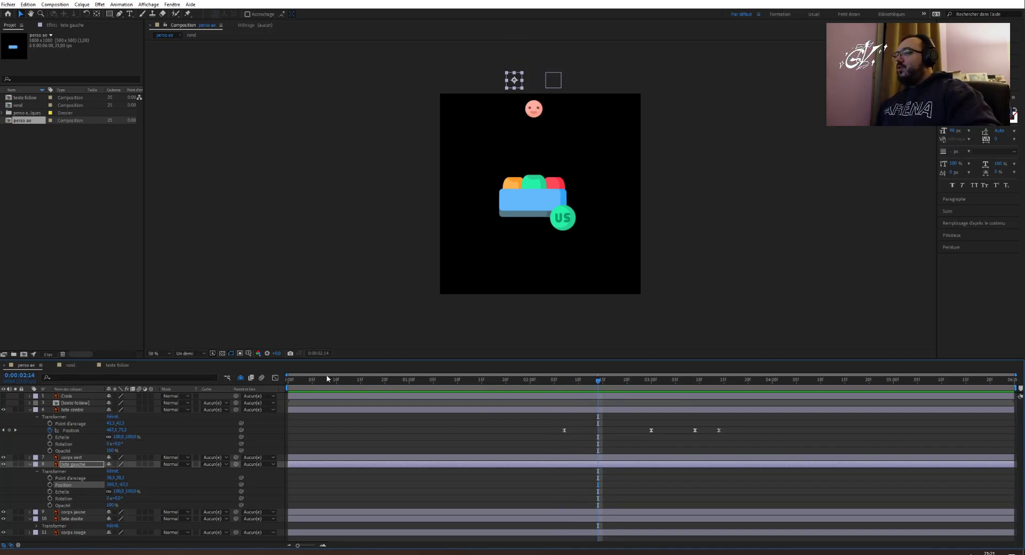
click(50, 485)
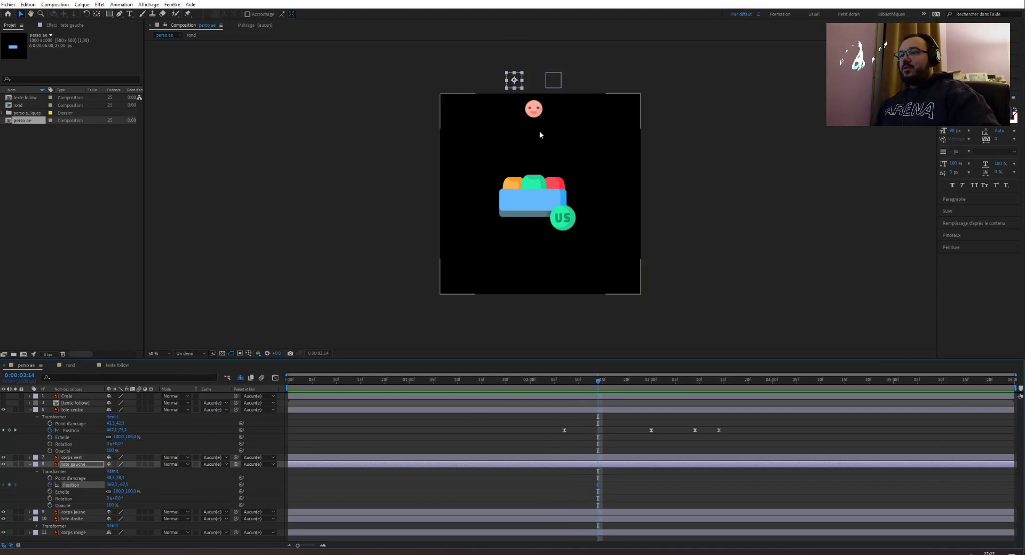
drag(515, 88, 512, 181)
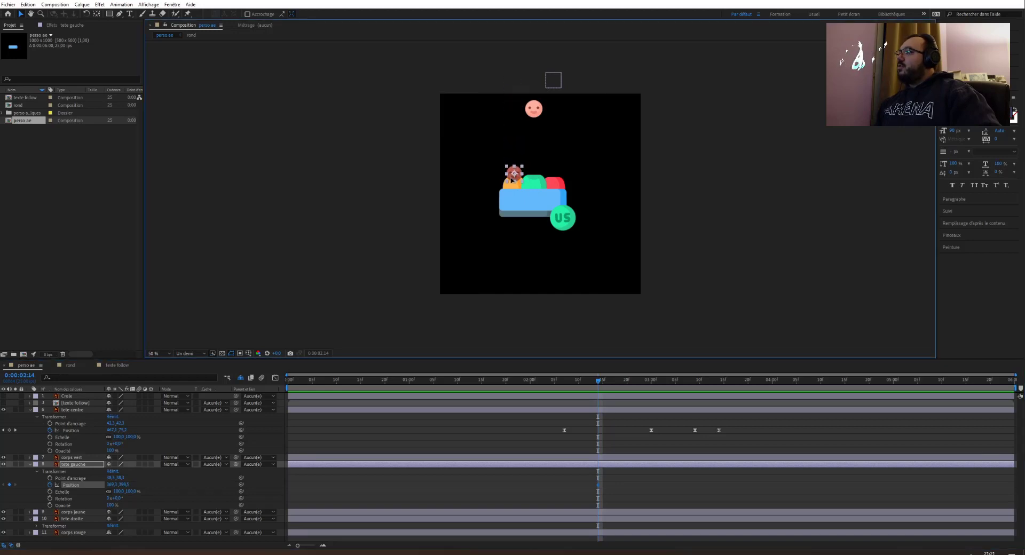
key(ctrl+z)
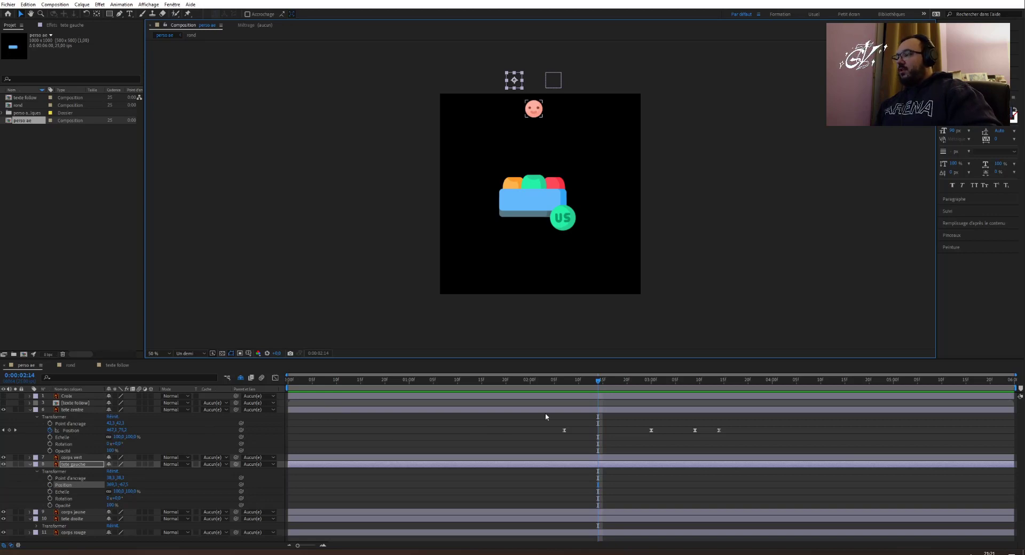
Separate the Position dimensions of tete centre into X Position and Y Position.
drag(734, 432, 556, 434)
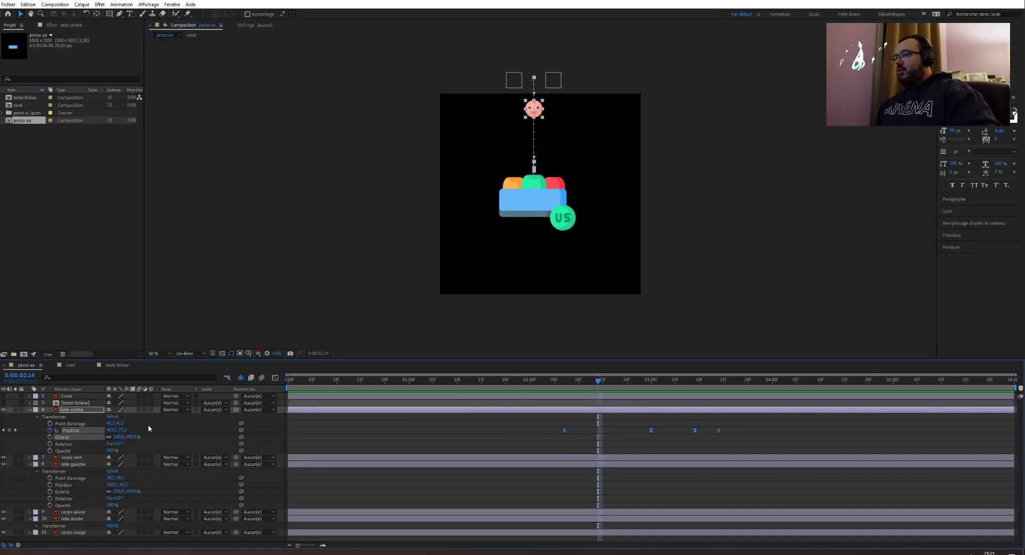
right_click(75, 433)
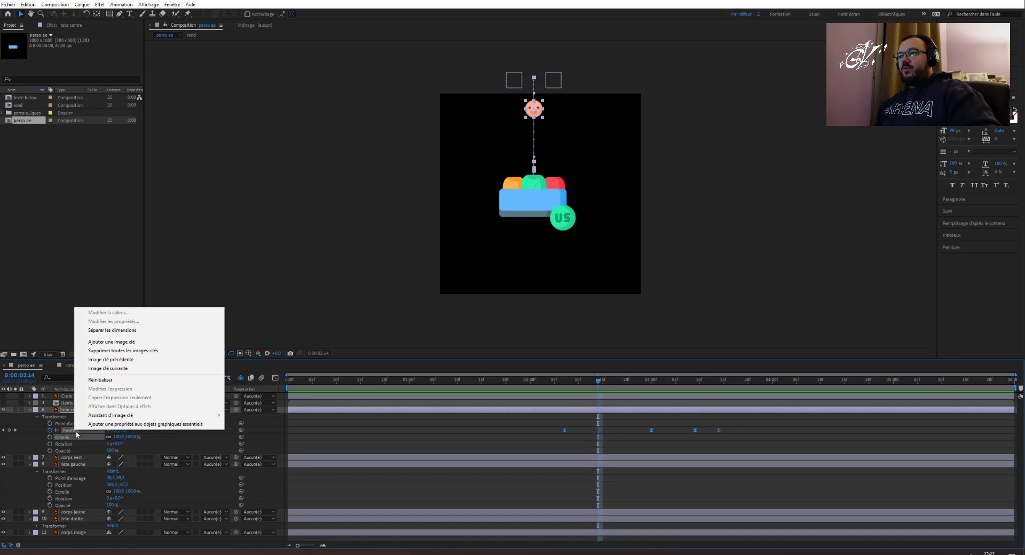
click(113, 330)
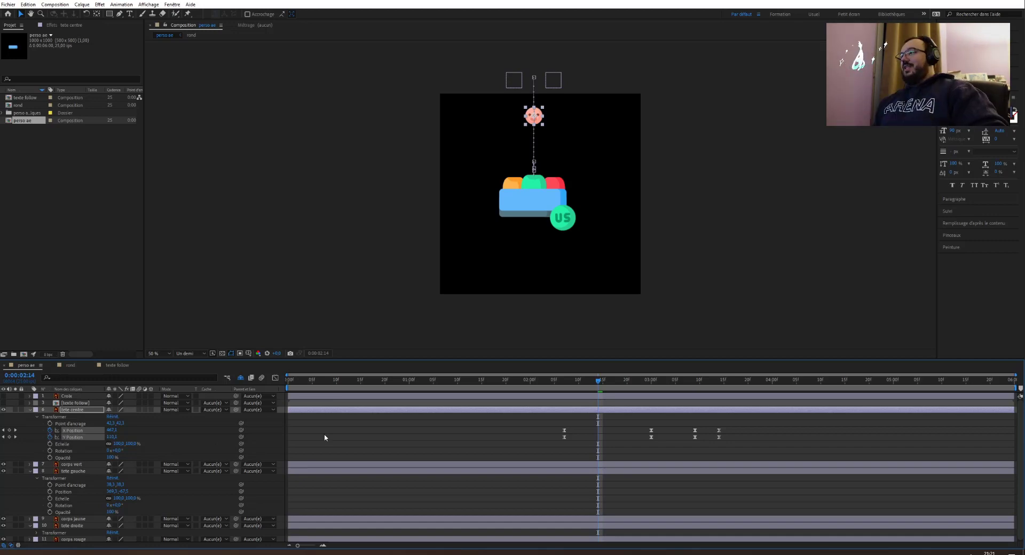
Copy all four Y Position keyframes of tete centre, with the playhead at 0:00:02:07.
click(566, 382)
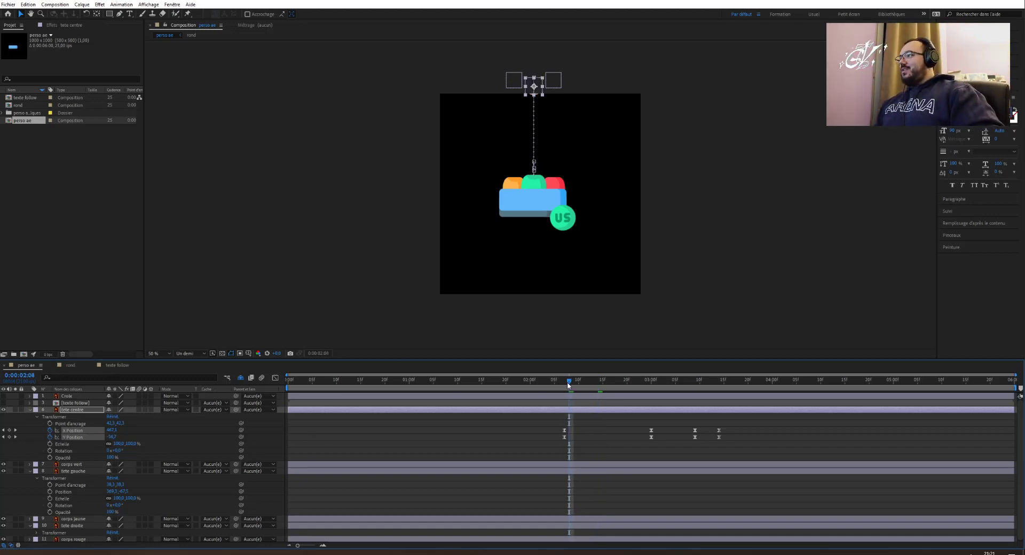
click(68, 439)
mouse_move(738, 438)
mouse_down()
mouse_move(540, 444)
mouse_move(732, 442)
mouse_up()
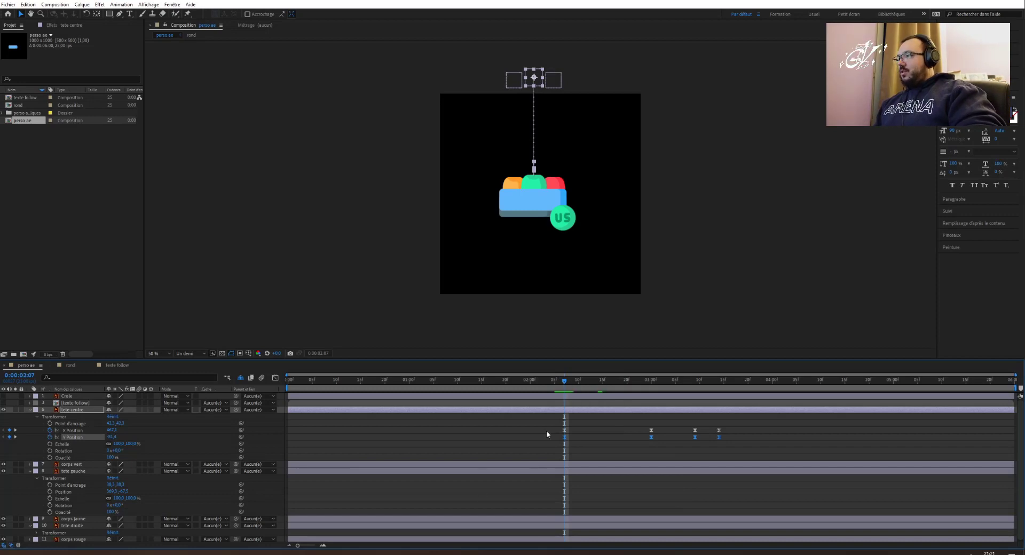
Separate tete gauche's Position dimensions and paste the copied keyframes onto its Y Position at 0:00:02:15.
drag(565, 382, 602, 382)
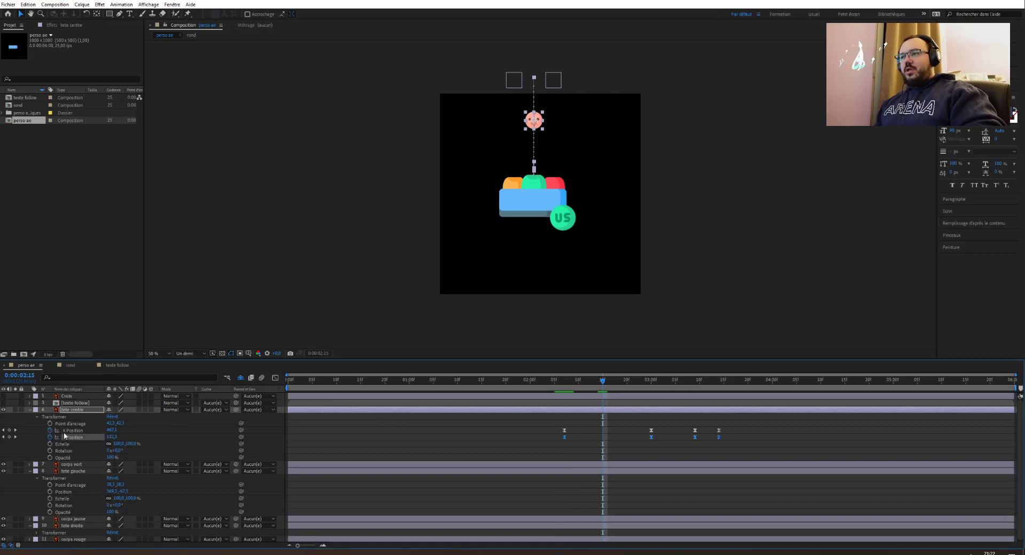
right_click(69, 492)
click(106, 394)
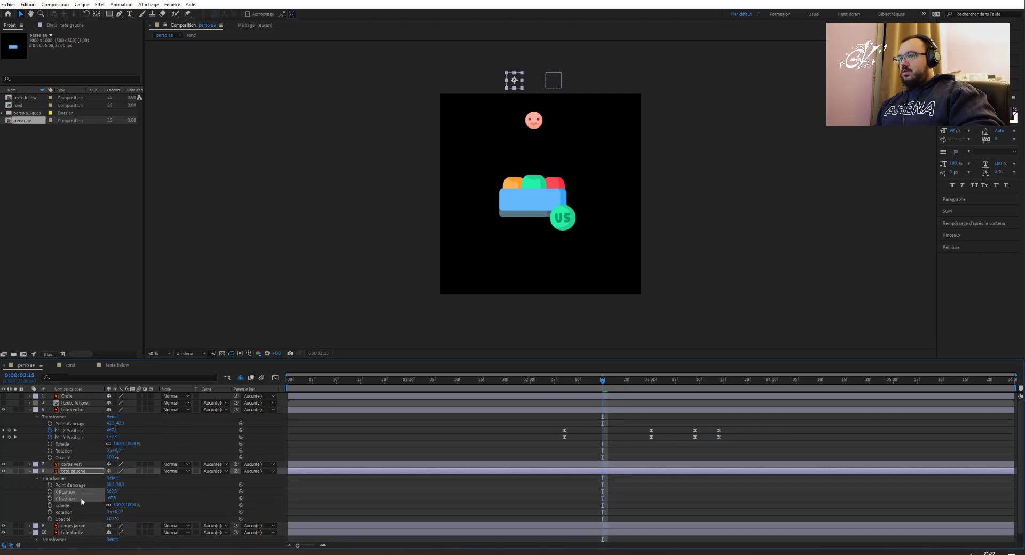
click(96, 487)
key(ctrl+v)
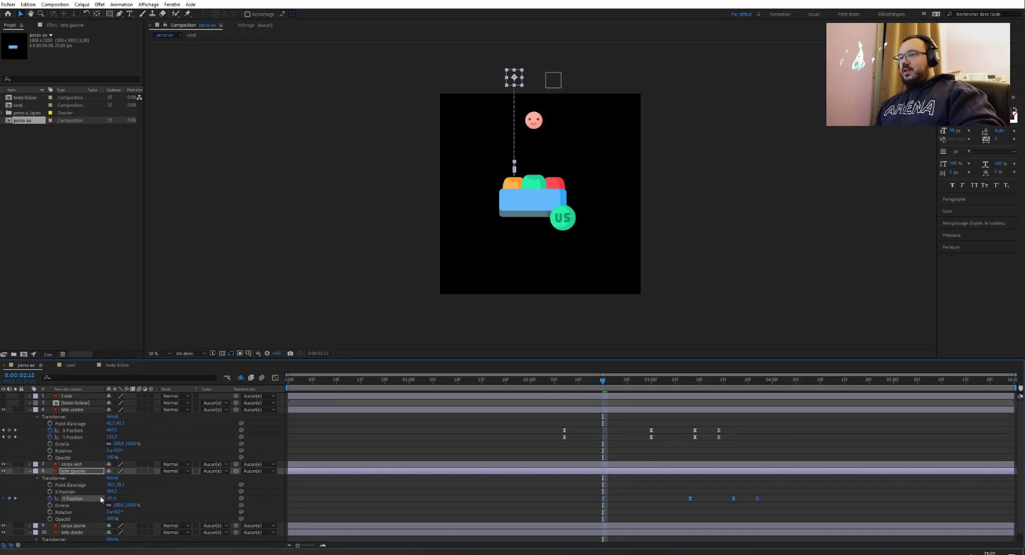
Move the playhead to 0:00:03:02 and separate tete droite's Position dimensions into X Position and Y Position.
drag(606, 383, 661, 400)
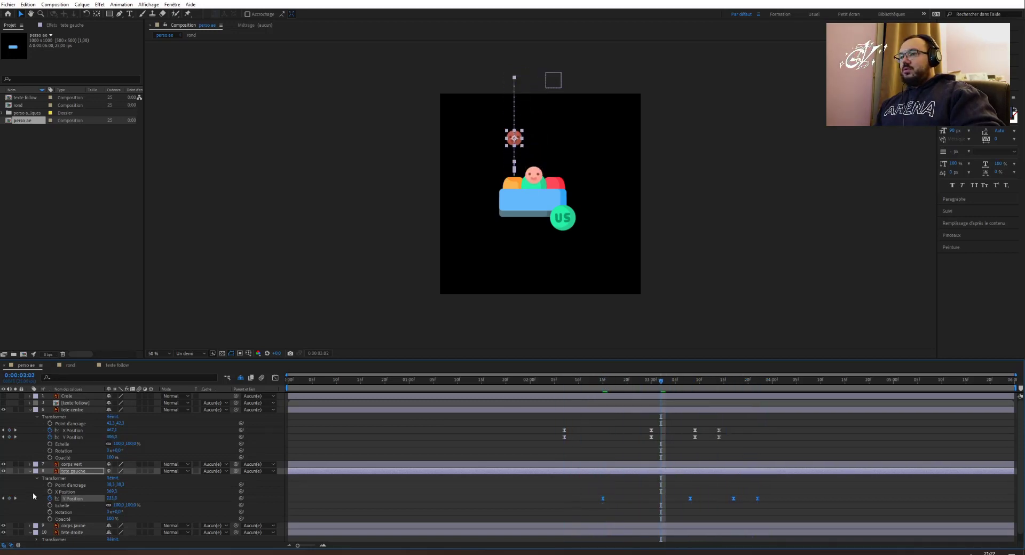
scroll(41, 480, down, 1)
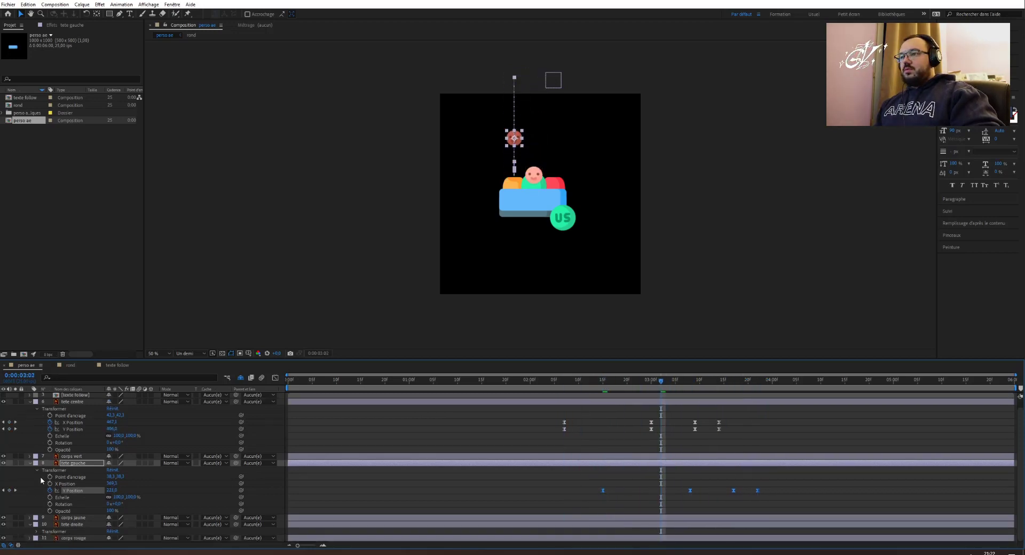
click(37, 533)
scroll(43, 529, down, 4)
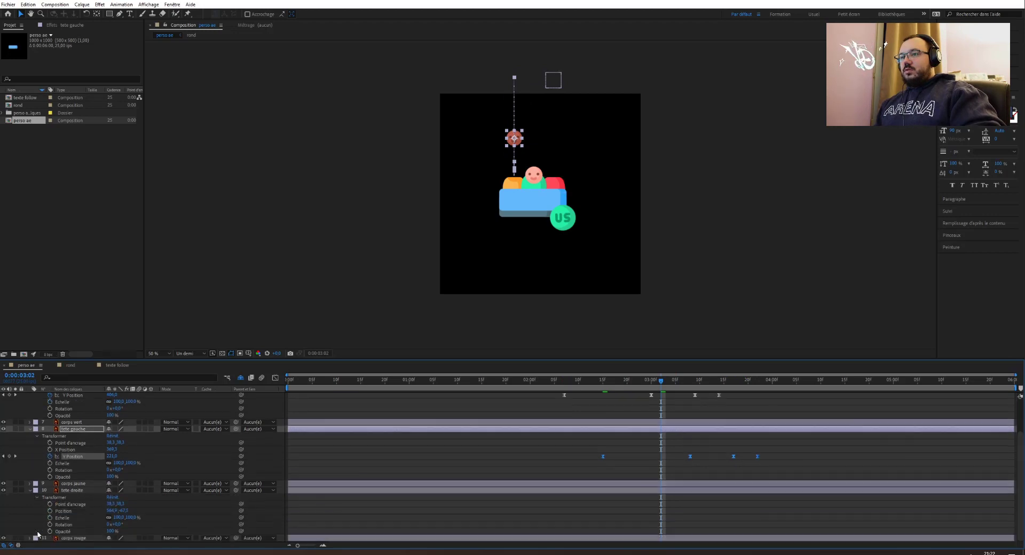
click(63, 512)
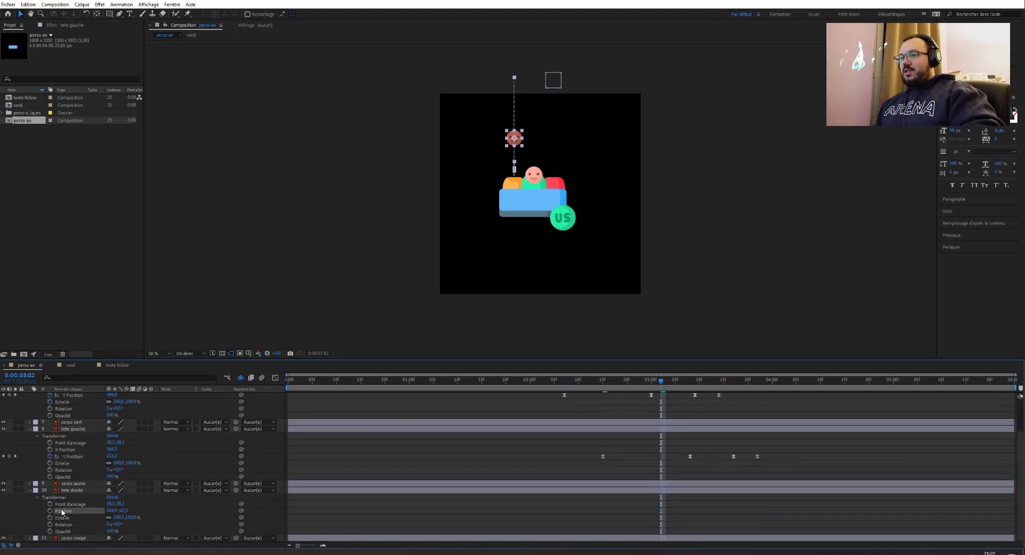
right_click(64, 513)
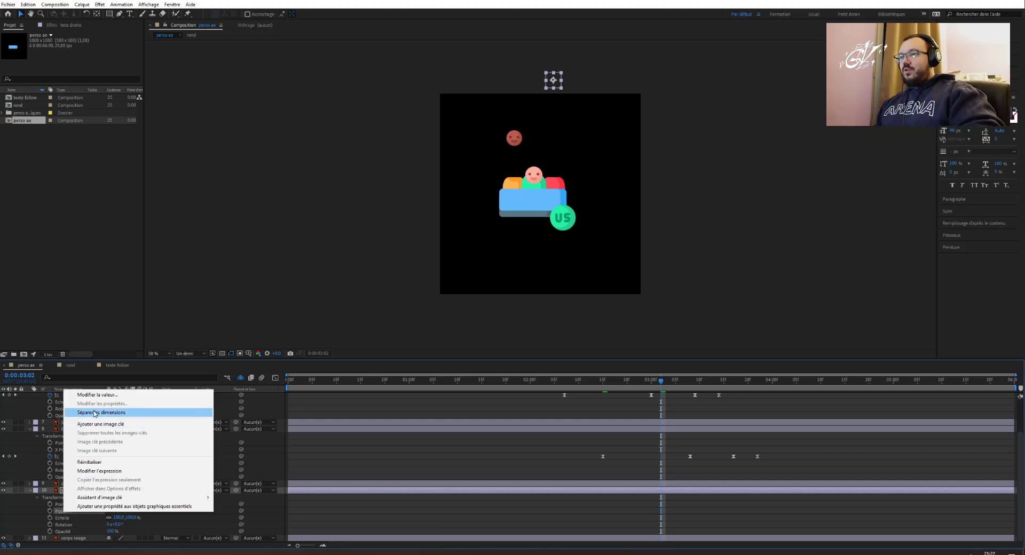
click(102, 412)
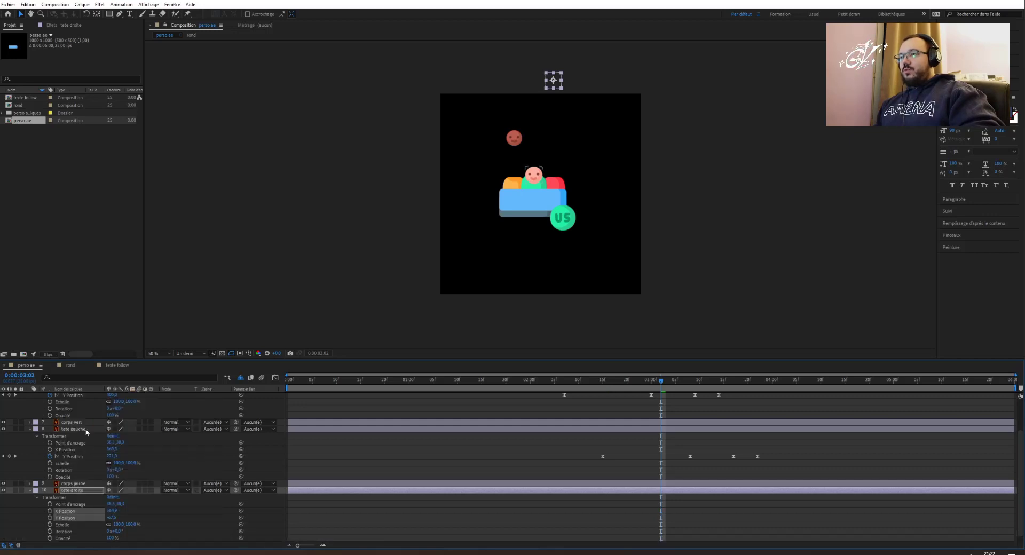
Paste the copied keyframes onto tete droite's Y Position at 0:00:03:02.
click(139, 517)
click(77, 517)
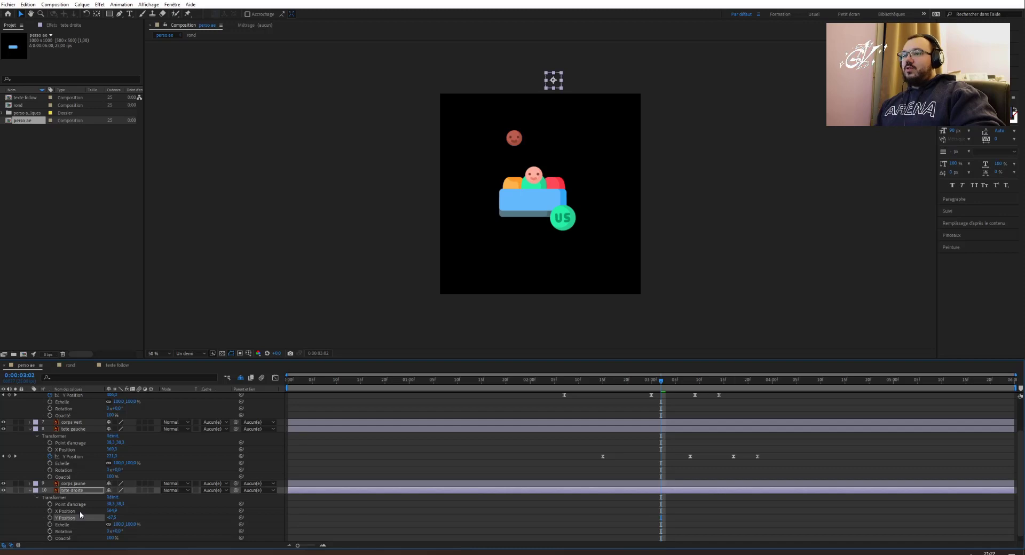
mouse_move(662, 387)
mouse_down()
mouse_move(614, 388)
mouse_move(660, 389)
mouse_up()
key(ctrl+v)
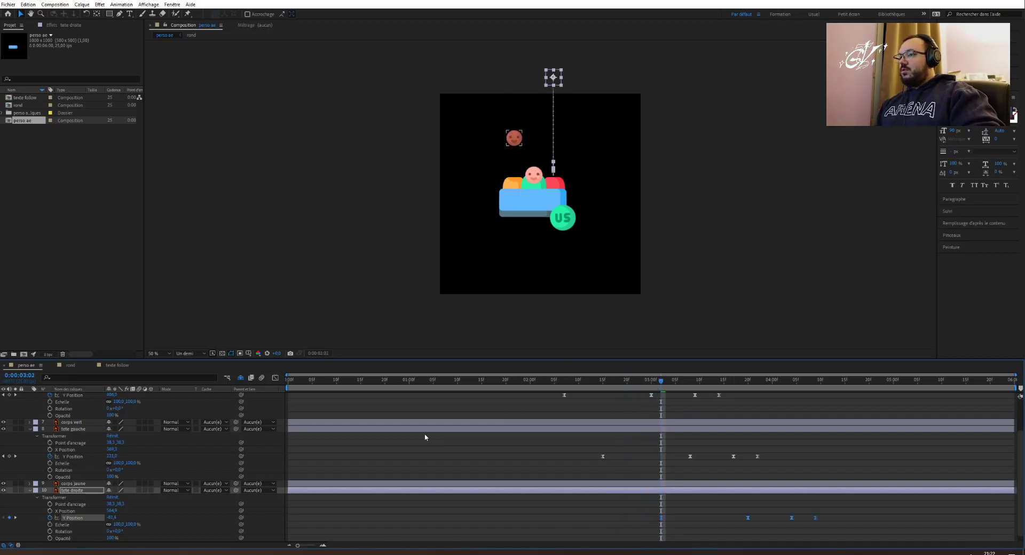
Preview the animation of the three falling heads from 0:00:02:00.
click(530, 379)
key(space)
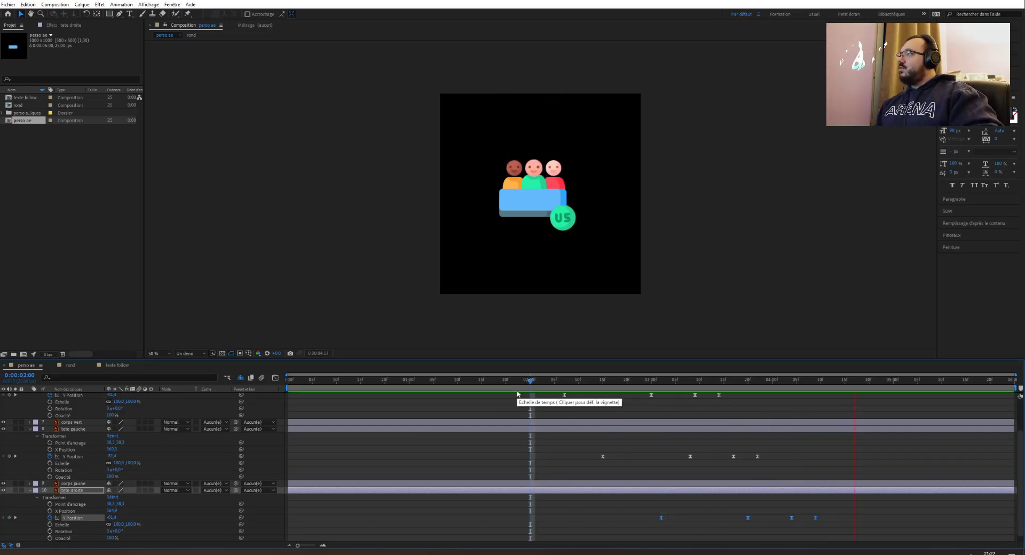
key(space)
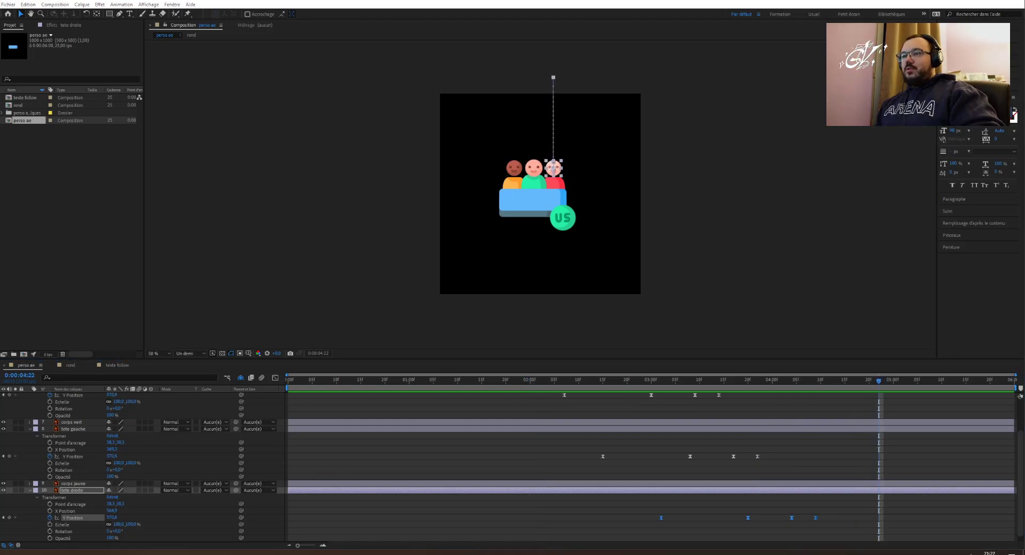
Switch to the browser window with the motion designer's Instagram profile and follow the account.
drag(0, 22, 735, 12)
drag(557, 13, 566, 5)
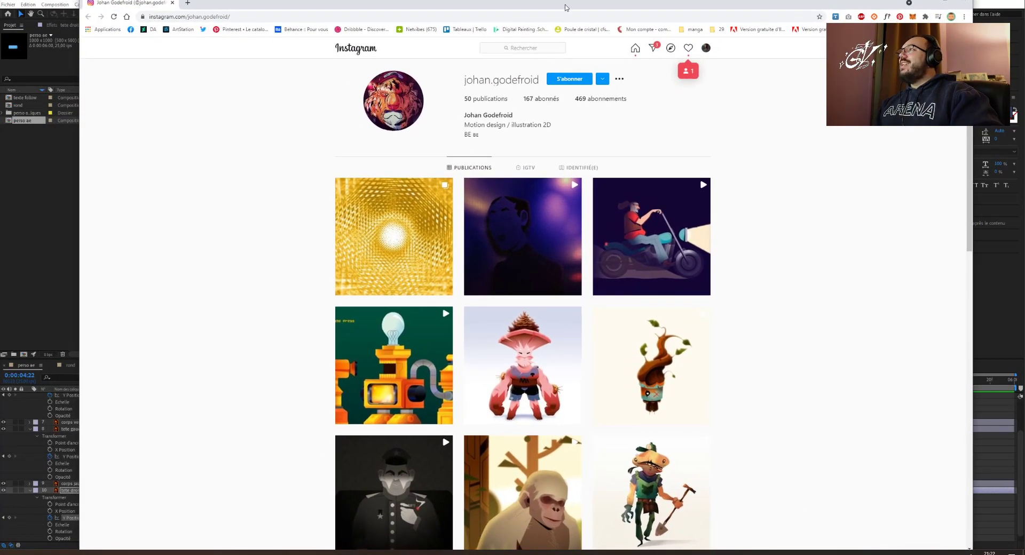
click(562, 84)
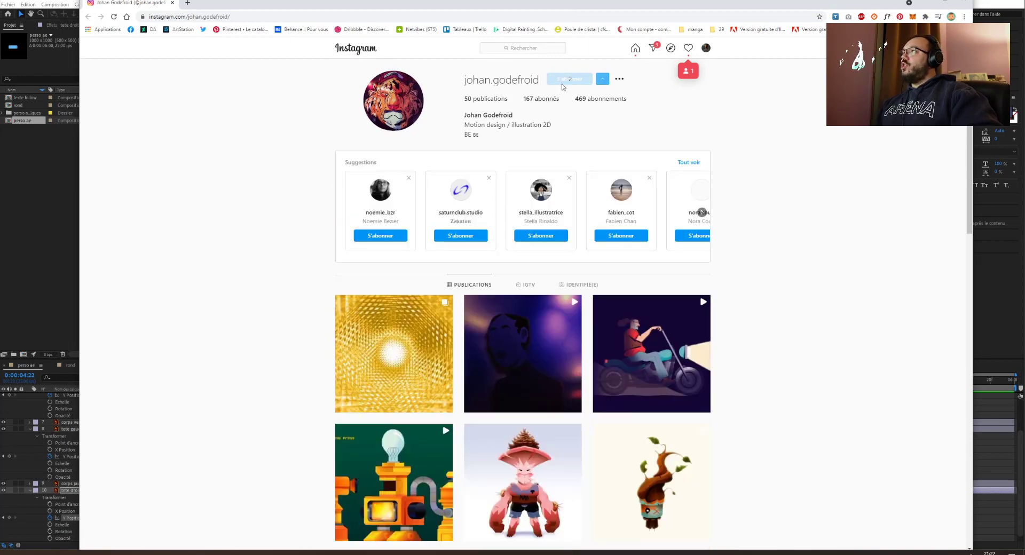
Examine the profile's gorilla, shovel-carrying character and yellow pufferfish fighter posts, including the fighter's second image.
scroll(289, 184, down, 5)
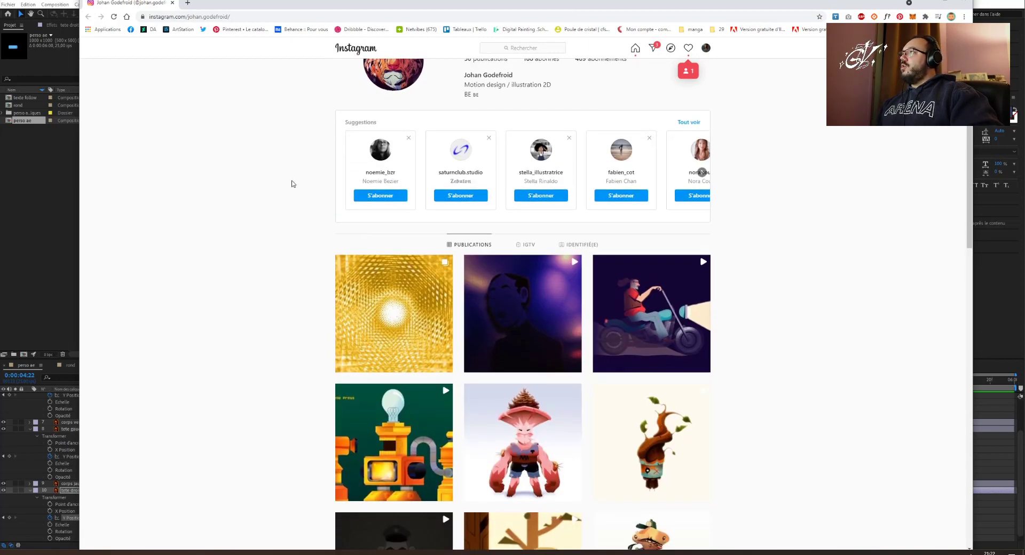
scroll(298, 180, down, 1)
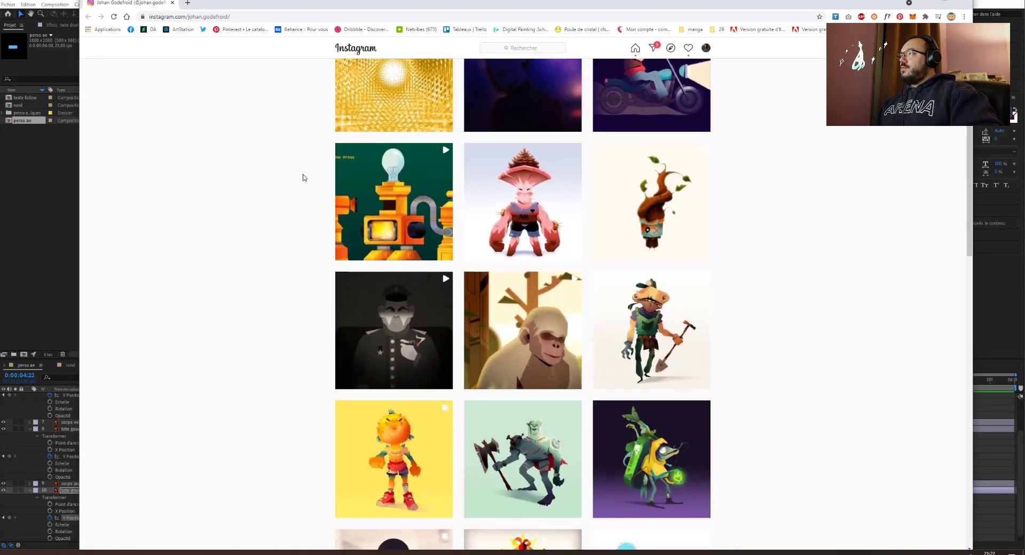
click(494, 304)
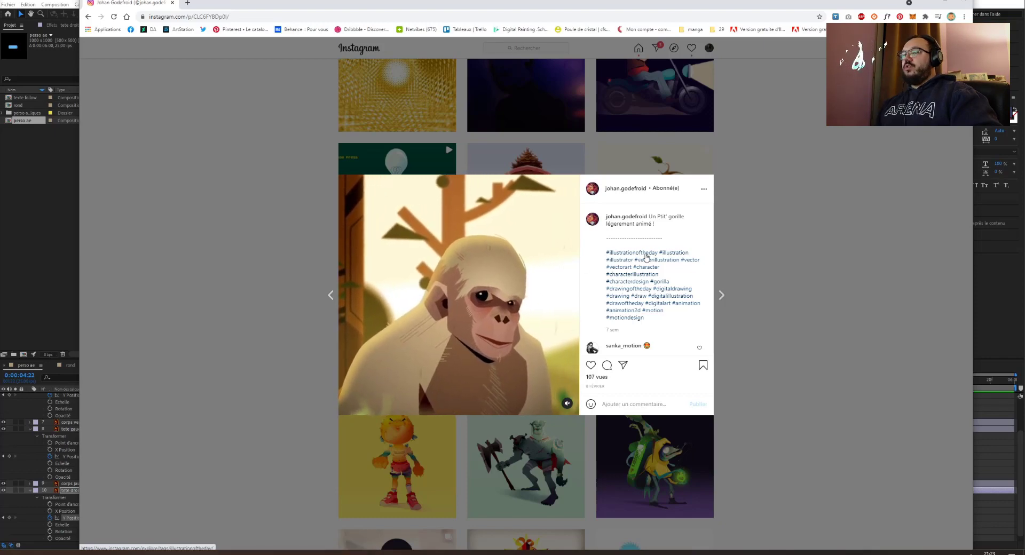
click(293, 326)
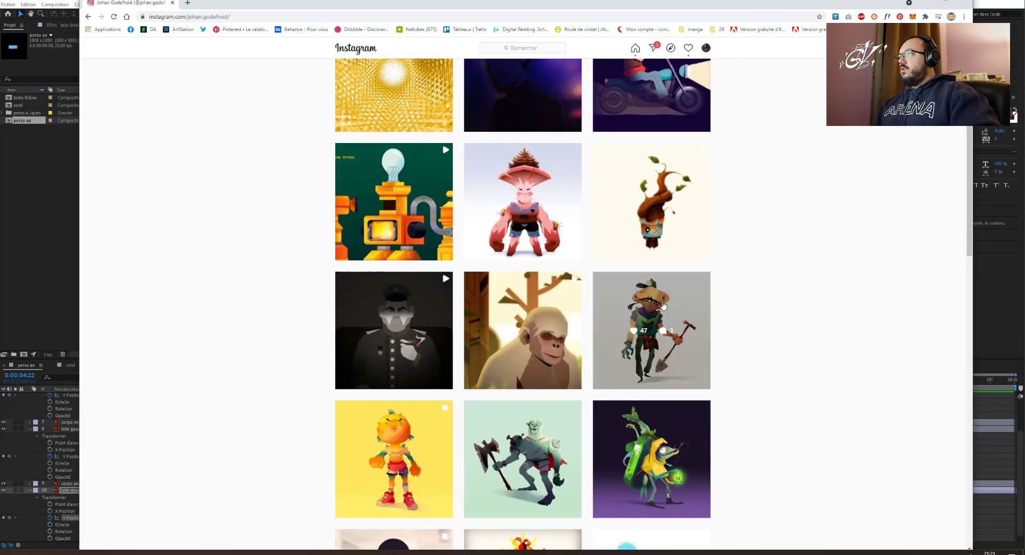
click(641, 298)
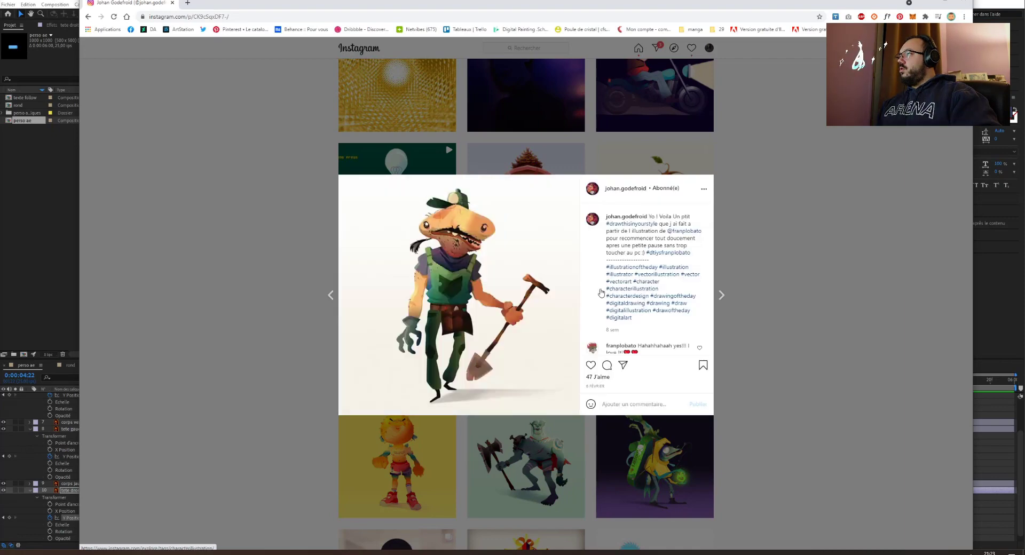
click(246, 355)
click(384, 437)
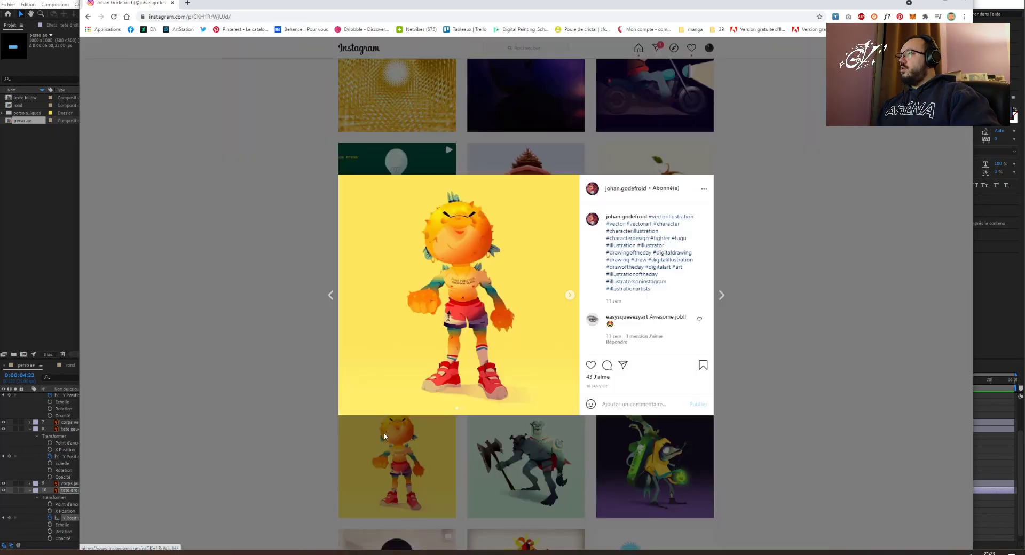
click(569, 297)
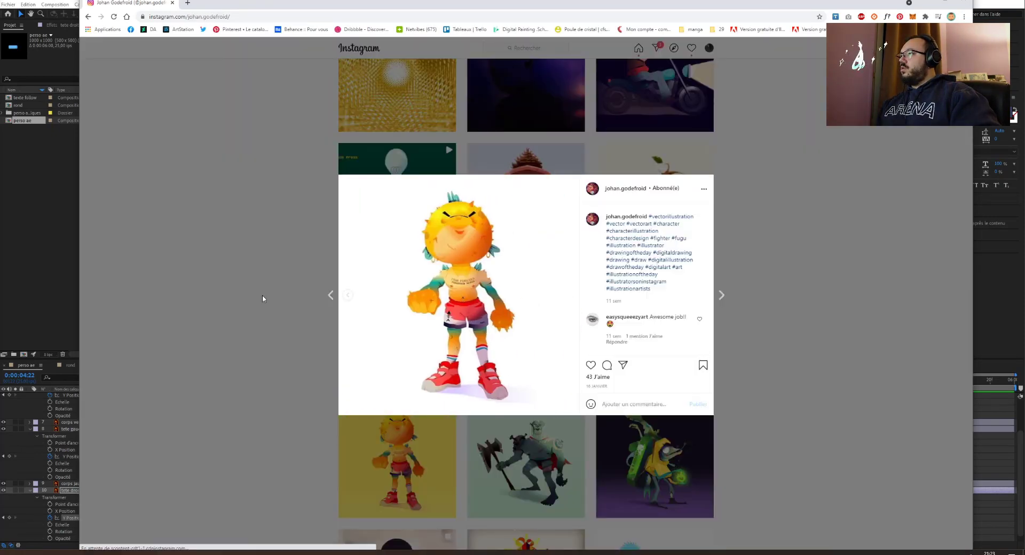
click(263, 297)
Open the mushroom fighter post, like it and close it.
click(513, 224)
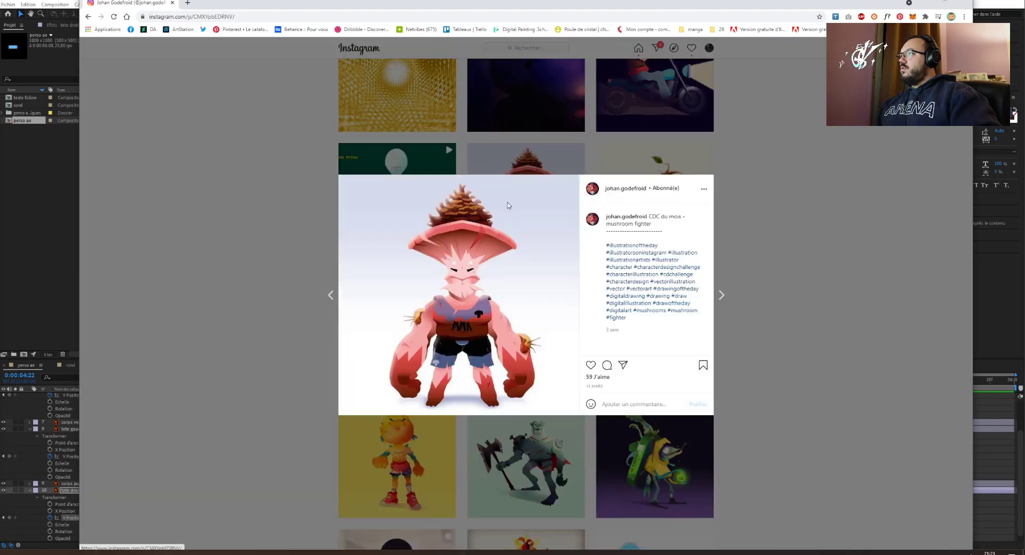
double_click(458, 328)
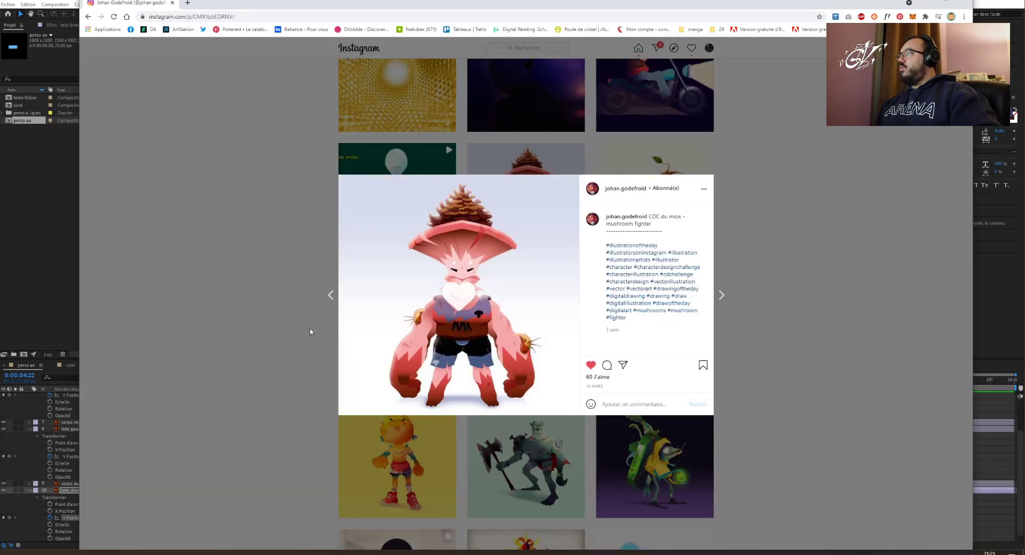
click(268, 314)
View the motorcycle and purple-lit portrait video posts, look through the rest of the profile's gallery, and close the browser page.
scroll(268, 313, up, 2)
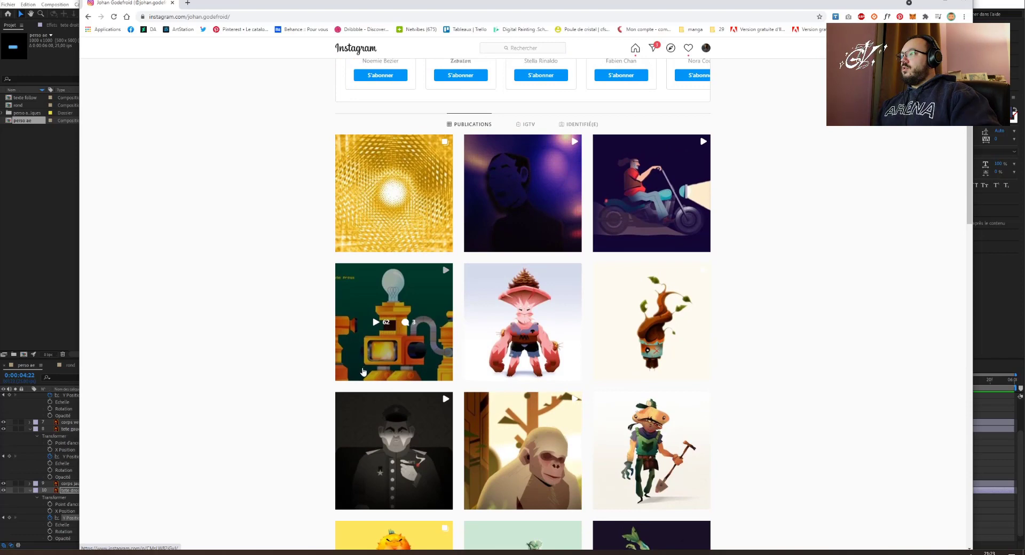
scroll(364, 372, up, 1)
click(639, 270)
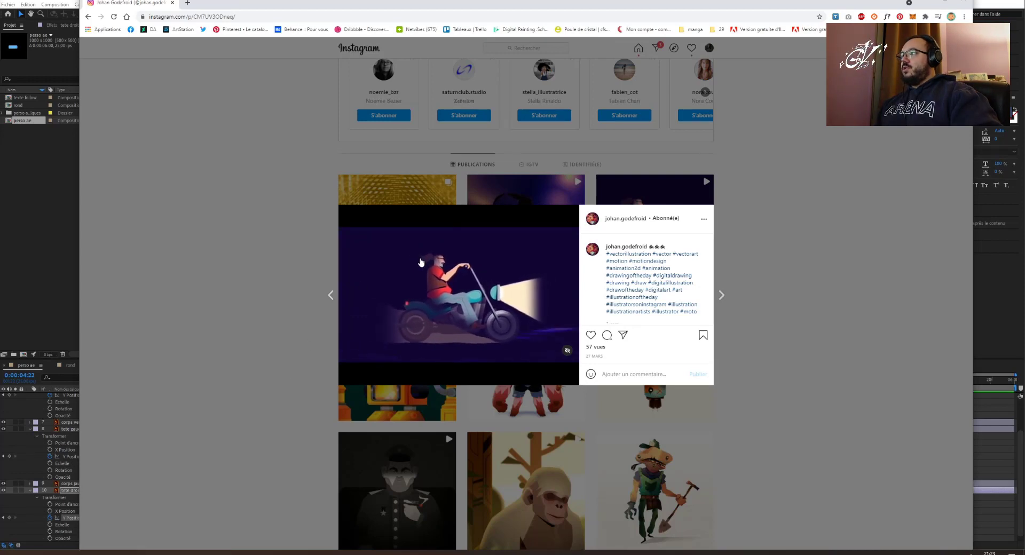
click(277, 254)
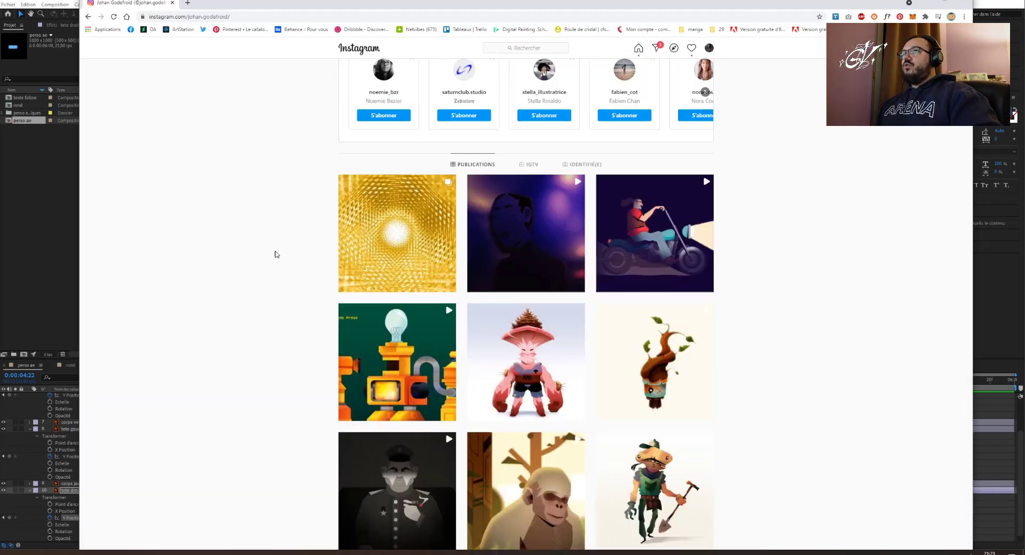
click(494, 266)
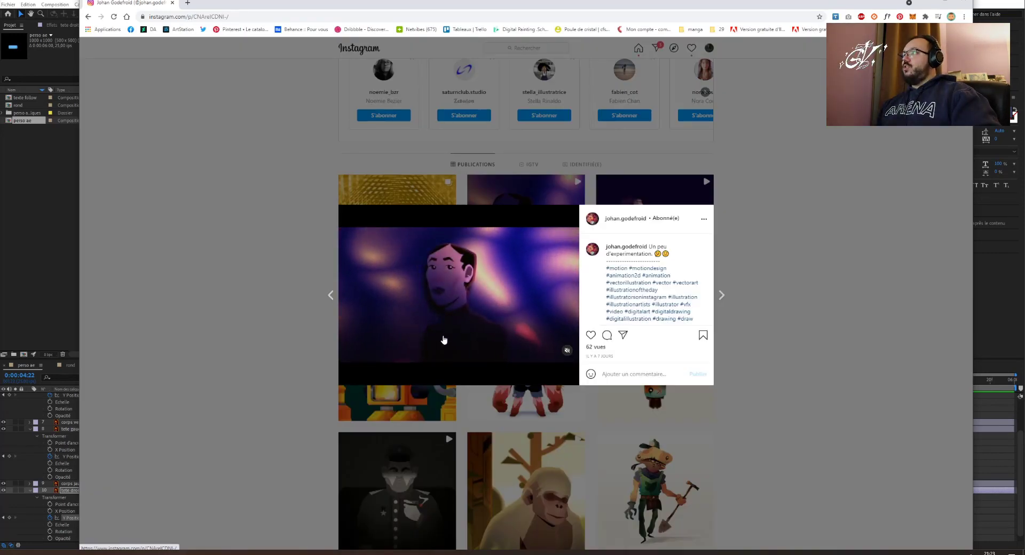
click(295, 326)
scroll(308, 353, down, 10)
scroll(308, 353, down, 10)
scroll(309, 355, up, 17)
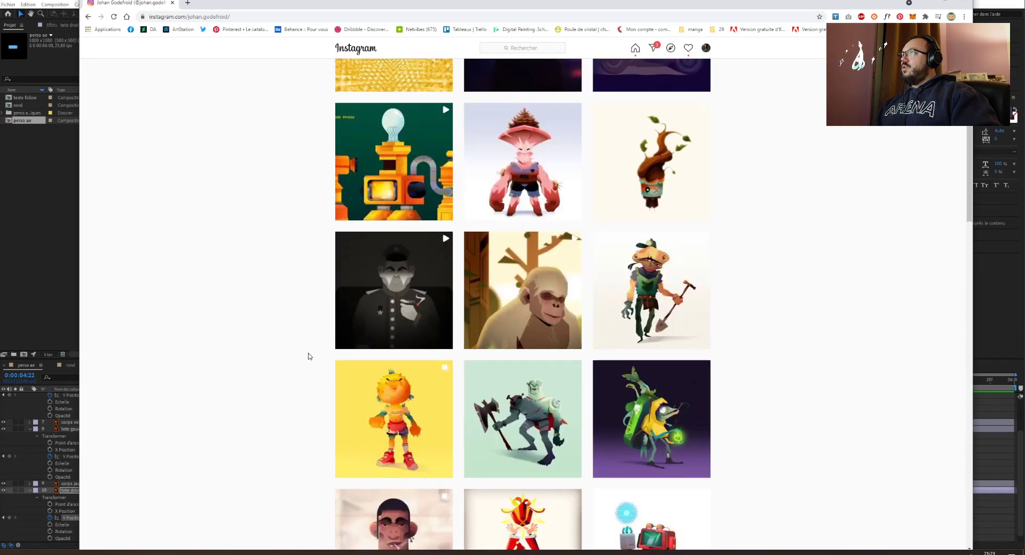
scroll(309, 356, up, 6)
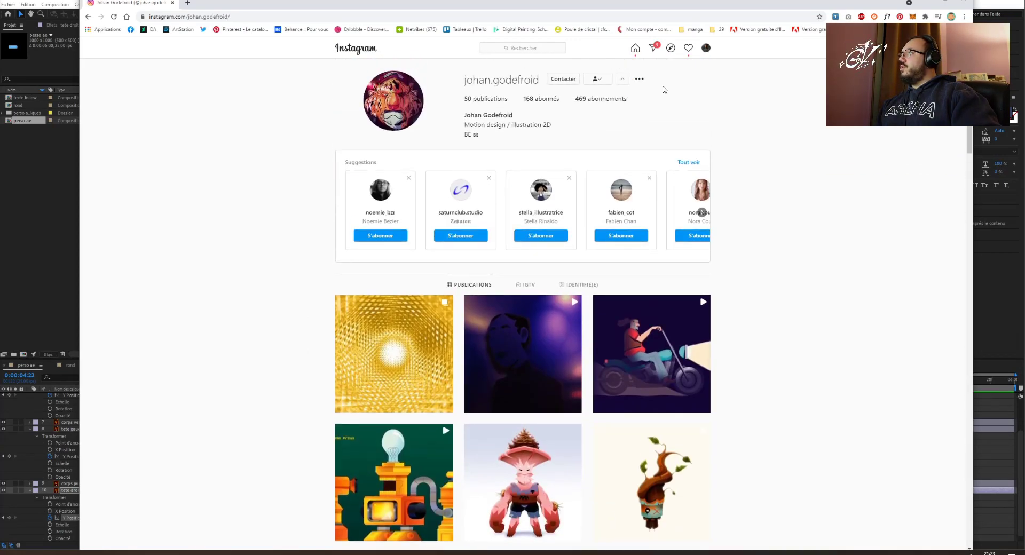
click(174, 5)
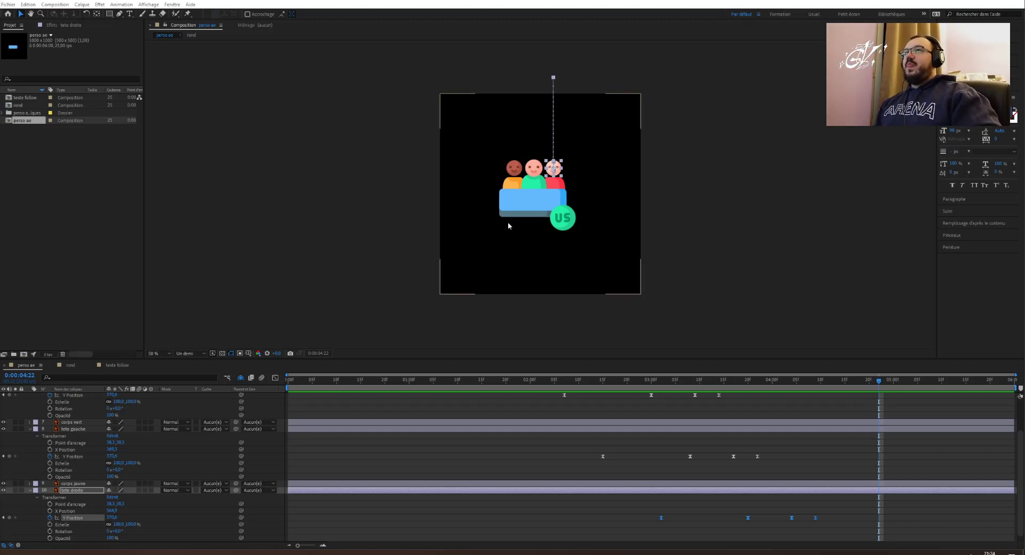
Back in After Effects, collapse the properties of the tete centre, tete gauche and tete droite layers in the timeline.
click(537, 235)
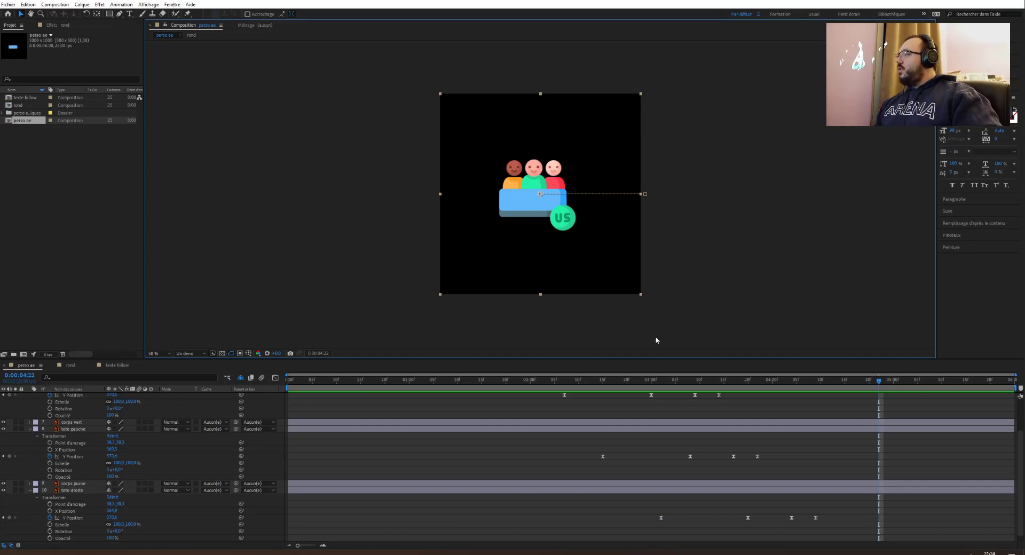
scroll(75, 413, up, 2)
click(30, 410)
click(30, 424)
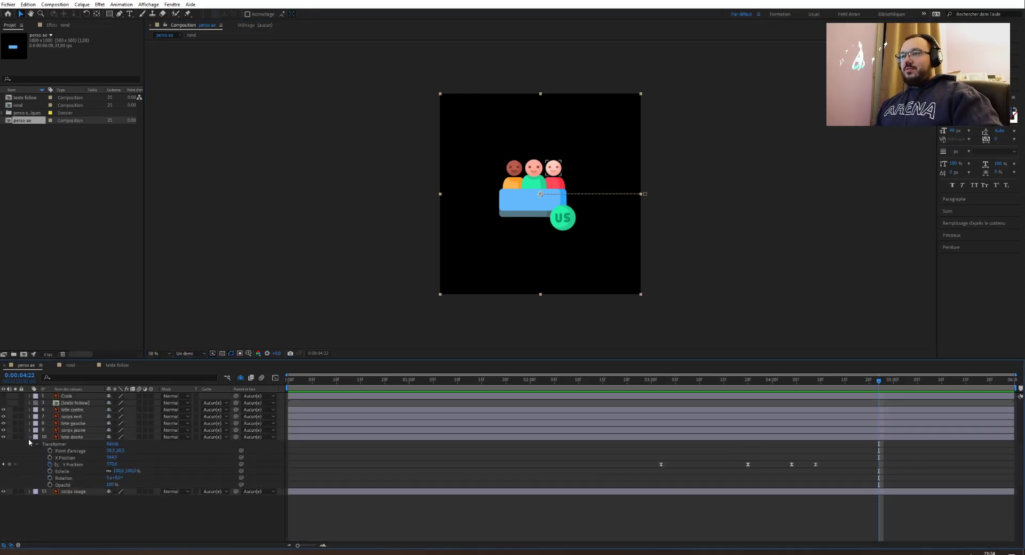
click(30, 438)
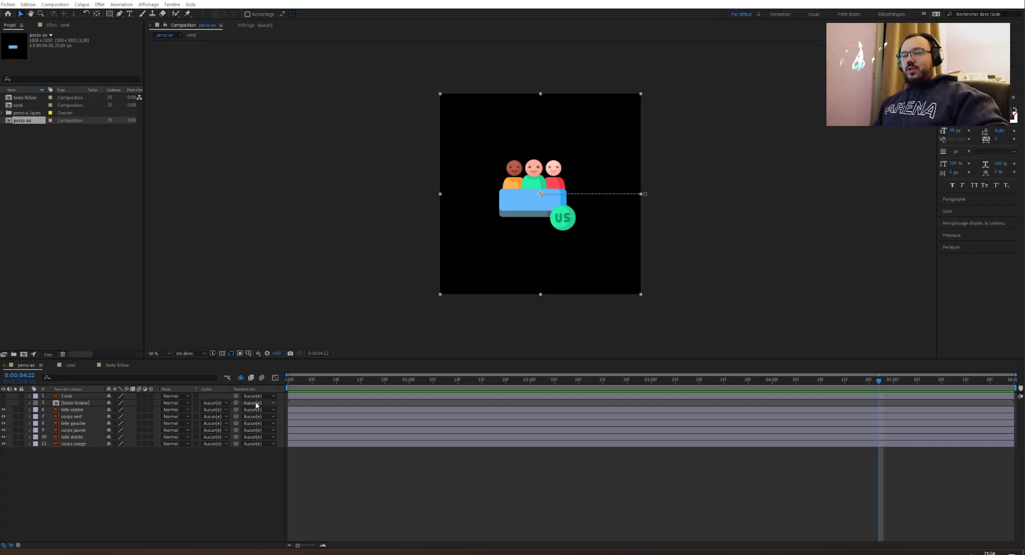
click(30, 438)
click(29, 405)
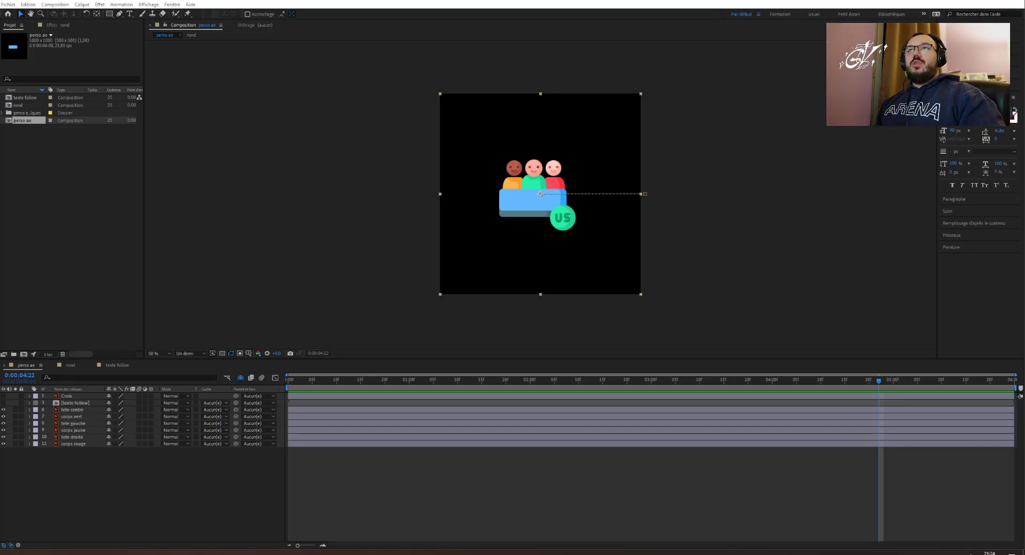
Show the Krakus Tutoriel YouTube channel's home page and video list in the browser, and return to After Effects.
drag(0, 134, 733, 43)
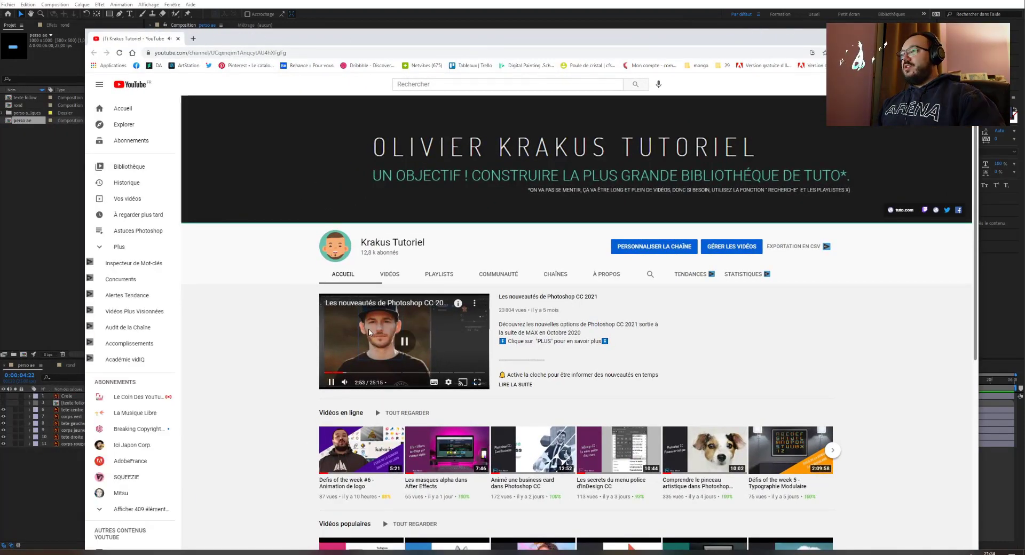
scroll(299, 325, down, 2)
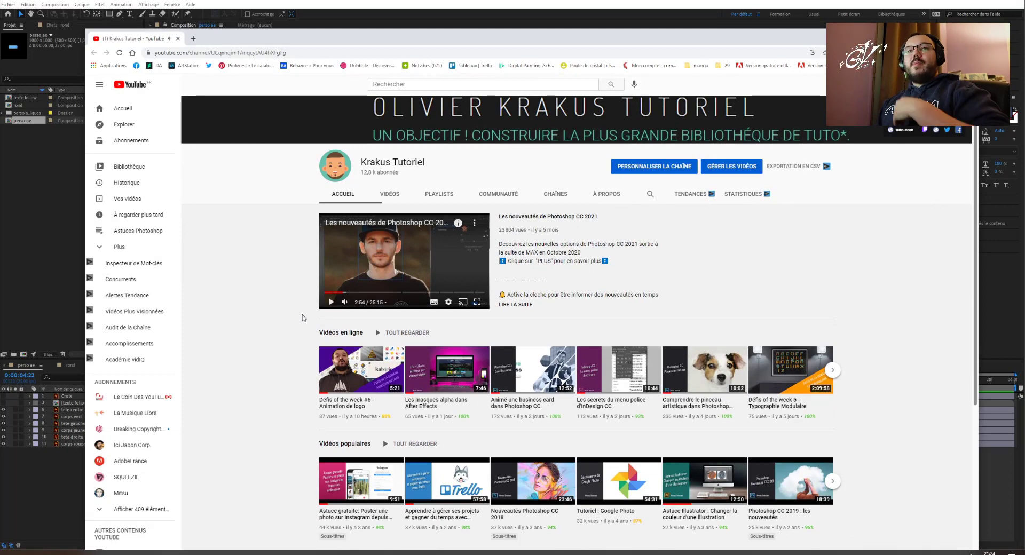
mouse_move(360, 302)
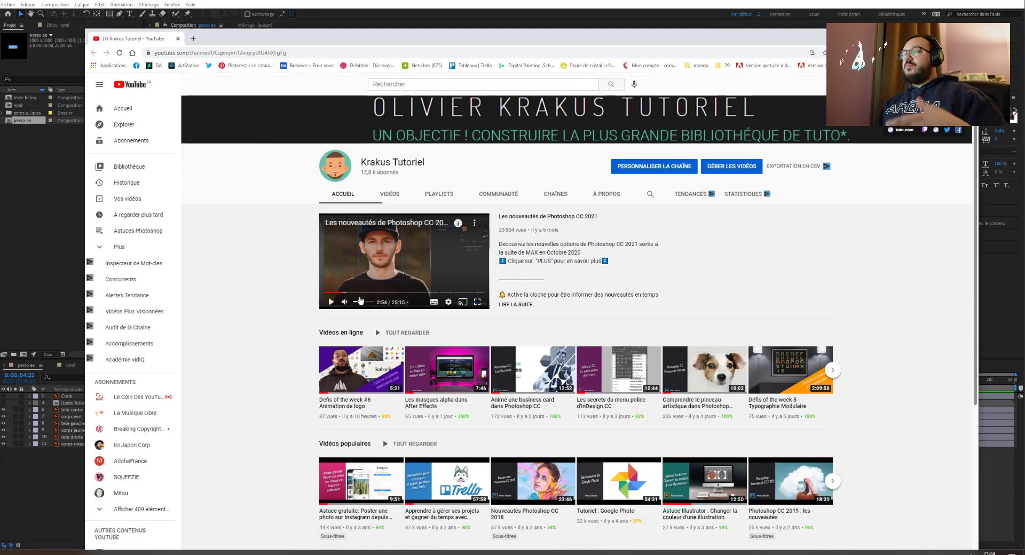
scroll(344, 417, down, 1)
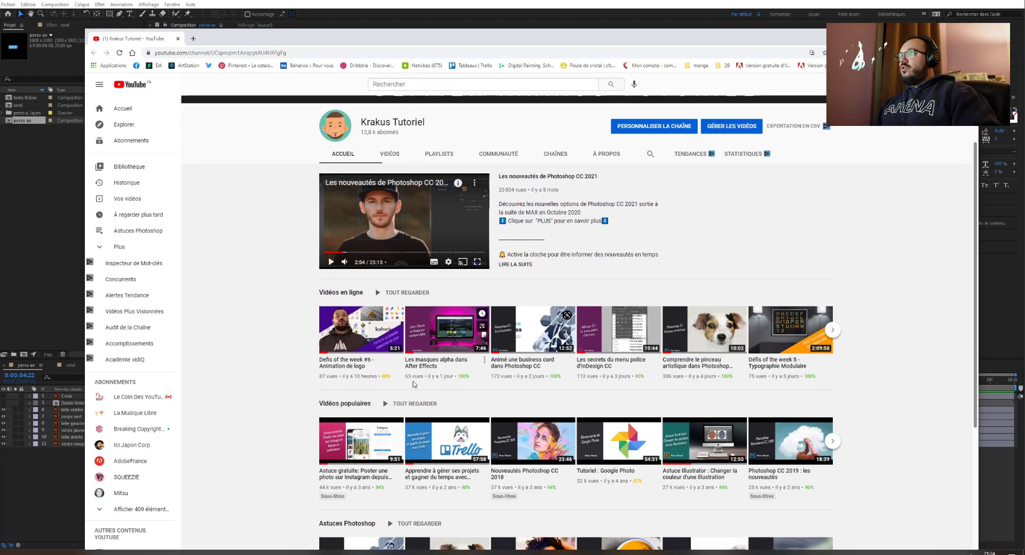
click(392, 159)
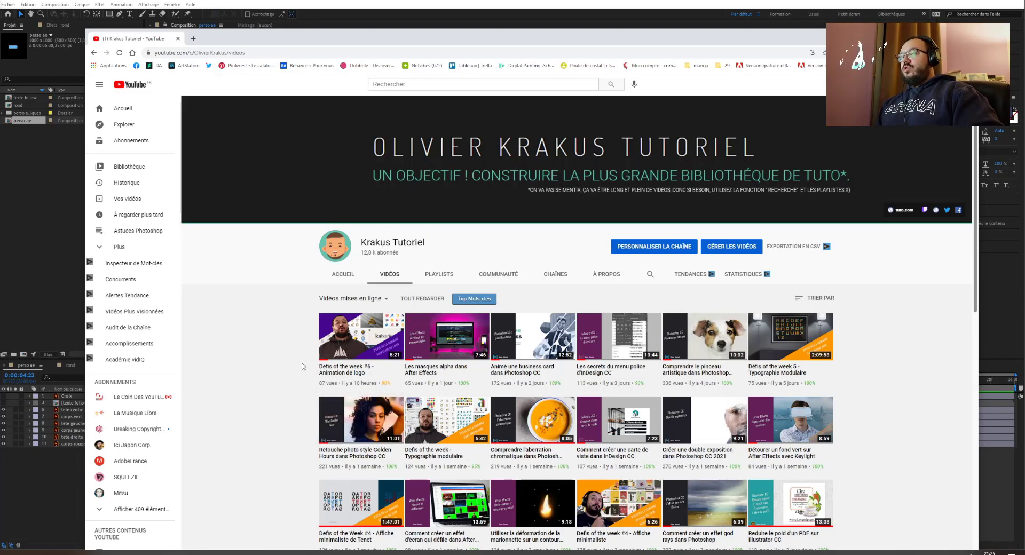
scroll(303, 363, down, 2)
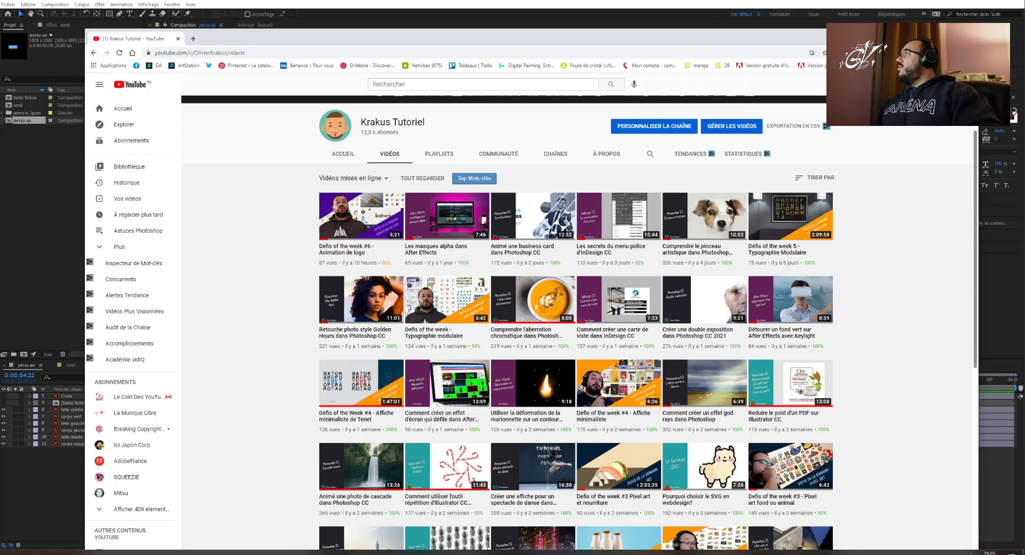
key(alt+Tab)
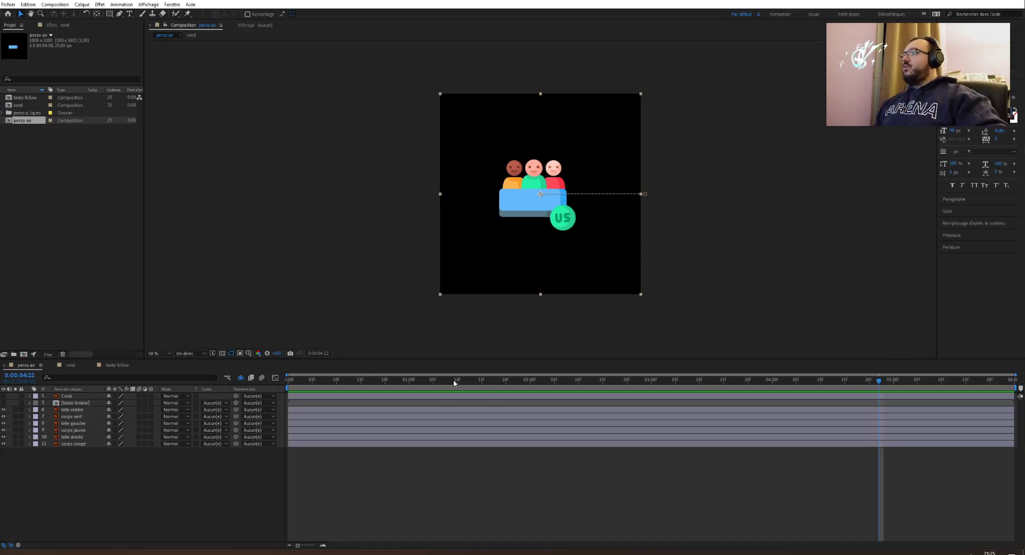
Preview the perso ae composition's animation from near the start and stop playback.
click(288, 381)
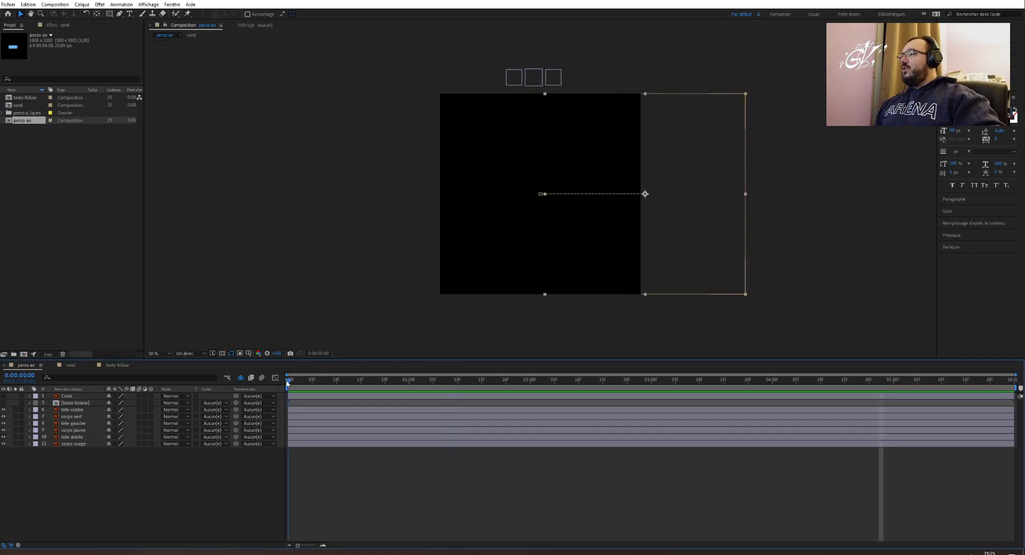
click(296, 381)
key(space)
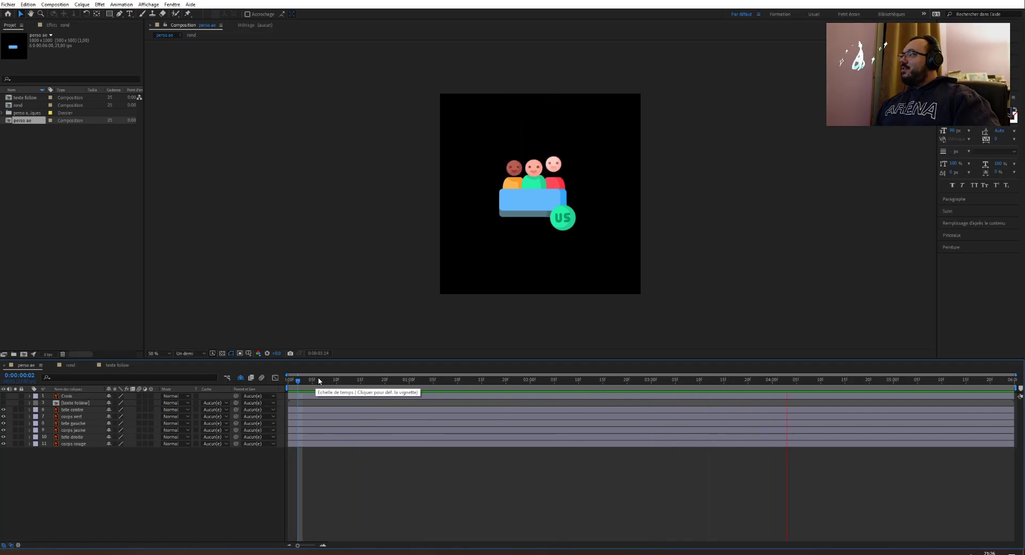
key(space)
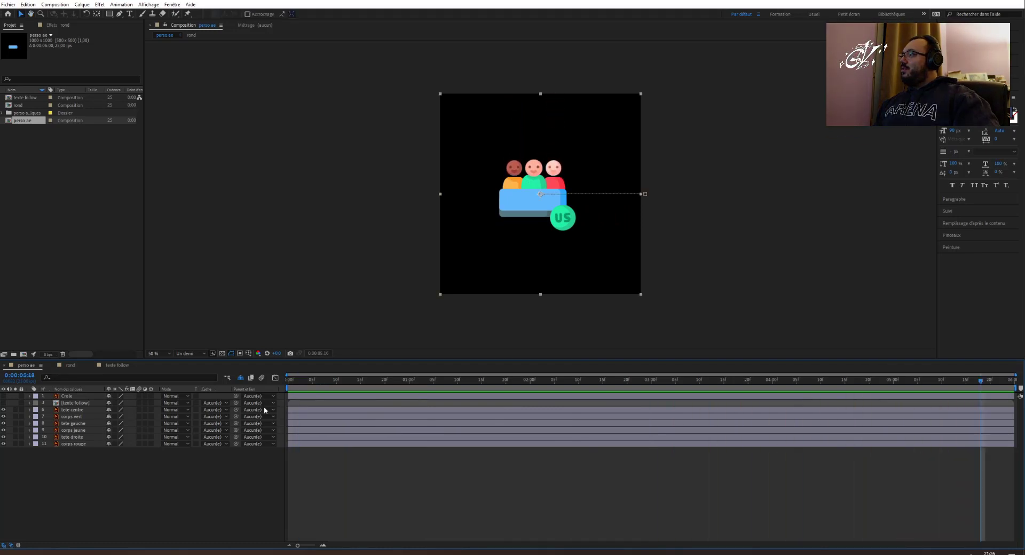
Precompose the layers from tete centre through corps rouge into a new composition named perso.
click(77, 445)
shift+click(72, 411)
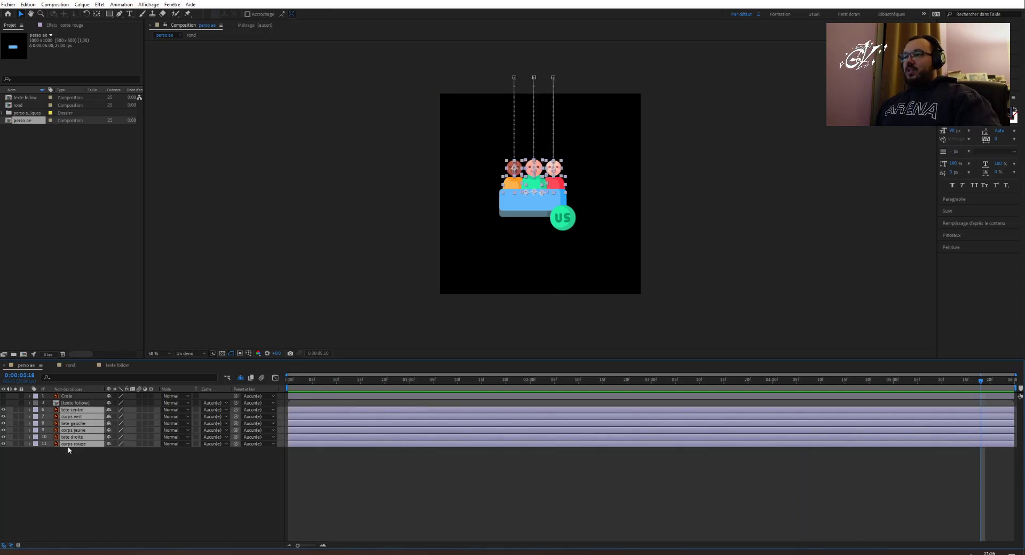
right_click(74, 435)
click(102, 389)
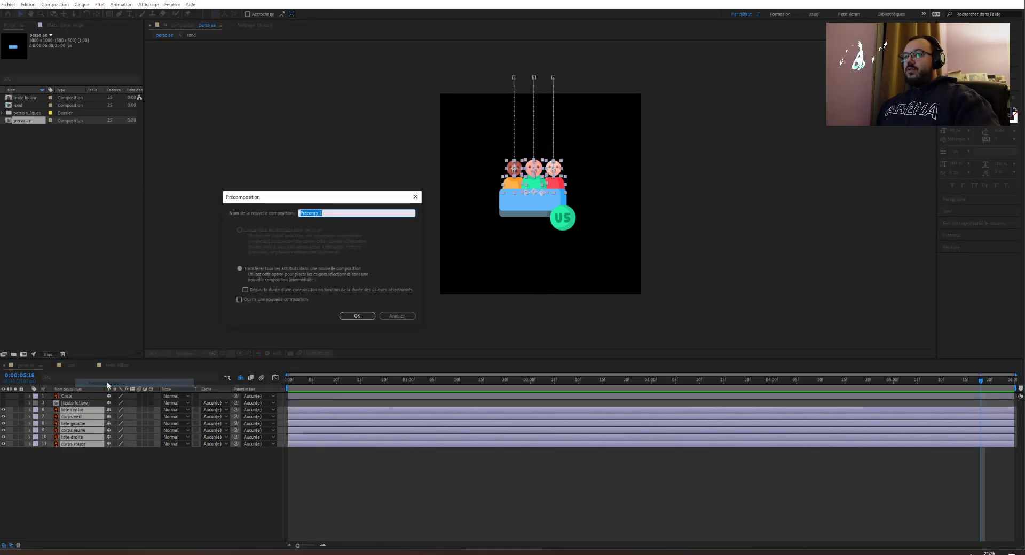
text(perso)
key(Return)
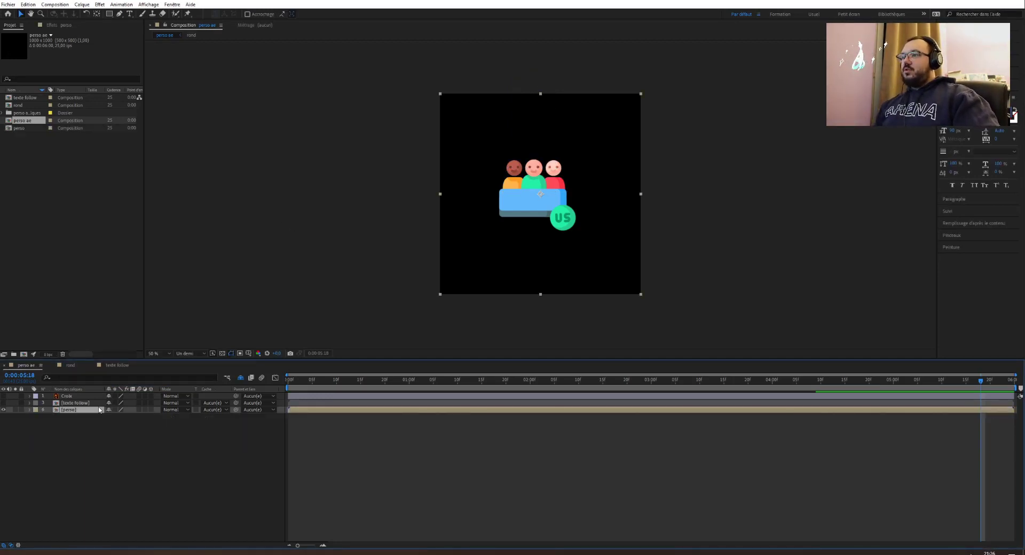
Make the texte follow and Croix layers visible, and turn off the perso layer's visibility and mark it as shy.
click(3, 403)
click(3, 397)
click(3, 410)
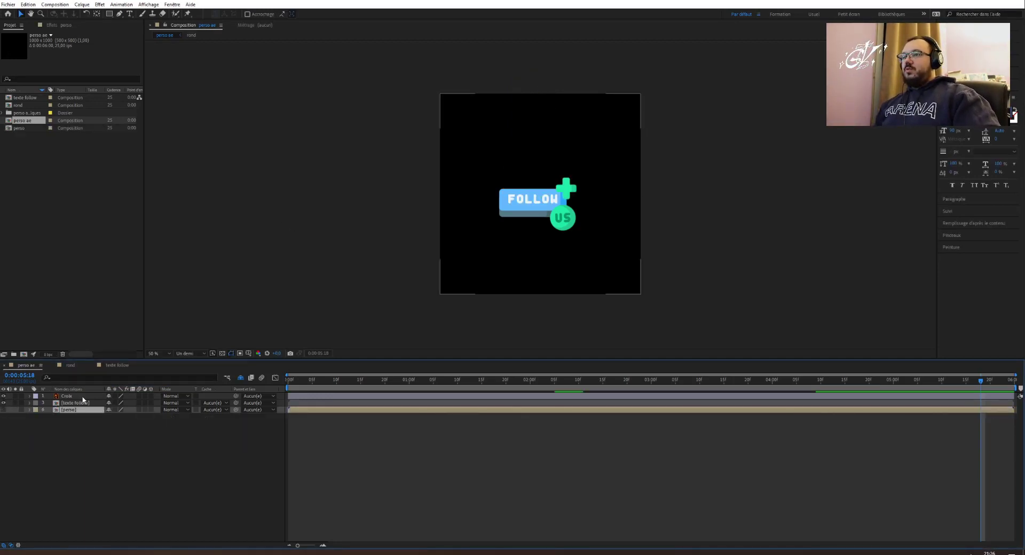
click(240, 378)
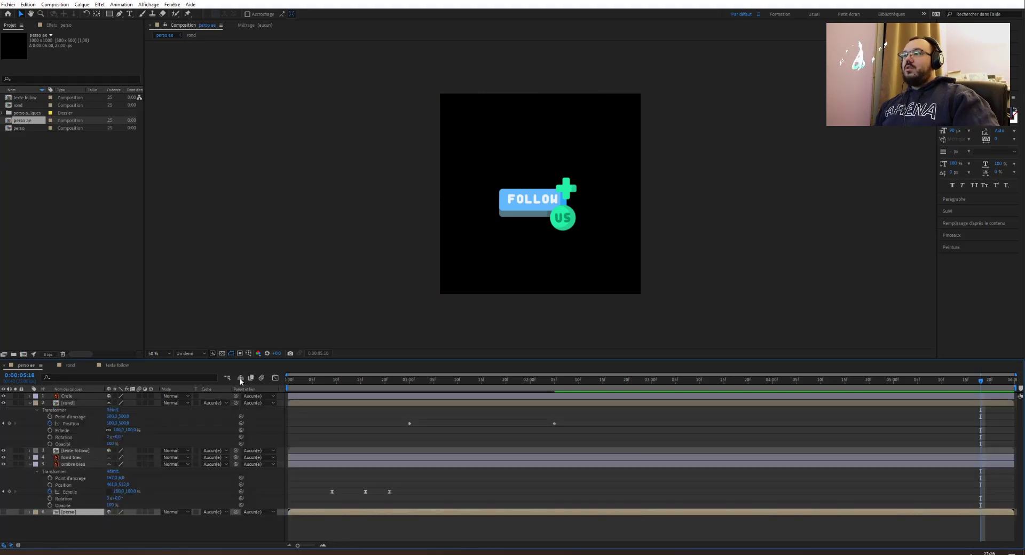
click(241, 378)
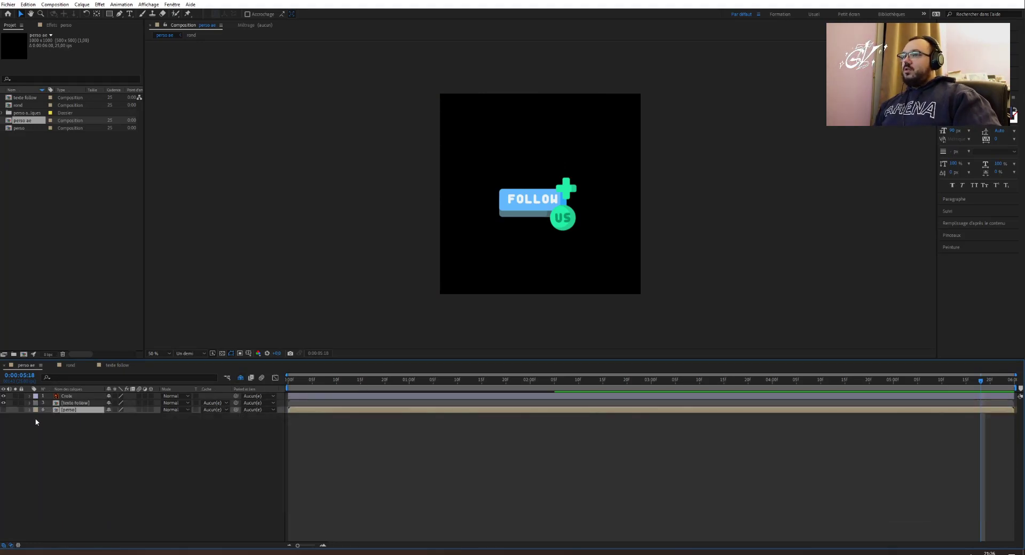
click(109, 409)
Preview the animation from the start, and make the shy perso layer visible again.
drag(311, 380, 226, 382)
key(space)
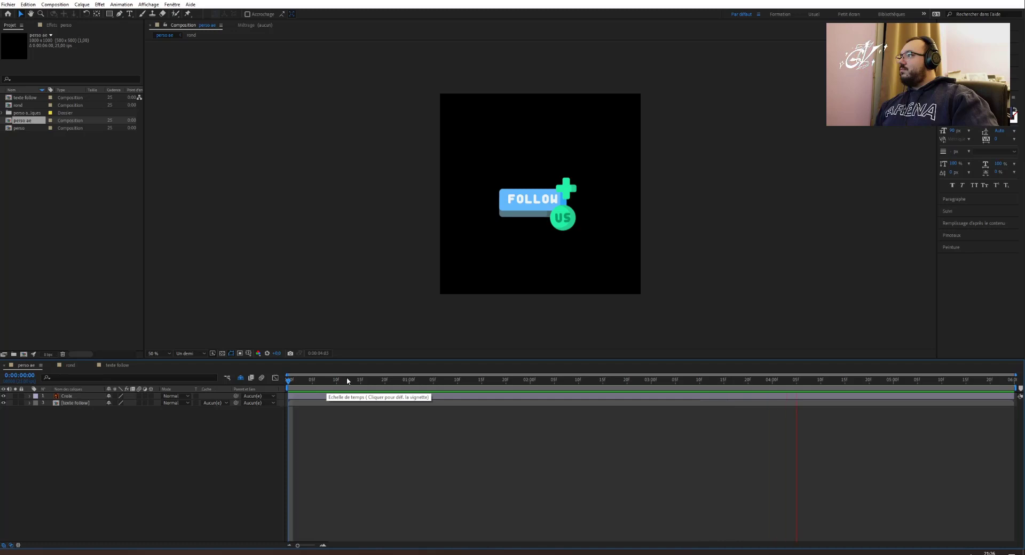
drag(512, 380, 628, 380)
click(241, 378)
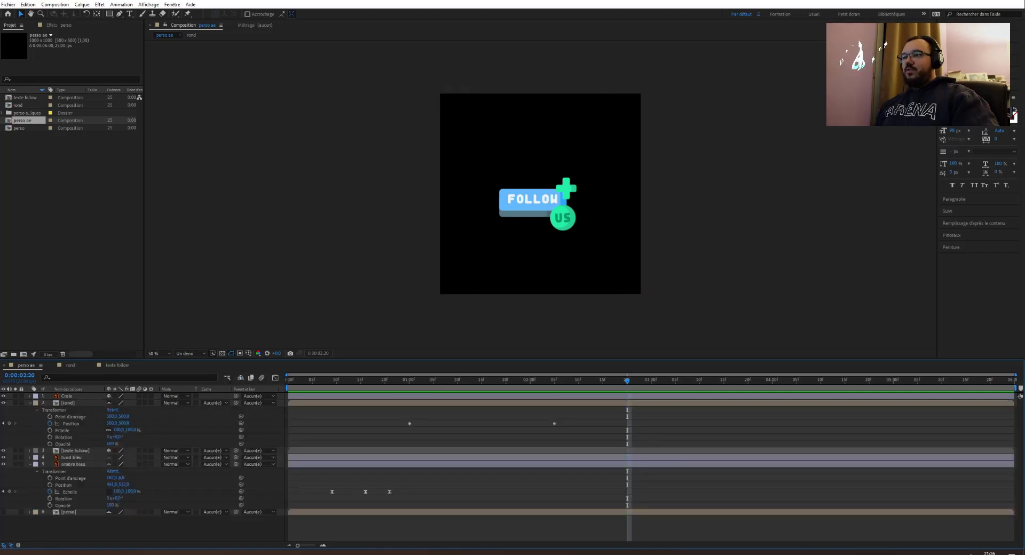
click(4, 512)
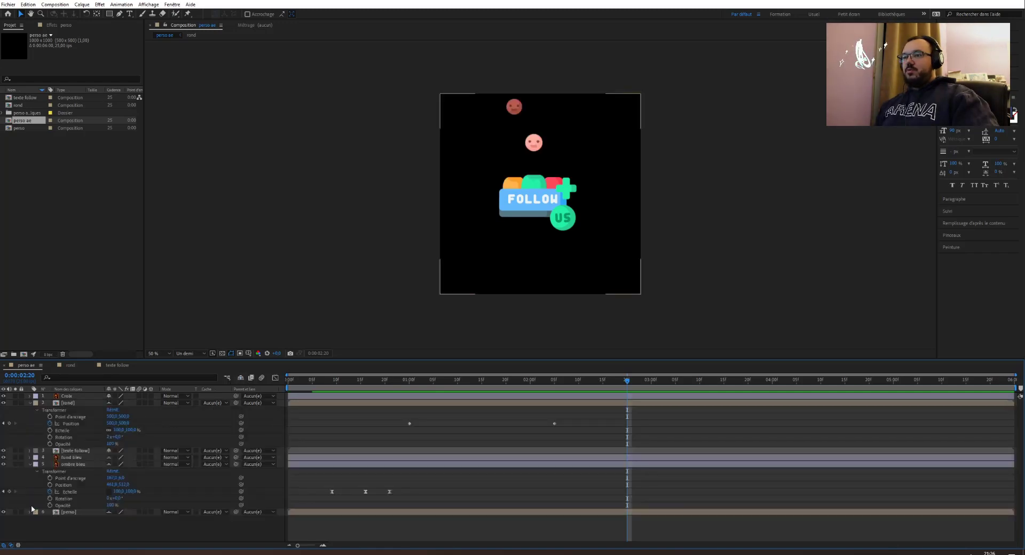
click(241, 378)
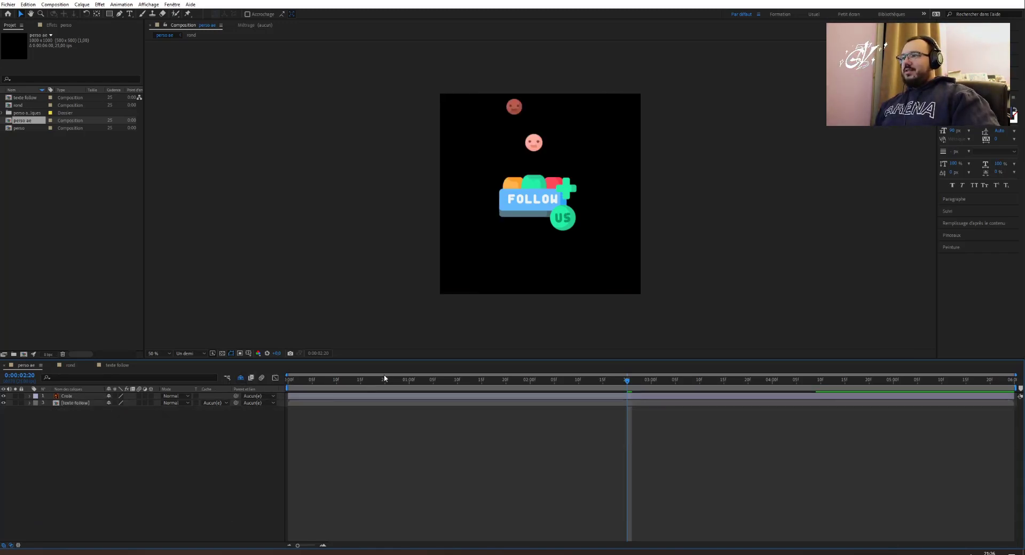
Preview the composition with the characters and scrub to the falling heads at 0:00:03:09.
click(328, 381)
key(space)
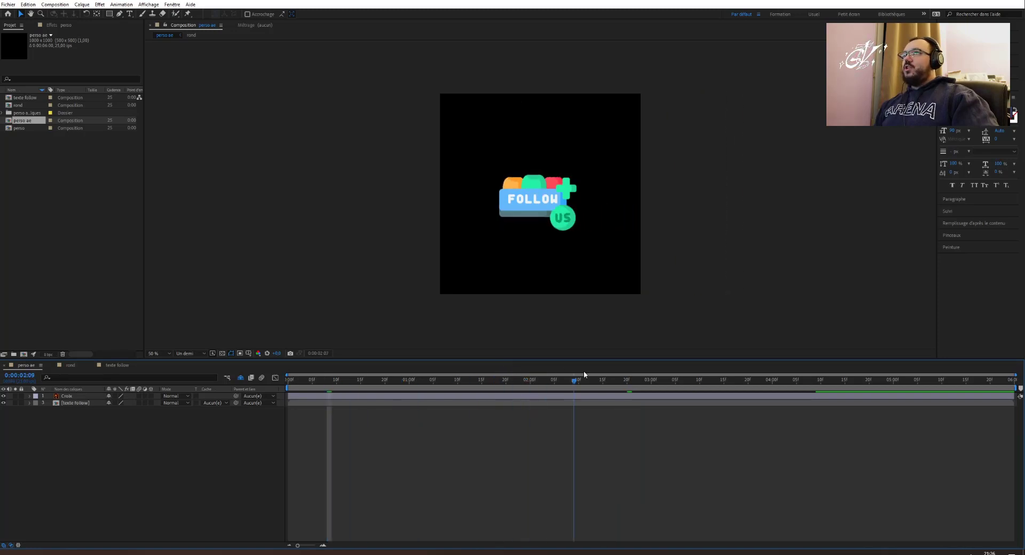
drag(879, 393, 683, 394)
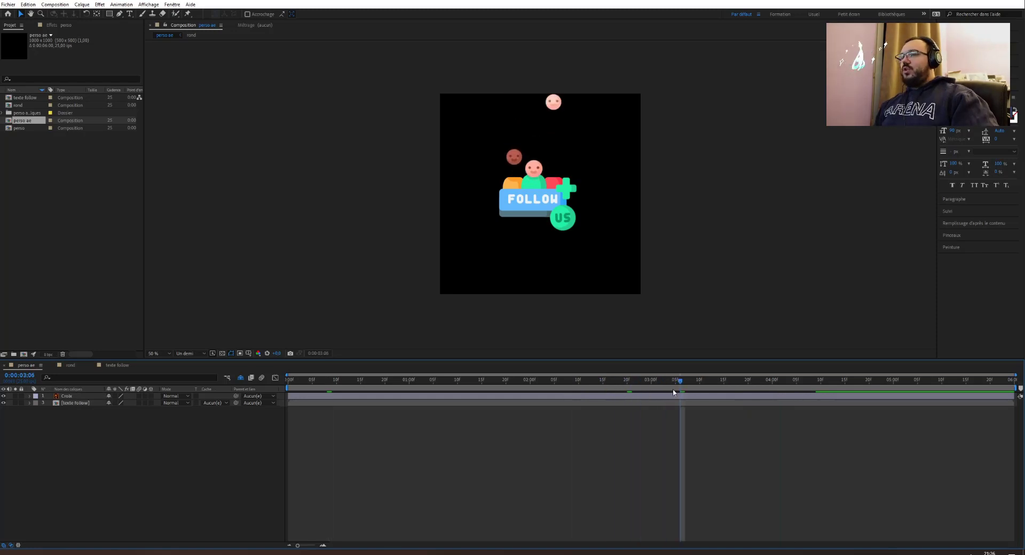
drag(682, 383, 696, 384)
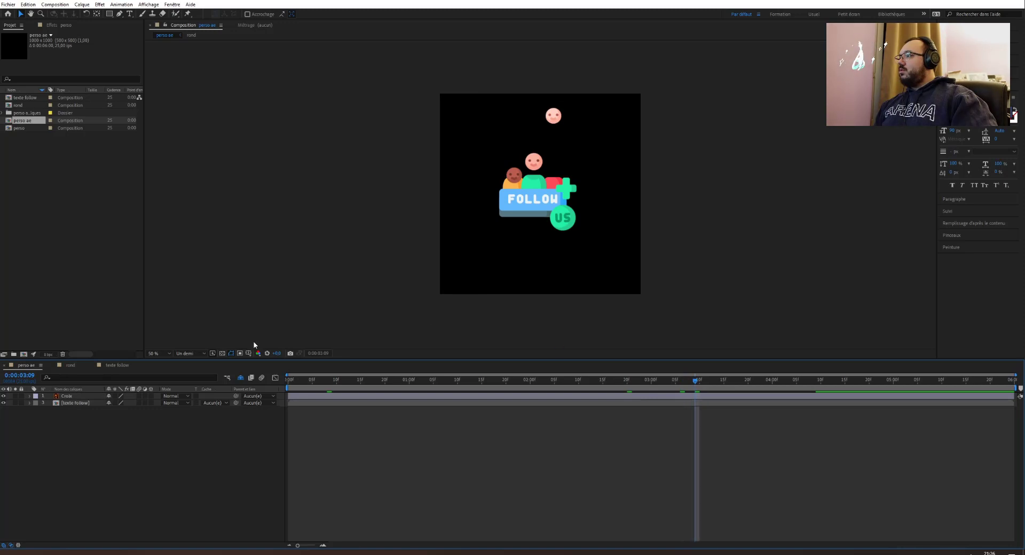
Expand the Croix layer's transform properties and delete all its keyframes at the start of the timeline.
click(62, 397)
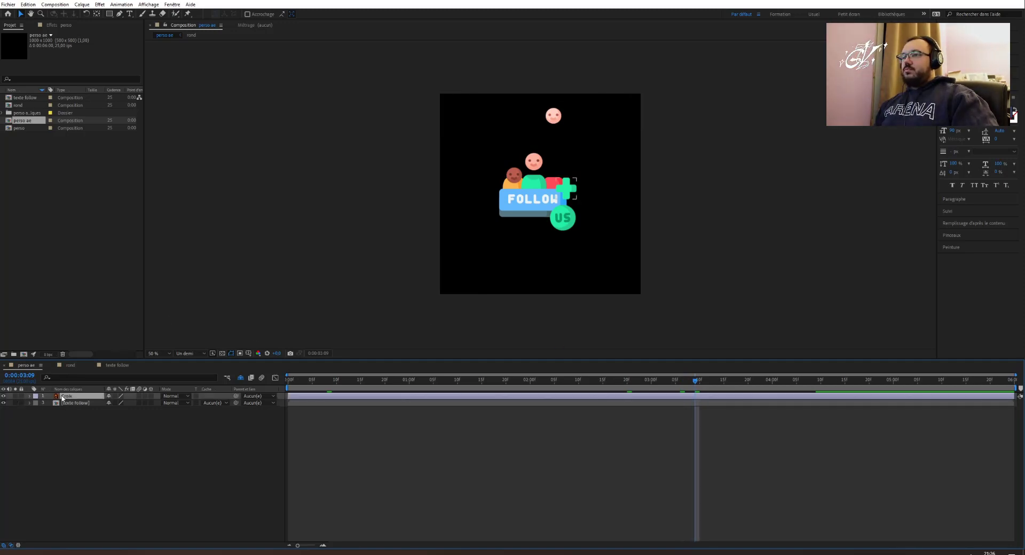
click(30, 397)
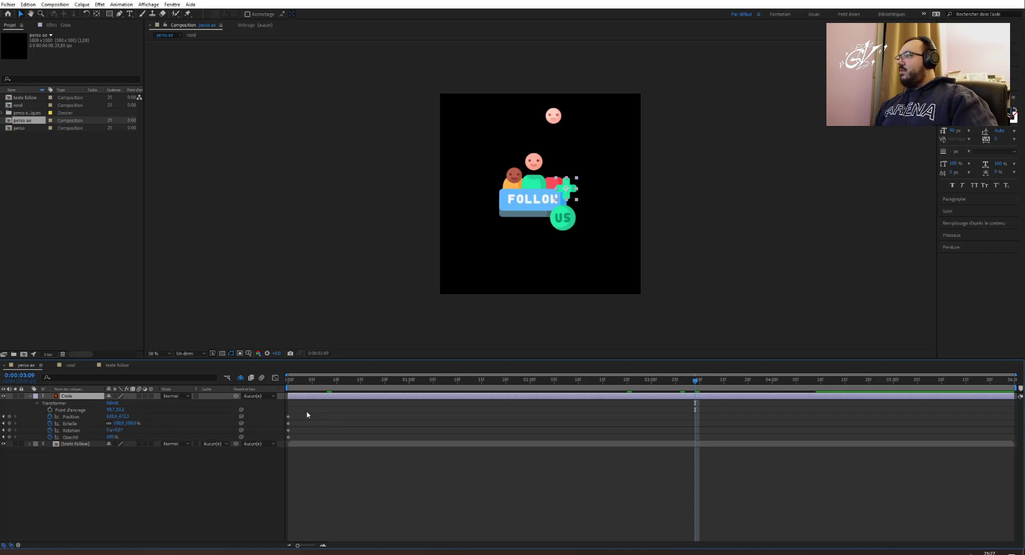
drag(307, 410, 268, 440)
key(Delete)
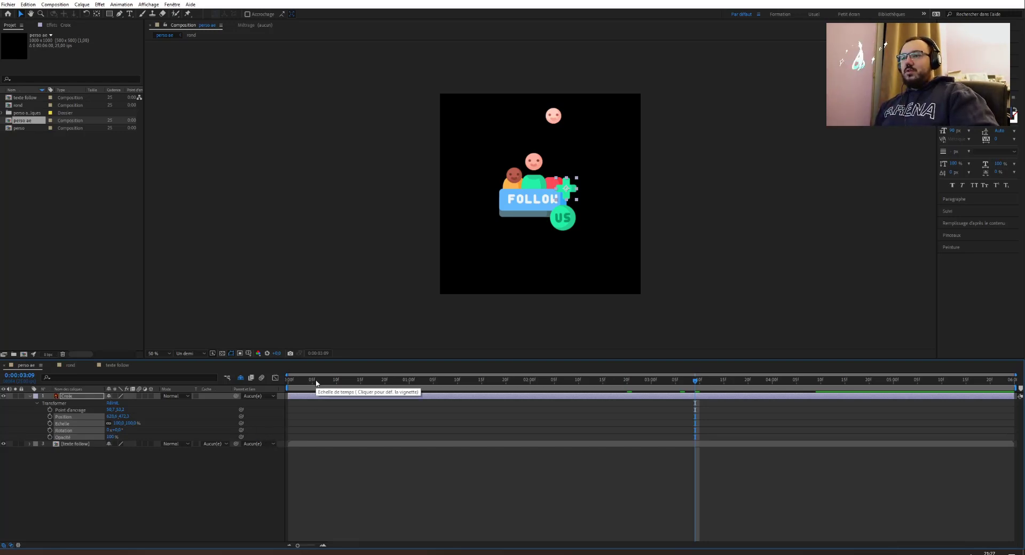
At 0:00:03:07, add an opacity keyframe of 0 % to the Croix layer.
mouse_move(696, 382)
mouse_down()
mouse_move(683, 383)
mouse_move(697, 383)
mouse_up()
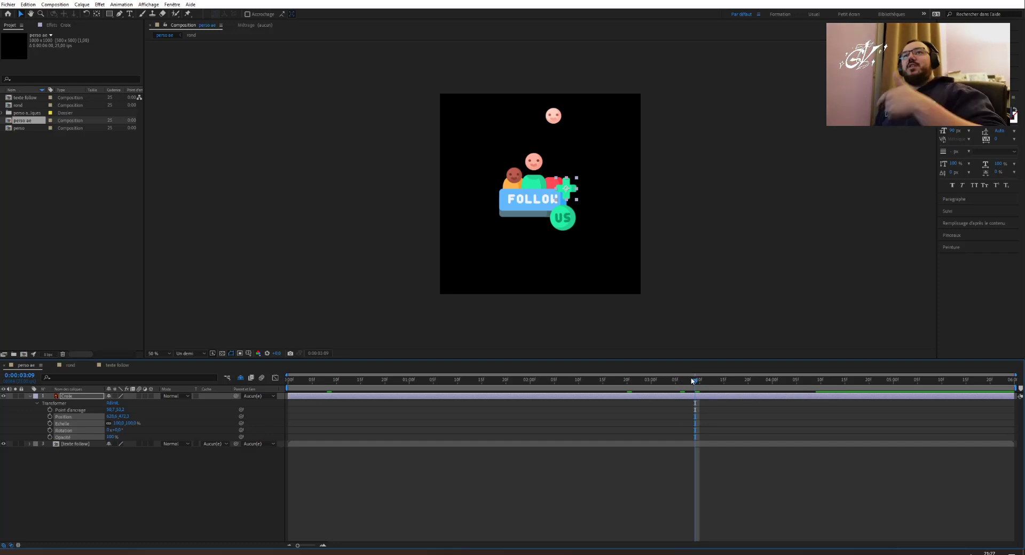
mouse_move(697, 386)
mouse_down()
mouse_move(716, 384)
mouse_move(668, 384)
mouse_move(687, 387)
mouse_up()
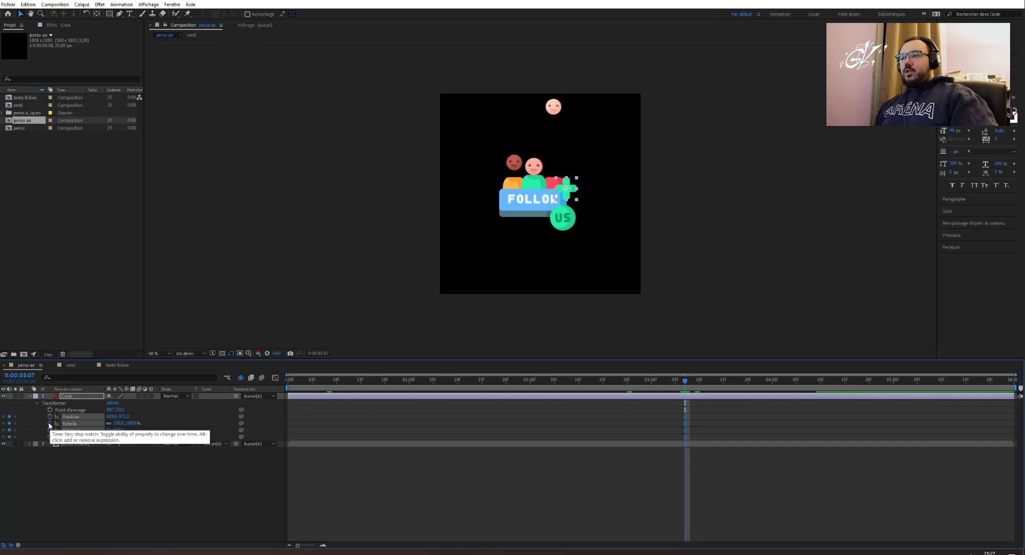
click(610, 412)
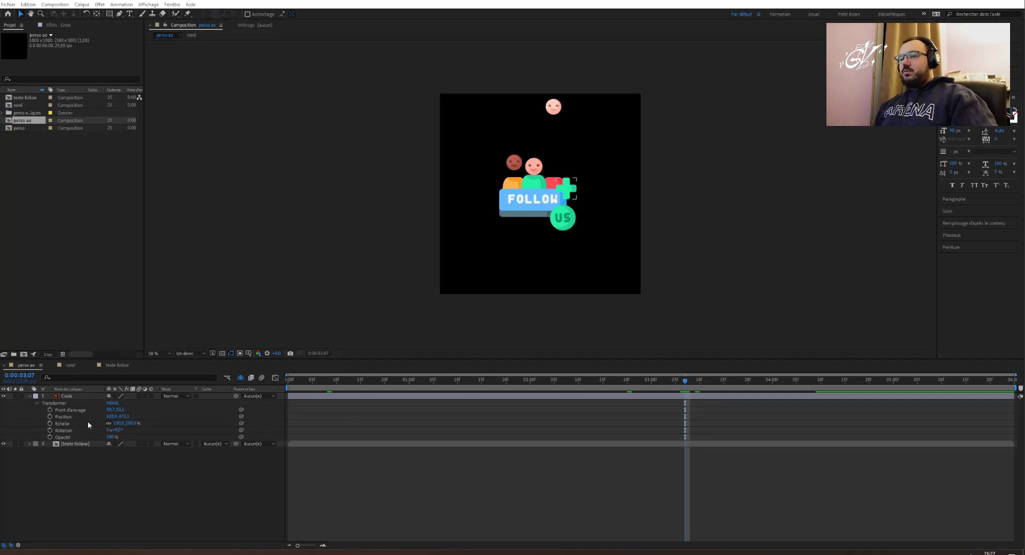
click(50, 437)
click(111, 437)
text(0)
key(Return)
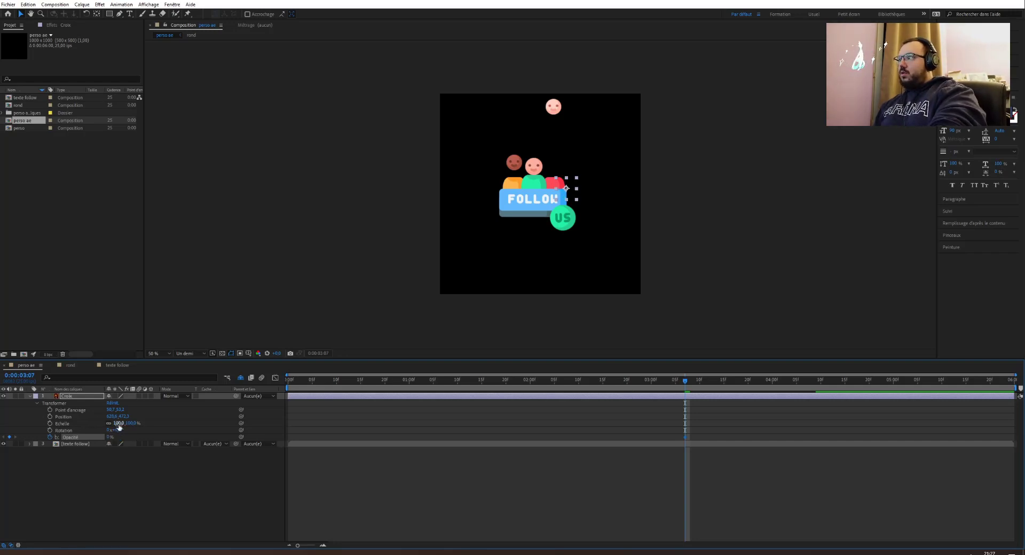
Set the Croix layer's scale to 0 % and keyframe it at 0:00:03:07.
click(131, 423)
text(0)
key(Return)
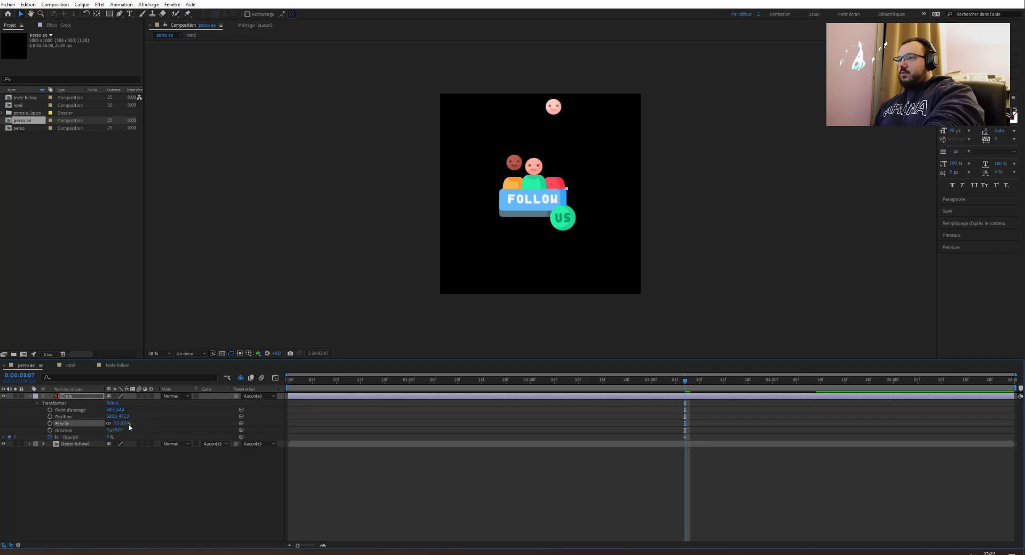
click(50, 424)
At 0:00:03:20, keyframe the Croix layer's scale at 200 % and its opacity at 100 %.
drag(688, 381, 751, 382)
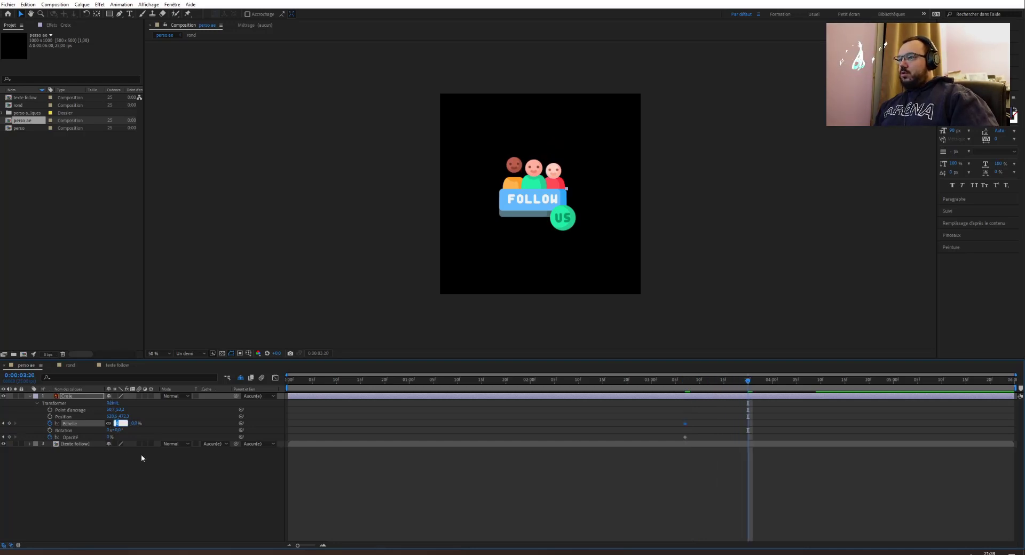
text(200)
key(Return)
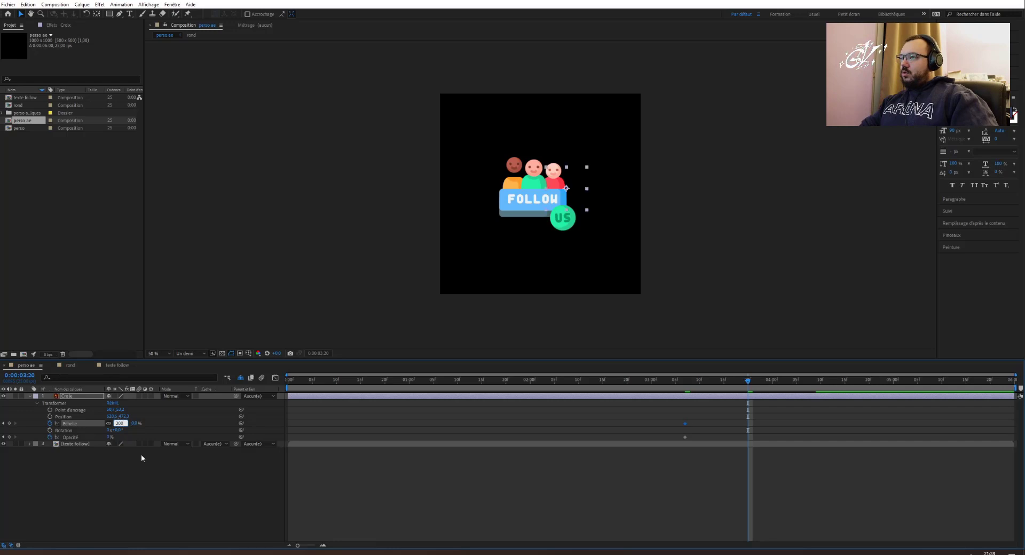
click(109, 437)
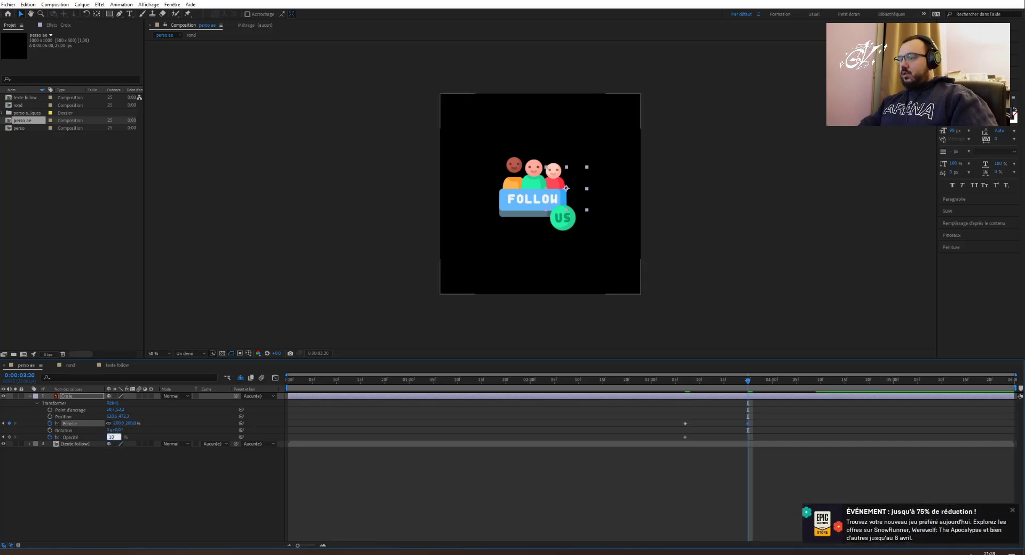
text(100)
key(Return)
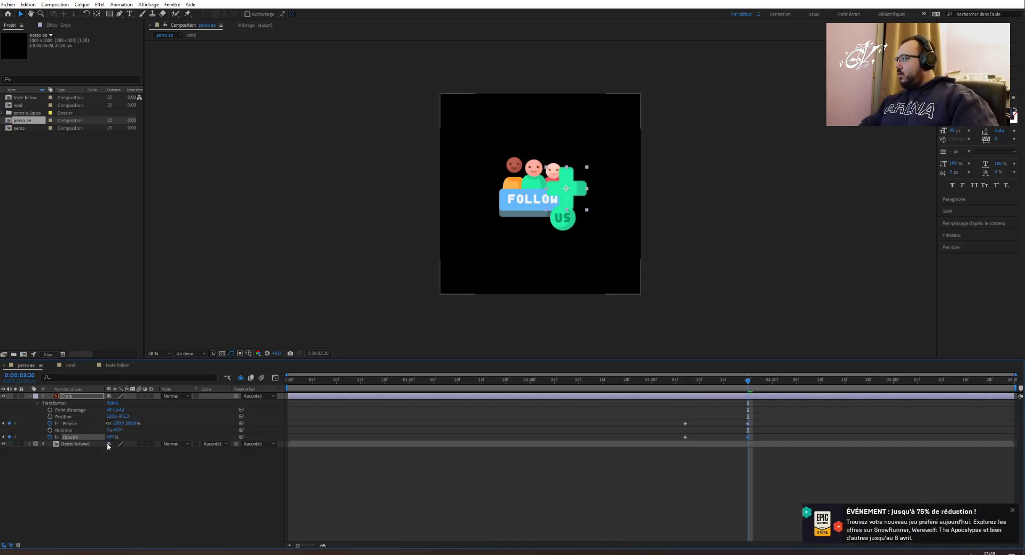
Dismiss the promotional notification and close the window it opens.
click(1016, 511)
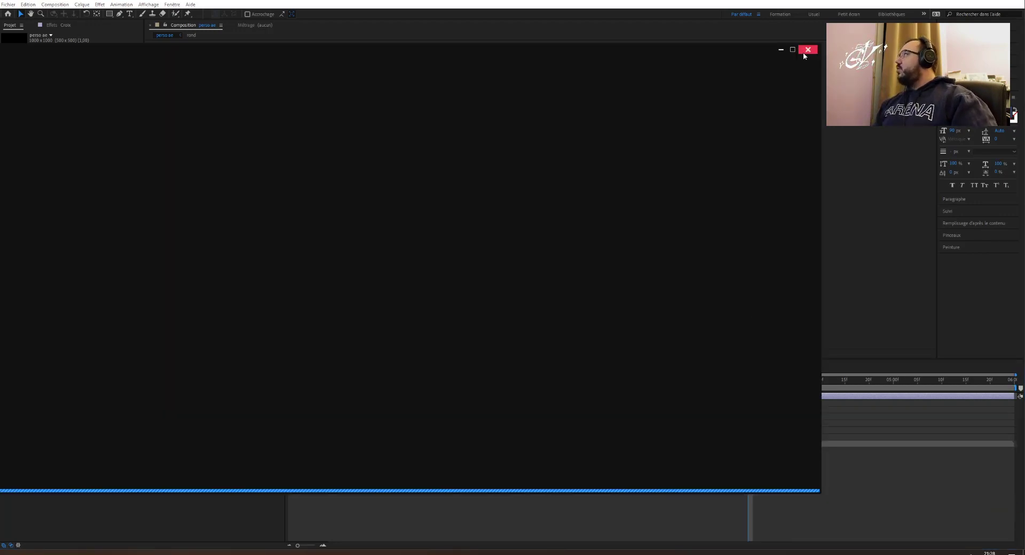
click(808, 49)
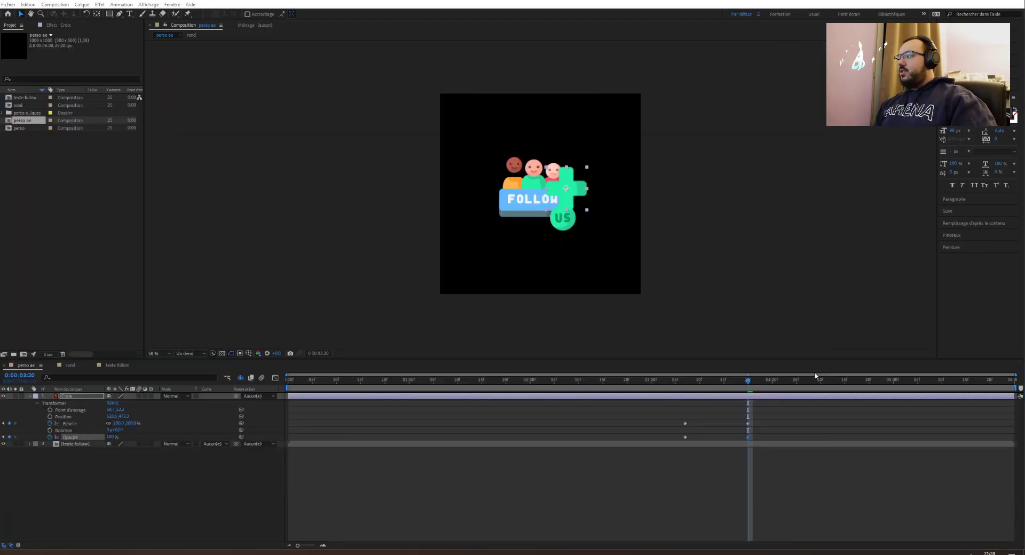
At 0:00:04:03, keyframe the Croix layer's scale at 100 %.
drag(748, 381, 789, 381)
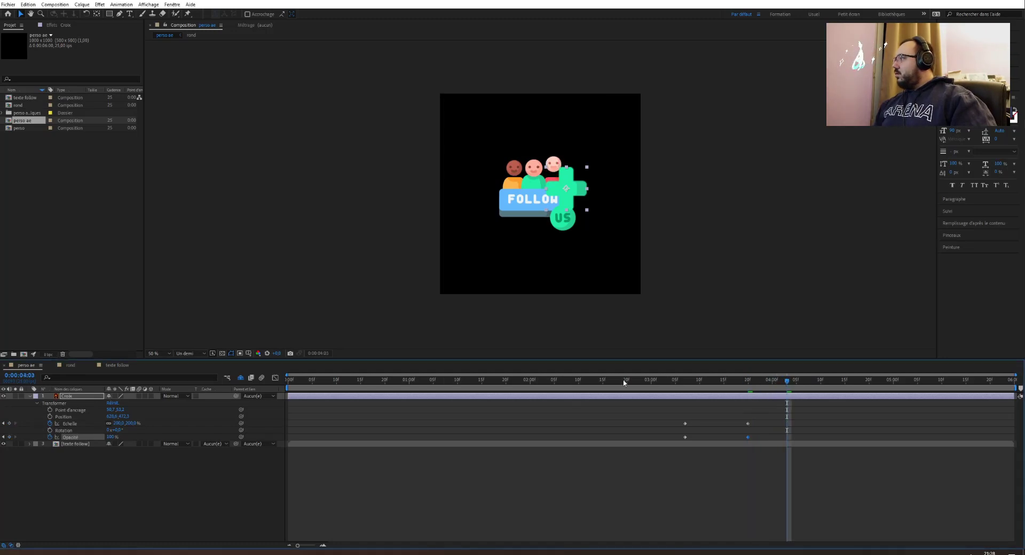
click(118, 424)
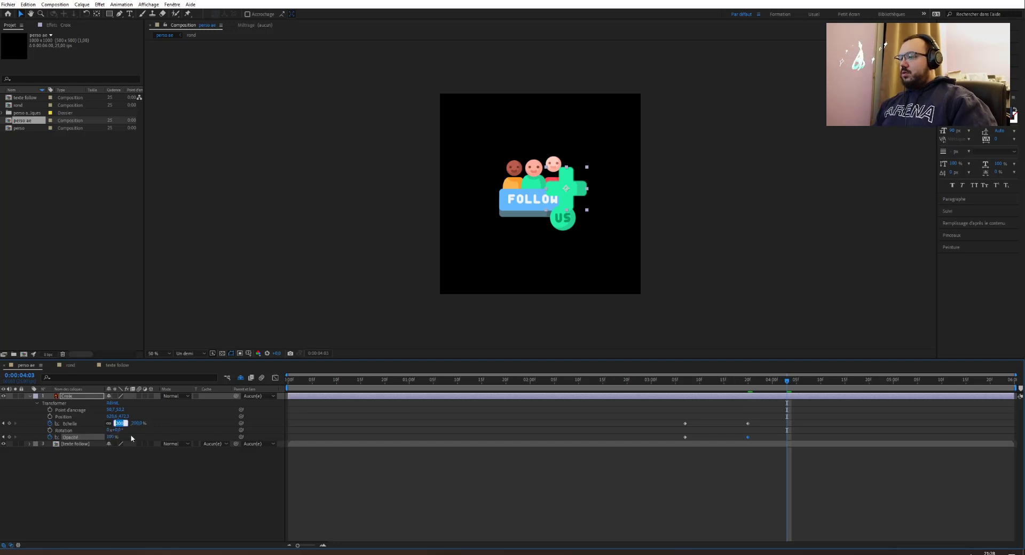
text(100)
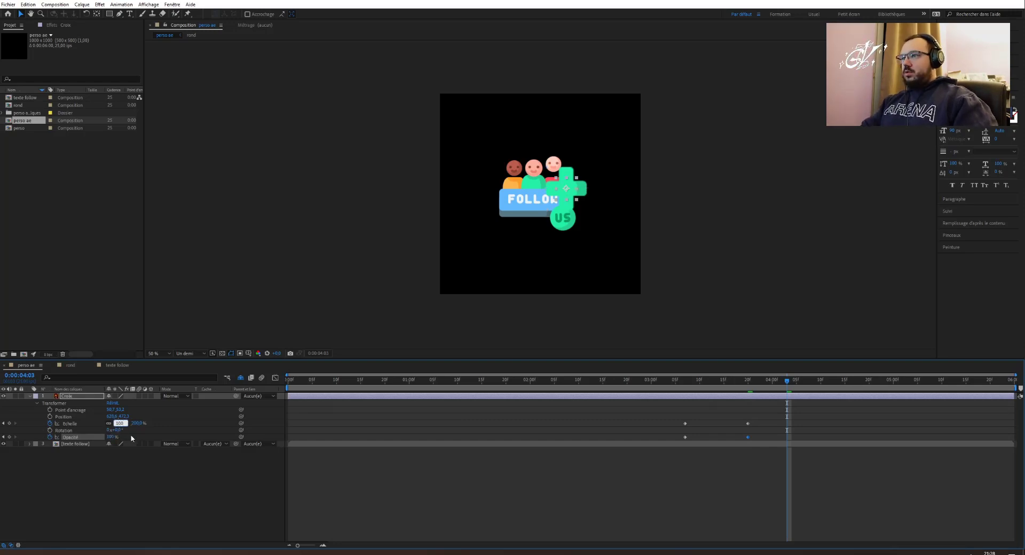
key(Return)
Keyframe the Croix layer's scale at 150 % at 0:00:04:10 and at 100 % at 0:00:04:16.
drag(796, 380, 821, 380)
click(119, 424)
text(150)
key(Return)
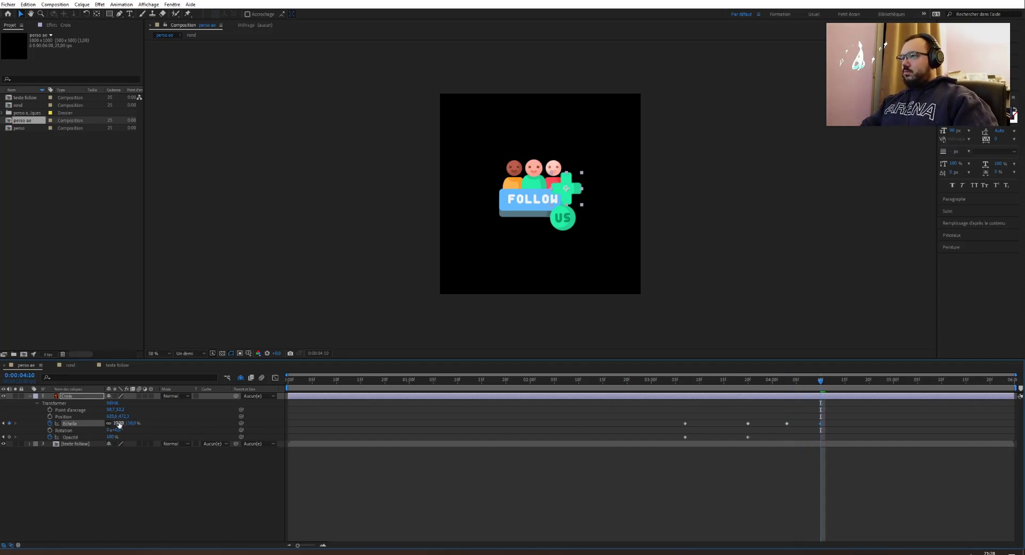
drag(821, 382, 851, 381)
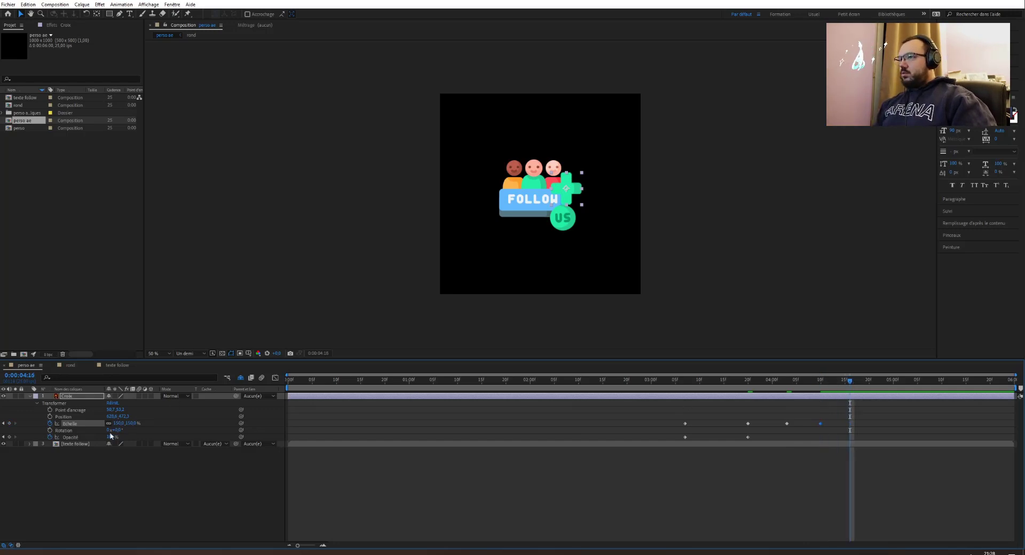
key(Return)
Tighten the cross's bounce by moving its last four scale keyframes to about 0:00:03:15, 0:00:03:21, 0:00:04:01 and 0:00:04:07, previewing the timing.
click(676, 381)
key(space)
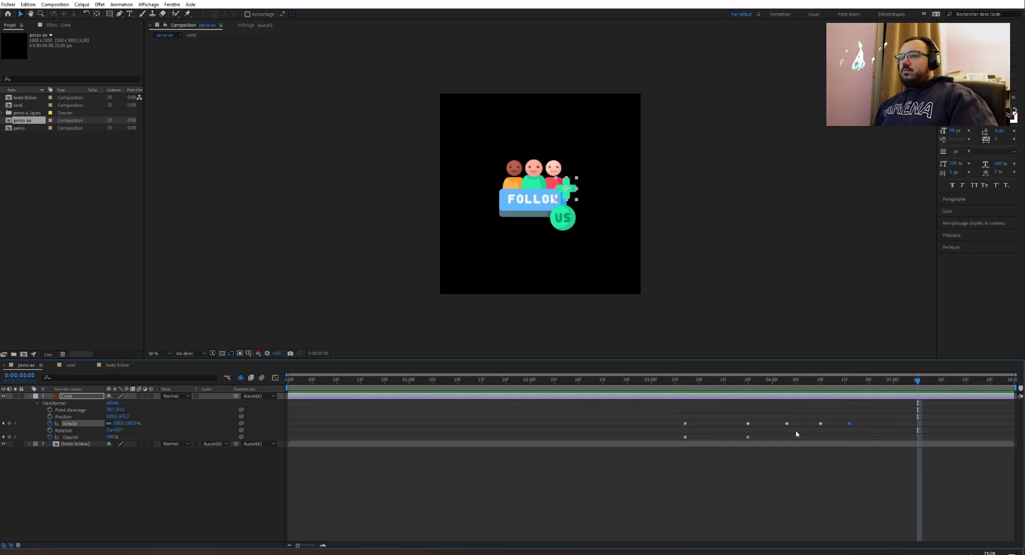
drag(673, 384, 763, 386)
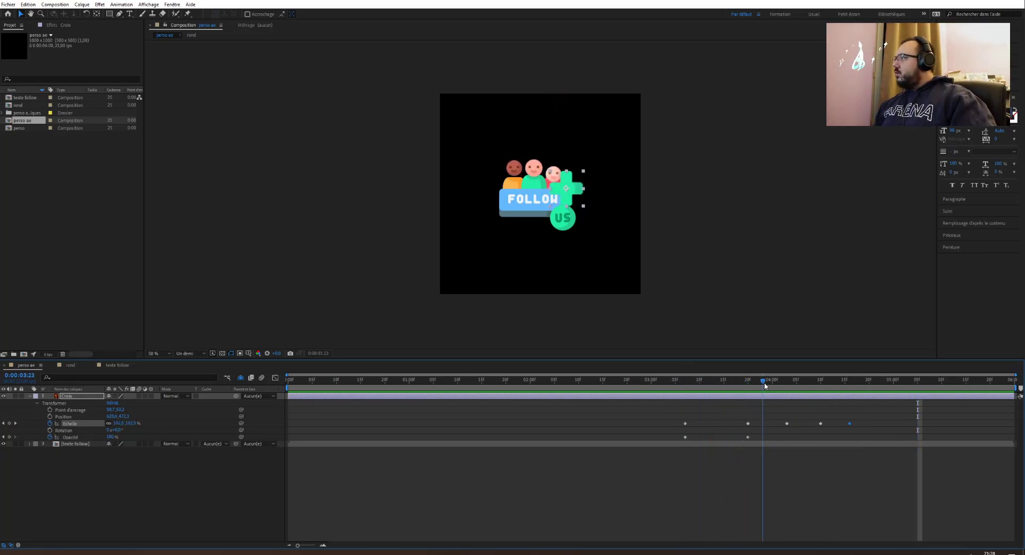
drag(748, 424, 722, 425)
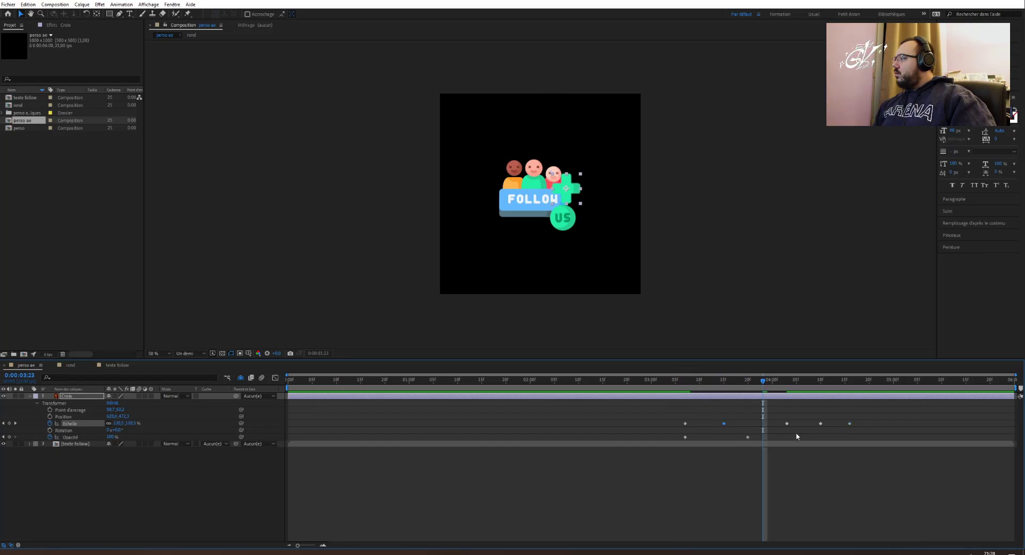
drag(787, 424, 753, 425)
drag(821, 423, 778, 425)
drag(865, 420, 775, 427)
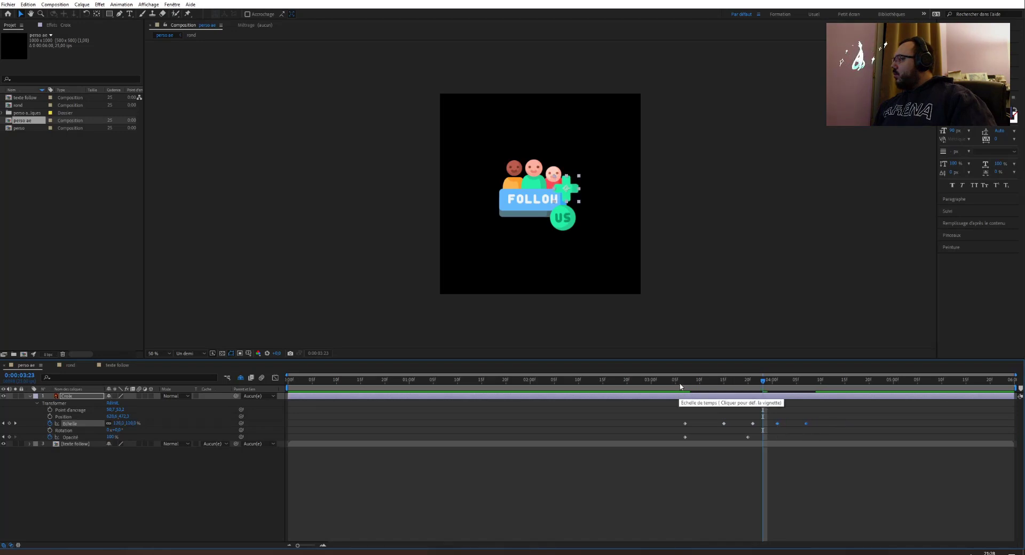
click(681, 382)
key(space)
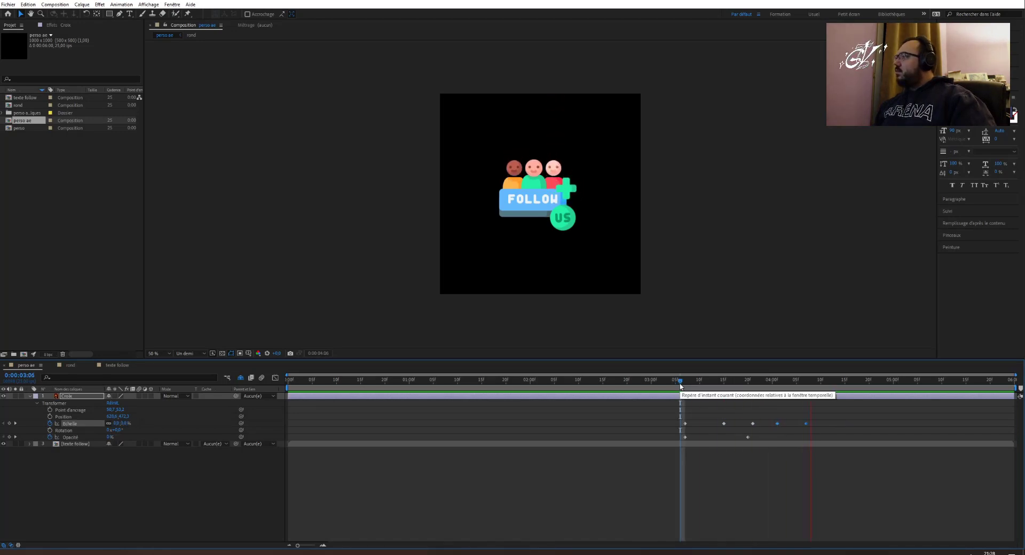
Slow the cross's bounce by moving its last four scale keyframes to about 0:00:03:21, 0:00:04:06, 0:00:04:11 and 0:00:04:17, and preview it.
drag(823, 422, 687, 426)
click(748, 425)
drag(820, 422, 843, 424)
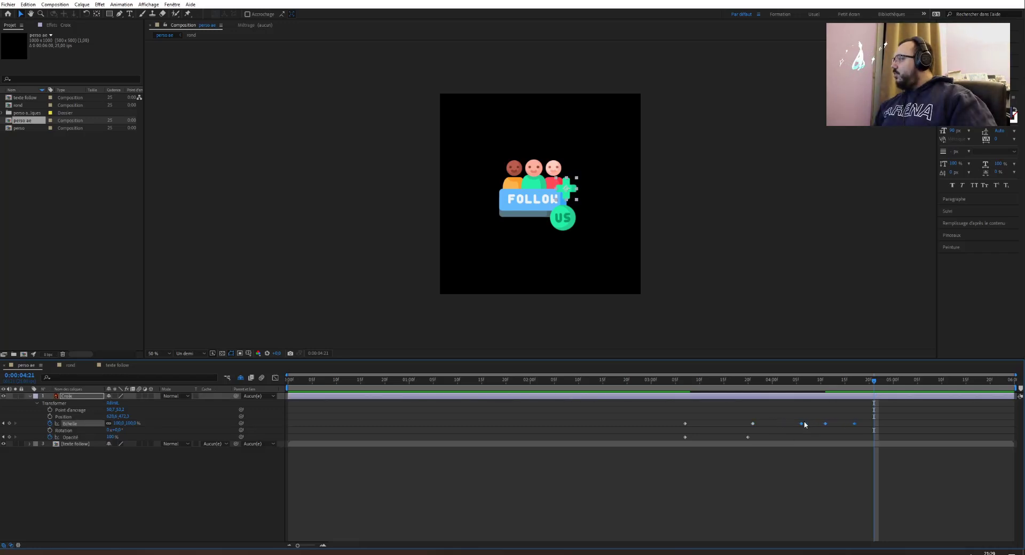
click(861, 422)
drag(874, 382, 641, 382)
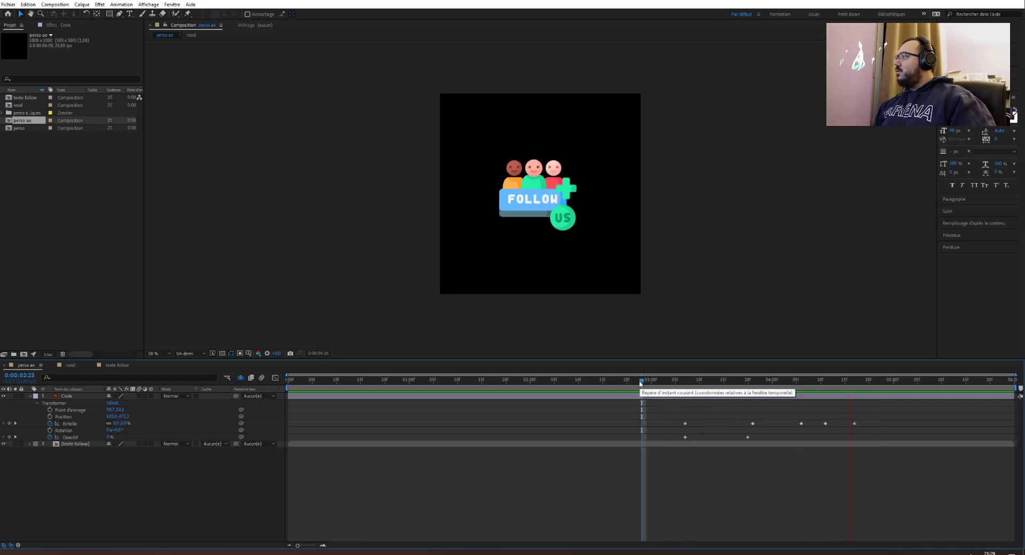
key(space)
Apply Easy Ease to all five scale keyframes of the Croix layer and preview the motion.
drag(872, 426, 687, 427)
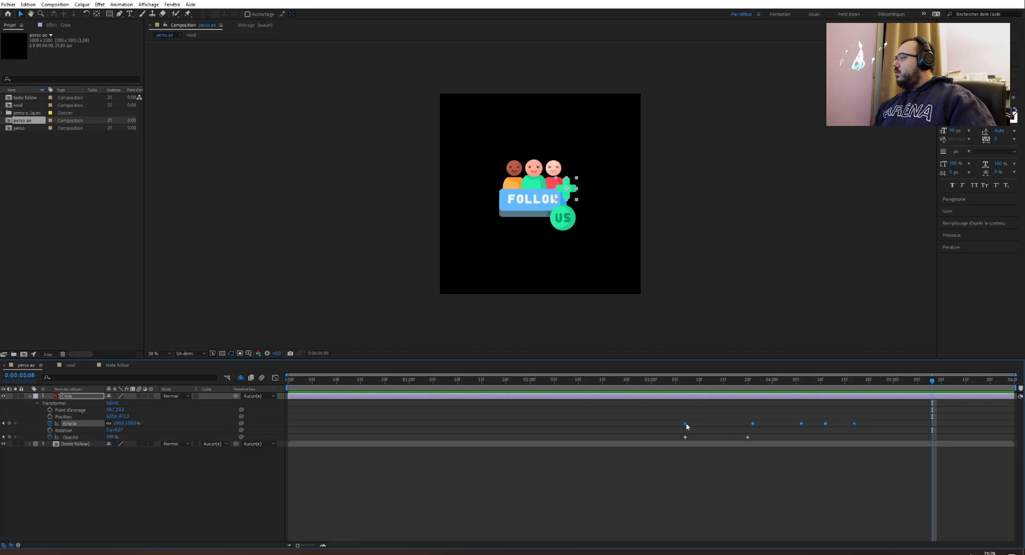
right_click(686, 423)
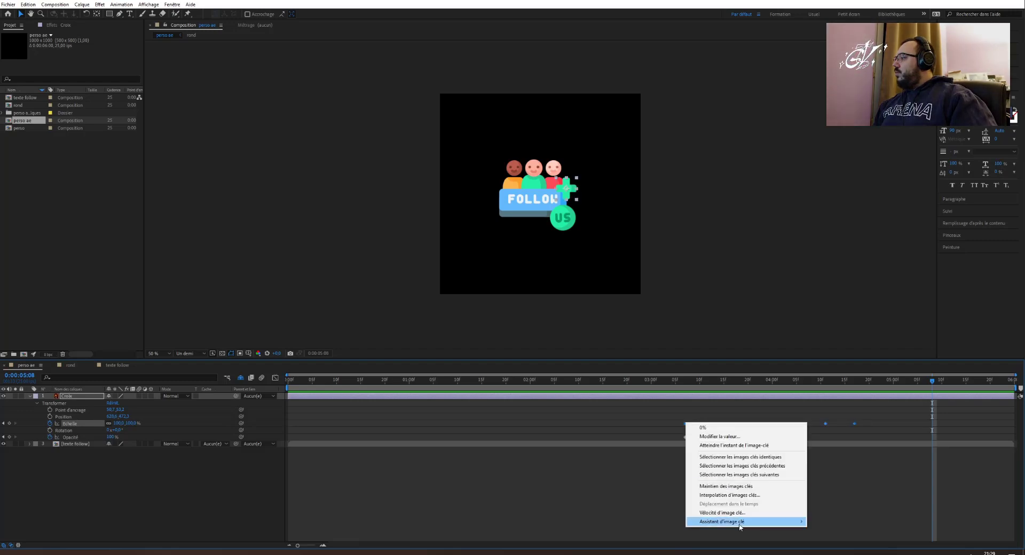
mouse_move(740, 522)
click(847, 509)
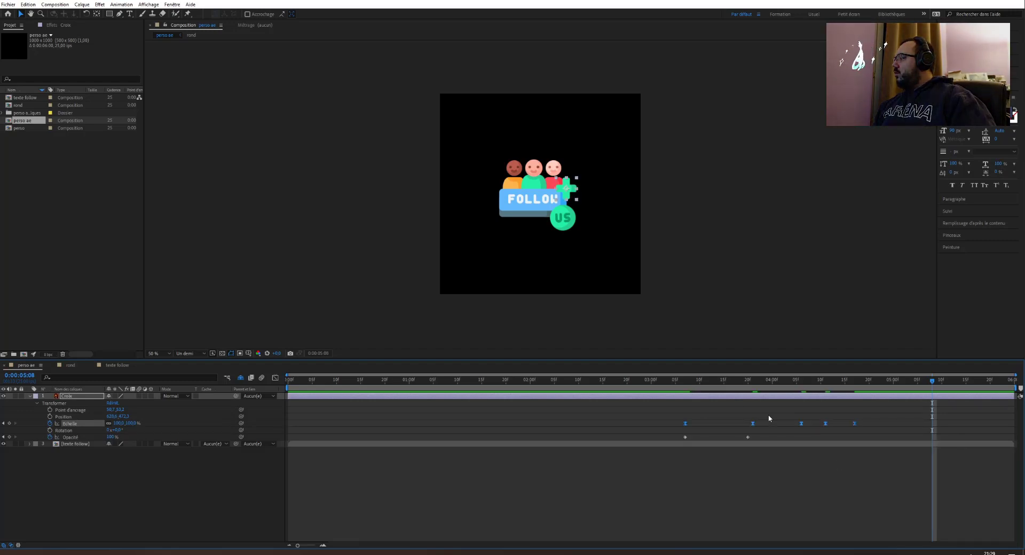
click(671, 380)
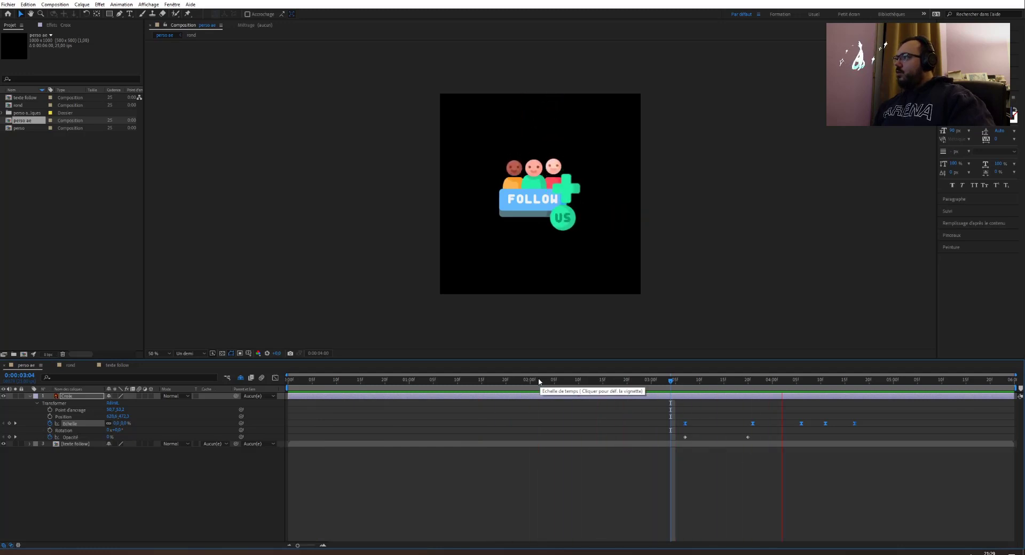
key(space)
Shift all of the Croix layer's scale and opacity keyframes later to start at about 0:00:03:16, and play back the result.
click(879, 380)
drag(866, 420, 730, 424)
click(578, 380)
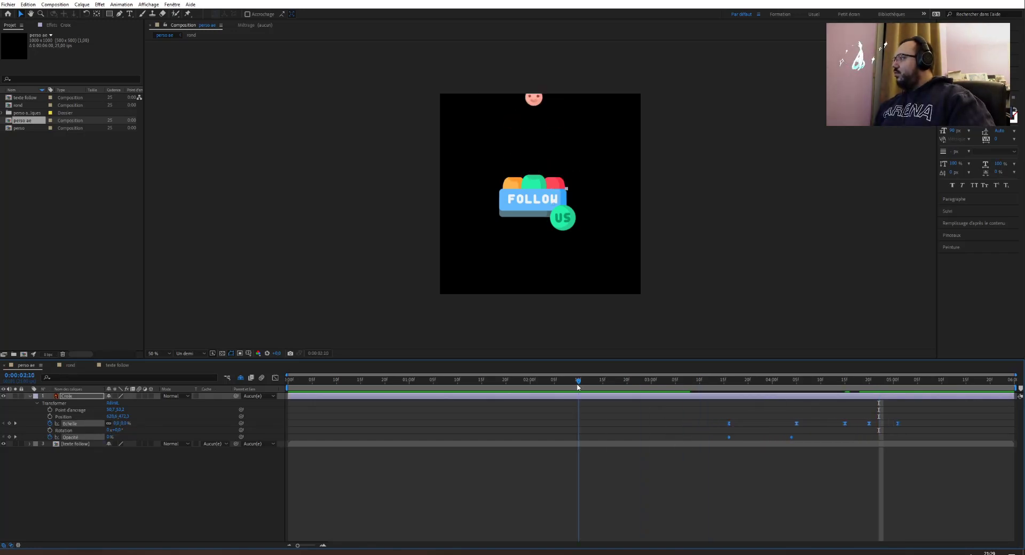
key(space)
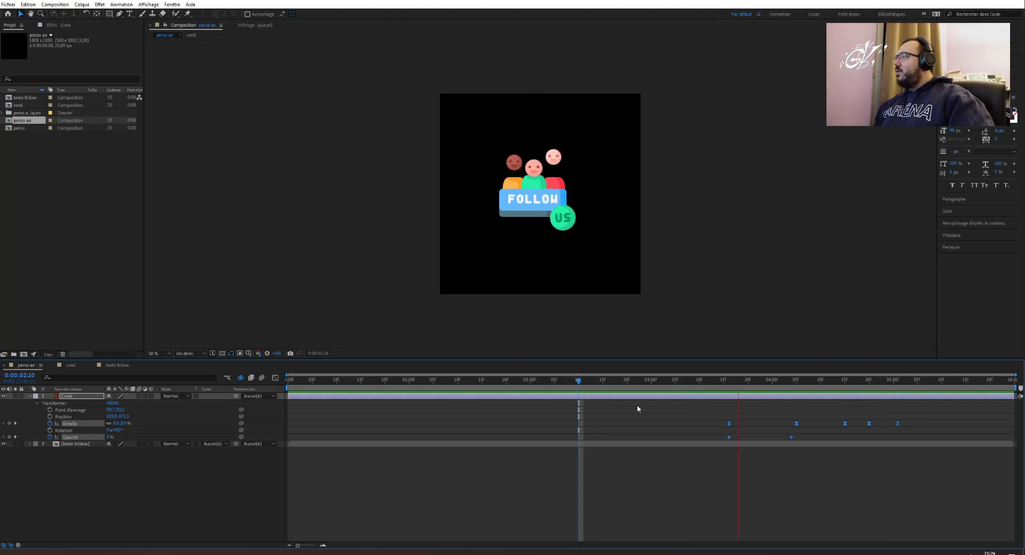
key(space)
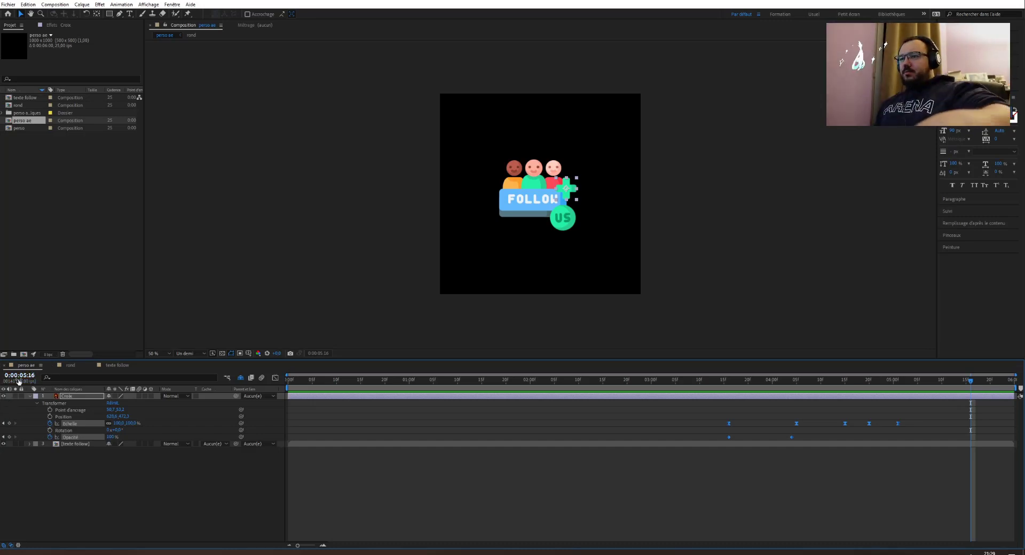
Move the Croix layer's last two scale keyframes later to about 0:00:04:24 and 0:00:05:05, and preview the cross's bounce.
drag(447, 381, 657, 417)
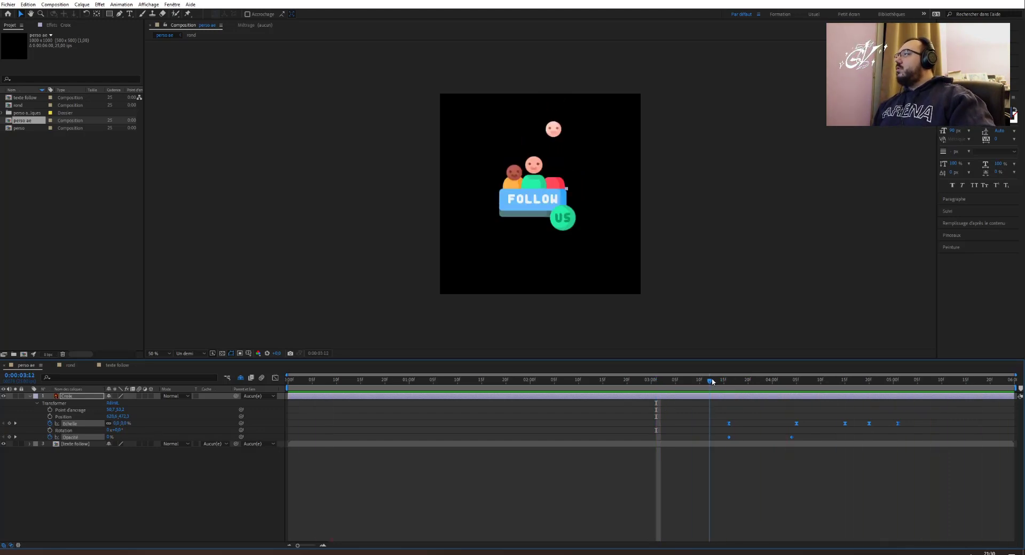
drag(879, 391, 714, 383)
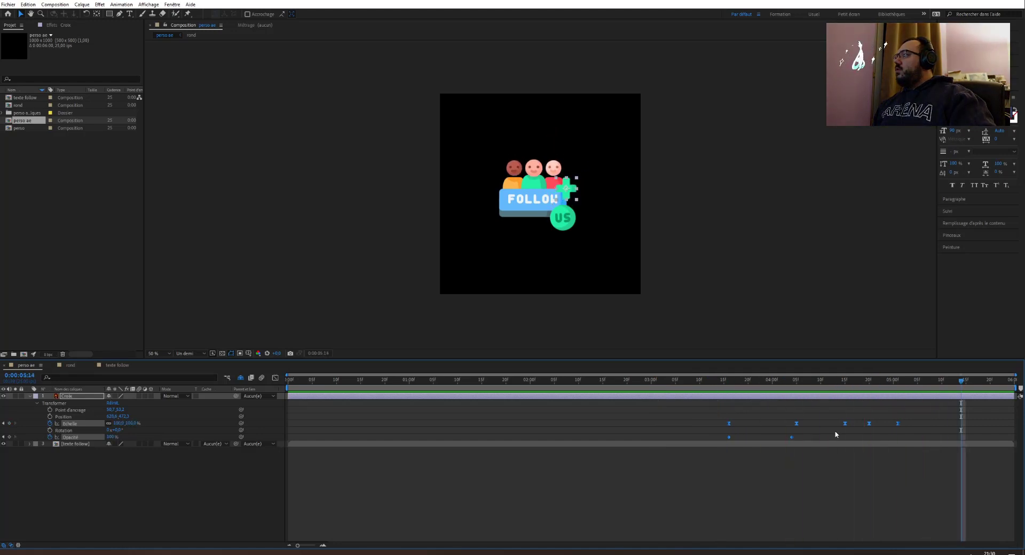
drag(913, 420, 864, 426)
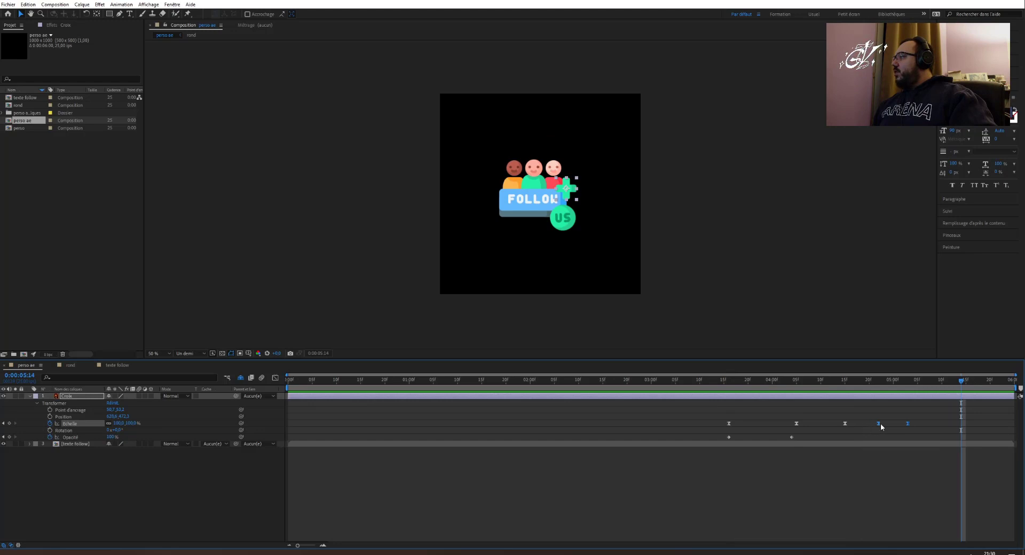
drag(718, 380, 706, 381)
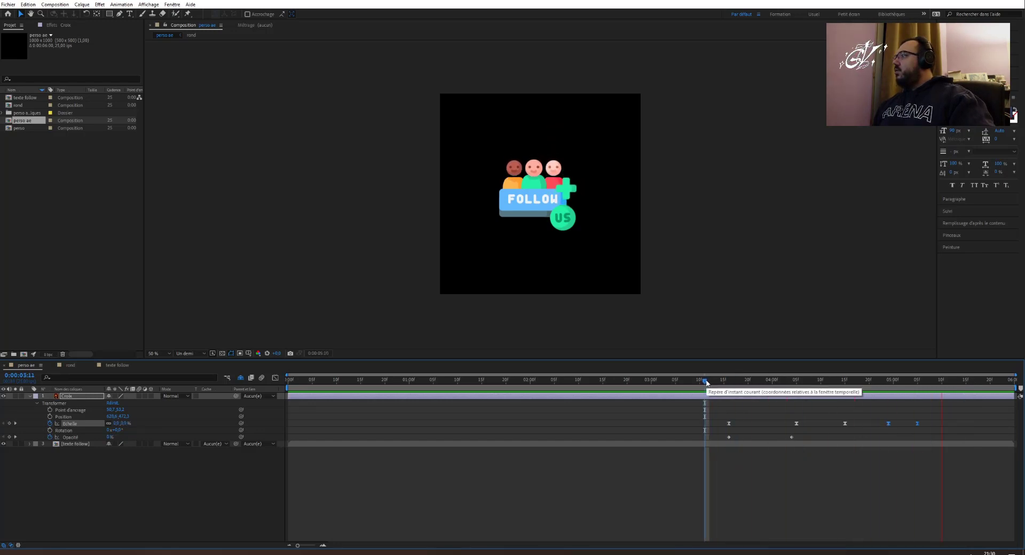
click(706, 383)
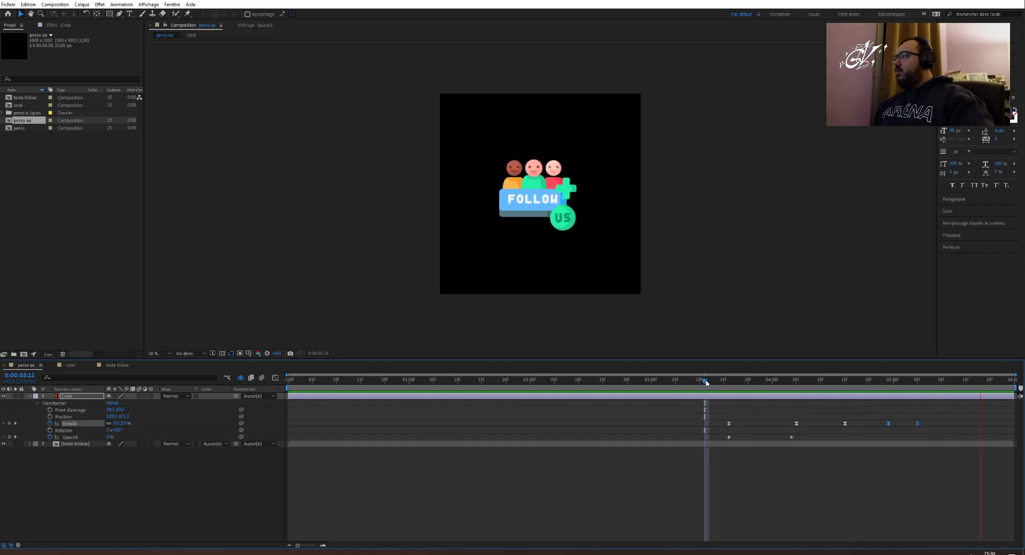
With the time at 0:00:01:05, open the texte follow composition and select all six letter layers.
key(Home)
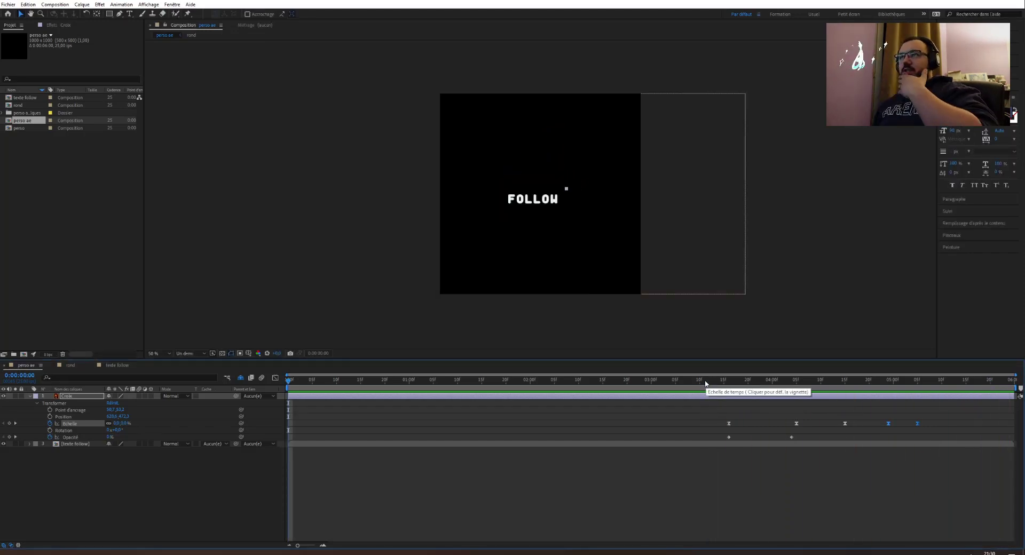
click(695, 381)
drag(673, 382, 435, 380)
double_click(67, 448)
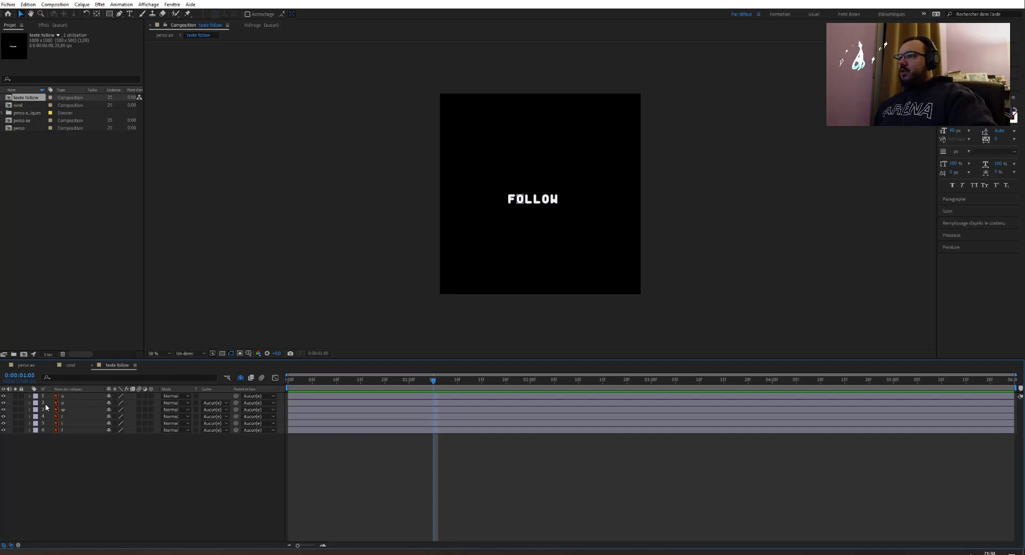
click(62, 397)
shift+click(62, 430)
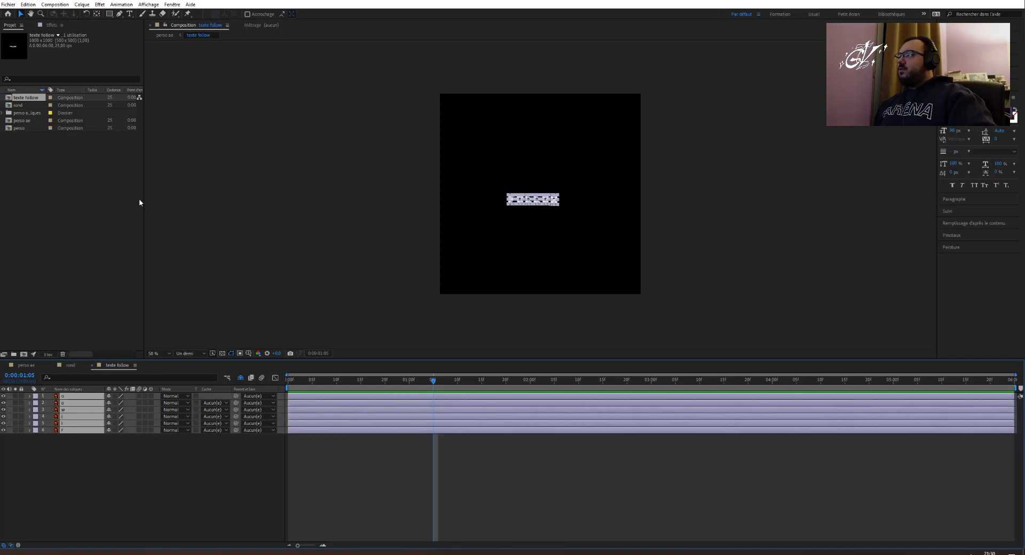
Try to move the anchor points of the selected FOLLOW letters with the Anchor Point tool.
click(109, 14)
key(period)
key(period)
key(period)
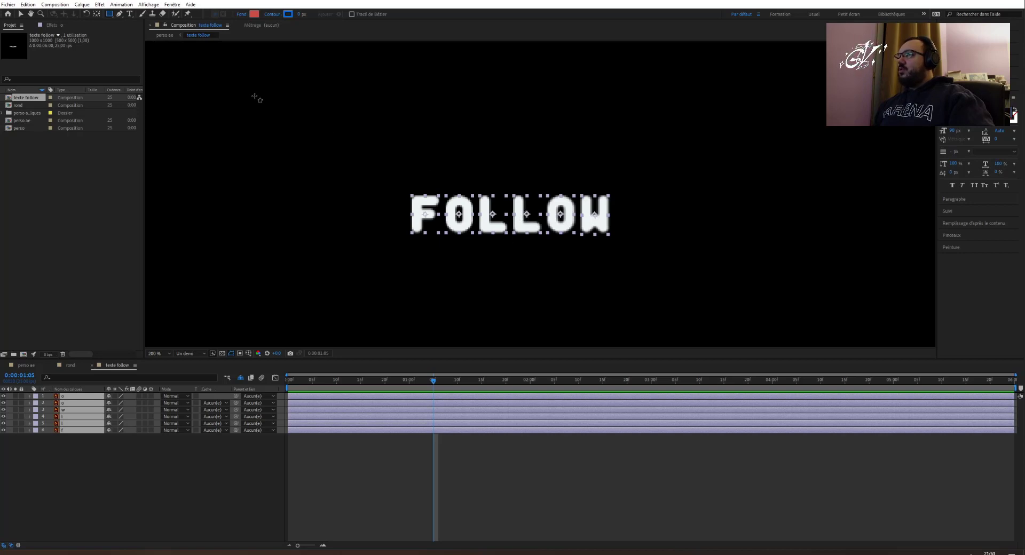
click(97, 14)
click(494, 215)
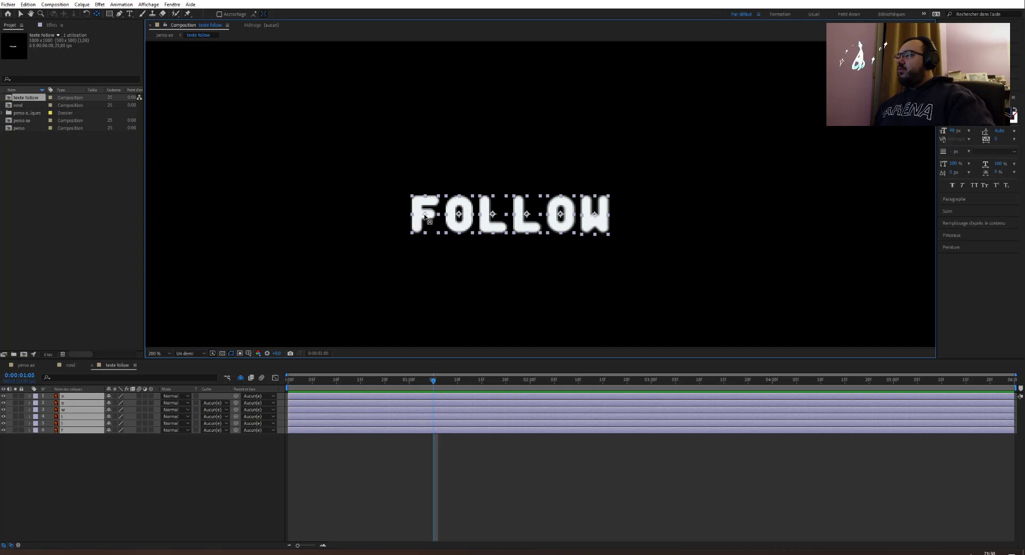
Shift the anchor points of all six letter layers down to the letters' bottom edge, and return to the perso ae composition.
click(29, 396)
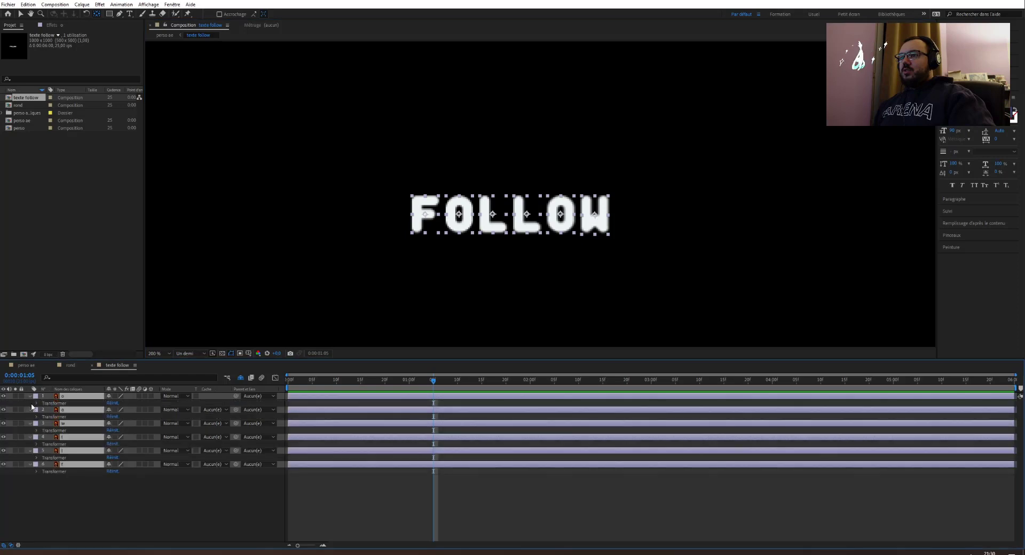
click(37, 403)
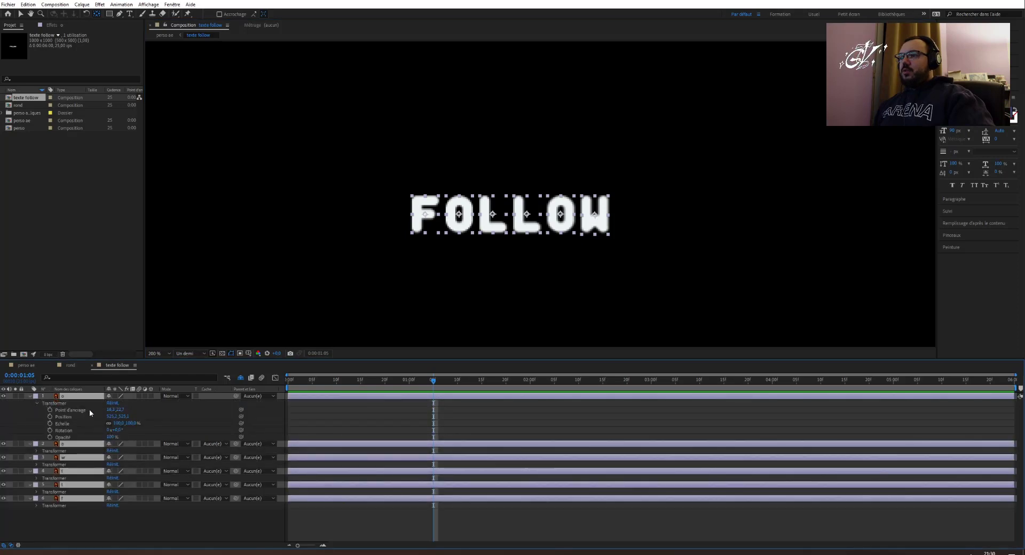
drag(119, 409, 130, 410)
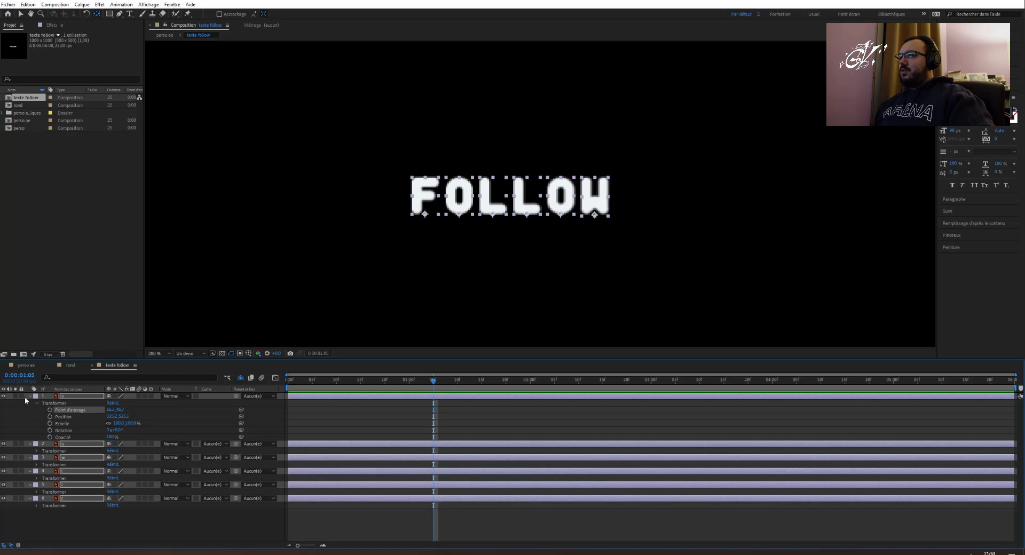
click(26, 366)
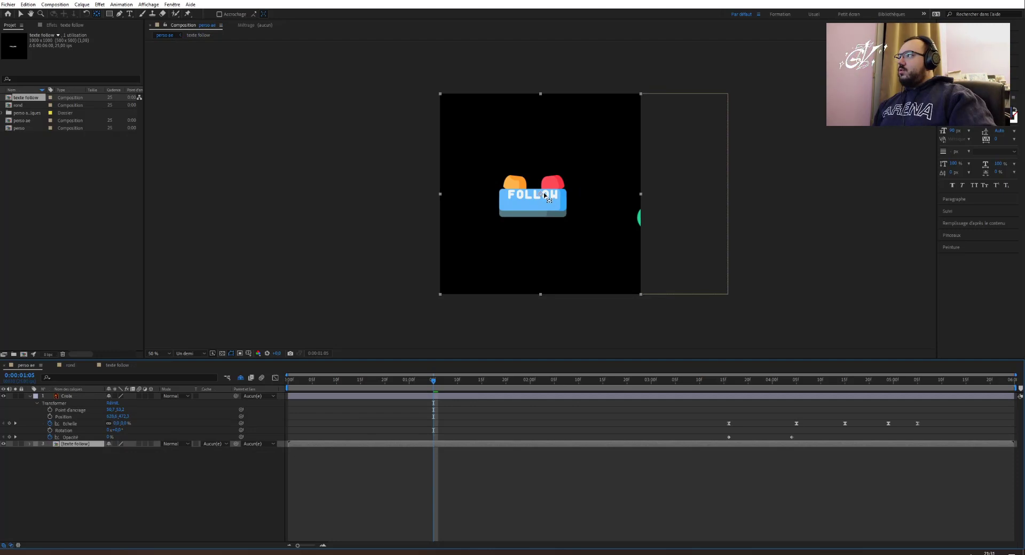
In the texte follow composition, move all six letters down to centre the word vertically on the blue button, checking the result in perso ae.
click(21, 13)
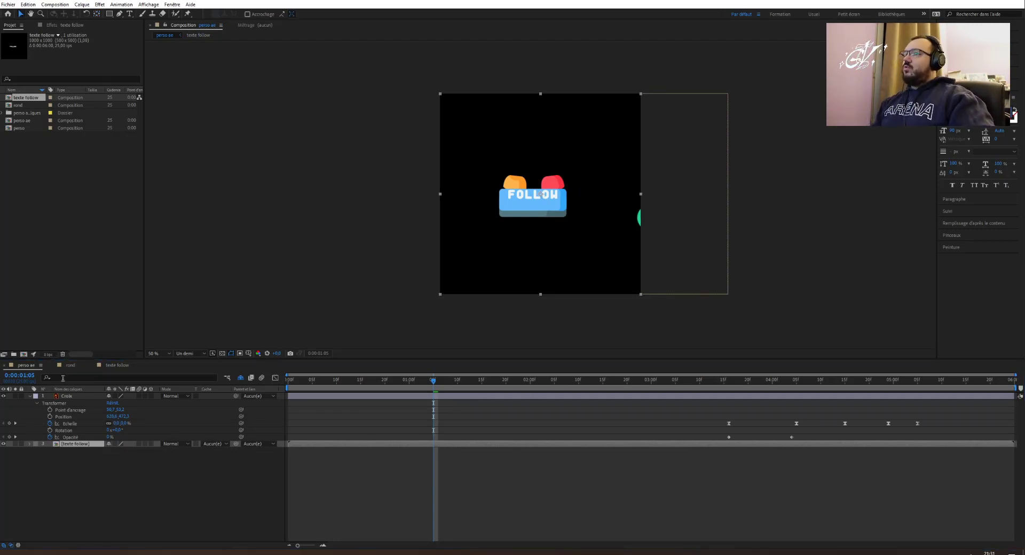
click(117, 365)
scroll(426, 252, down, 3)
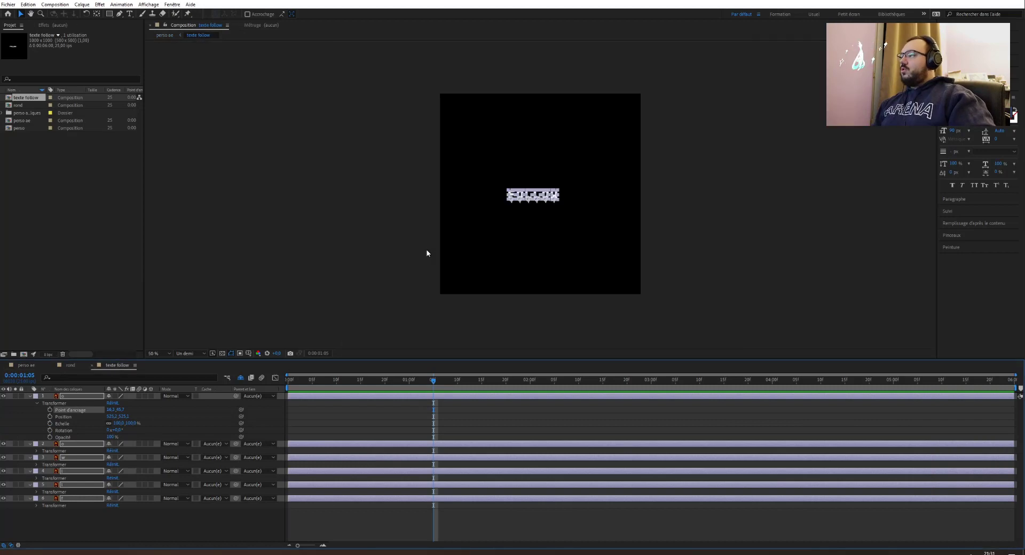
scroll(427, 252, up, 2)
drag(516, 201, 517, 211)
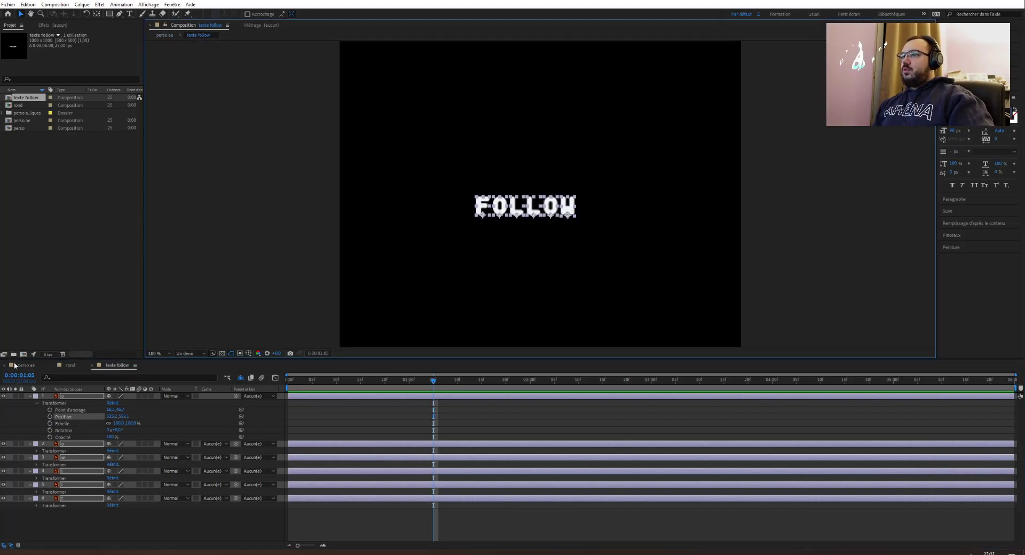
click(20, 366)
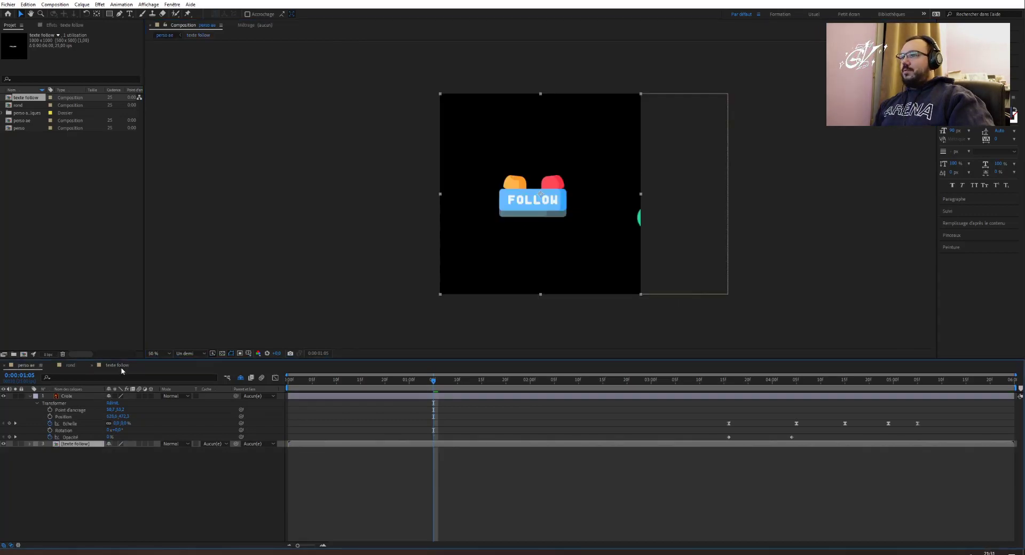
click(119, 366)
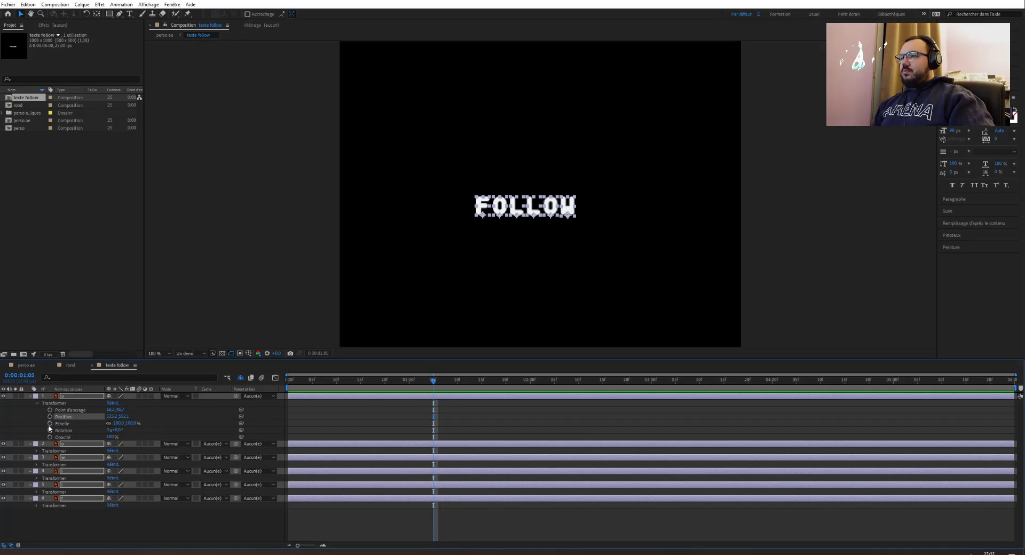
At 0:00:01:05, start scale keyframes on all six letter layers with only the vertical scale set to 0%.
click(49, 424)
click(131, 424)
text(0)
key(Return)
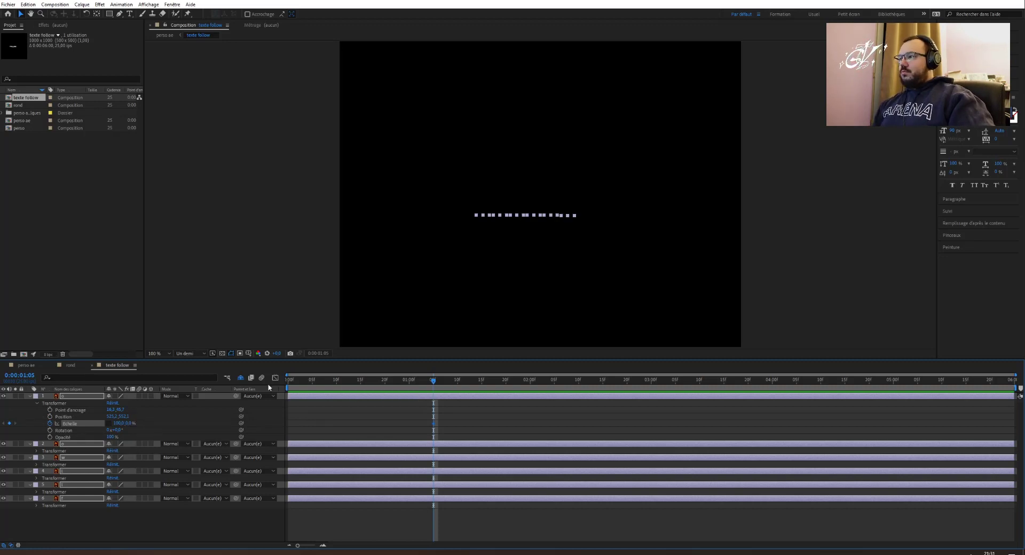
At 0:00:01:15, set the vertical scale of all six letter layers to 150%.
drag(433, 382, 457, 382)
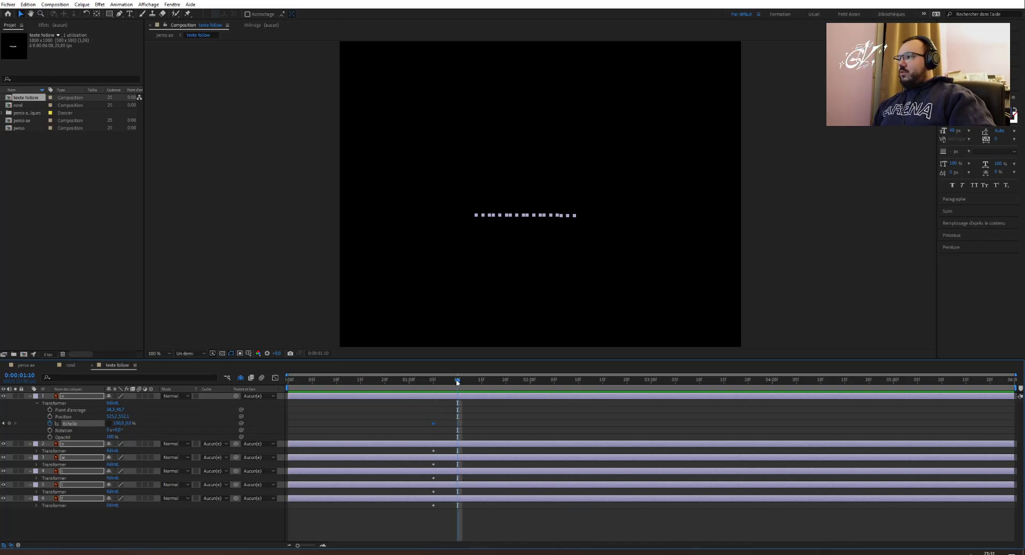
click(482, 381)
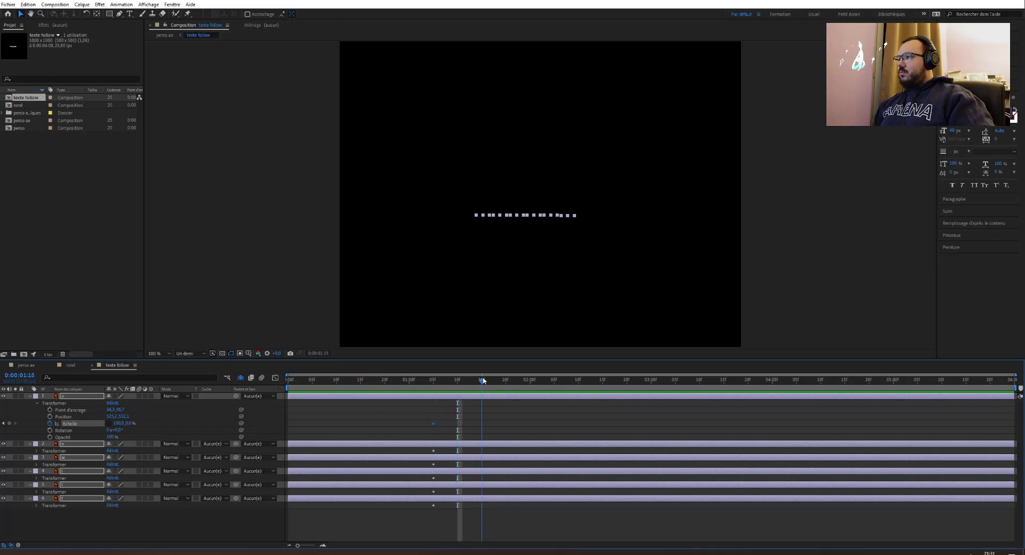
click(132, 424)
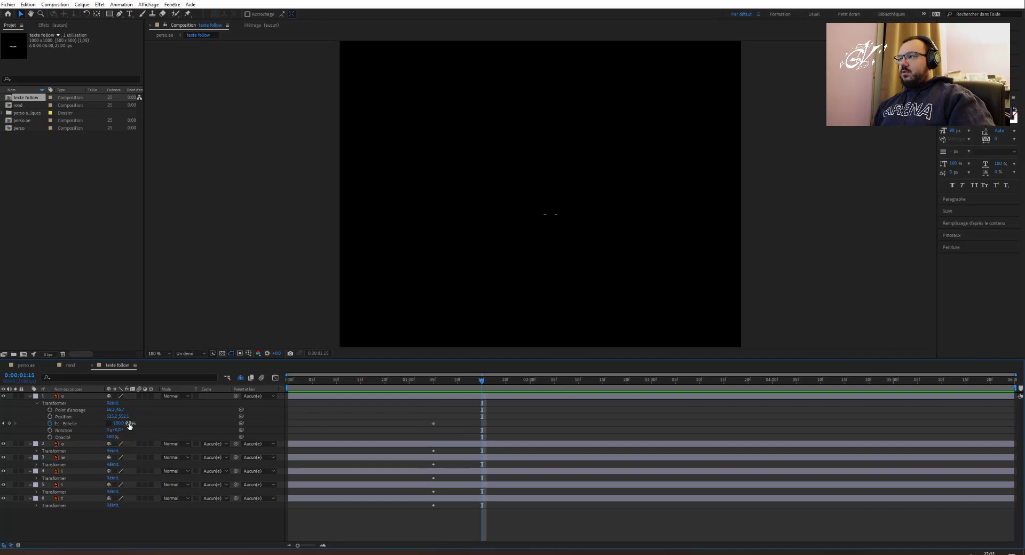
click(60, 397)
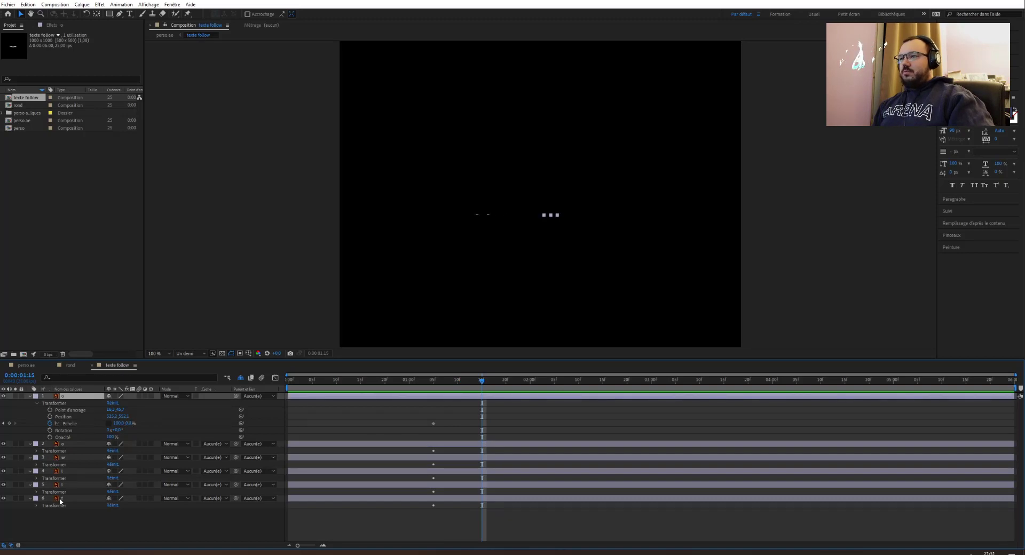
shift+click(60, 499)
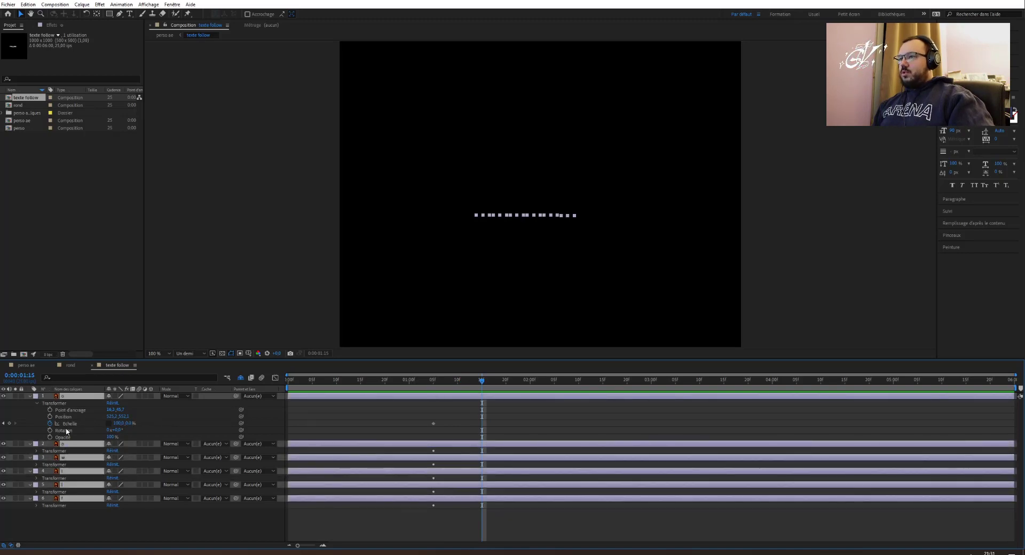
drag(127, 423, 128, 423)
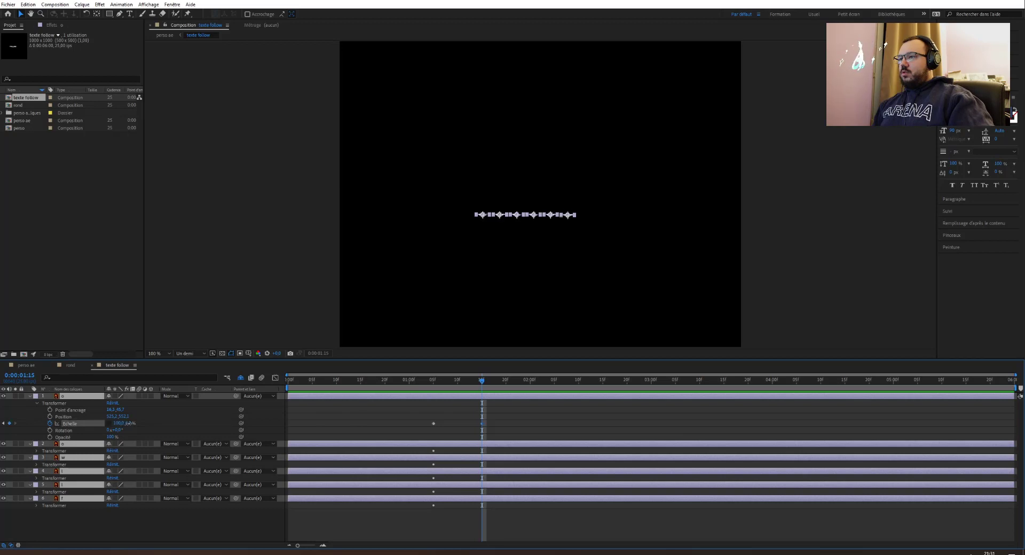
click(129, 423)
text(150)
key(Return)
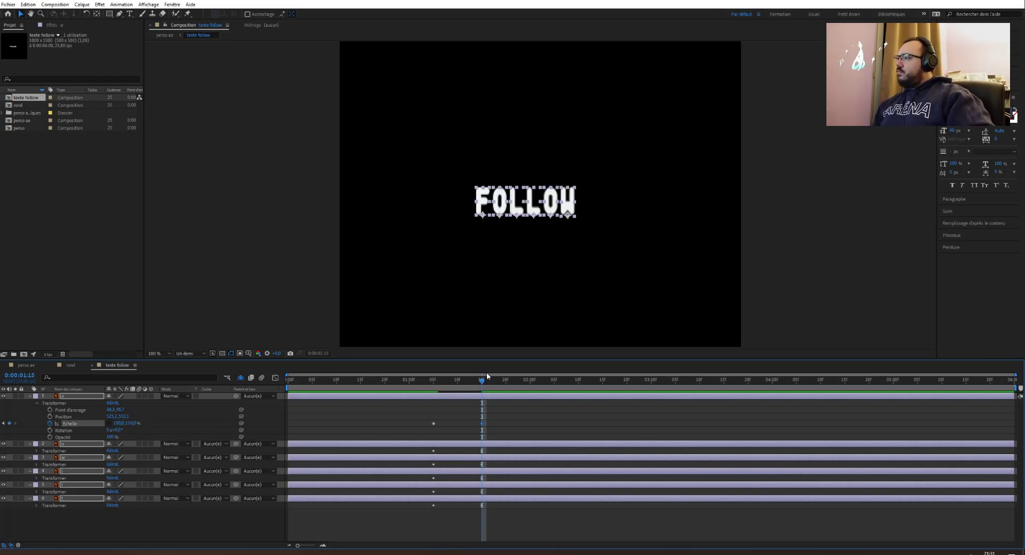
At 0:00:01:24, set the vertical scale of all six letter layers to 100% and preview the letters' animation.
drag(485, 382, 527, 381)
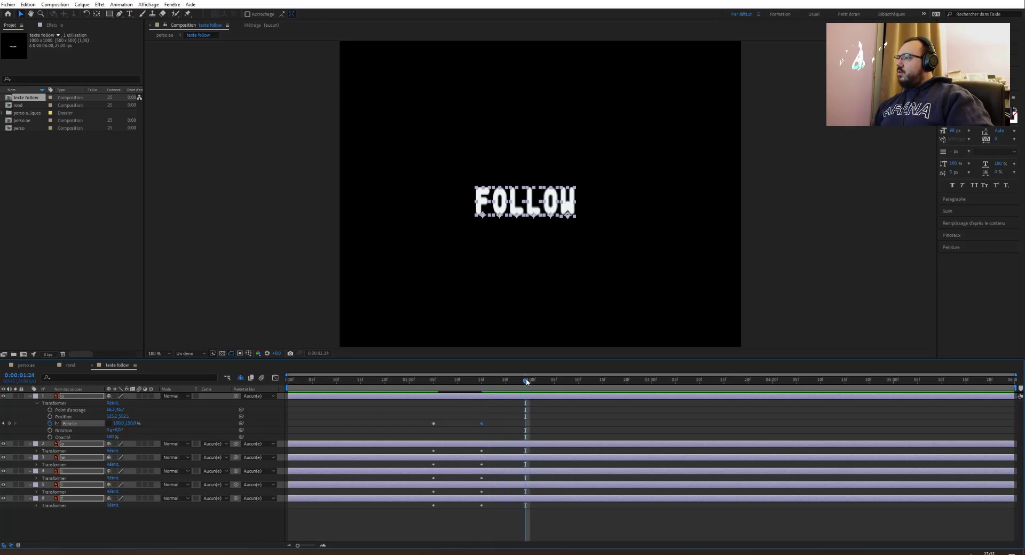
click(129, 423)
text(100)
key(Return)
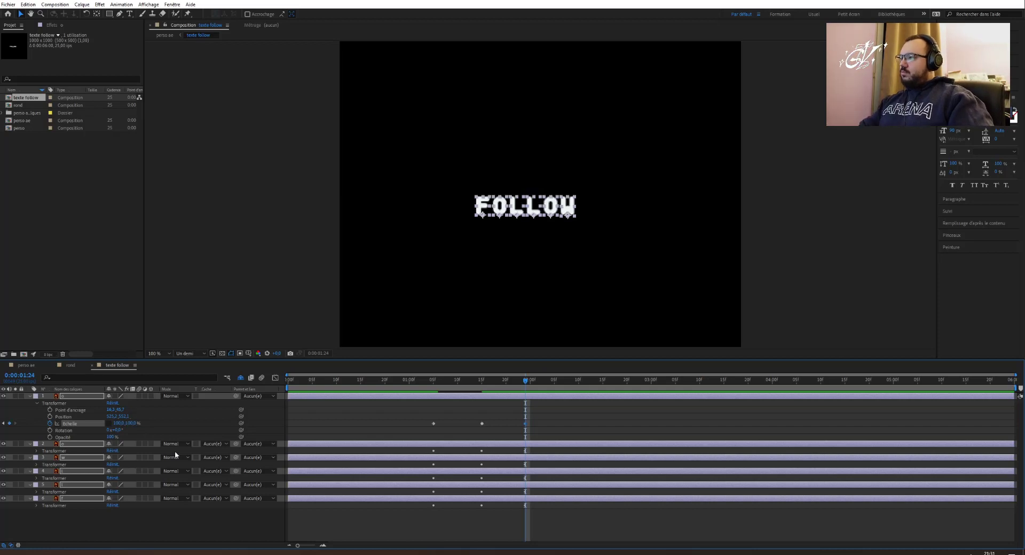
click(423, 381)
key(space)
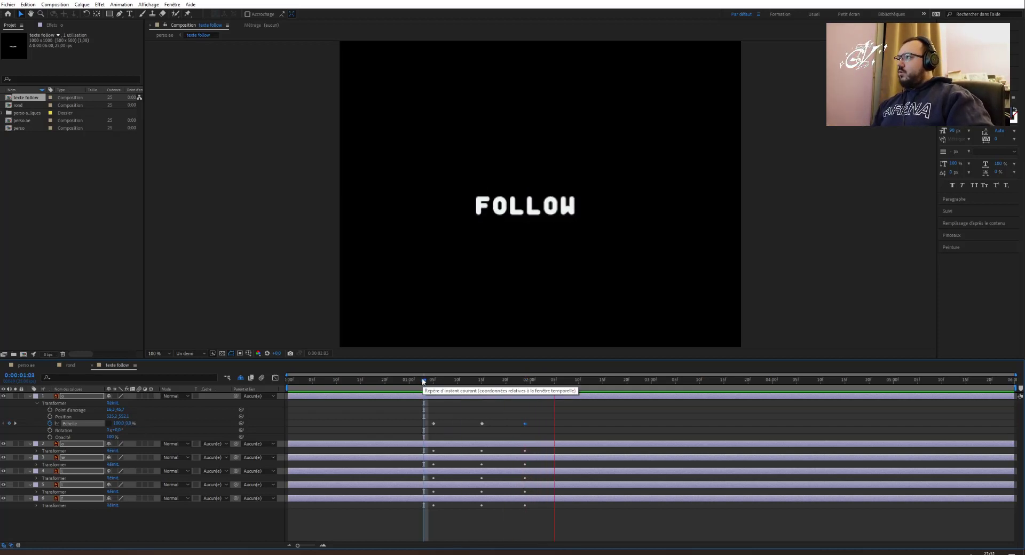
key(space)
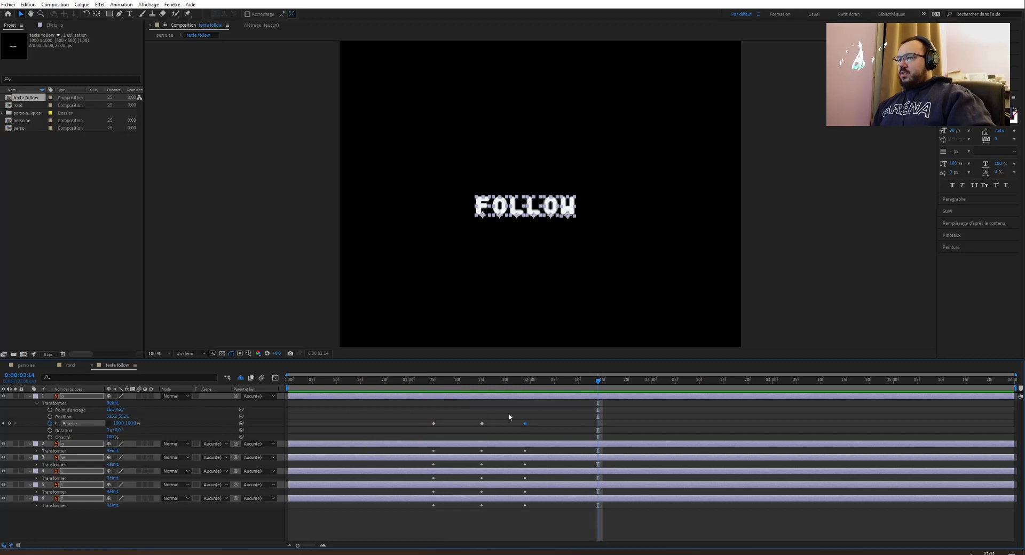
Show only the scale property and its keyframes for all six letter layers.
click(418, 422)
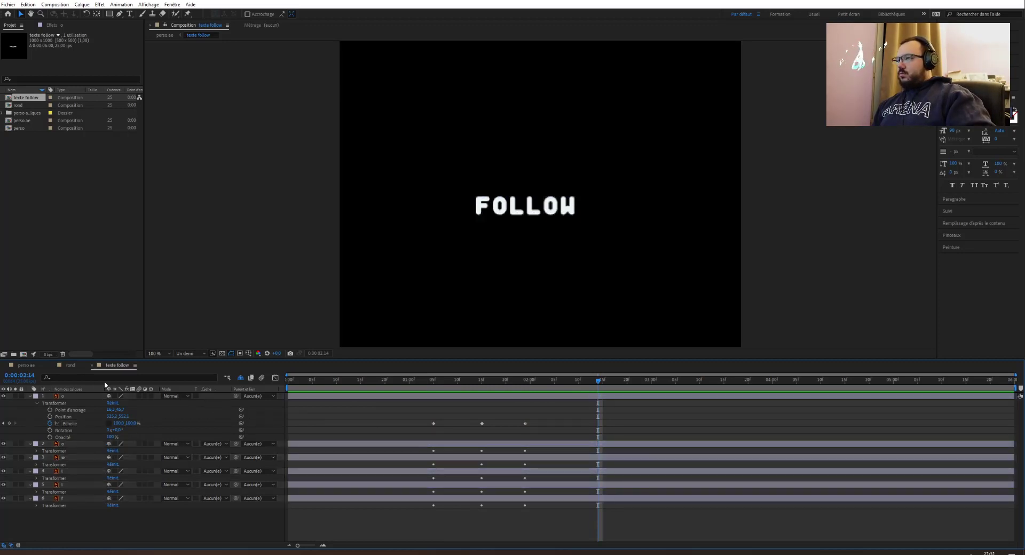
drag(79, 401, 57, 510)
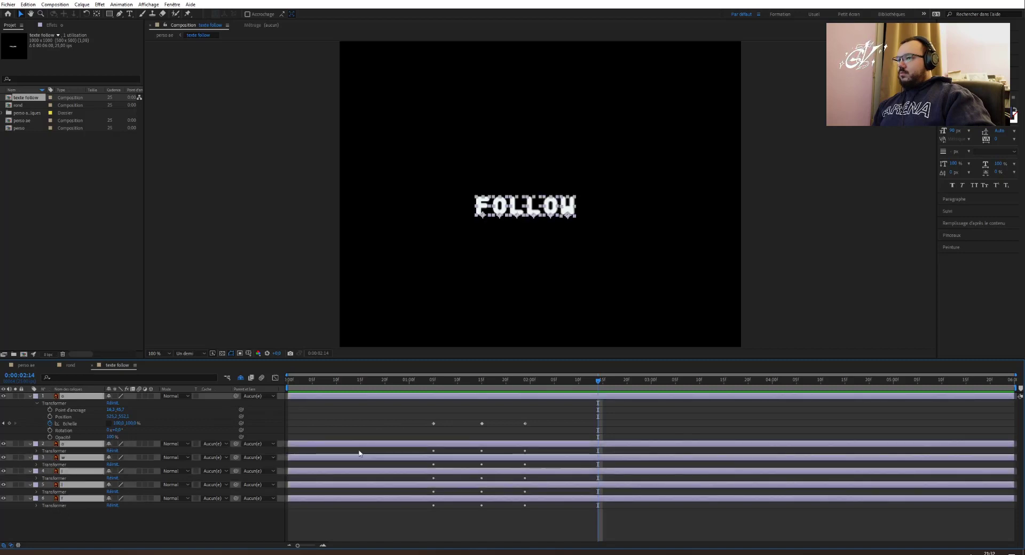
drag(534, 426, 315, 416)
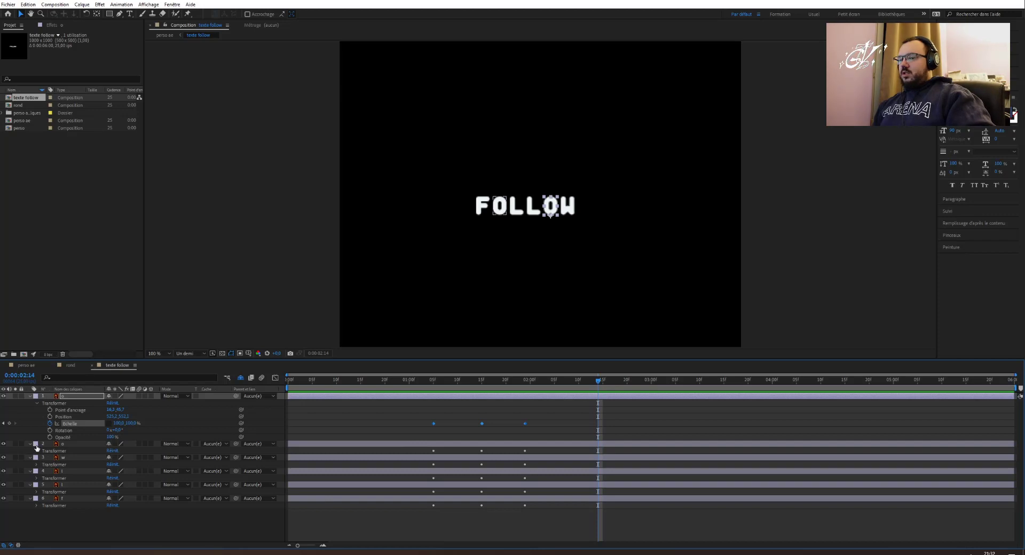
key(s)
key(ctrl+a)
key(s)
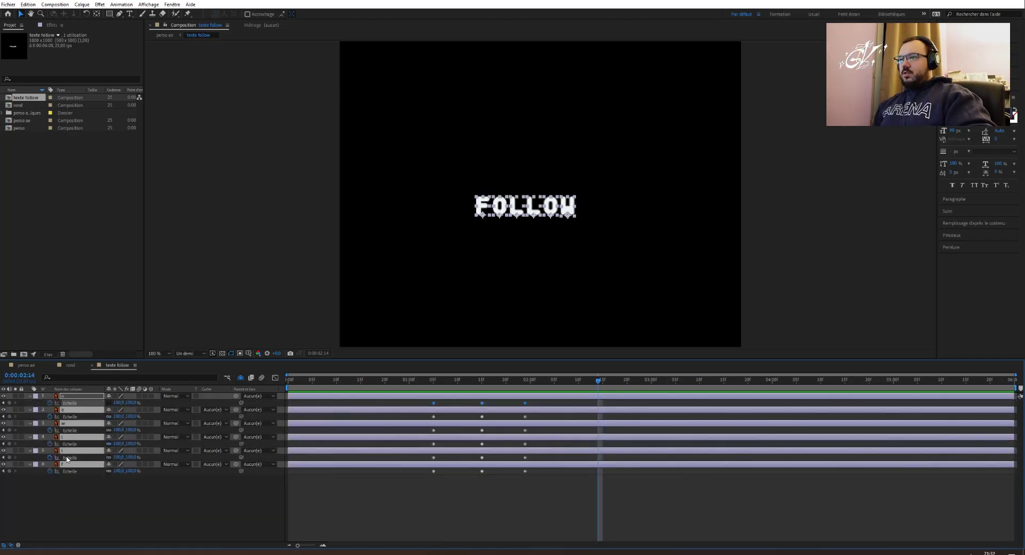
drag(463, 424, 608, 424)
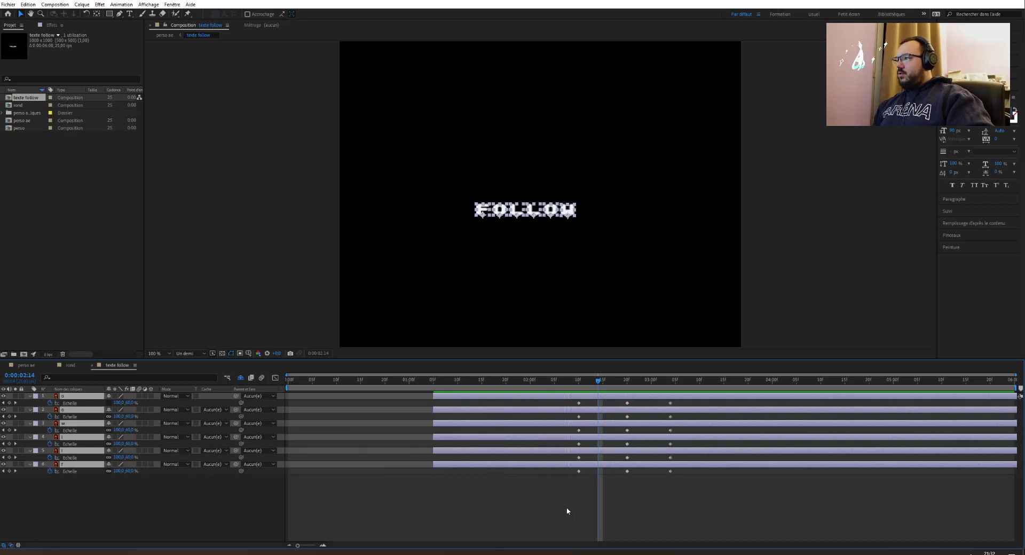
key(ctrl+z)
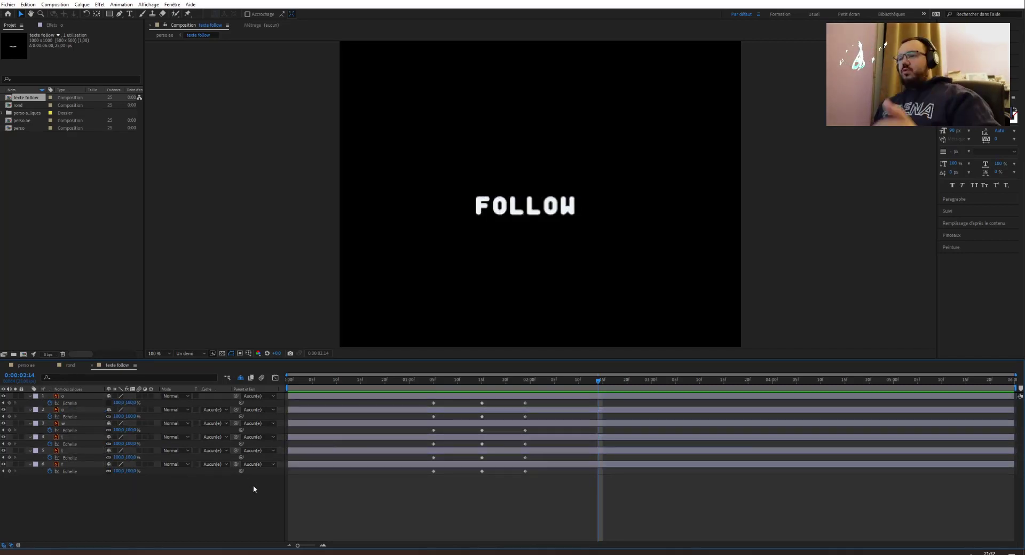
Apply Easy Ease to all the scale keyframes of the six letter layers.
click(63, 397)
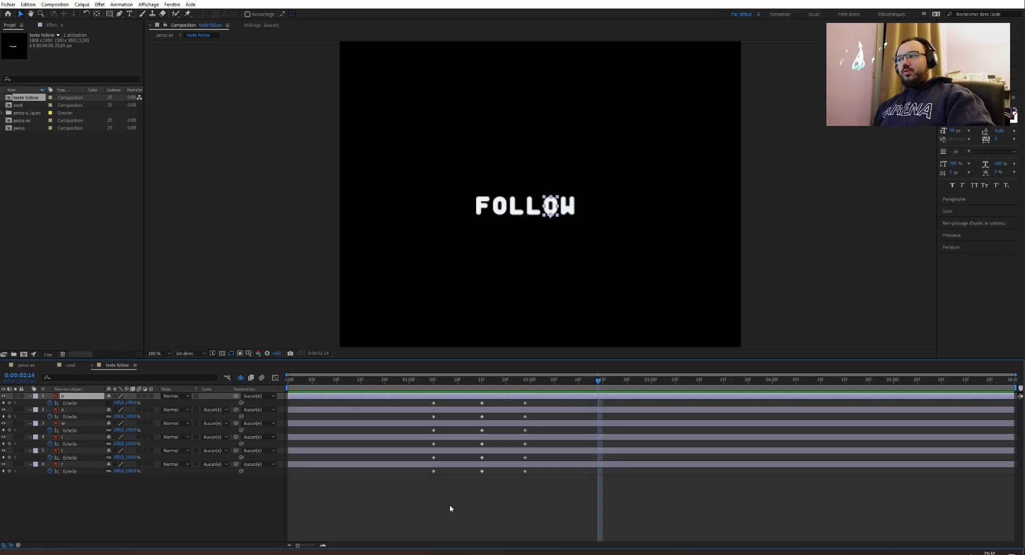
drag(410, 512, 523, 402)
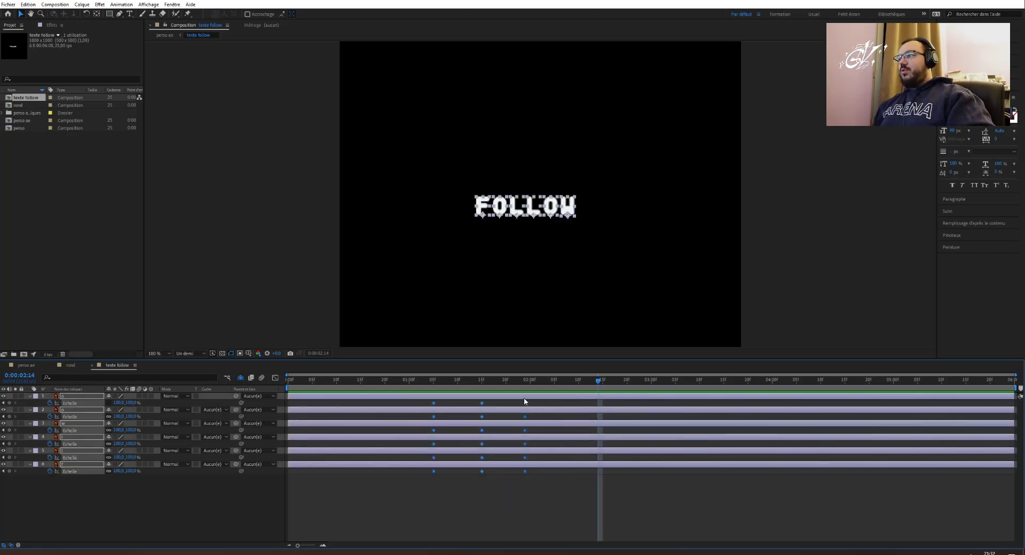
right_click(522, 403)
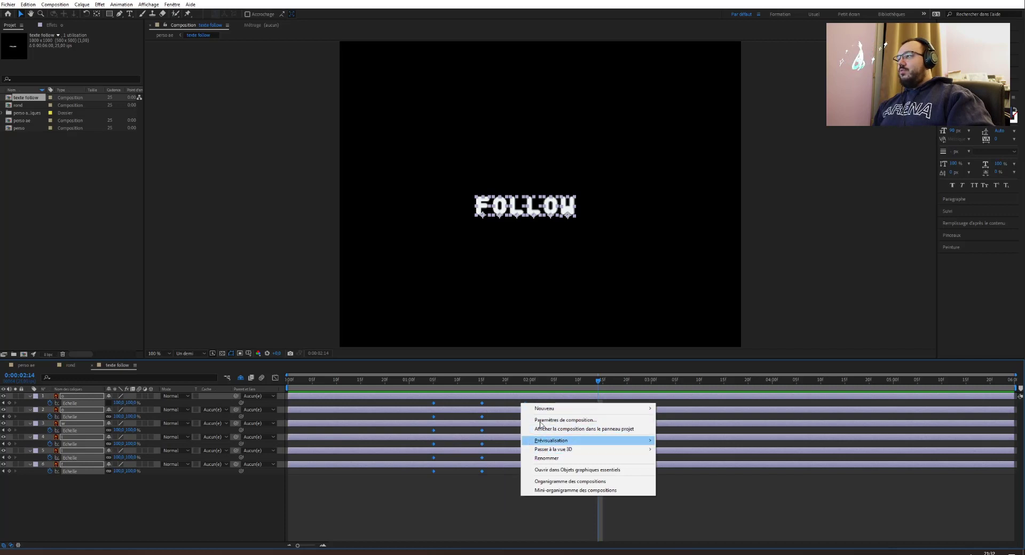
right_click(481, 404)
right_click(482, 404)
mouse_move(521, 501)
click(634, 484)
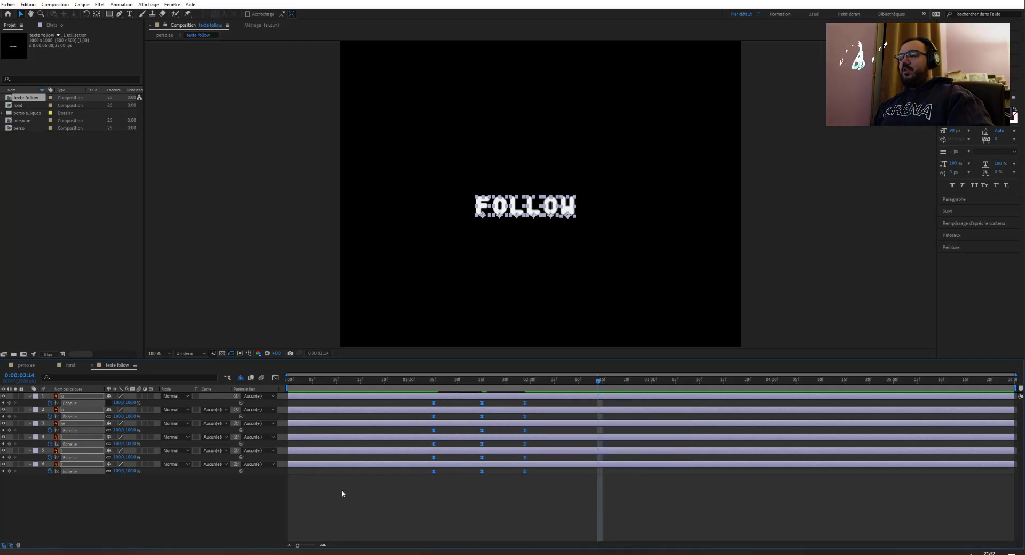
Examine the speed curves of the letters' scale keyframes in the Graph Editor, undoing any accidental scale change.
click(276, 379)
mouse_move(525, 496)
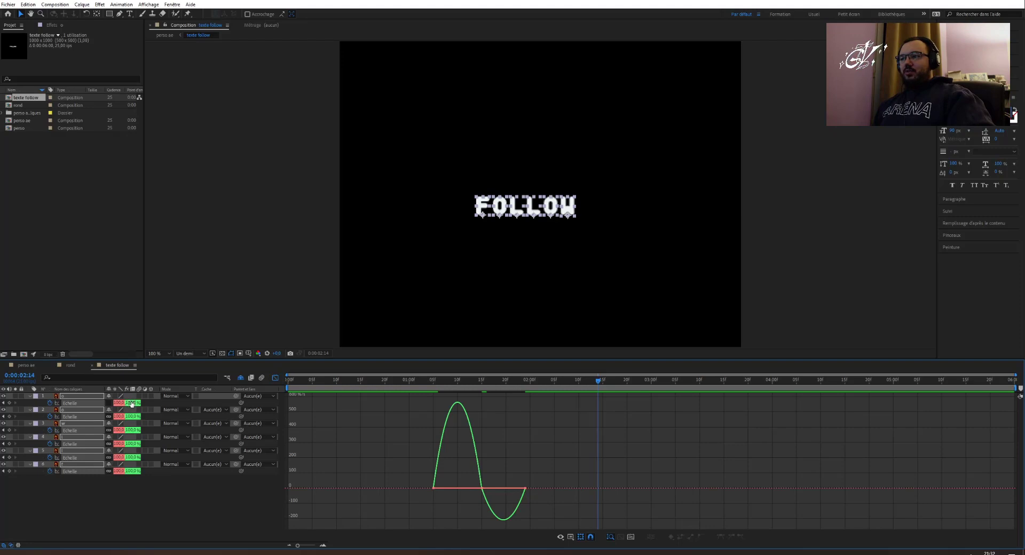
drag(134, 473, 130, 466)
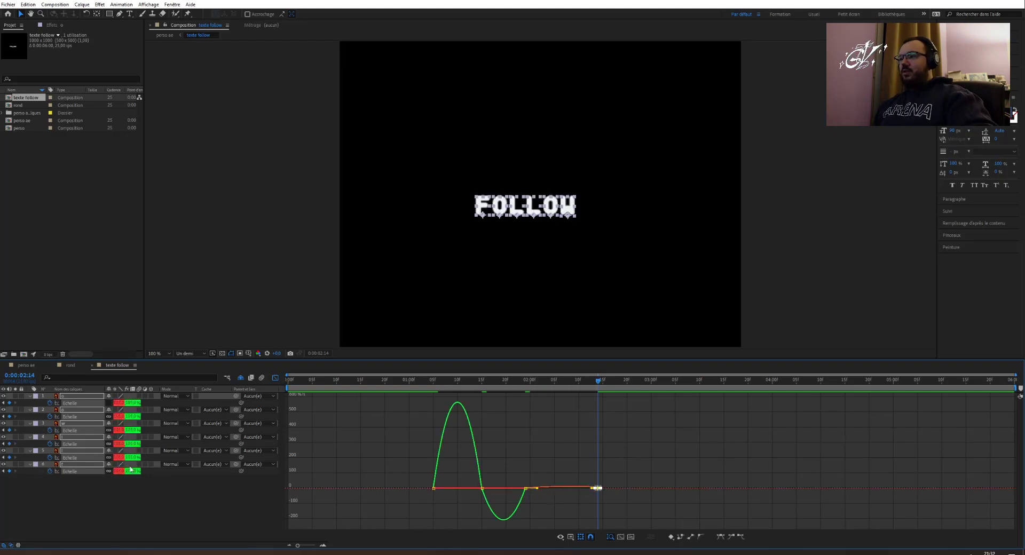
key(ctrl+z)
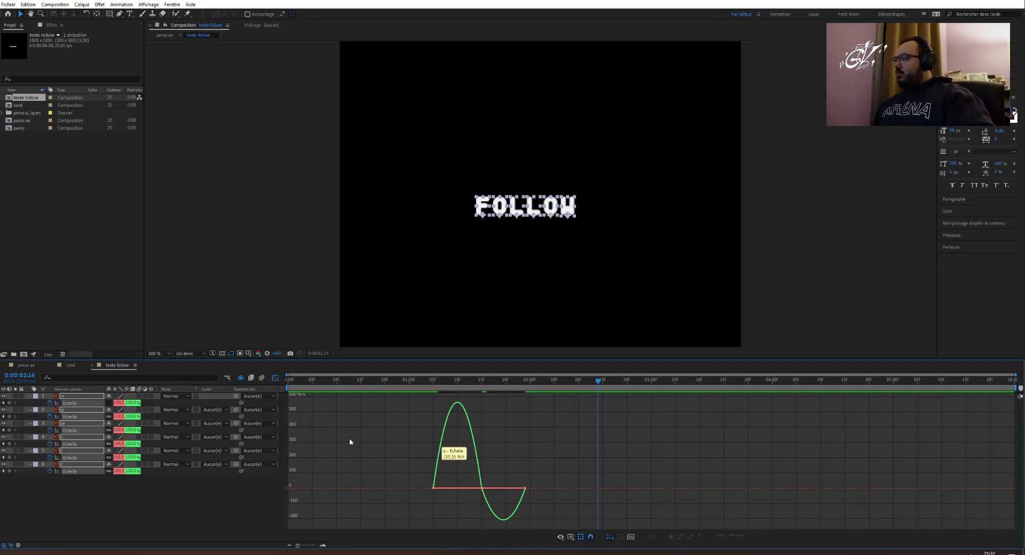
click(275, 378)
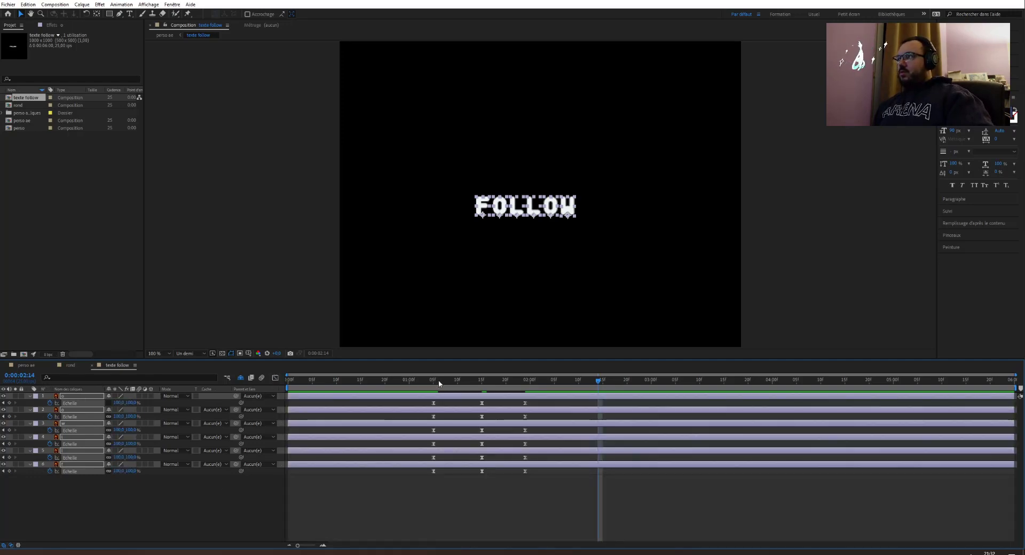
Preview the eased vertical stretch of the FOLLOW letters from 0:00:01:04.
click(430, 381)
key(space)
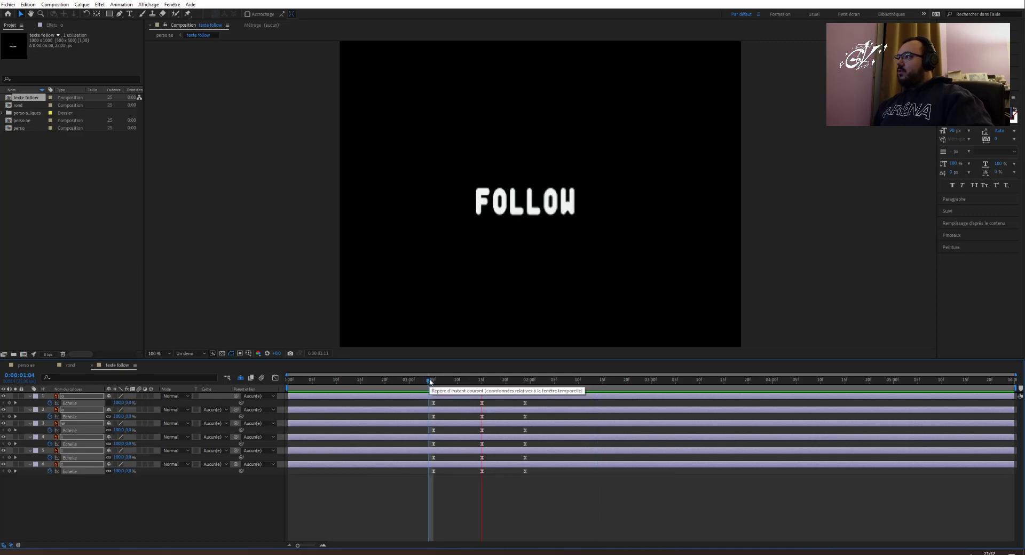
key(space)
click(450, 419)
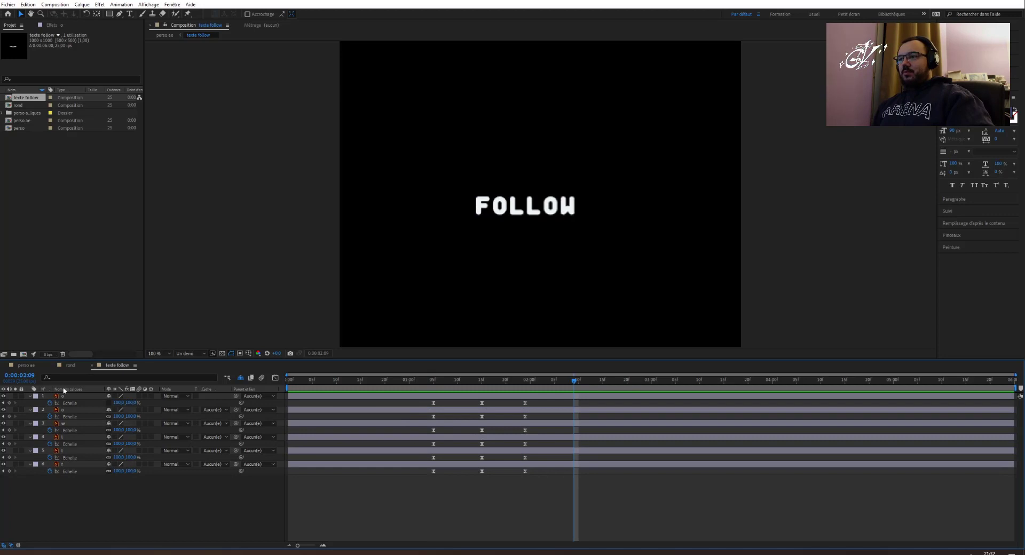
Move the layer of the word's first O directly above the f layer in the layer stack.
click(64, 466)
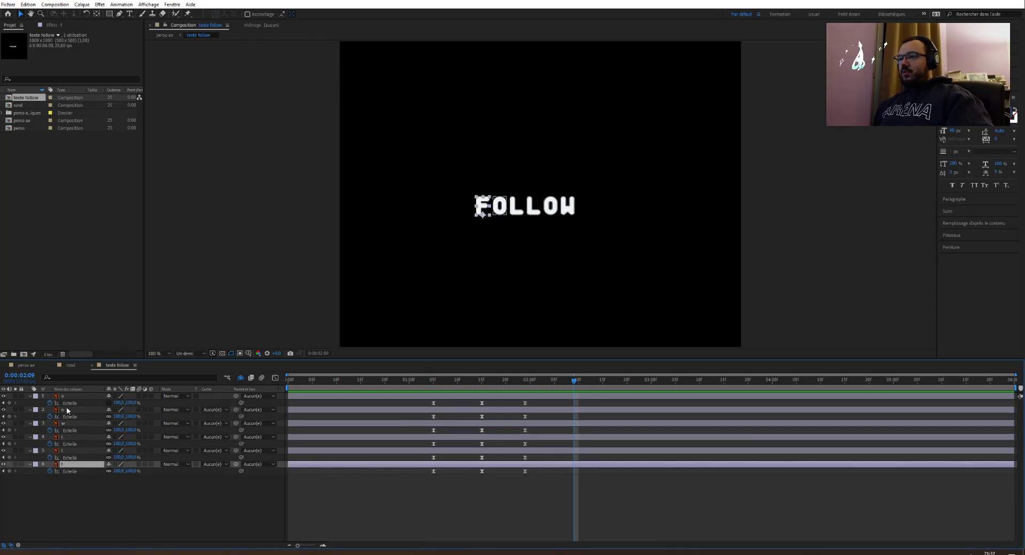
click(67, 410)
drag(76, 412, 68, 460)
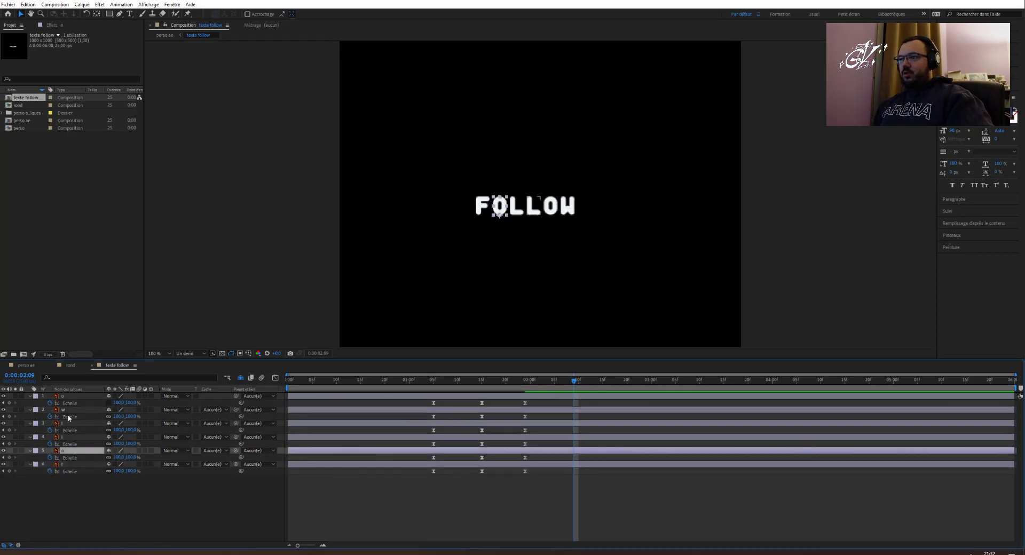
Move the layer of the word's second O directly below the w layer in the layer stack.
drag(64, 397, 69, 414)
click(478, 493)
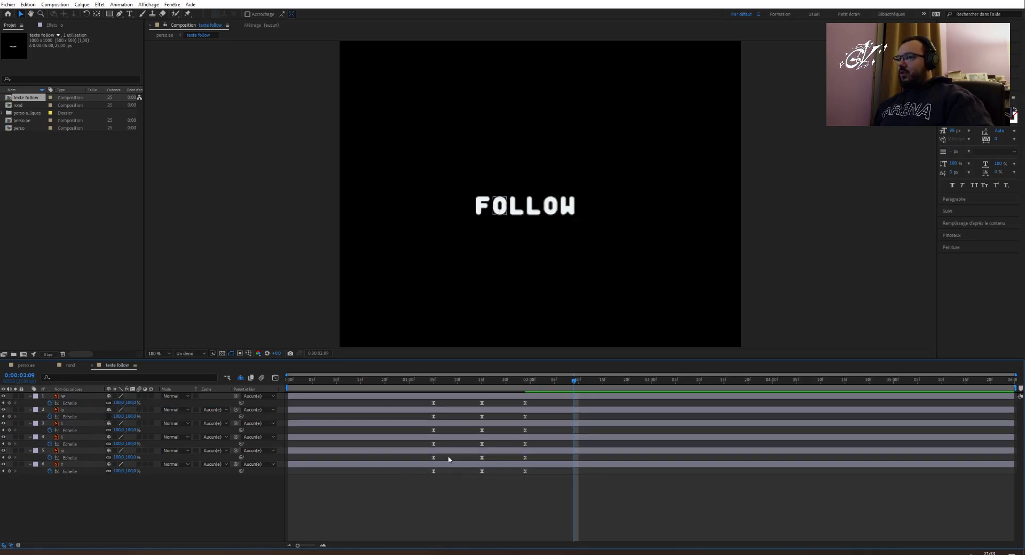
Stagger the scale keyframes of the letters after F, starting each about 5 to 7 frames after the preceding letter, and preview the result.
drag(411, 462, 551, 455)
drag(433, 461, 465, 461)
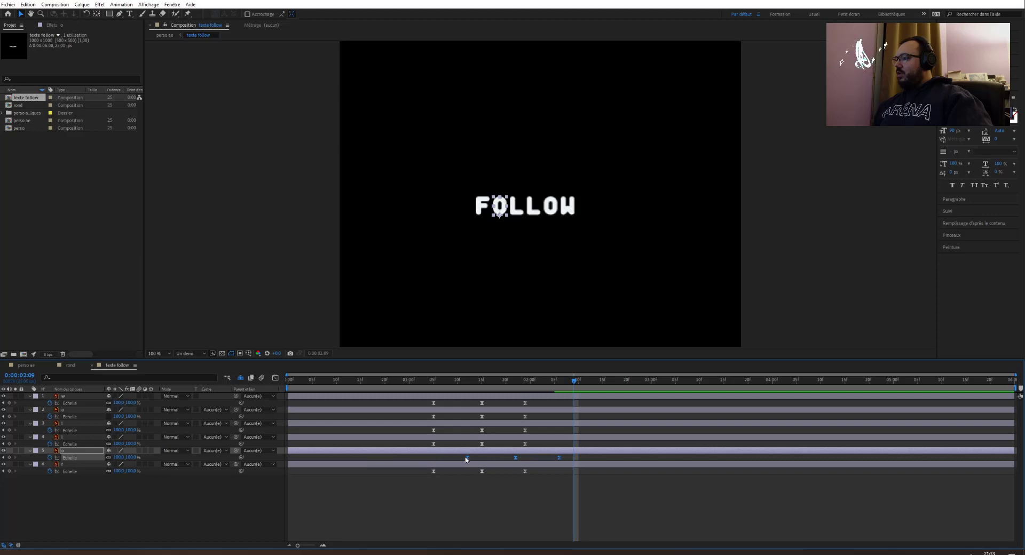
click(424, 441)
drag(415, 447, 552, 454)
drag(434, 444, 492, 444)
drag(422, 427, 550, 435)
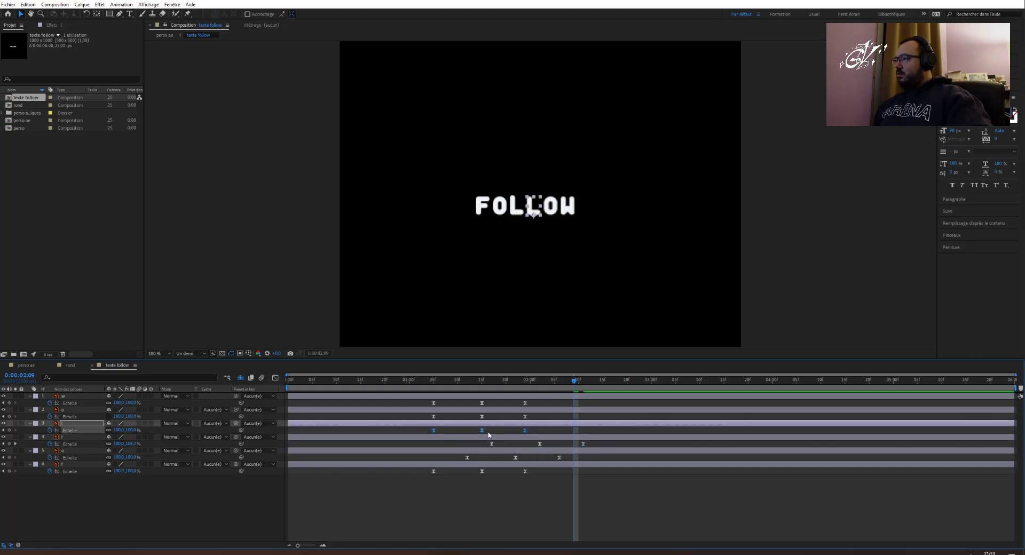
drag(483, 434, 571, 433)
drag(441, 416, 546, 425)
drag(482, 417, 550, 417)
drag(405, 403, 621, 406)
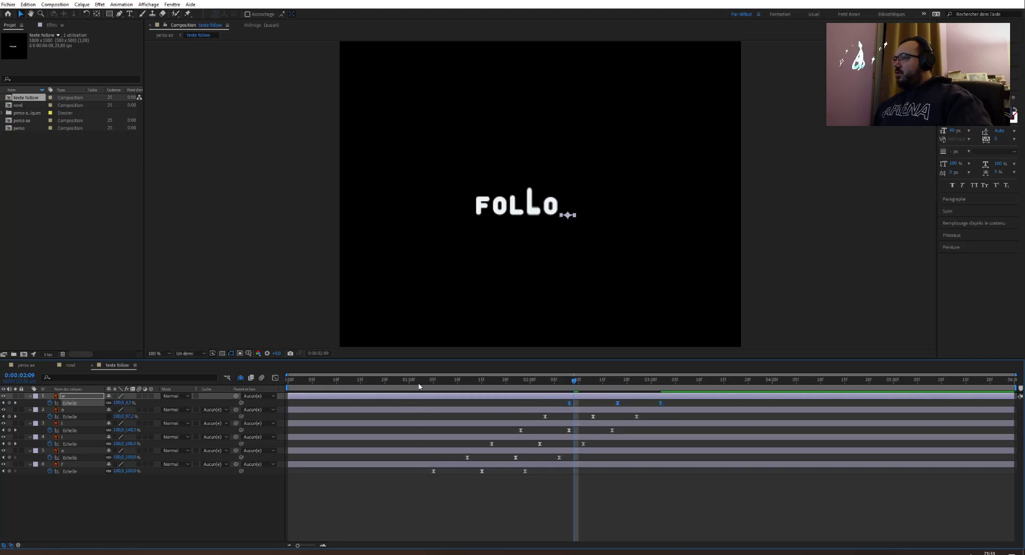
key(space)
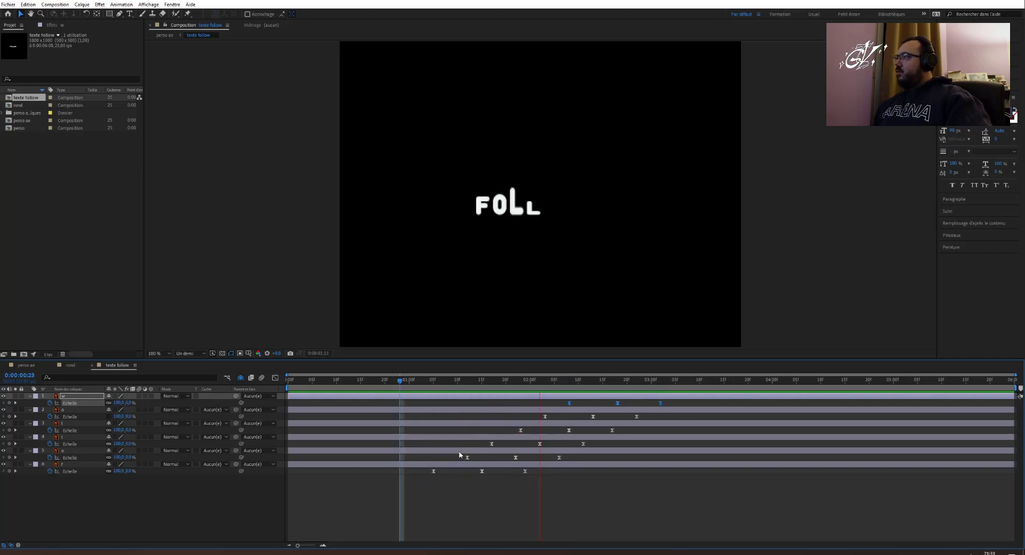
key(space)
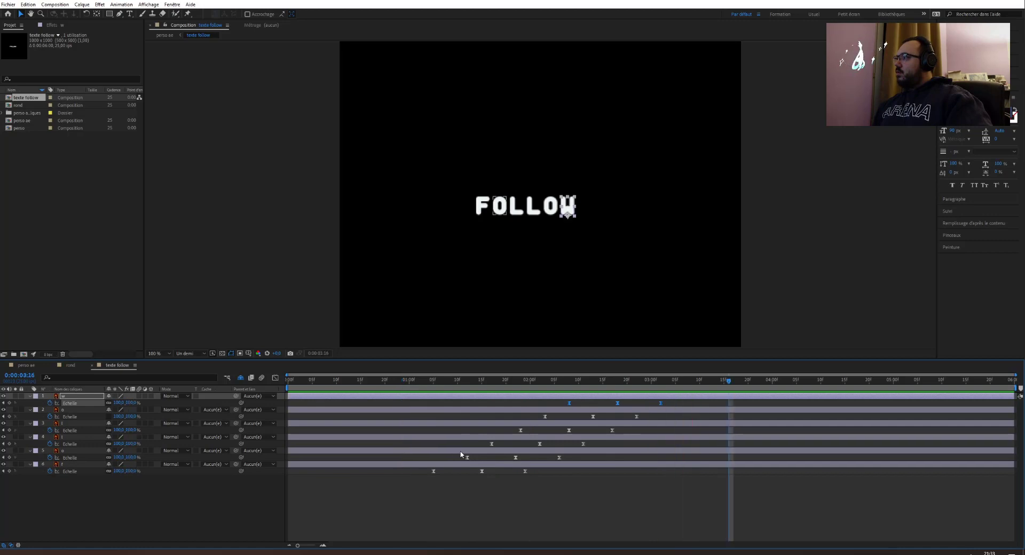
Play the perso ae composition from the start and scrub through it to check the whole animation.
click(26, 365)
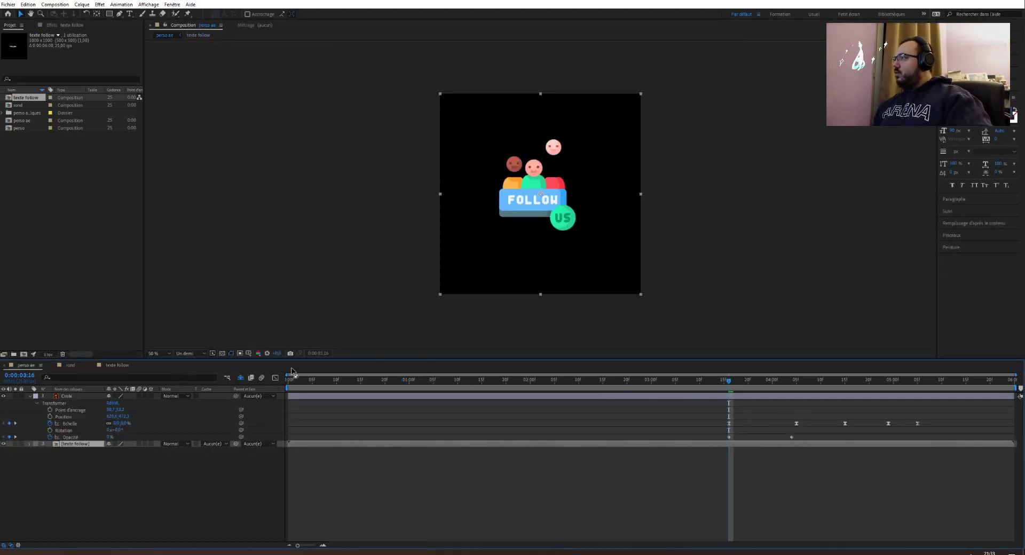
key(Home)
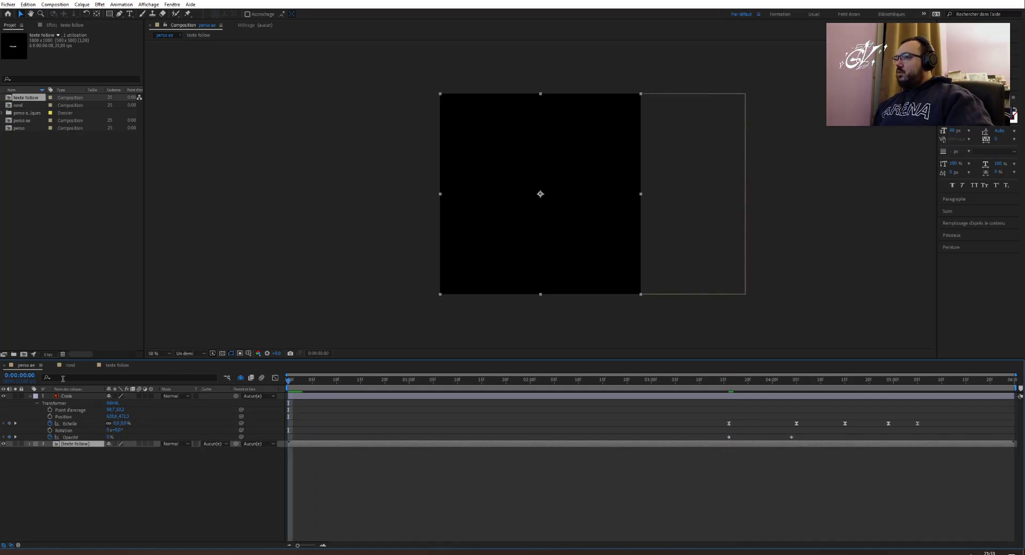
key(space)
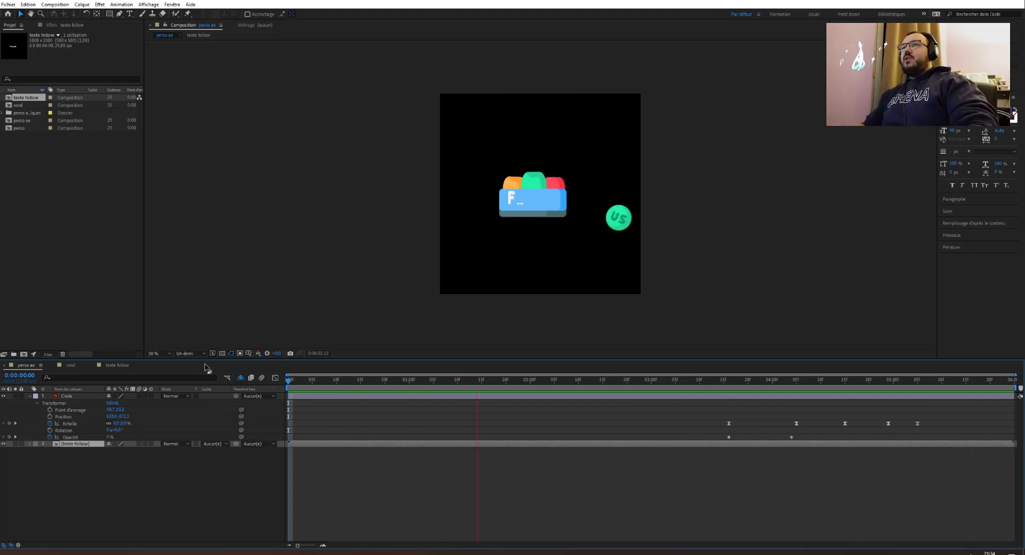
drag(374, 380, 758, 387)
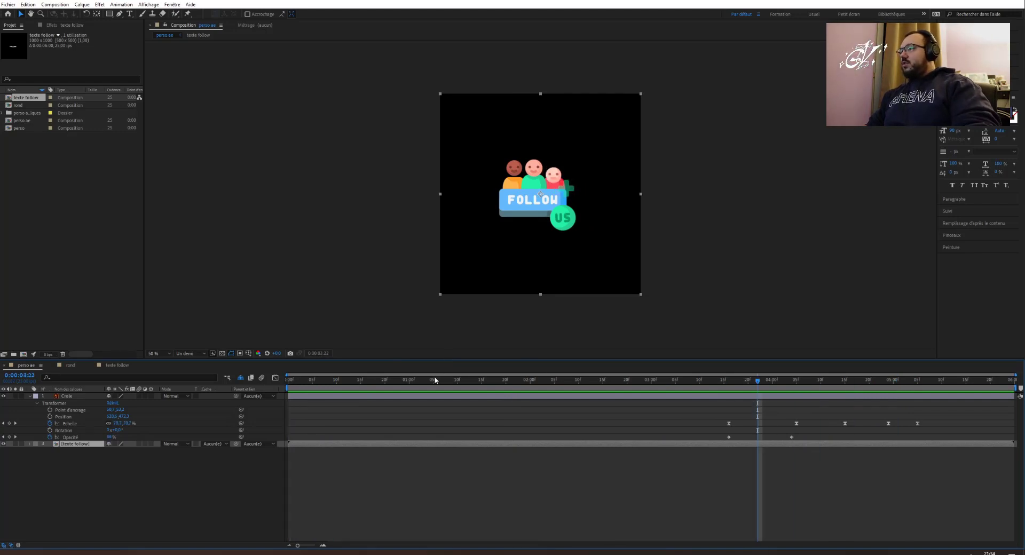
drag(409, 382, 289, 380)
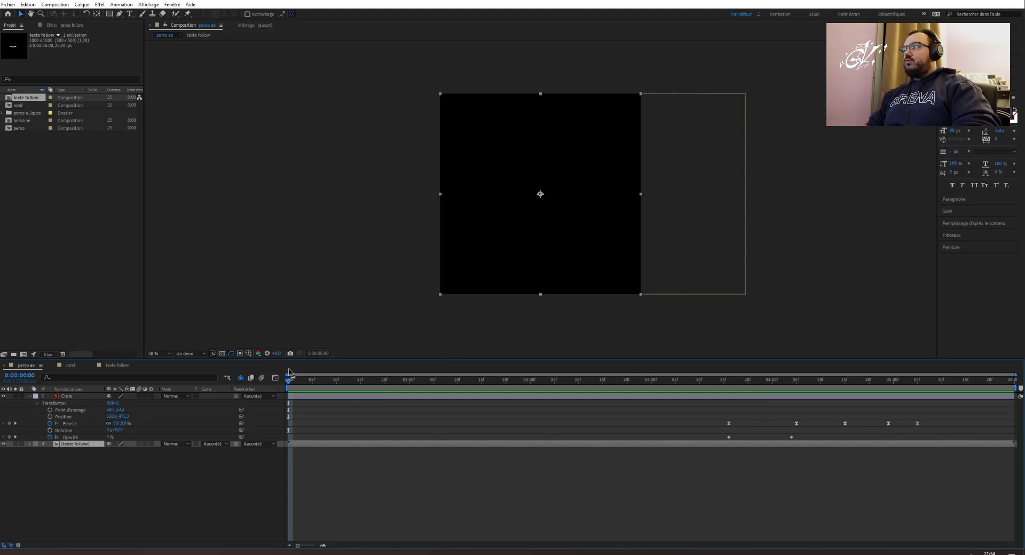
Show the transparency grid behind the perso ae composition and review the animation against it.
click(222, 353)
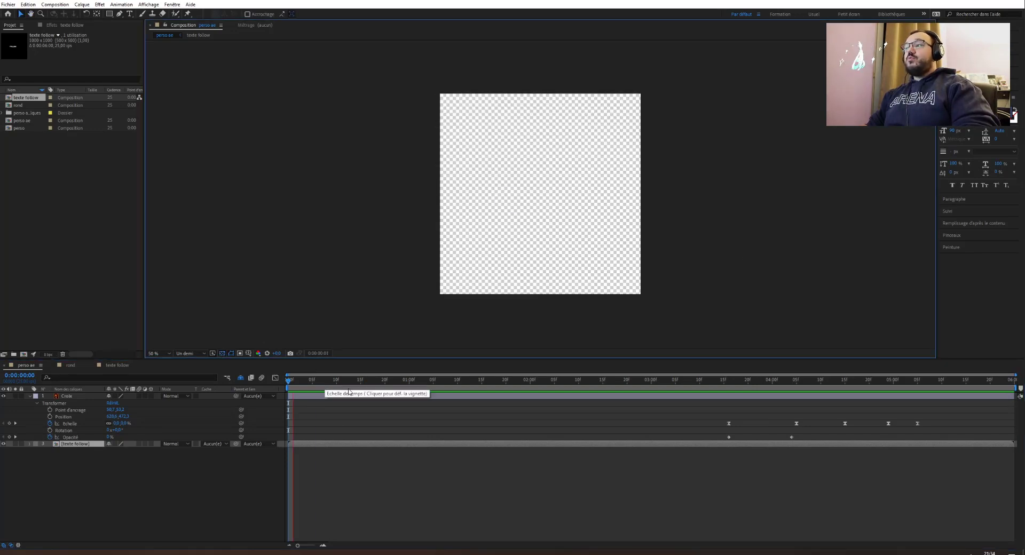
key(space)
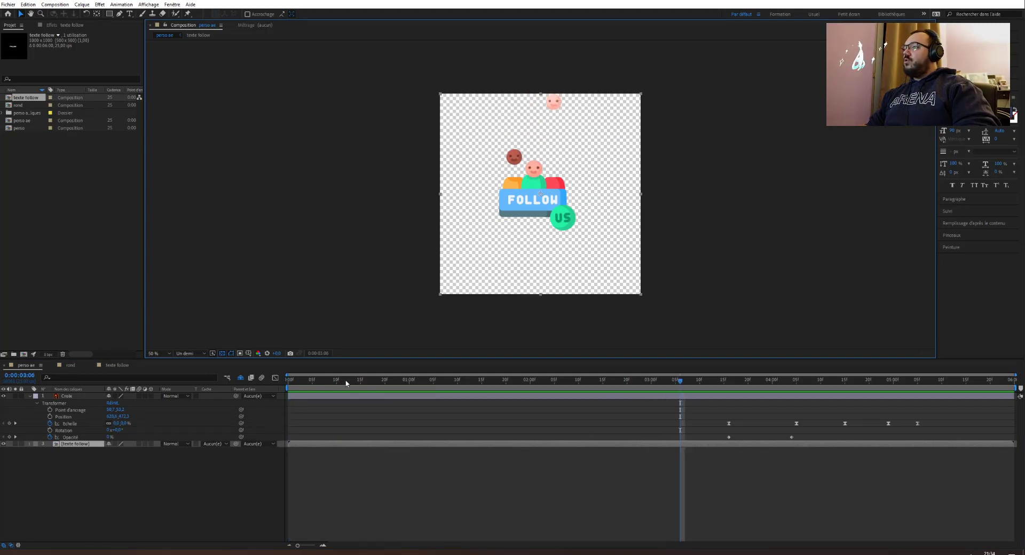
drag(550, 394, 447, 390)
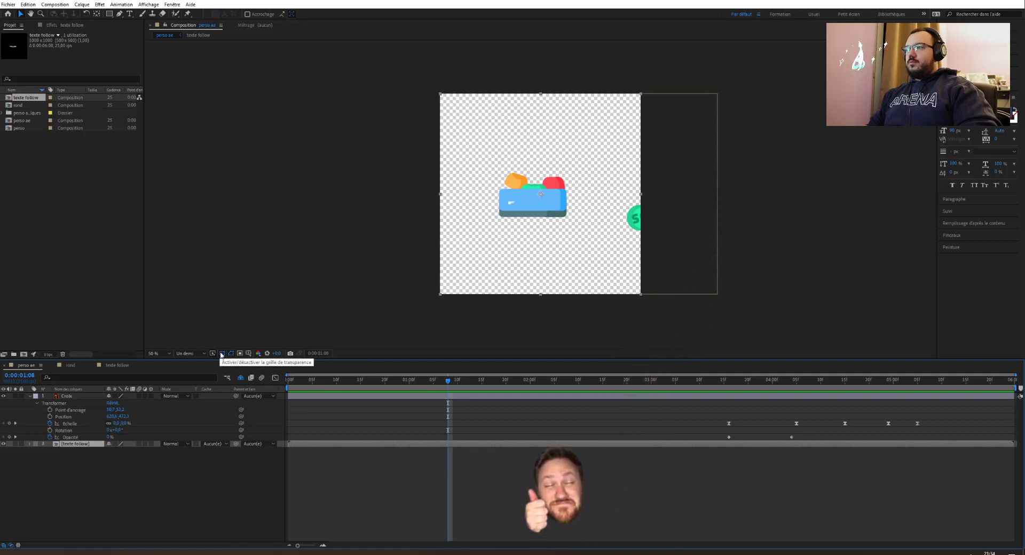
Create a blue solid layer of 1000 × 1000 px in the perso ae composition.
click(83, 4)
mouse_move(92, 14)
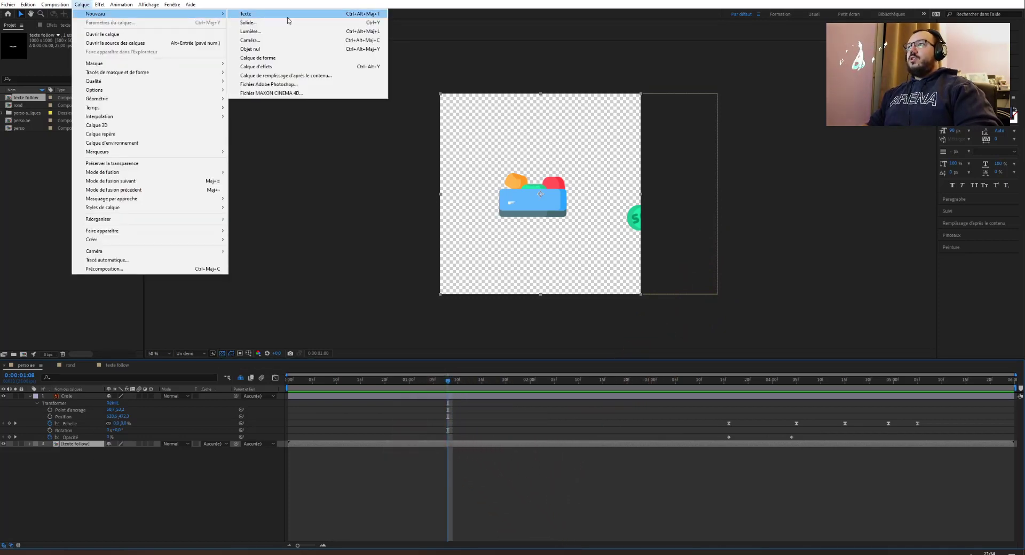
click(262, 24)
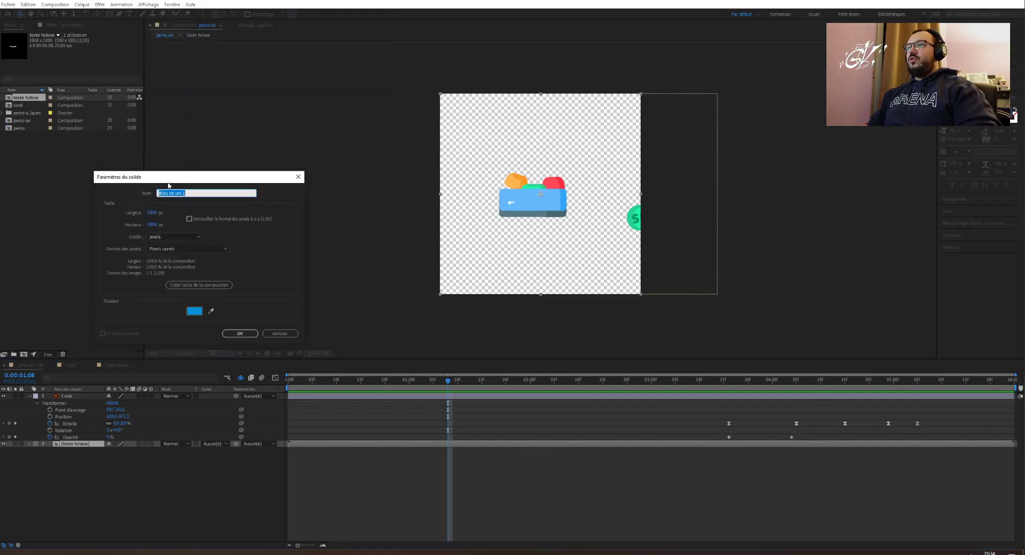
drag(167, 183, 182, 131)
click(252, 281)
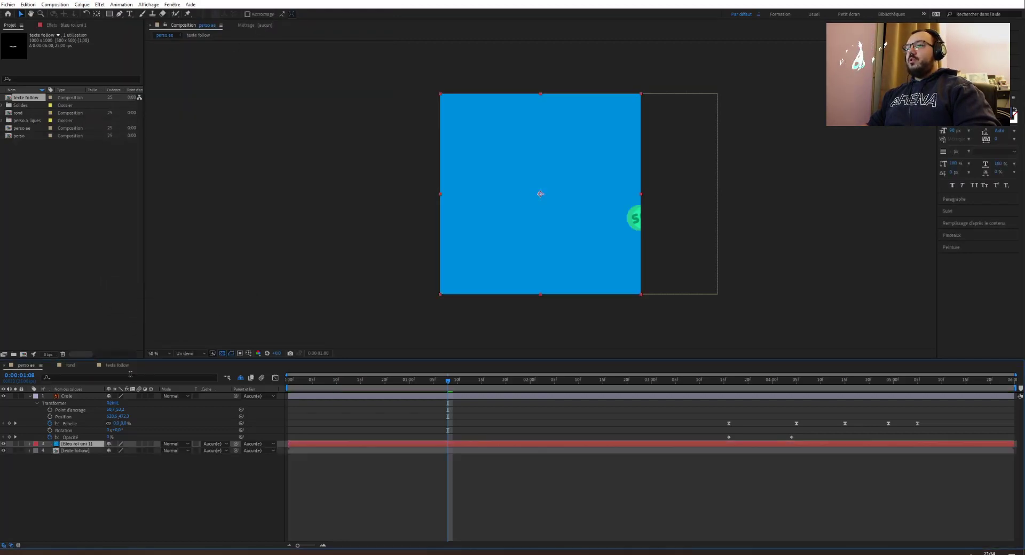
Move the blue solid directly below the texte follow layer and preview the animation from the start.
drag(82, 444, 81, 458)
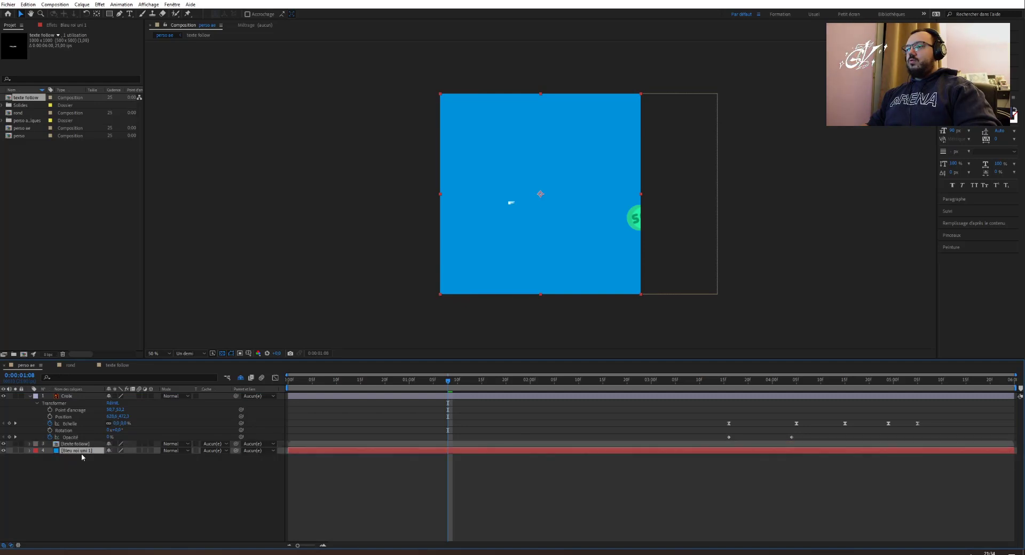
drag(404, 385, 288, 384)
key(space)
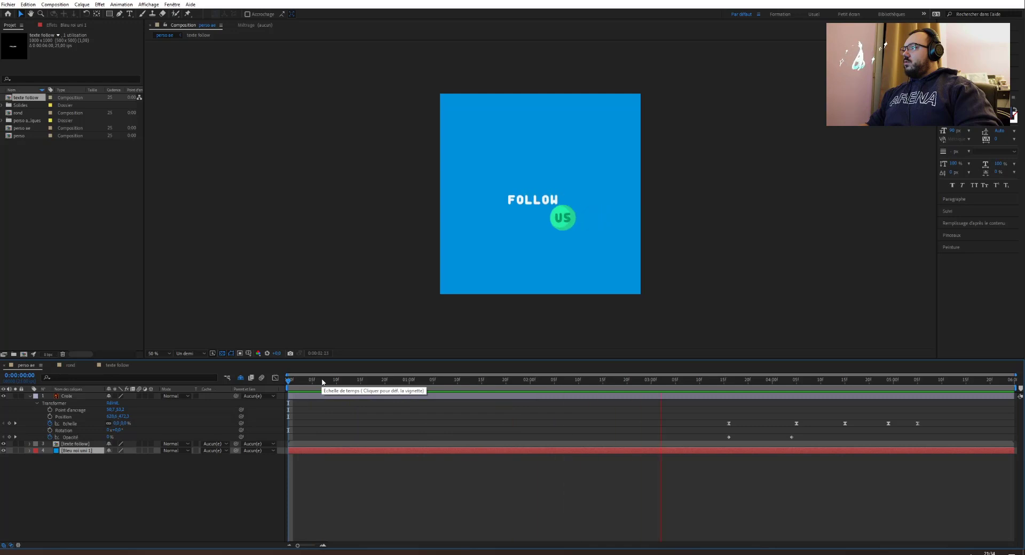
key(space)
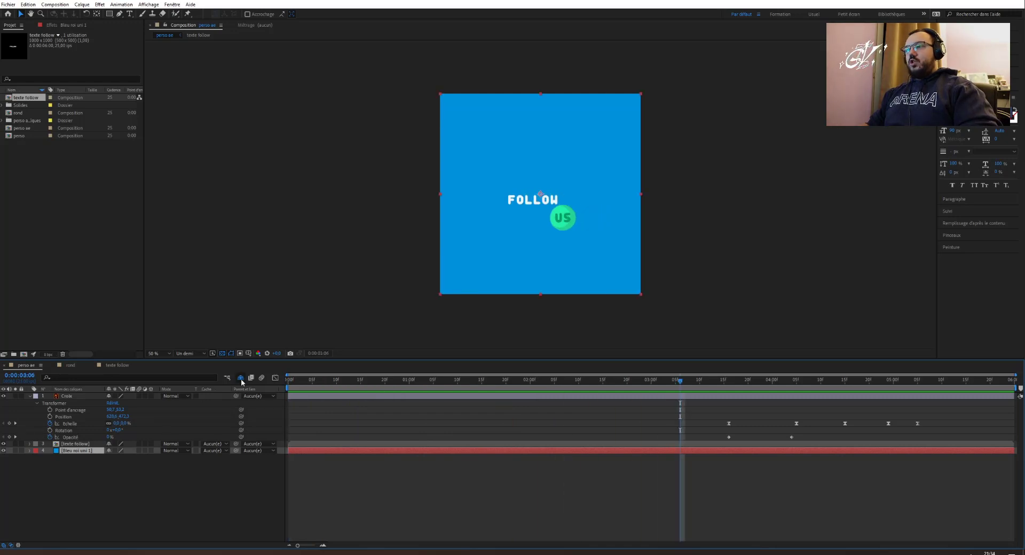
Reveal the hidden shy layers, move the blue solid beneath the perso layer to the bottom of the stack, and return to 0:00:00:00.
click(240, 378)
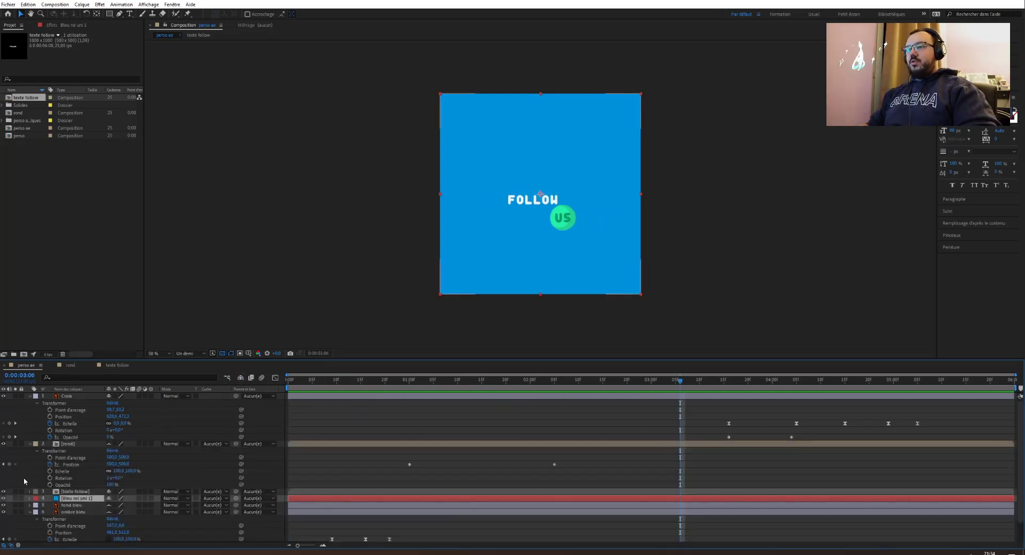
scroll(24, 485, down, 2)
drag(59, 478, 53, 543)
click(292, 382)
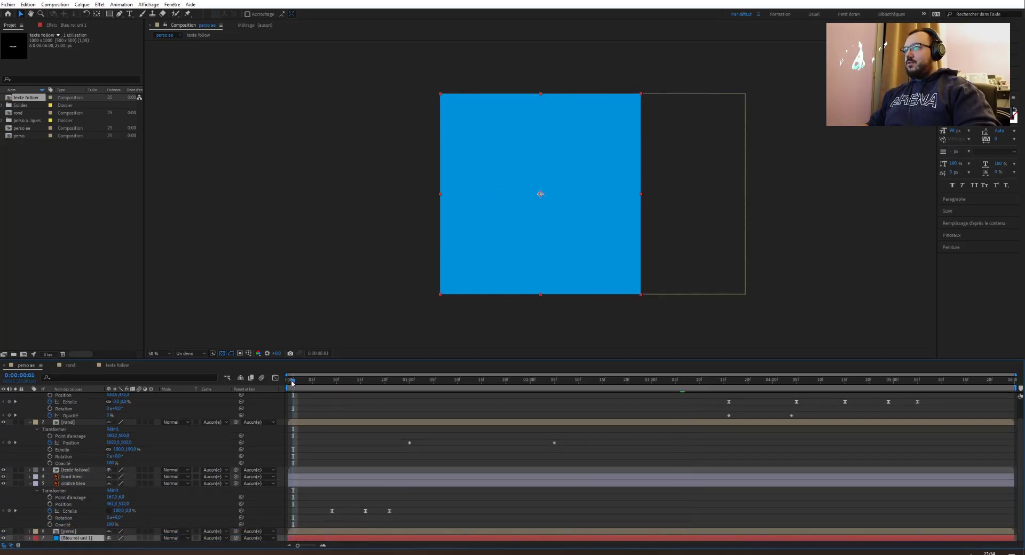
drag(291, 382, 279, 383)
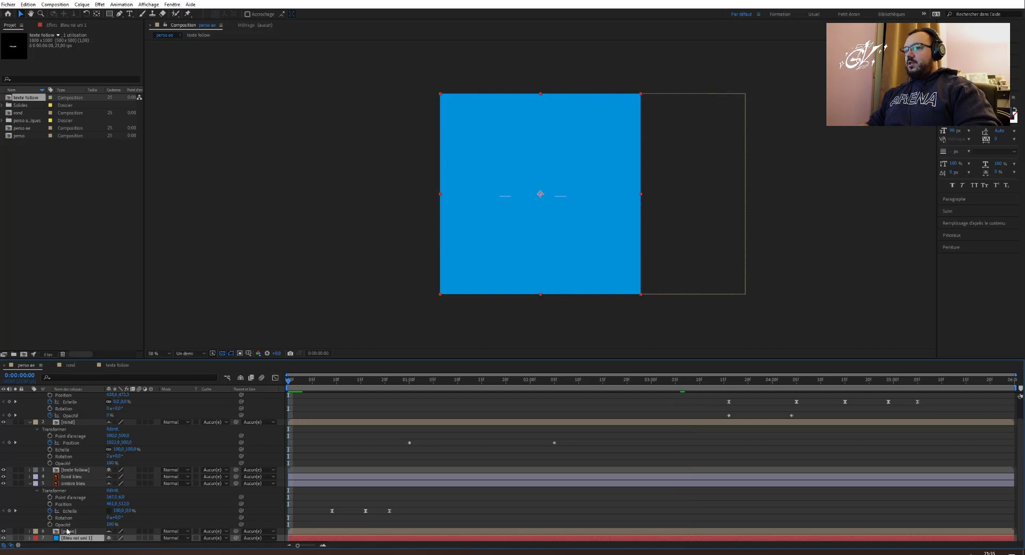
Open the blue solid's footage from the Solides folder, try the Dégradé effect on its layer, and undo it.
click(5, 104)
double_click(32, 113)
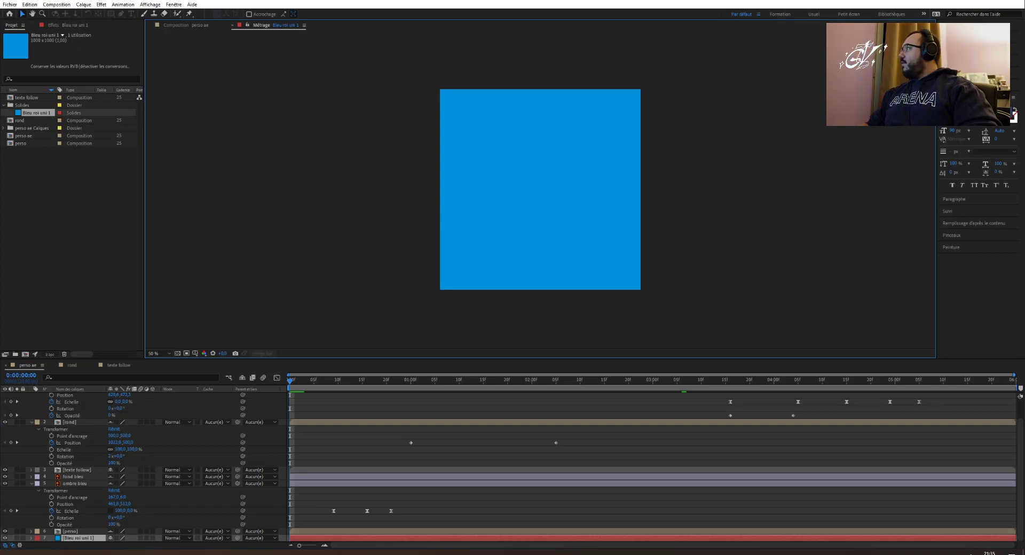
click(966, 62)
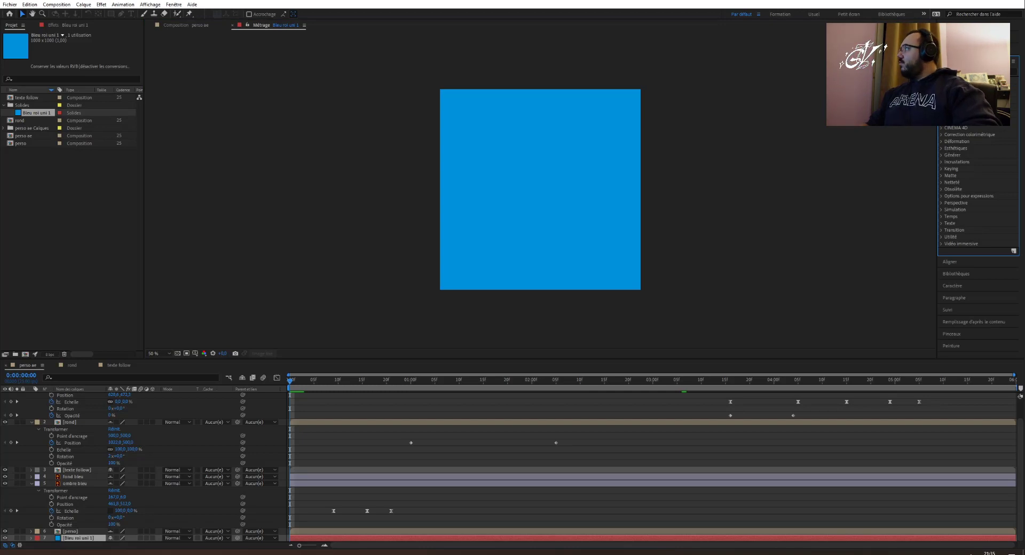
click(975, 71)
text(deg)
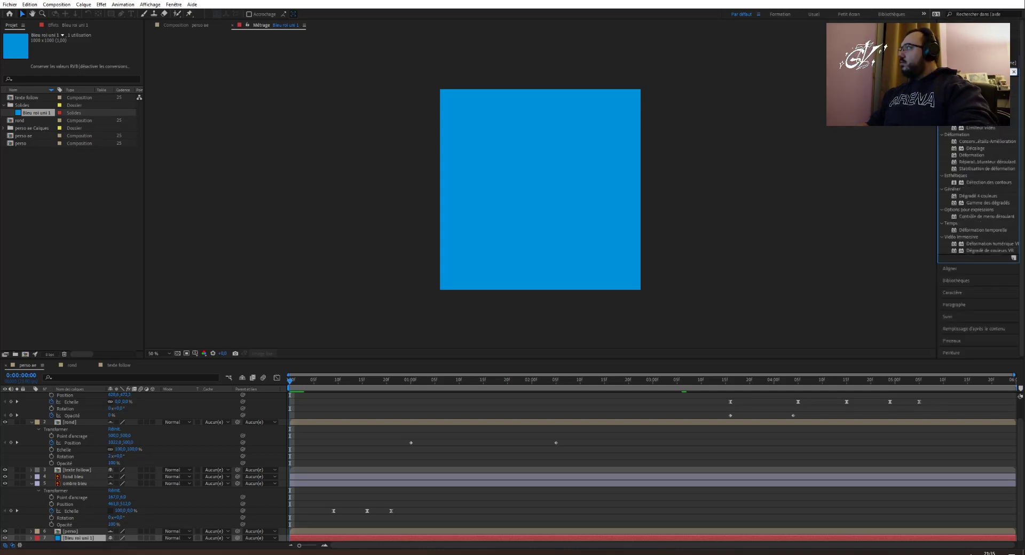
text(g)
drag(973, 87, 81, 542)
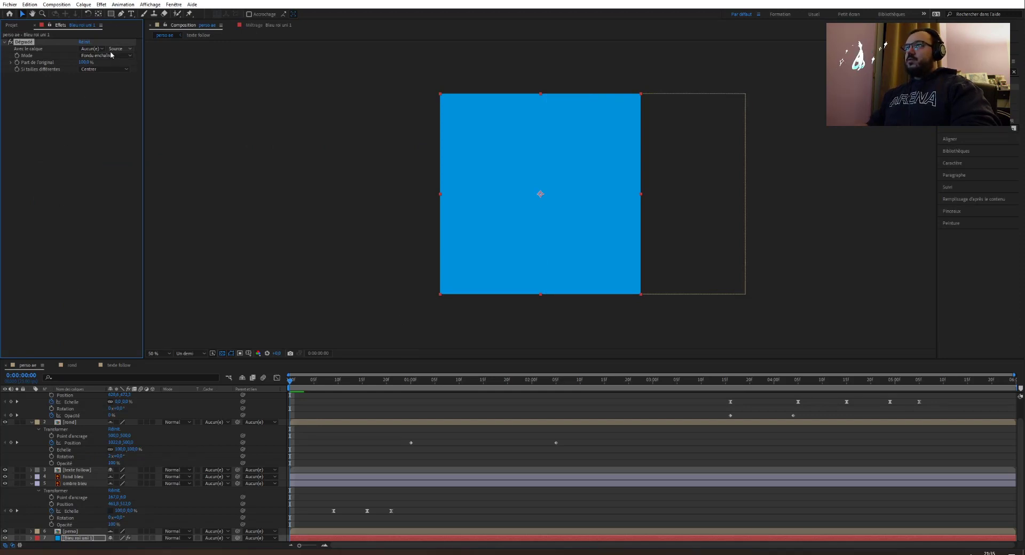
key(ctrl+z)
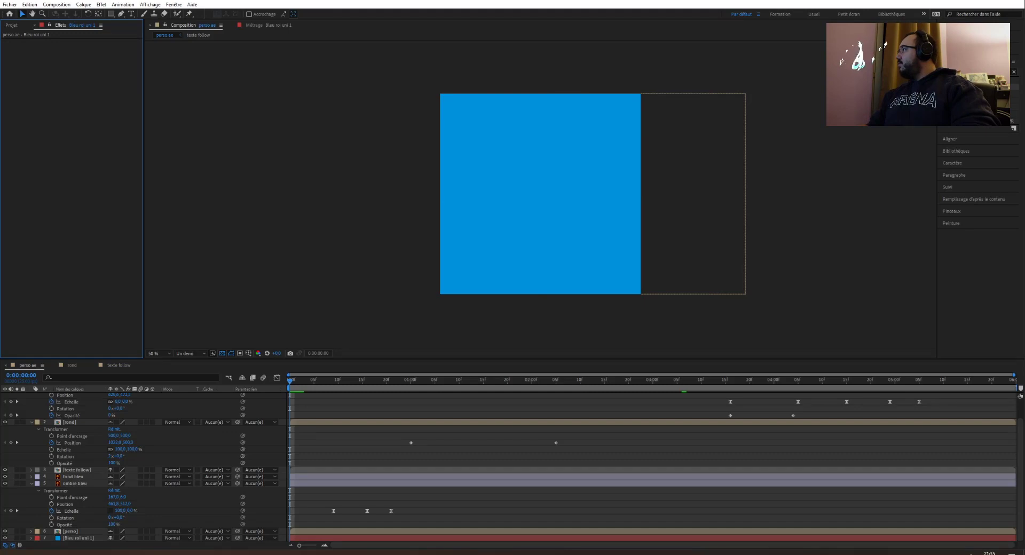
Try applying the Dégradé 4 couleurs effect in the composition, and undo it on the texte follow layer.
click(973, 101)
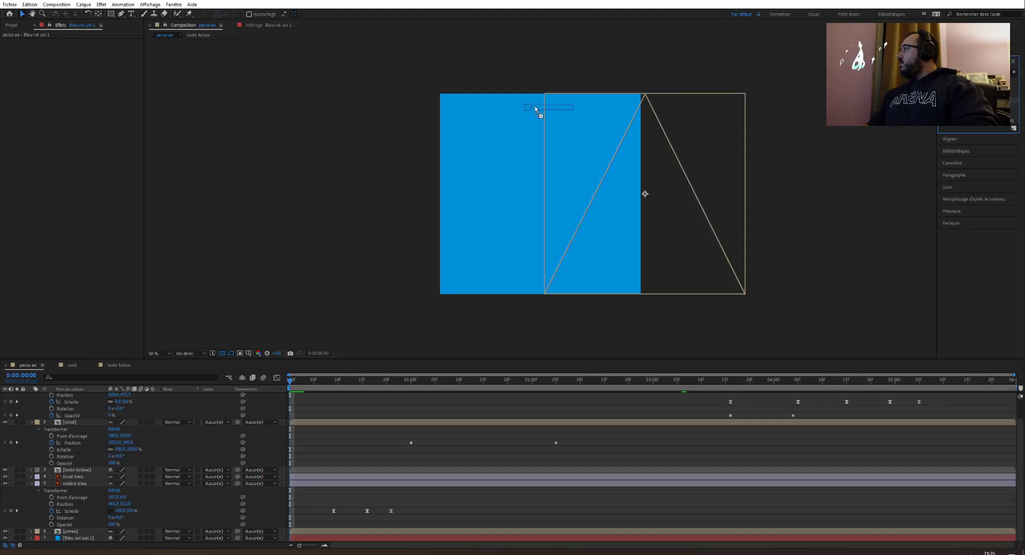
click(531, 193)
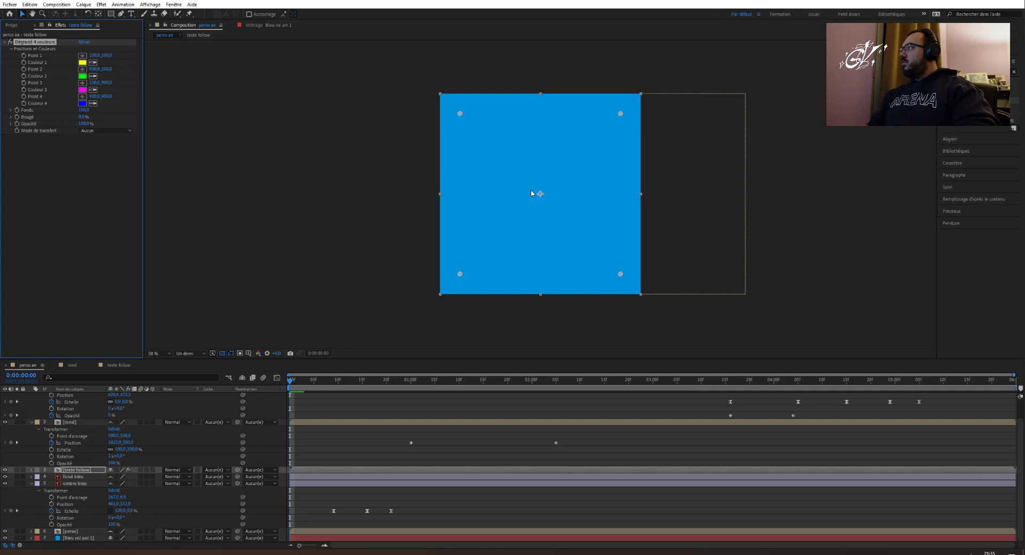
click(370, 161)
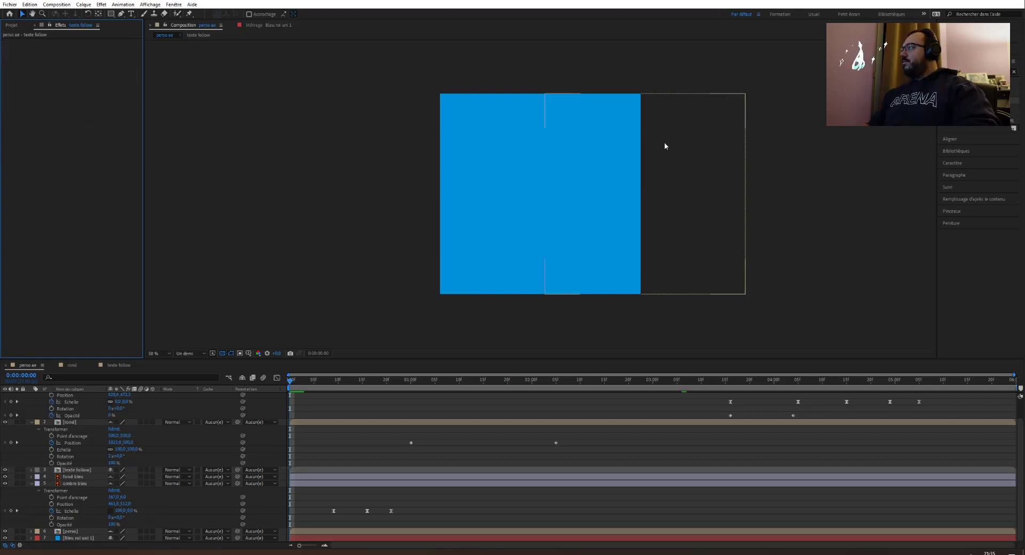
Clear the effect search and browse the Correction colorimétrique effects.
click(1014, 72)
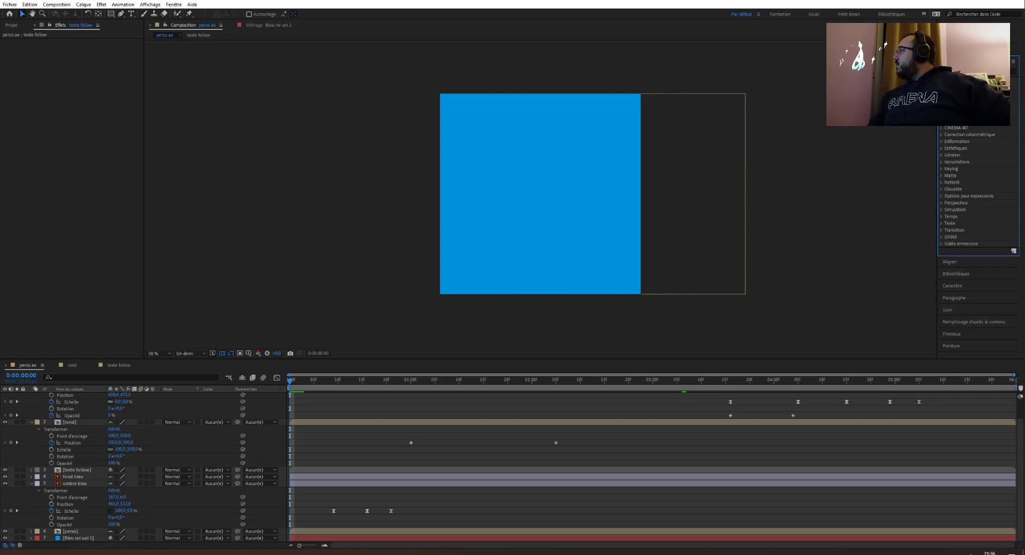
click(942, 135)
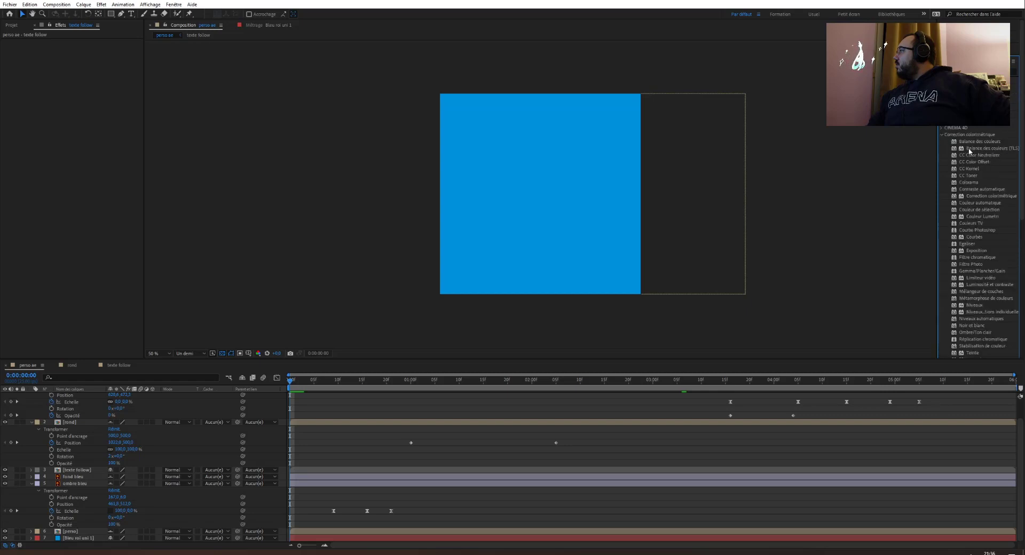
scroll(970, 151, down, 5)
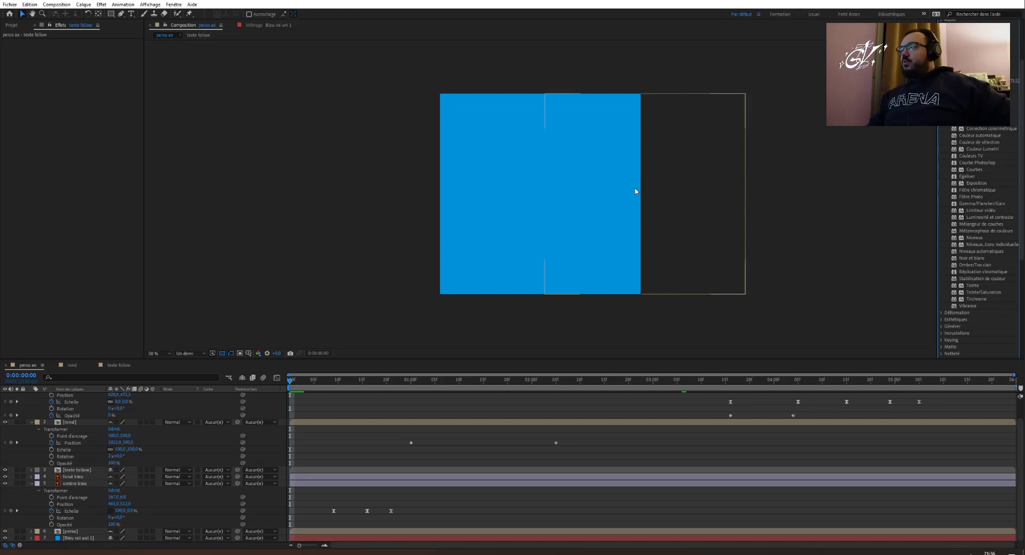
Collapse the expanded layers and precompose all layers from Croix down to perso as logo, leaving the blue solid out.
click(31, 423)
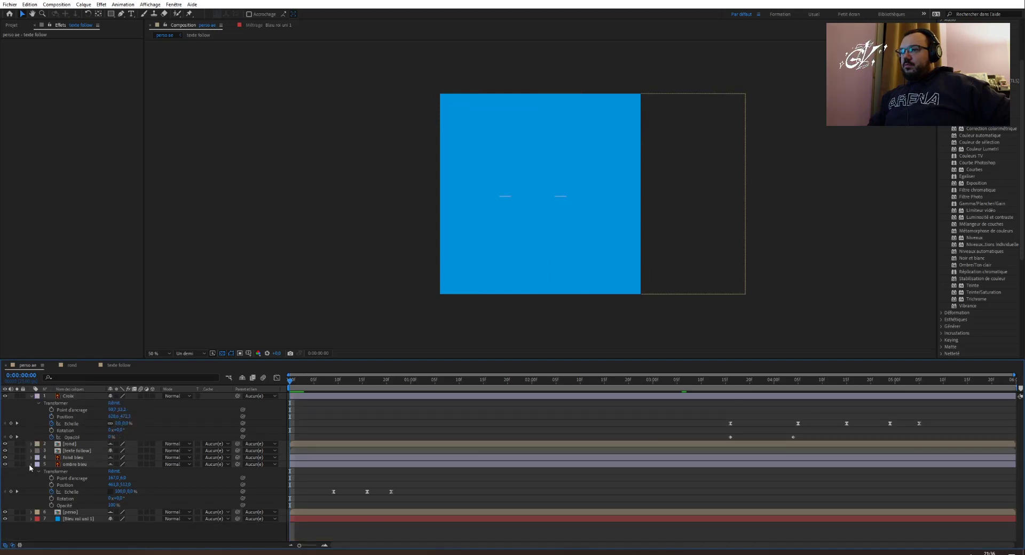
click(31, 465)
click(31, 397)
click(85, 398)
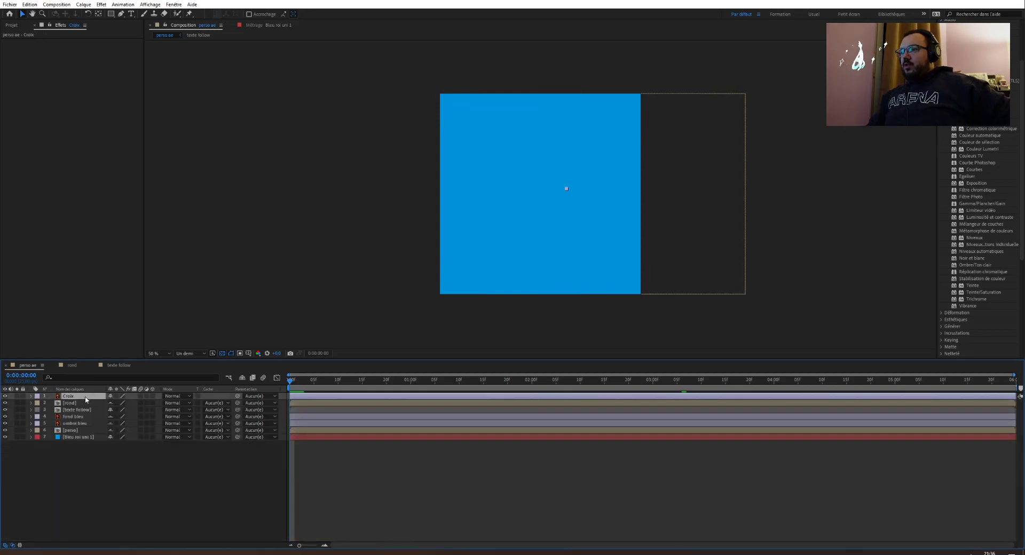
shift+click(75, 437)
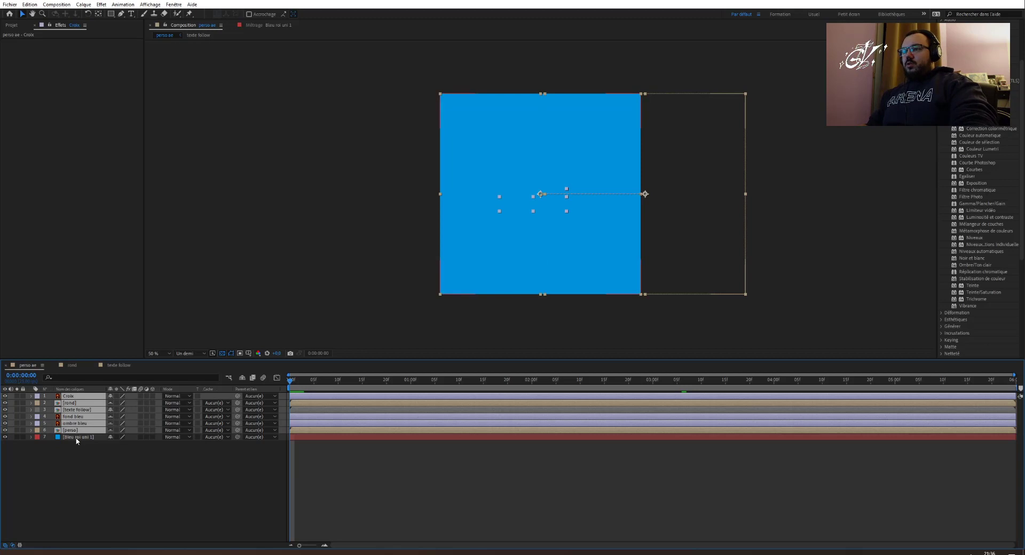
right_click(70, 431)
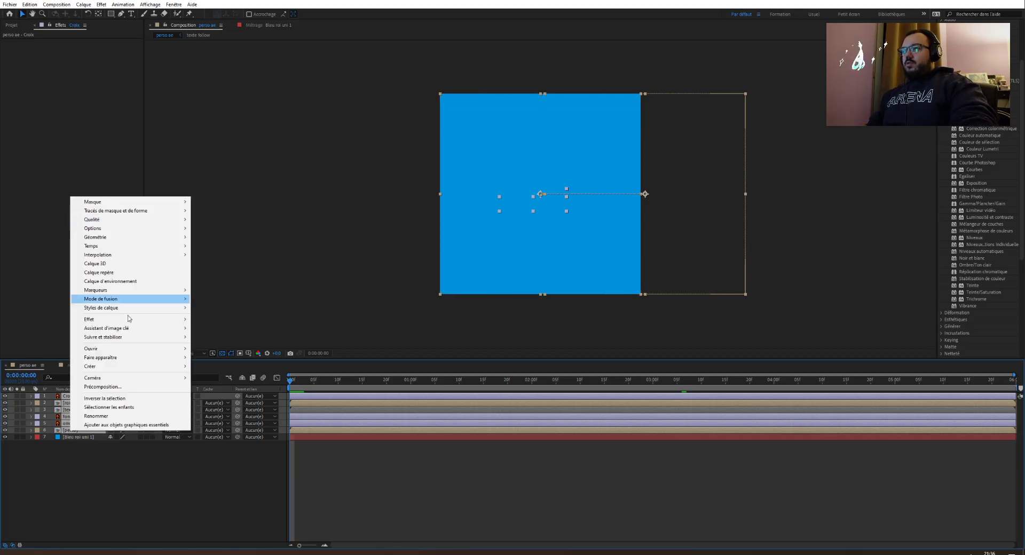
click(103, 387)
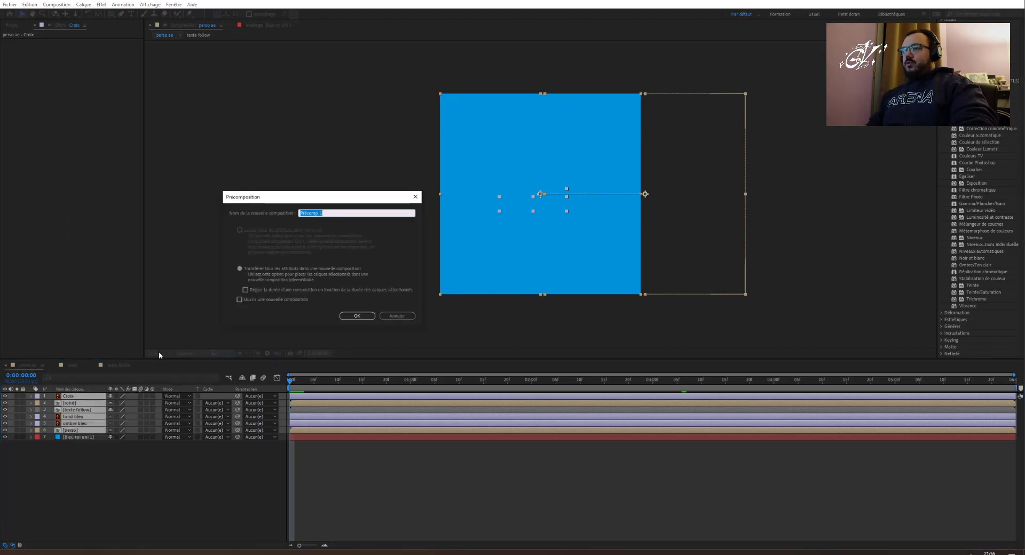
text(logo)
key(Return)
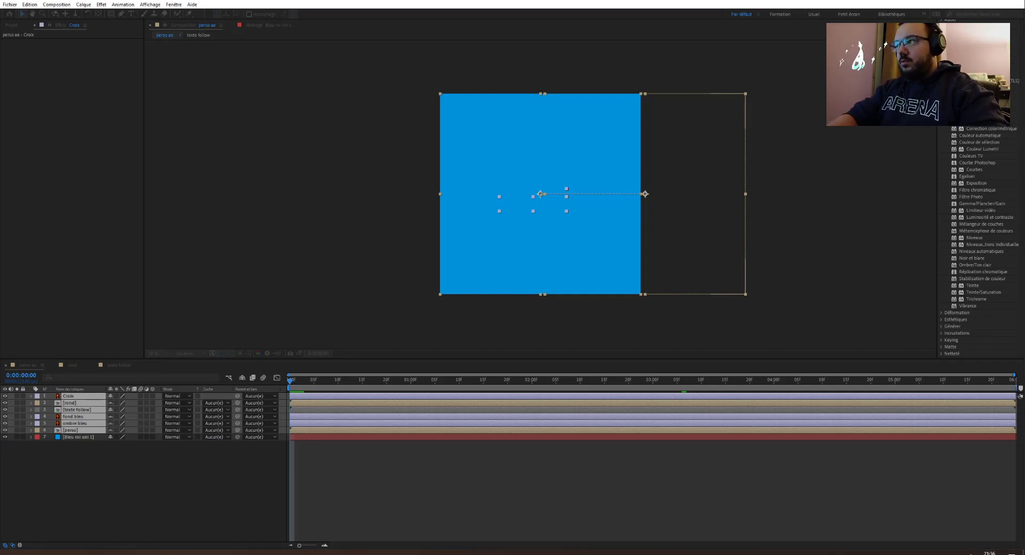
Lock the logo layer and add the Incrustation de dégradé layer style to the blue solid.
click(22, 397)
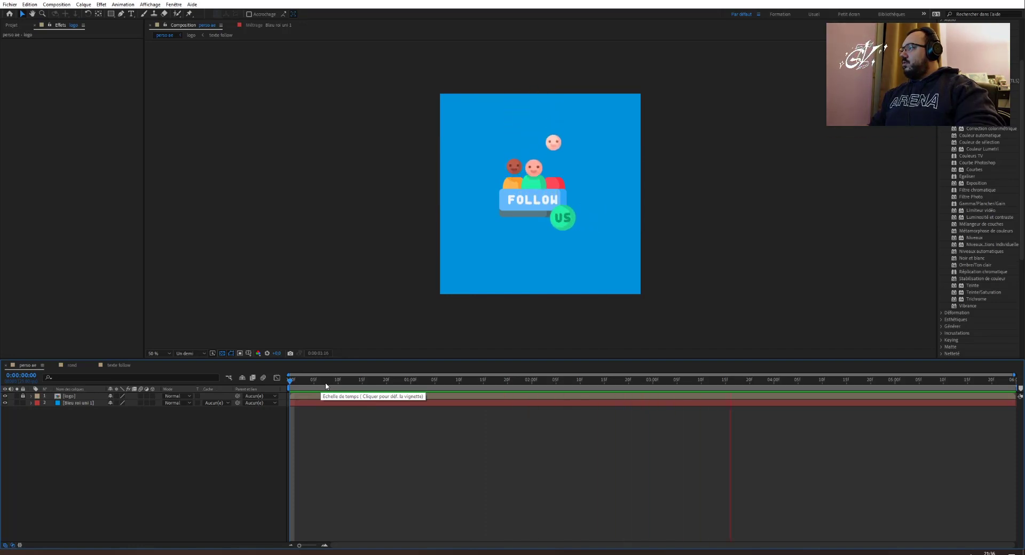
click(87, 405)
click(87, 404)
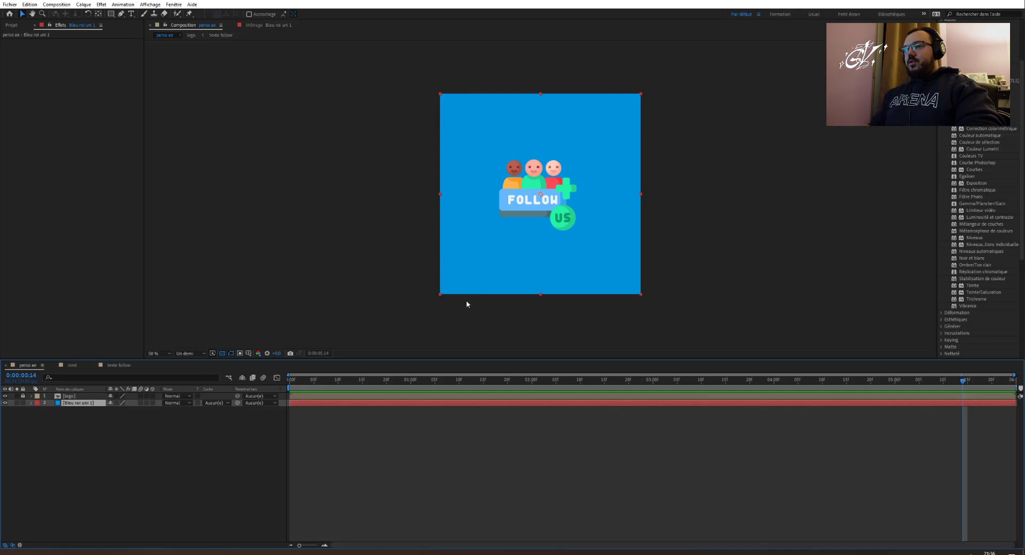
right_click(470, 263)
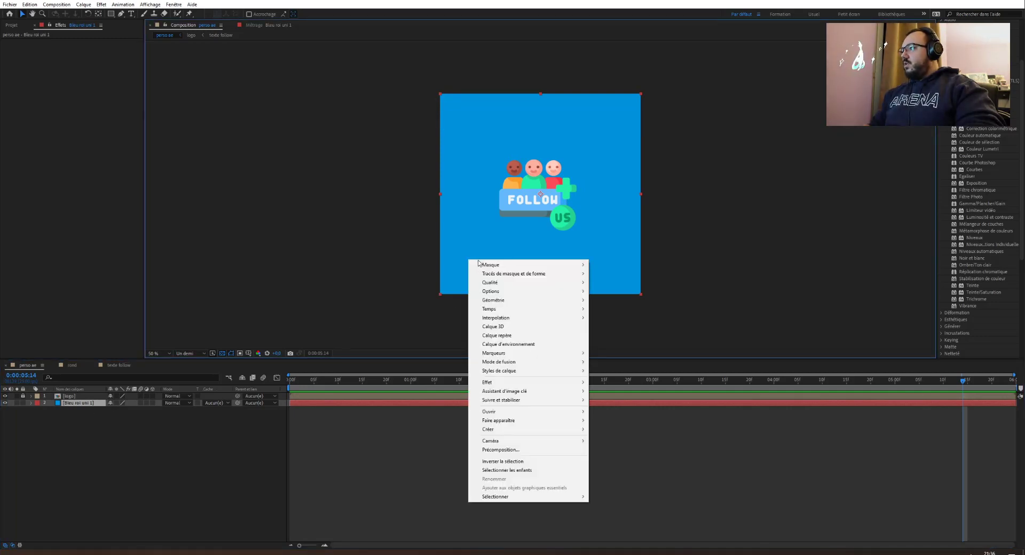
mouse_move(518, 295)
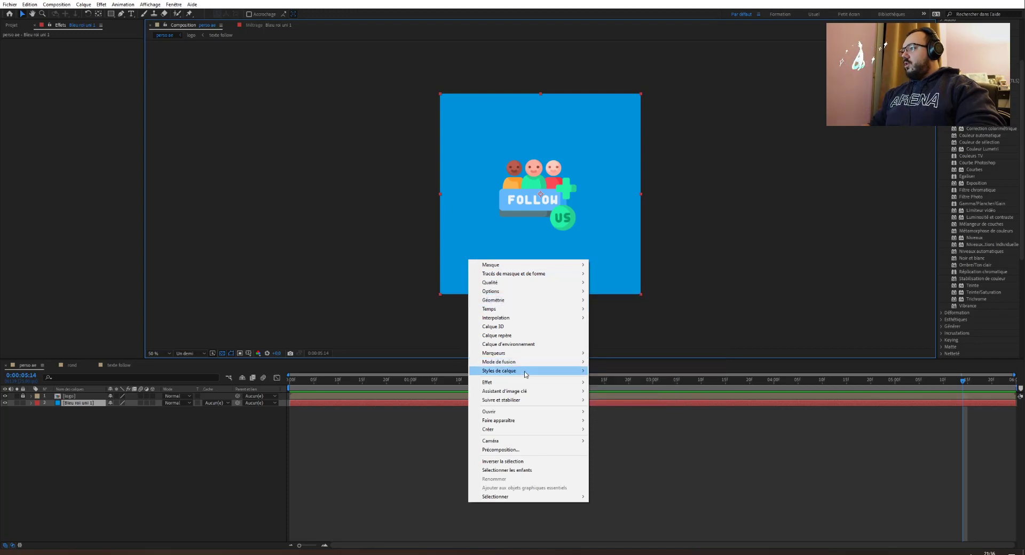
mouse_move(534, 371)
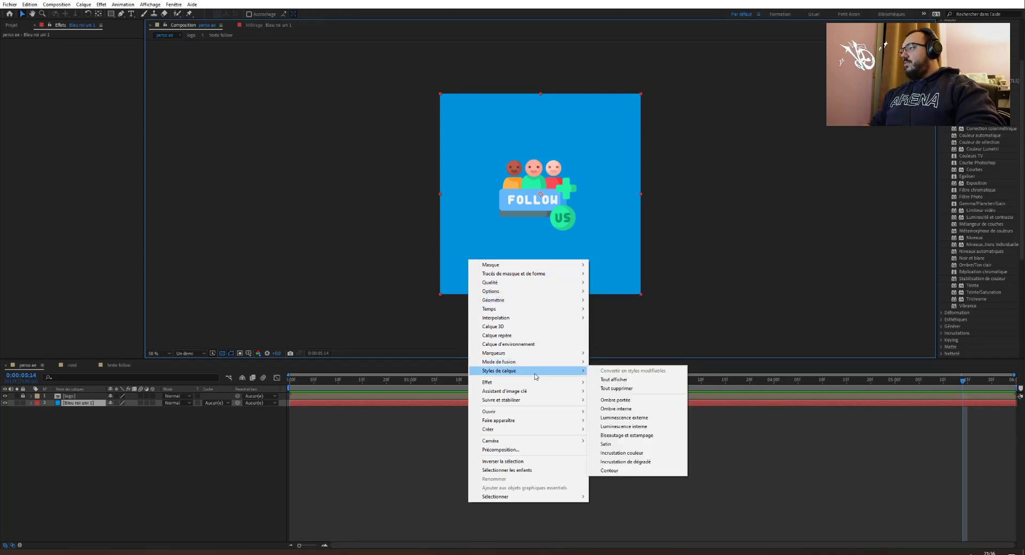
click(629, 464)
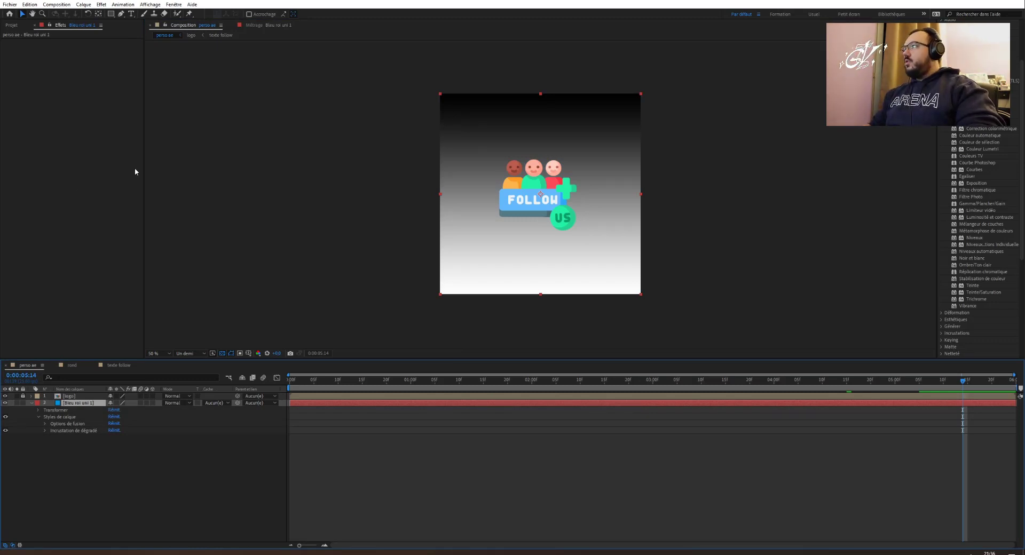
Expand the Incrustation de dégradé settings and set the gradient style to Radial.
click(45, 430)
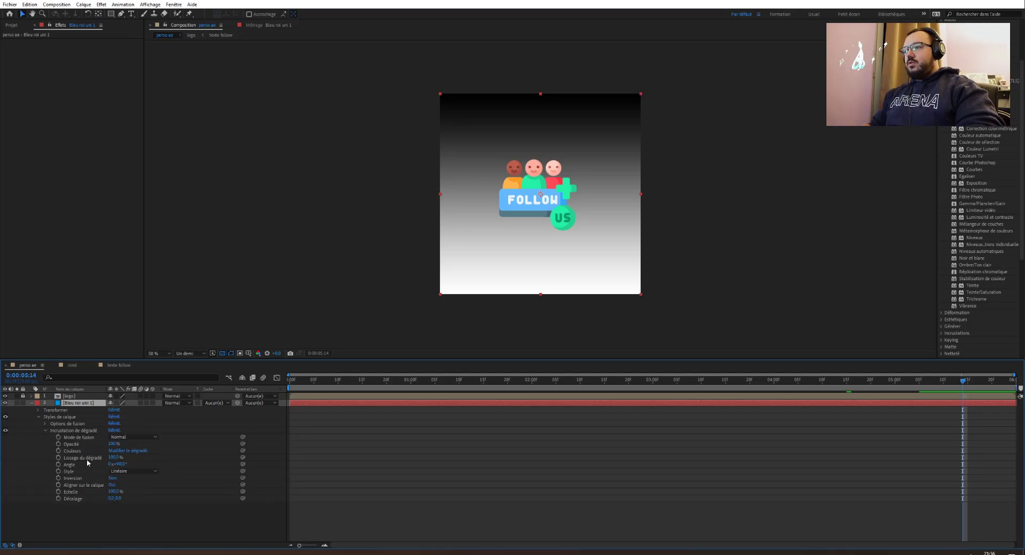
click(135, 472)
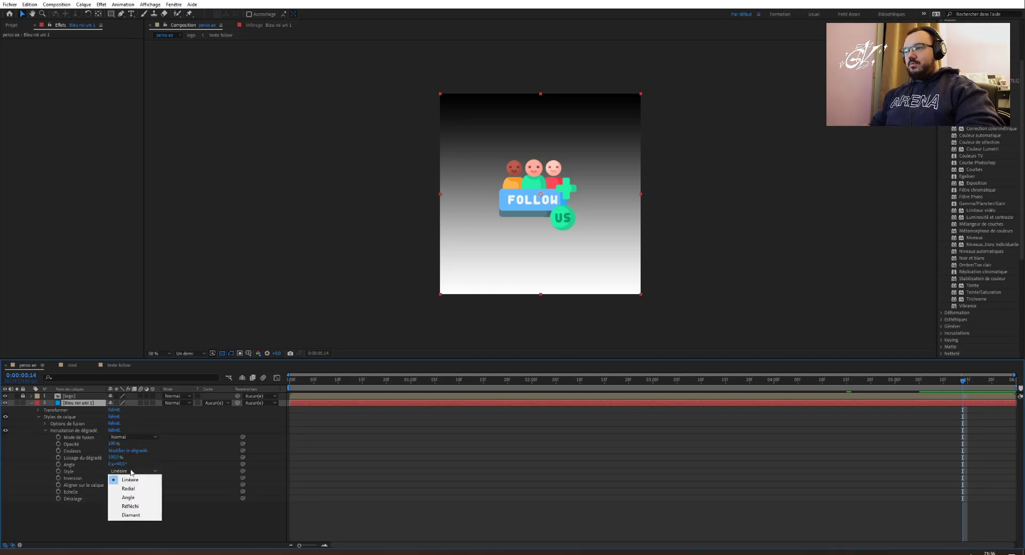
click(128, 487)
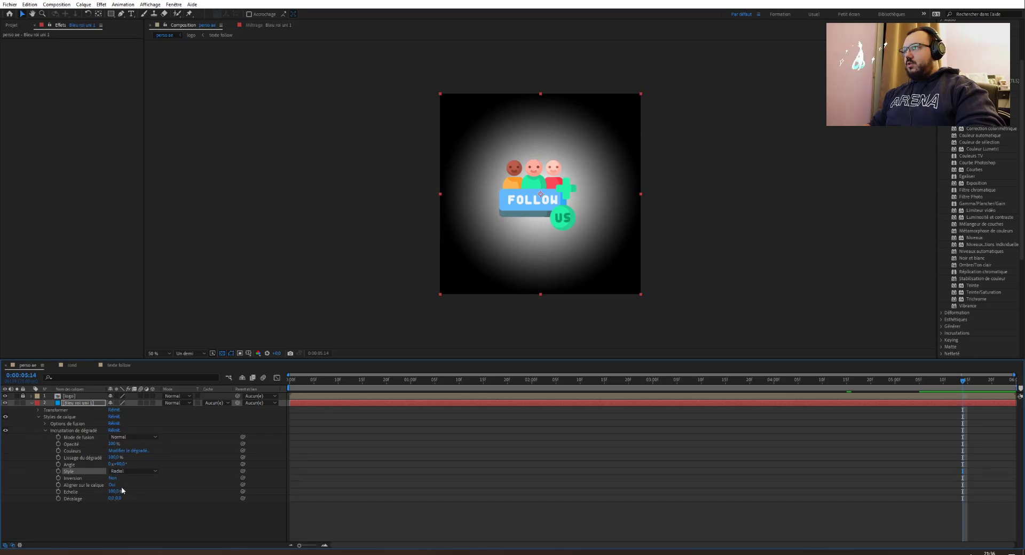
Recolour the gradient from bright blue (about 05A2F4) at the centre to dark navy (about 19395A) at the edge.
click(121, 451)
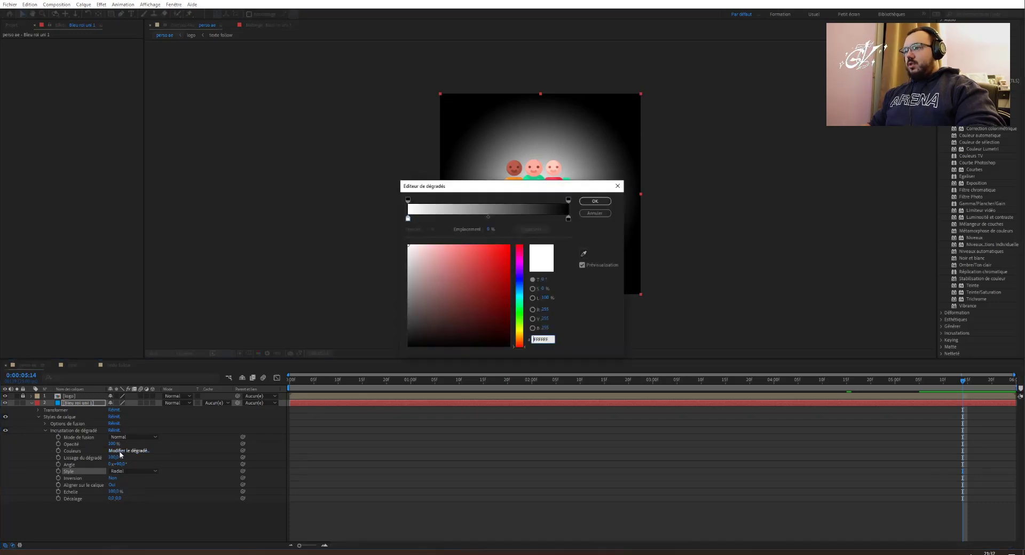
click(408, 219)
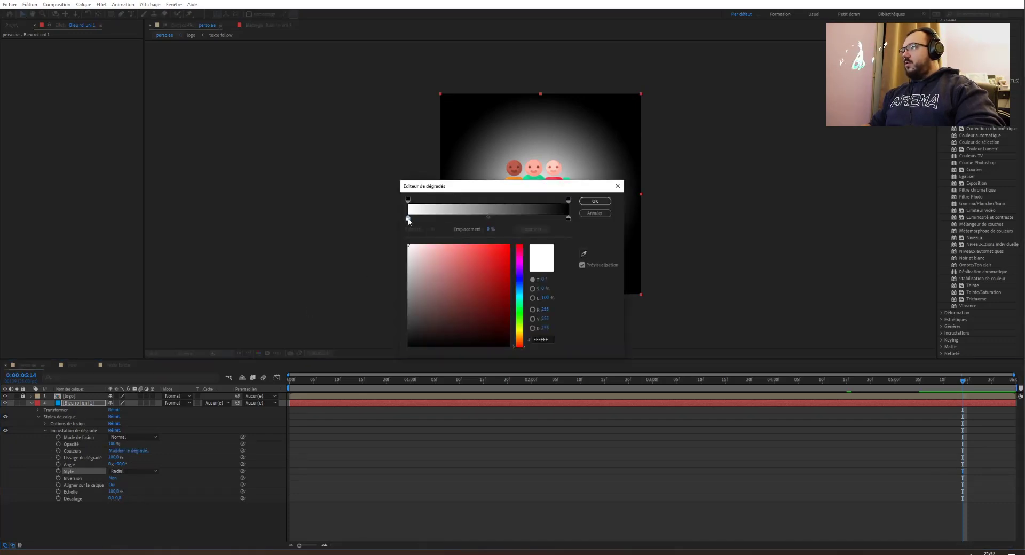
click(519, 283)
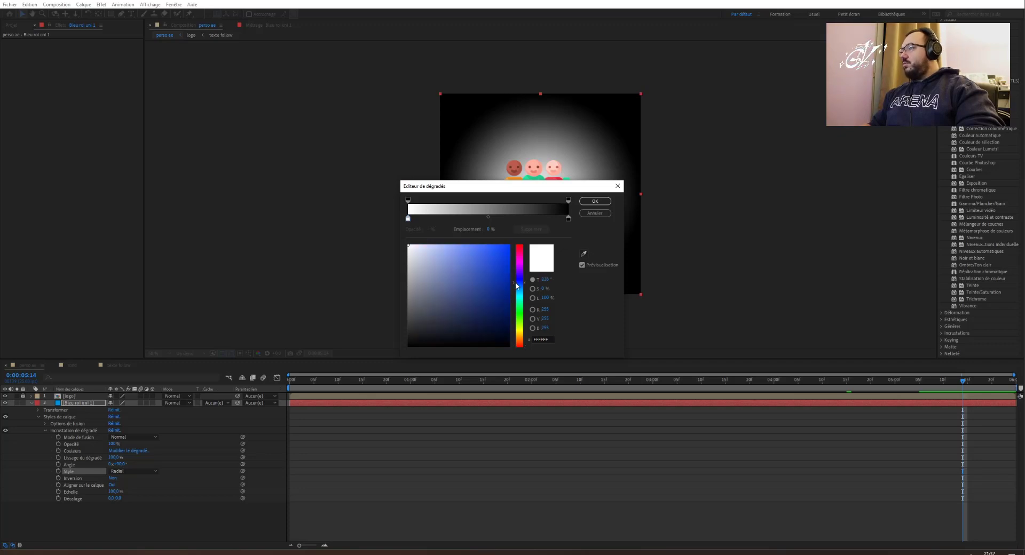
drag(489, 289, 503, 250)
drag(518, 185, 275, 90)
drag(278, 195, 278, 196)
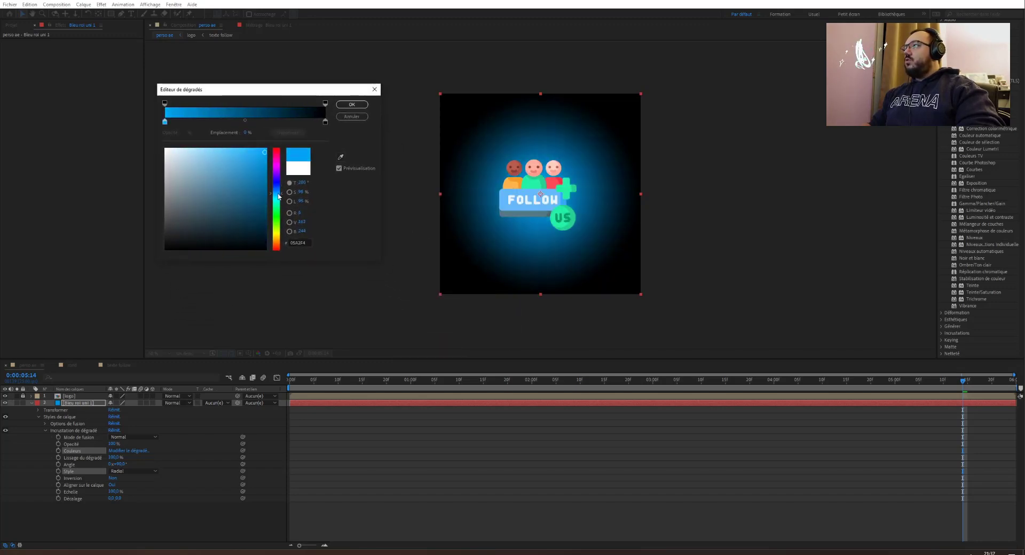
click(325, 122)
mouse_move(259, 186)
mouse_down()
mouse_move(259, 219)
mouse_move(221, 213)
mouse_move(245, 220)
mouse_move(226, 211)
mouse_move(278, 194)
mouse_up()
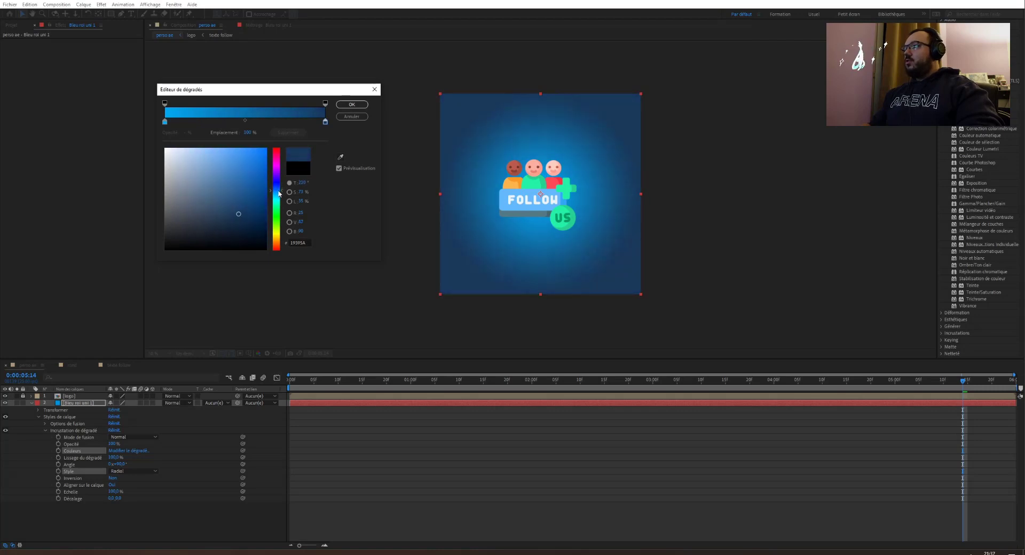
click(352, 104)
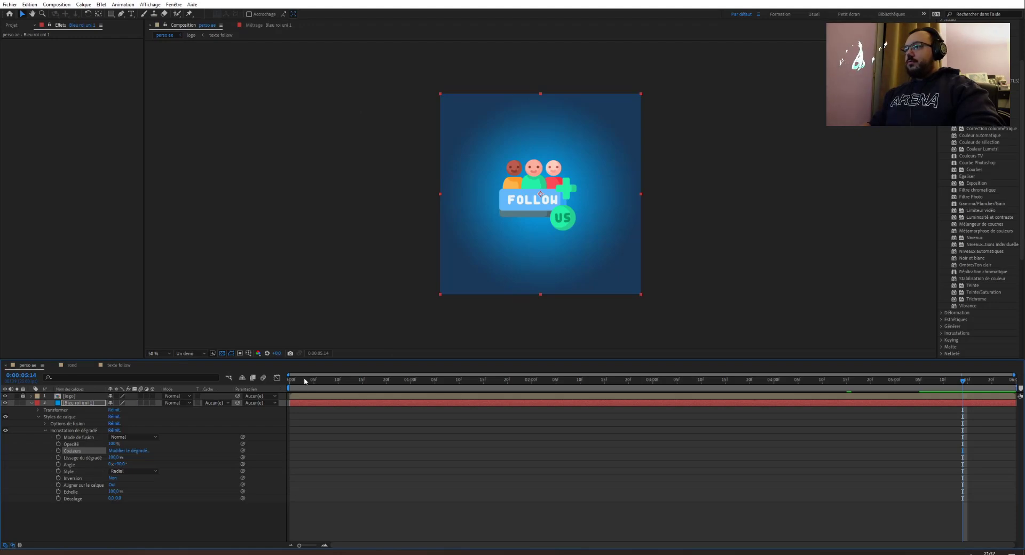
Preview the animation over the radial gradient background from the start.
drag(304, 380, 259, 381)
key(space)
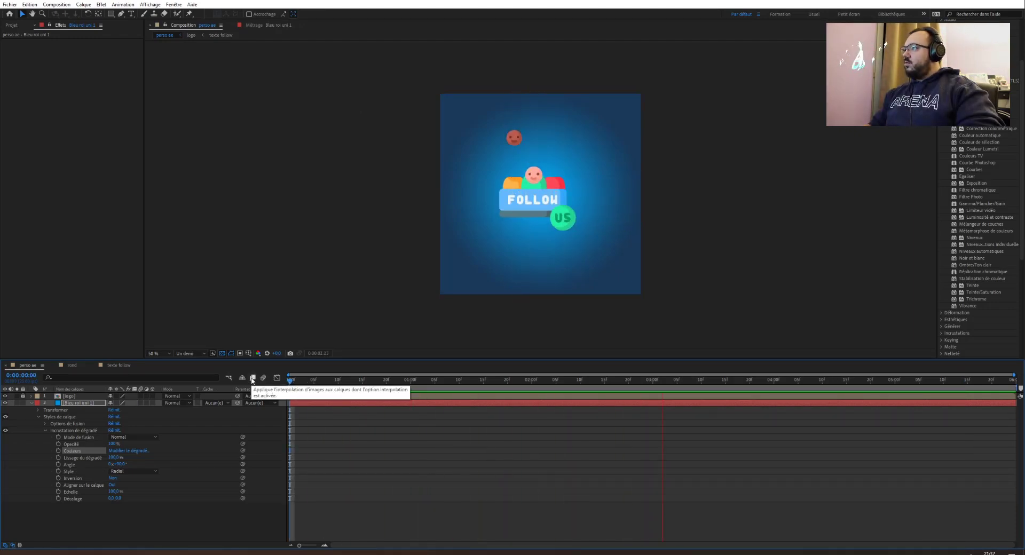
key(space)
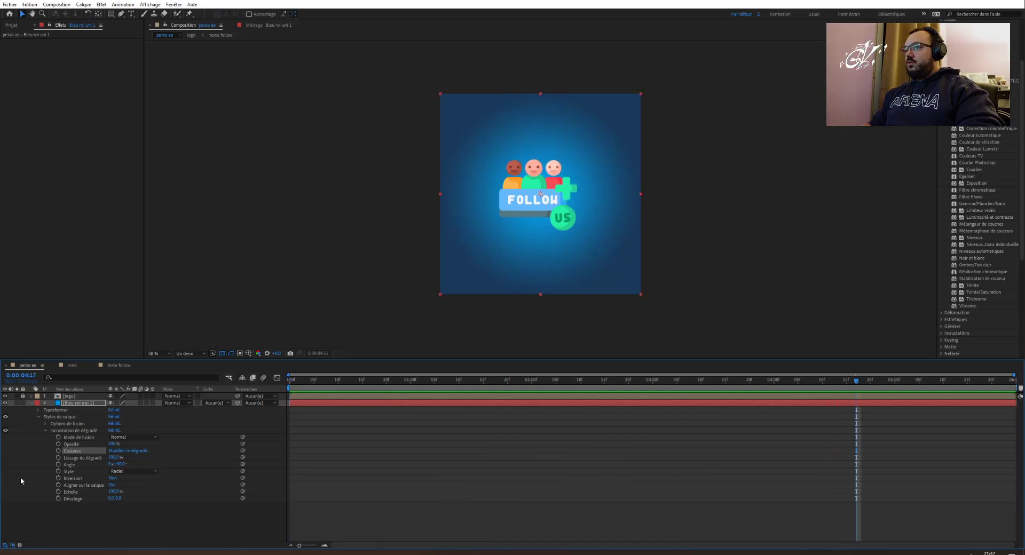
Test the gradient overlay's smoothing, opacity and inversion, change its angle, and set its scale to about 94 %.
drag(114, 459, 128, 457)
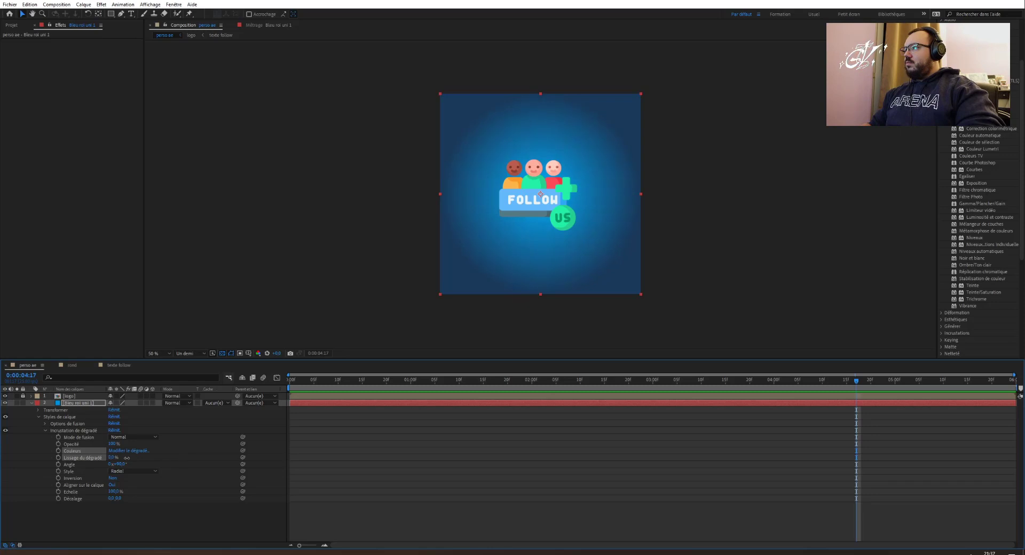
drag(121, 465, 122, 443)
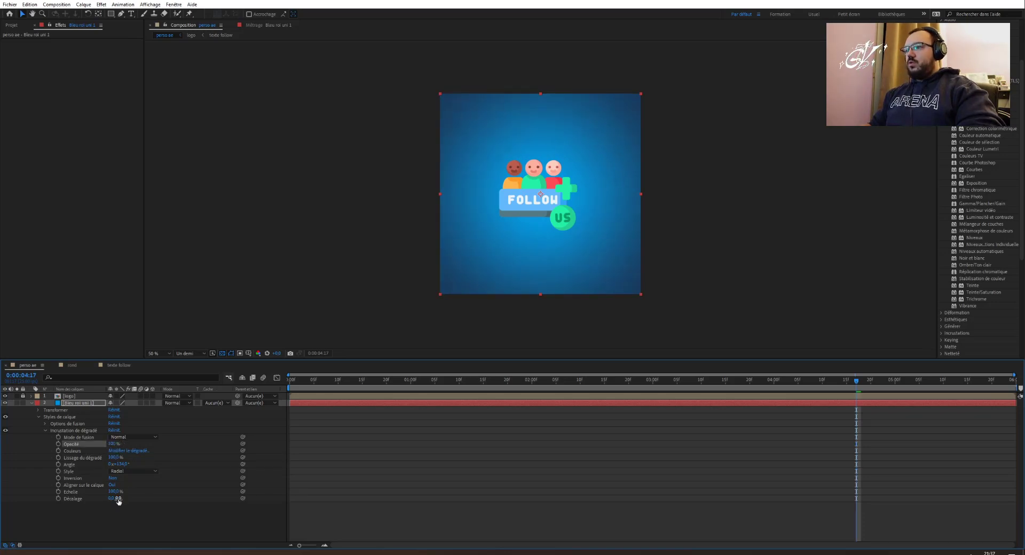
drag(117, 491, 106, 487)
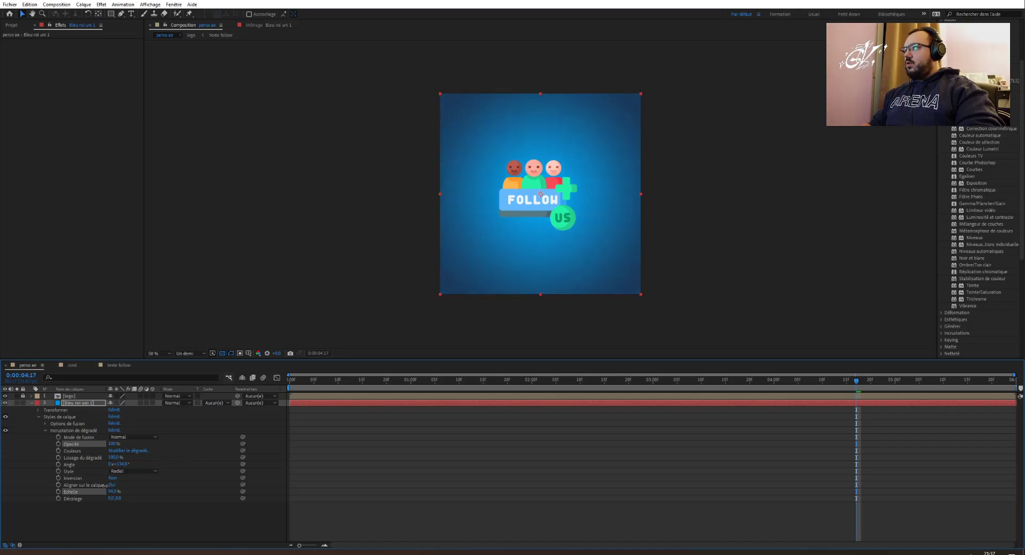
click(113, 478)
Save the project and preview the animation with the adjusted background.
key(ctrl+s)
key(space)
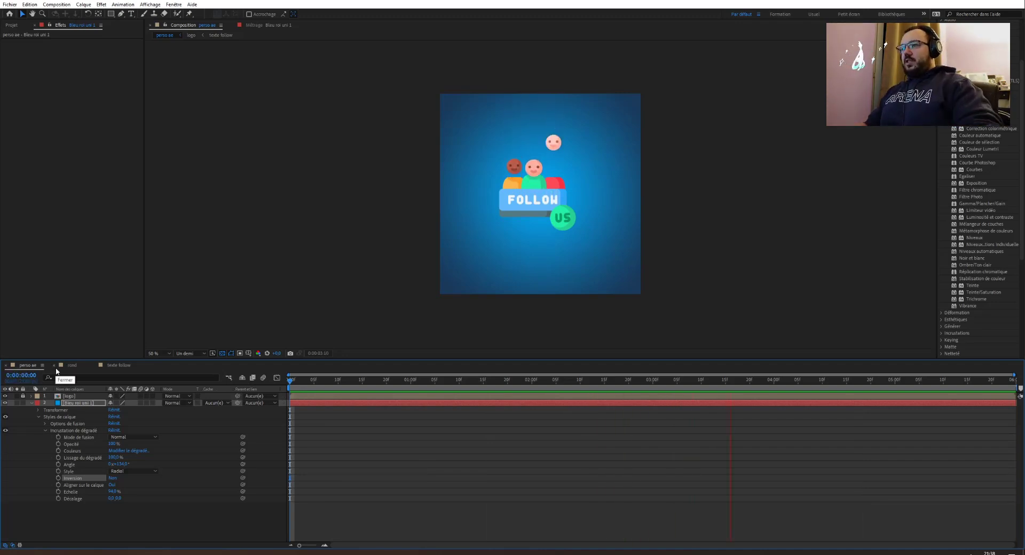
key(space)
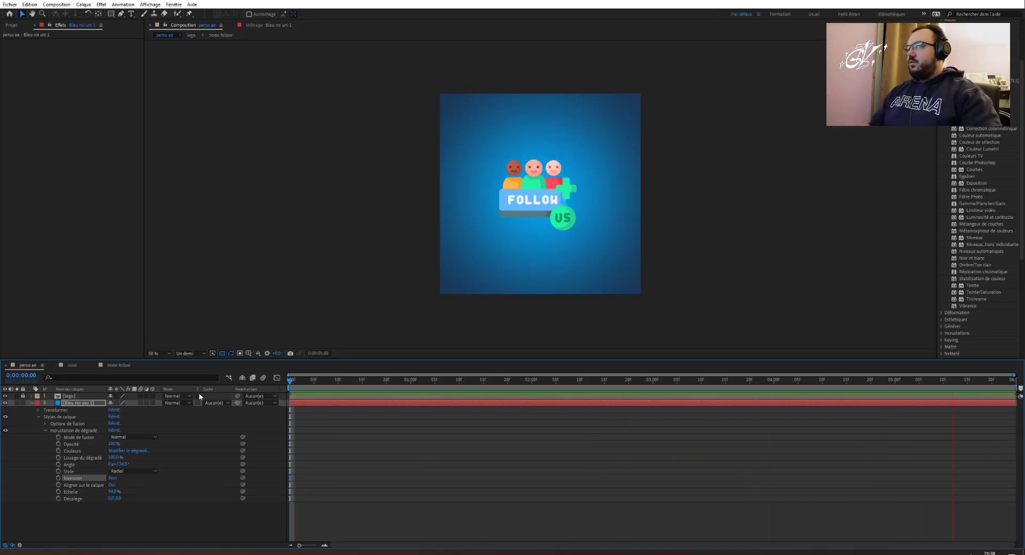
Close the rond and texte follow composition timelines and return to the main composition.
click(61, 367)
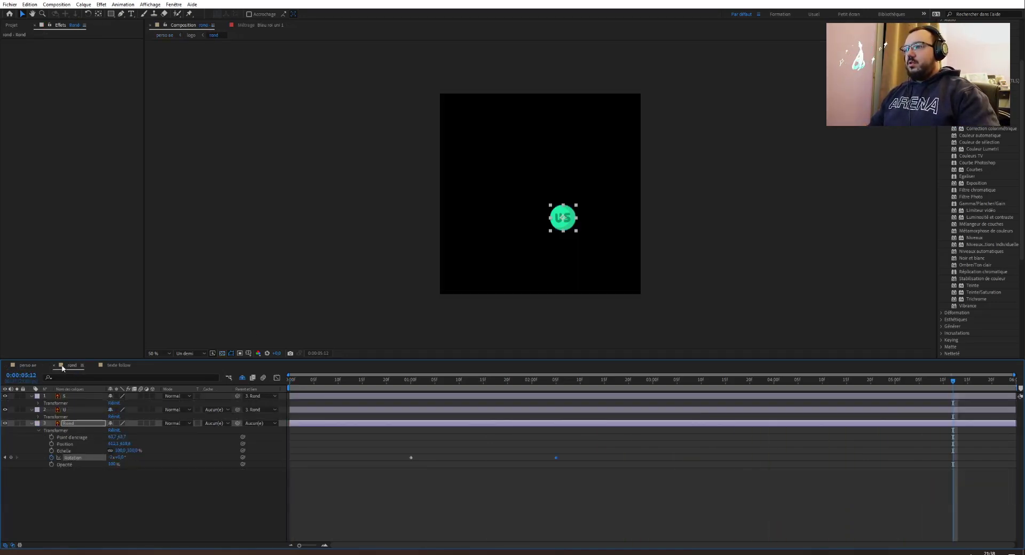
click(54, 365)
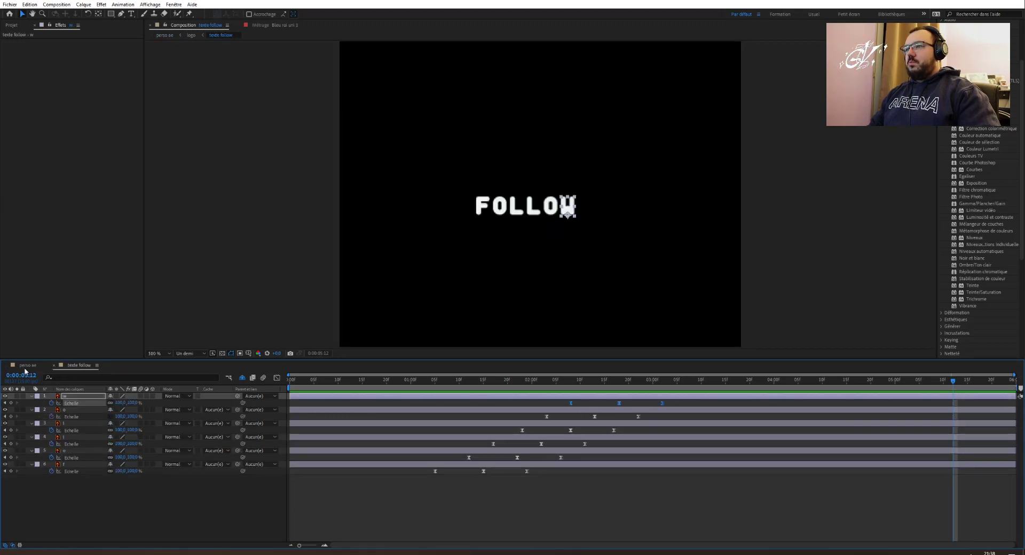
click(28, 369)
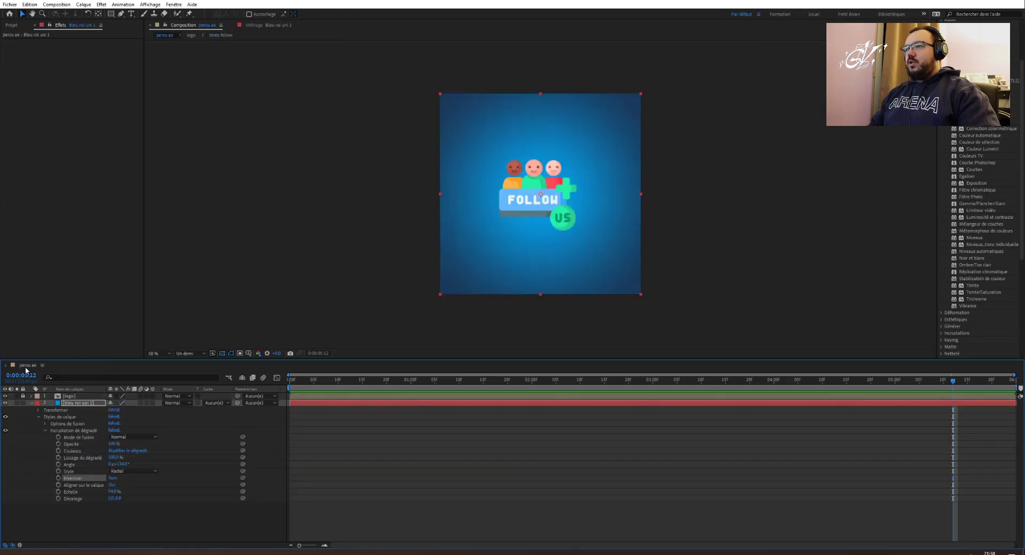
Open the logo precomposition and expand the rond layer's transform properties.
double_click(62, 398)
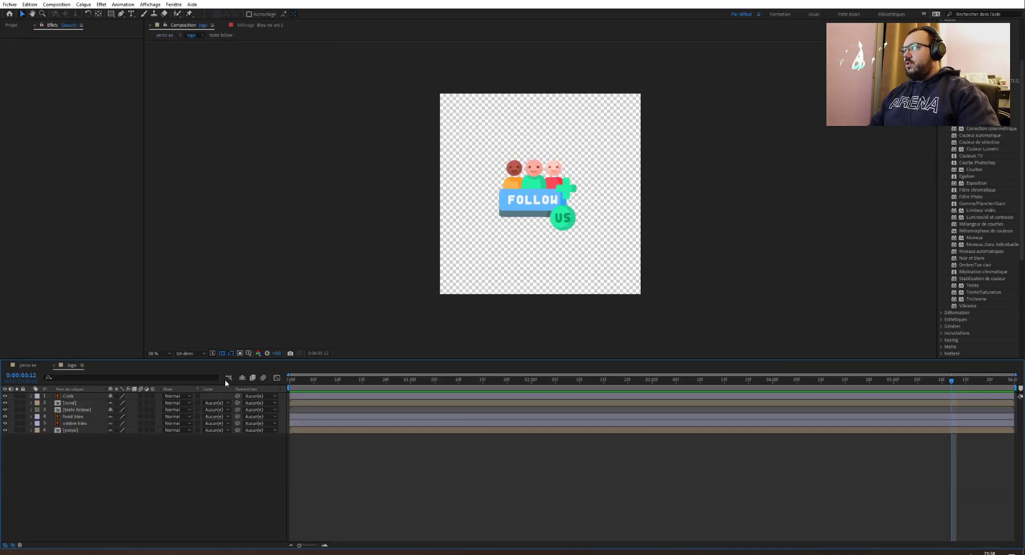
click(35, 403)
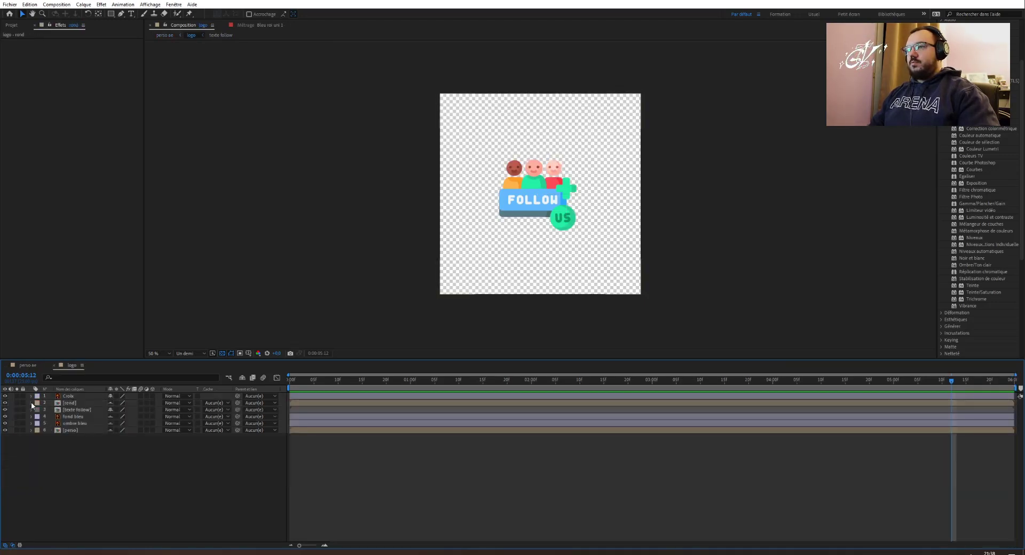
click(30, 404)
drag(297, 383, 402, 383)
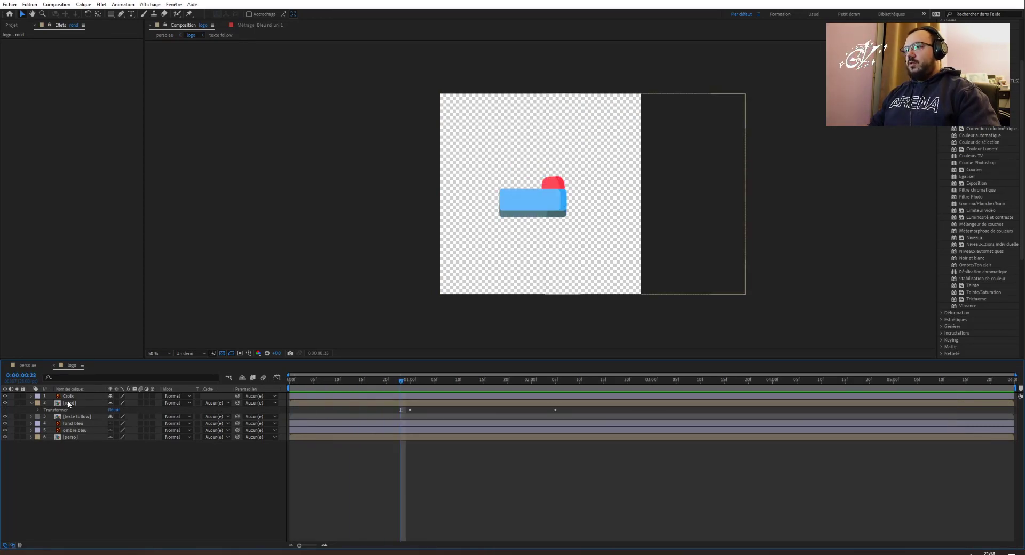
click(68, 403)
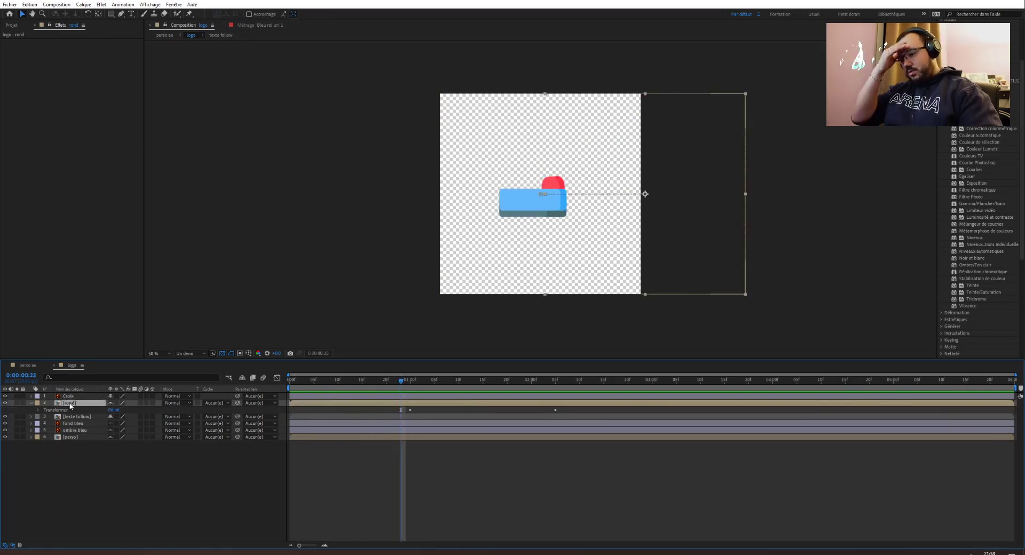
key(End)
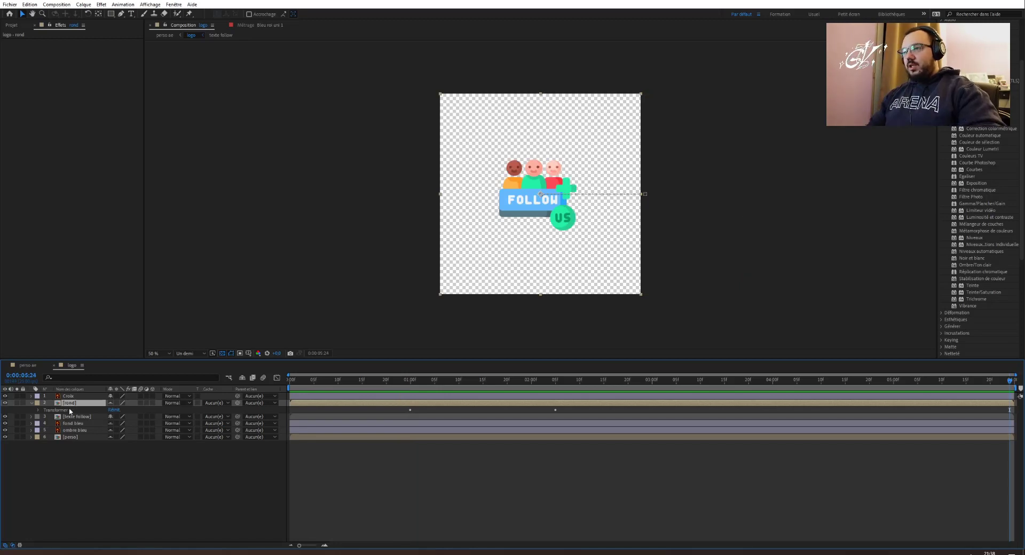
key(Return)
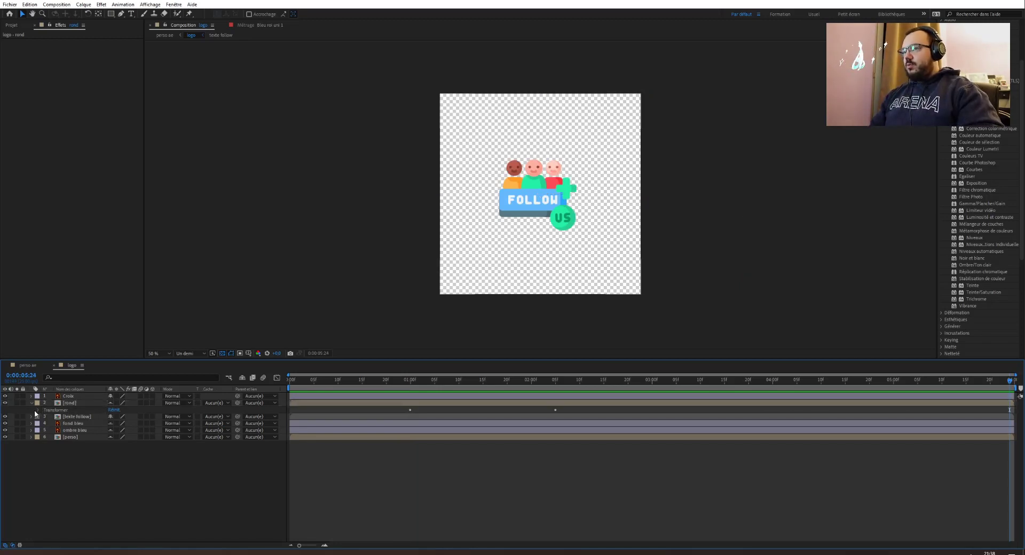
key(Return)
click(39, 410)
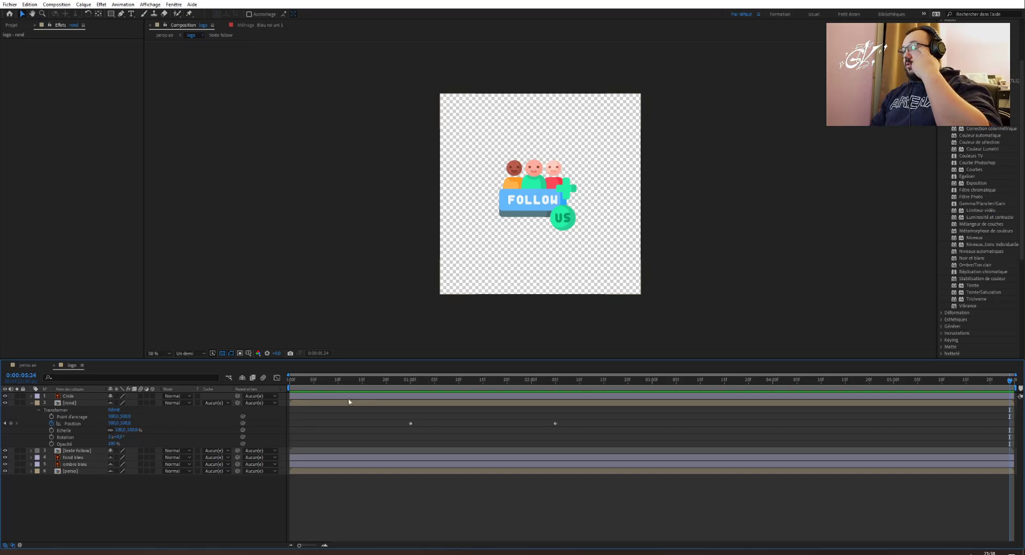
Keyframe the rond layer's opacity at 0 % at 0:00:01:00 and at 100 % at 0:00:01:06.
mouse_move(410, 380)
mouse_down()
mouse_move(394, 385)
mouse_move(452, 383)
mouse_move(409, 381)
mouse_up()
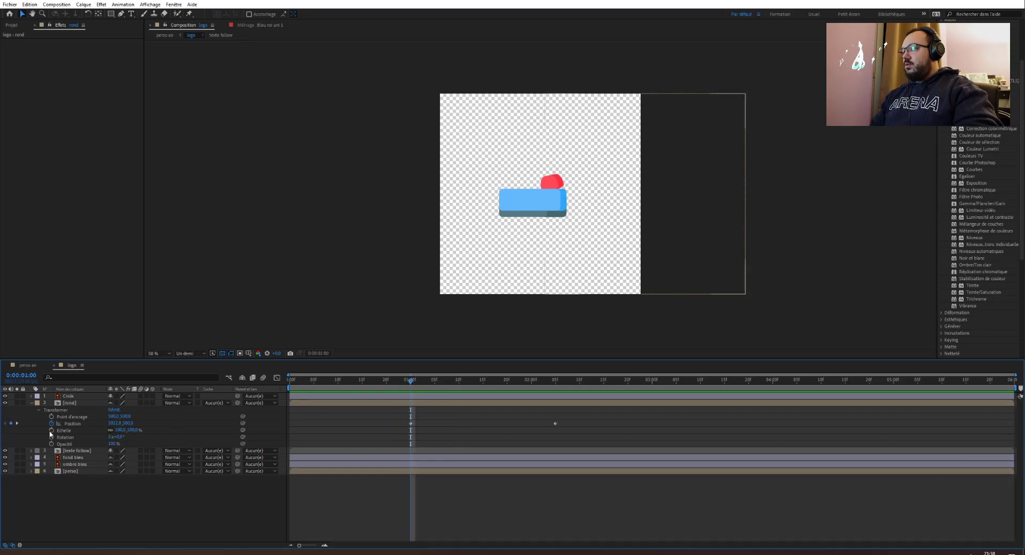
click(52, 444)
click(112, 444)
text(0)
key(Return)
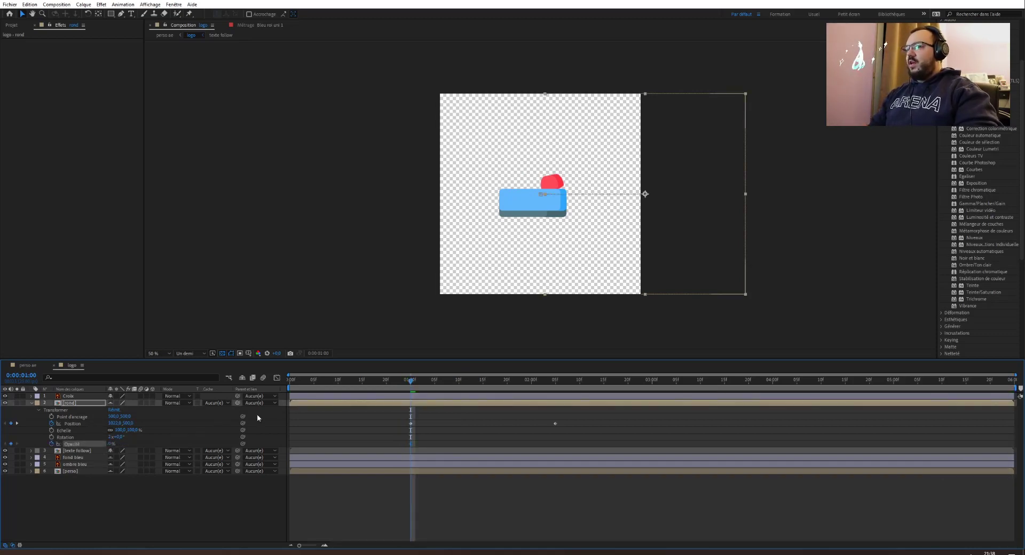
drag(410, 381, 440, 382)
click(111, 445)
text(100)
key(Return)
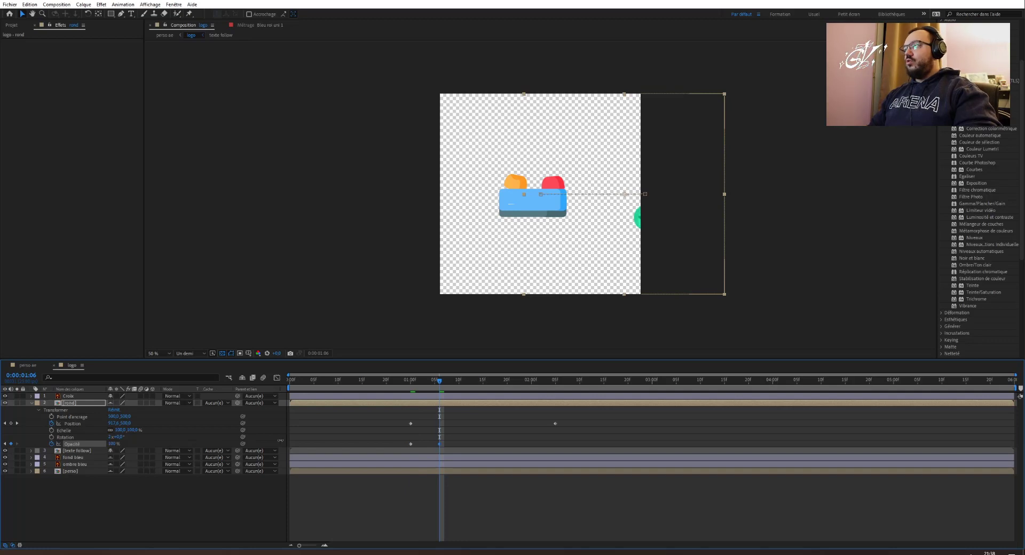
Preview the fade and shift the rond layer's opacity keyframes to about 0:00:01:04 and 0:00:01:12.
click(426, 384)
drag(426, 385, 439, 383)
click(411, 444)
drag(440, 445, 430, 444)
click(411, 380)
key(space)
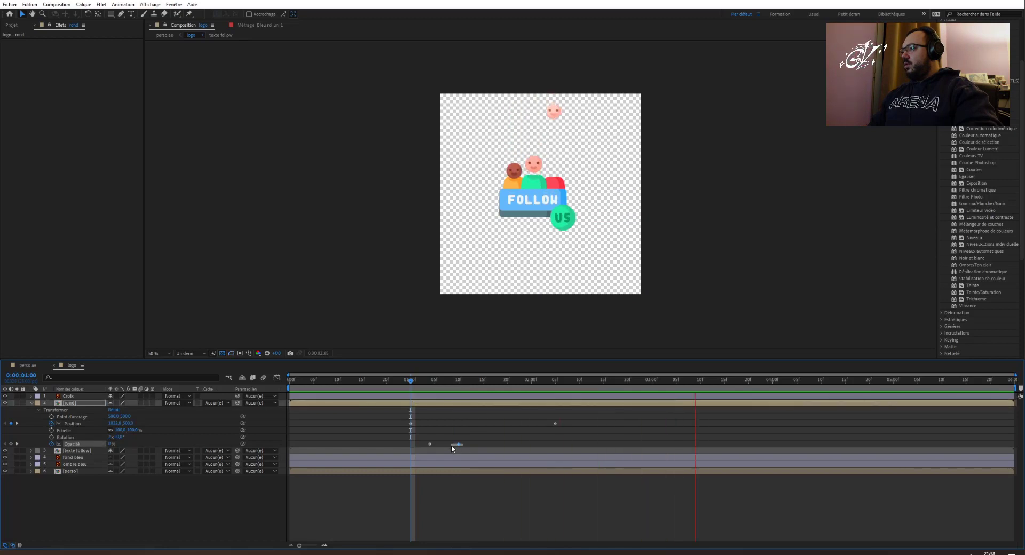
drag(459, 444, 467, 444)
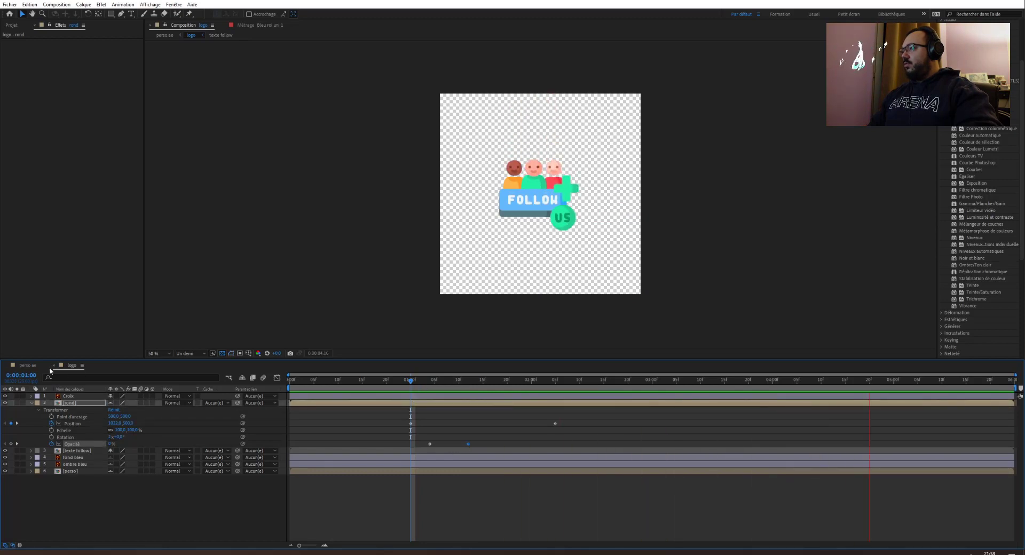
Preview the main composition and shift the logo layer slightly downward over the gradient background.
click(28, 366)
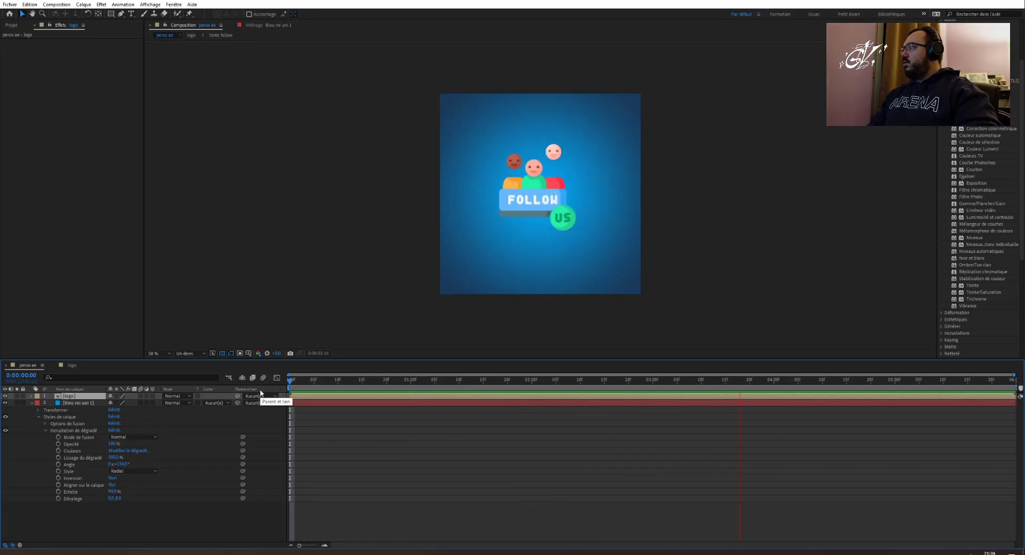
key(space)
click(549, 195)
drag(550, 207, 551, 213)
click(320, 296)
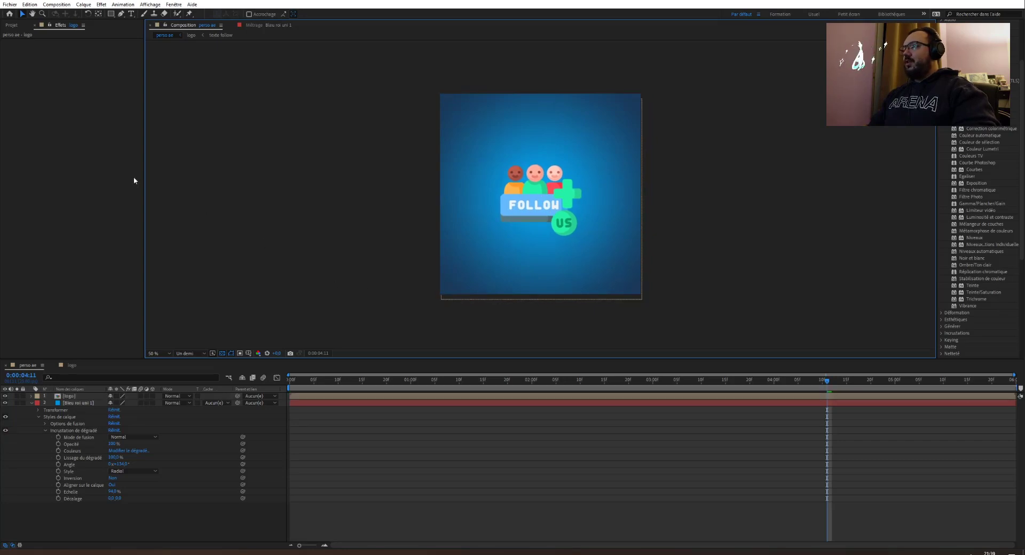
Export the main composition to the Adobe Media Encoder queue and bring the encoder window into view.
click(10, 5)
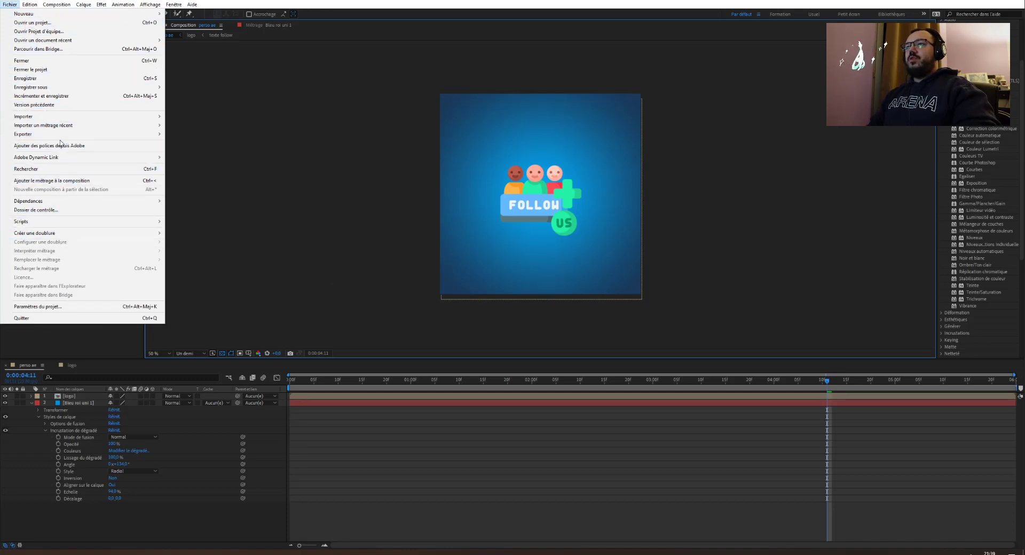
mouse_move(64, 134)
click(208, 134)
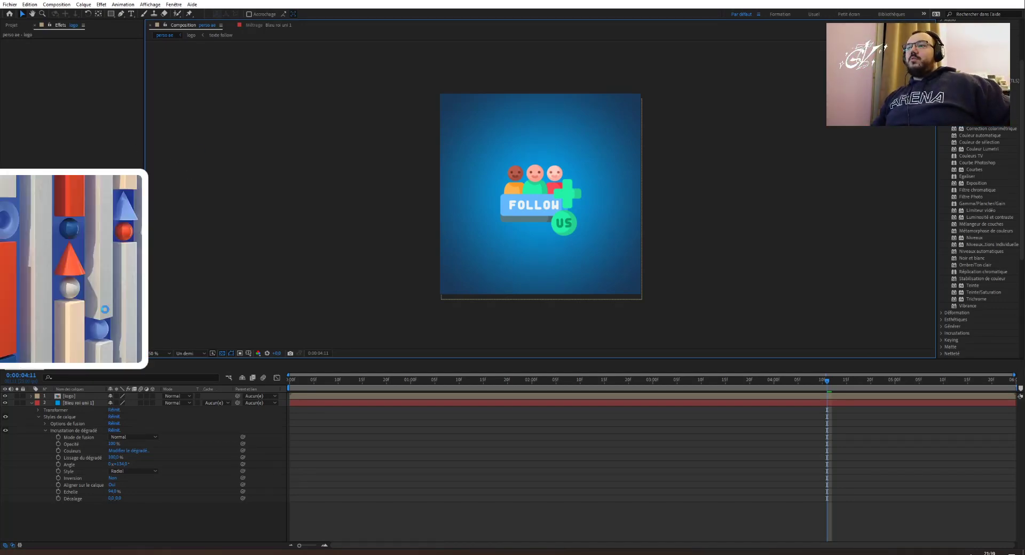
click(13, 4)
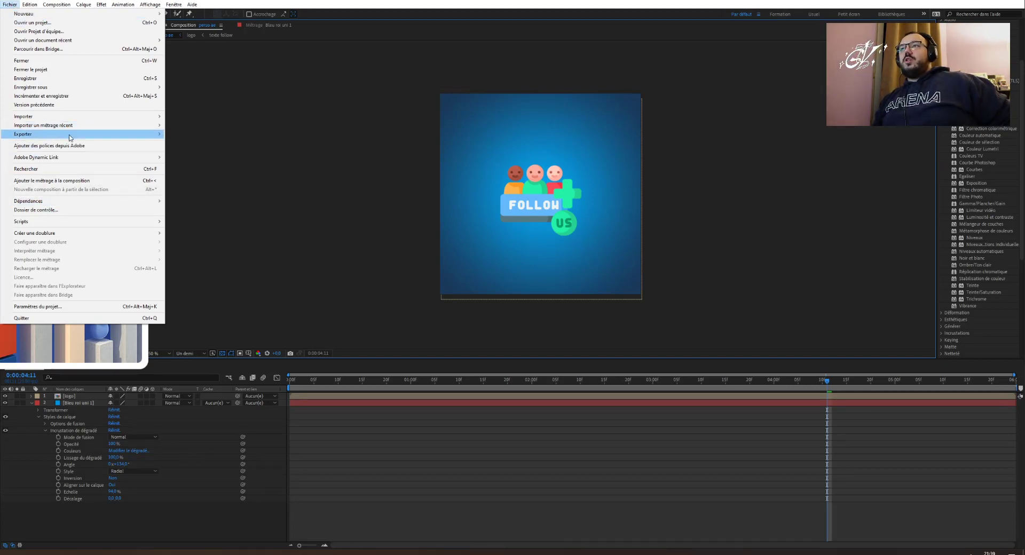
mouse_move(70, 135)
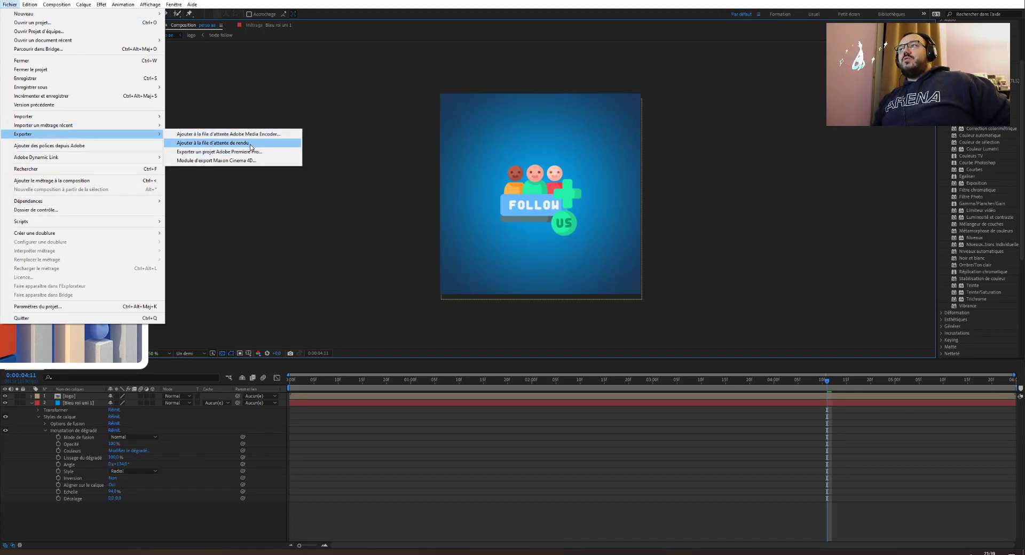
drag(0, 82, 346, 78)
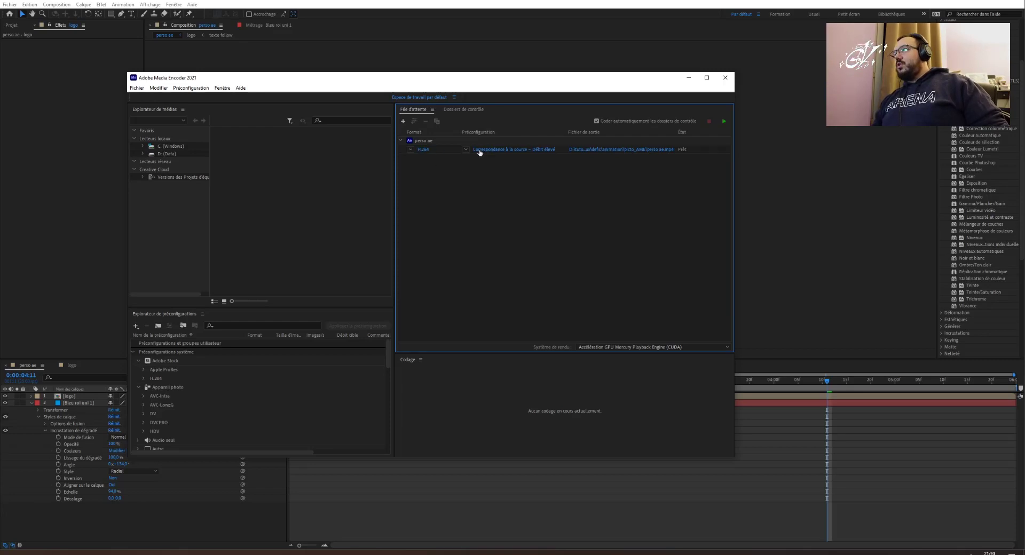
Open the queued item's H.264 export settings, check the preview and trim the source range's end to 00:00:05:24.
click(424, 150)
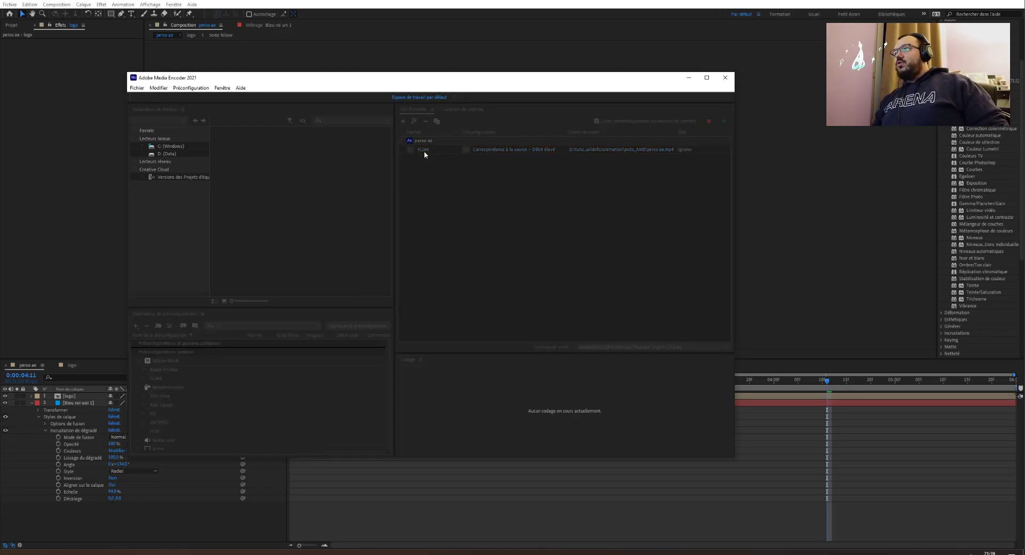
drag(109, 101, 596, 77)
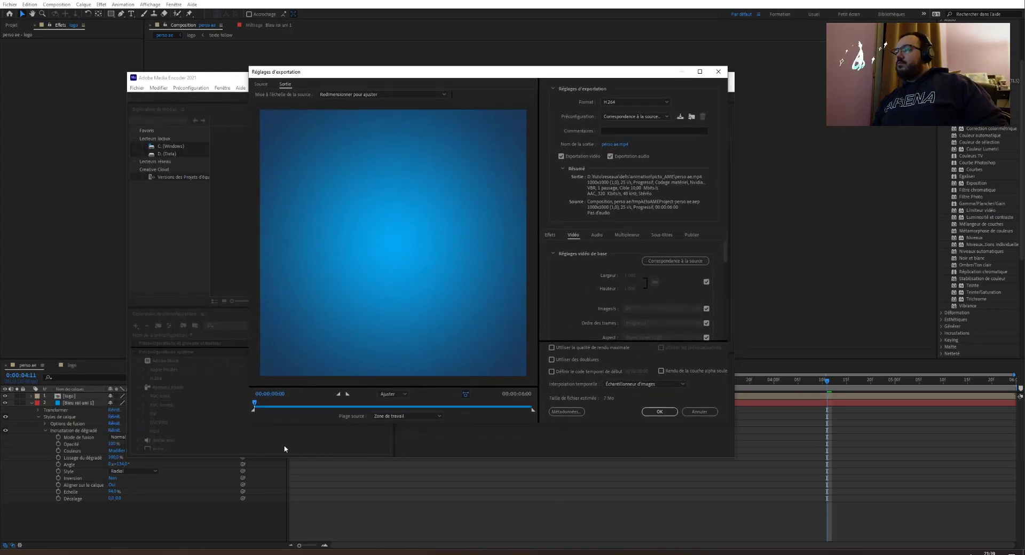
drag(431, 405, 531, 402)
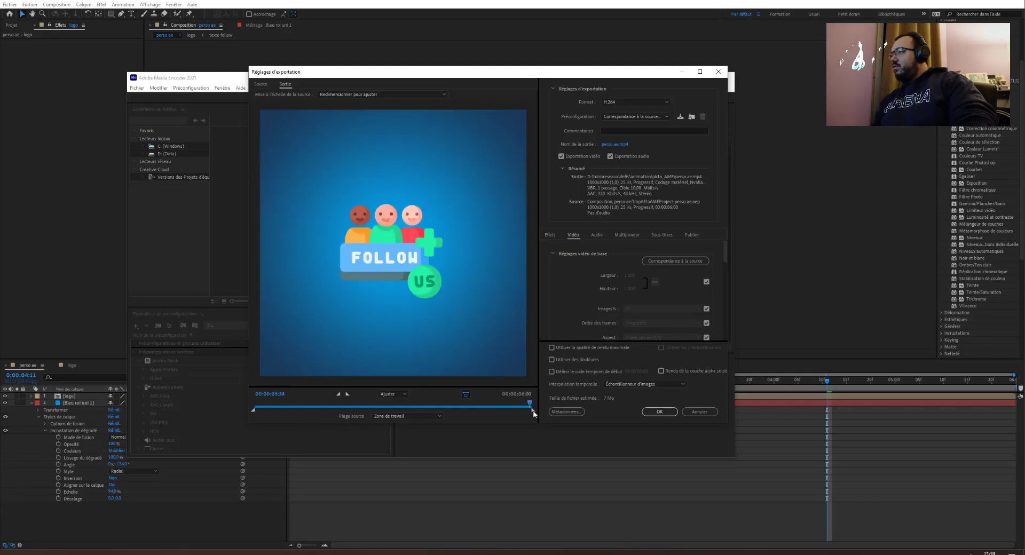
mouse_move(535, 414)
mouse_down()
mouse_move(230, 383)
mouse_move(531, 389)
mouse_up()
drag(463, 385, 209, 380)
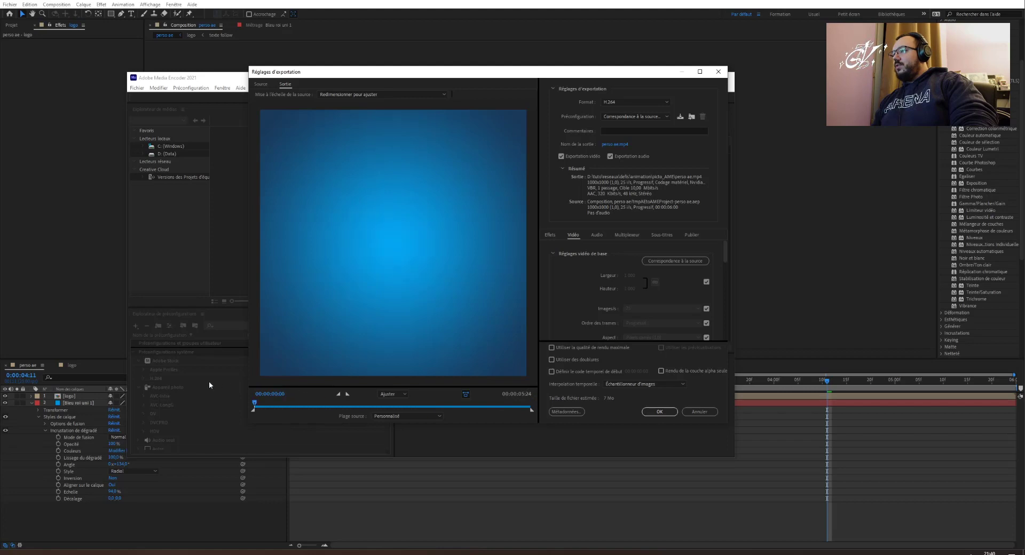
Set the output file to perso ae.mp4 in the animation folder.
click(613, 144)
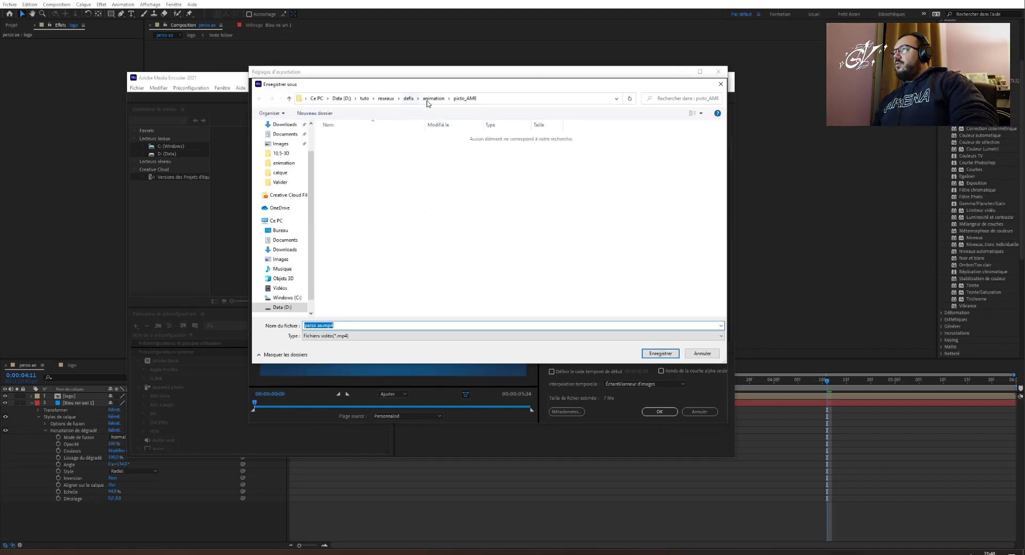
click(428, 98)
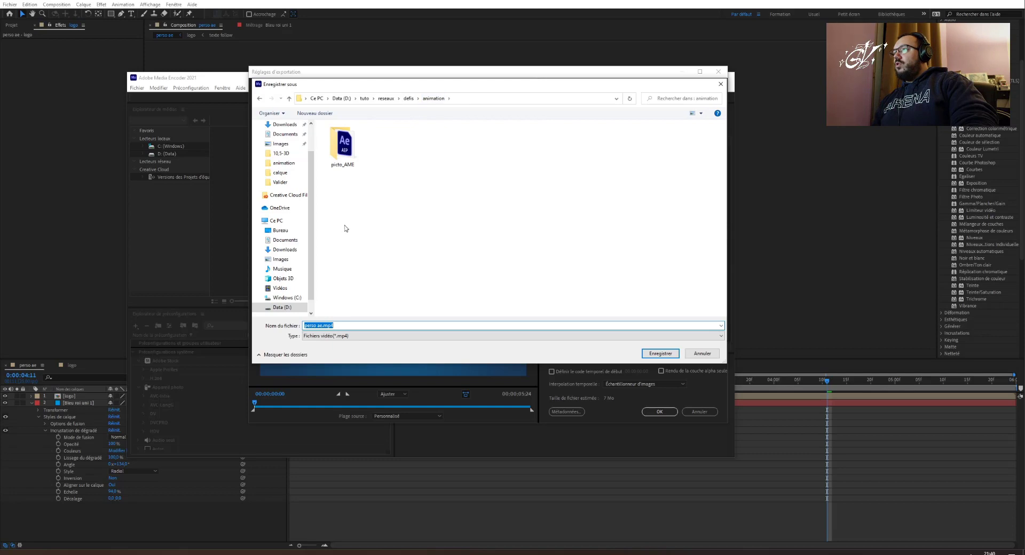
click(661, 354)
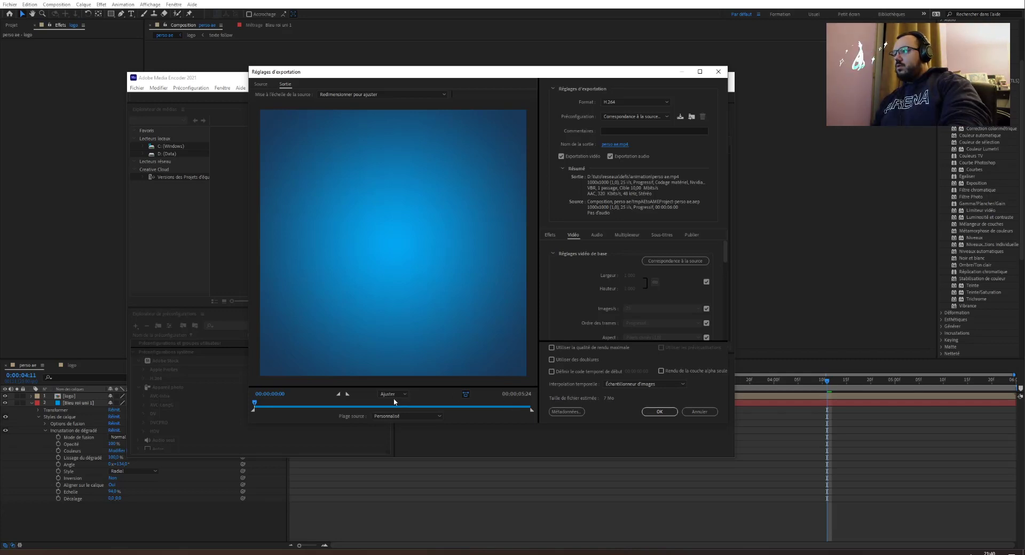
Check the export preview once more, accept the export settings and start encoding the queue.
click(473, 405)
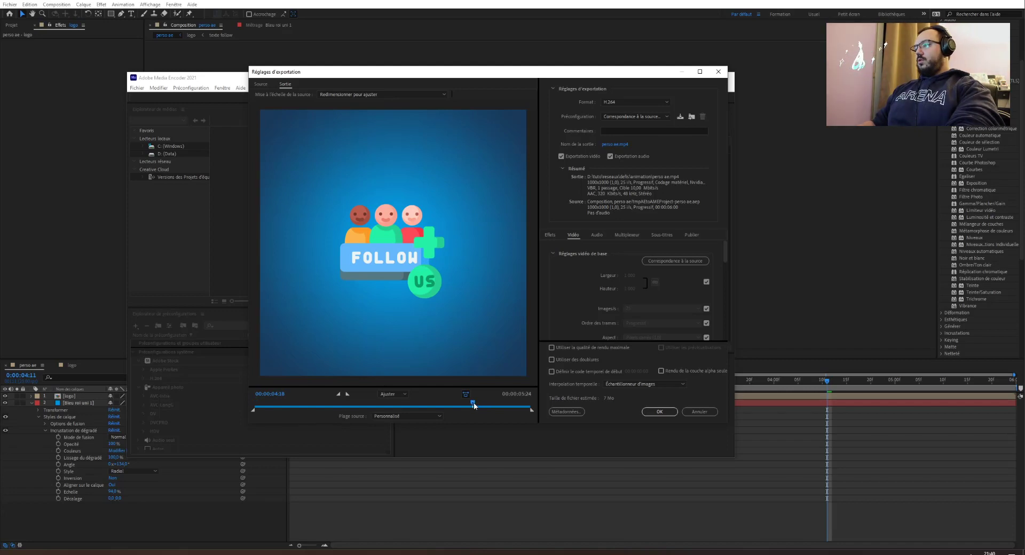
drag(473, 404, 203, 406)
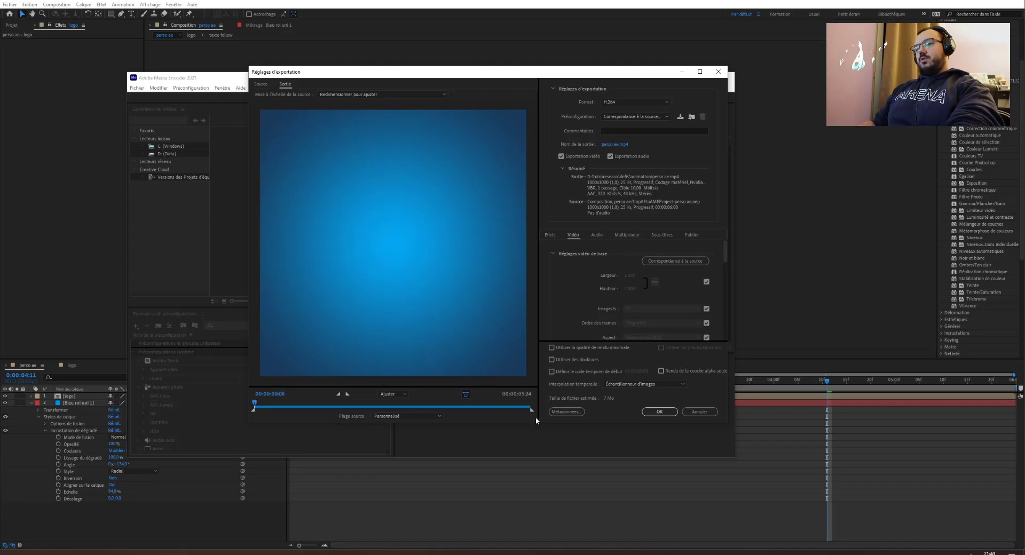
click(659, 412)
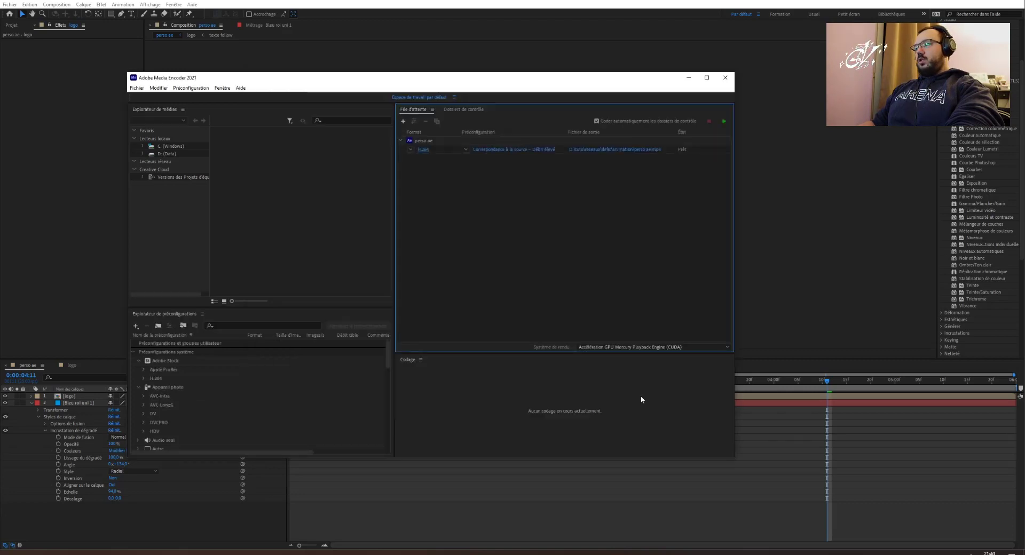
click(724, 122)
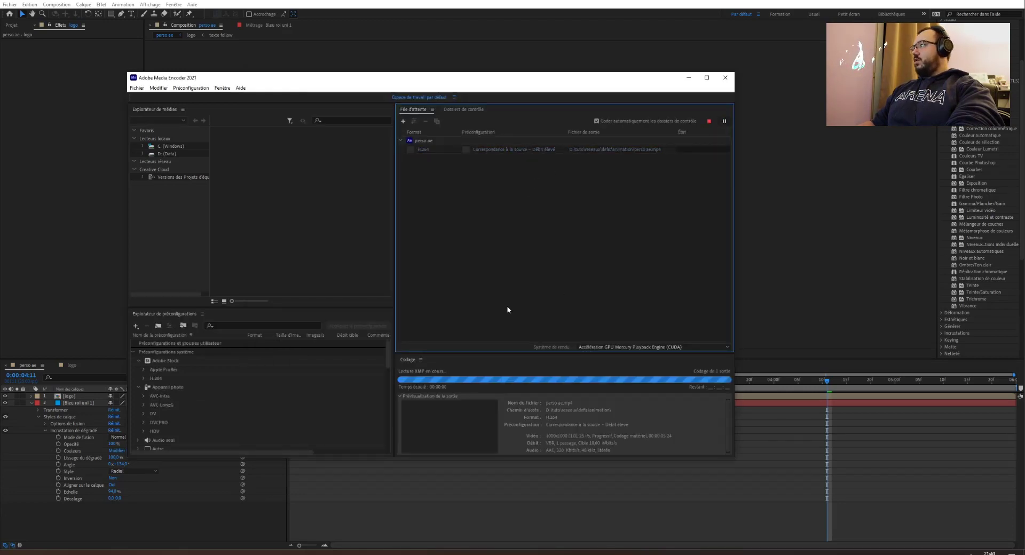
Switch back to After Effects, collapse the blue background layer's properties and select the logo layer.
click(770, 352)
click(453, 377)
key(u)
click(471, 401)
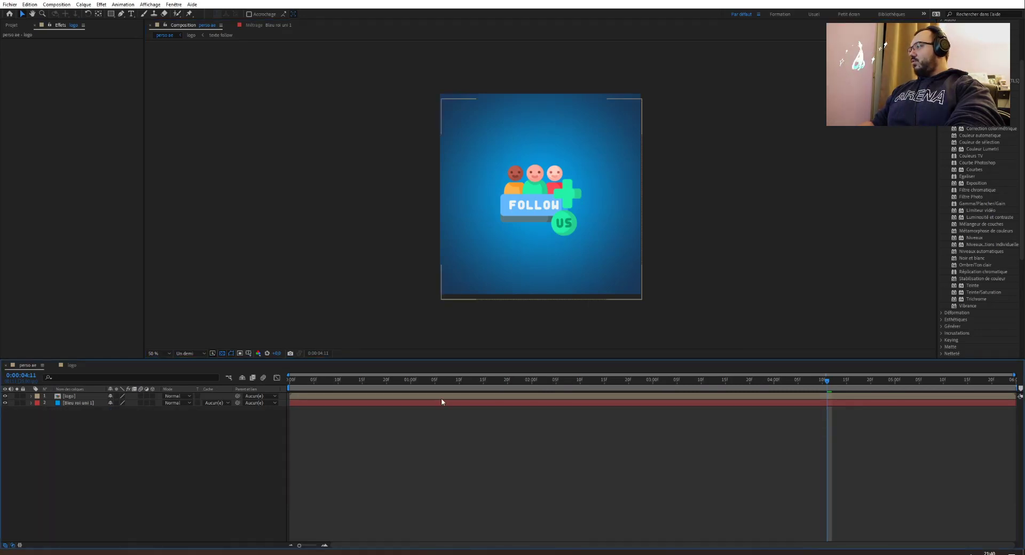
click(343, 396)
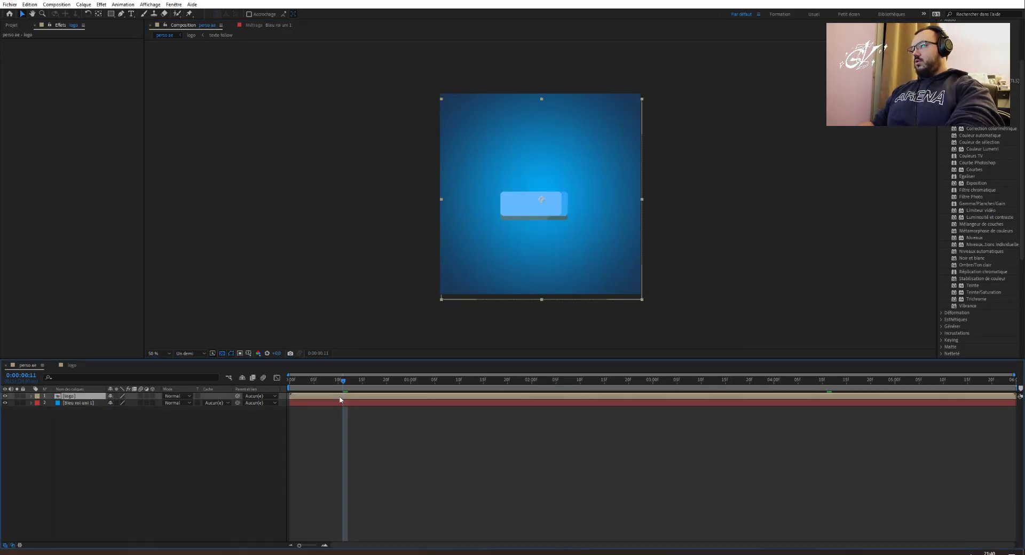
Open the logo composition and show only the animated properties of the rond, fond bleu and ombre bleu layers.
click(72, 366)
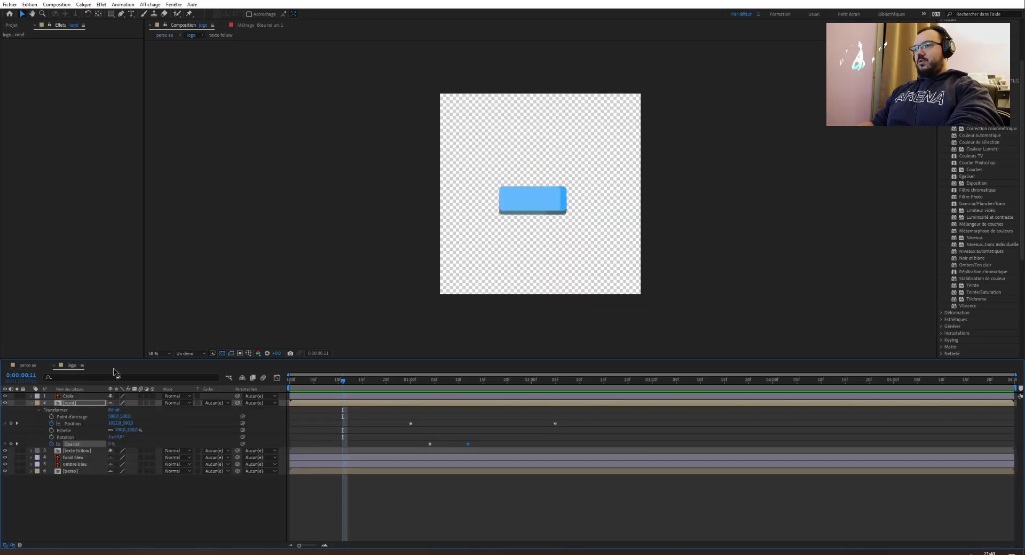
click(398, 405)
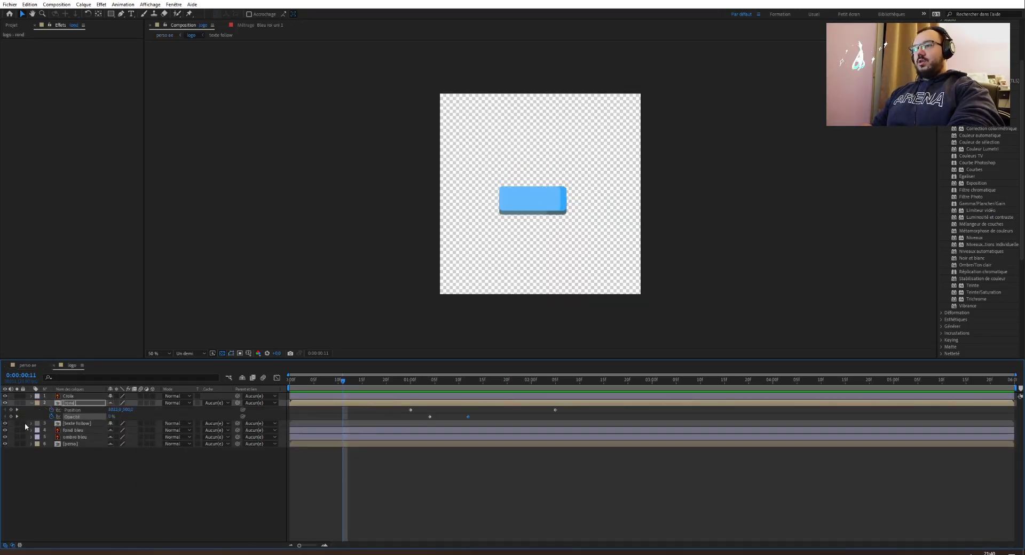
click(370, 431)
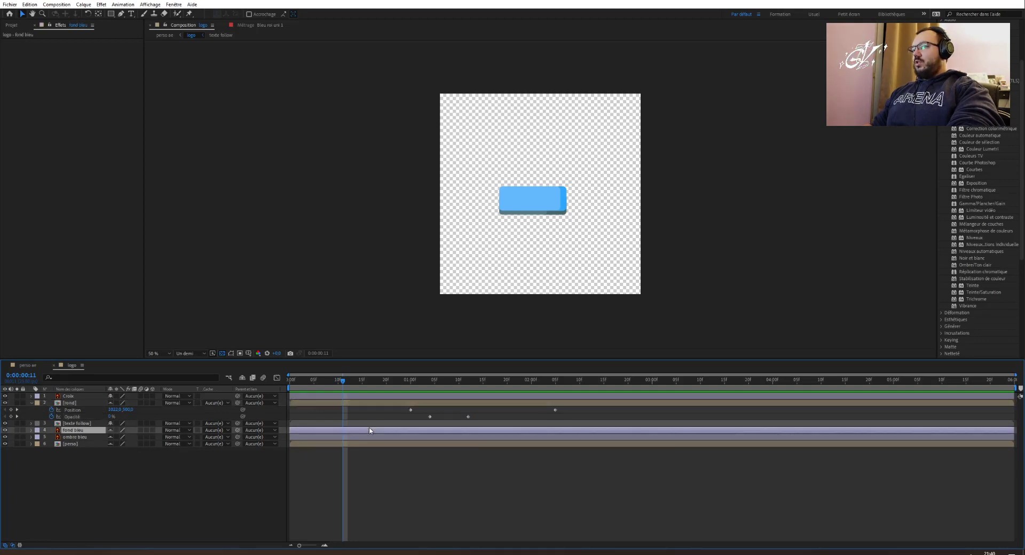
key(u)
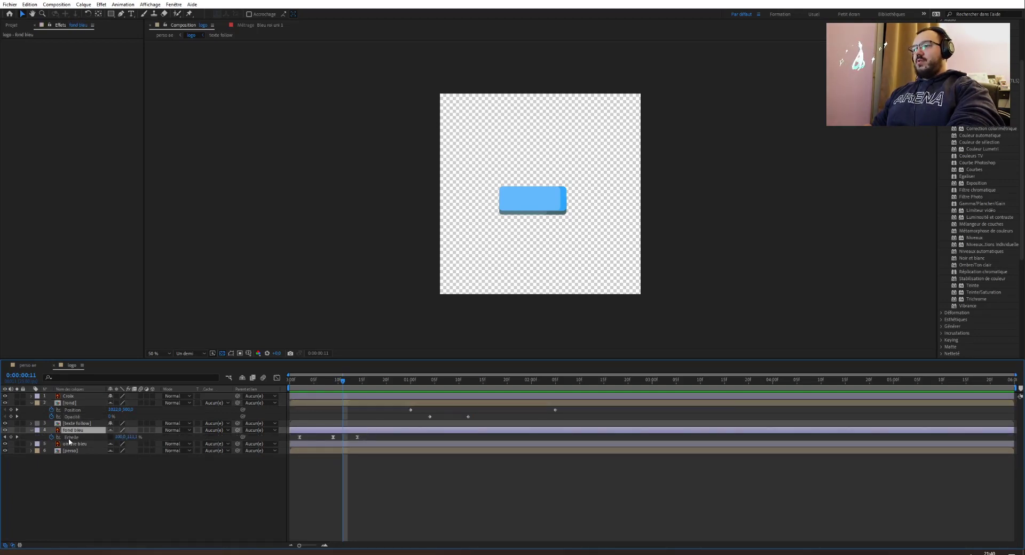
click(337, 446)
key(u)
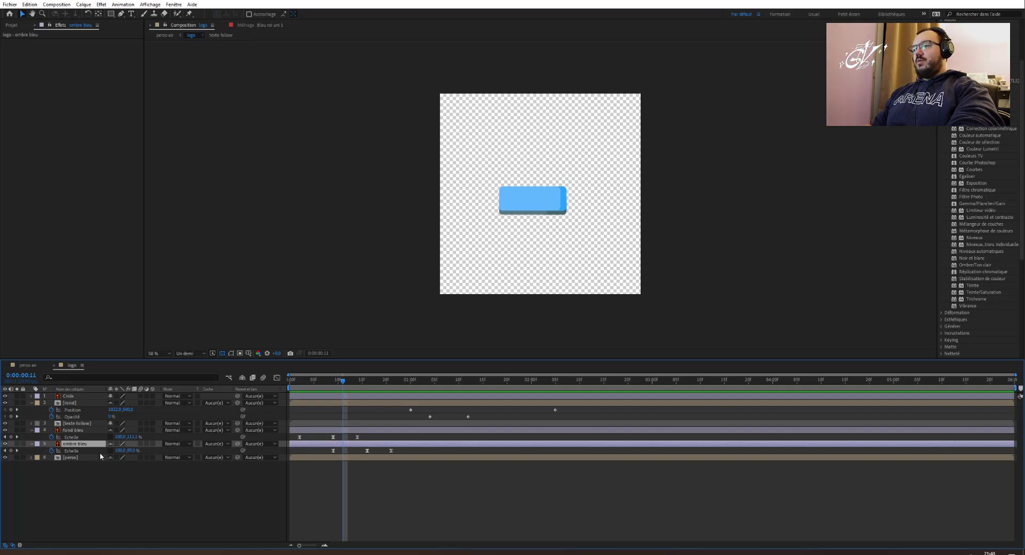
Open the perso precomposition from the logo composition and reveal the keyframes of all its layers.
click(339, 458)
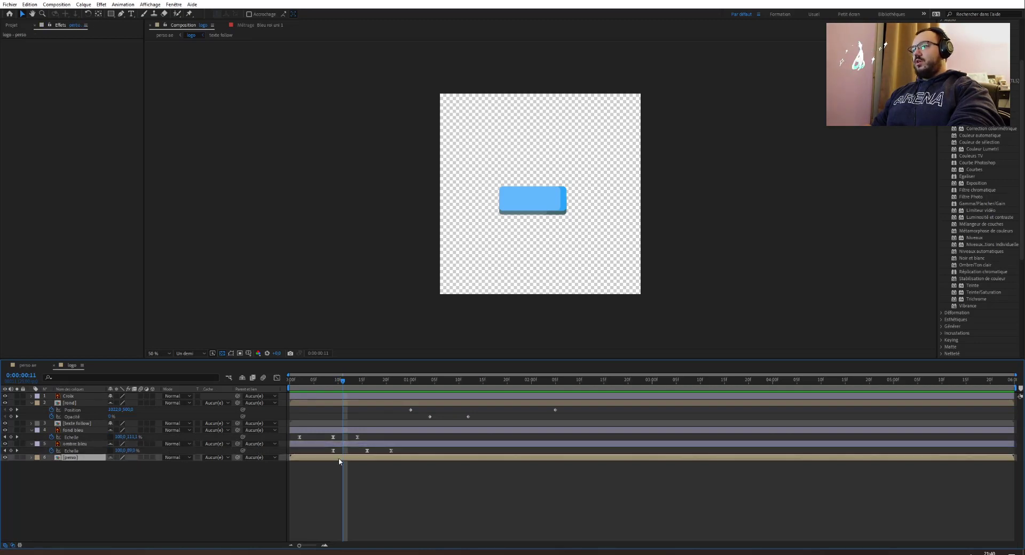
double_click(60, 459)
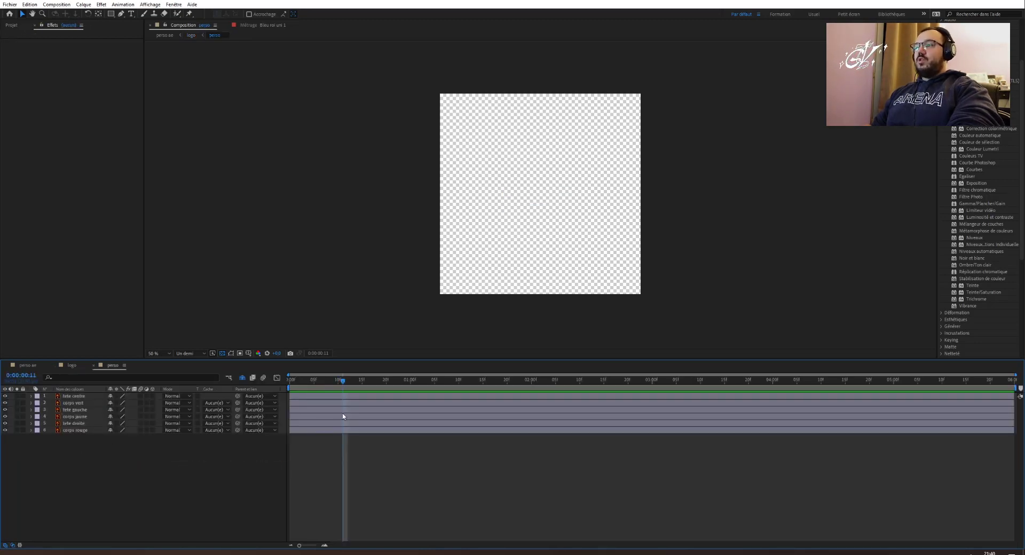
key(u)
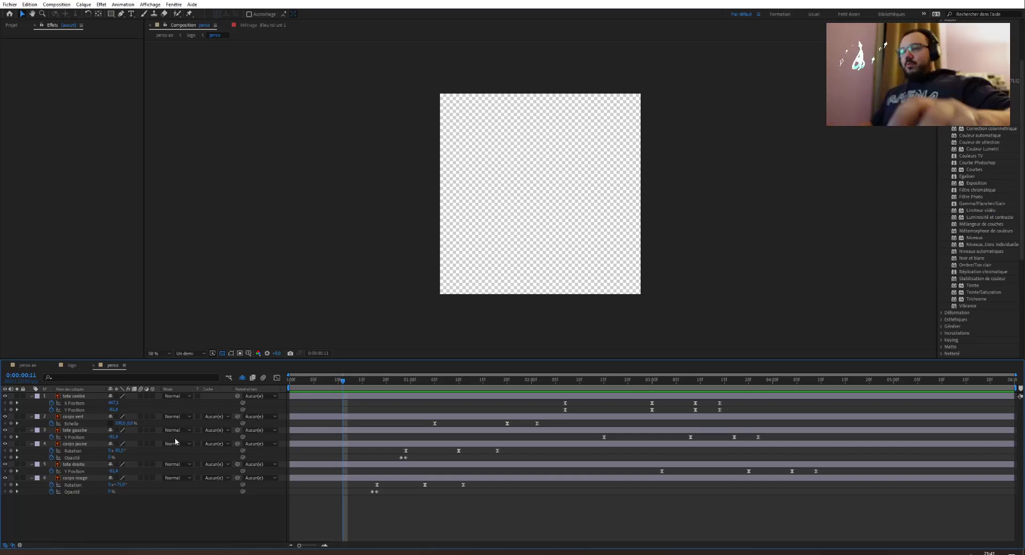
Close the perso and logo timelines, return to the perso ae composition and preview the animation from the start.
click(72, 365)
click(92, 366)
click(54, 366)
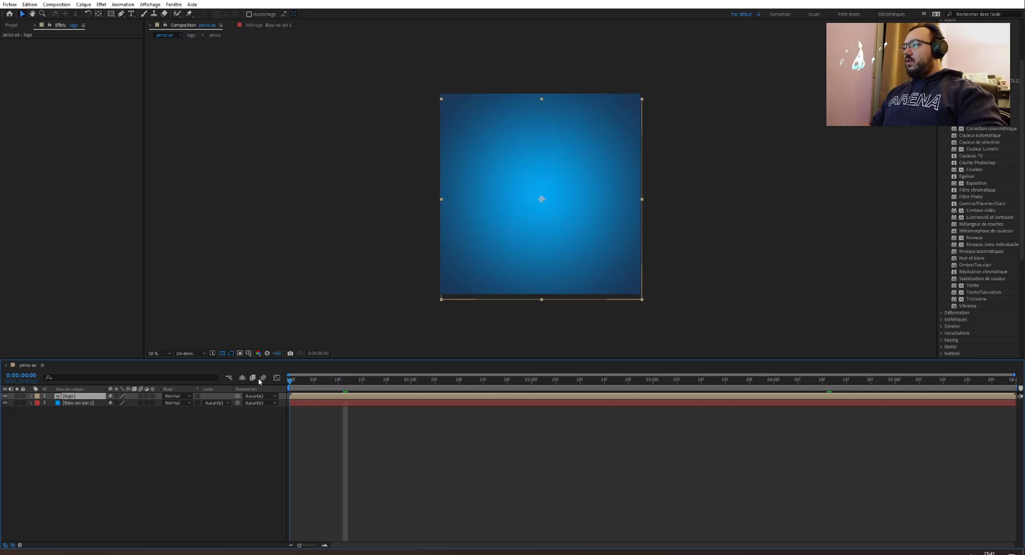
key(space)
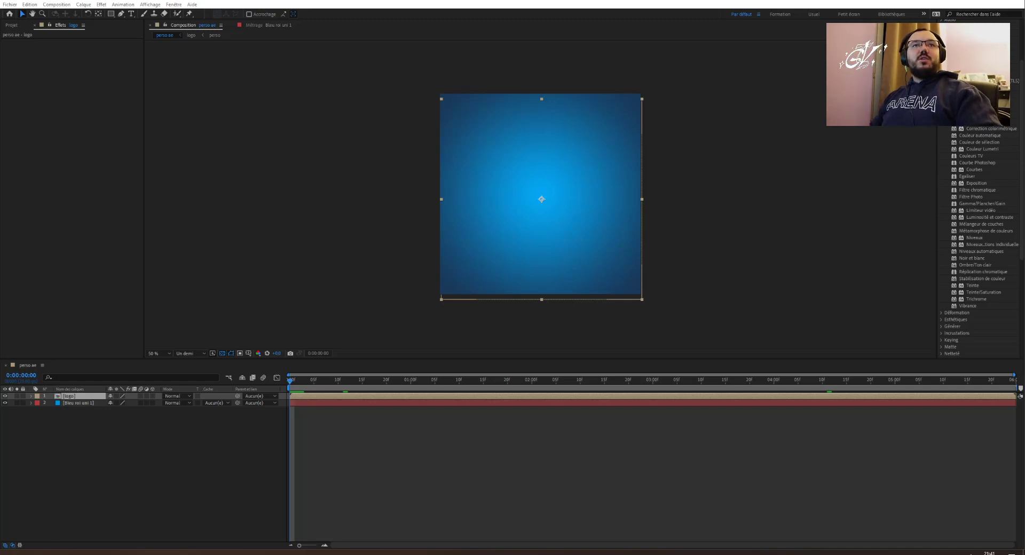
Switch to Discord and watch the Netflix.mp4 and Animation_logo_minut_maid.mp4 entries in the defis-graphique channel.
drag(0, 164, 280, 6)
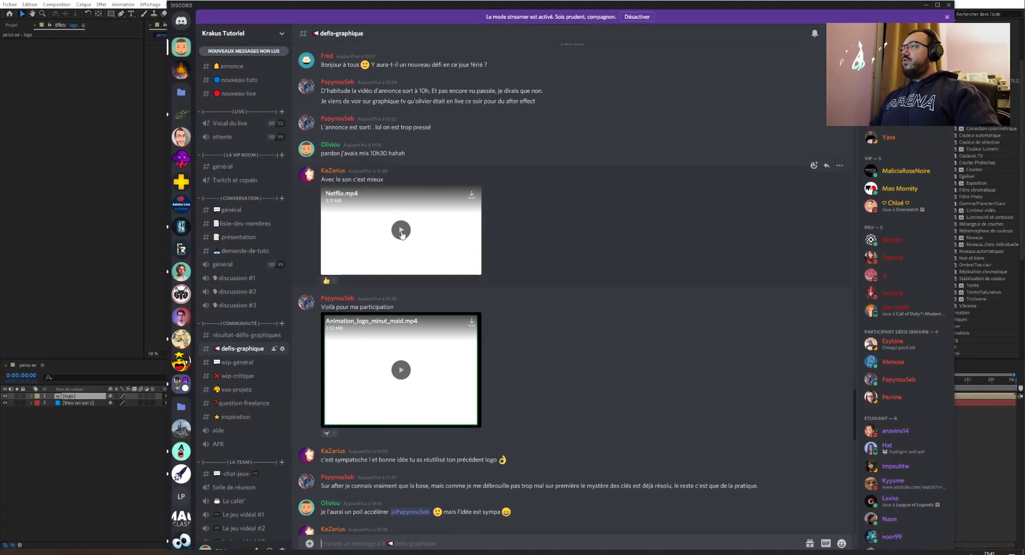
click(401, 230)
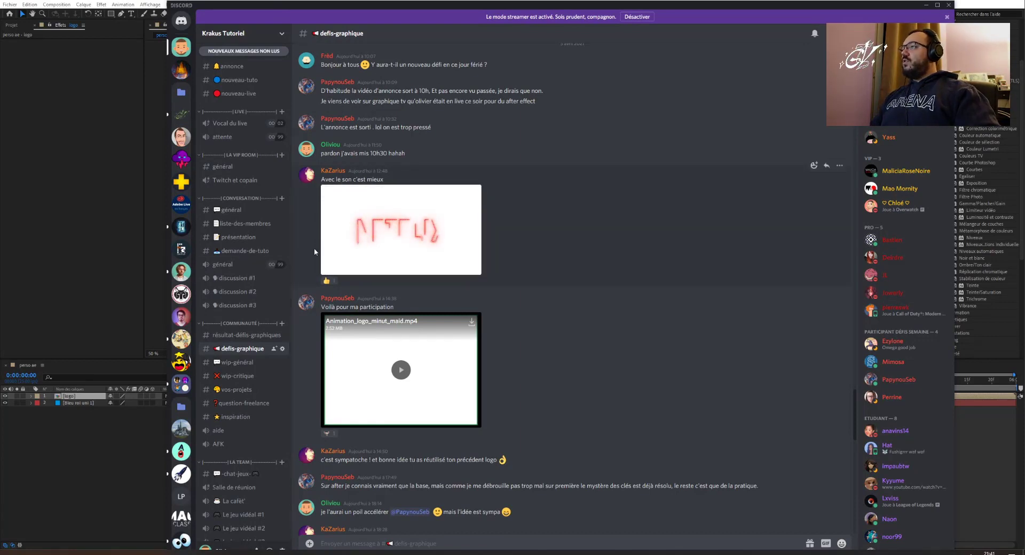
mouse_move(338, 271)
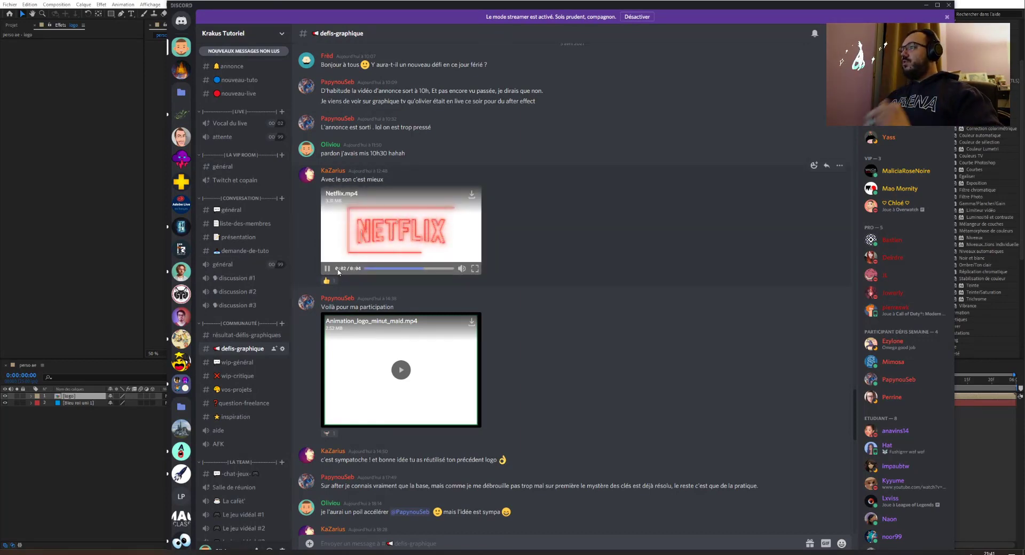
click(403, 375)
scroll(488, 350, down, 1)
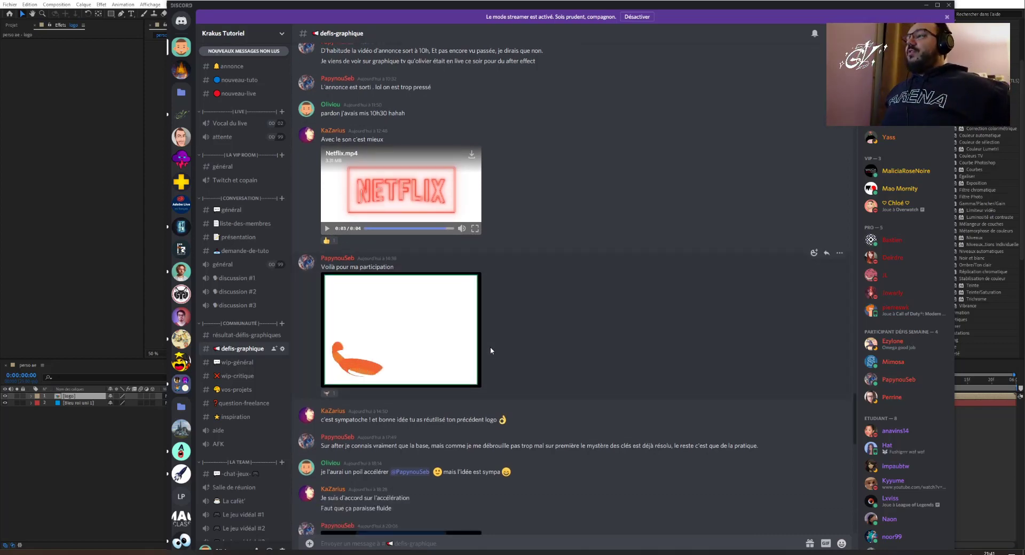
mouse_move(453, 333)
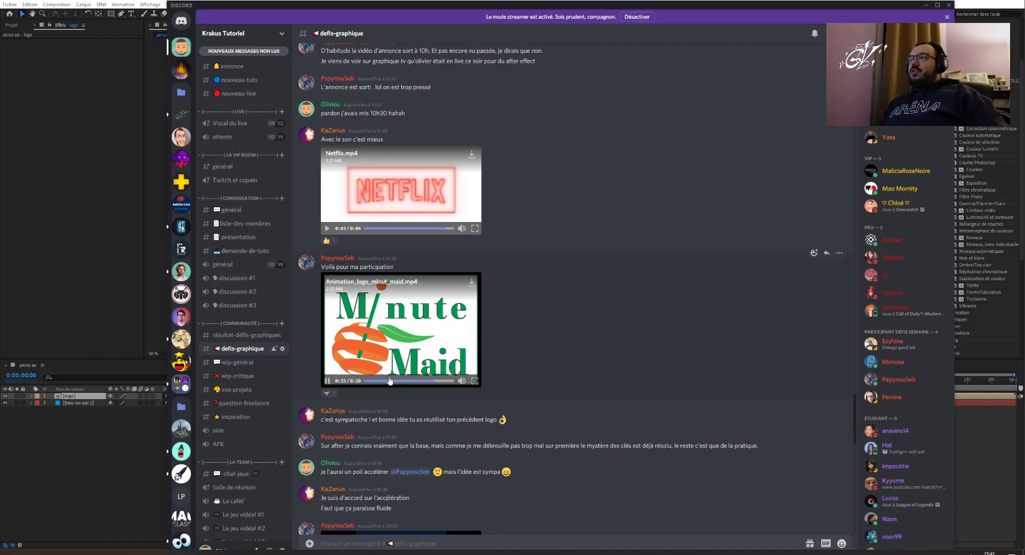
click(327, 382)
Watch the Yin_Yang_2.mp4 and Projet_AmDuong2.4.mp4 logo animations further down the defis-graphique channel.
scroll(332, 381, down, 3)
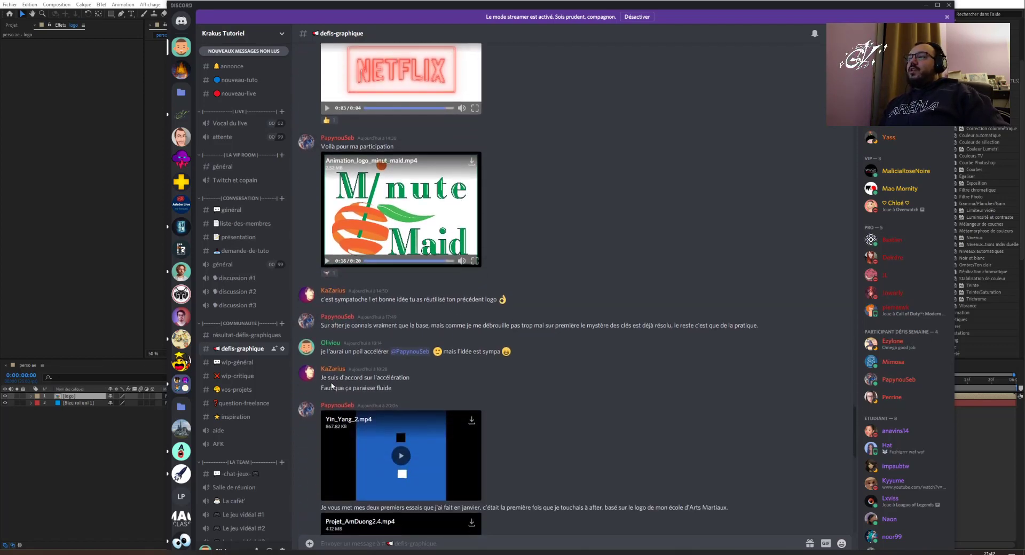
scroll(333, 380, down, 2)
click(401, 336)
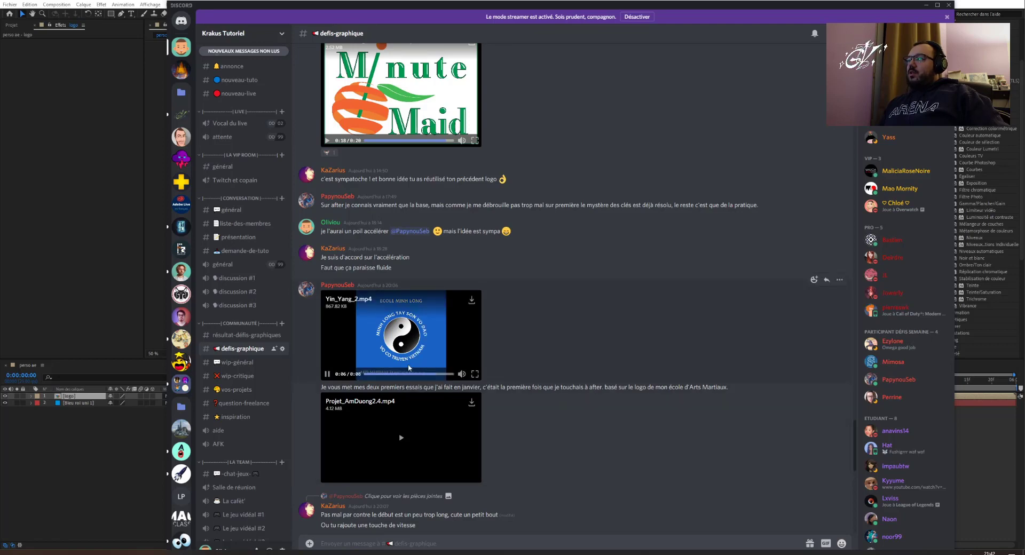
click(401, 438)
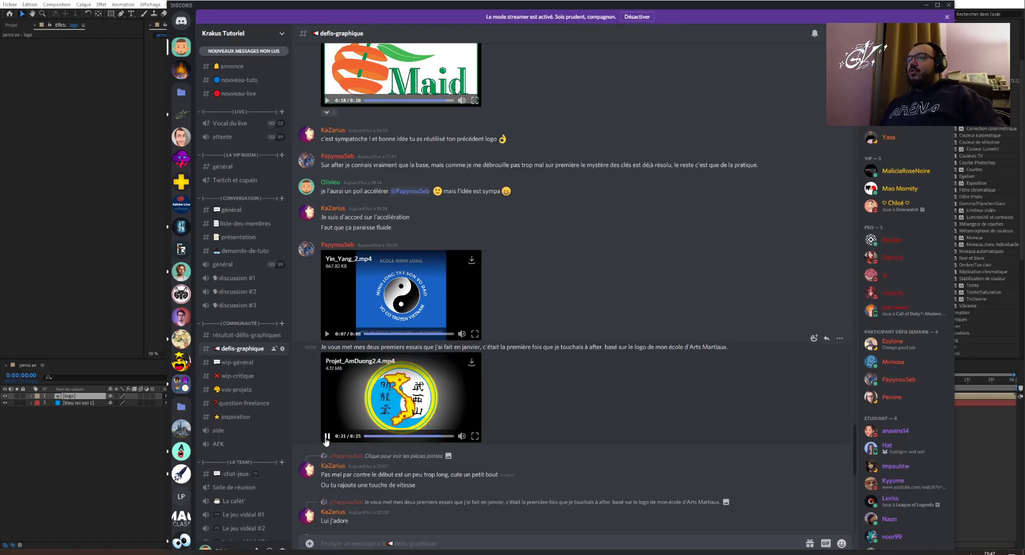
click(327, 439)
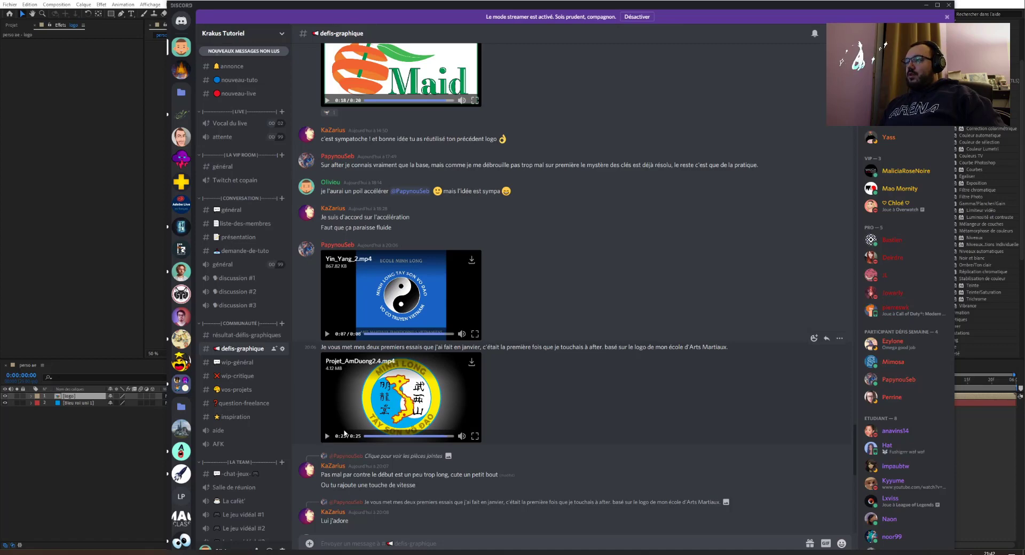
Watch Animation_logo_minut_maid_1.mp4 and Nike.mp4 in the defis-graphique channel and switch back to After Effects.
scroll(336, 437, down, 5)
scroll(344, 433, down, 3)
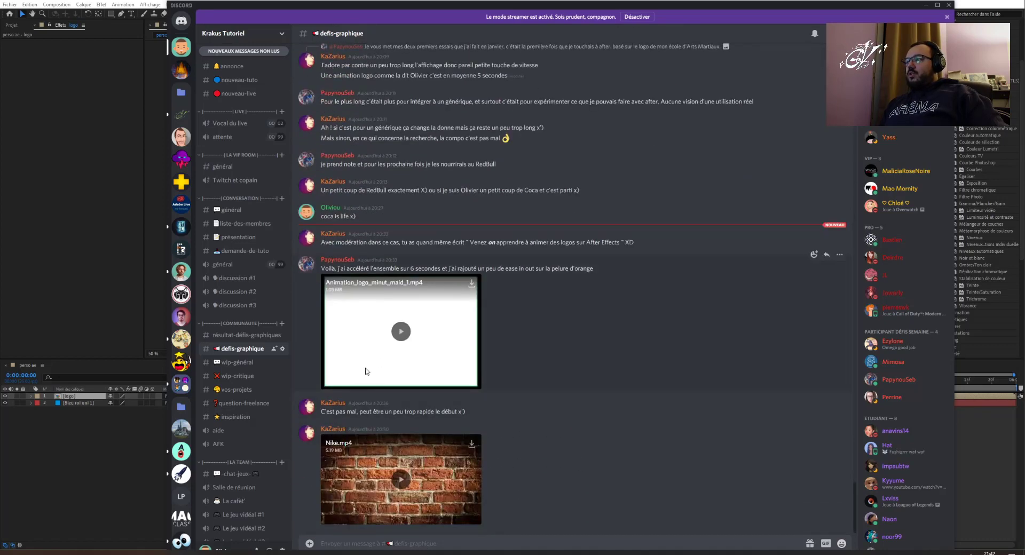
click(396, 343)
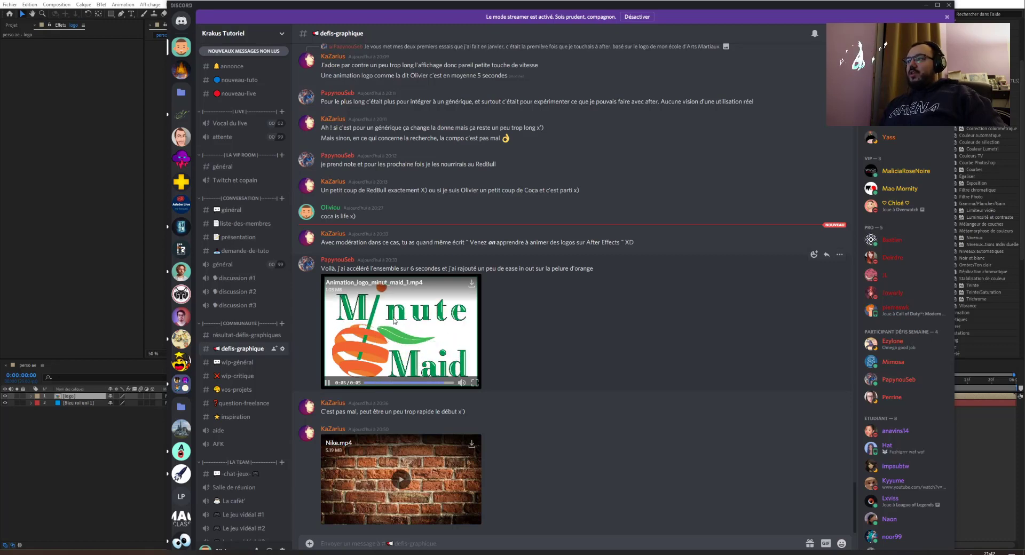
click(370, 383)
click(327, 382)
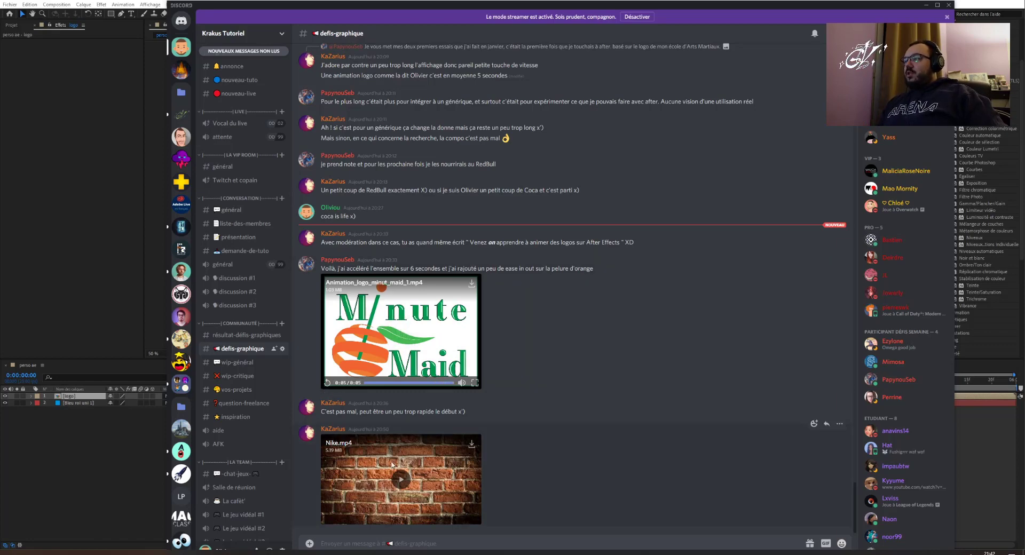
click(400, 481)
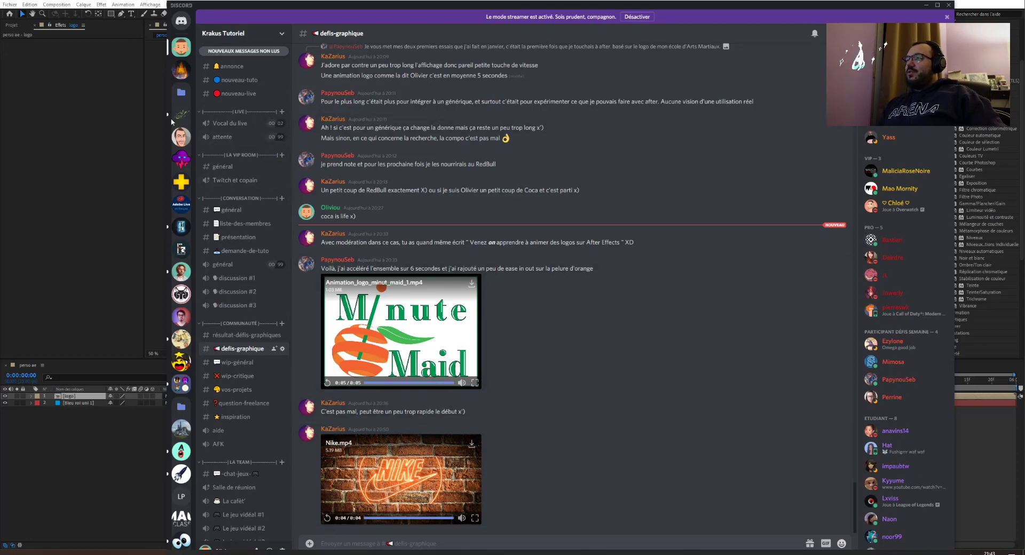
drag(343, 5, 0, 3)
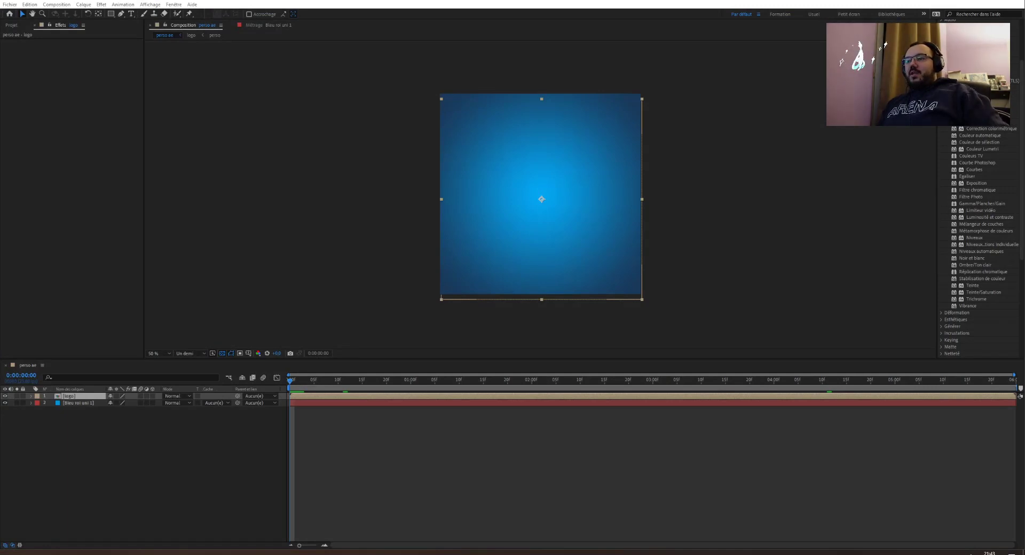